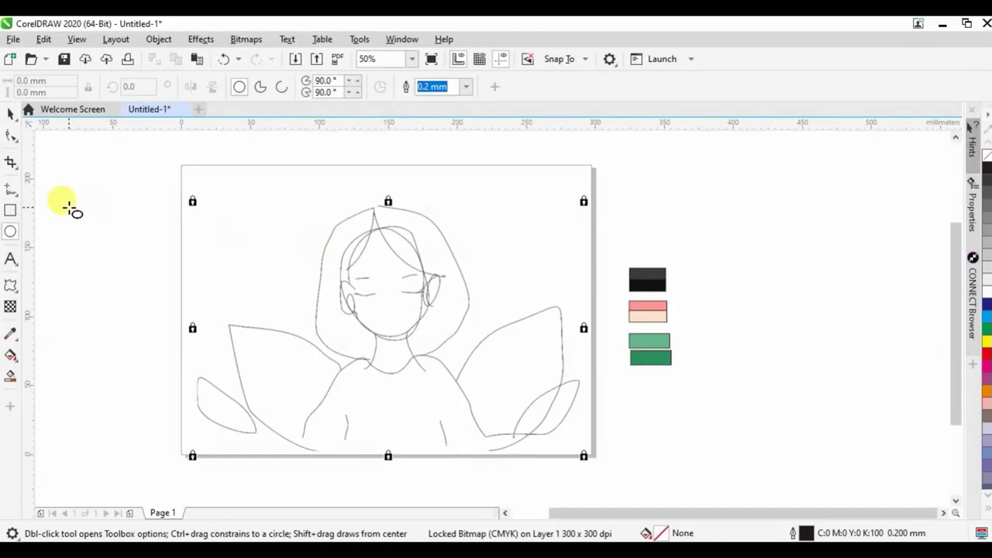
# Step: Draw a rectangle over the sketched face and round its corners fully into an oval
pyautogui.click(12, 211)
pyautogui.moveTo(346, 232); pyautogui.dragTo(431, 334)
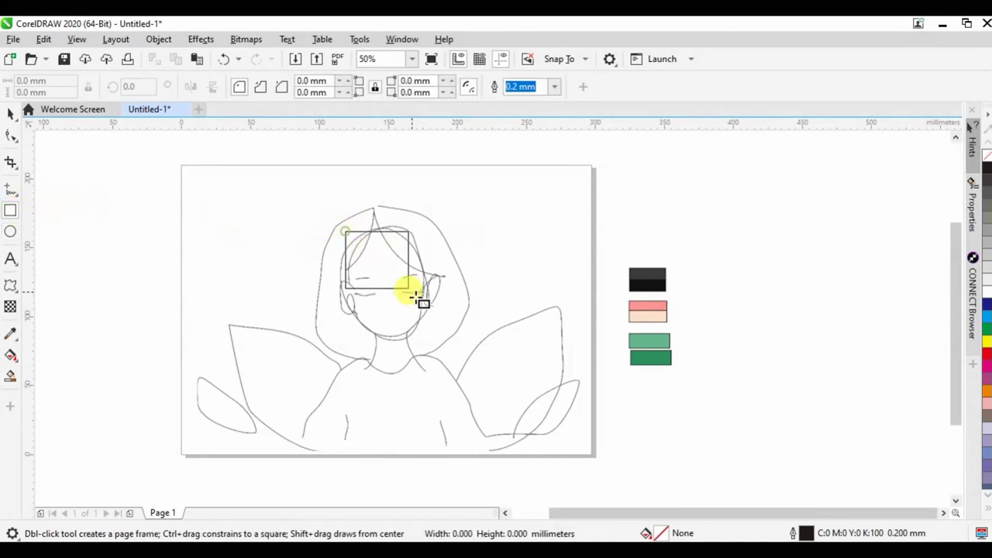
pyautogui.scroll(1, 410, 264)
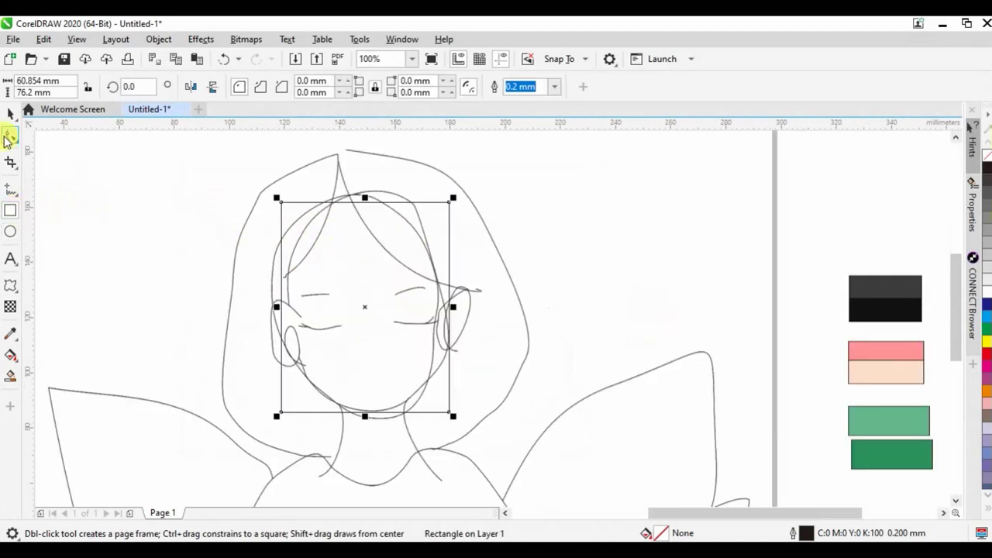
pyautogui.click(11, 136)
pyautogui.moveTo(282, 206); pyautogui.dragTo(283, 288)
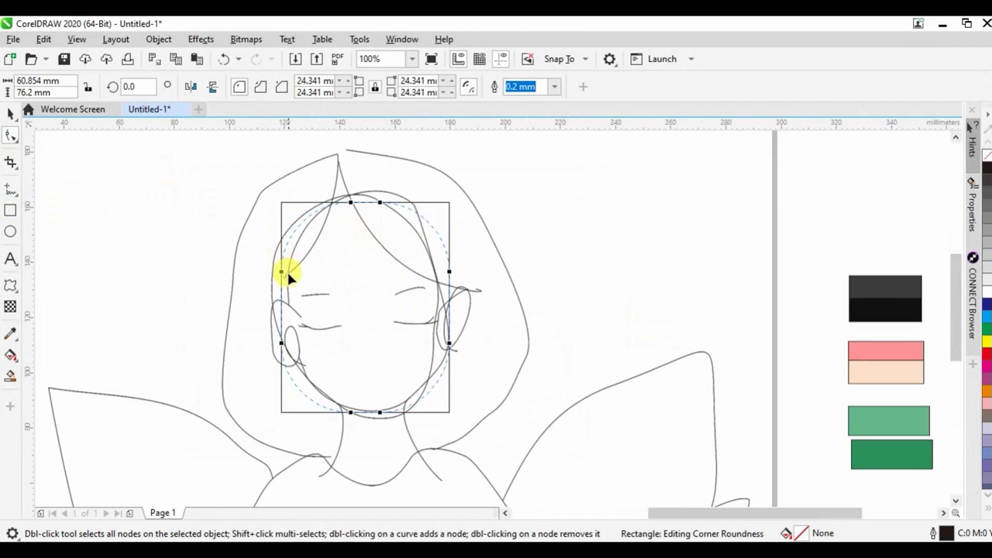
# Step: Unlock the sketch bitmap
pyautogui.click(8, 114)
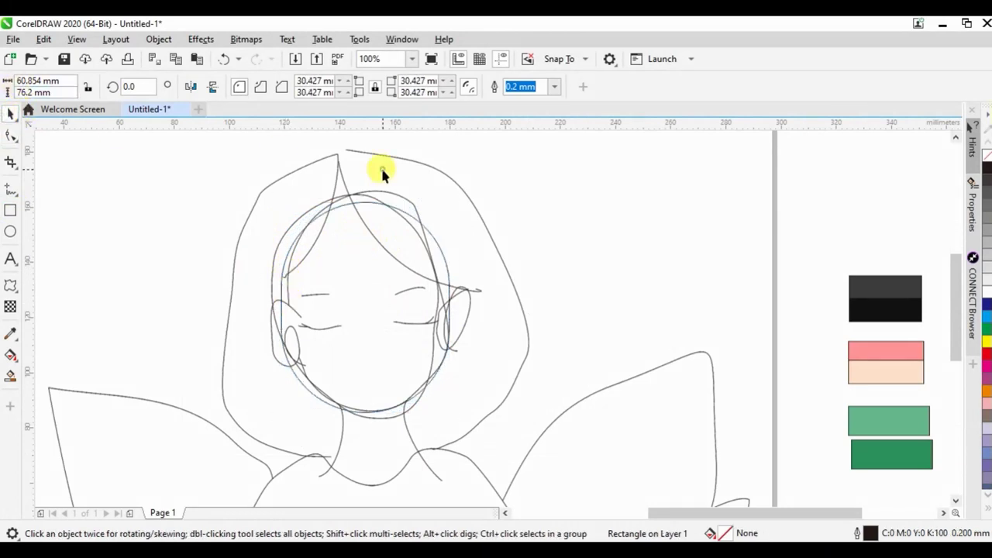
pyautogui.click(341, 165)
pyautogui.rightClick(341, 165)
pyautogui.click(285, 83)
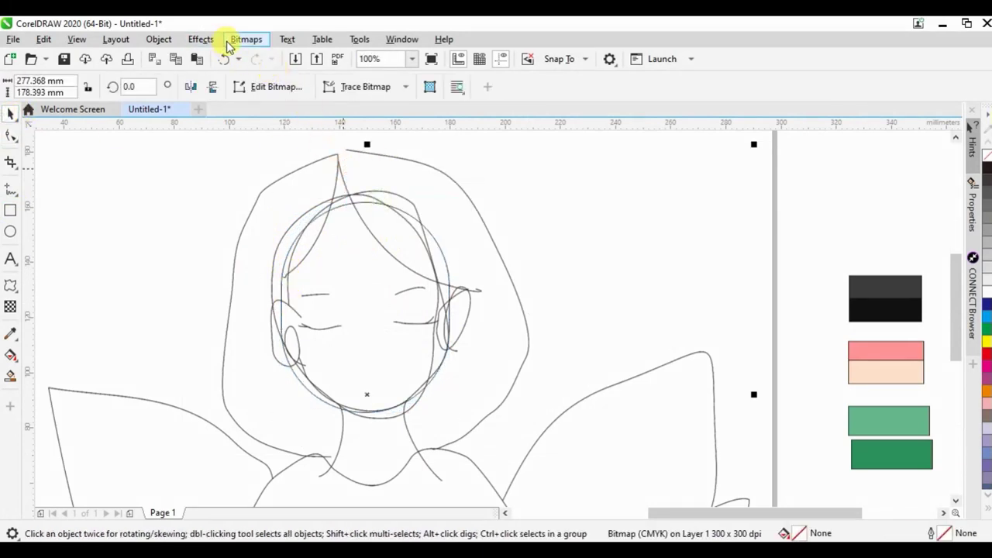
# Step: Apply a uniform transparency to fade the sketch bitmap
pyautogui.click(6, 293)
pyautogui.click(10, 306)
pyautogui.click(31, 87)
pyautogui.moveTo(253, 88)
pyautogui.mouseDown()
pyautogui.moveTo(300, 116)
pyautogui.moveTo(284, 115)
pyautogui.mouseUp()
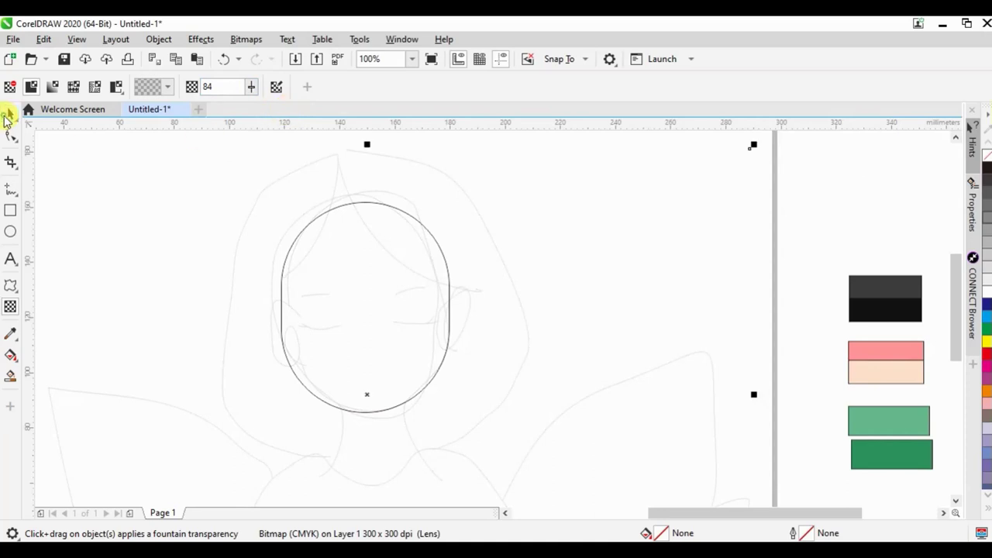
# Step: Lock the faded sketch bitmap again and drag a copy of the face shape to the right
pyautogui.click(8, 116)
pyautogui.click(282, 281)
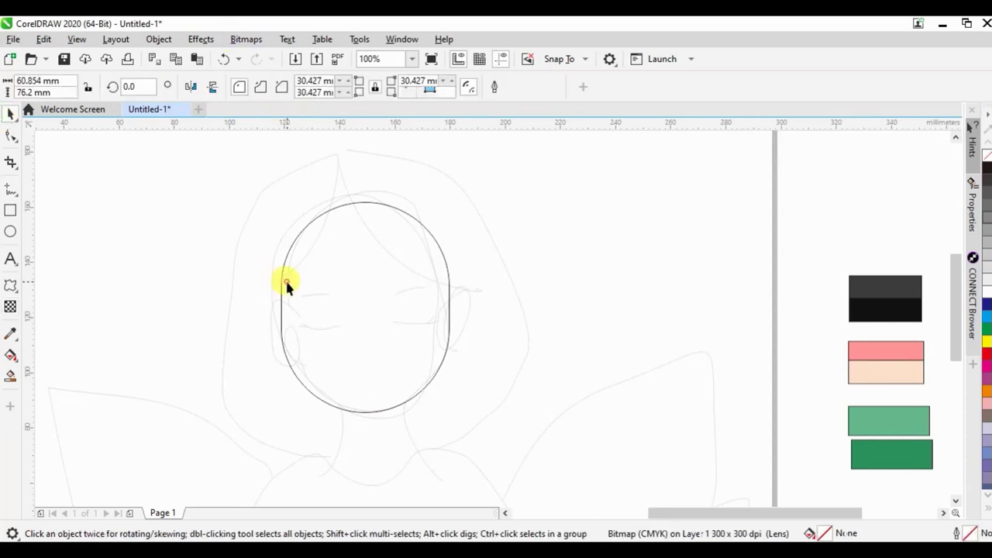
pyautogui.rightClick(264, 217)
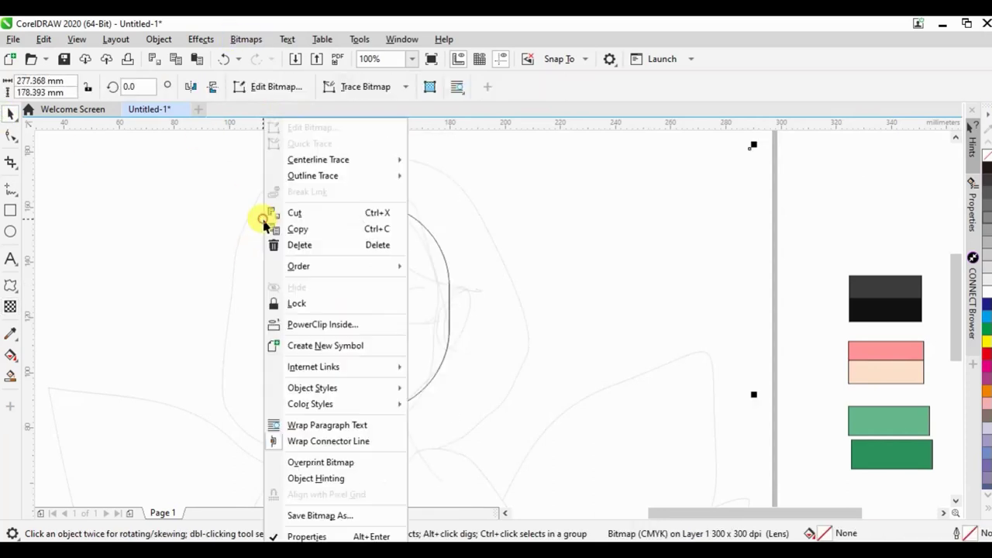
pyautogui.click(308, 303)
pyautogui.click(401, 271)
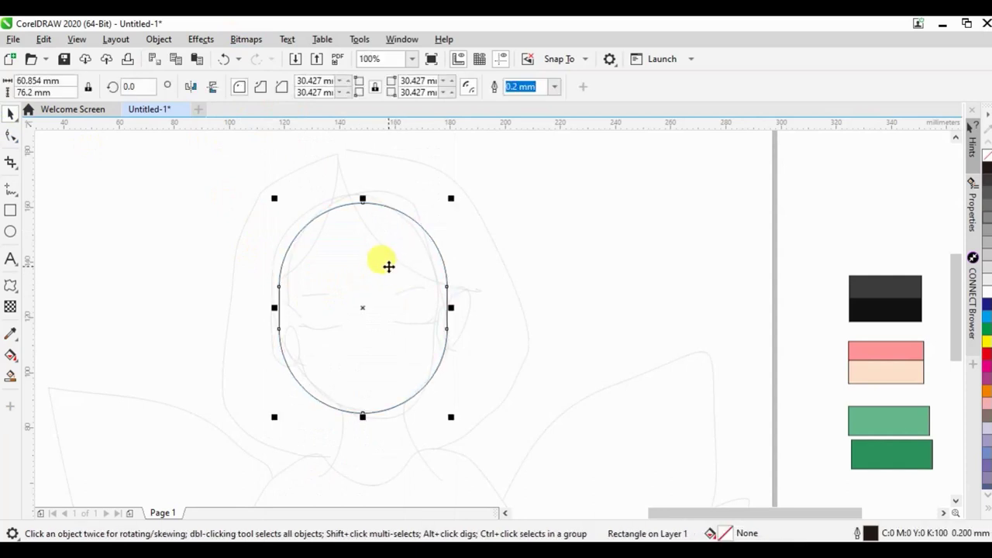
pyautogui.moveTo(387, 266); pyautogui.dragTo(456, 258)
# Step: Shrink the face copy into a small short oval and place ear ovals on both sides of the face
pyautogui.moveTo(521, 207)
pyautogui.mouseDown()
pyautogui.moveTo(404, 347)
pyautogui.moveTo(476, 314)
pyautogui.mouseUp()
pyautogui.moveTo(453, 355); pyautogui.dragTo(446, 316)
pyautogui.moveTo(281, 324); pyautogui.dragTo(279, 321)
pyautogui.moveTo(547, 318); pyautogui.dragTo(238, 364)
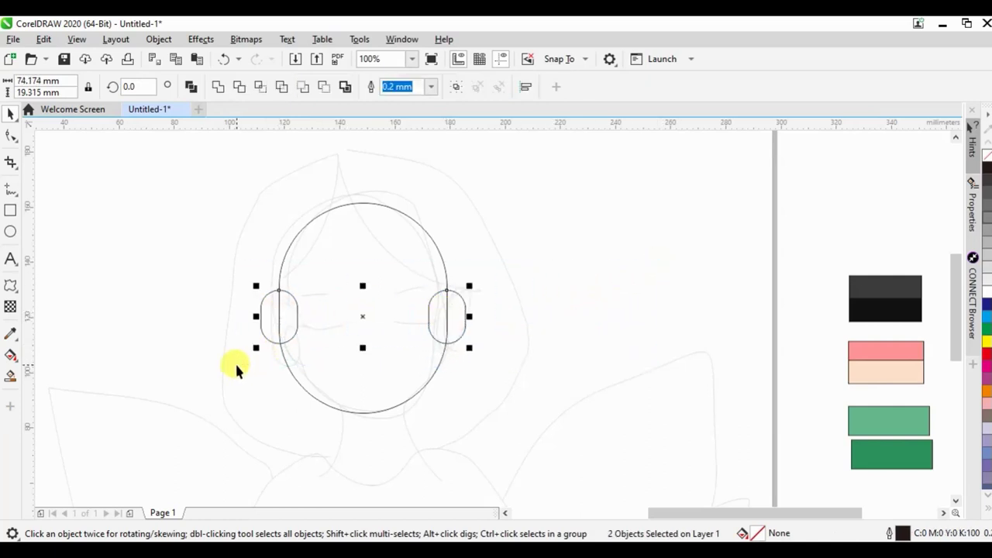
pyautogui.click(531, 259)
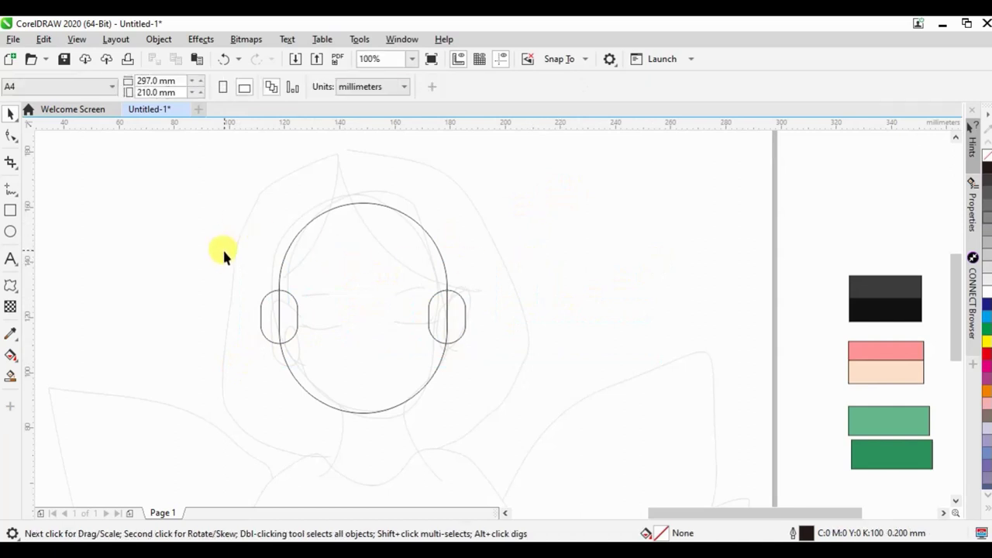
pyautogui.scroll(-1, 406, 244)
pyautogui.scroll(1, 382, 224)
pyautogui.scroll(-1, 358, 333)
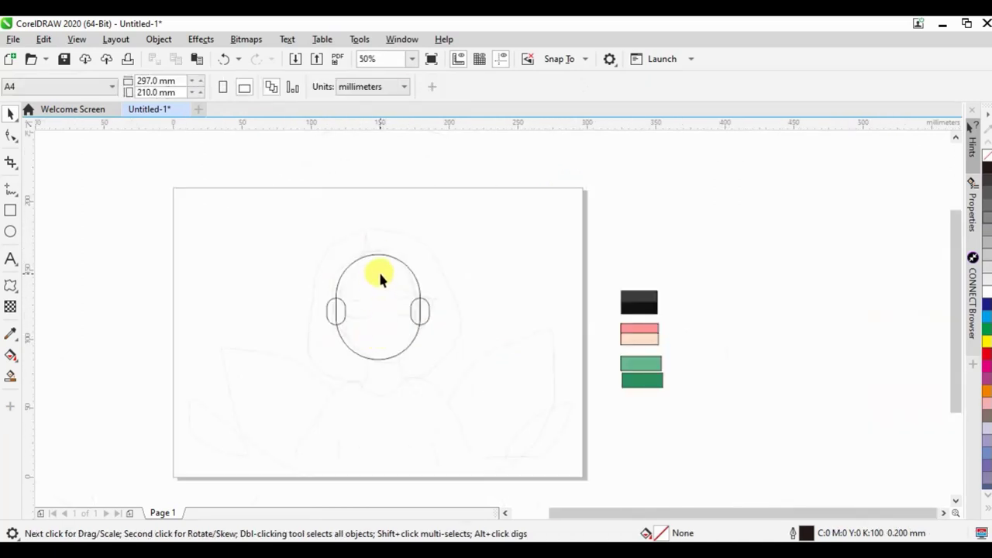
pyautogui.scroll(1, 379, 269)
# Step: Undo a stray short line, then freehand-trace a closed hair outline around the head
pyautogui.click(15, 196)
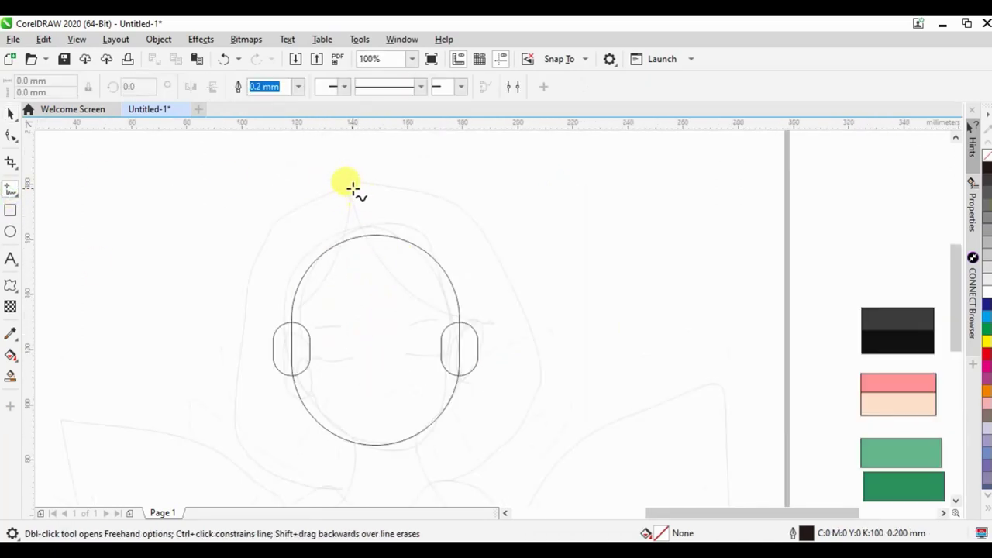
pyautogui.click(348, 187)
pyautogui.click(370, 186)
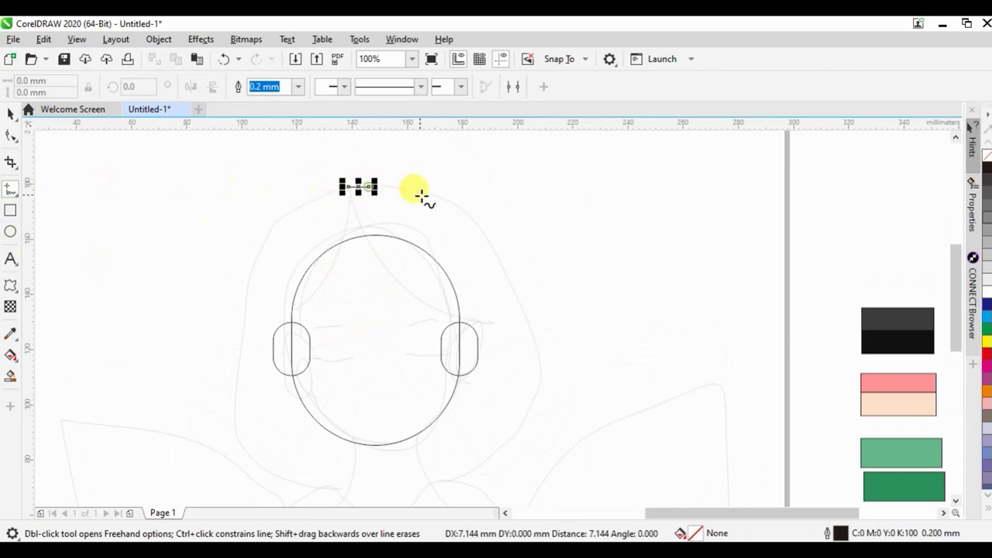
pyautogui.click(222, 59)
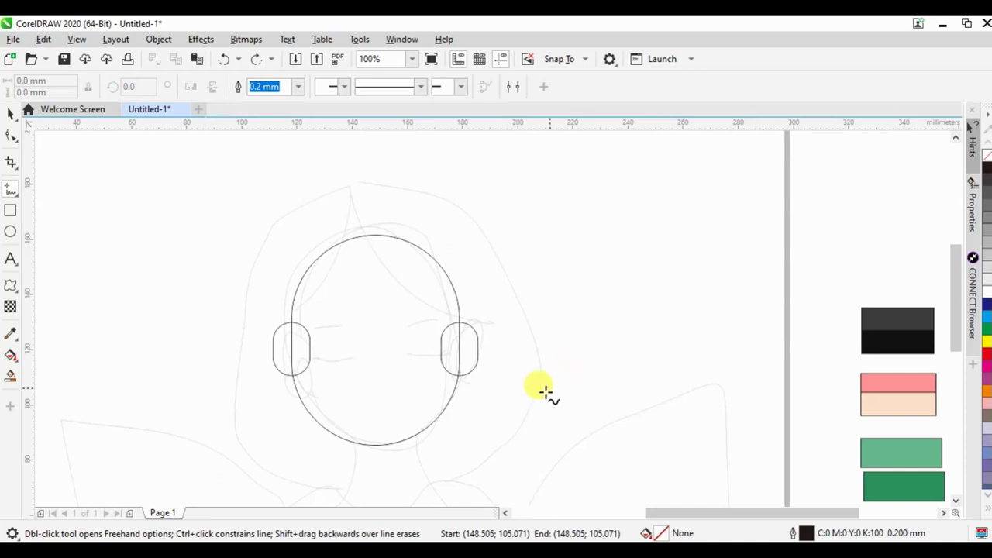
pyautogui.click(344, 191)
pyautogui.moveTo(398, 191)
pyautogui.mouseDown()
pyautogui.moveTo(415, 462)
pyautogui.moveTo(342, 192)
pyautogui.mouseUp()
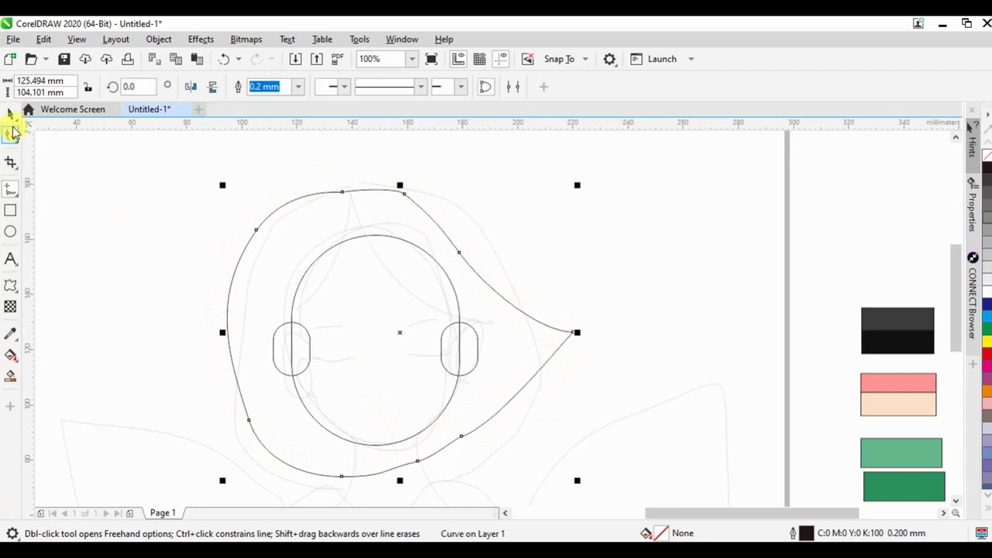
pyautogui.click(11, 135)
# Step: Remove extra top and bottom nodes from the hair curve and bulge its upper and lower sides
pyautogui.doubleClick(341, 193)
pyautogui.doubleClick(402, 190)
pyautogui.moveTo(458, 252); pyautogui.dragTo(481, 257)
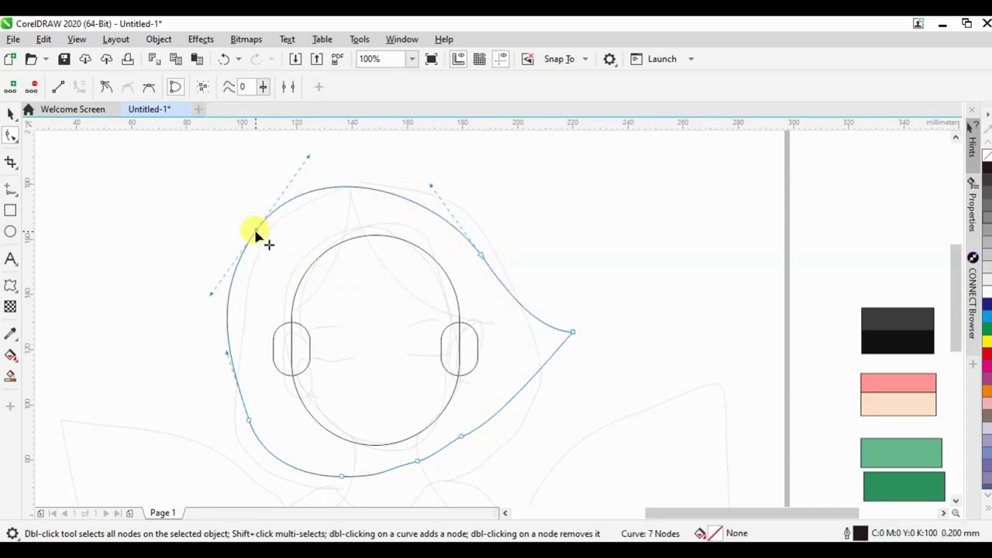
pyautogui.moveTo(261, 236); pyautogui.dragTo(270, 238)
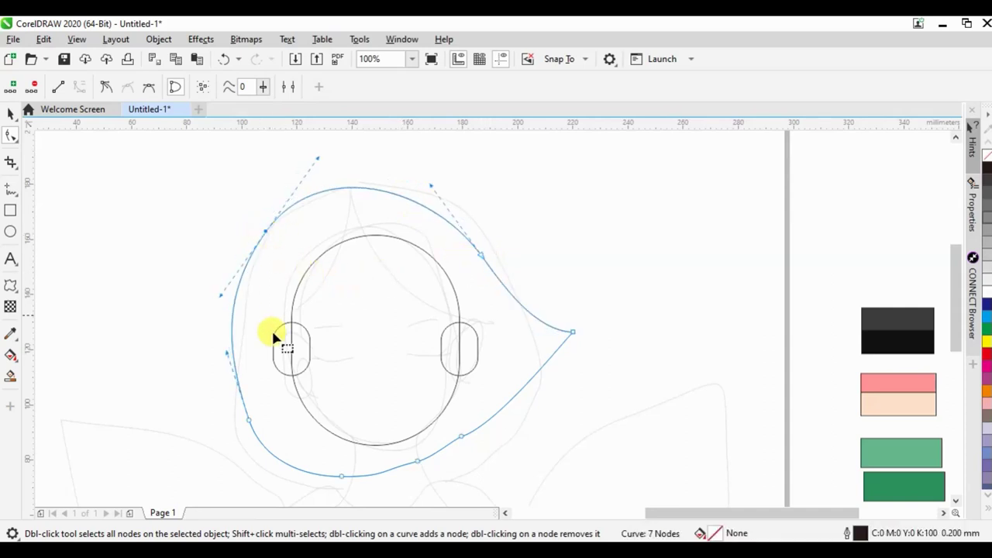
pyautogui.doubleClick(247, 423)
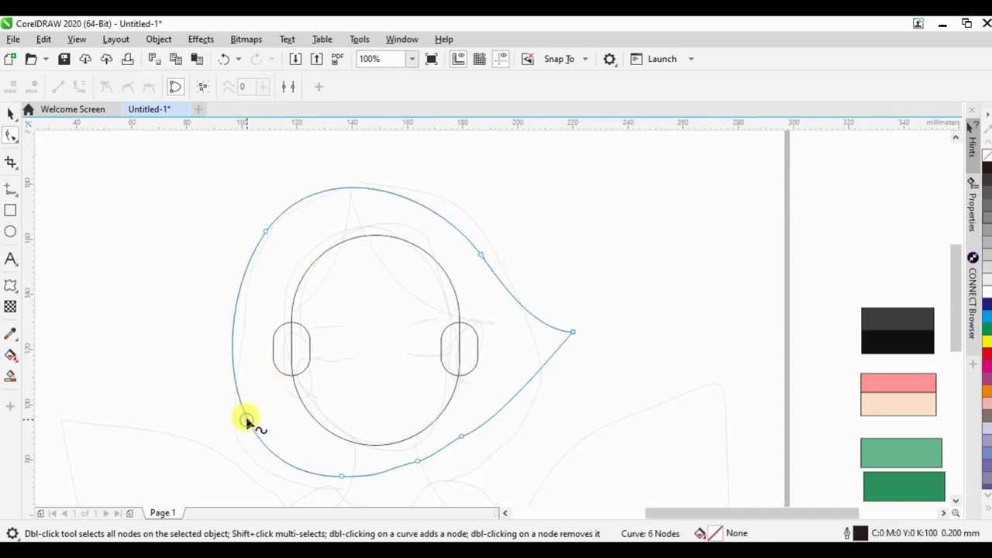
pyautogui.doubleClick(341, 475)
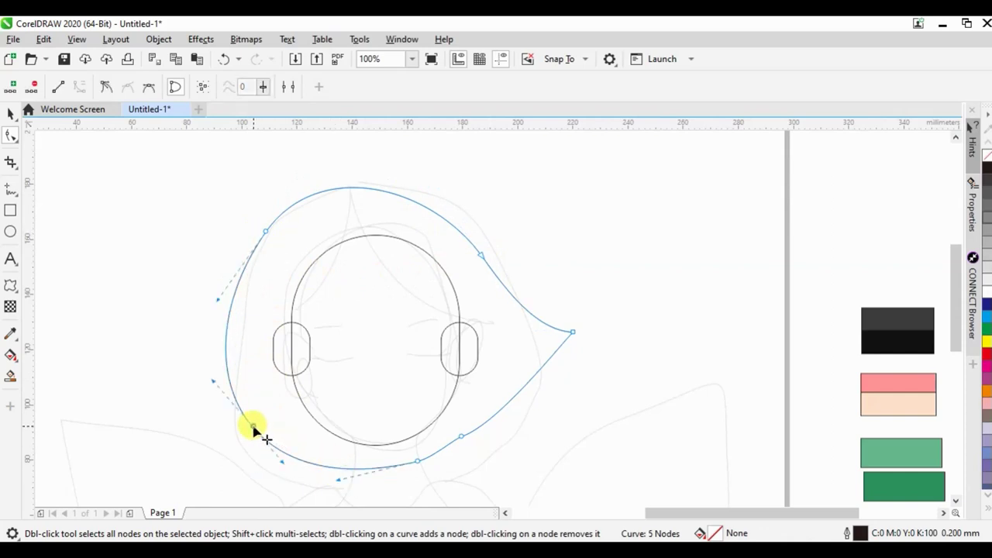
pyautogui.moveTo(254, 426); pyautogui.dragTo(268, 448)
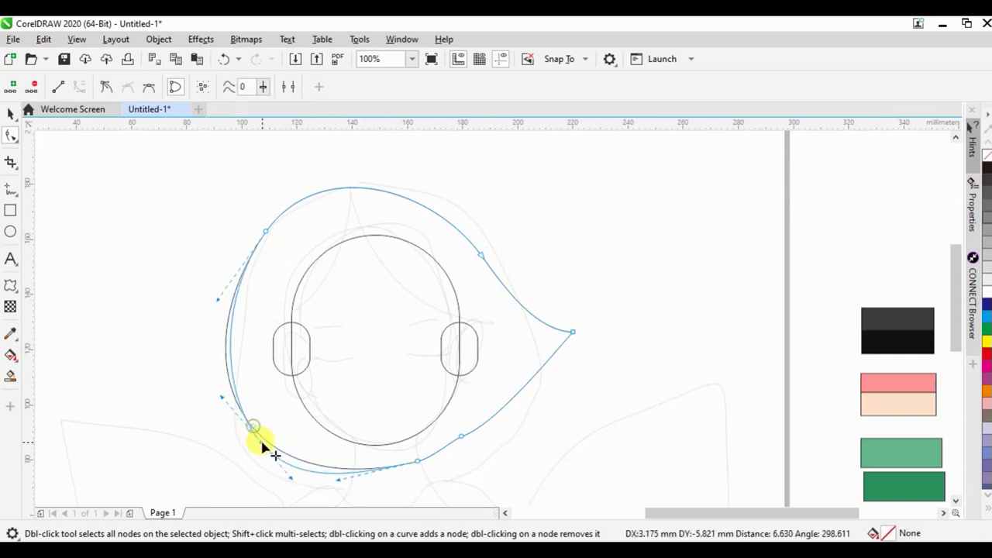
pyautogui.doubleClick(419, 465)
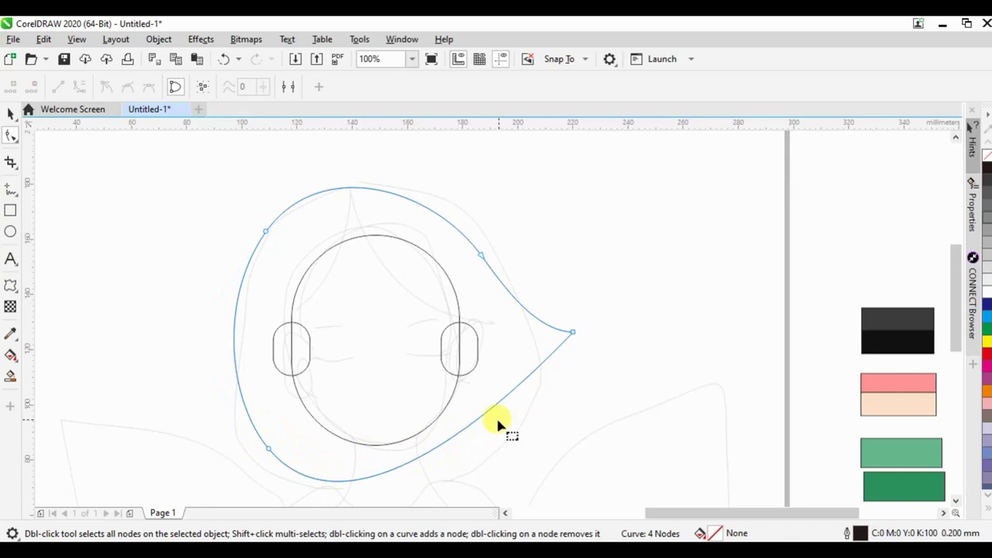
pyautogui.moveTo(449, 446)
pyautogui.mouseDown()
pyautogui.moveTo(459, 456)
pyautogui.moveTo(441, 468)
pyautogui.mouseUp()
# Step: Reshape the left and lower hair segments so the curve wraps around the chin
pyautogui.scroll(-2, 418, 310)
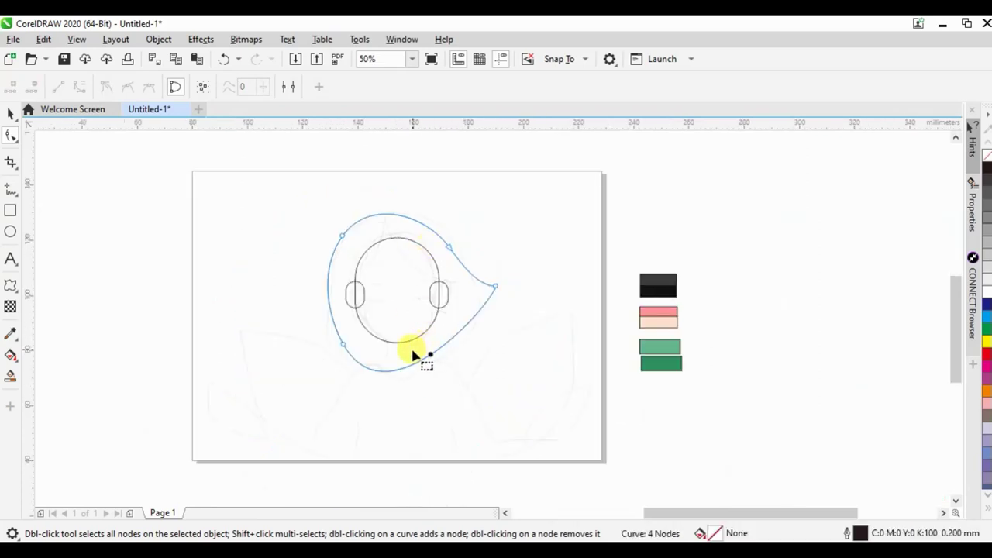
pyautogui.scroll(2, 290, 353)
pyautogui.click(274, 338)
pyautogui.moveTo(243, 288); pyautogui.dragTo(253, 288)
pyautogui.scroll(-2, 354, 430)
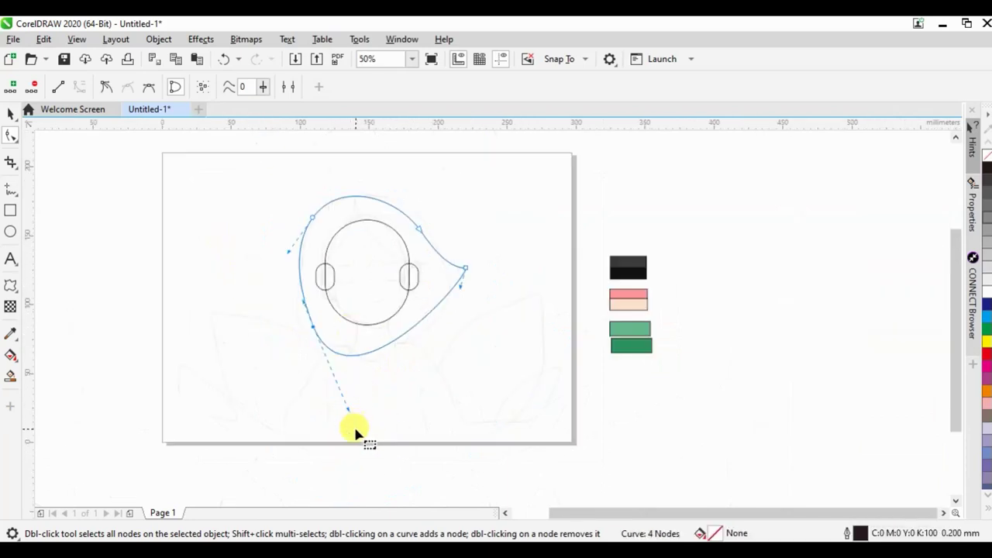
pyautogui.moveTo(323, 344); pyautogui.dragTo(314, 309)
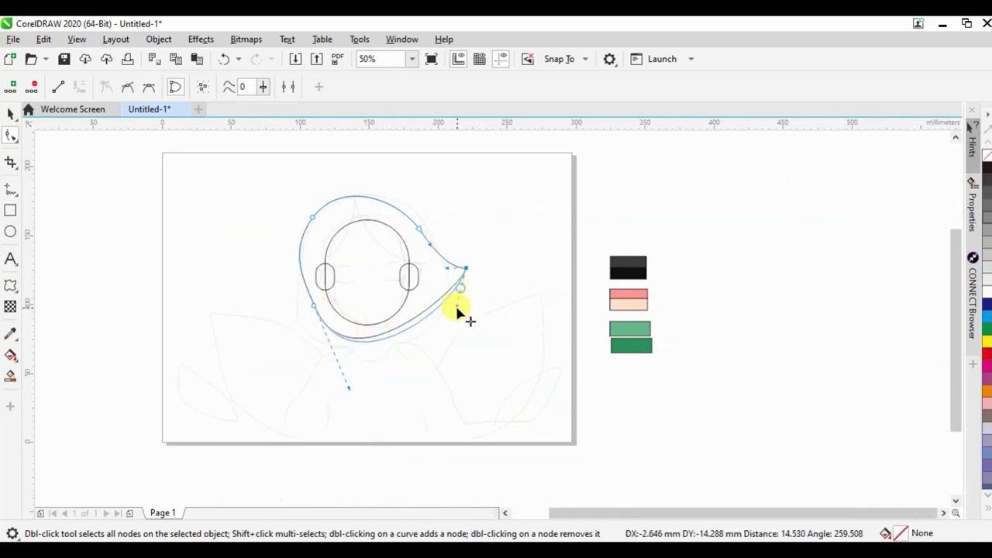
pyautogui.moveTo(314, 308); pyautogui.dragTo(450, 338)
pyautogui.scroll(2, 359, 281)
pyautogui.moveTo(269, 332)
pyautogui.mouseDown()
pyautogui.moveTo(225, 245)
pyautogui.moveTo(229, 220)
pyautogui.mouseUp()
# Step: Fine-tune the upper-left node and the top arc of the hair curve
pyautogui.scroll(-2, 486, 290)
pyautogui.scroll(2, 414, 203)
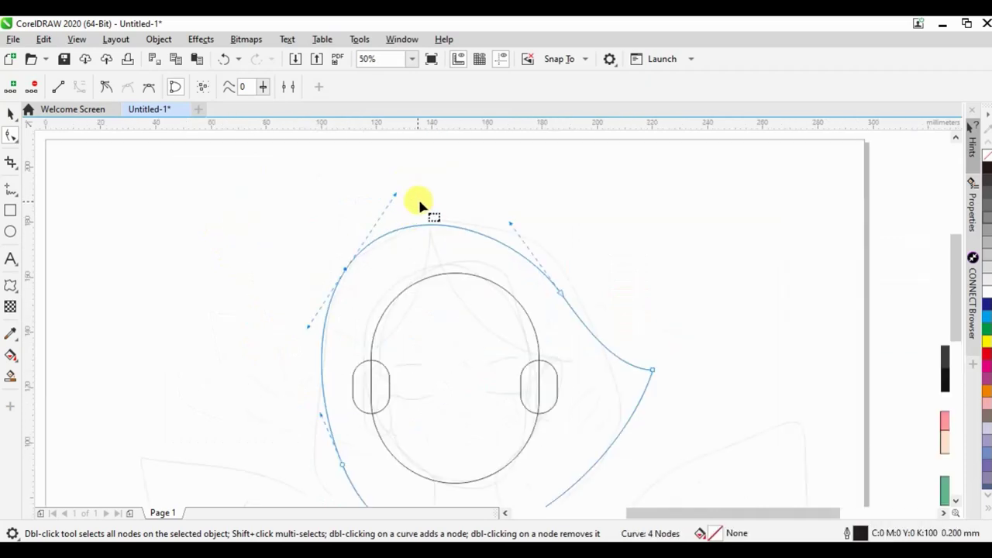
pyautogui.moveTo(345, 271); pyautogui.dragTo(353, 275)
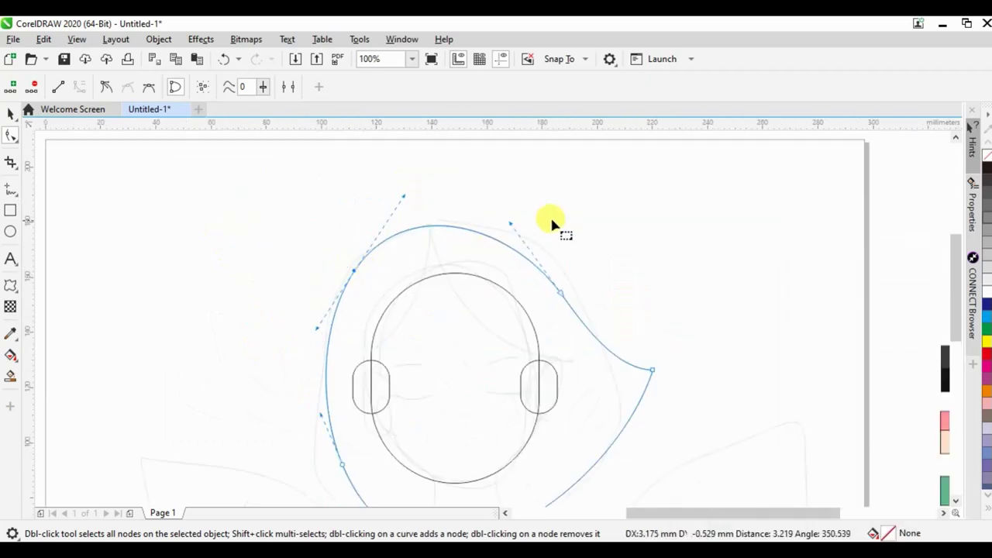
pyautogui.moveTo(515, 222); pyautogui.dragTo(526, 215)
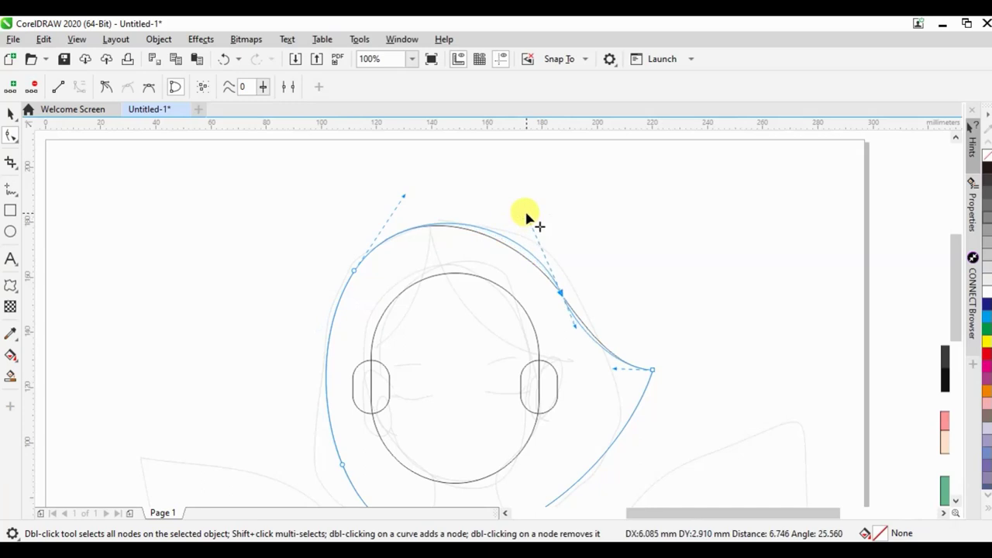
pyautogui.scroll(-1, 591, 301)
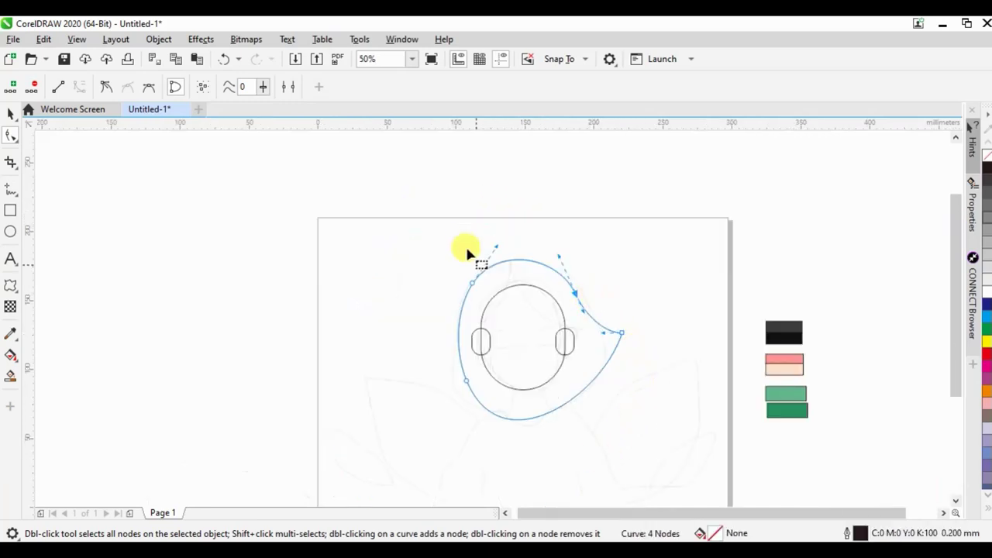
pyautogui.scroll(-1, 508, 325)
pyautogui.scroll(2, 527, 357)
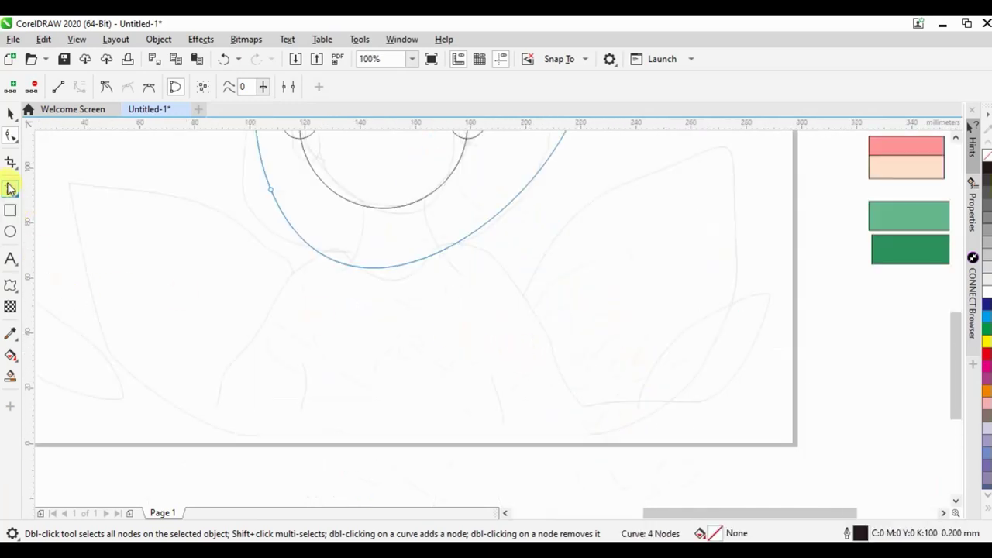
pyautogui.press('F5')
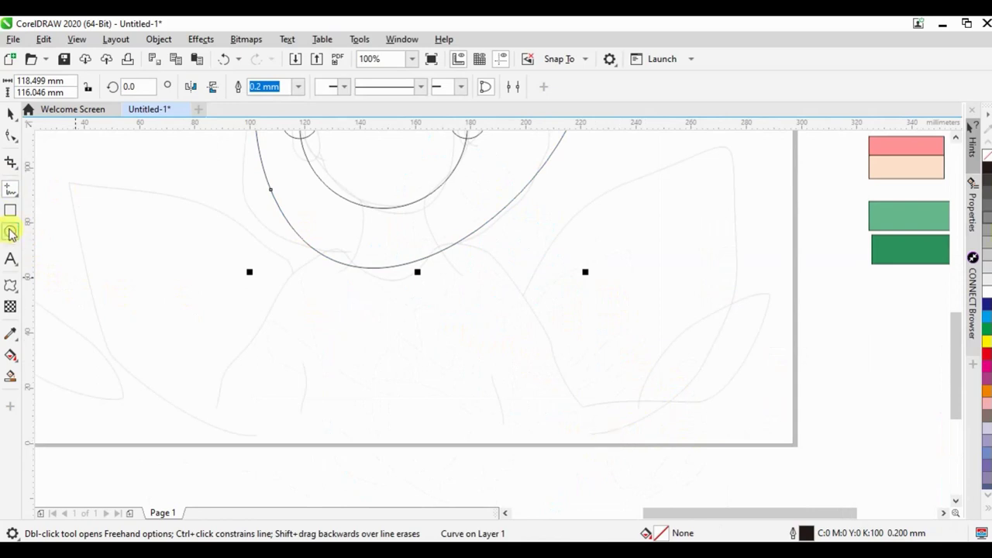
# Step: Freehand-draw a closed body outline below the head
pyautogui.click(10, 232)
pyautogui.scroll(-1, 358, 229)
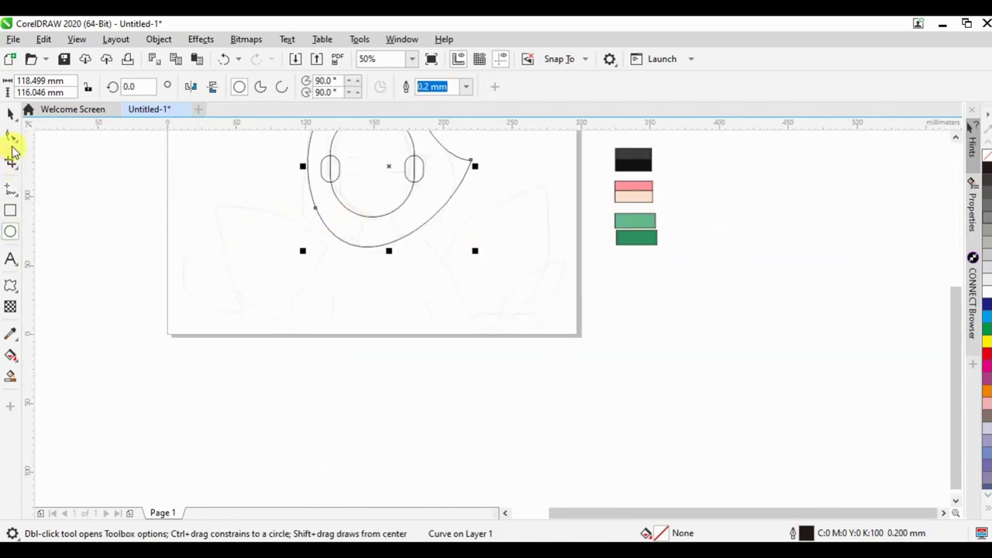
pyautogui.press('F5')
pyautogui.moveTo(495, 336); pyautogui.dragTo(360, 233)
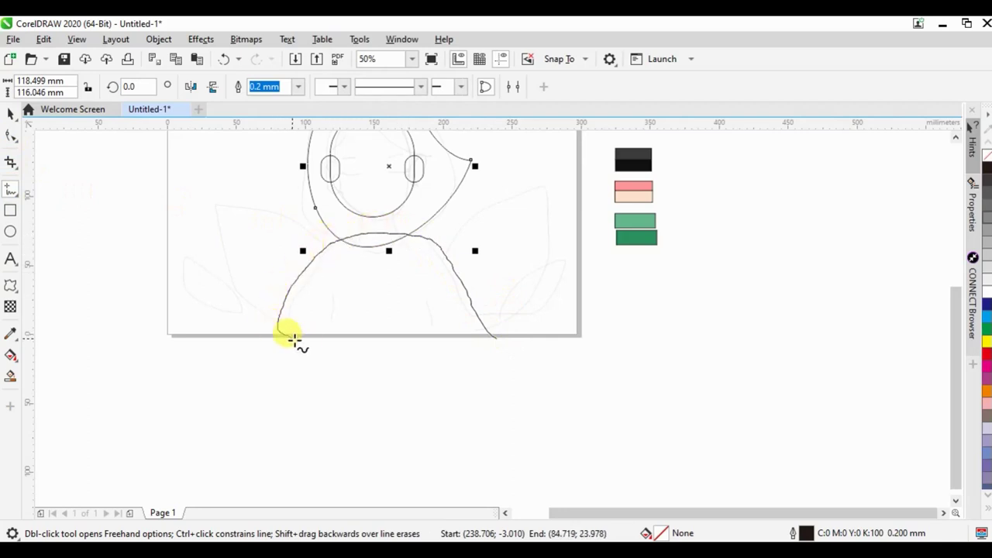
pyautogui.moveTo(361, 233); pyautogui.dragTo(494, 339)
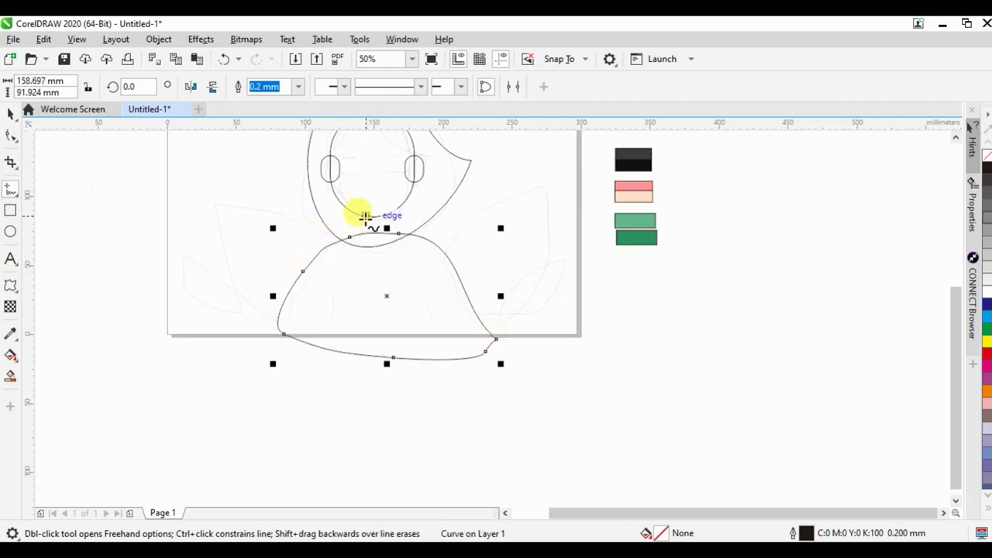
pyautogui.scroll(1, 359, 215)
# Step: Delete a top node of the body outline and smooth it into rounded shoulders
pyautogui.click(10, 135)
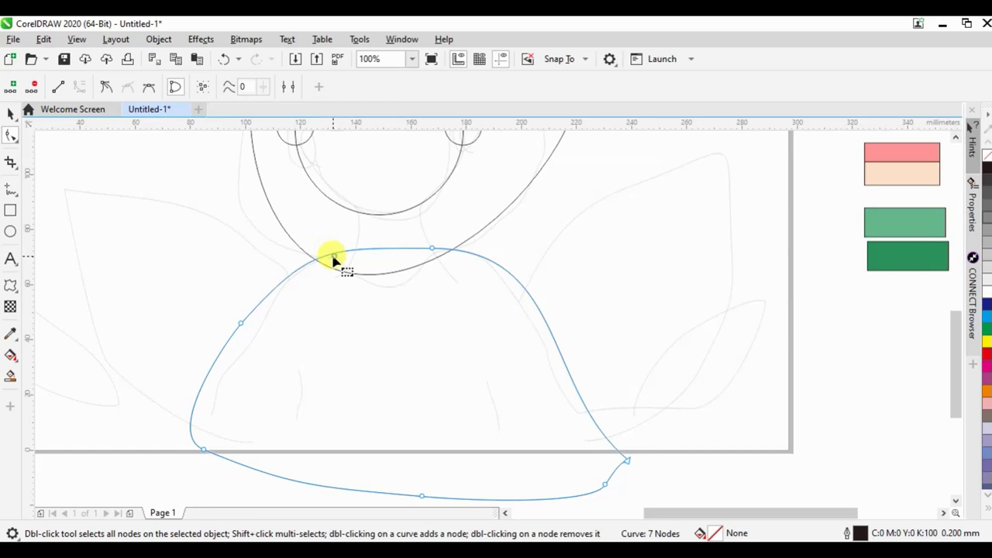
pyautogui.doubleClick(432, 249)
pyautogui.moveTo(474, 261); pyautogui.dragTo(500, 265)
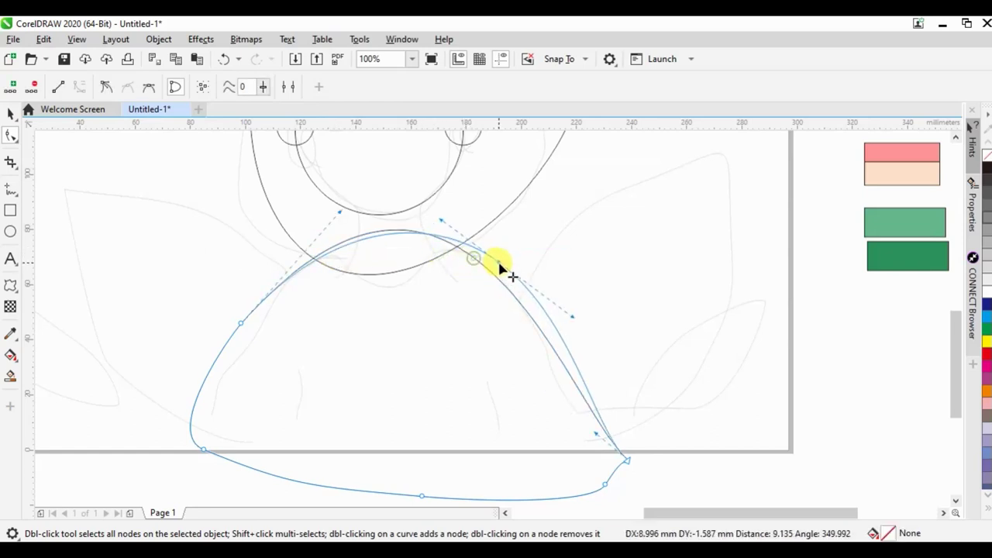
pyautogui.moveTo(458, 241); pyautogui.dragTo(419, 247)
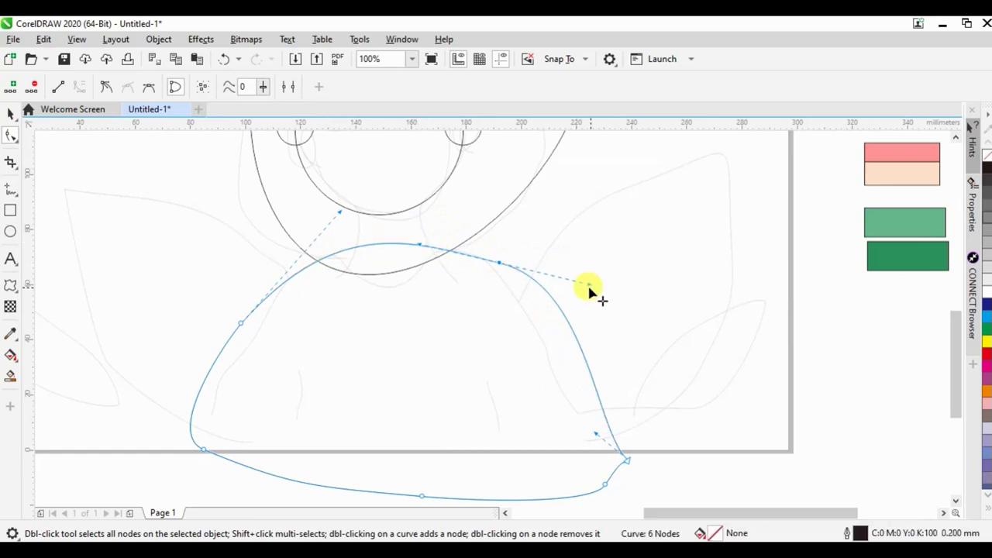
pyautogui.moveTo(498, 266); pyautogui.dragTo(469, 257)
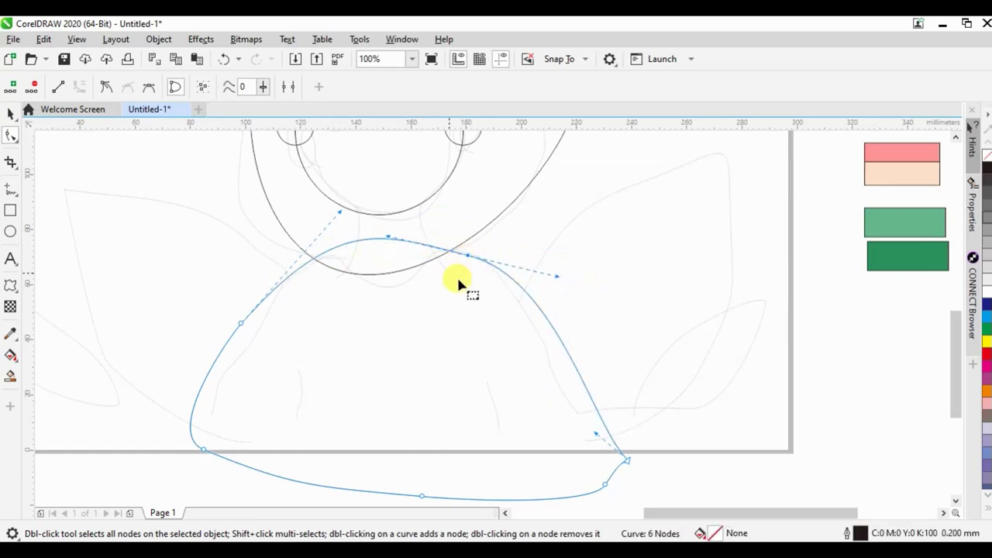
pyautogui.moveTo(338, 214); pyautogui.dragTo(311, 216)
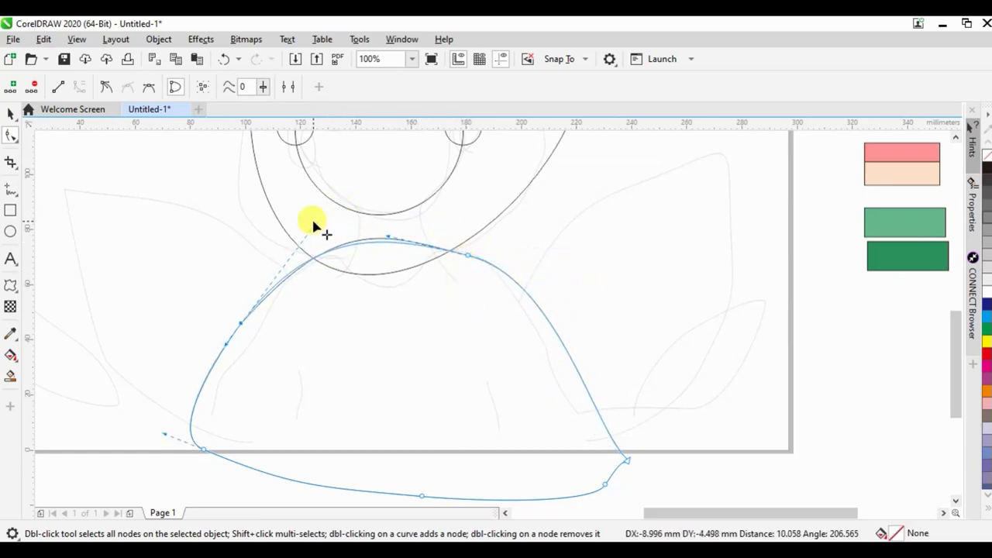
pyautogui.scroll(-2, 493, 242)
pyautogui.scroll(4, 421, 224)
# Step: Freehand-draw a closed neck outline between the face and the body
pyautogui.click(11, 190)
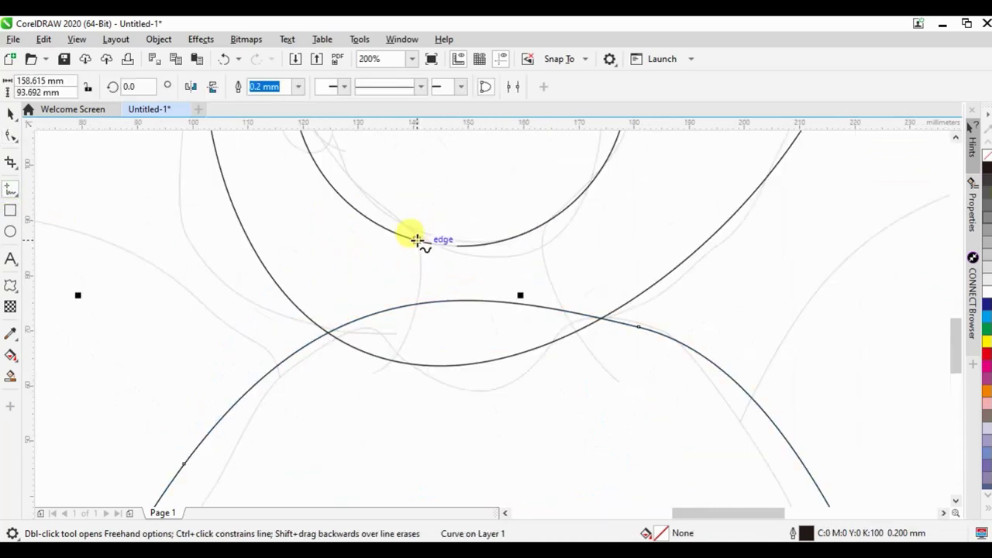
pyautogui.moveTo(417, 240); pyautogui.dragTo(408, 322)
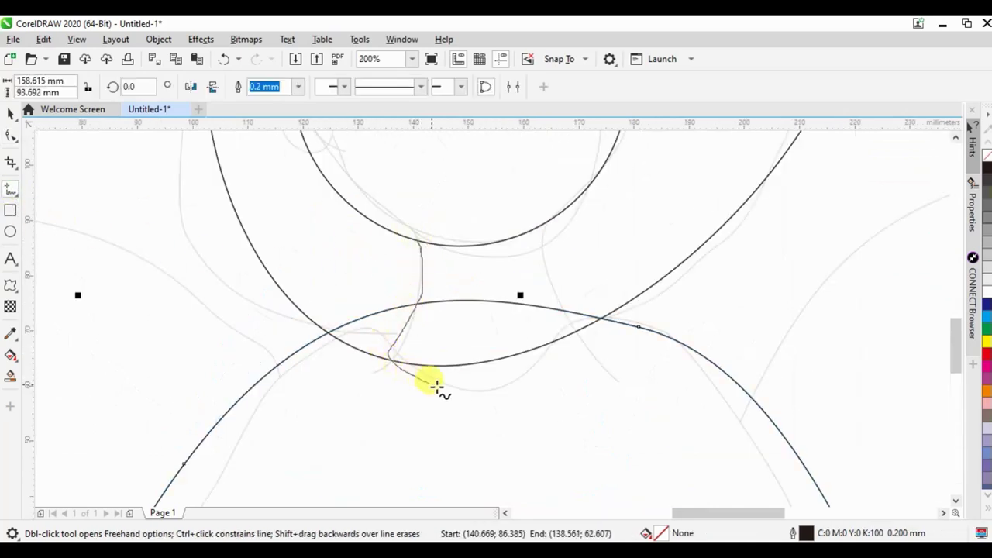
pyautogui.moveTo(424, 380); pyautogui.dragTo(555, 364)
pyautogui.moveTo(573, 329); pyautogui.dragTo(417, 240)
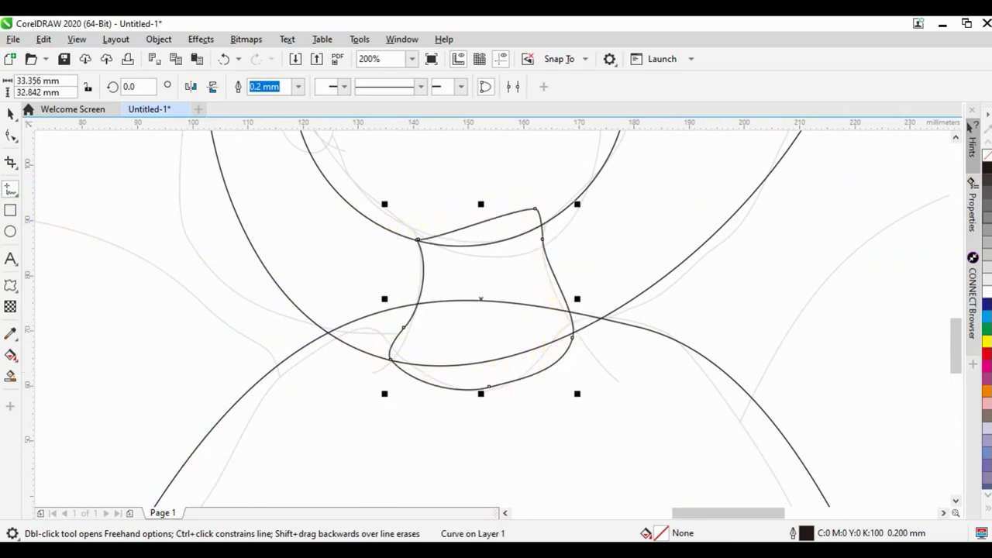
# Step: Pull the neck's top-right node down and reshape its right side, removing an extra node
pyautogui.click(11, 136)
pyautogui.moveTo(537, 209)
pyautogui.mouseDown()
pyautogui.moveTo(537, 229)
pyautogui.moveTo(478, 261)
pyautogui.mouseUp()
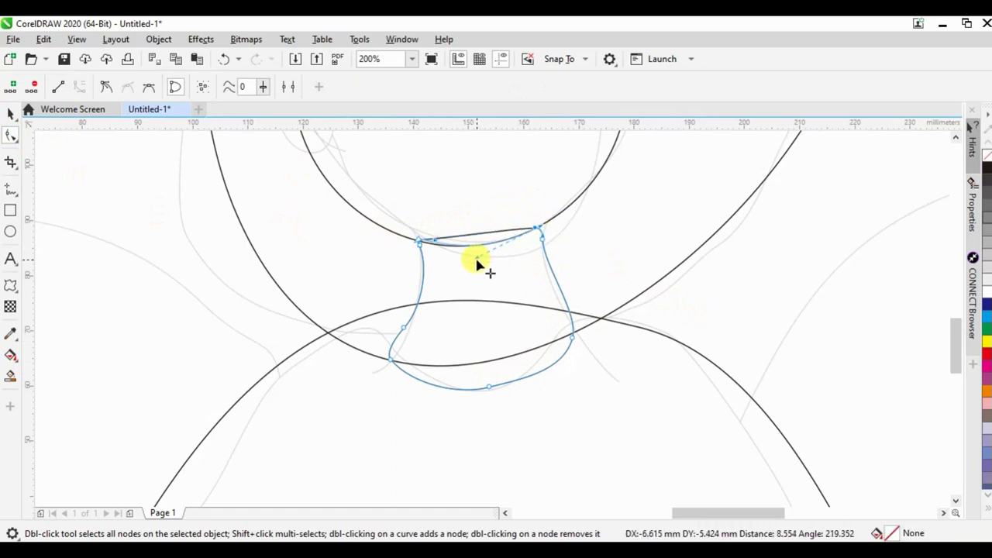
pyautogui.scroll(2, 434, 244)
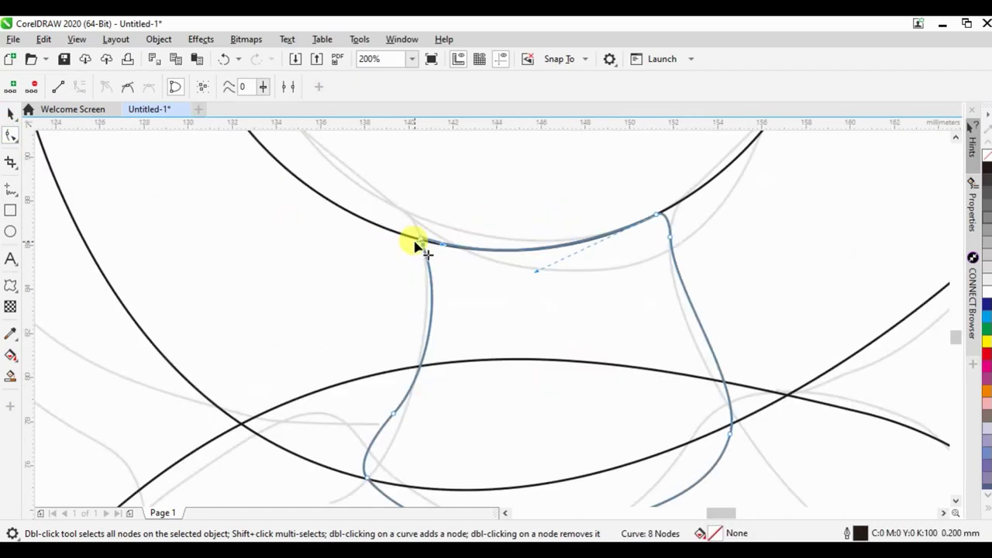
pyautogui.scroll(3, 435, 238)
pyautogui.click(439, 228)
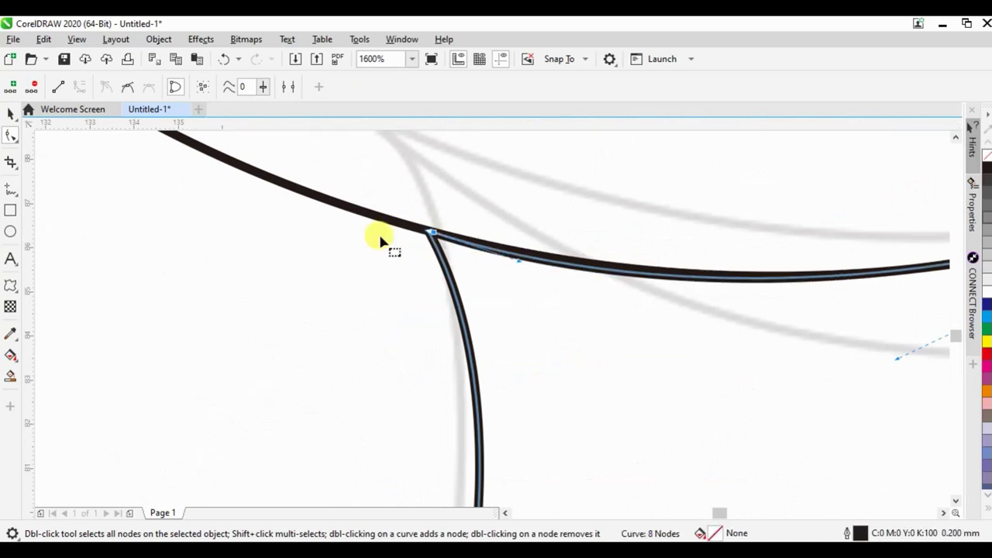
pyautogui.scroll(-3, 378, 232)
pyautogui.moveTo(646, 243); pyautogui.dragTo(636, 257)
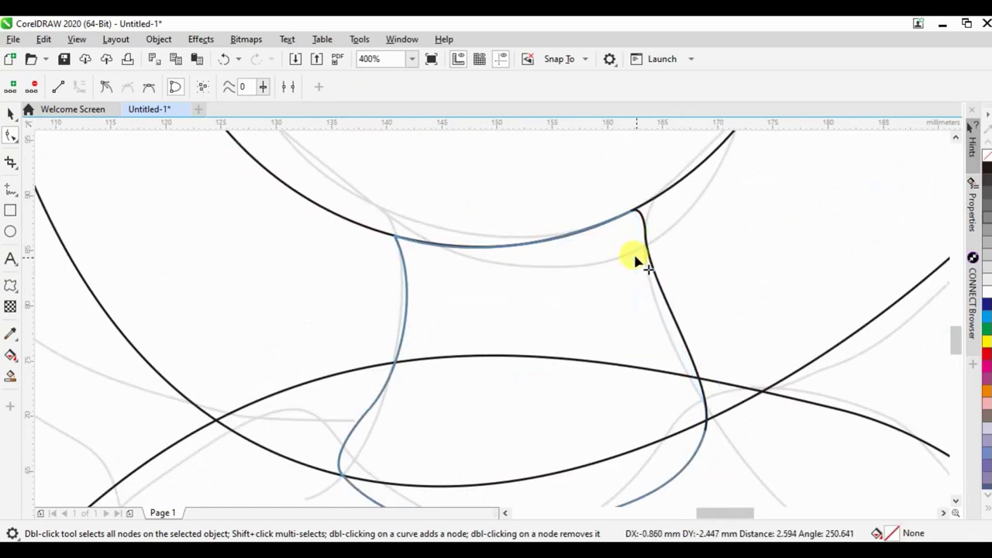
pyautogui.moveTo(636, 209); pyautogui.dragTo(631, 213)
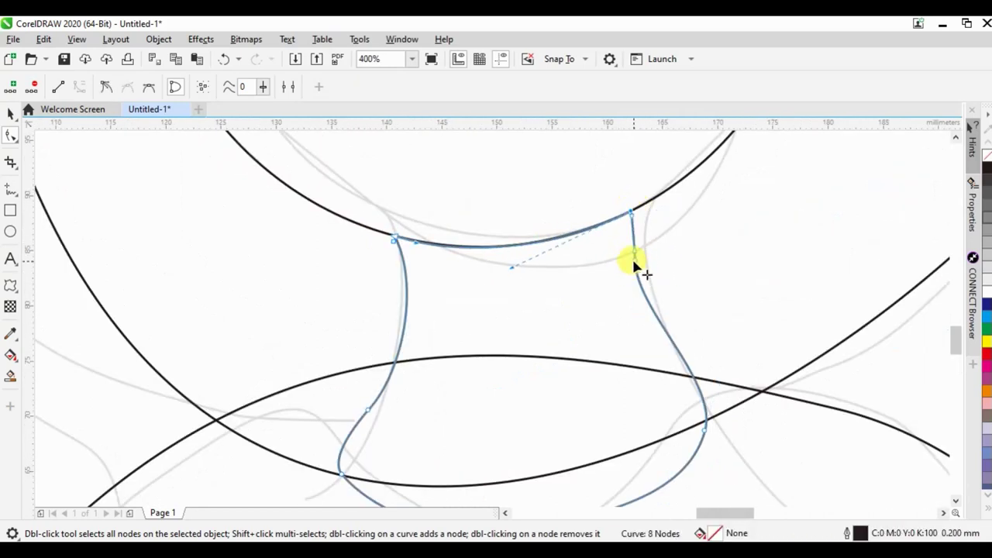
pyautogui.doubleClick(634, 260)
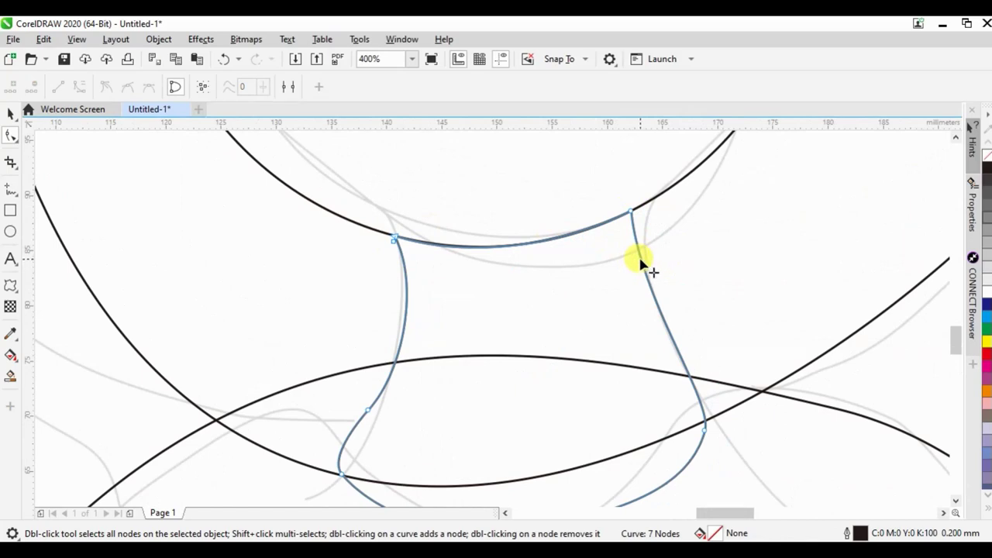
pyautogui.moveTo(640, 263); pyautogui.dragTo(631, 203)
# Step: Add a top-right neck node, convert its segment to line then curve, and bend it along the face
pyautogui.doubleClick(632, 213)
pyautogui.rightClick(632, 191)
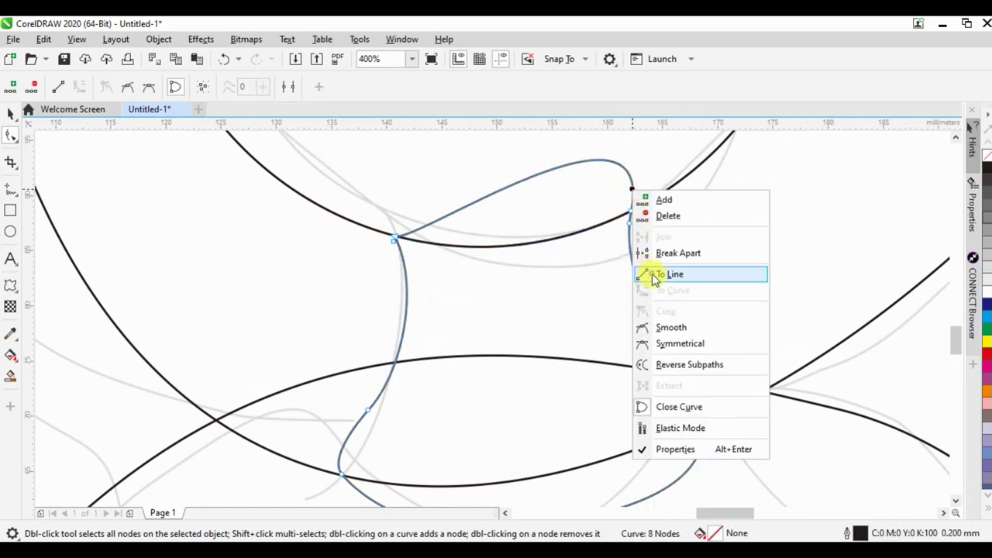
pyautogui.click(653, 274)
pyautogui.rightClick(618, 213)
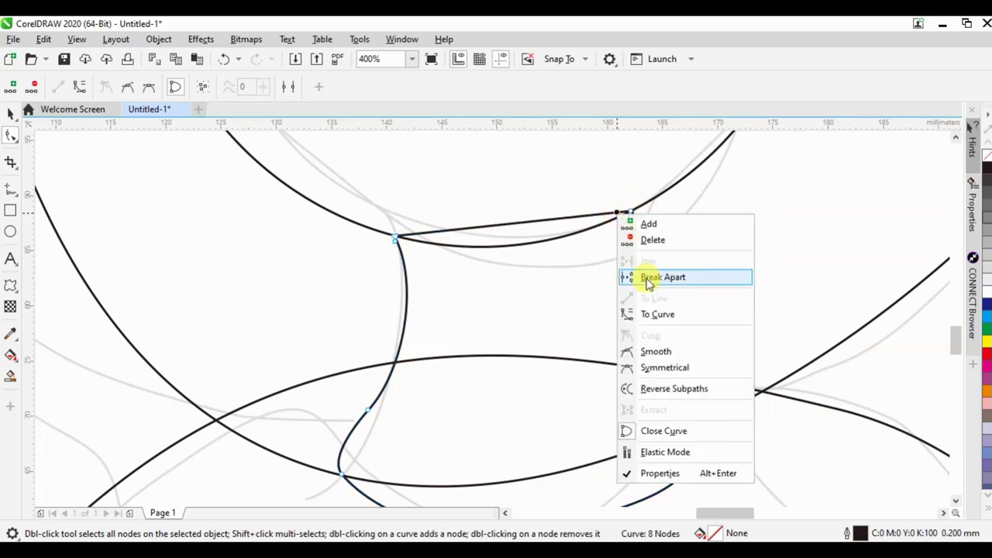
pyautogui.click(653, 314)
pyautogui.moveTo(517, 225); pyautogui.dragTo(519, 244)
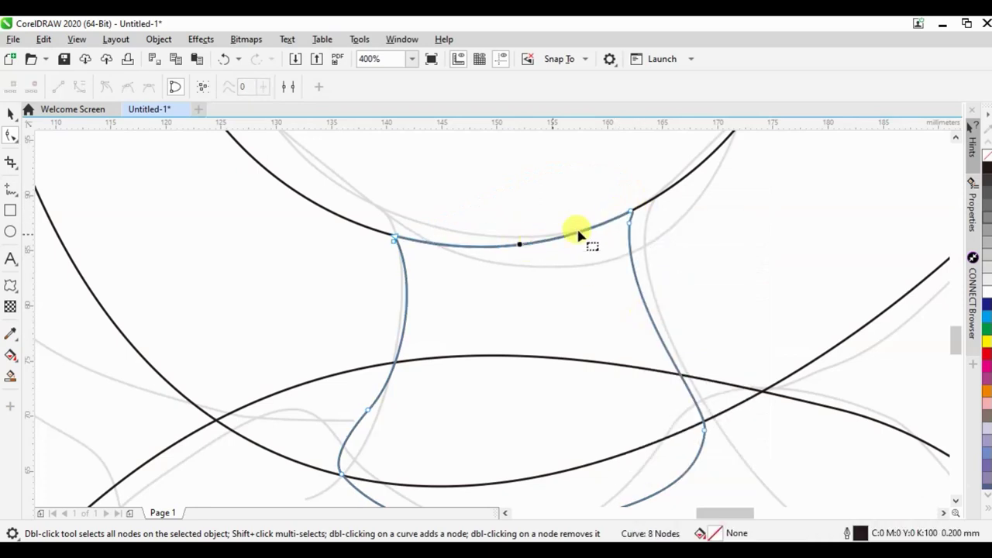
# Step: Refine the neck's left and right sides and remove the bottom node to smooth it
pyautogui.scroll(-2, 667, 239)
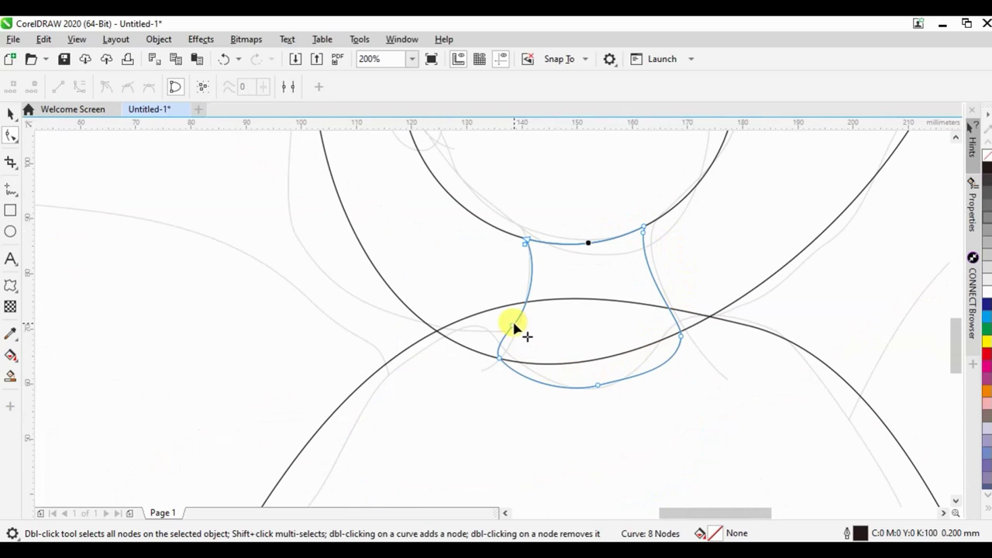
pyautogui.moveTo(514, 327); pyautogui.dragTo(517, 317)
pyautogui.moveTo(504, 365); pyautogui.dragTo(507, 341)
pyautogui.moveTo(599, 386); pyautogui.dragTo(595, 373)
pyautogui.doubleClick(596, 373)
pyautogui.moveTo(680, 334); pyautogui.dragTo(675, 318)
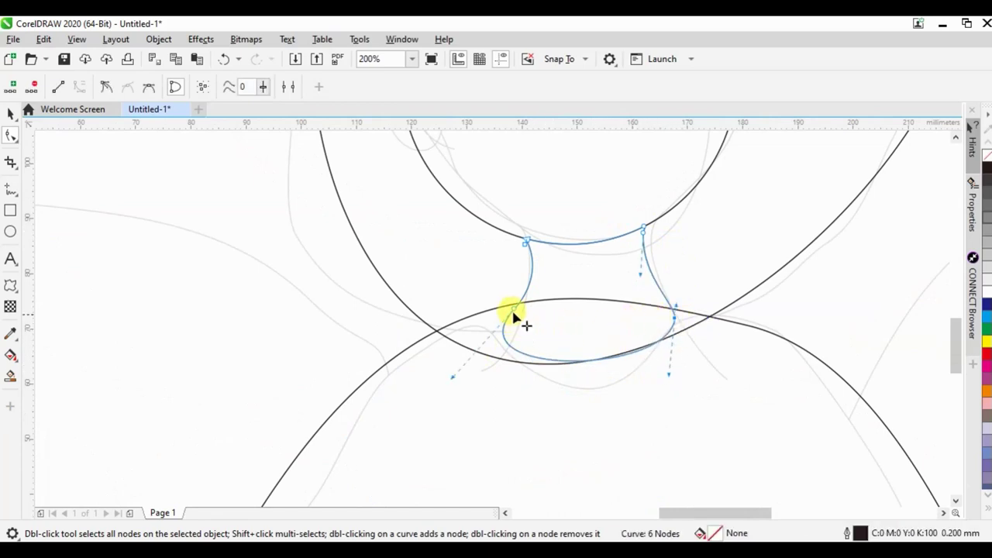
pyautogui.moveTo(515, 308); pyautogui.dragTo(518, 303)
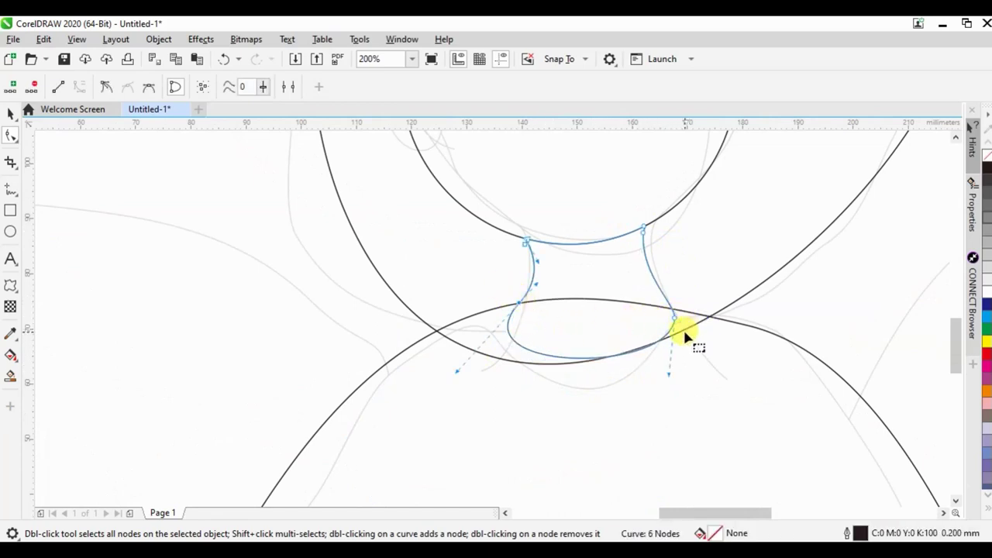
pyautogui.scroll(-3, 541, 337)
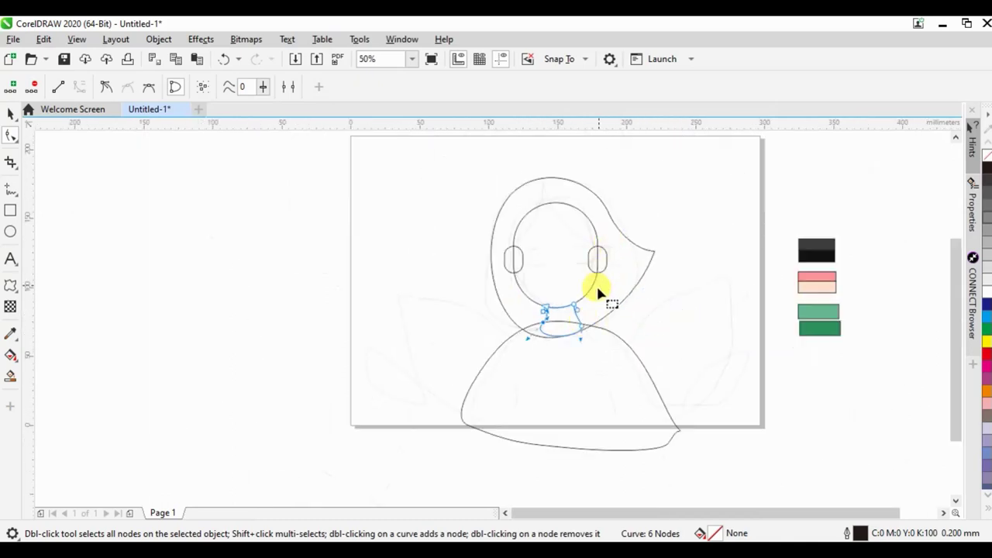
# Step: Draw a large ellipse right of the figure and intersect it with another selected shape
pyautogui.scroll(1, 561, 326)
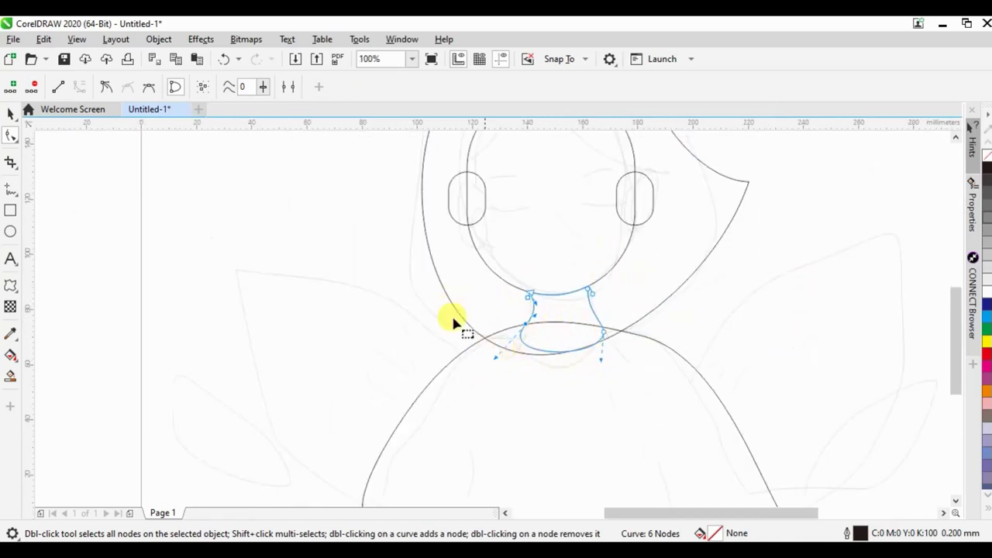
pyautogui.scroll(-1, 453, 320)
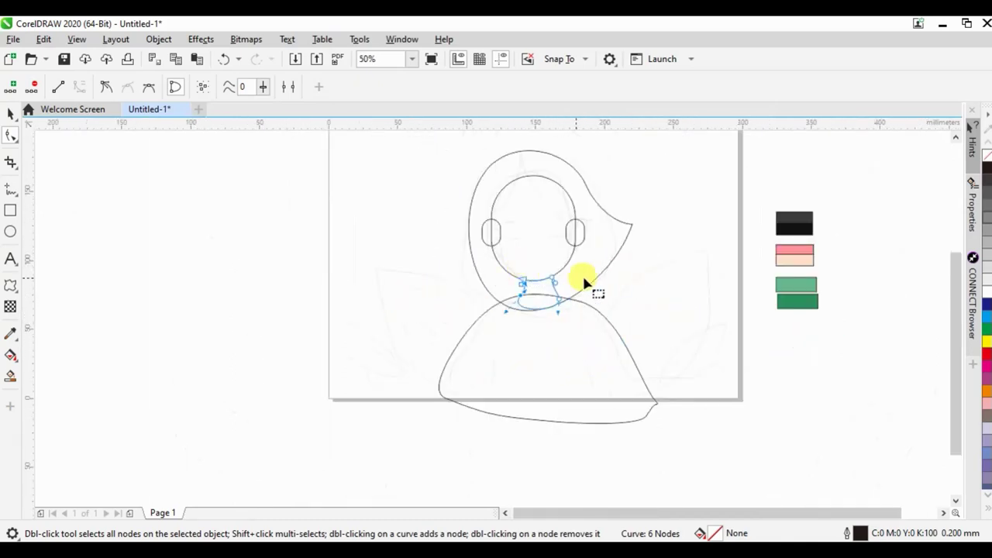
pyautogui.click(11, 229)
pyautogui.moveTo(608, 239)
pyautogui.mouseDown()
pyautogui.moveTo(798, 447)
pyautogui.moveTo(791, 421)
pyautogui.mouseUp()
pyautogui.click(10, 113)
pyautogui.moveTo(665, 294)
pyautogui.mouseDown()
pyautogui.moveTo(626, 302)
pyautogui.moveTo(610, 269)
pyautogui.mouseUp()
pyautogui.keyDown('shift'); pyautogui.click(751, 321); pyautogui.keyUp('shift')
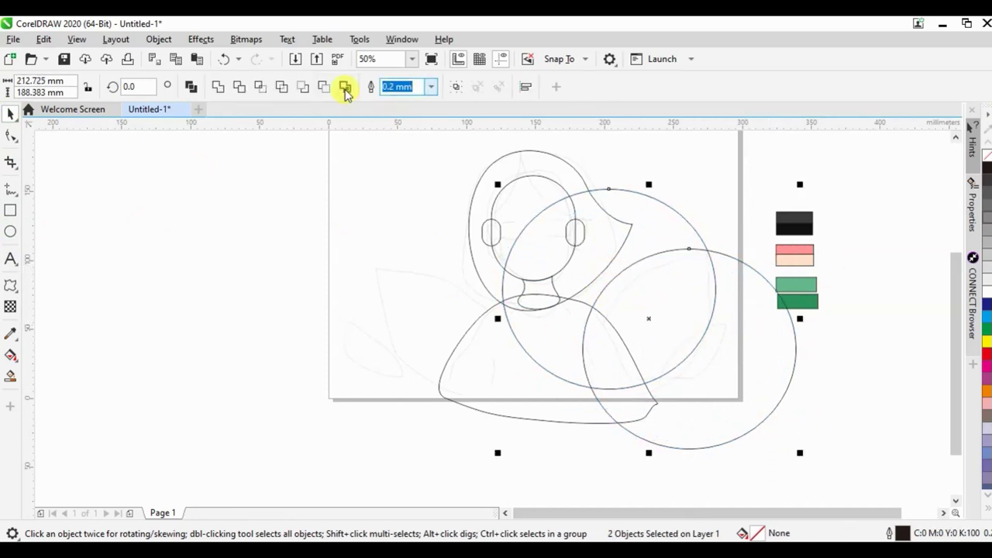
pyautogui.click(262, 87)
# Step: Intersect the circle into a small leaf, tilt it about 340° at lower right, delete the leftover circle
pyautogui.moveTo(763, 341)
pyautogui.mouseDown()
pyautogui.moveTo(828, 408)
pyautogui.moveTo(824, 421)
pyautogui.moveTo(707, 318)
pyautogui.mouseUp()
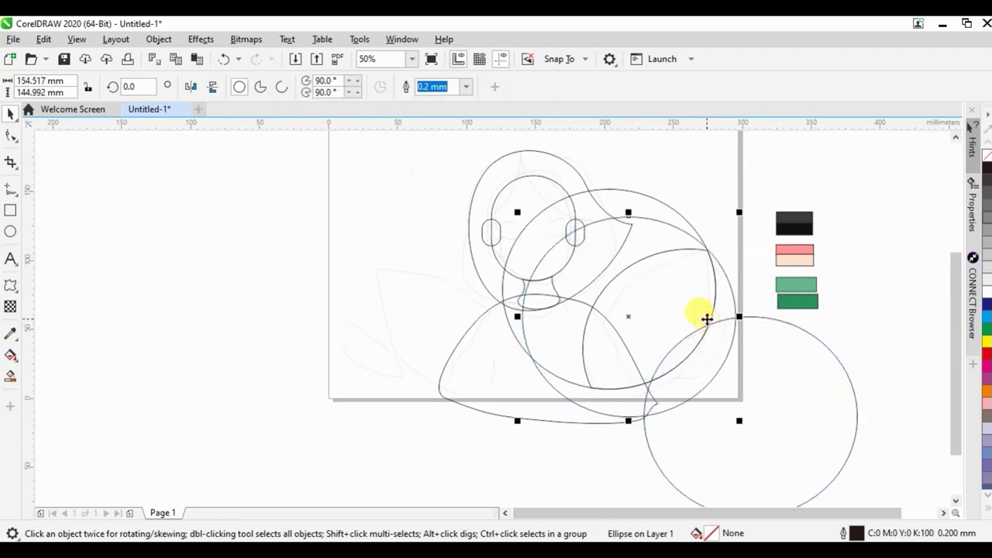
pyautogui.keyDown('shift'); pyautogui.click(794, 349); pyautogui.keyUp('shift')
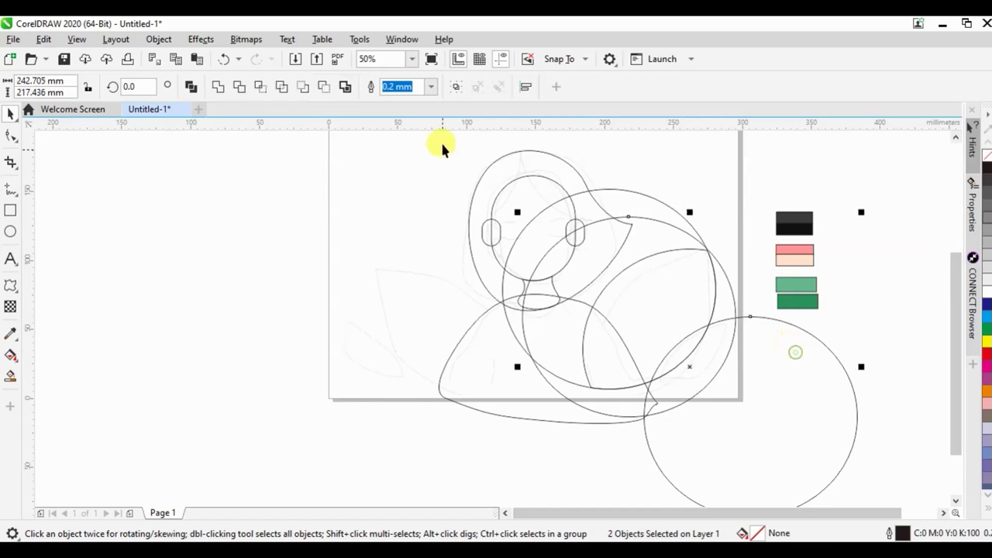
pyautogui.click(259, 92)
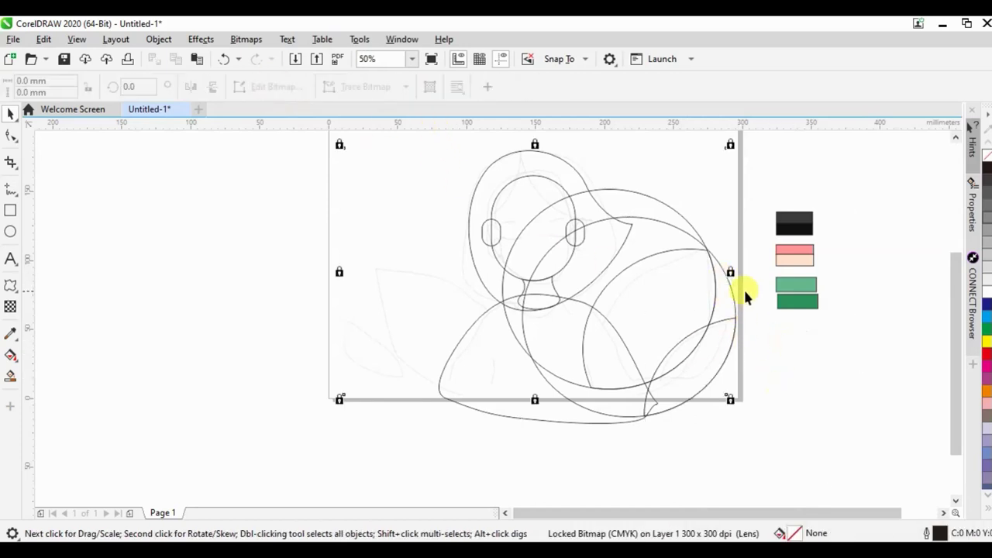
pyautogui.click(730, 318)
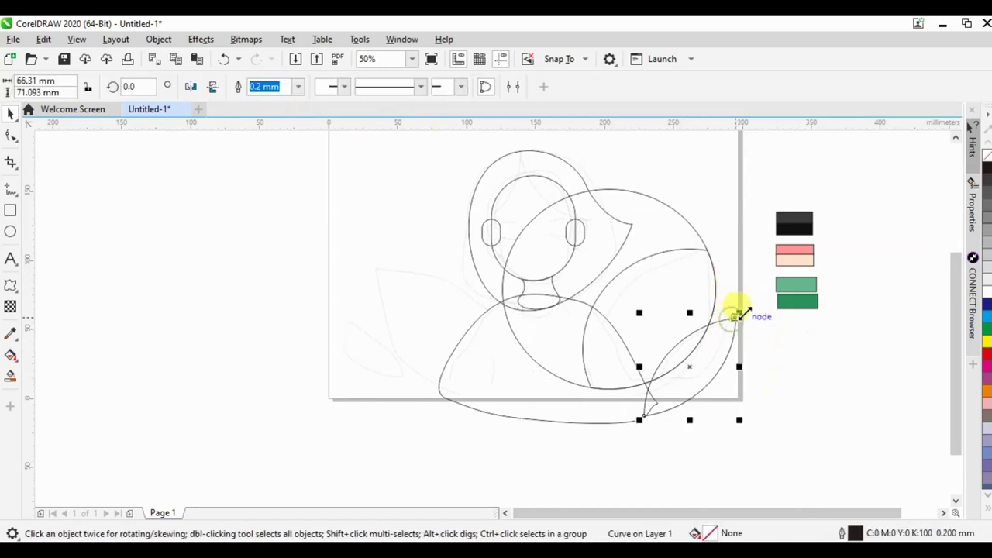
pyautogui.moveTo(675, 395); pyautogui.dragTo(692, 389)
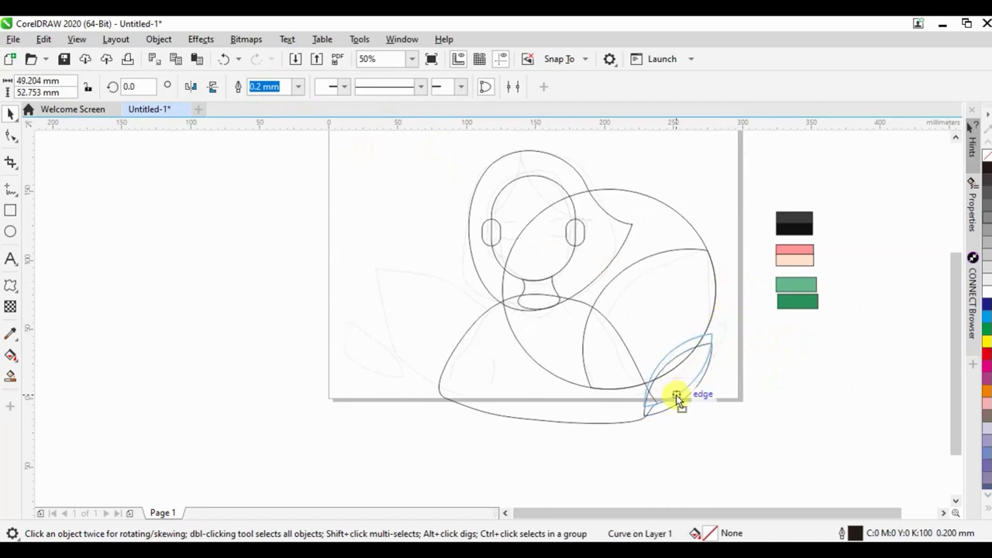
pyautogui.moveTo(720, 328)
pyautogui.mouseDown()
pyautogui.moveTo(665, 397)
pyautogui.moveTo(634, 404)
pyautogui.moveTo(630, 390)
pyautogui.mouseUp()
pyautogui.click(629, 390)
pyautogui.moveTo(737, 355)
pyautogui.mouseDown()
pyautogui.moveTo(670, 407)
pyautogui.moveTo(666, 398)
pyautogui.mouseUp()
pyautogui.click(664, 411)
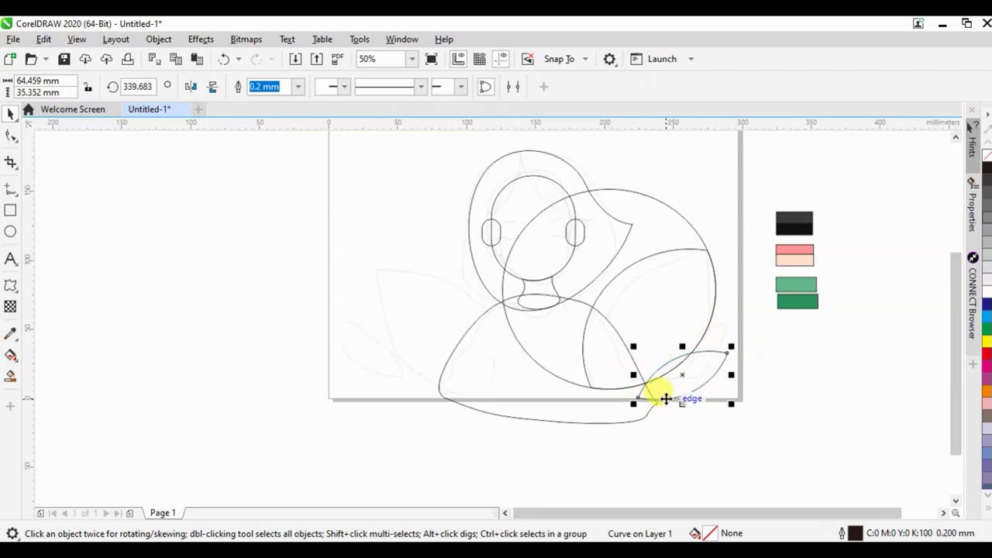
pyautogui.click(627, 189)
pyautogui.press('Delete')
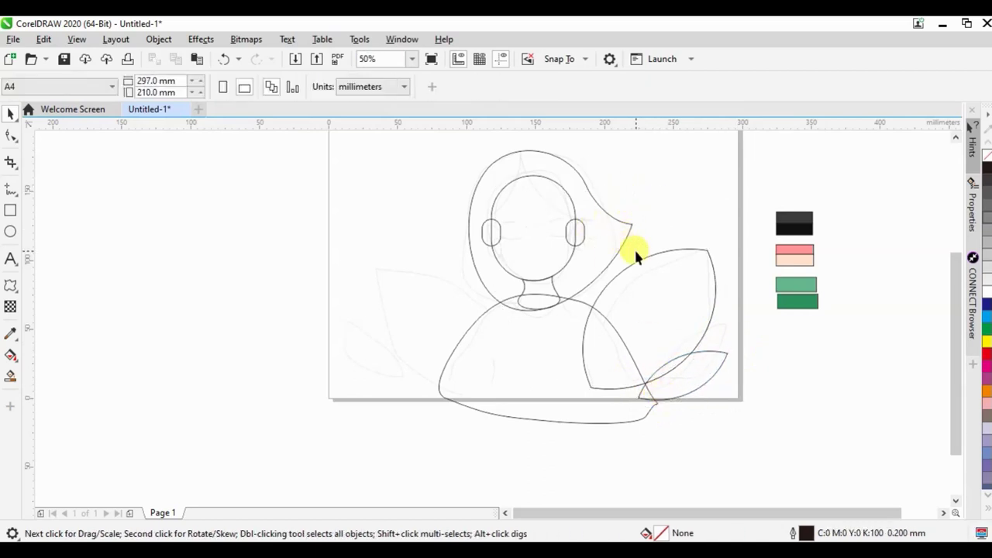
# Step: Draw a fringe line across the head and bend it into an arc over the forehead
pyautogui.scroll(-1, 636, 248)
pyautogui.scroll(1, 644, 207)
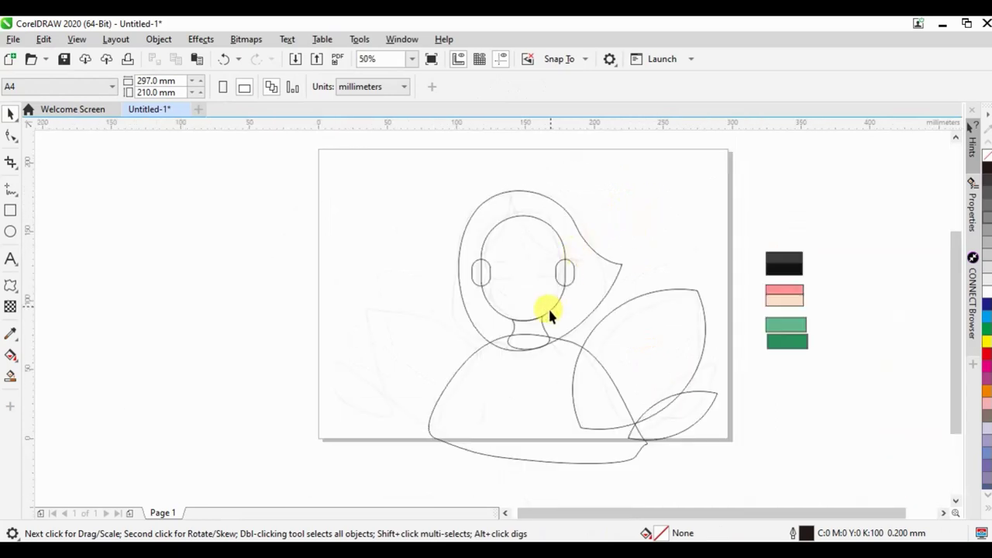
pyautogui.click(23, 189)
pyautogui.scroll(1, 498, 201)
pyautogui.moveTo(444, 295); pyautogui.dragTo(674, 287)
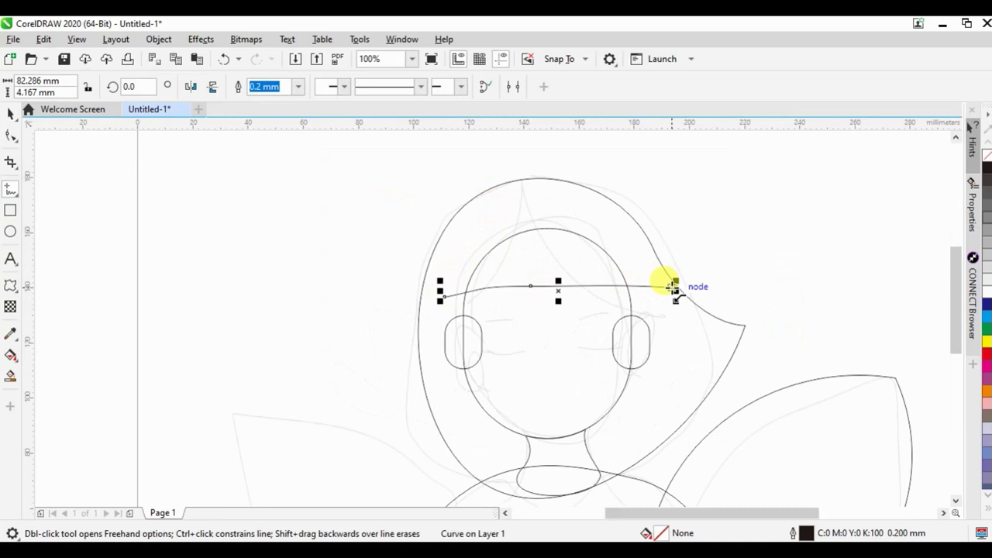
pyautogui.click(10, 141)
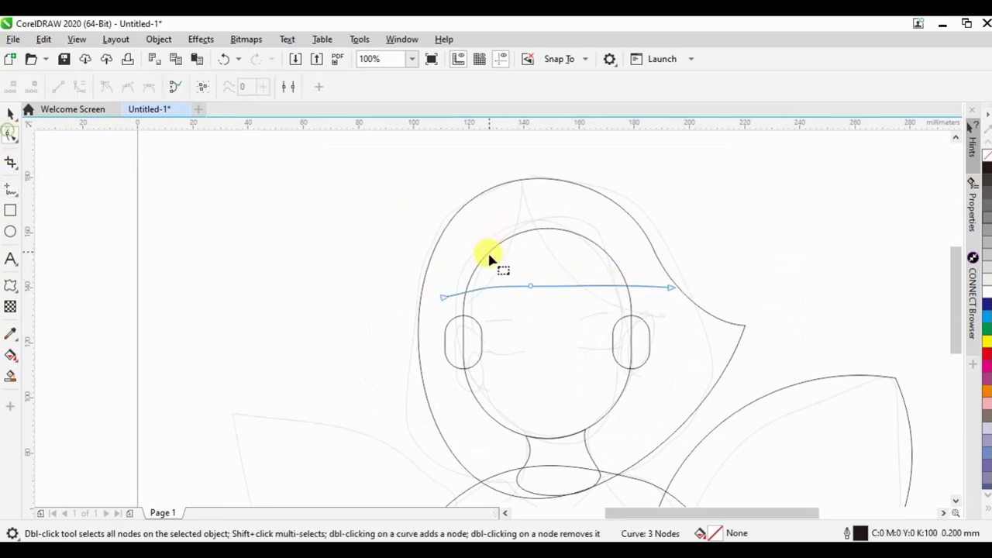
pyautogui.moveTo(671, 291); pyautogui.dragTo(638, 303)
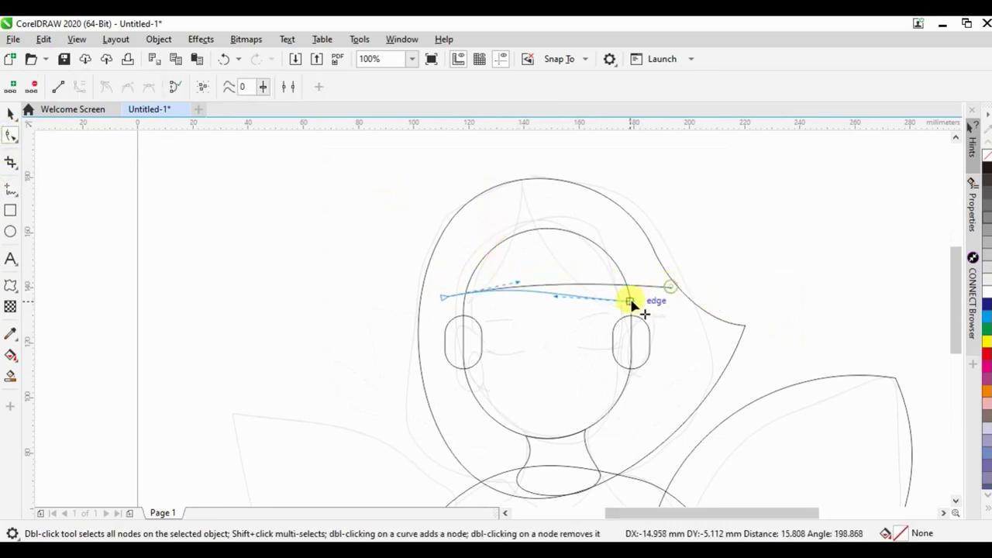
pyautogui.moveTo(566, 295); pyautogui.dragTo(568, 277)
pyautogui.moveTo(443, 299); pyautogui.dragTo(450, 308)
pyautogui.click(597, 277)
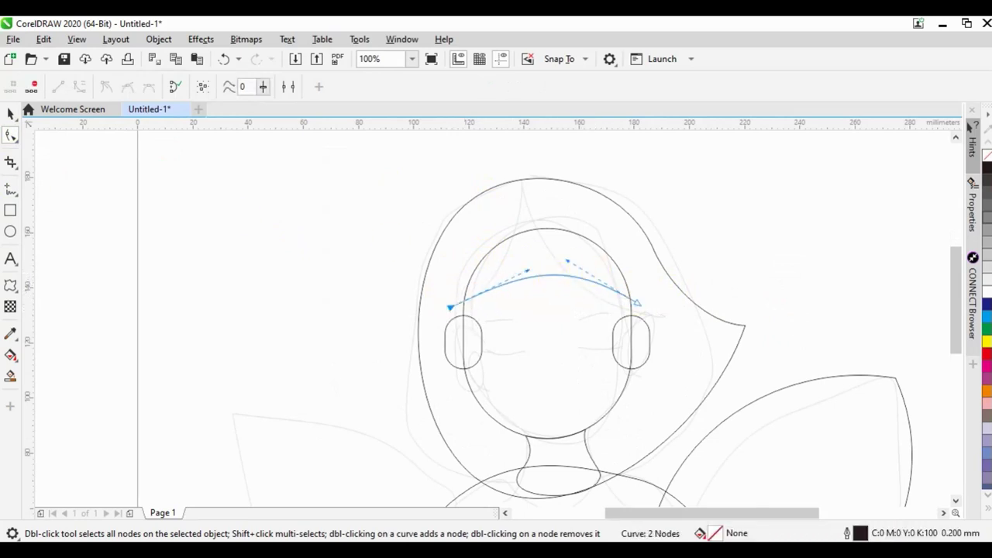
# Step: Fill the hair outline with 10% black and make it semi-transparent
pyautogui.click(25, 113)
pyautogui.scroll(-2, 612, 212)
pyautogui.click(608, 214)
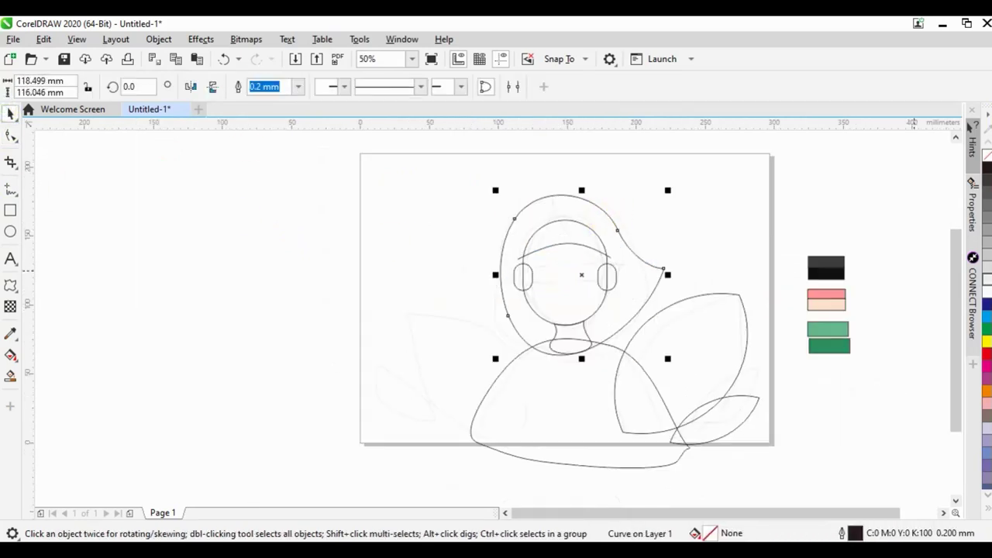
pyautogui.click(987, 268)
pyautogui.click(9, 310)
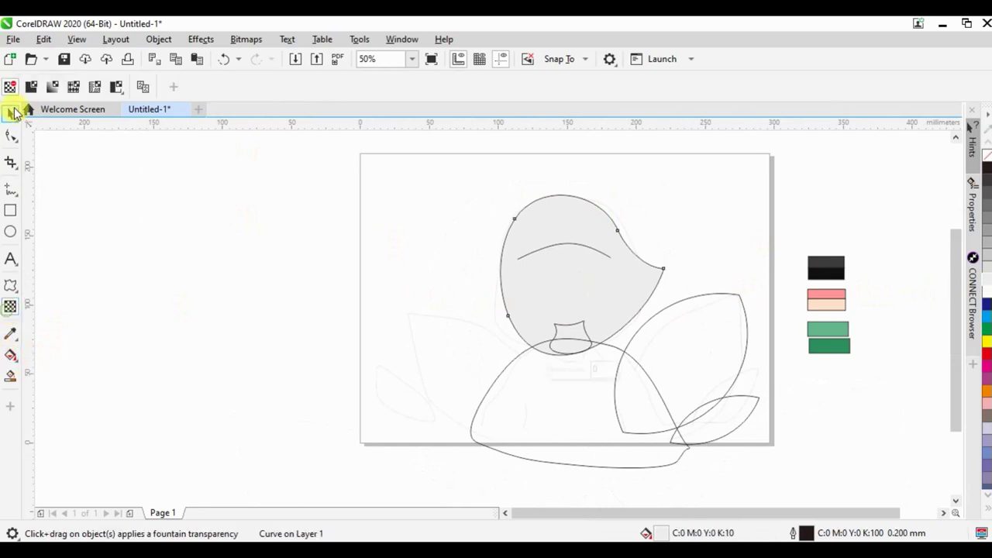
pyautogui.click(10, 113)
pyautogui.click(197, 201)
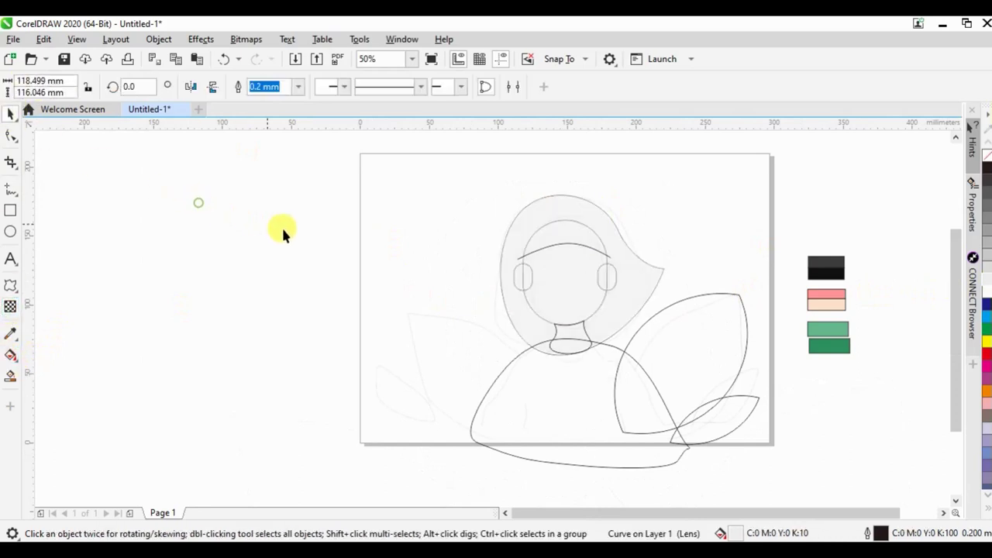
pyautogui.click(11, 187)
# Step: Draw slit loop strokes along the large leaf's right edge, undoing one stray stroke
pyautogui.scroll(1, 743, 325)
pyautogui.moveTo(748, 305)
pyautogui.mouseDown()
pyautogui.moveTo(736, 342)
pyautogui.moveTo(758, 290)
pyautogui.moveTo(749, 286)
pyautogui.mouseUp()
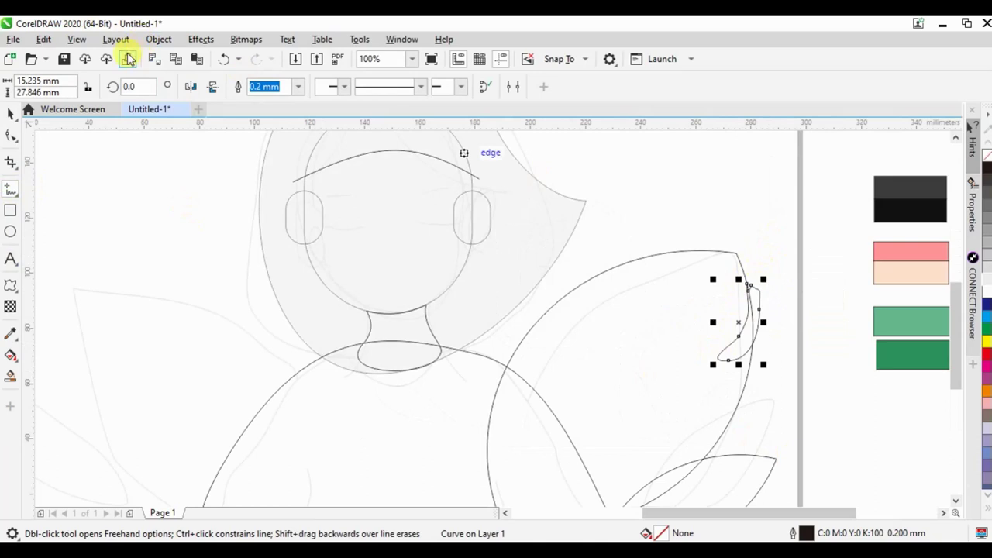
pyautogui.click(224, 59)
pyautogui.moveTo(743, 276)
pyautogui.mouseDown()
pyautogui.moveTo(752, 280)
pyautogui.moveTo(765, 255)
pyautogui.mouseUp()
pyautogui.scroll(-2, 780, 333)
pyautogui.scroll(2, 764, 268)
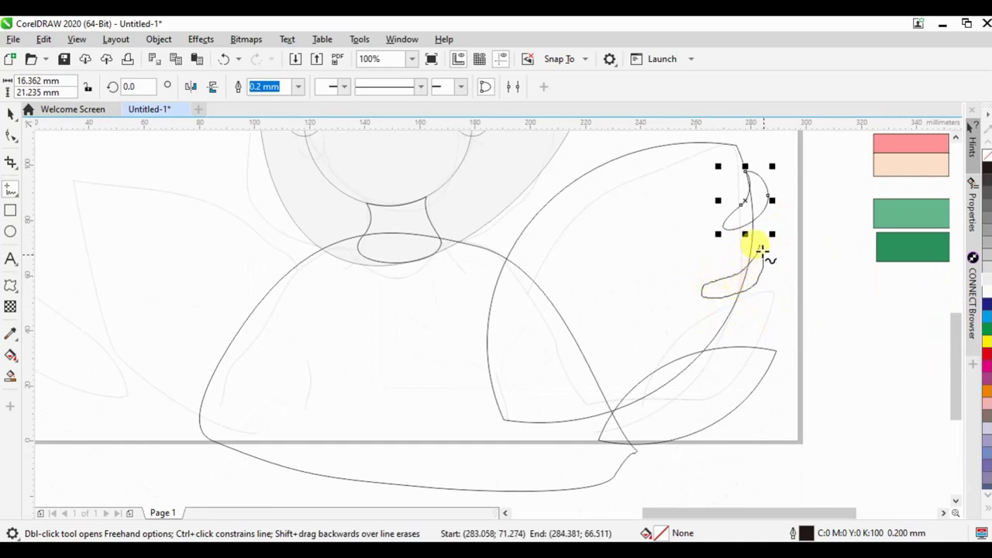
pyautogui.moveTo(758, 245); pyautogui.dragTo(760, 247)
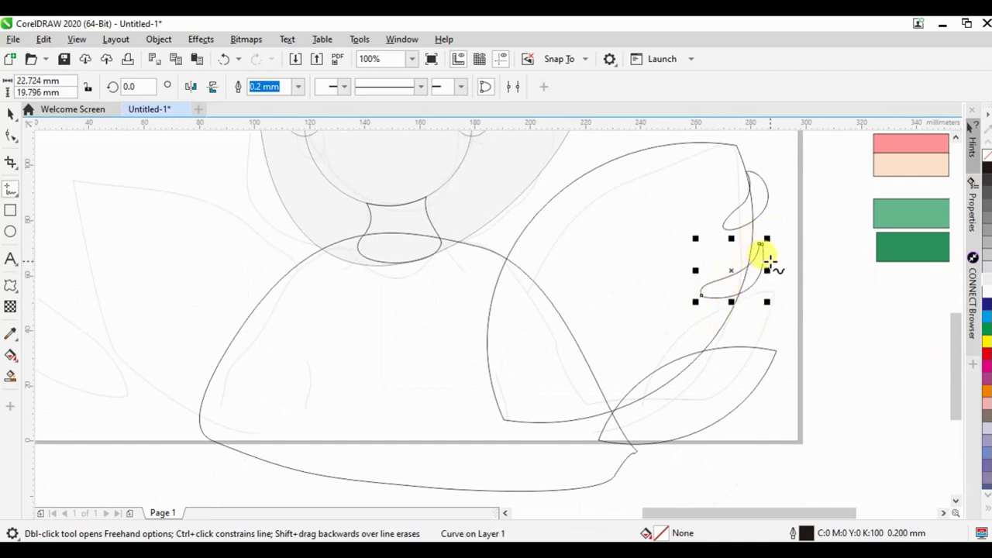
pyautogui.moveTo(739, 307)
pyautogui.mouseDown()
pyautogui.moveTo(692, 350)
pyautogui.moveTo(732, 310)
pyautogui.mouseUp()
pyautogui.moveTo(682, 381)
pyautogui.mouseDown()
pyautogui.moveTo(612, 371)
pyautogui.moveTo(616, 383)
pyautogui.moveTo(680, 388)
pyautogui.moveTo(684, 378)
pyautogui.mouseUp()
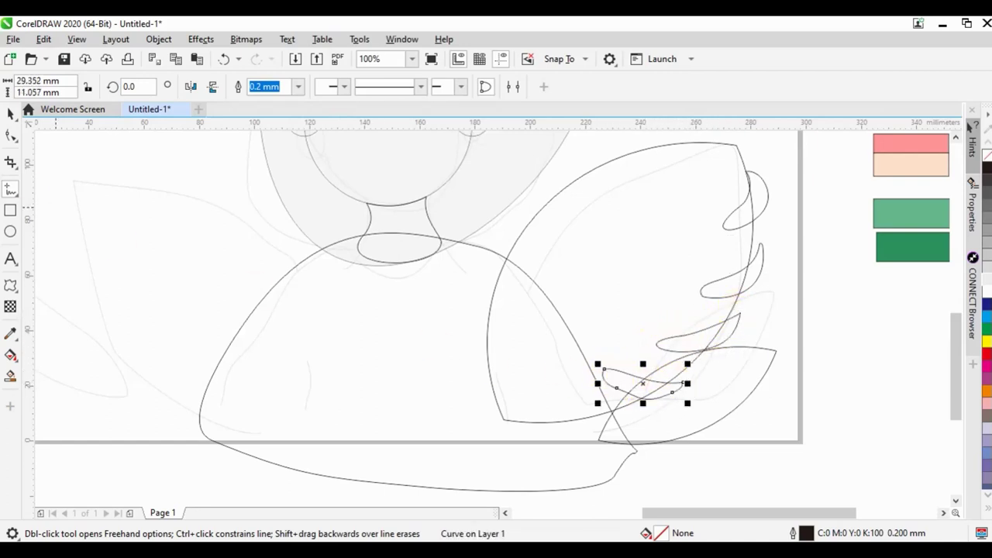
# Step: Remove an extra slit node, reshape the lowest loop, then select all four loops
pyautogui.click(10, 137)
pyautogui.doubleClick(759, 245)
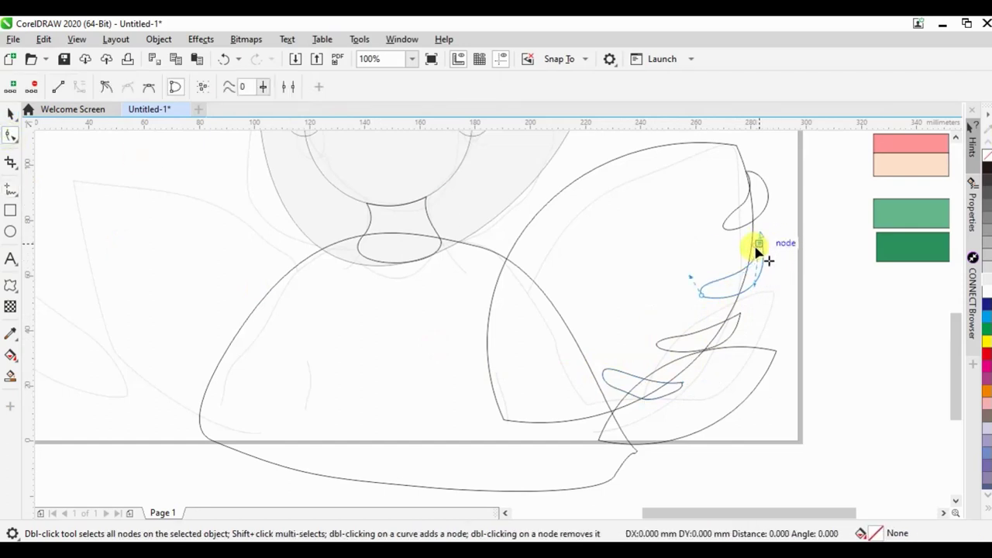
pyautogui.click(758, 244)
pyautogui.moveTo(748, 321); pyautogui.dragTo(703, 337)
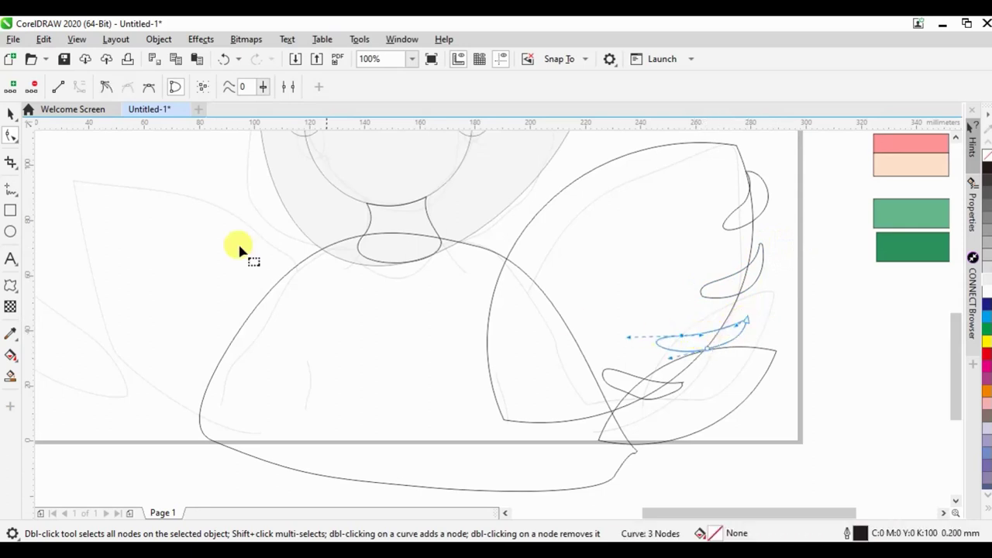
pyautogui.click(10, 114)
pyautogui.moveTo(865, 437); pyautogui.dragTo(574, 166)
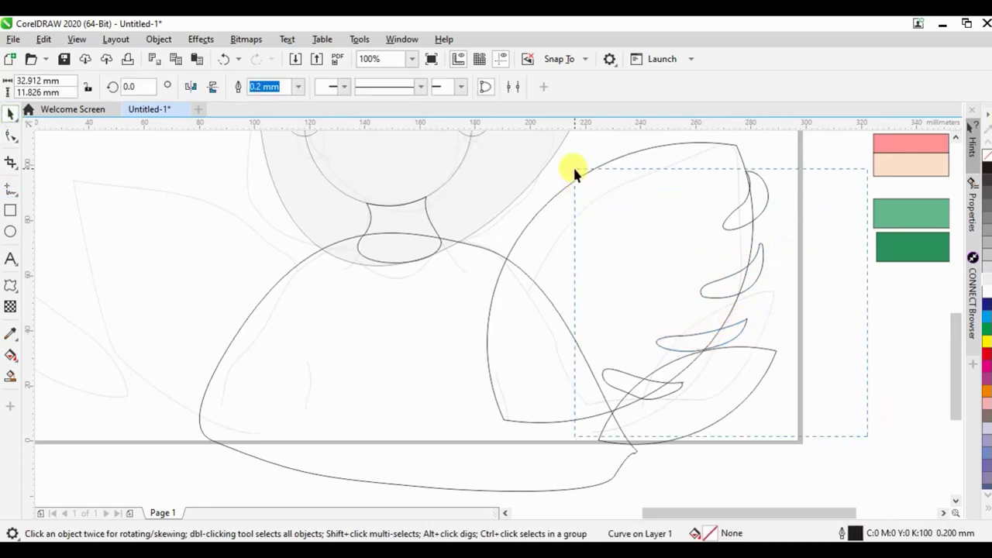
# Step: Copy the four slits, combine and mirror them, and fit them along the leaf's left edge
pyautogui.moveTo(760, 215); pyautogui.dragTo(700, 207)
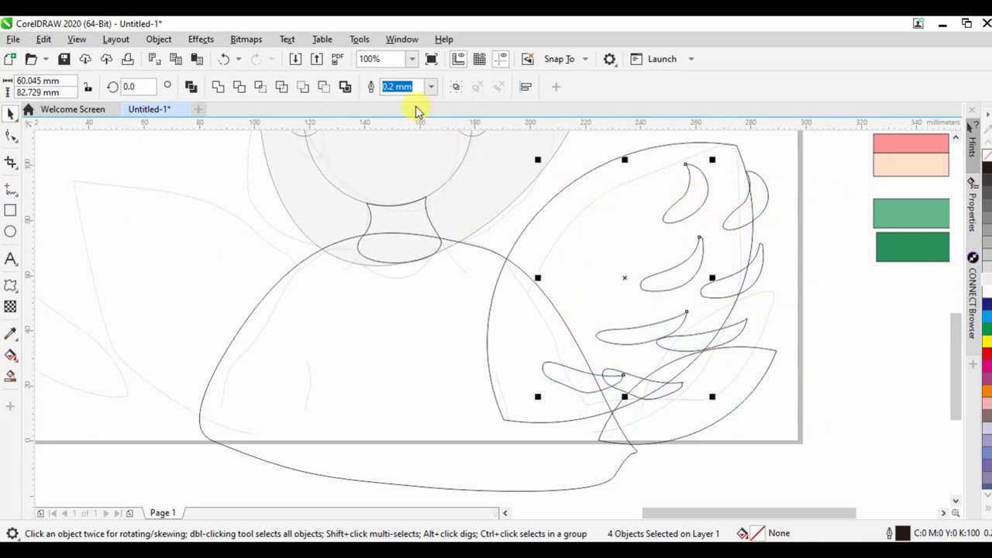
pyautogui.click(240, 89)
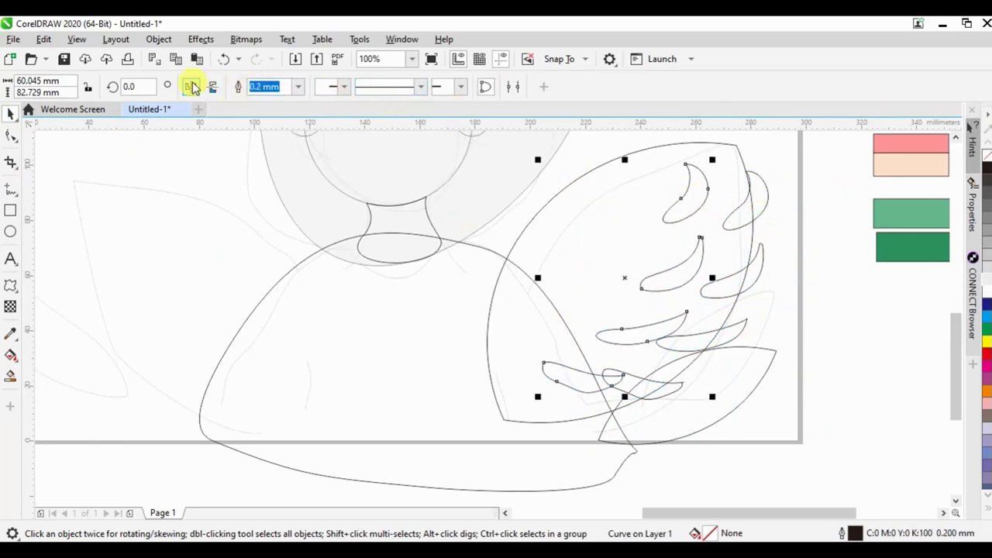
pyautogui.click(192, 87)
pyautogui.click(721, 171)
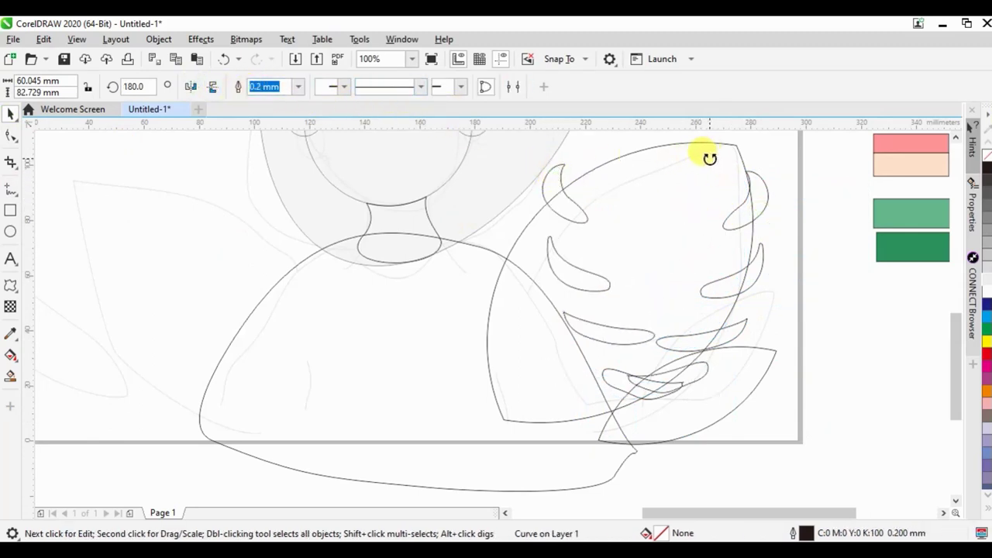
pyautogui.moveTo(710, 158); pyautogui.dragTo(796, 344)
pyautogui.moveTo(620, 250); pyautogui.dragTo(591, 202)
pyautogui.click(590, 203)
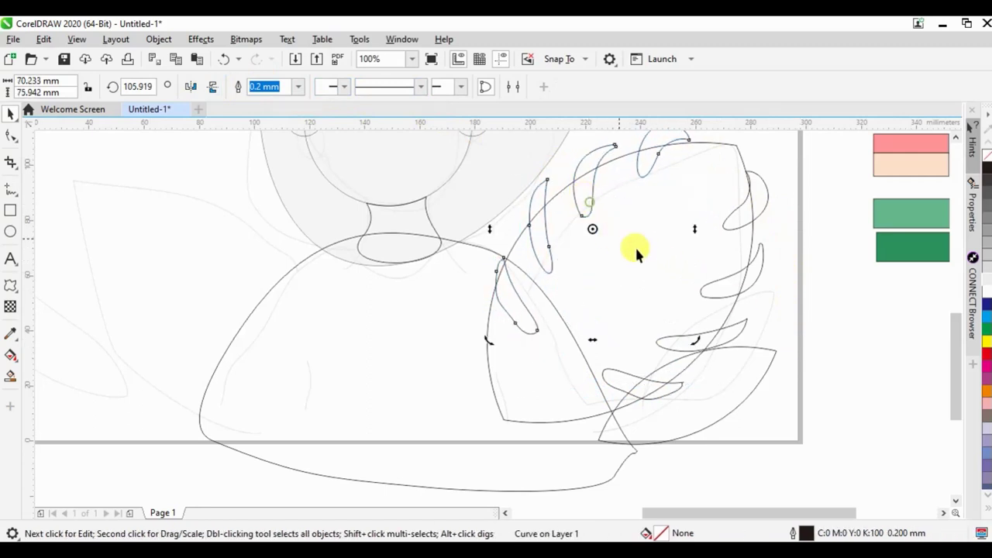
pyautogui.moveTo(695, 335); pyautogui.dragTo(697, 338)
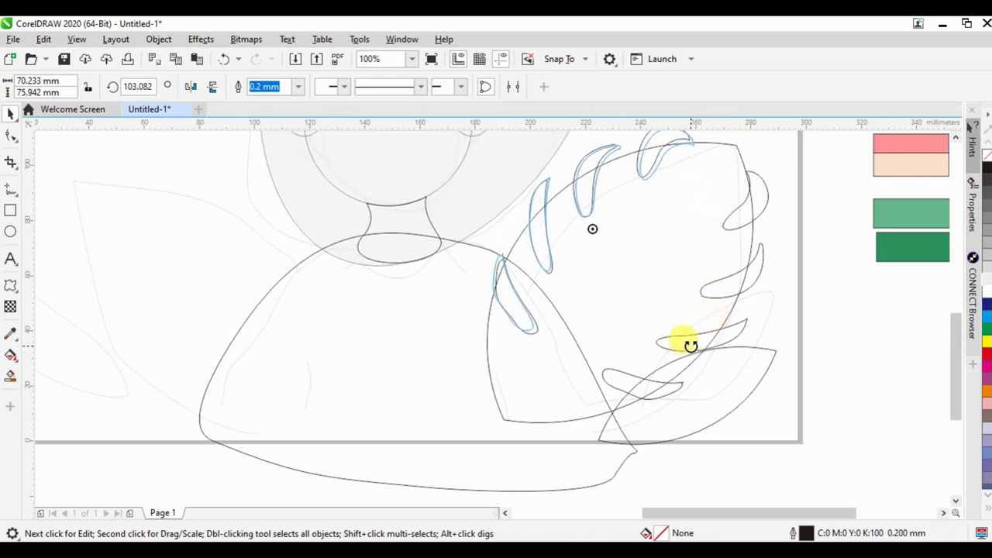
pyautogui.moveTo(697, 338); pyautogui.dragTo(695, 339)
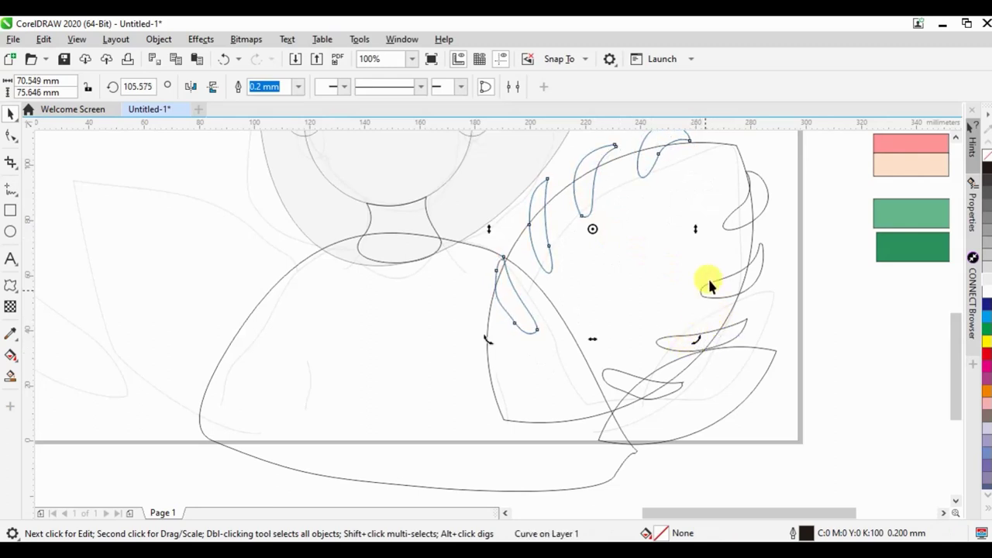
# Step: Merge the leaf outline and its slit pieces into one continuous curve
pyautogui.keyDown('shift'); pyautogui.click(767, 194); pyautogui.keyUp('shift')
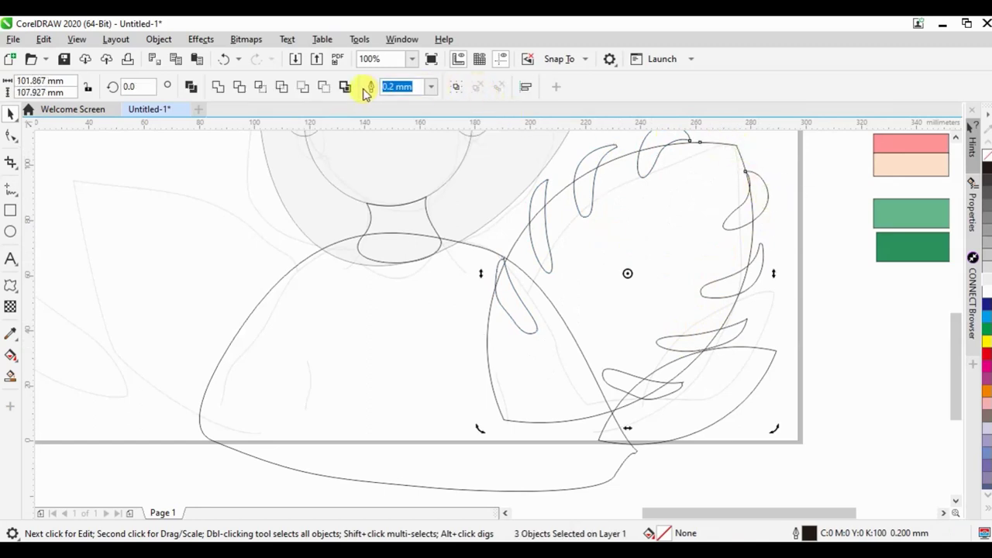
pyautogui.click(321, 88)
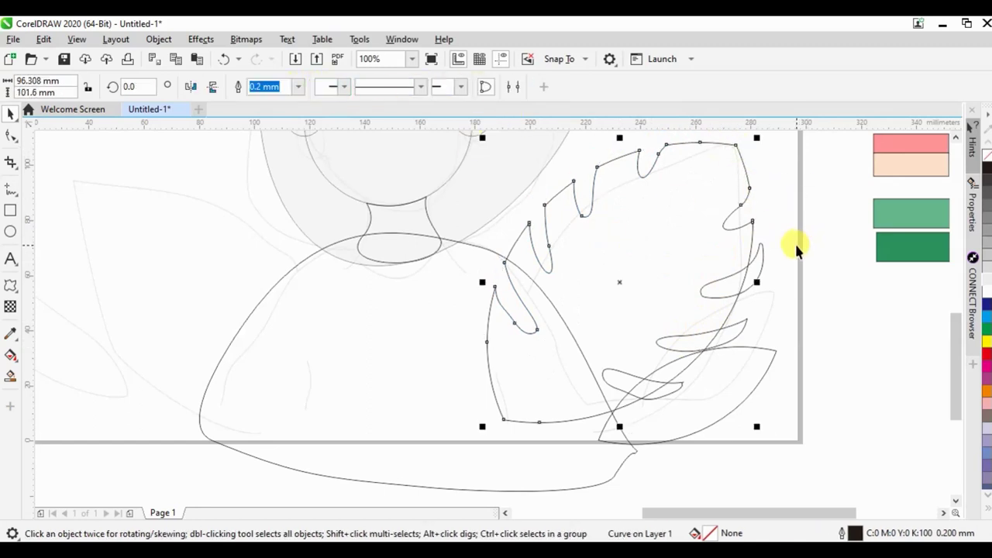
pyautogui.moveTo(781, 234); pyautogui.dragTo(590, 414)
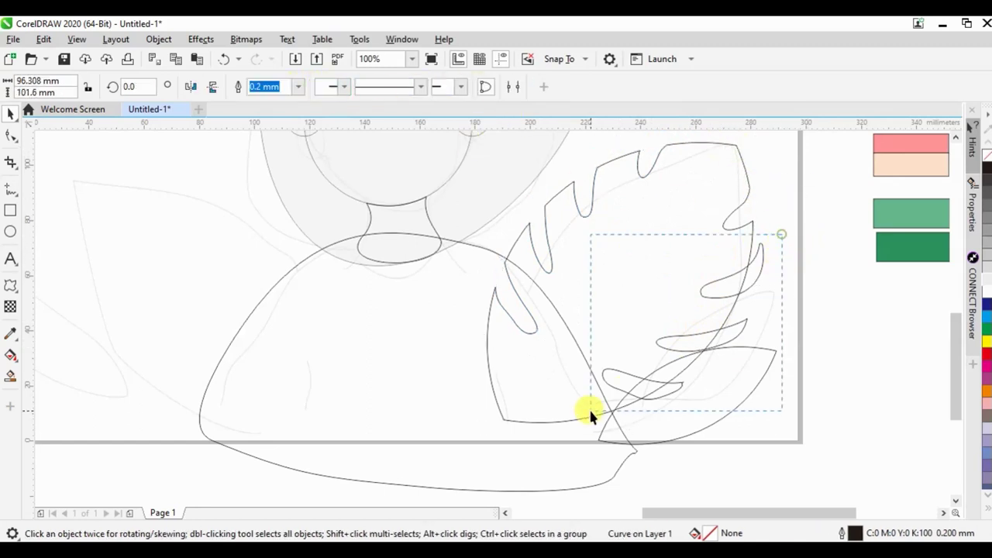
pyautogui.keyDown('shift'); pyautogui.click(736, 184); pyautogui.keyUp('shift')
pyautogui.click(345, 87)
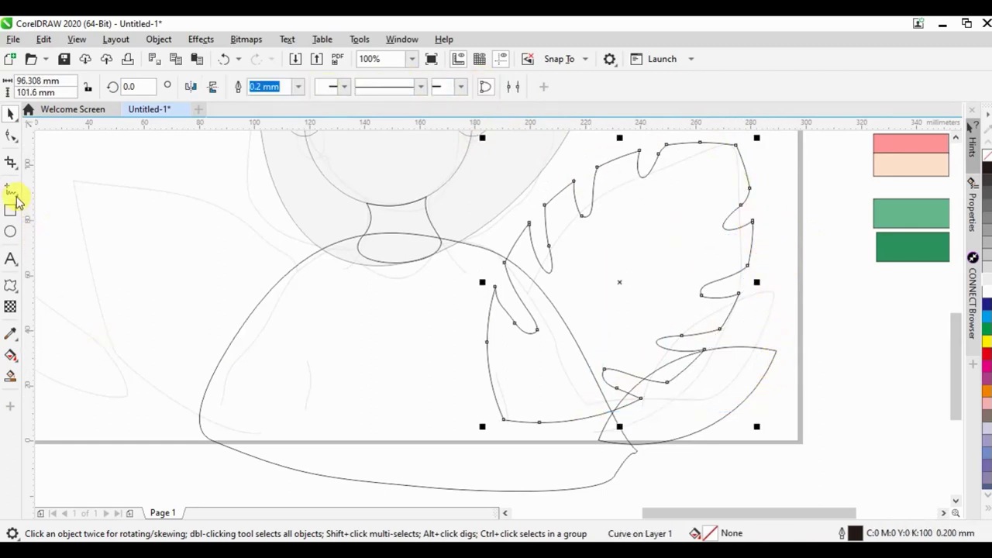
# Step: Draw a straight diagonal midrib and two short side veins inside the leaf
pyautogui.click(700, 187)
pyautogui.click(560, 376)
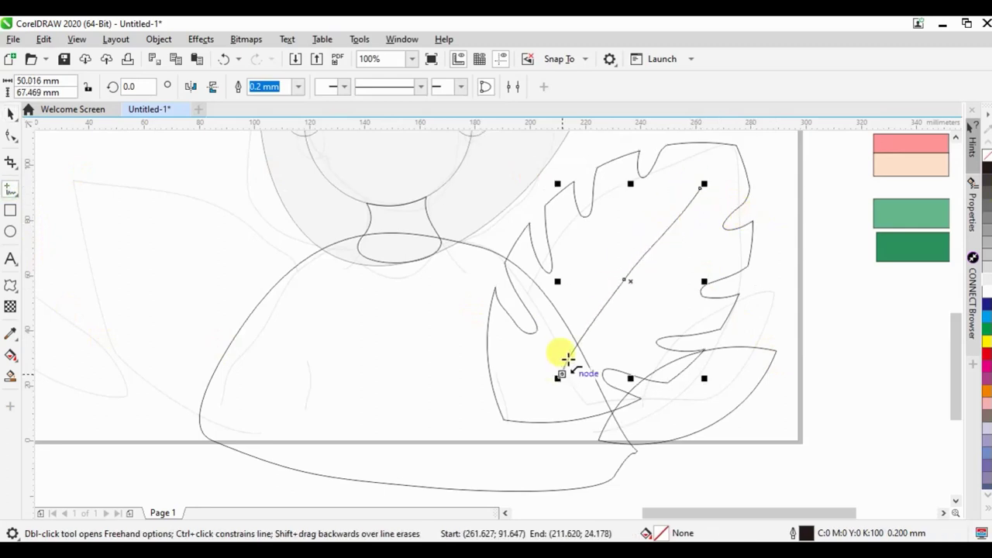
pyautogui.moveTo(623, 302); pyautogui.dragTo(620, 227)
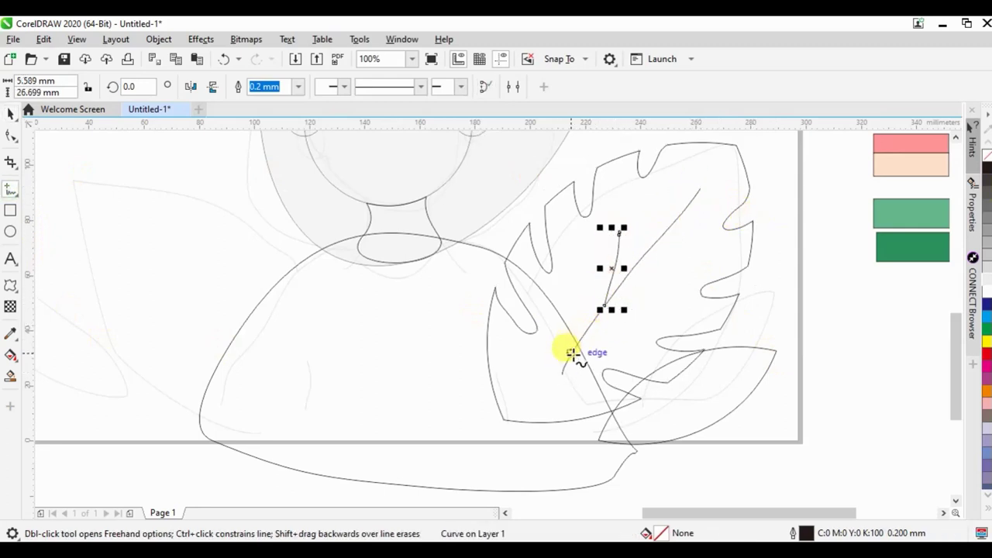
pyautogui.moveTo(568, 355); pyautogui.dragTo(634, 315)
# Step: Delete the middle node of the diagonal vein with the Shape tool
pyautogui.press('F10')
pyautogui.click(636, 262)
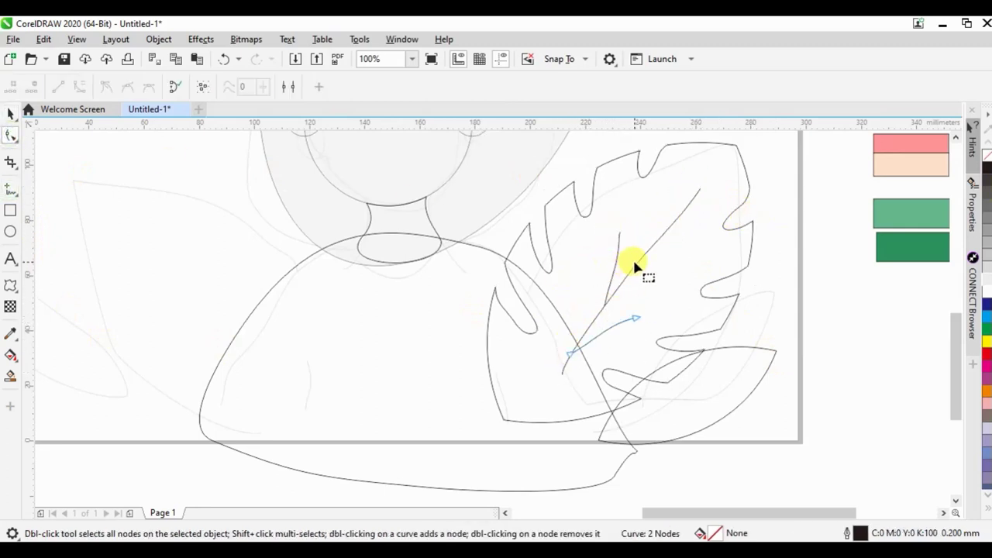
pyautogui.click(649, 264)
pyautogui.click(634, 275)
pyautogui.moveTo(625, 282); pyautogui.dragTo(620, 263)
pyautogui.press('Delete')
# Step: Bend the short side vein into a smooth raised curve, then select the small lower-right leaf
pyautogui.click(616, 285)
pyautogui.moveTo(608, 310)
pyautogui.mouseDown()
pyautogui.moveTo(621, 243)
pyautogui.moveTo(613, 292)
pyautogui.mouseUp()
pyautogui.press('Delete')
pyautogui.press('Tab')
pyautogui.click(608, 333)
pyautogui.moveTo(581, 355); pyautogui.dragTo(587, 344)
pyautogui.moveTo(643, 325)
pyautogui.mouseDown()
pyautogui.moveTo(651, 306)
pyautogui.moveTo(642, 253)
pyautogui.moveTo(638, 266)
pyautogui.mouseUp()
pyautogui.moveTo(629, 228)
pyautogui.mouseDown()
pyautogui.moveTo(649, 219)
pyautogui.moveTo(644, 212)
pyautogui.mouseUp()
pyautogui.click(6, 114)
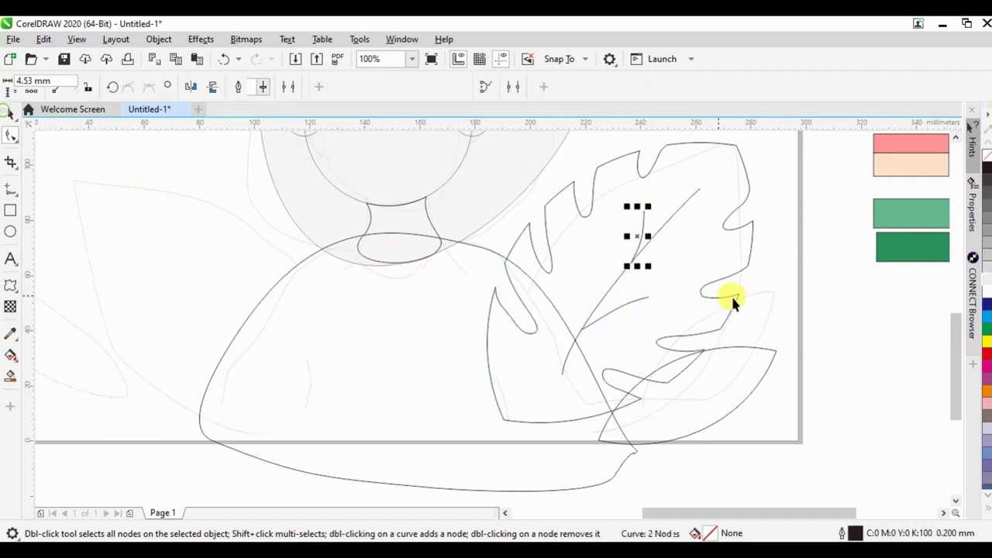
pyautogui.click(746, 368)
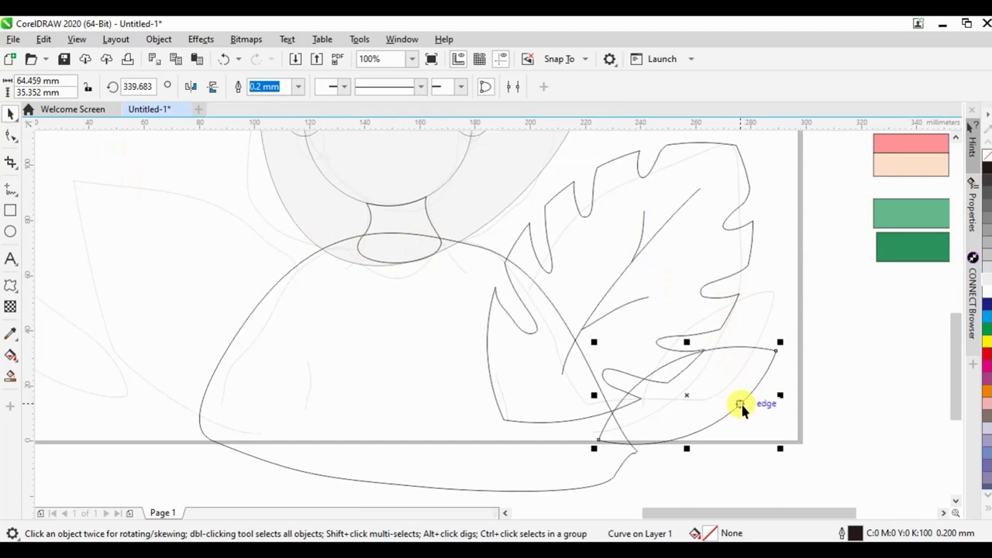
pyautogui.click(8, 191)
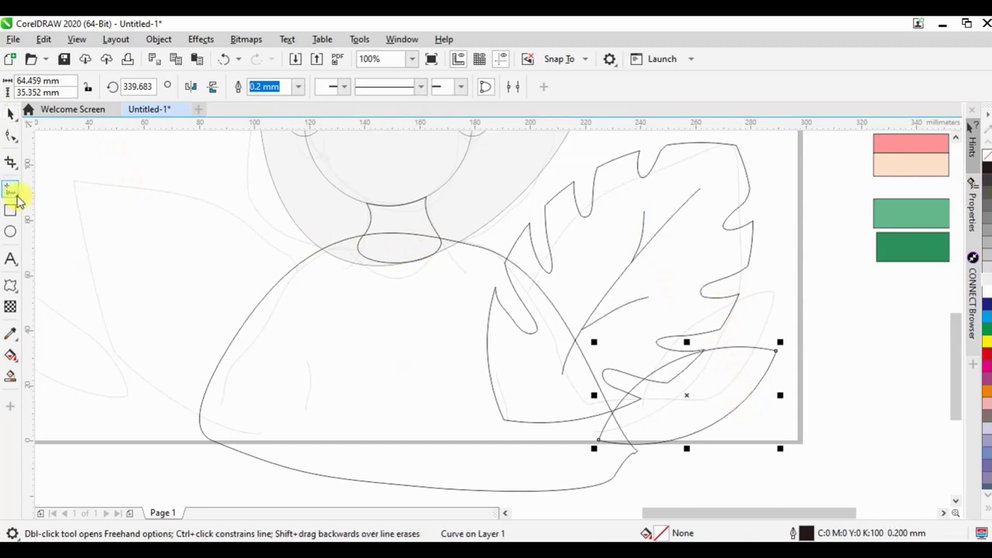
# Step: Freehand-draw a leaflet loop and a central vein reaching the small leaf's top-right tip
pyautogui.click(17, 195)
pyautogui.click(42, 188)
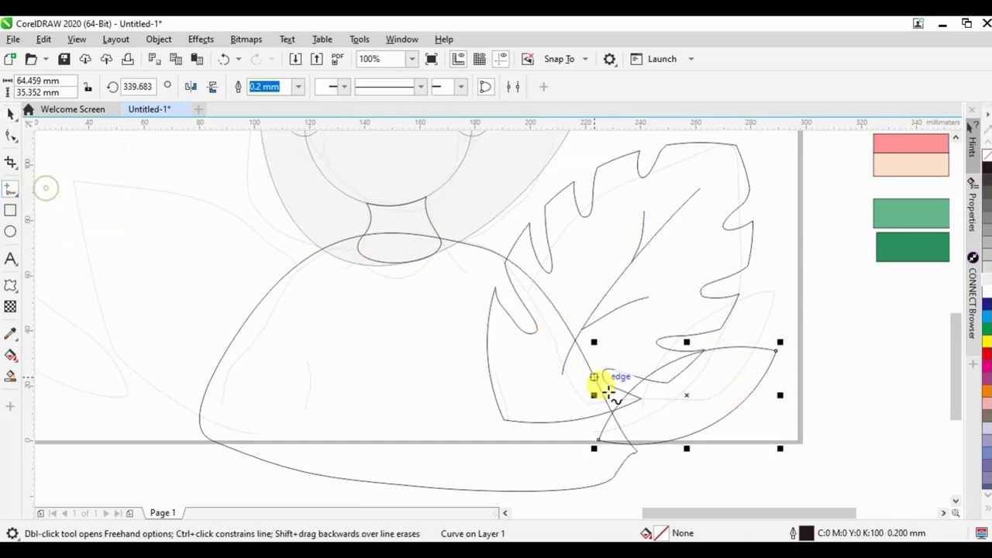
pyautogui.scroll(1, 581, 395)
pyautogui.click(493, 405)
pyautogui.moveTo(558, 317); pyautogui.dragTo(496, 404)
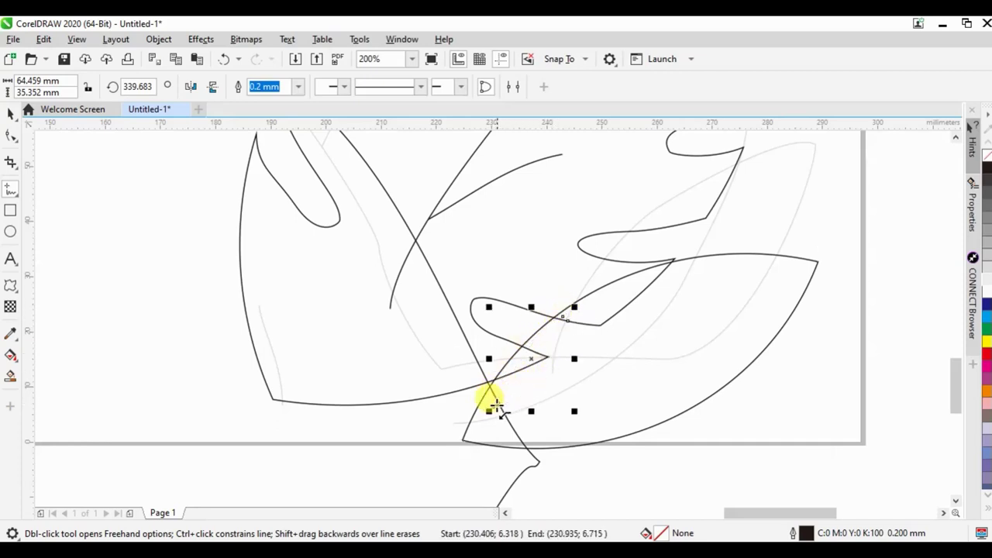
pyautogui.moveTo(462, 434); pyautogui.dragTo(817, 263)
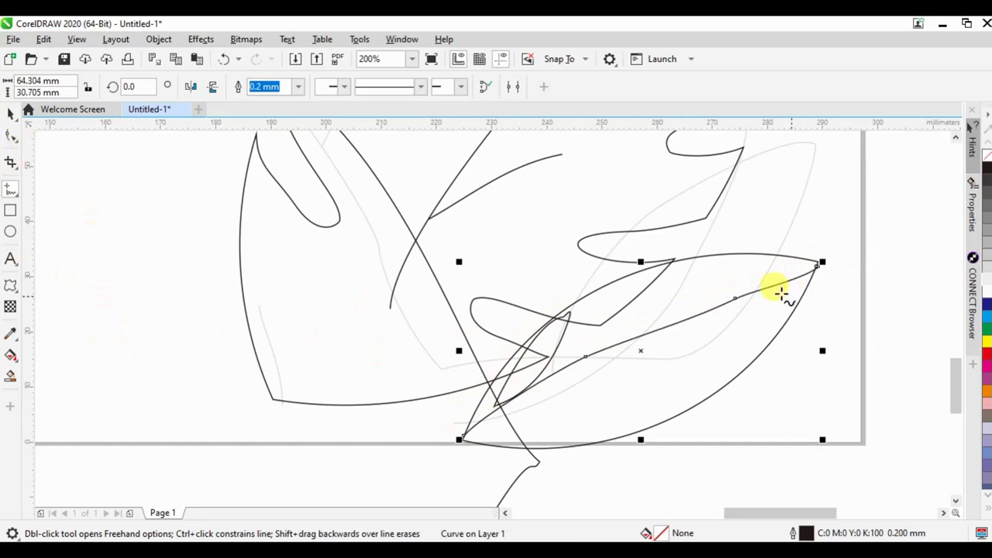
pyautogui.moveTo(731, 297)
pyautogui.mouseDown()
pyautogui.moveTo(829, 255)
pyautogui.moveTo(732, 301)
pyautogui.mouseUp()
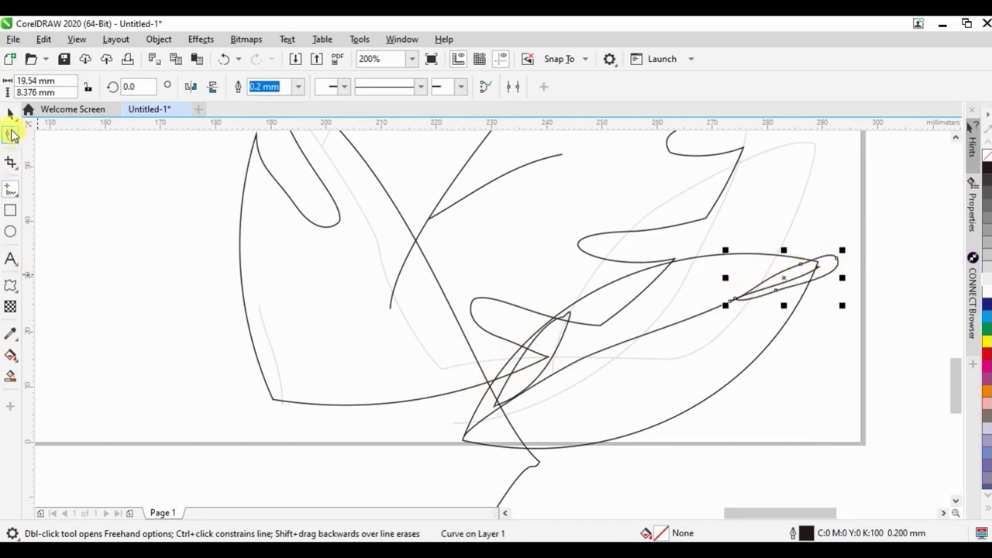
# Step: Snap the vein's end onto the leaf tip and add a node to the leaflet curve
pyautogui.click(12, 135)
pyautogui.moveTo(734, 309); pyautogui.dragTo(732, 304)
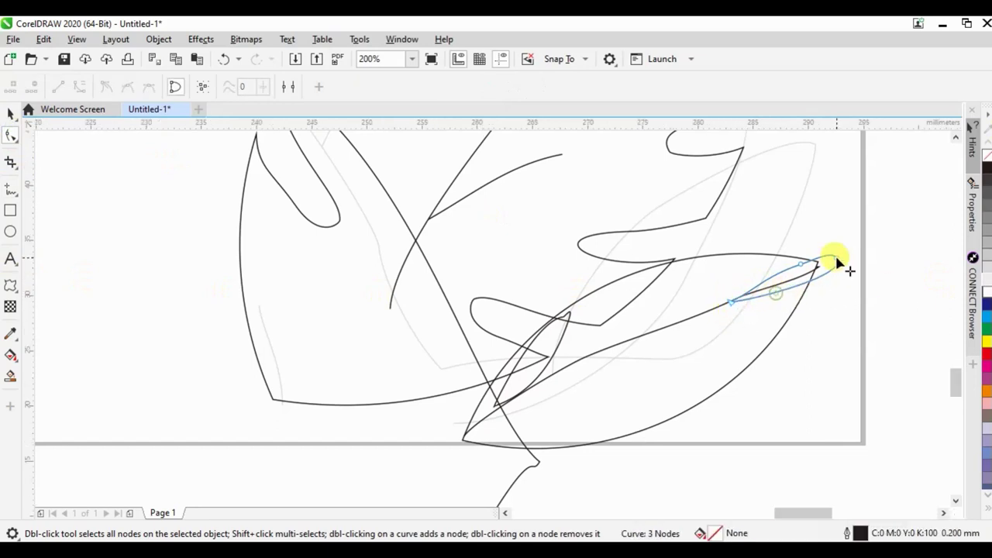
pyautogui.scroll(2, 834, 259)
pyautogui.moveTo(835, 259)
pyautogui.mouseDown()
pyautogui.moveTo(780, 296)
pyautogui.moveTo(792, 335)
pyautogui.moveTo(791, 281)
pyautogui.mouseUp()
pyautogui.scroll(-2, 799, 221)
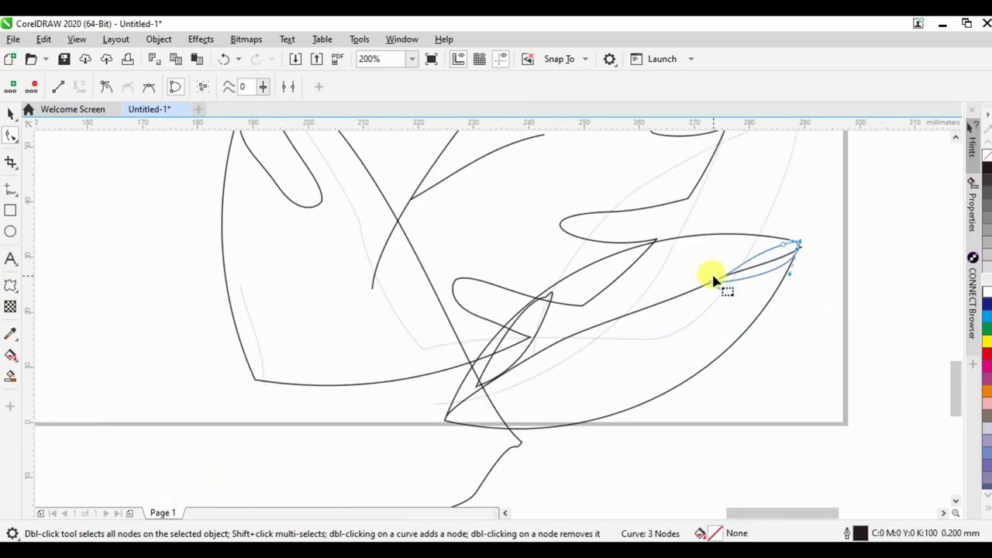
pyautogui.click(546, 303)
pyautogui.doubleClick(534, 303)
# Step: Position the leaflet loop along the vein, flatten it slightly and scale it to 60 percent
pyautogui.click(7, 114)
pyautogui.click(477, 392)
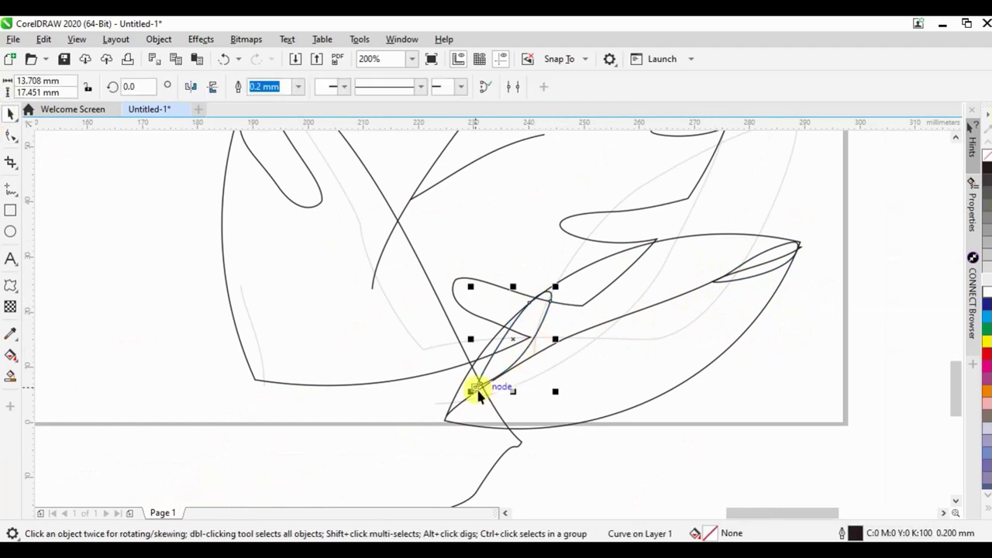
pyautogui.moveTo(479, 384); pyautogui.dragTo(536, 358)
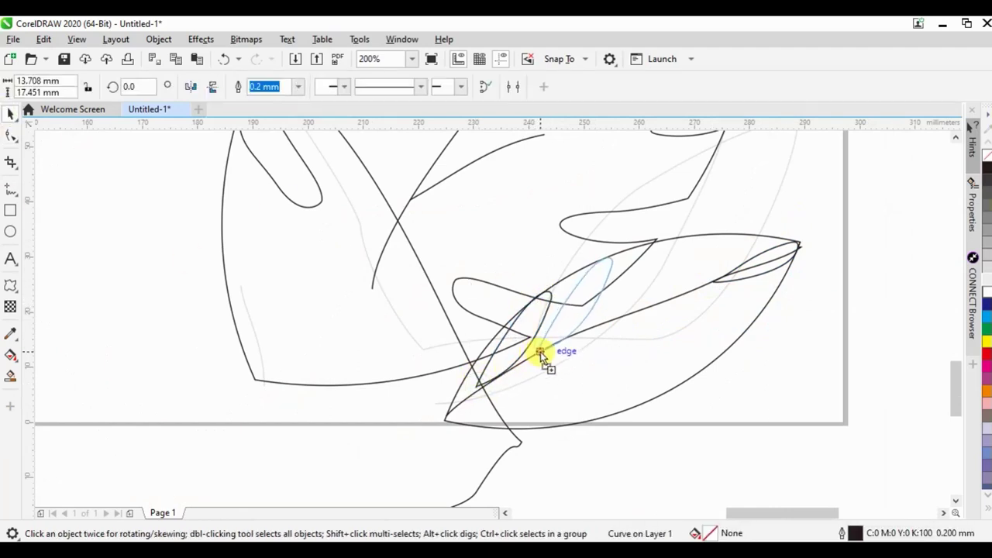
pyautogui.moveTo(537, 355)
pyautogui.mouseDown()
pyautogui.moveTo(670, 239)
pyautogui.moveTo(636, 235)
pyautogui.mouseUp()
pyautogui.moveTo(620, 310)
pyautogui.mouseDown()
pyautogui.moveTo(620, 324)
pyautogui.moveTo(741, 285)
pyautogui.moveTo(726, 281)
pyautogui.mouseUp()
pyautogui.moveTo(777, 196)
pyautogui.mouseDown()
pyautogui.moveTo(764, 225)
pyautogui.moveTo(705, 231)
pyautogui.mouseUp()
pyautogui.scroll(2, 731, 221)
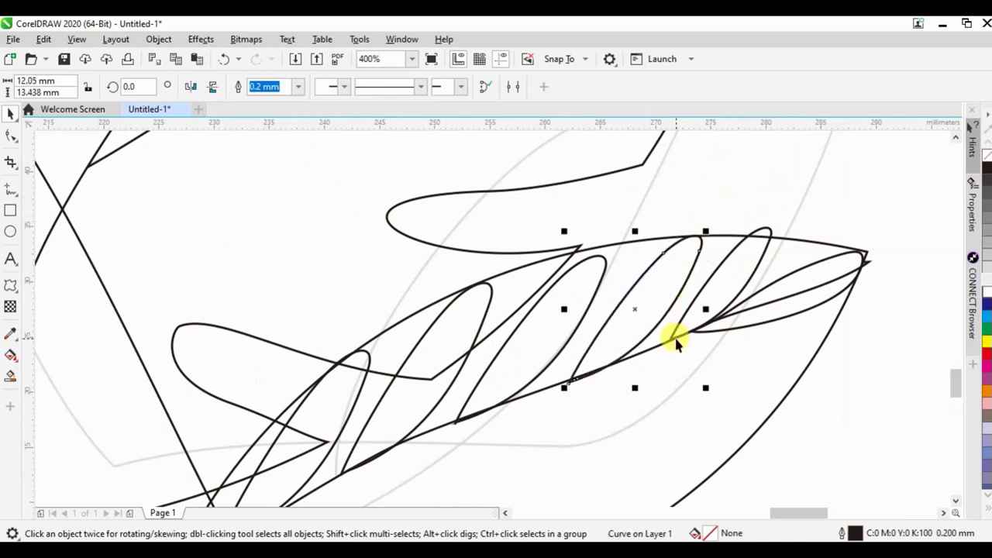
# Step: Move the rightmost leaflet's left node onto the vein
pyautogui.click(764, 248)
pyautogui.click(764, 277)
pyautogui.press('F10')
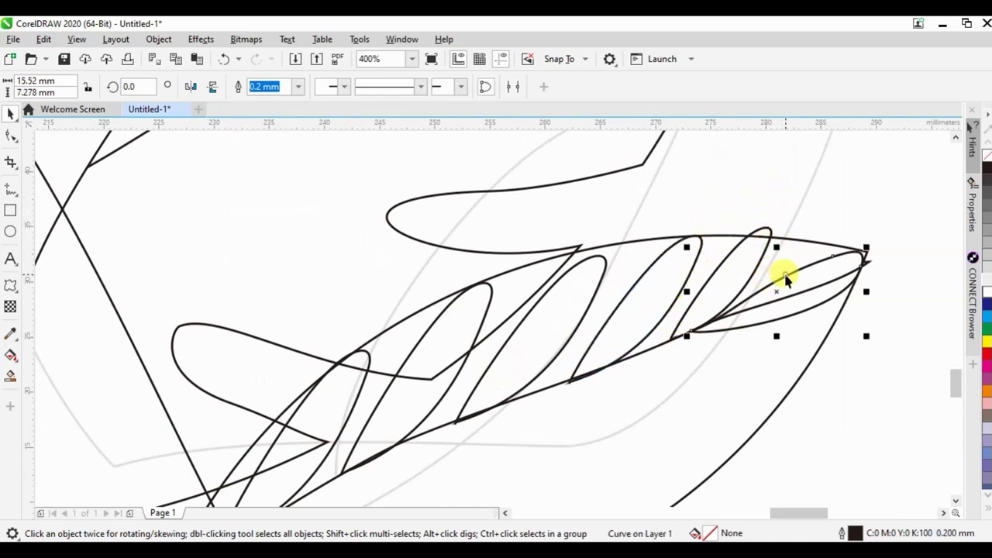
pyautogui.moveTo(696, 334)
pyautogui.mouseDown()
pyautogui.moveTo(783, 298)
pyautogui.moveTo(744, 311)
pyautogui.mouseUp()
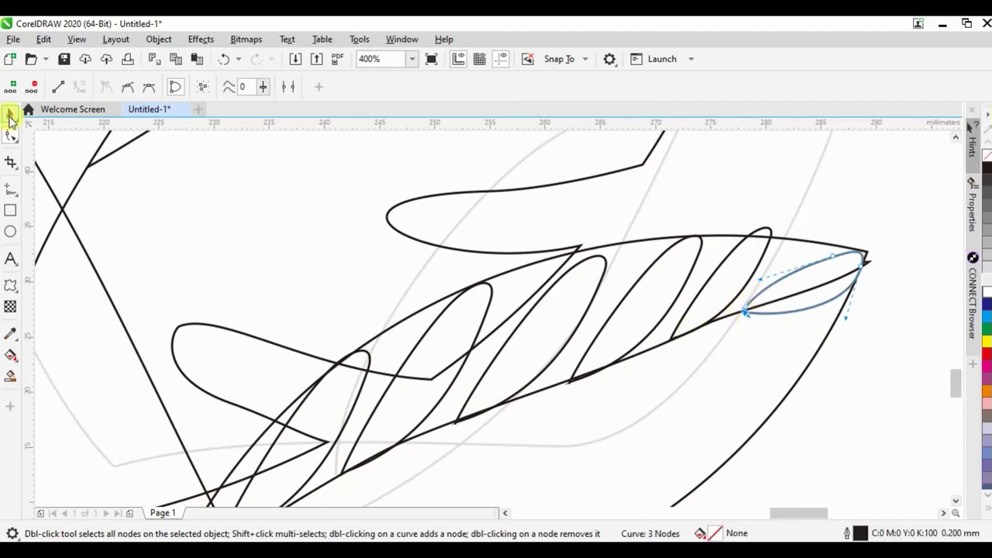
pyautogui.click(10, 115)
pyautogui.scroll(-2, 760, 232)
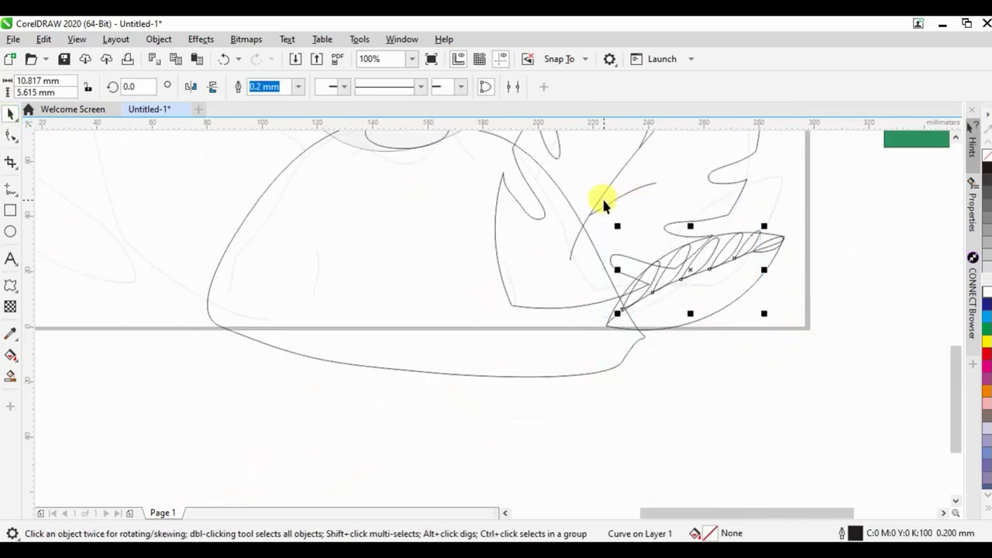
pyautogui.scroll(1, 734, 269)
# Step: Duplicate the leaflets beneath the vein as one combined, vertically mirrored curve, rotated and skewed to follow it
pyautogui.moveTo(678, 248); pyautogui.dragTo(698, 341)
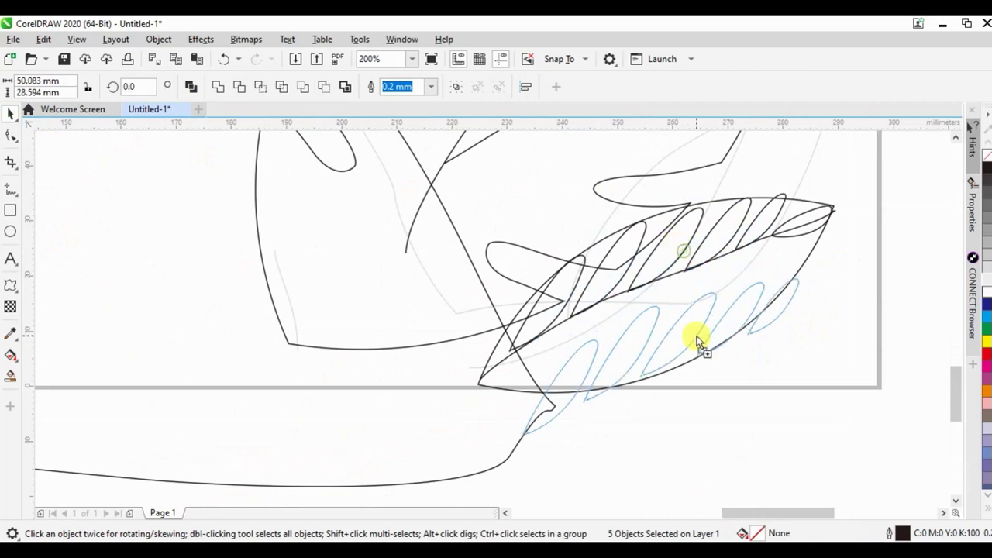
pyautogui.click(217, 87)
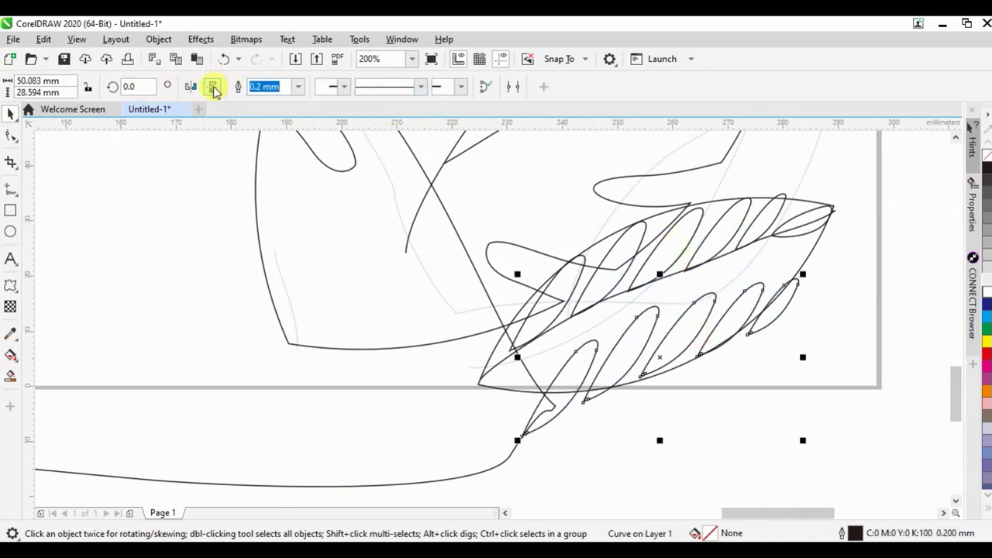
pyautogui.click(213, 86)
pyautogui.click(758, 401)
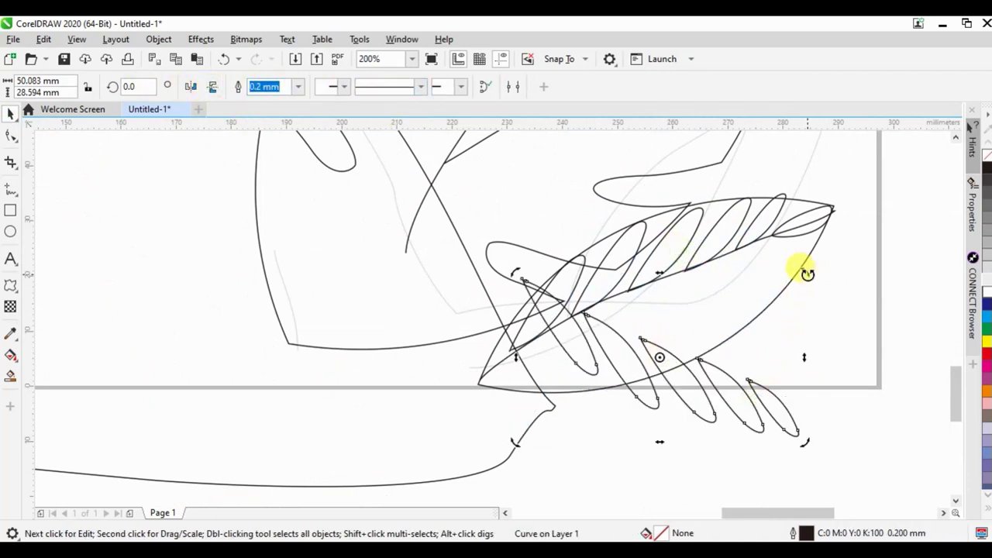
pyautogui.moveTo(807, 273); pyautogui.dragTo(702, 178)
pyautogui.moveTo(740, 311)
pyautogui.mouseDown()
pyautogui.moveTo(764, 303)
pyautogui.moveTo(742, 321)
pyautogui.moveTo(731, 255)
pyautogui.mouseUp()
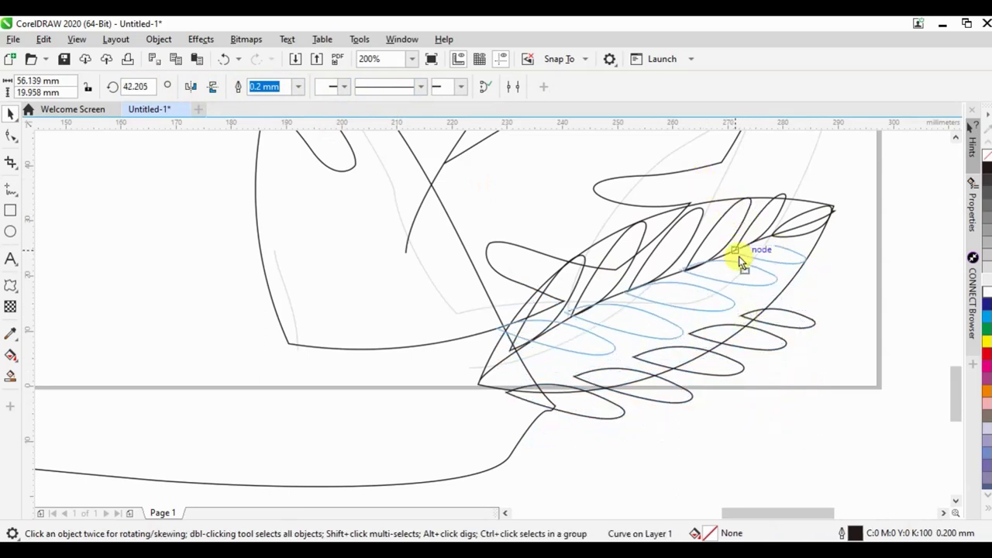
pyautogui.click(546, 339)
pyautogui.moveTo(486, 295); pyautogui.dragTo(483, 332)
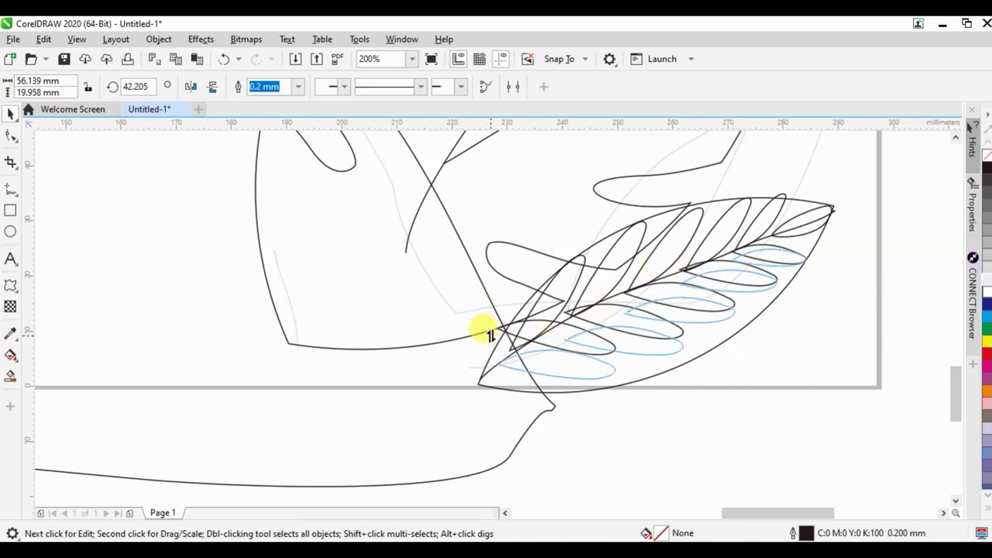
# Step: Move the leaflet curve's left-end node up and to the left
pyautogui.doubleClick(629, 315)
pyautogui.scroll(2, 587, 332)
pyautogui.scroll(-1, 593, 363)
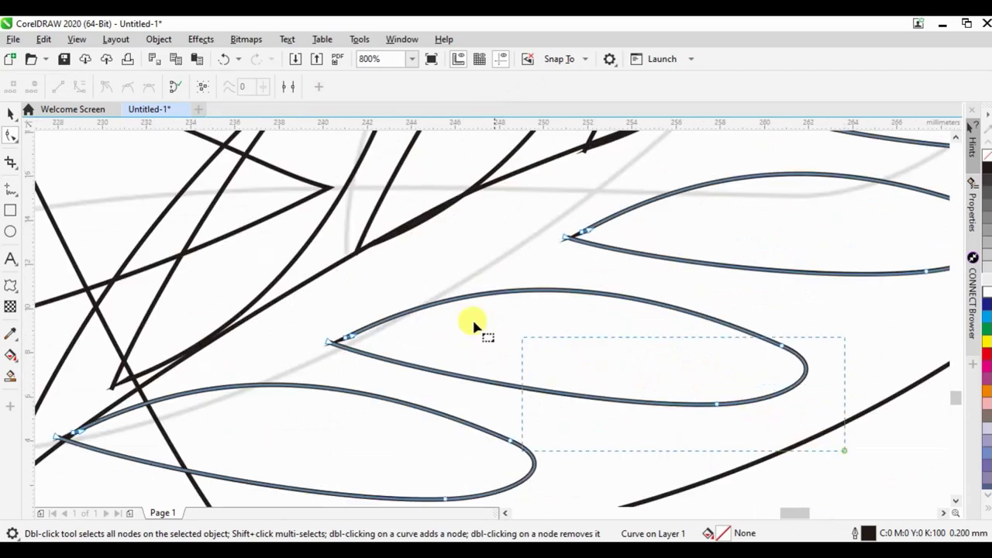
pyautogui.moveTo(781, 436); pyautogui.dragTo(324, 285)
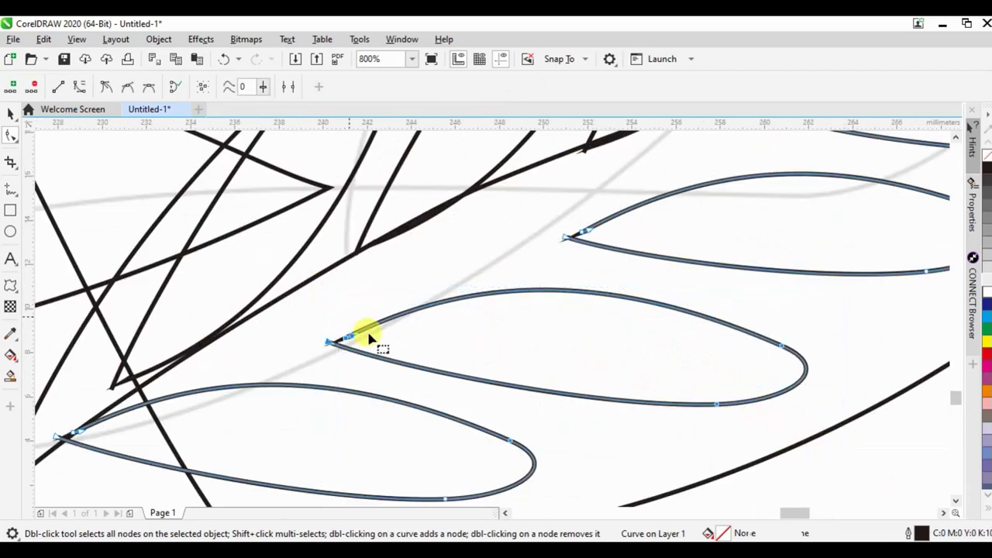
pyautogui.click(538, 432)
pyautogui.moveTo(329, 342)
pyautogui.mouseDown()
pyautogui.moveTo(263, 308)
pyautogui.moveTo(319, 324)
pyautogui.moveTo(264, 309)
pyautogui.mouseUp()
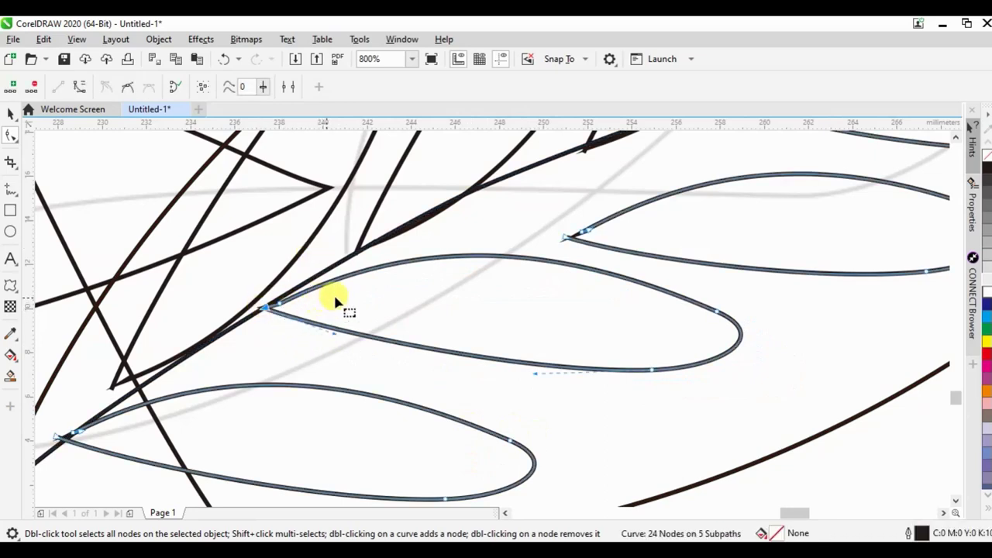
# Step: Pull curve end nodes onto the upper and lower leaflet tips, merging a tip node
pyautogui.click(377, 250)
pyautogui.moveTo(370, 248); pyautogui.dragTo(353, 255)
pyautogui.moveTo(125, 383)
pyautogui.mouseDown()
pyautogui.moveTo(136, 380)
pyautogui.moveTo(111, 394)
pyautogui.mouseUp()
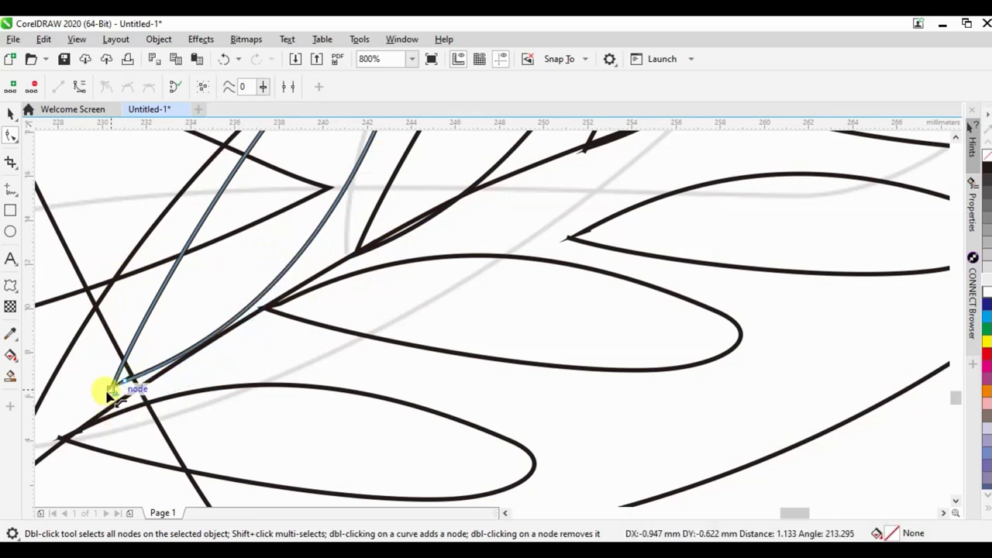
pyautogui.click(81, 434)
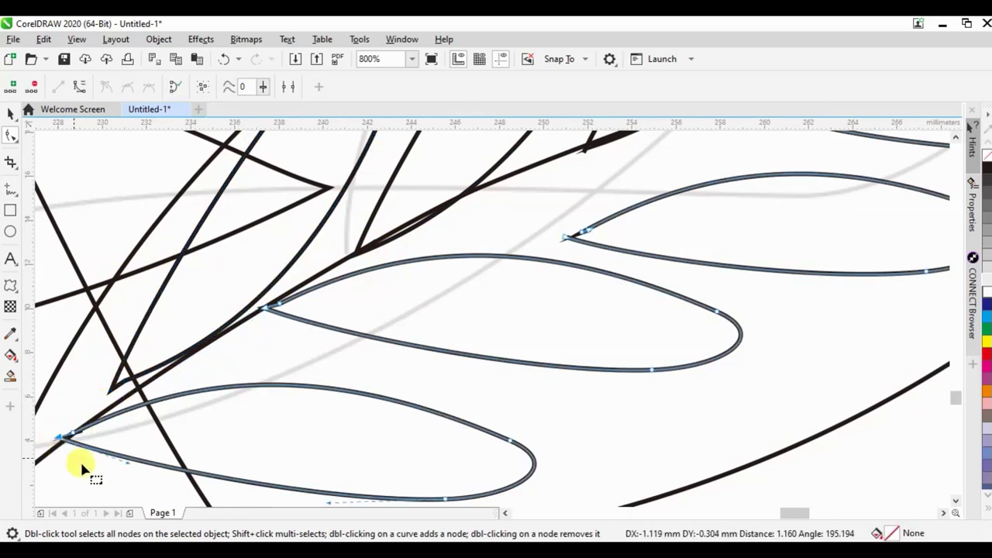
pyautogui.moveTo(58, 442); pyautogui.dragTo(60, 442)
pyautogui.scroll(-3, 377, 359)
pyautogui.scroll(3, 457, 310)
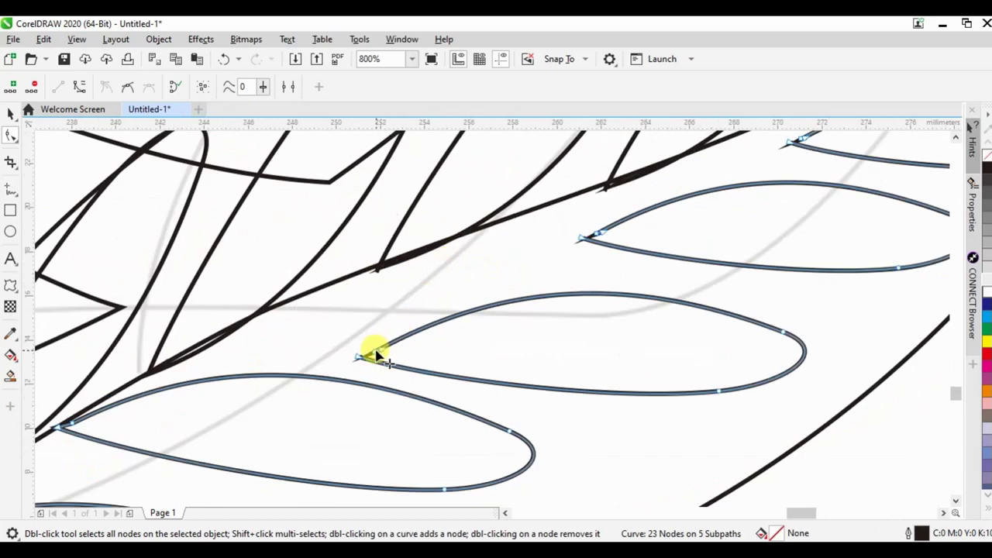
# Step: Join the leaflet tips onto the stem and merge the lower tip nodes
pyautogui.moveTo(376, 355)
pyautogui.mouseDown()
pyautogui.moveTo(362, 360)
pyautogui.moveTo(289, 301)
pyautogui.mouseUp()
pyautogui.scroll(-2, 655, 356)
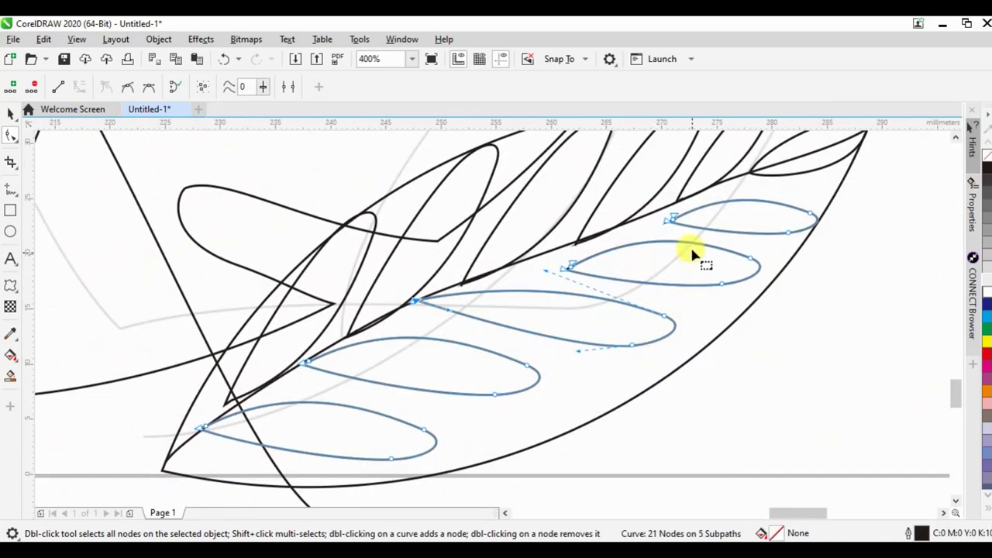
pyautogui.scroll(4, 671, 220)
pyautogui.moveTo(637, 250)
pyautogui.mouseDown()
pyautogui.moveTo(611, 246)
pyautogui.moveTo(607, 258)
pyautogui.moveTo(545, 221)
pyautogui.mouseUp()
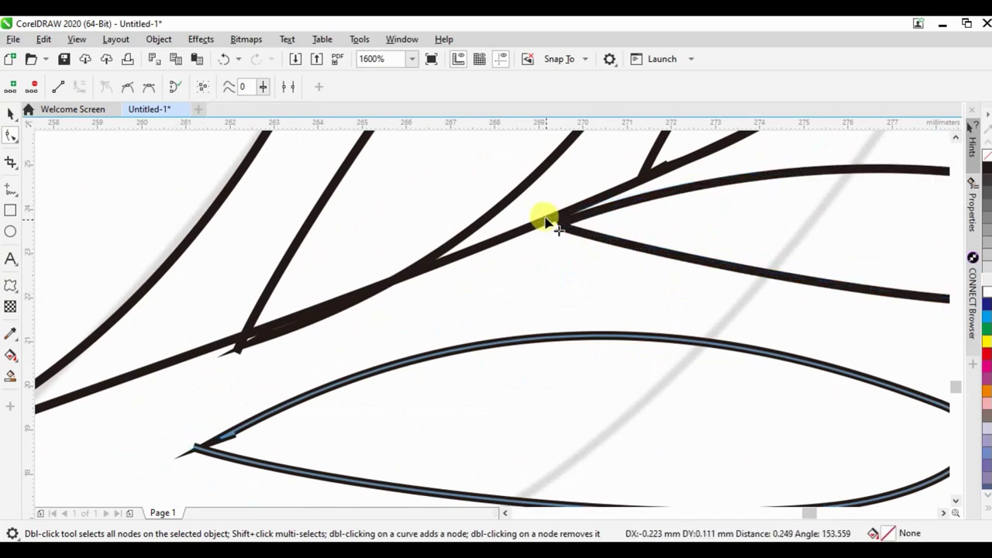
pyautogui.moveTo(211, 435)
pyautogui.mouseDown()
pyautogui.moveTo(195, 456)
pyautogui.moveTo(96, 390)
pyautogui.mouseUp()
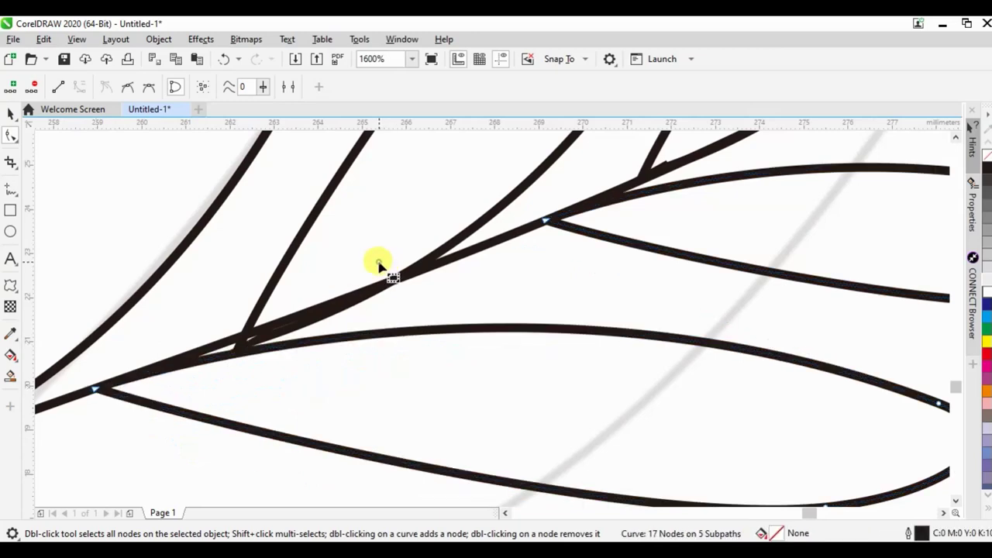
# Step: Reposition the node where the stem branches into the leaflets
pyautogui.click(262, 344)
pyautogui.moveTo(273, 333)
pyautogui.mouseDown()
pyautogui.moveTo(239, 361)
pyautogui.moveTo(260, 331)
pyautogui.mouseUp()
pyautogui.scroll(-2, 476, 250)
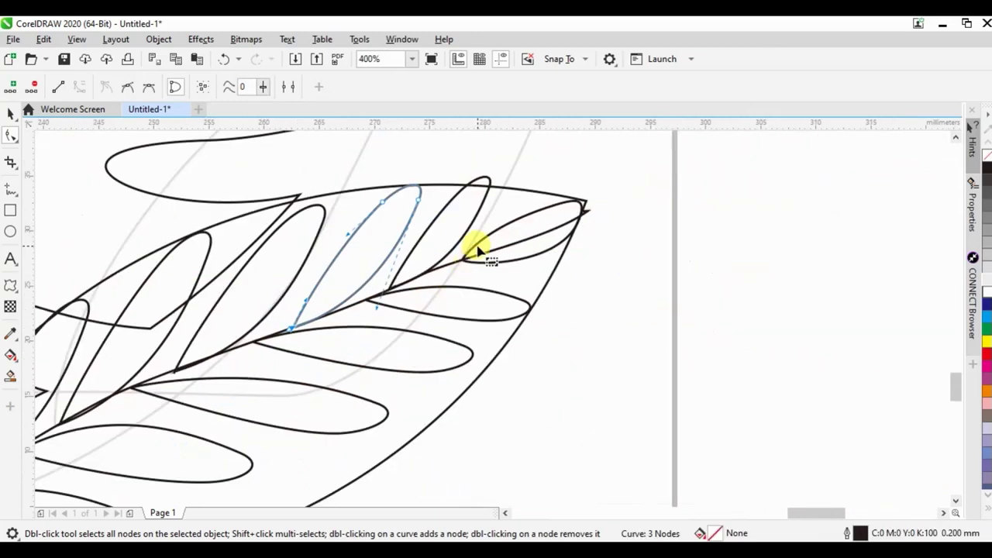
pyautogui.scroll(2, 421, 271)
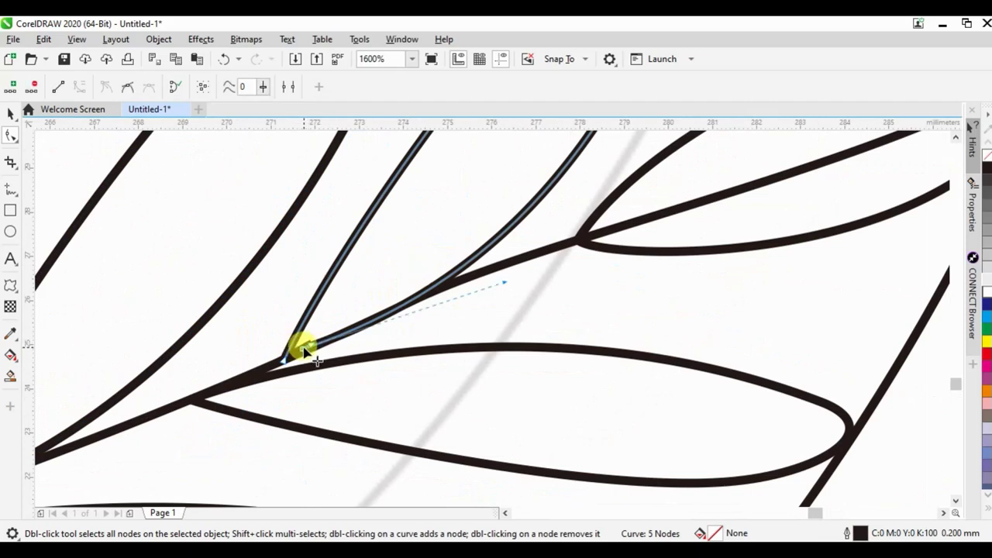
pyautogui.moveTo(305, 351); pyautogui.dragTo(300, 351)
pyautogui.scroll(-2, 620, 255)
# Step: Reshape the upper leaflet outlines by pulling their tips and edge nodes
pyautogui.moveTo(629, 184)
pyautogui.mouseDown()
pyautogui.moveTo(625, 198)
pyautogui.moveTo(617, 186)
pyautogui.moveTo(603, 195)
pyautogui.mouseUp()
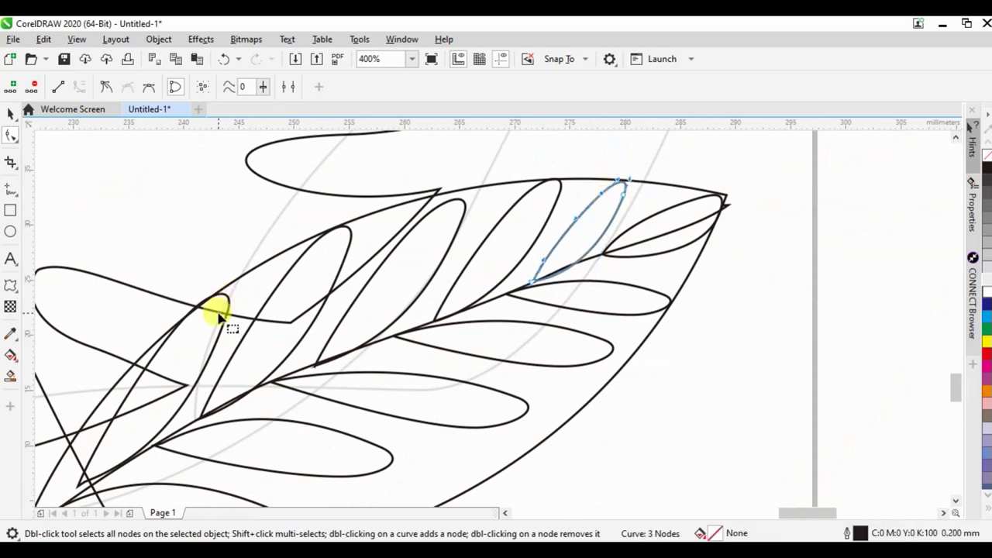
pyautogui.click(442, 206)
pyautogui.scroll(2, 348, 192)
pyautogui.click(486, 235)
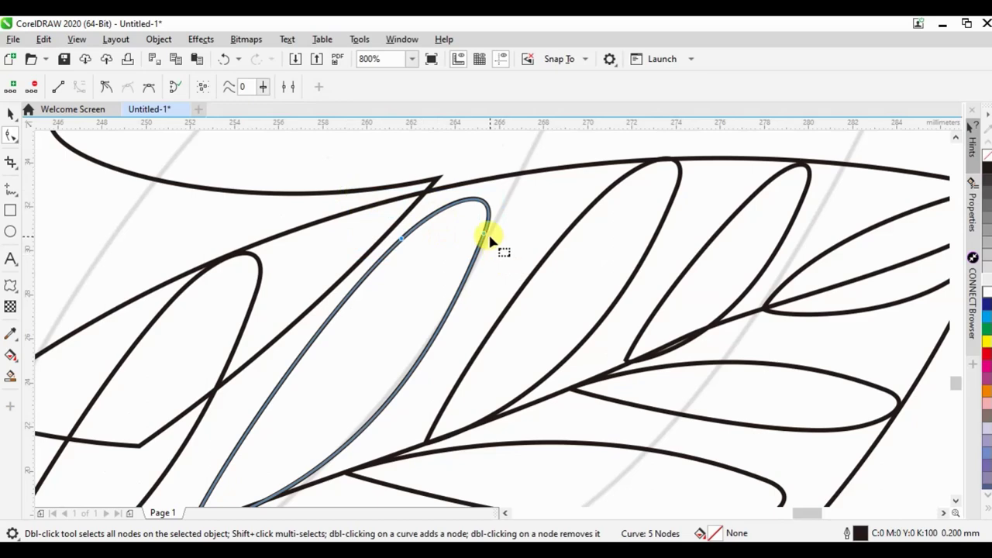
pyautogui.moveTo(486, 221); pyautogui.dragTo(594, 182)
pyautogui.scroll(-3, 406, 261)
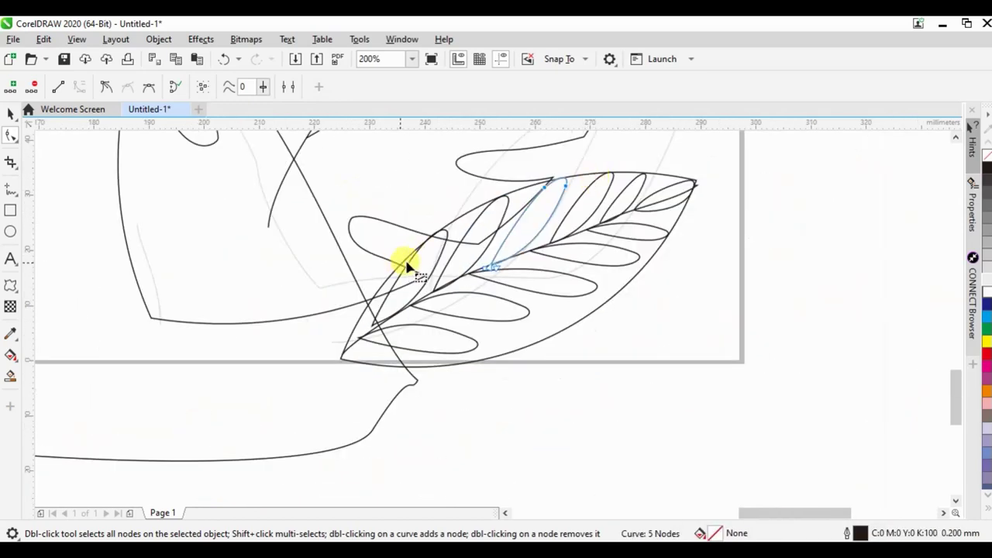
pyautogui.scroll(2, 667, 264)
# Step: Remove extra leaflet nodes and snap the tips smoothly onto the stem intersection
pyautogui.doubleClick(631, 319)
pyautogui.moveTo(642, 314); pyautogui.dragTo(600, 333)
pyautogui.scroll(-3, 594, 298)
pyautogui.scroll(2, 570, 310)
pyautogui.click(586, 324)
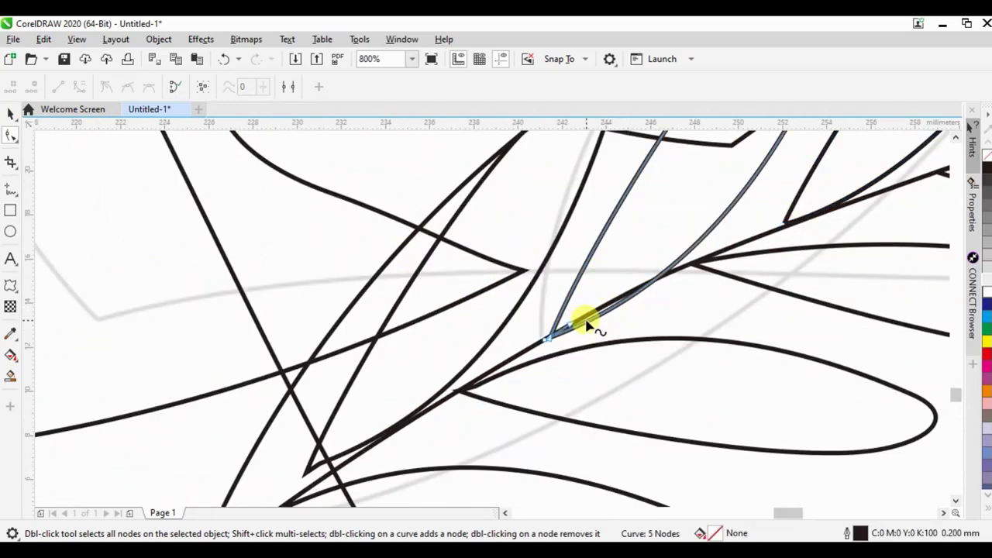
pyautogui.doubleClick(570, 327)
pyautogui.moveTo(550, 341); pyautogui.dragTo(551, 339)
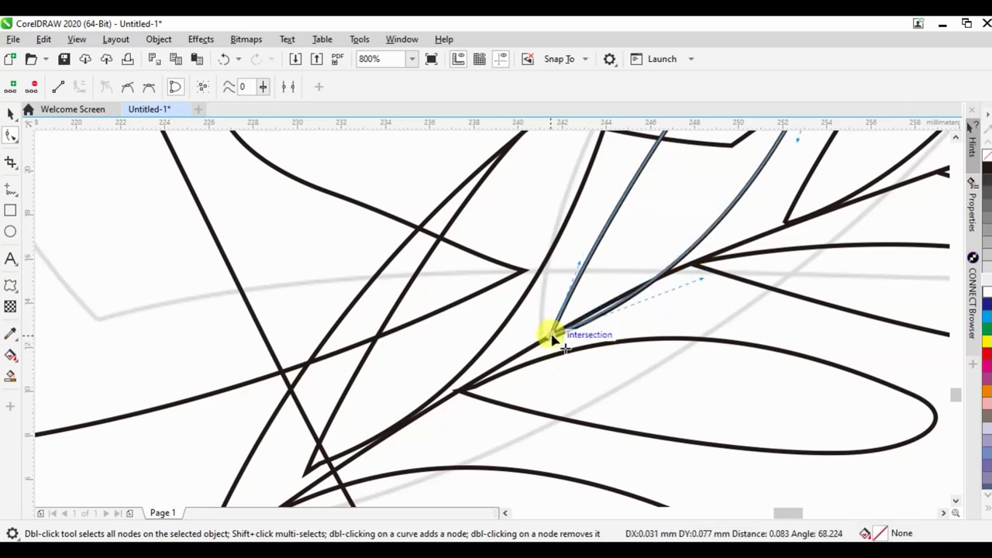
pyautogui.moveTo(707, 279); pyautogui.dragTo(606, 304)
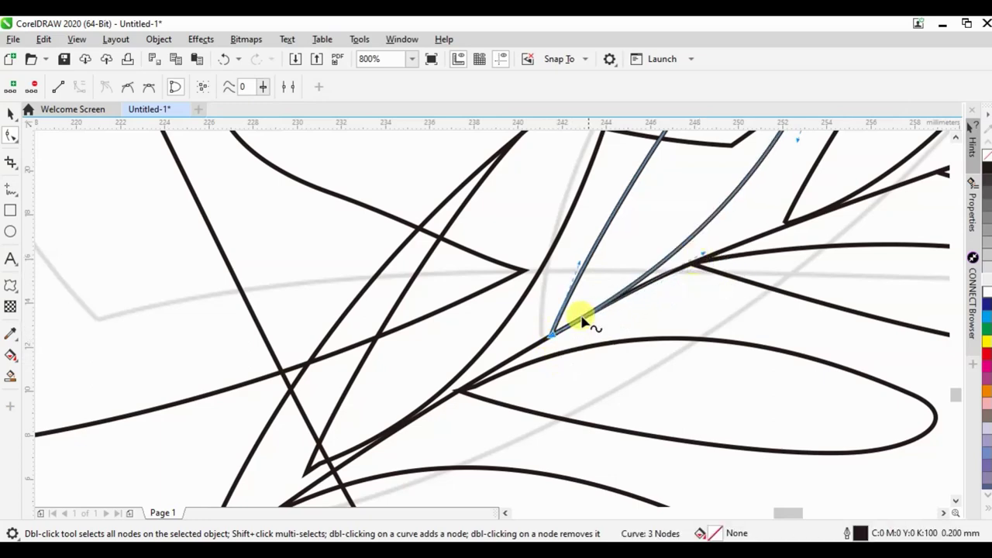
# Step: Trim a node from the long lower-left leaflet curve, then move the outer leaf outline right
pyautogui.click(322, 460)
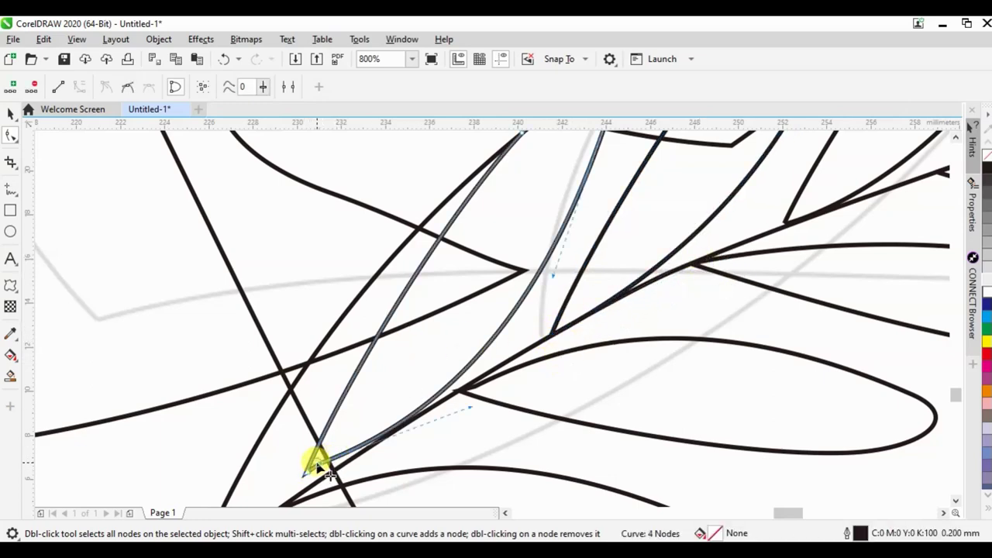
pyautogui.doubleClick(323, 462)
pyautogui.moveTo(311, 465); pyautogui.dragTo(314, 474)
pyautogui.scroll(-3, 618, 271)
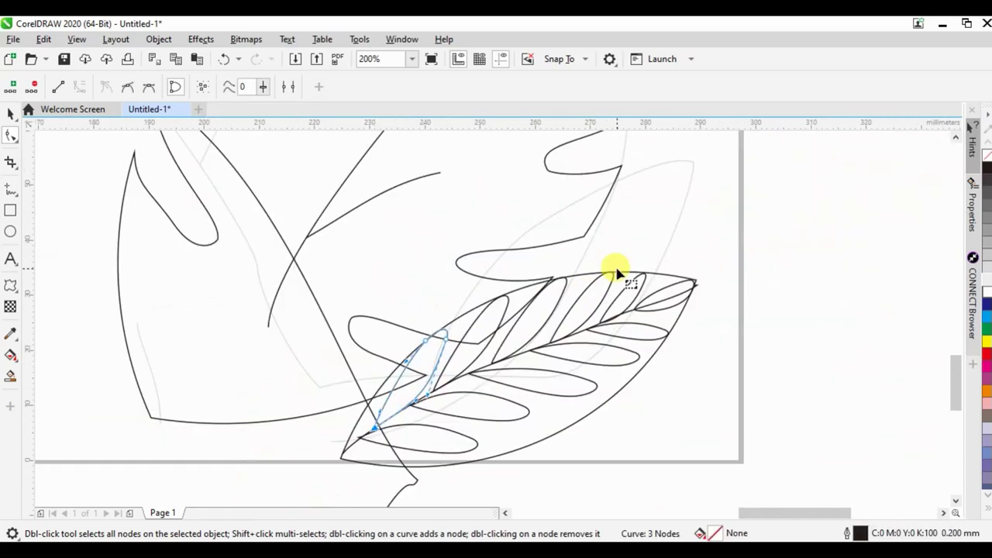
pyautogui.scroll(-2, 720, 197)
pyautogui.press('space')
pyautogui.moveTo(641, 314); pyautogui.dragTo(868, 329)
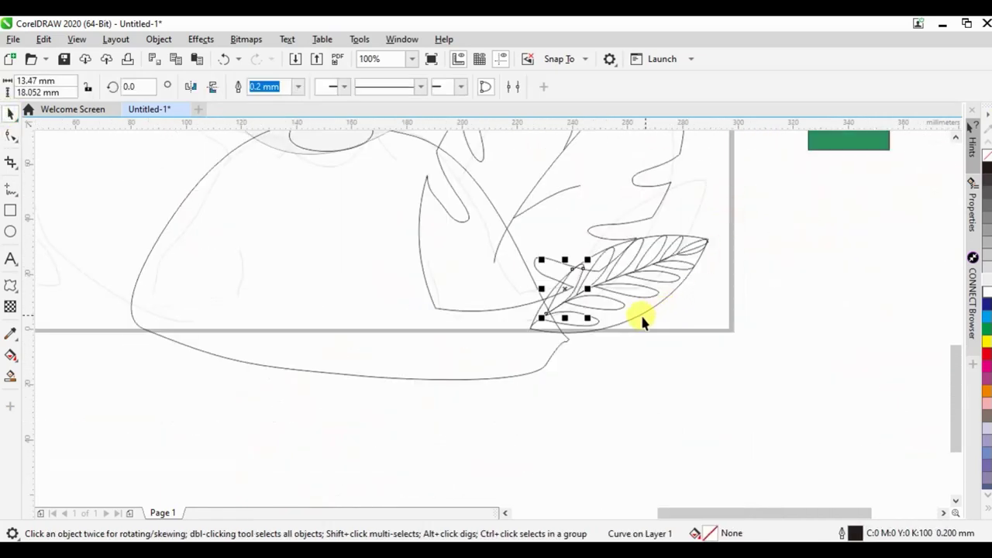
# Step: Move the oval leaf outline off the page to the lower right
pyautogui.moveTo(751, 326); pyautogui.dragTo(760, 348)
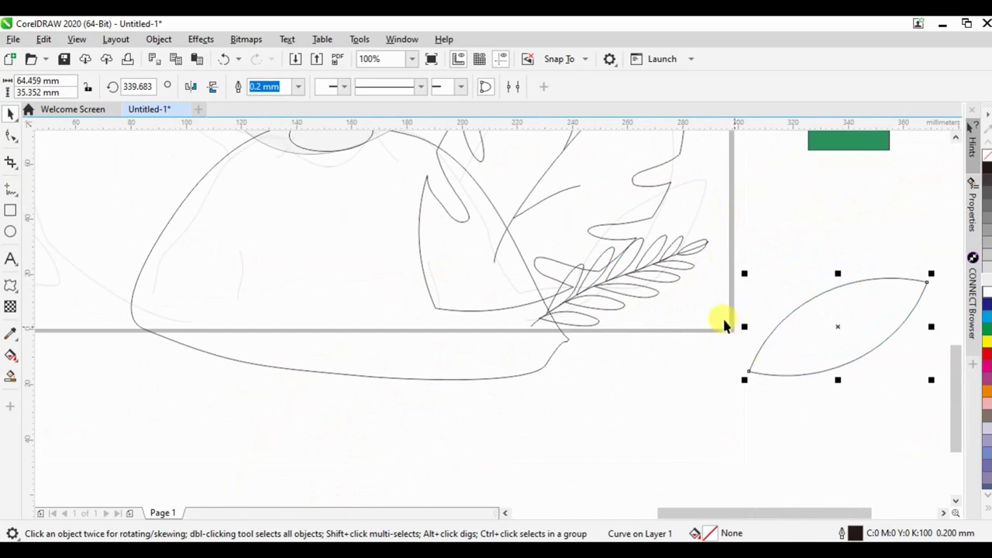
pyautogui.scroll(-2, 728, 290)
pyautogui.scroll(2, 709, 264)
pyautogui.click(711, 256)
pyautogui.moveTo(738, 416); pyautogui.dragTo(635, 368)
pyautogui.moveTo(628, 333); pyautogui.dragTo(628, 330)
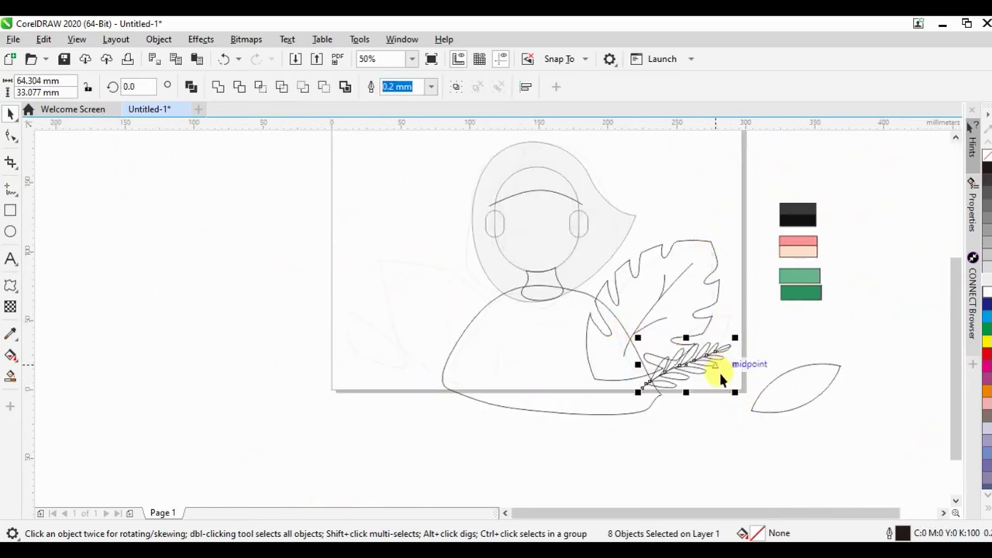
pyautogui.click(722, 404)
# Step: Give the fern's stem curve a 1.0 mm outline width
pyautogui.scroll(2, 622, 380)
pyautogui.scroll(2, 597, 390)
pyautogui.click(597, 390)
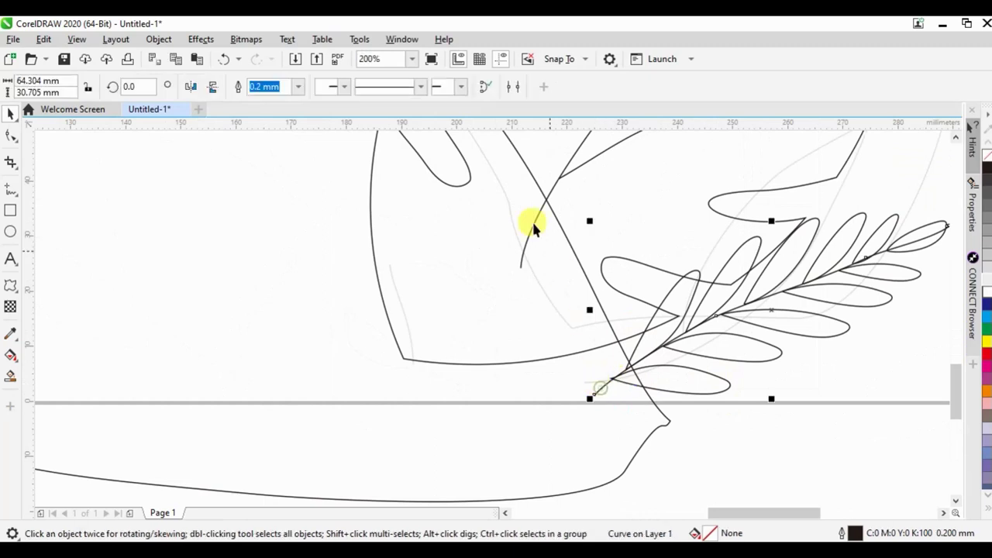
pyautogui.click(299, 87)
pyautogui.click(282, 178)
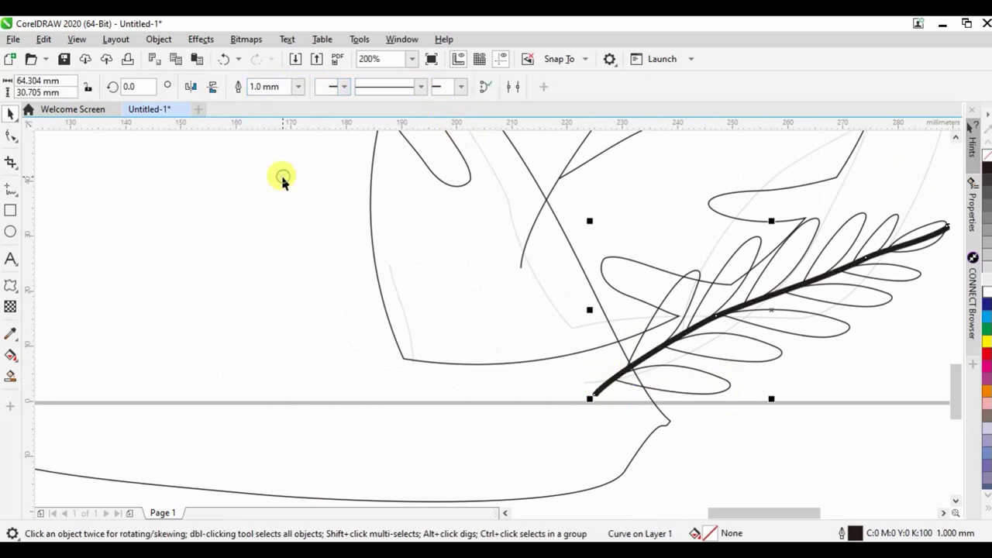
# Step: Reshape the stem into a smooth two-node curve ending where the top leaflets meet
pyautogui.doubleClick(870, 273)
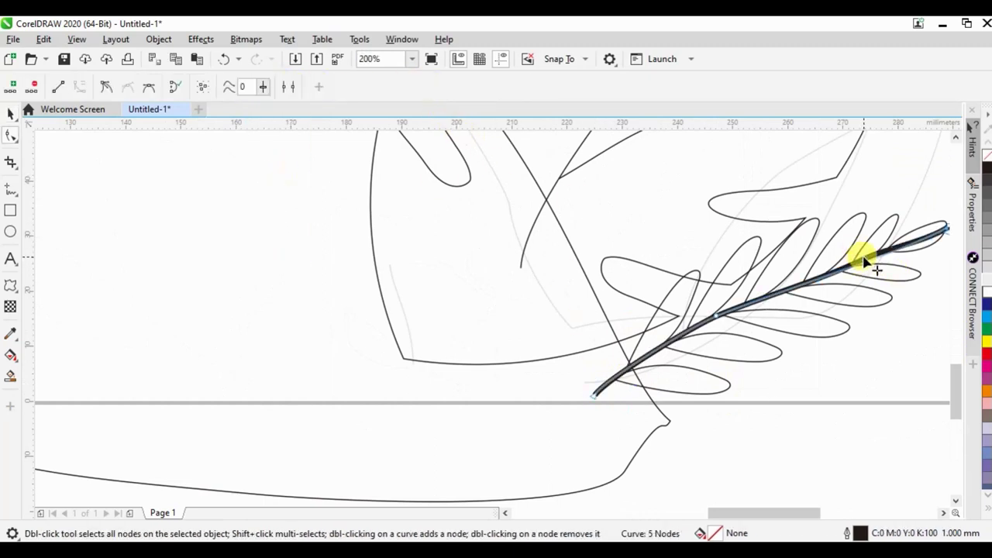
pyautogui.doubleClick(947, 232)
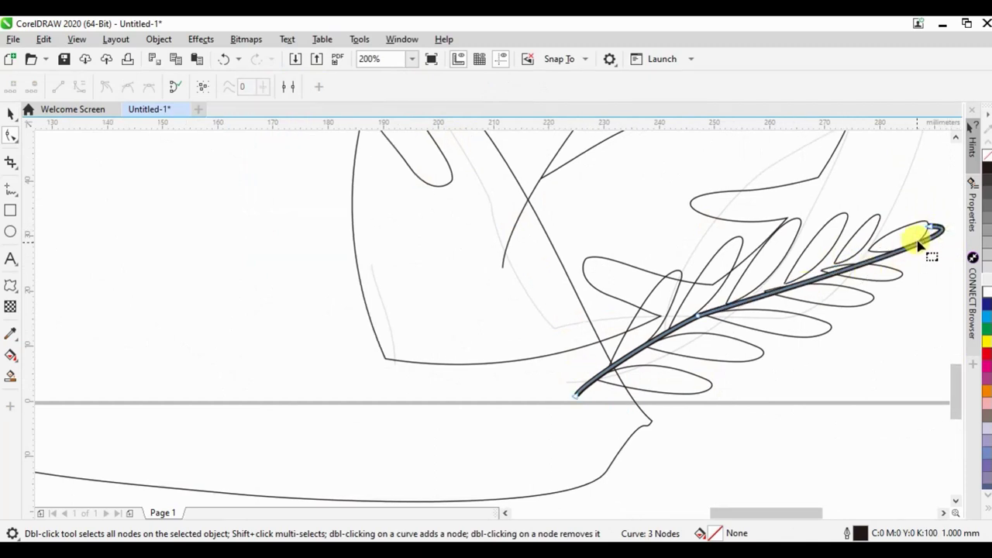
pyautogui.moveTo(697, 317)
pyautogui.mouseDown()
pyautogui.moveTo(885, 242)
pyautogui.moveTo(693, 317)
pyautogui.moveTo(660, 317)
pyautogui.mouseUp()
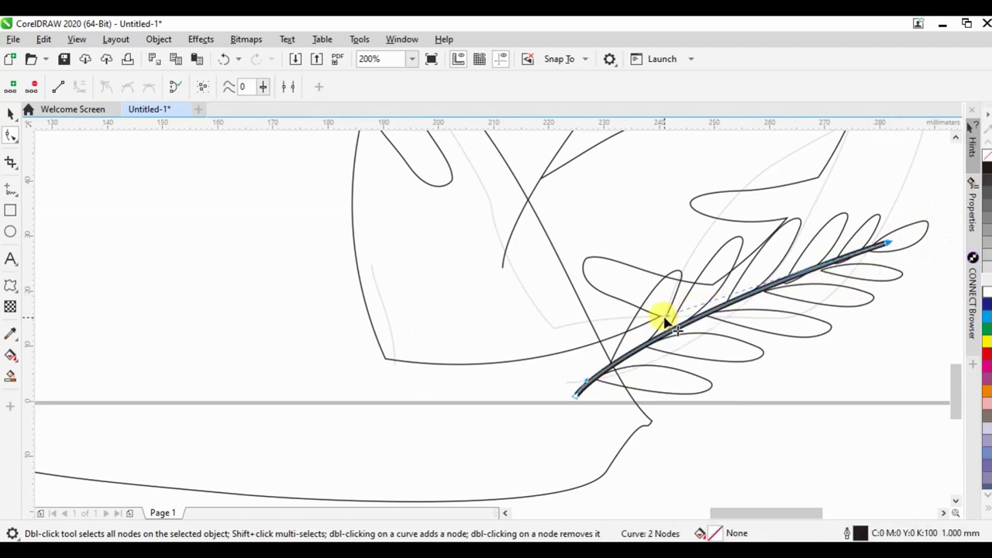
pyautogui.scroll(2, 901, 271)
pyautogui.moveTo(883, 236); pyautogui.dragTo(883, 248)
# Step: Convert the fern stem's outline into a filled object
pyautogui.scroll(-2, 883, 248)
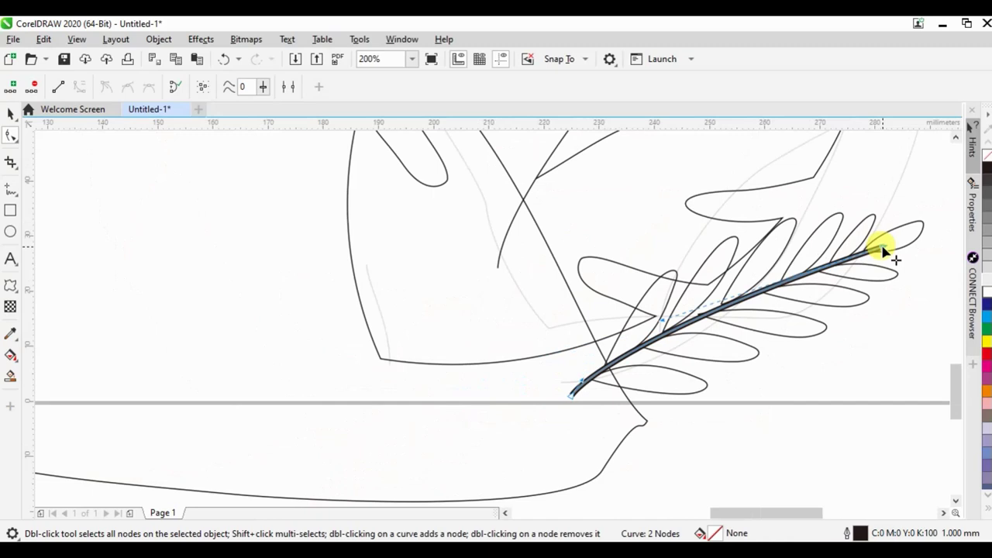
pyautogui.hotkey('ctrl', 'shift', 'q')
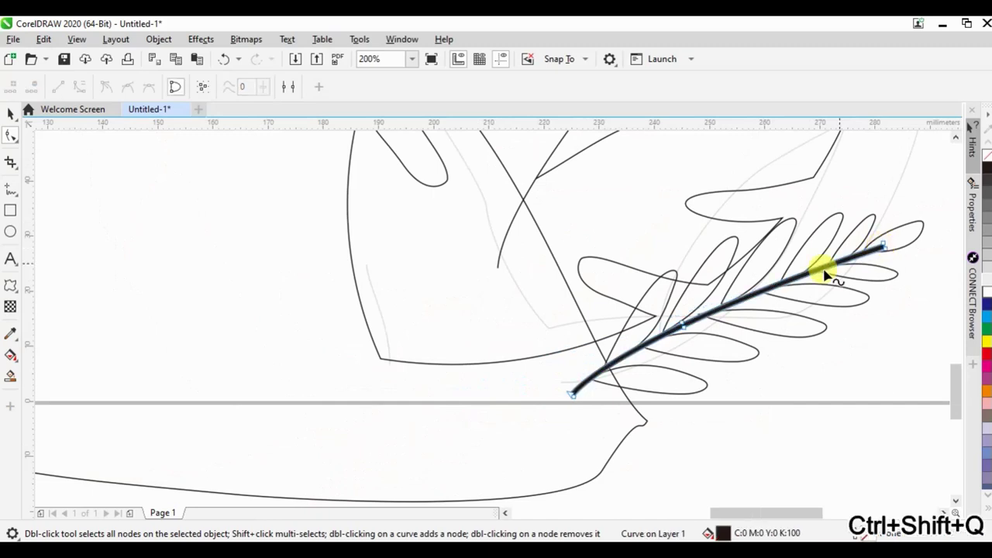
pyautogui.scroll(-2, 552, 345)
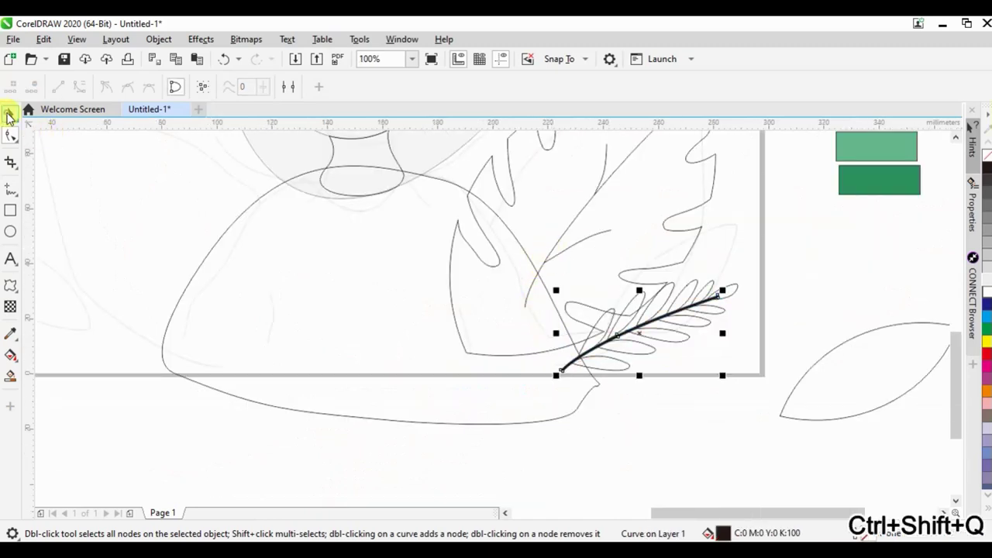
pyautogui.click(10, 115)
pyautogui.scroll(-1, 731, 418)
pyautogui.click(731, 418)
pyautogui.scroll(1, 700, 318)
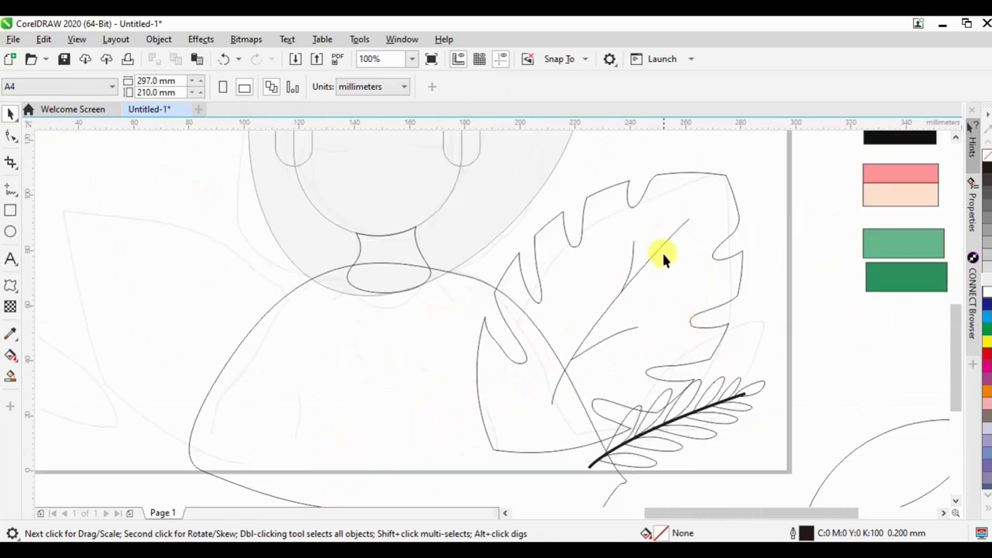
# Step: Fill the eight fern parts green and group them, then select the monstera's three veins
pyautogui.moveTo(559, 486); pyautogui.dragTo(559, 488)
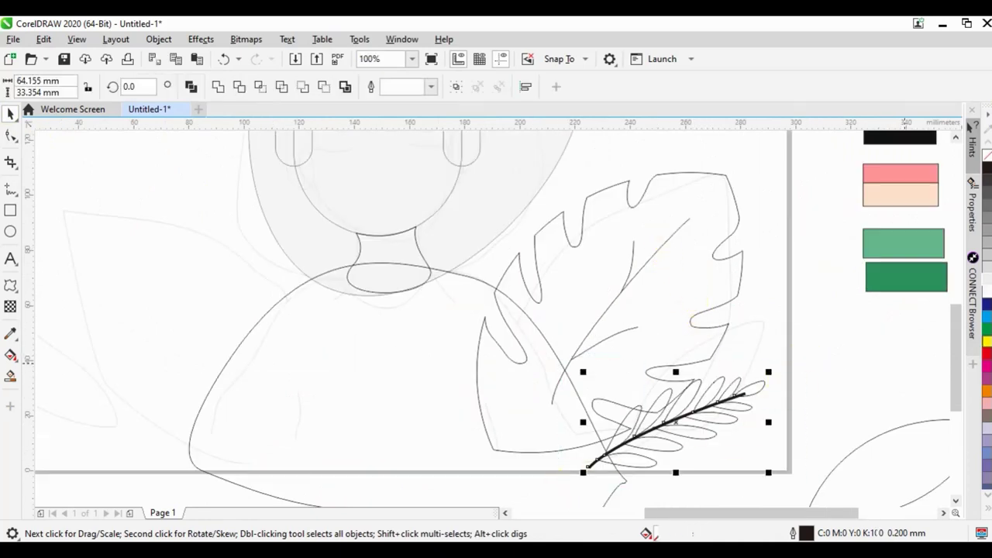
pyautogui.click(986, 329)
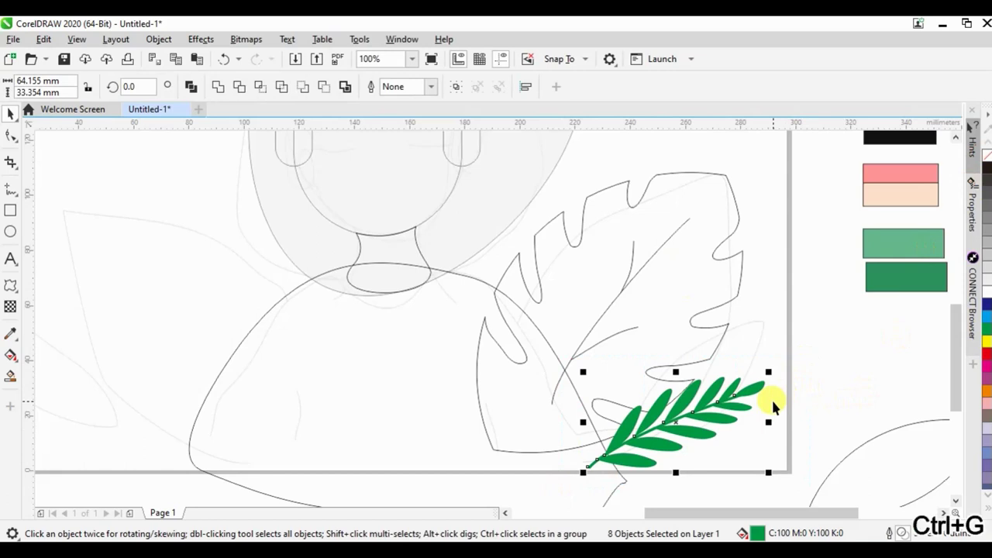
pyautogui.hotkey('ctrl', 'g')
pyautogui.moveTo(750, 203); pyautogui.dragTo(489, 432)
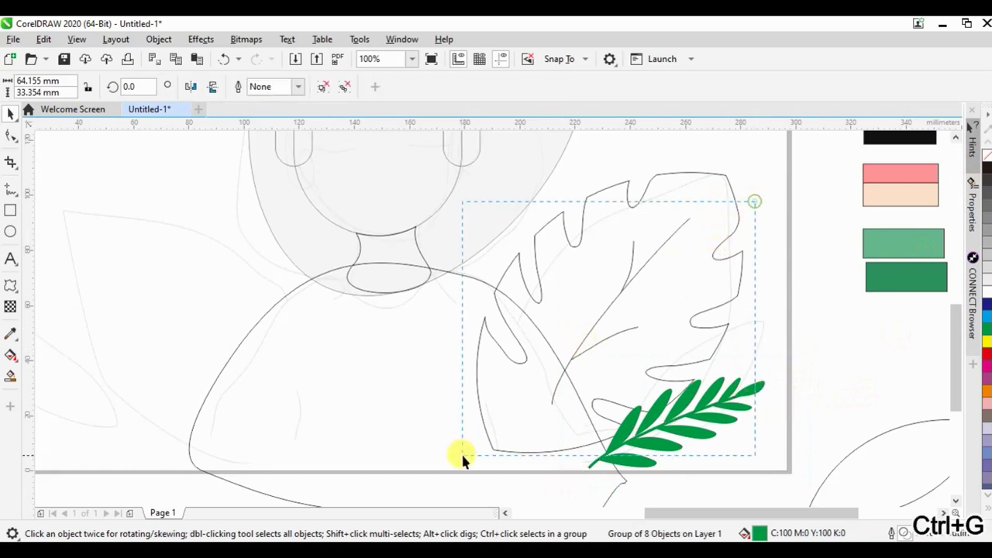
pyautogui.click(431, 86)
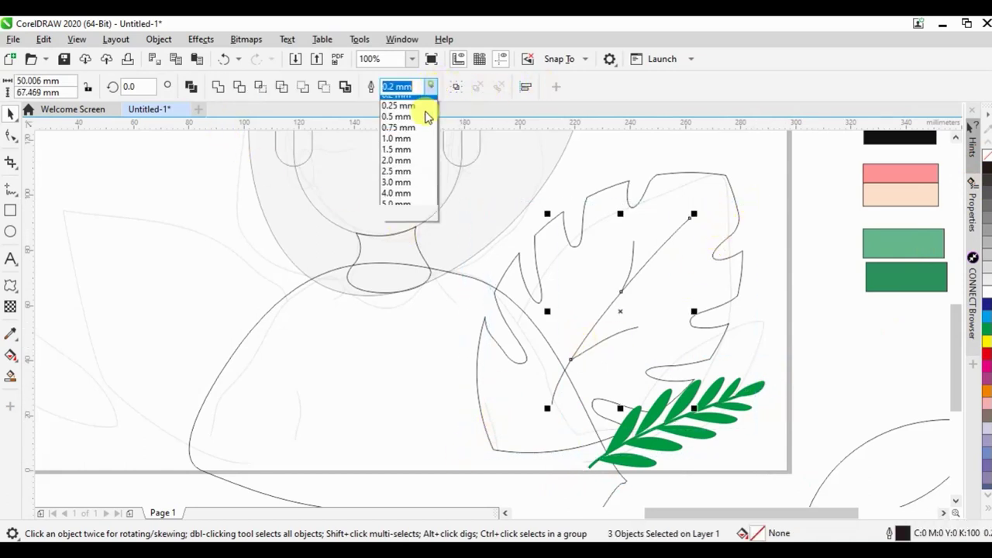
# Step: Set the veins' outline width to 2.0 mm and convert the outlines to filled shapes
pyautogui.click(407, 167)
pyautogui.click(432, 86)
pyautogui.click(410, 177)
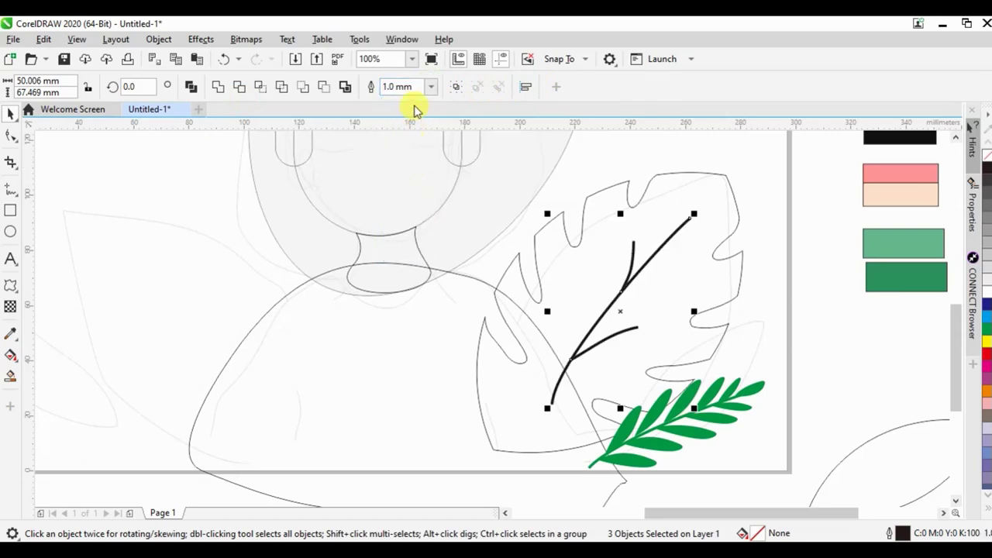
pyautogui.click(431, 86)
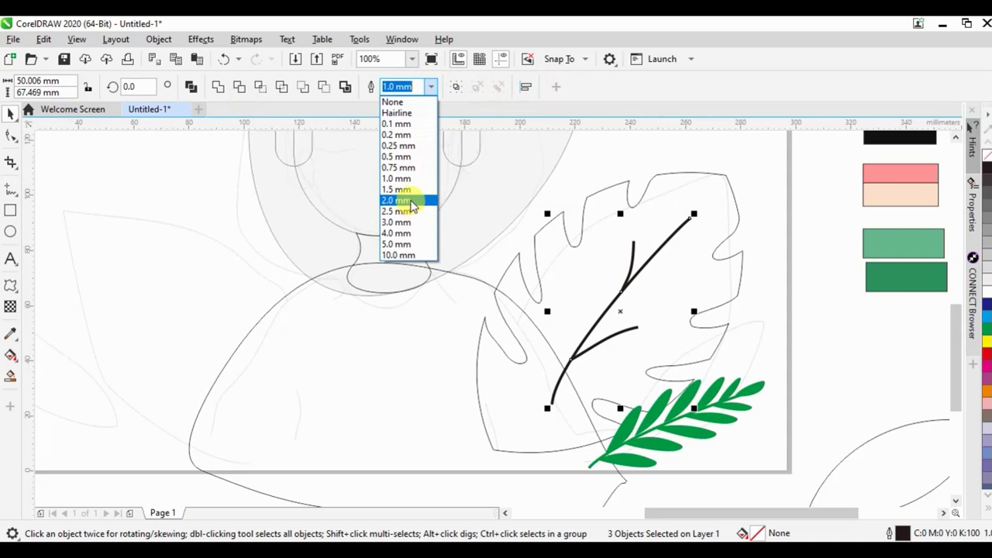
pyautogui.click(411, 200)
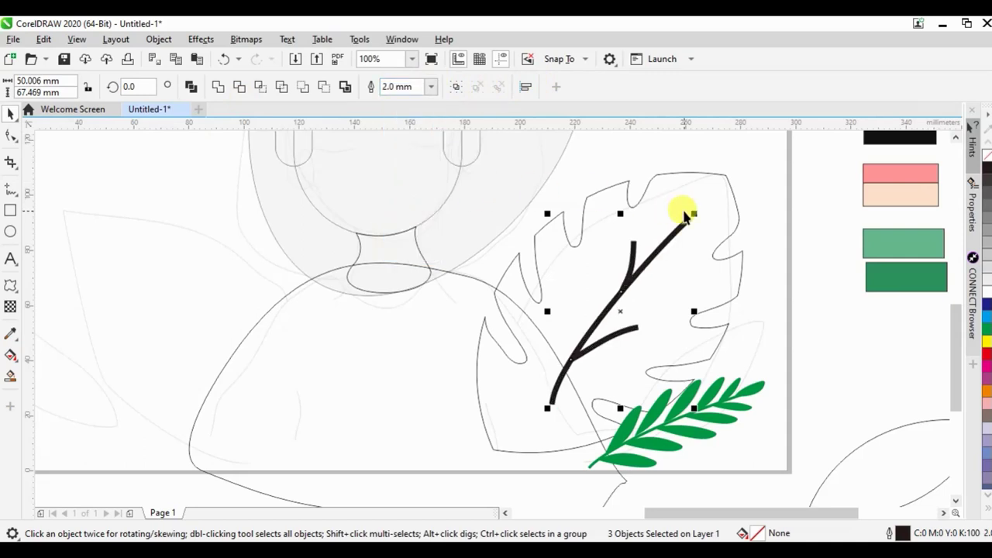
pyautogui.hotkey('ctrl', 'shift', 'q')
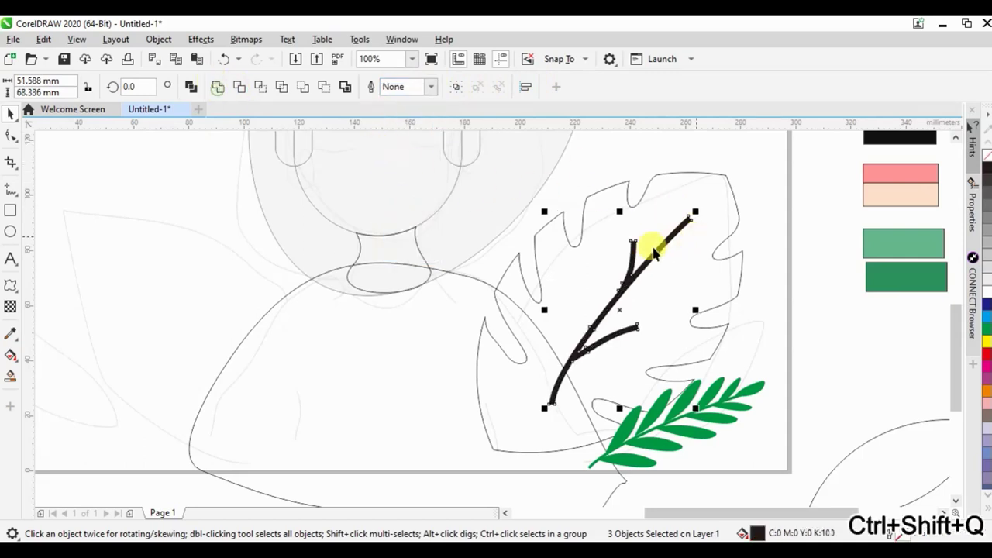
# Step: Taper the upper and lower vein tips to points and smooth the lower vein
pyautogui.scroll(2, 633, 236)
pyautogui.press('F10')
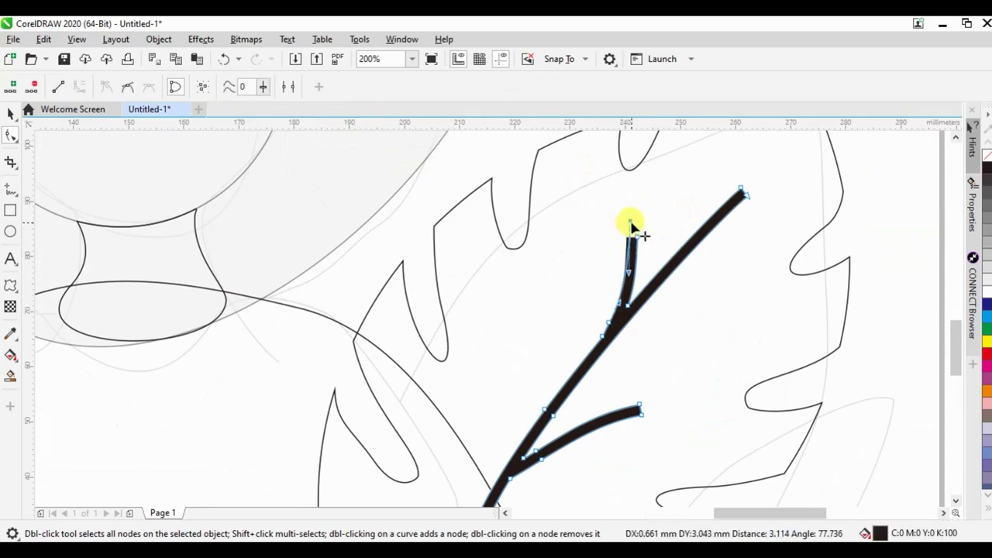
pyautogui.moveTo(634, 225); pyautogui.dragTo(632, 222)
pyautogui.moveTo(640, 405)
pyautogui.mouseDown()
pyautogui.moveTo(653, 400)
pyautogui.moveTo(626, 424)
pyautogui.mouseUp()
pyautogui.doubleClick(648, 411)
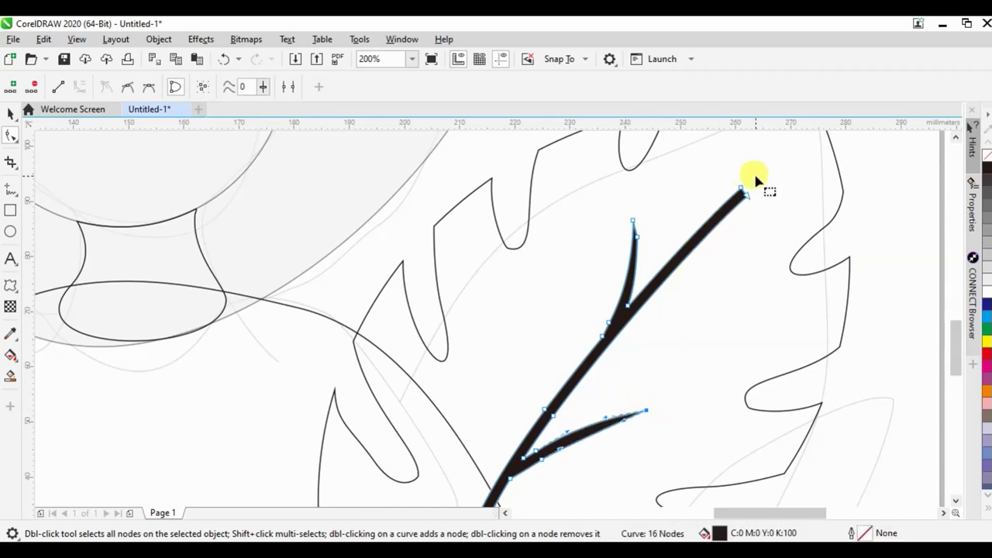
# Step: Lengthen and sharpen the midrib tip and make the upper stem thinner
pyautogui.scroll(1, 730, 208)
pyautogui.moveTo(730, 208); pyautogui.dragTo(760, 186)
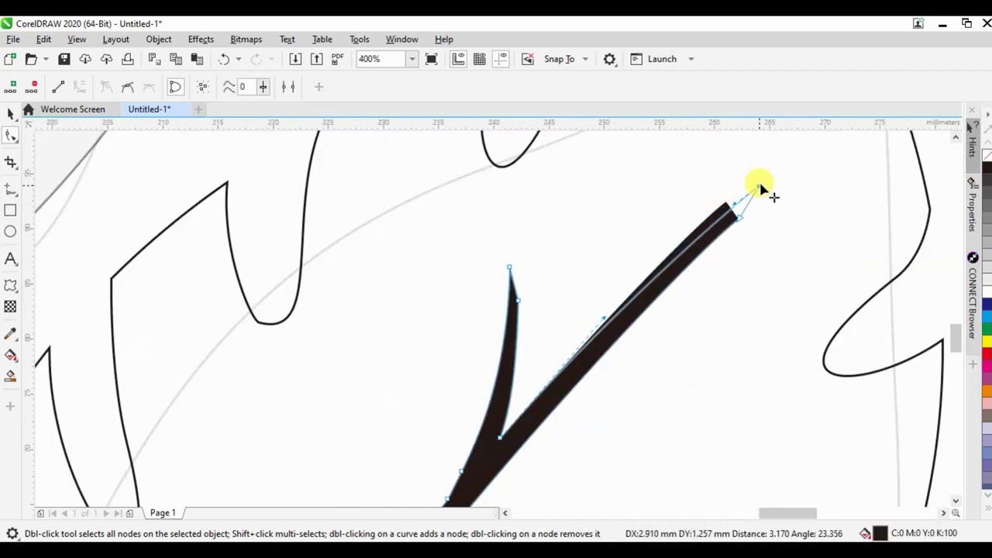
pyautogui.doubleClick(740, 221)
pyautogui.scroll(-1, 731, 255)
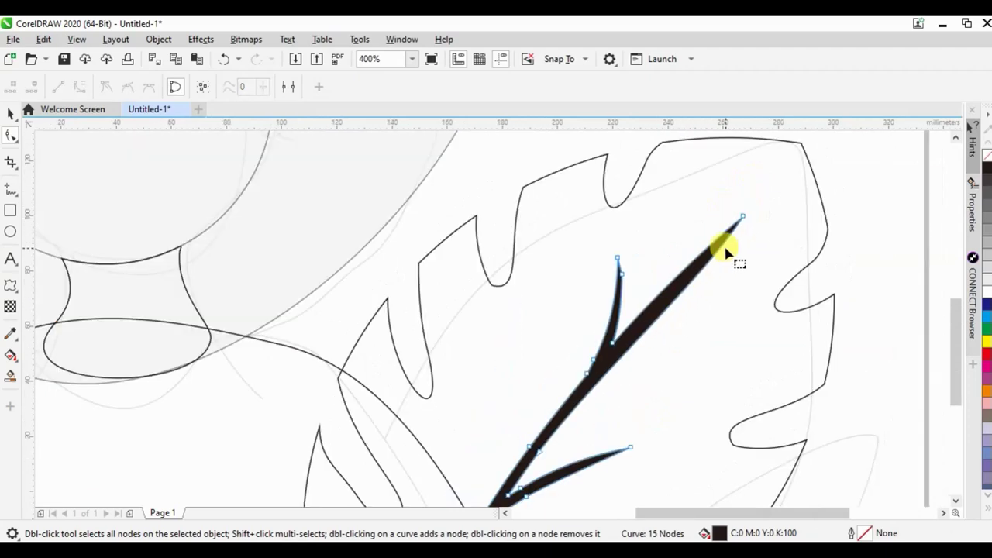
pyautogui.scroll(-1, 741, 256)
pyautogui.scroll(1, 698, 267)
pyautogui.click(780, 187)
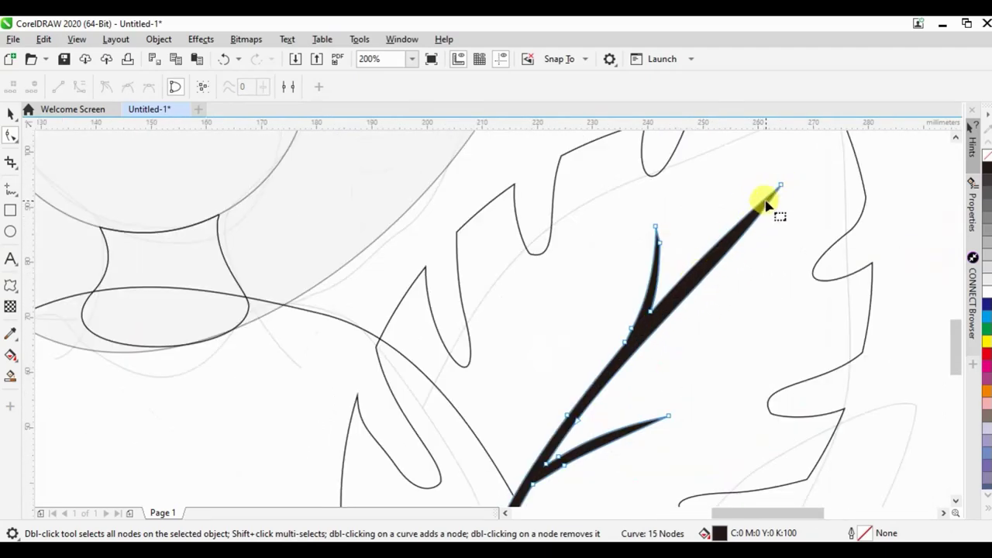
pyautogui.moveTo(747, 250); pyautogui.dragTo(720, 254)
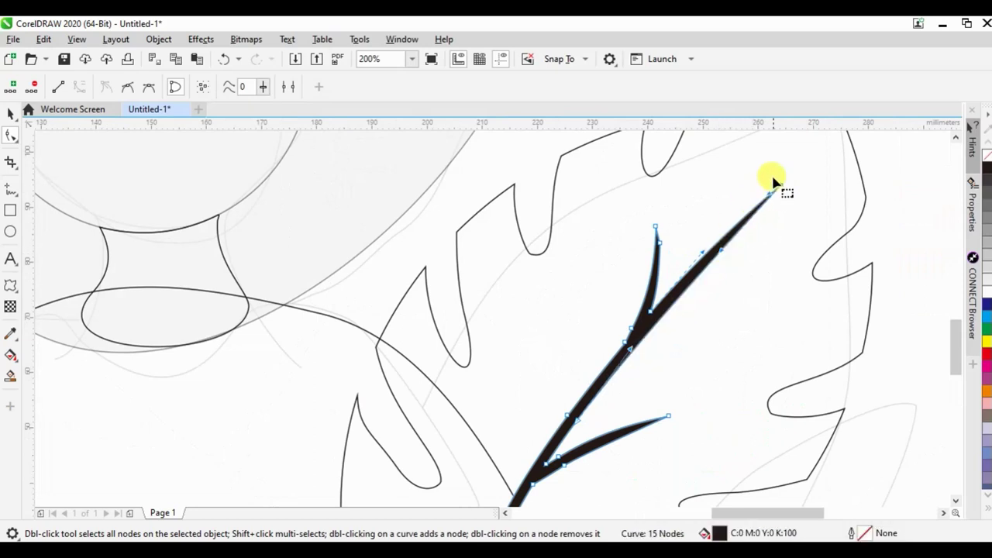
pyautogui.moveTo(783, 188); pyautogui.dragTo(773, 189)
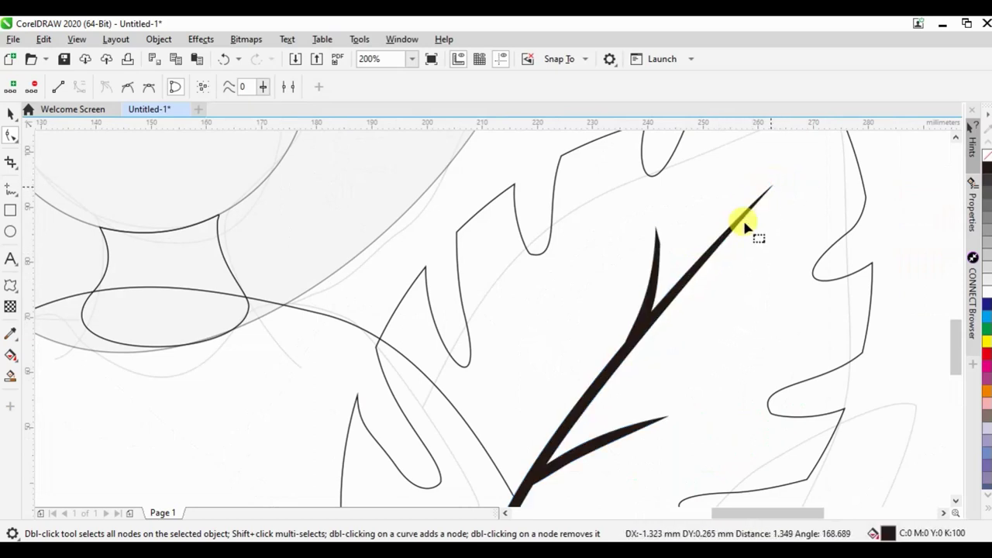
pyautogui.moveTo(717, 256); pyautogui.dragTo(713, 279)
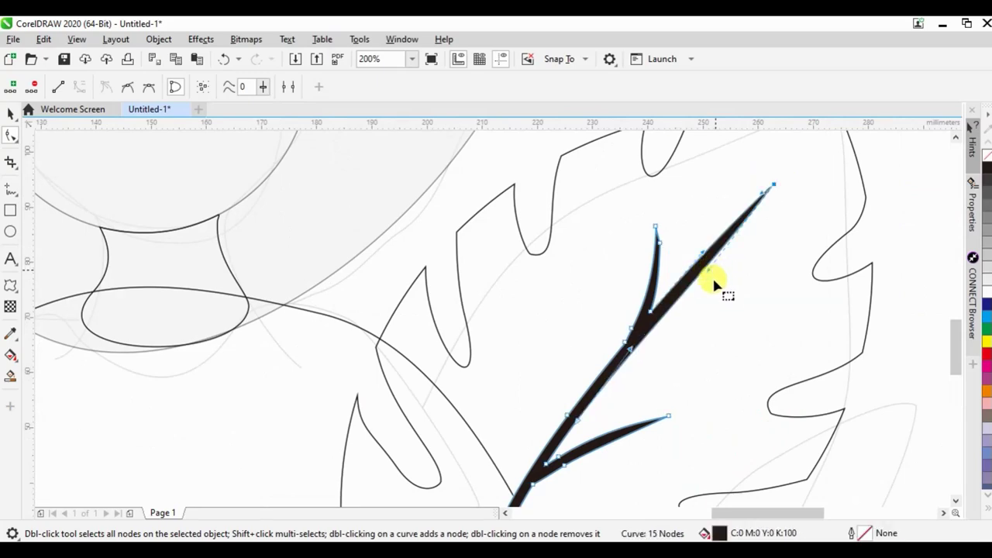
# Step: Smooth the stem edges where the side veins join the midrib
pyautogui.scroll(-2, 698, 357)
pyautogui.scroll(2, 667, 376)
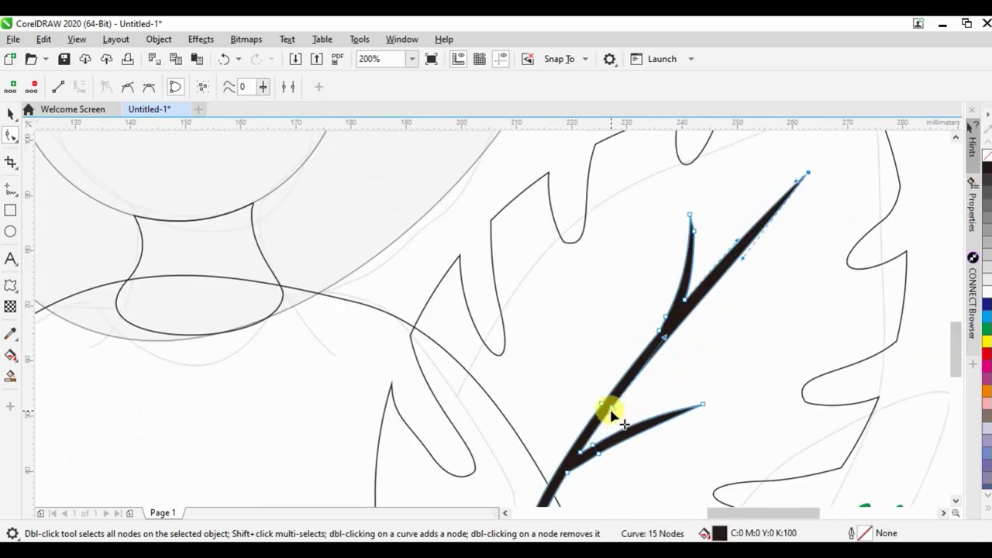
pyautogui.scroll(2, 612, 414)
pyautogui.moveTo(609, 412)
pyautogui.mouseDown()
pyautogui.moveTo(613, 422)
pyautogui.moveTo(629, 383)
pyautogui.mouseUp()
pyautogui.scroll(-1, 618, 402)
pyautogui.scroll(1, 601, 397)
pyautogui.scroll(1, 603, 394)
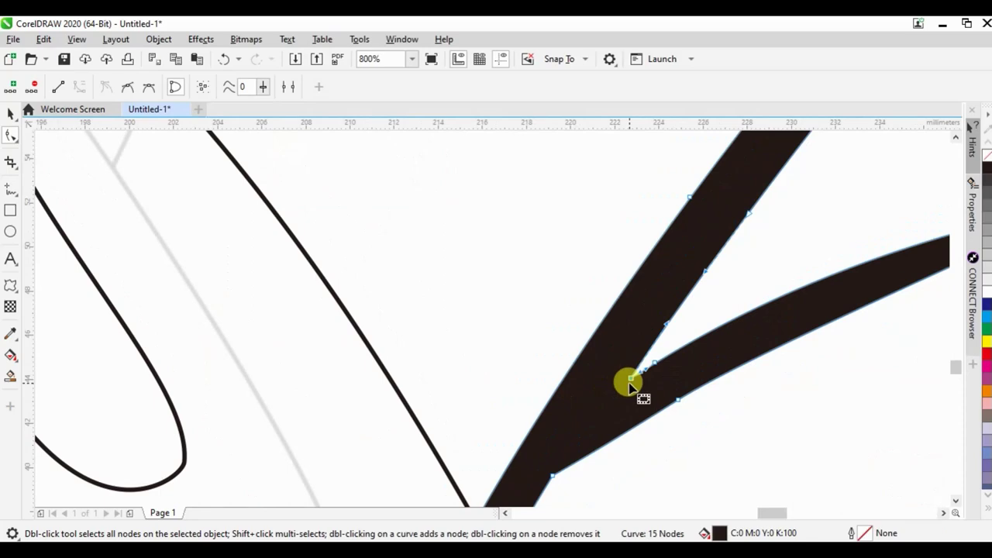
pyautogui.moveTo(631, 381); pyautogui.dragTo(617, 385)
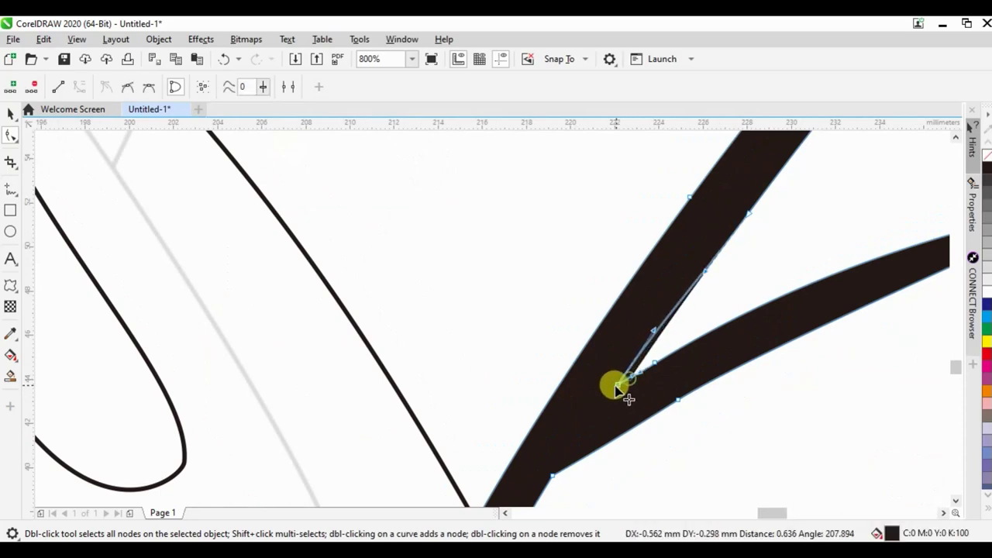
pyautogui.scroll(-2, 639, 358)
pyautogui.scroll(1, 636, 400)
pyautogui.scroll(1, 644, 327)
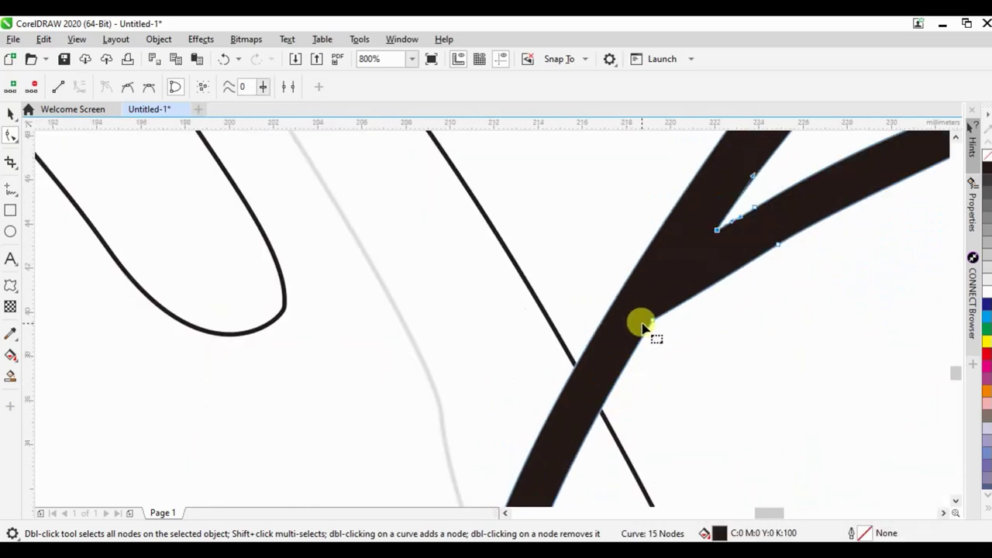
pyautogui.moveTo(653, 325); pyautogui.dragTo(640, 348)
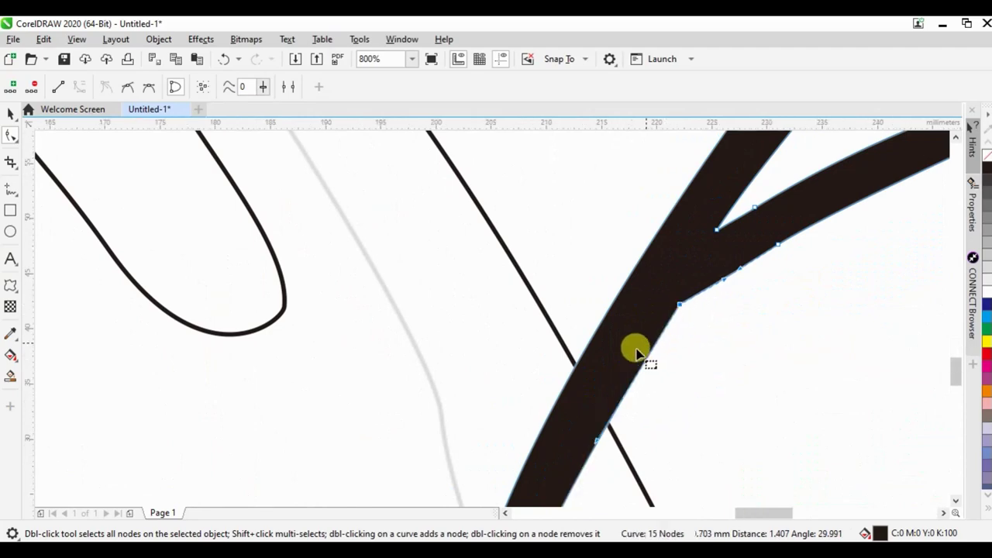
# Step: Return to the Pick tool and select the monstera leaf outline
pyautogui.scroll(-2, 715, 318)
pyautogui.scroll(-2, 714, 317)
pyautogui.scroll(1, 698, 343)
pyautogui.click(12, 115)
pyautogui.scroll(-1, 678, 291)
pyautogui.click(751, 231)
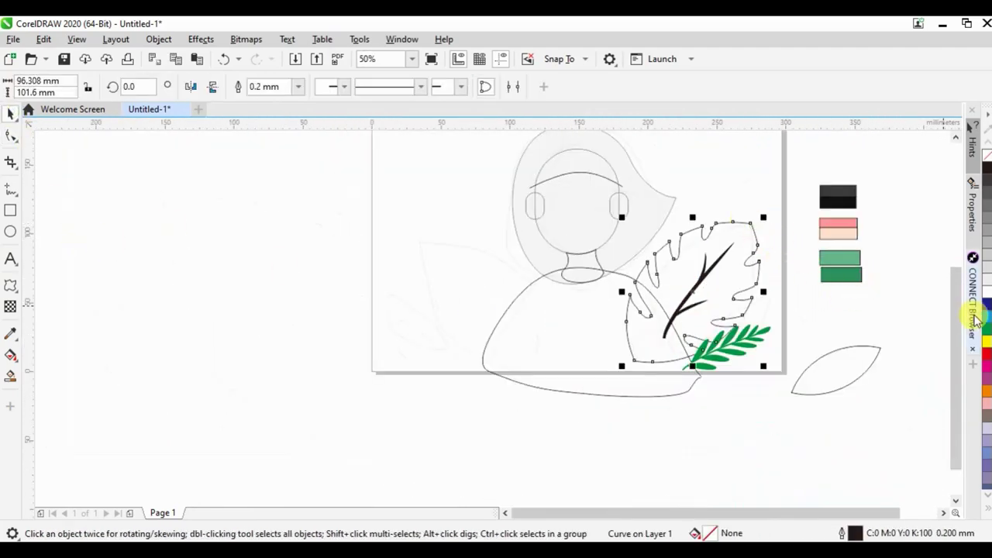
# Step: Bring the five head objects to the front of the page
pyautogui.click(784, 314)
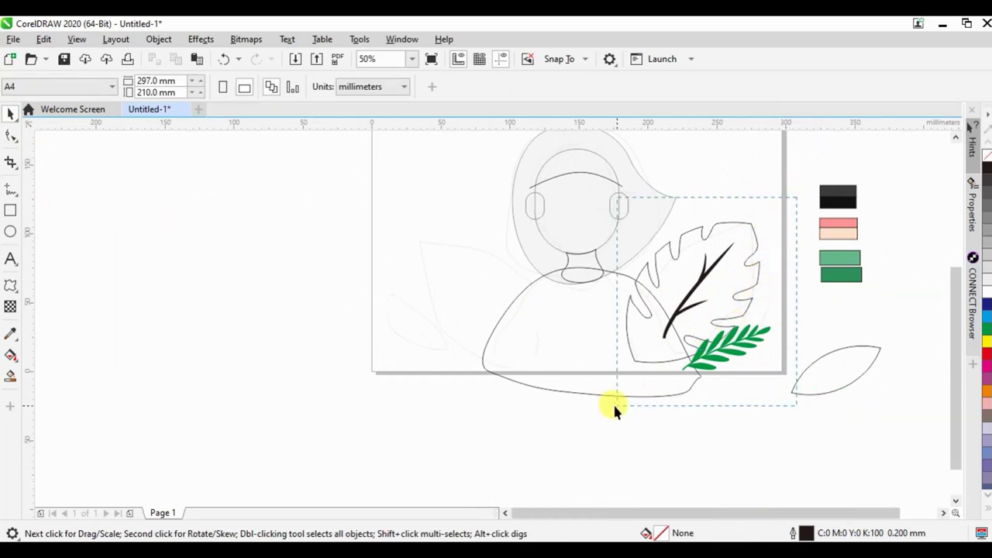
pyautogui.scroll(1, 606, 134)
pyautogui.scroll(1, 605, 182)
pyautogui.click(696, 310)
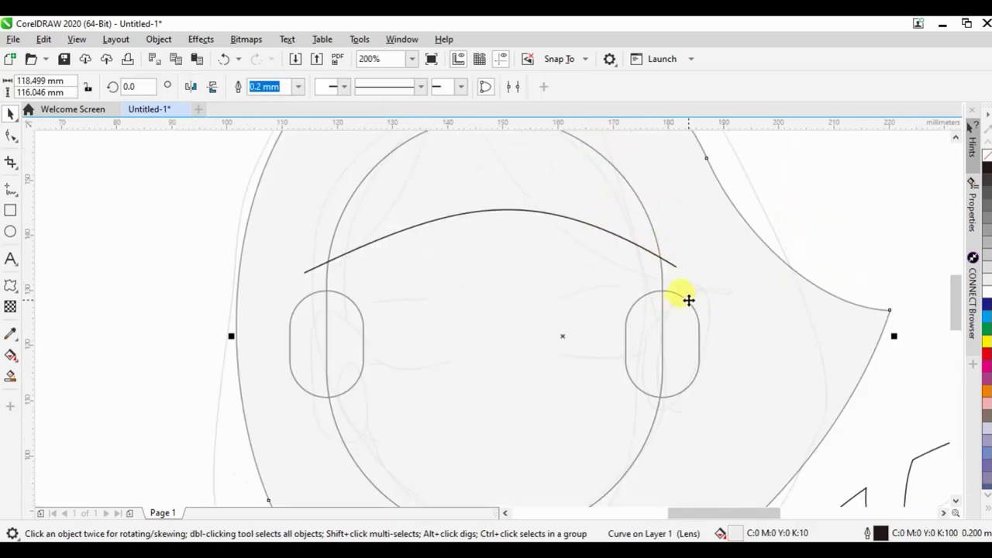
pyautogui.scroll(-1, 679, 227)
pyautogui.scroll(-1, 679, 226)
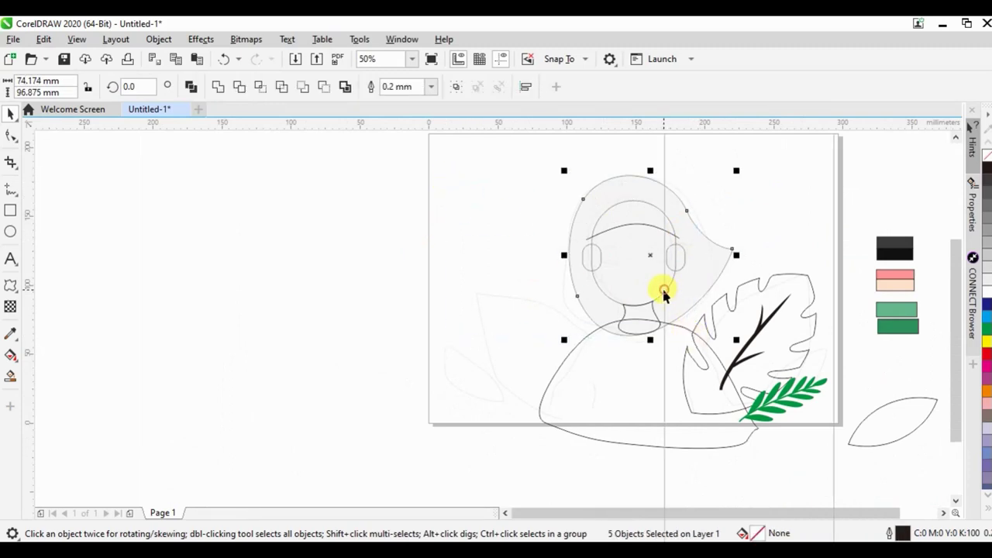
pyautogui.rightClick(661, 287)
pyautogui.click(481, 188)
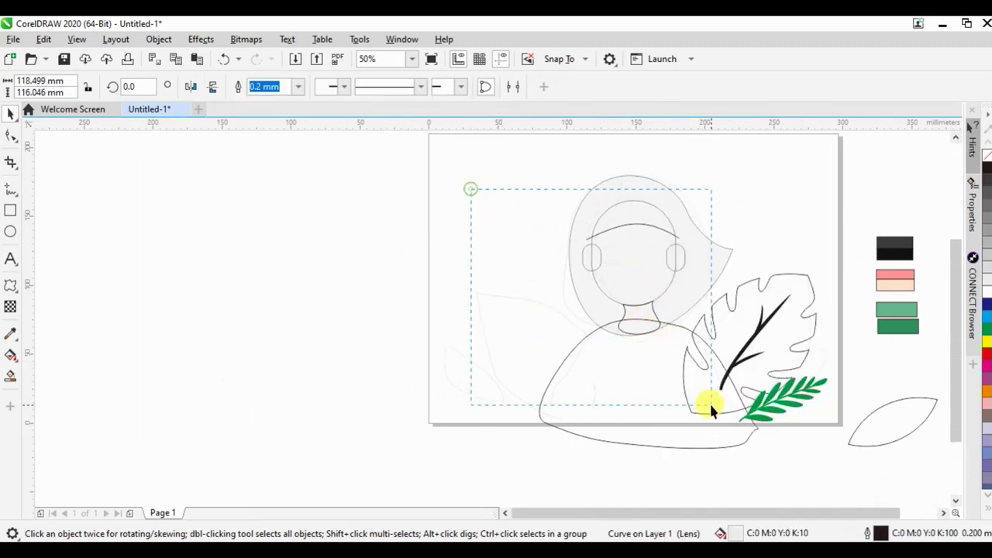
pyautogui.moveTo(711, 405); pyautogui.dragTo(710, 403)
pyautogui.rightClick(631, 332)
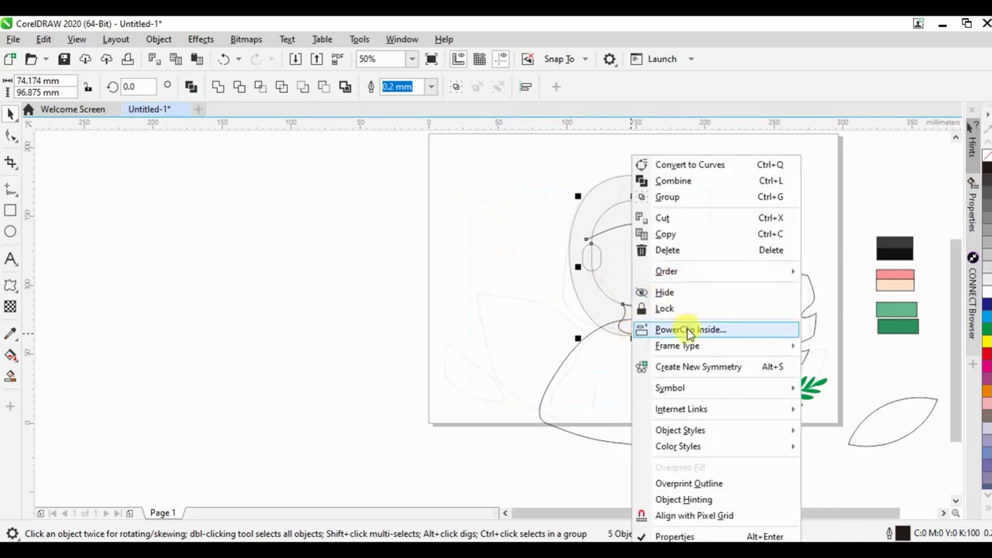
pyautogui.moveTo(667, 271)
pyautogui.click(835, 272)
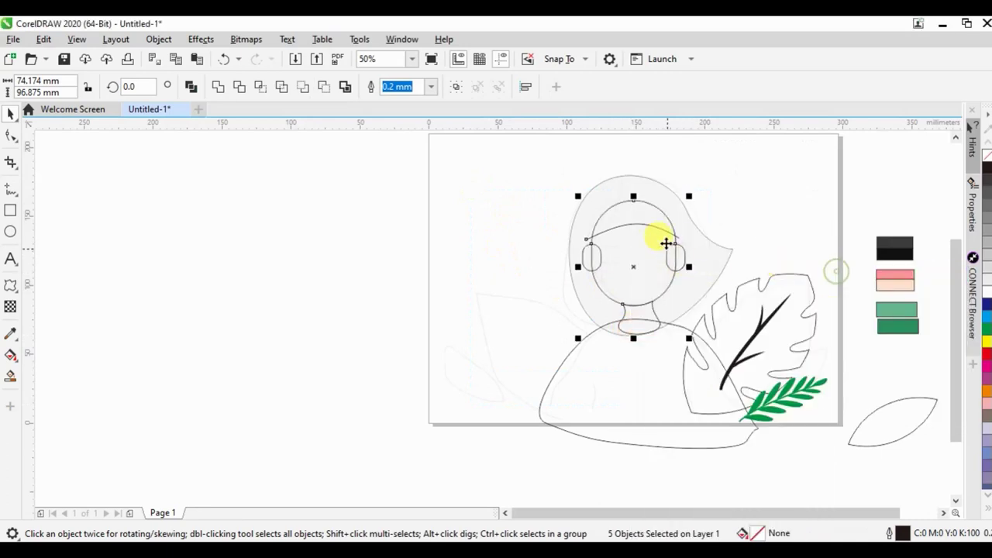
# Step: Make a smaller copy of the ear shape centred inside it as an inner ear
pyautogui.click(463, 210)
pyautogui.scroll(3, 678, 248)
pyautogui.click(669, 261)
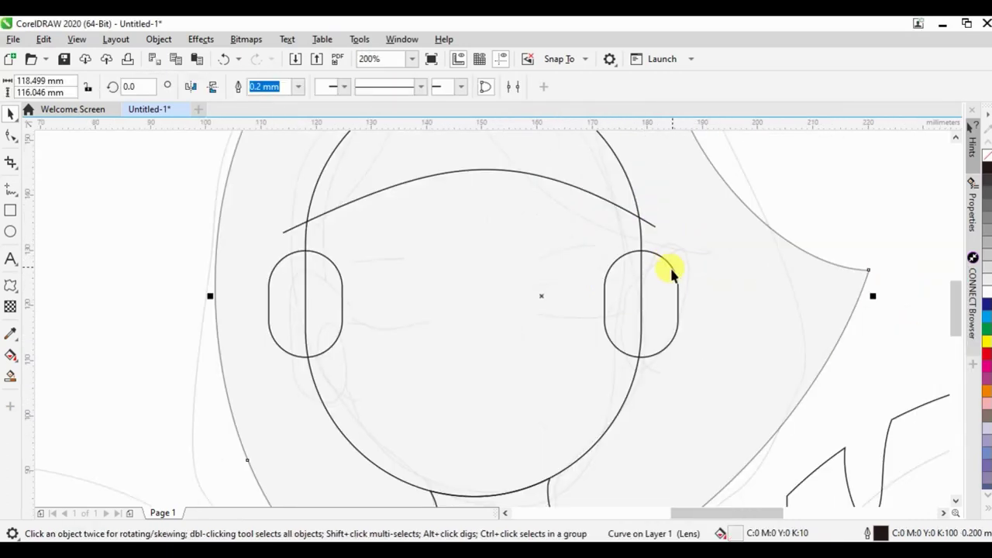
pyautogui.keyDown('alt'); pyautogui.click(671, 272); pyautogui.keyUp('alt')
pyautogui.moveTo(680, 359); pyautogui.dragTo(647, 295)
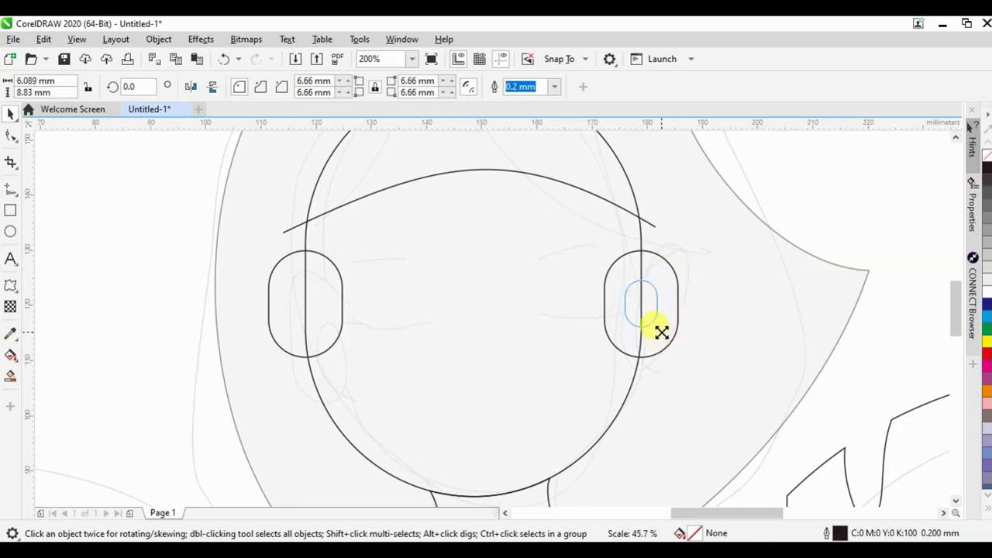
pyautogui.scroll(1, 648, 295)
pyautogui.moveTo(658, 314)
pyautogui.mouseDown()
pyautogui.moveTo(698, 311)
pyautogui.moveTo(324, 308)
pyautogui.mouseUp()
pyautogui.scroll(-1, 674, 306)
pyautogui.scroll(-1, 600, 283)
pyautogui.click(252, 260)
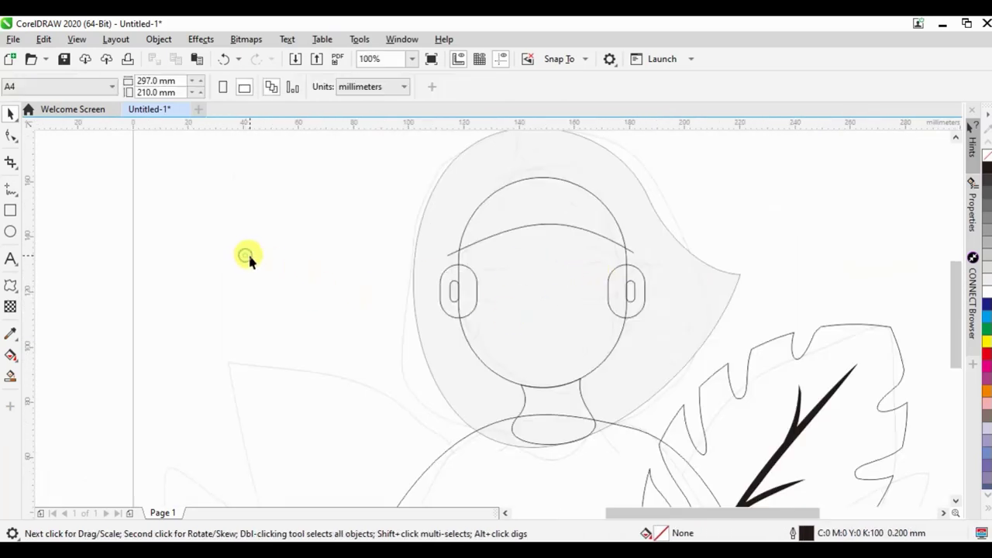
pyautogui.scroll(-2, 378, 245)
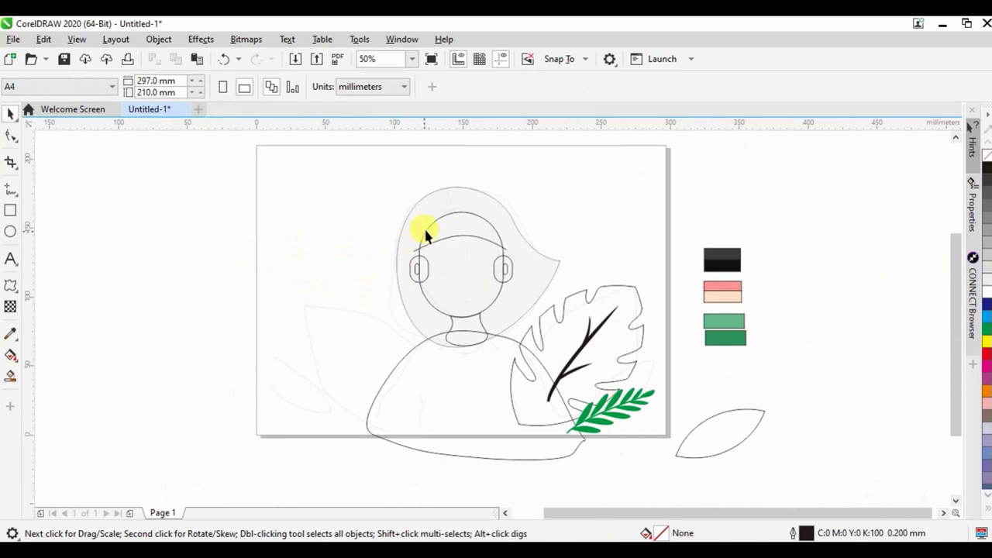
pyautogui.scroll(2, 421, 265)
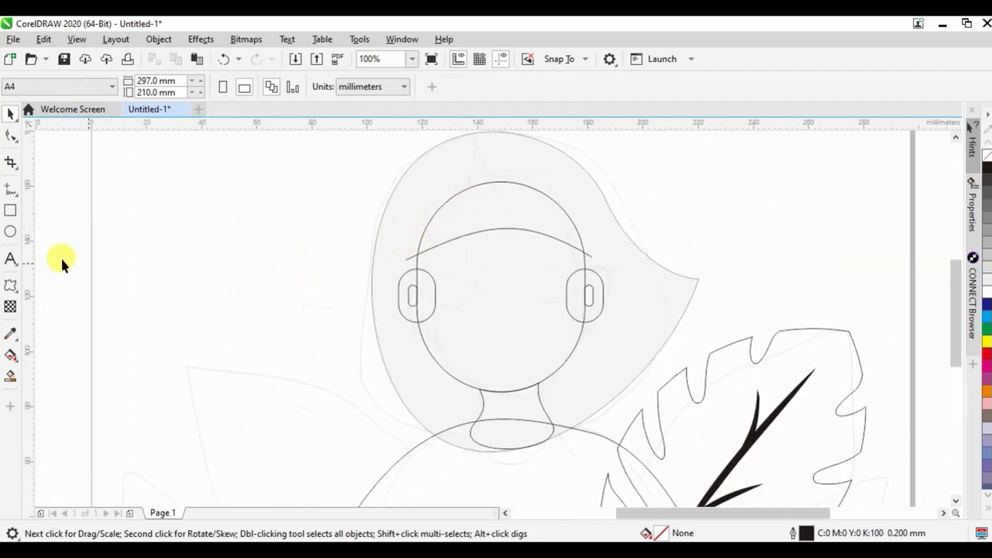
# Step: Freehand-draw three hair strands: at the hair's right tip, beside the face, and below the chin
pyautogui.click(10, 190)
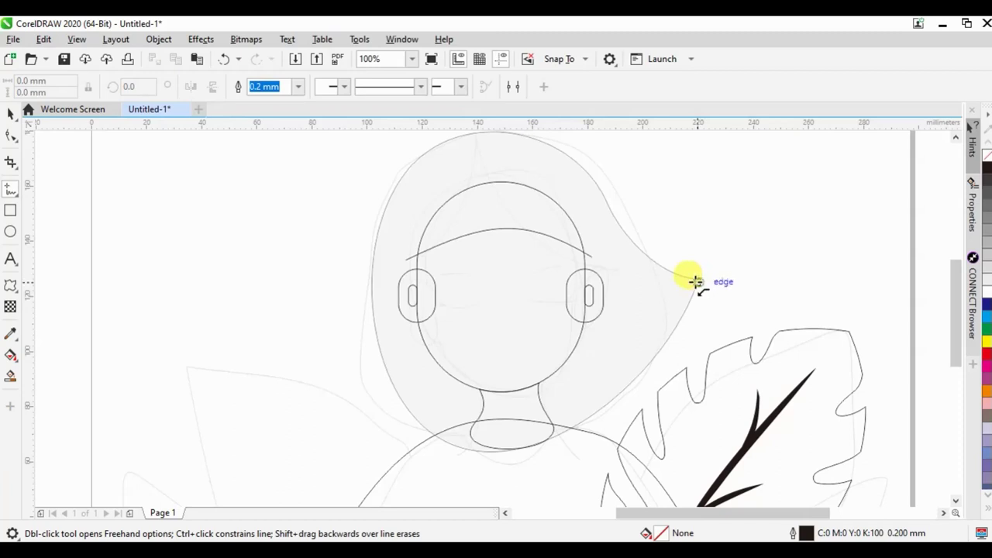
pyautogui.moveTo(698, 279); pyautogui.dragTo(700, 280)
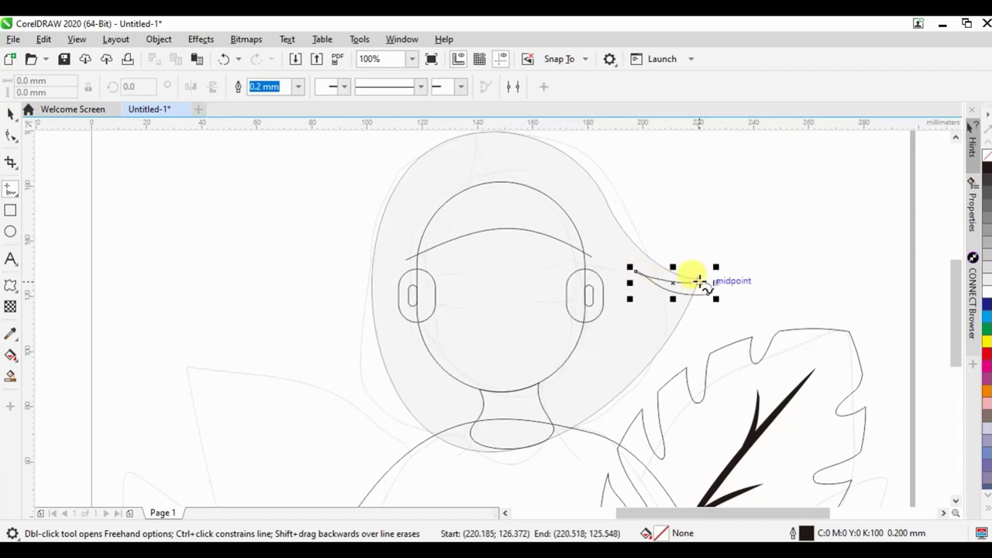
pyautogui.moveTo(641, 394)
pyautogui.mouseDown()
pyautogui.moveTo(596, 345)
pyautogui.moveTo(629, 399)
pyautogui.moveTo(639, 394)
pyautogui.mouseUp()
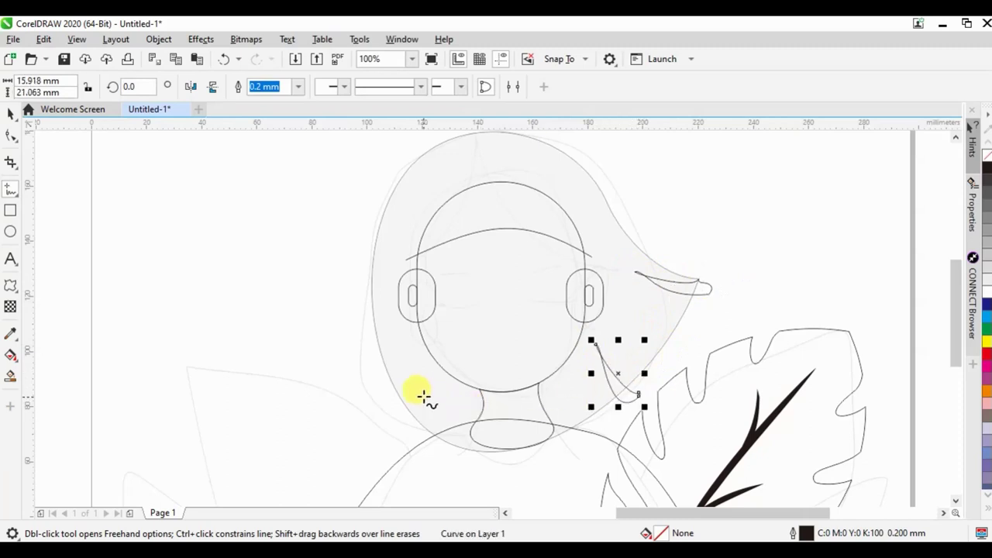
pyautogui.moveTo(426, 394)
pyautogui.mouseDown()
pyautogui.moveTo(441, 400)
pyautogui.moveTo(422, 389)
pyautogui.mouseUp()
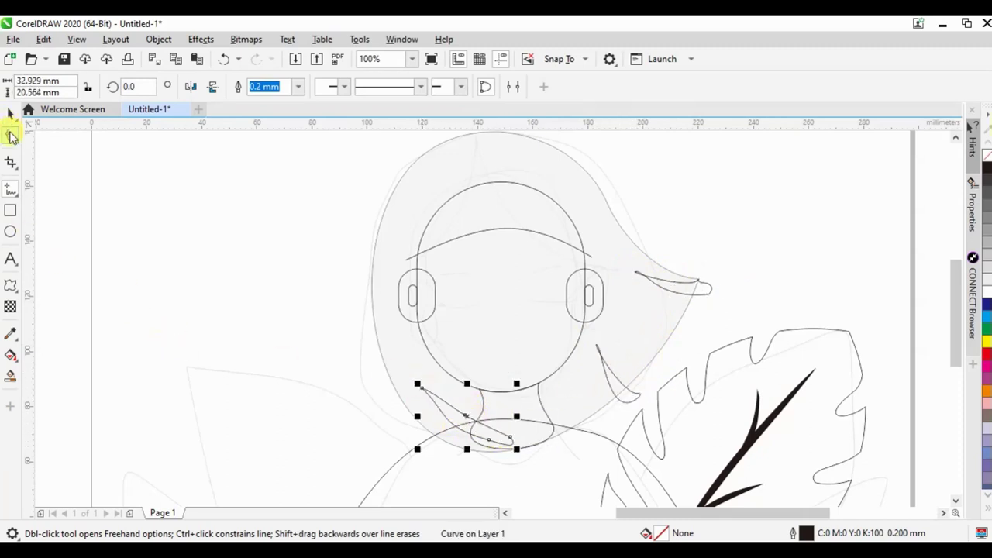
# Step: Reshape the strand beside the face by pulling its top node left
pyautogui.click(11, 137)
pyautogui.scroll(3, 575, 364)
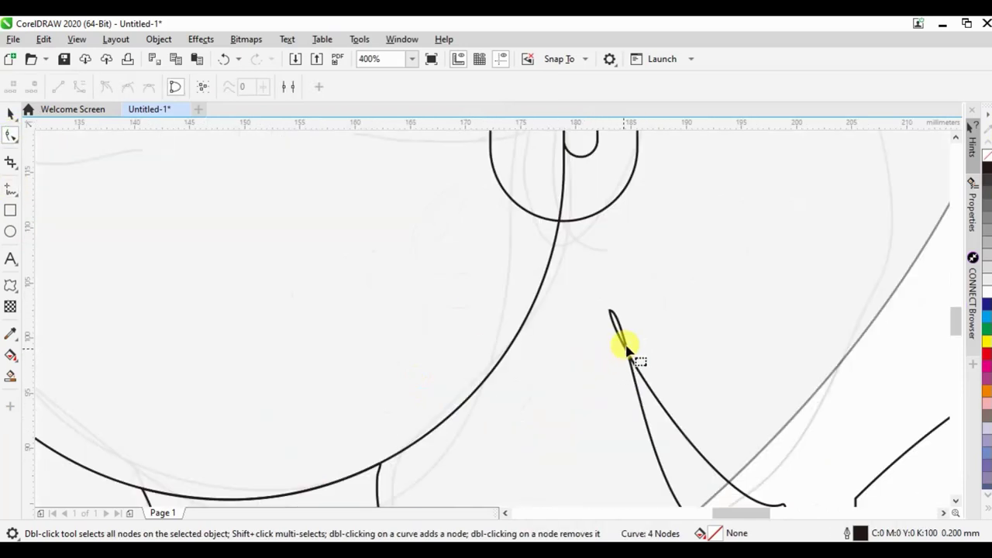
pyautogui.click(620, 341)
pyautogui.moveTo(636, 314); pyautogui.dragTo(612, 311)
pyautogui.scroll(-3, 682, 395)
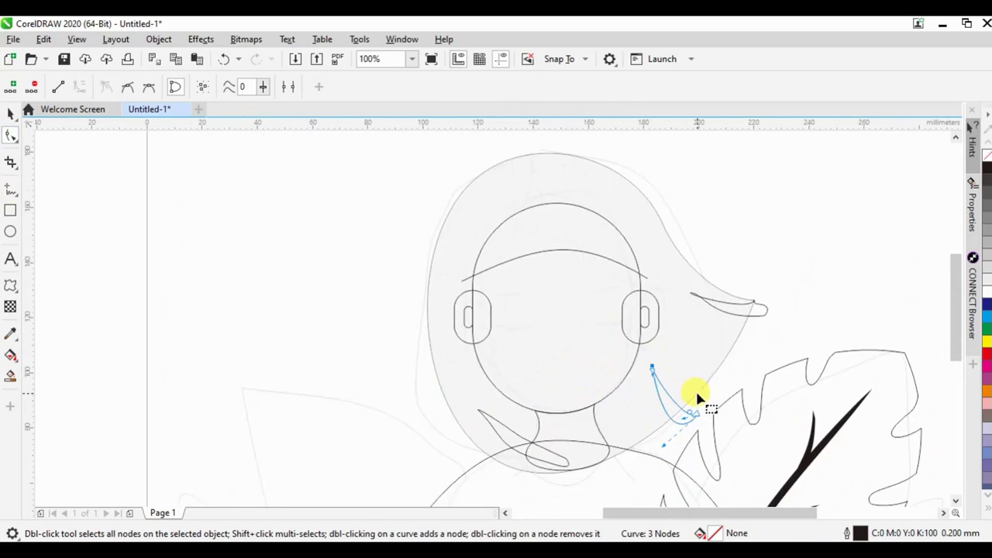
# Step: Reshape the hair-tip strand into a thin arched curl with a pointed tip
pyautogui.click(726, 304)
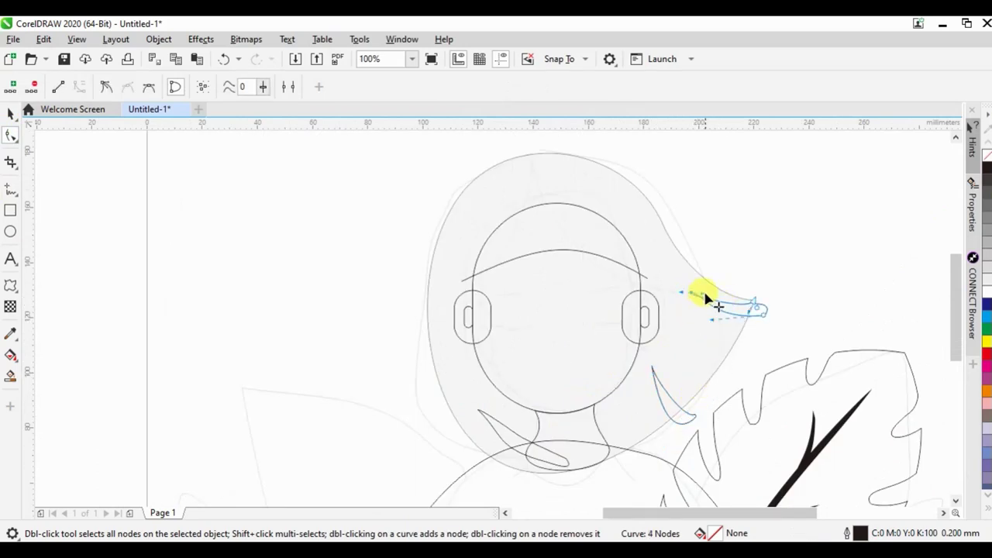
pyautogui.moveTo(706, 297); pyautogui.dragTo(699, 289)
pyautogui.moveTo(756, 314)
pyautogui.mouseDown()
pyautogui.moveTo(781, 315)
pyautogui.moveTo(769, 333)
pyautogui.mouseUp()
pyautogui.doubleClick(775, 316)
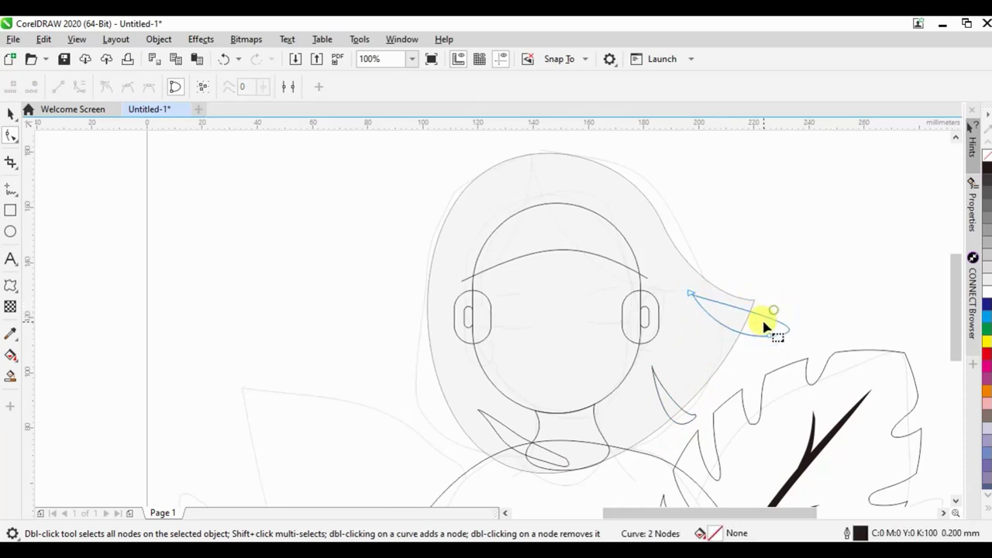
pyautogui.moveTo(762, 318); pyautogui.dragTo(759, 321)
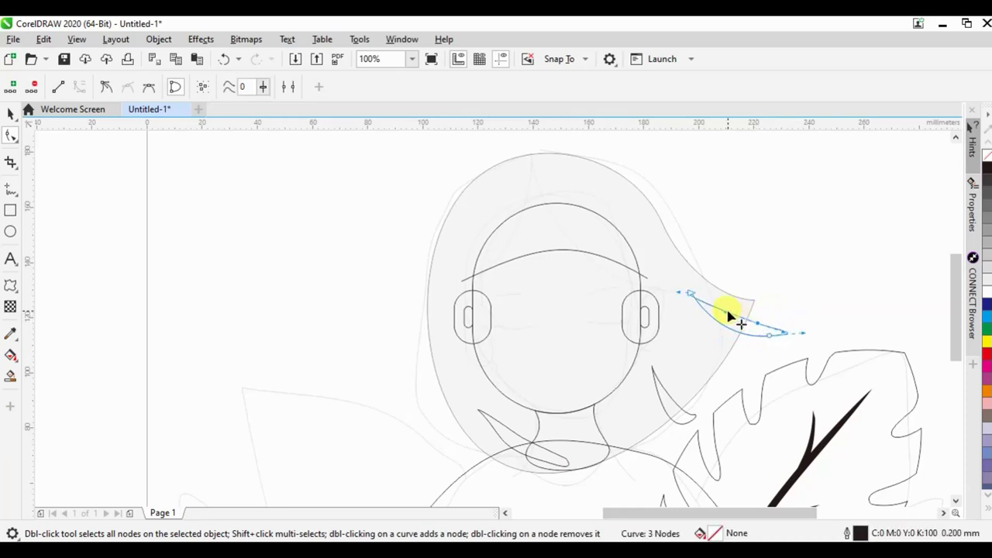
pyautogui.scroll(2, 747, 330)
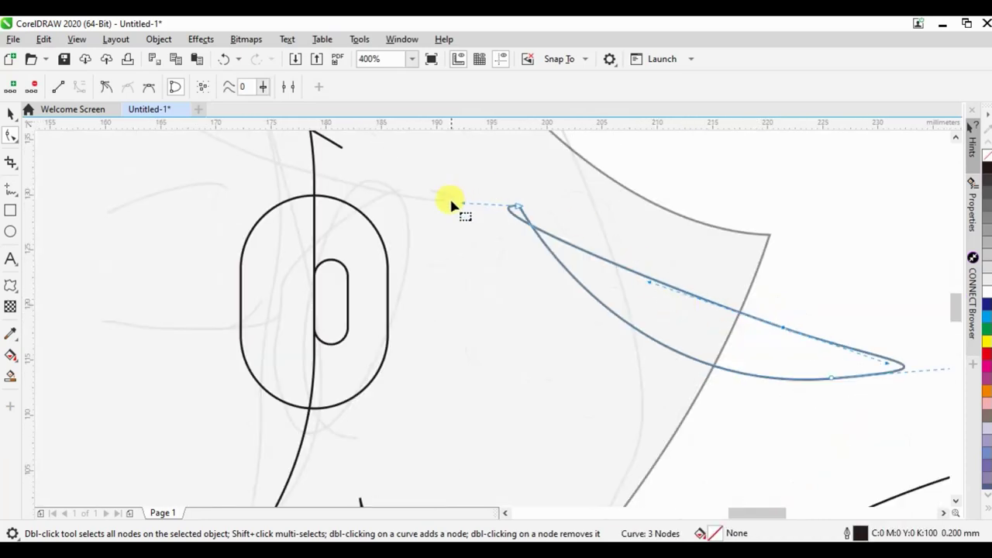
pyautogui.moveTo(461, 204); pyautogui.dragTo(519, 208)
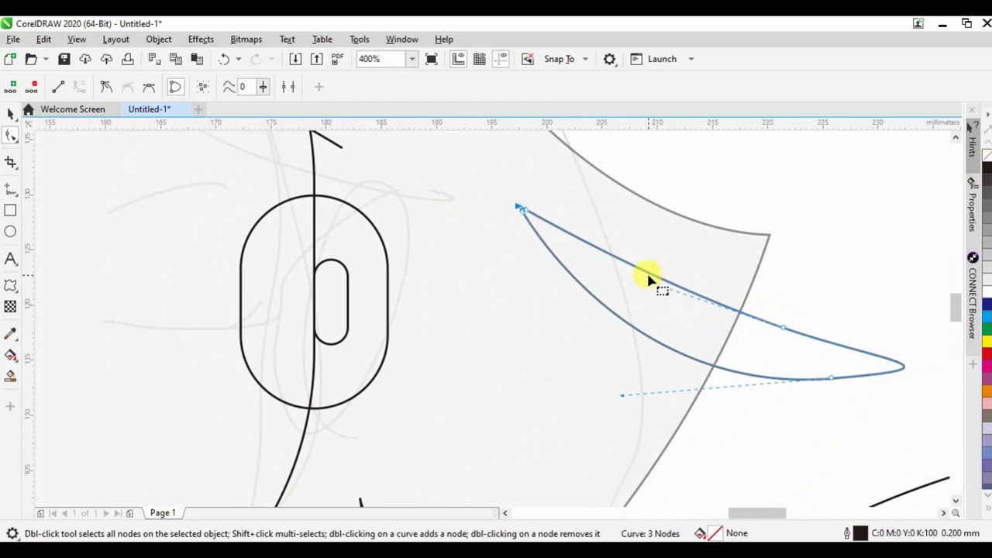
pyautogui.moveTo(653, 286); pyautogui.dragTo(691, 348)
pyautogui.scroll(-2, 806, 236)
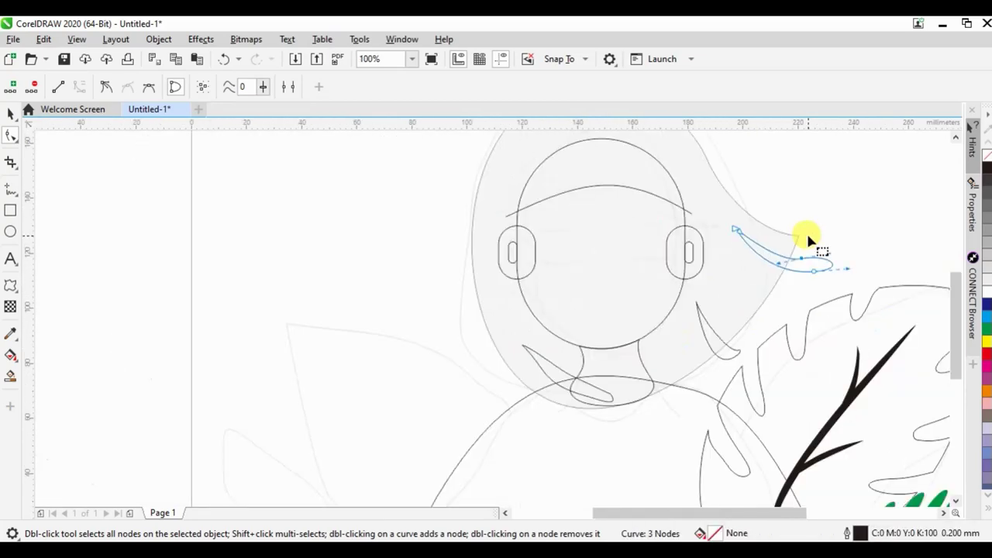
# Step: Reshape the strand below the chin into a sharp, tapered V shape
pyautogui.click(537, 357)
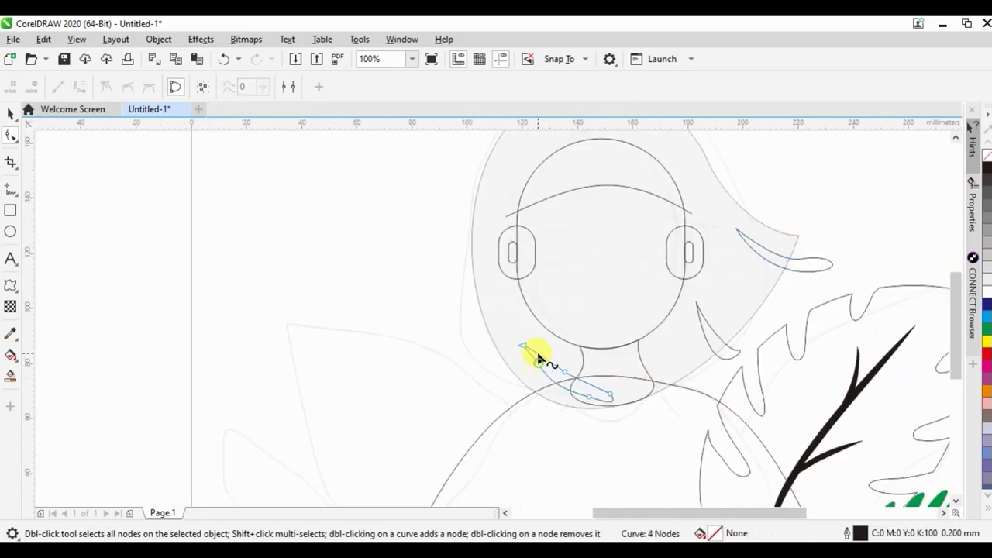
pyautogui.scroll(1, 524, 347)
pyautogui.scroll(1, 538, 359)
pyautogui.moveTo(487, 325)
pyautogui.mouseDown()
pyautogui.moveTo(540, 317)
pyautogui.moveTo(518, 316)
pyautogui.mouseUp()
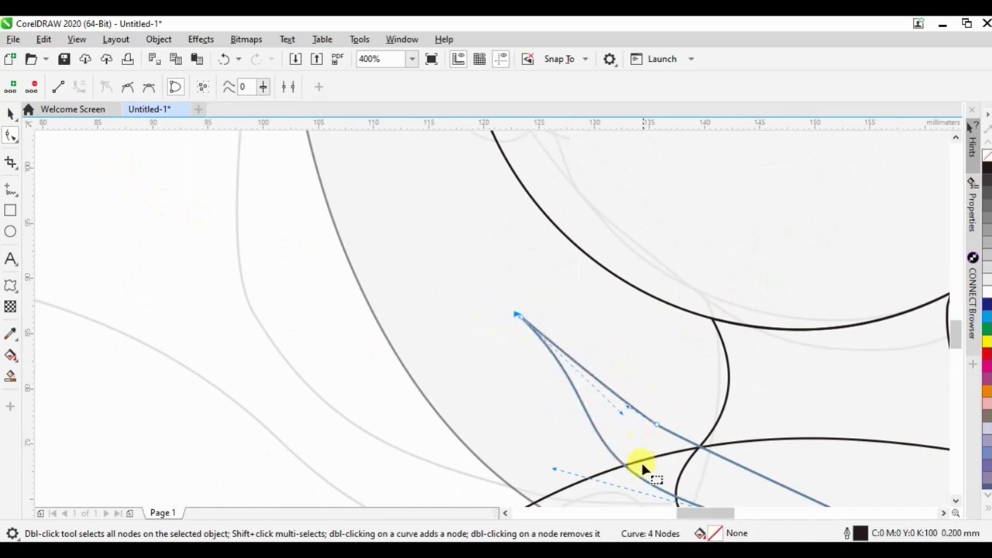
pyautogui.moveTo(627, 411); pyautogui.dragTo(544, 365)
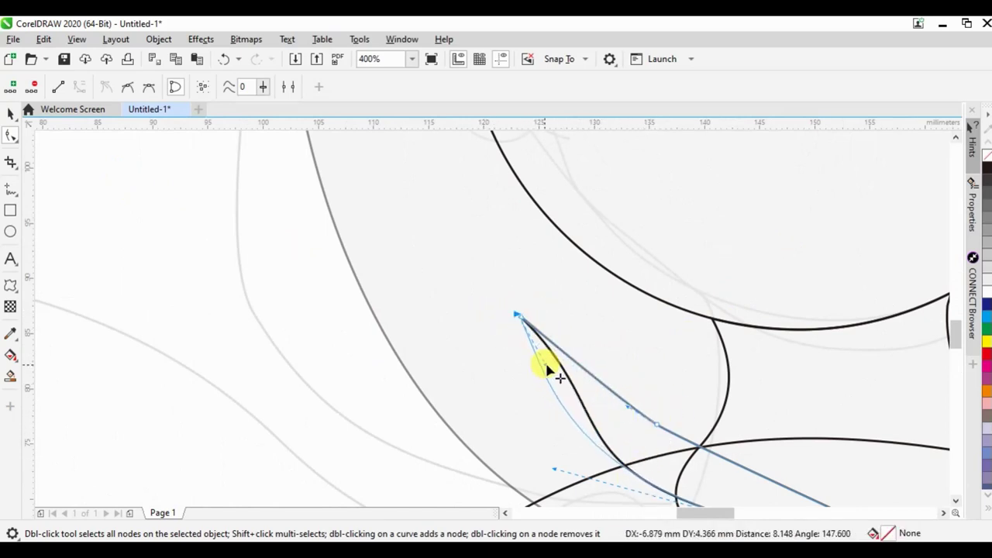
pyautogui.moveTo(660, 431); pyautogui.dragTo(633, 439)
pyautogui.click(630, 436)
pyautogui.click(629, 437)
# Step: Return to the Pick tool and select the hair-tip strand
pyautogui.click(9, 115)
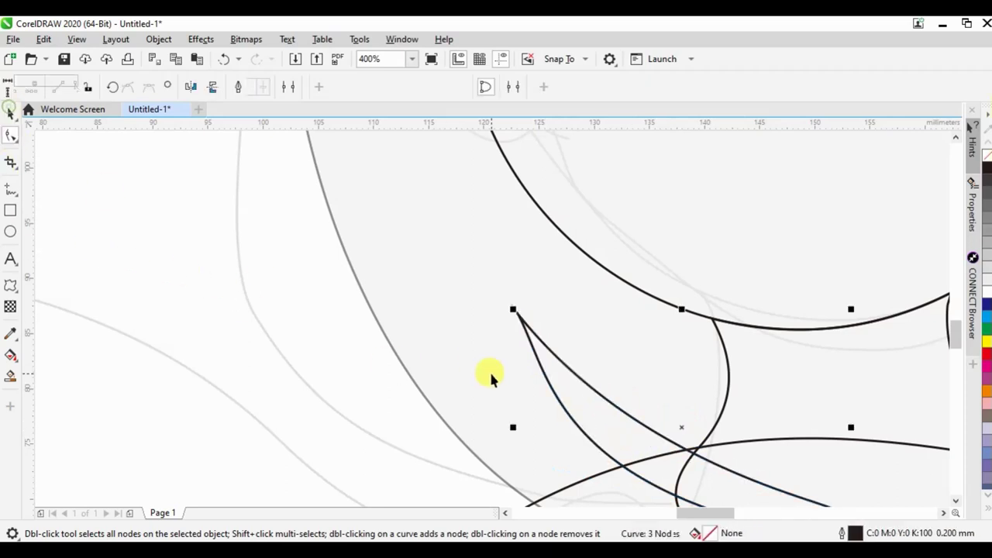
pyautogui.scroll(-2, 682, 414)
pyautogui.scroll(-2, 682, 414)
pyautogui.keyDown('shift'); pyautogui.click(742, 400); pyautogui.keyUp('shift')
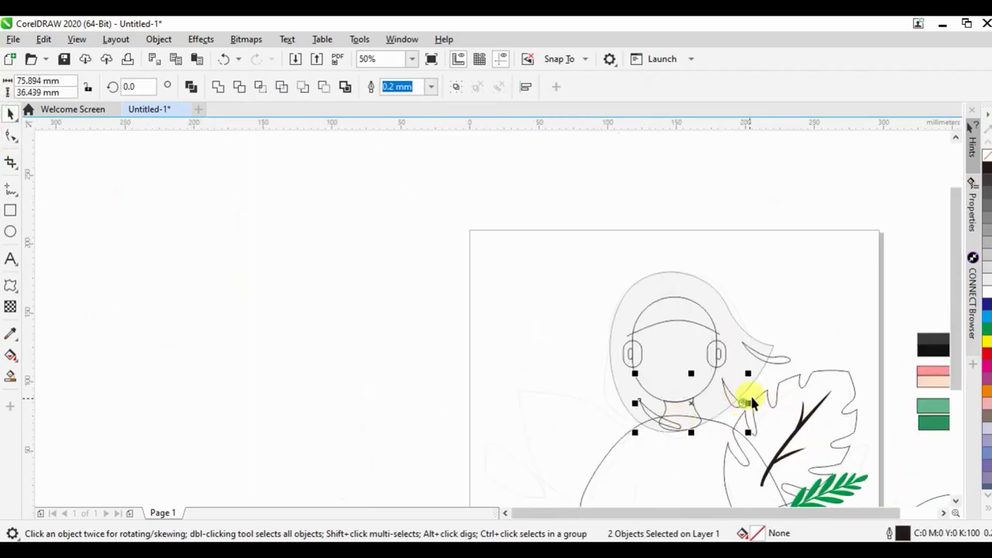
# Step: Weld the selected hair strands into the hair shape
pyautogui.keyDown('shift'); pyautogui.click(780, 358); pyautogui.keyUp('shift')
pyautogui.keyDown('shift'); pyautogui.click(659, 277); pyautogui.keyUp('shift')
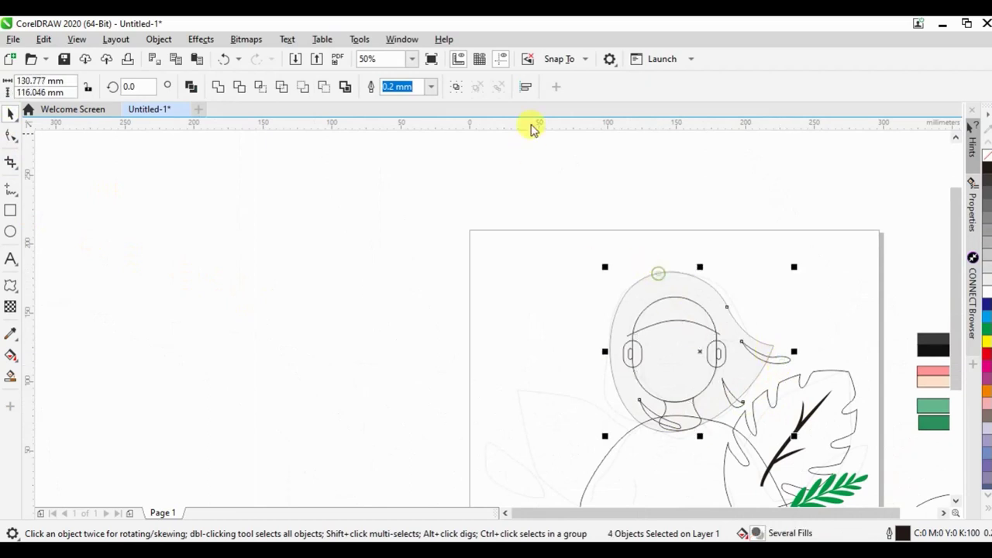
pyautogui.click(323, 88)
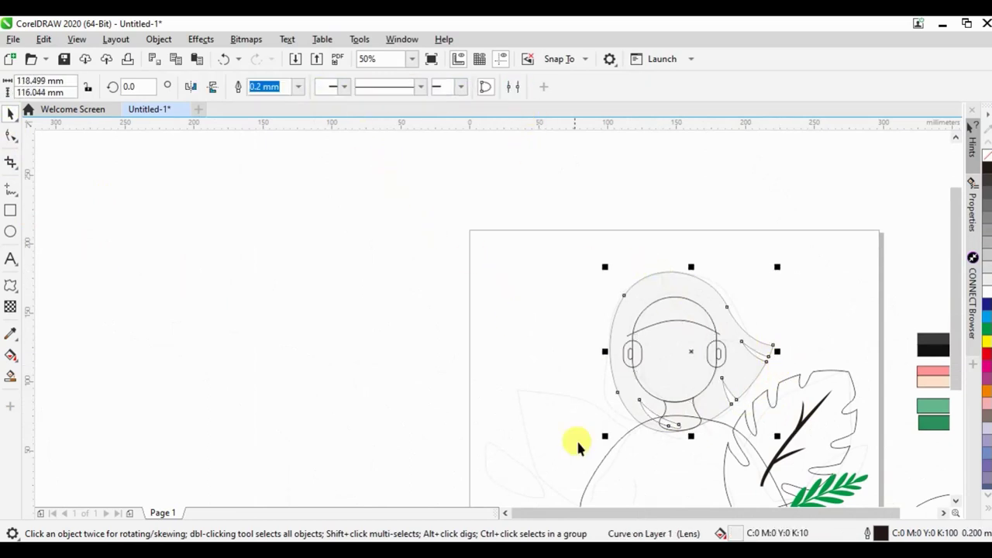
pyautogui.click(635, 449)
pyautogui.scroll(-2, 568, 315)
pyautogui.click(625, 470)
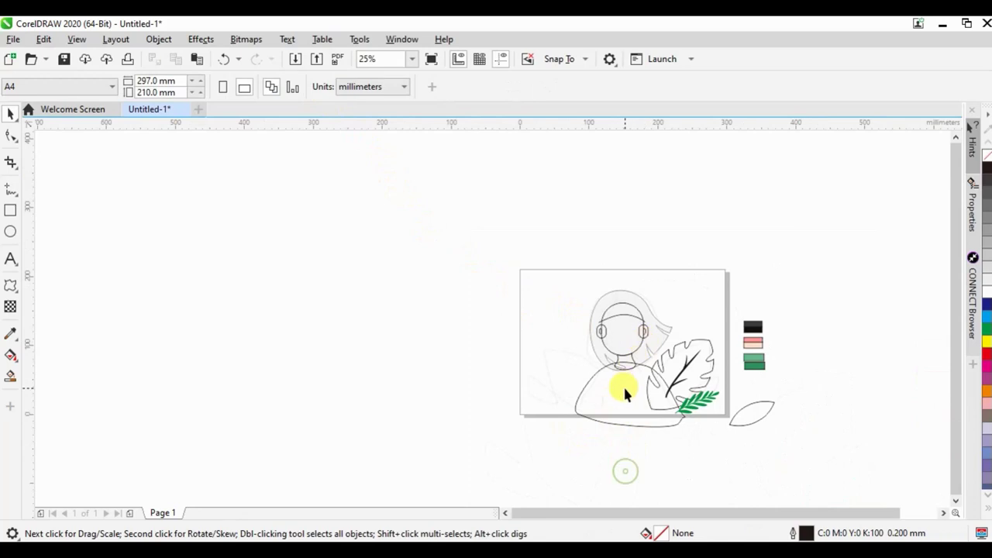
pyautogui.scroll(2, 624, 386)
pyautogui.scroll(2, 625, 357)
pyautogui.scroll(2, 589, 317)
# Step: Trim the overlapping copy of the neck shape into a curved chin-shadow line
pyautogui.moveTo(439, 248)
pyautogui.mouseDown()
pyautogui.moveTo(389, 278)
pyautogui.moveTo(381, 273)
pyautogui.mouseUp()
pyautogui.rightClick(380, 272)
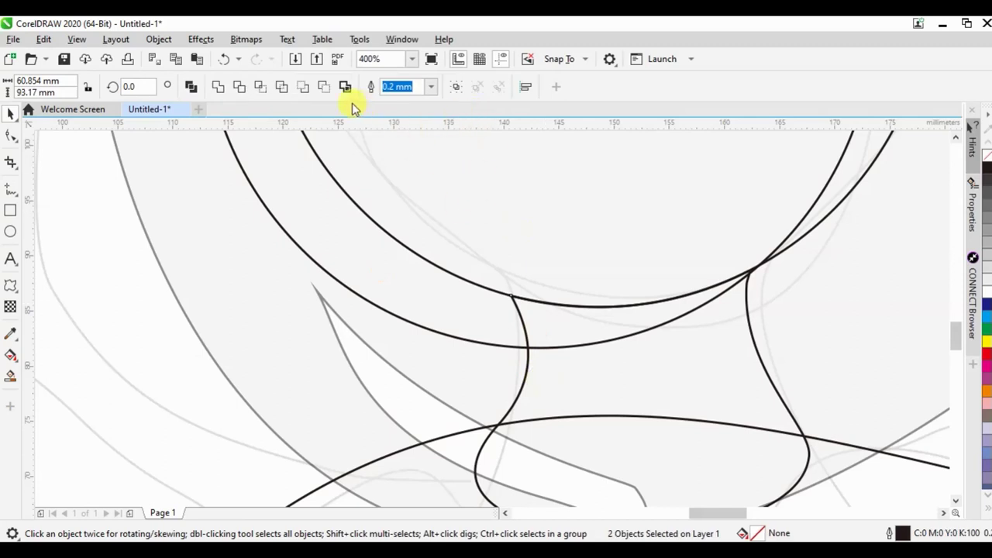
pyautogui.click(262, 87)
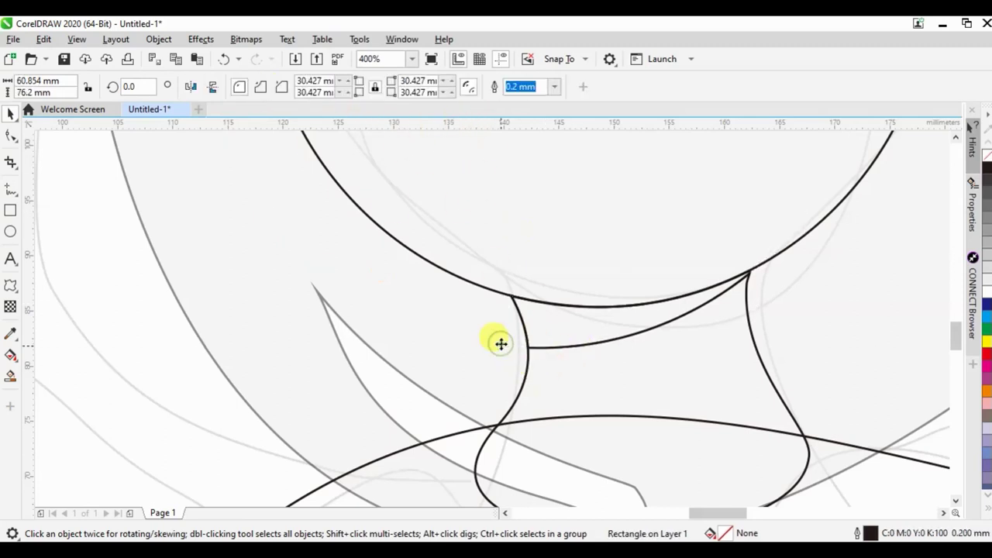
pyautogui.click(507, 343)
pyautogui.scroll(-1, 508, 343)
pyautogui.scroll(-1, 589, 345)
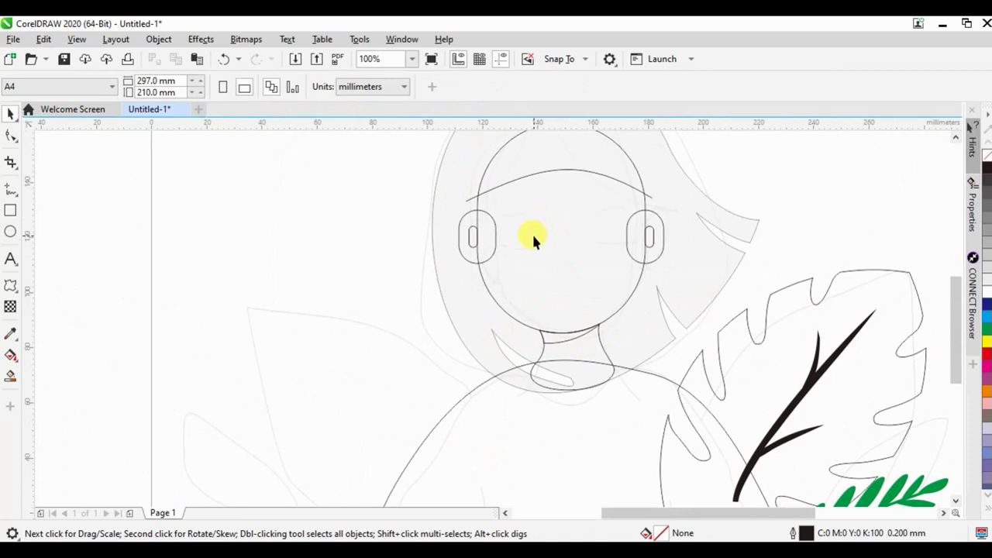
pyautogui.scroll(-1, 533, 237)
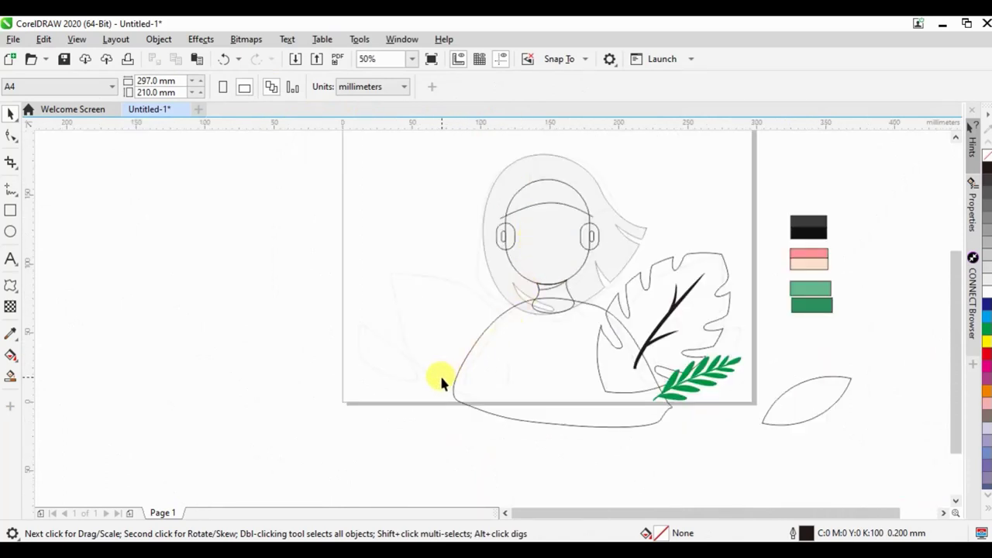
# Step: Fill a fern leaflet and the monstera leaf with light green sampled from the swatch
pyautogui.click(696, 279)
pyautogui.click(10, 334)
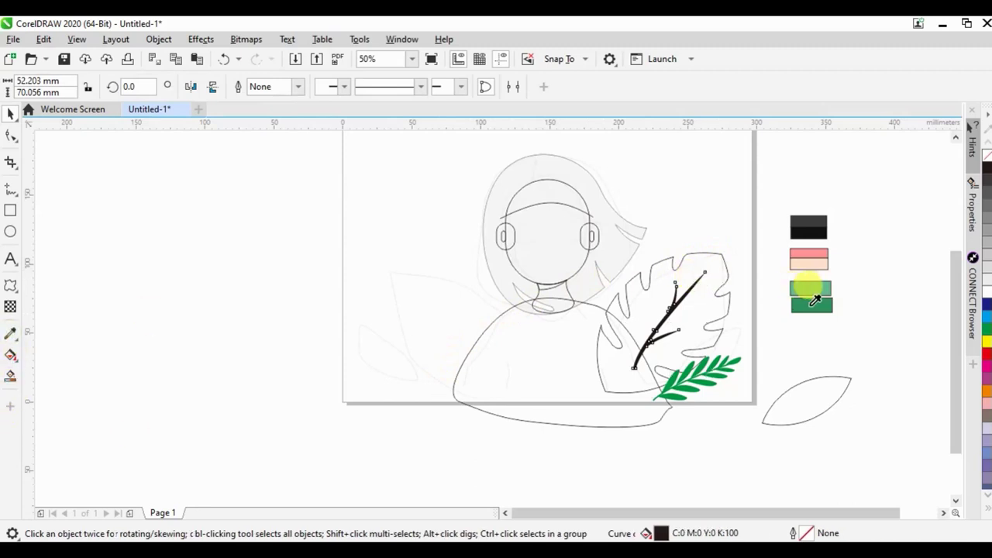
pyautogui.click(822, 289)
pyautogui.scroll(2, 711, 361)
pyautogui.click(624, 375)
pyautogui.scroll(-1, 635, 356)
pyautogui.click(640, 259)
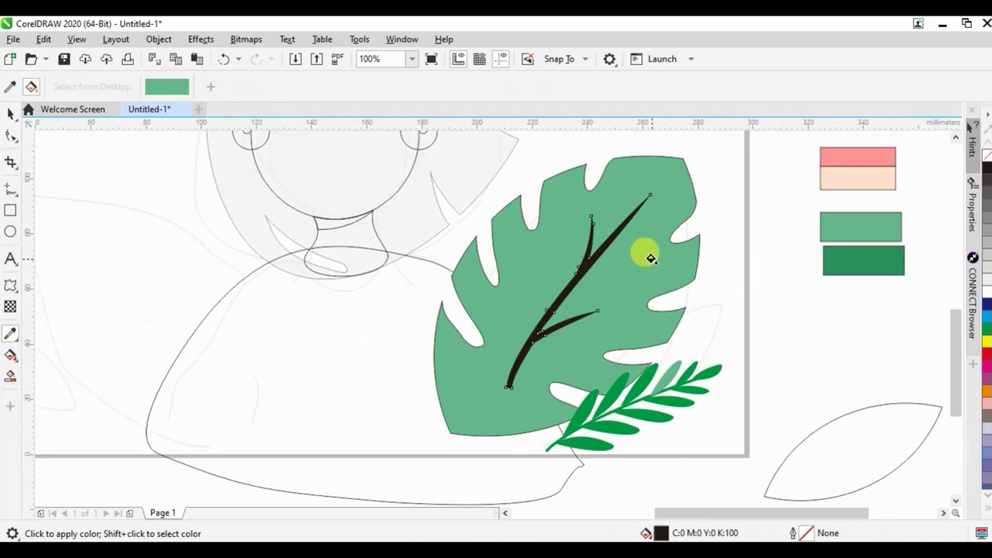
# Step: Recolour the monstera leaf with the sampled dark green and copy that swatch below it
pyautogui.click(10, 87)
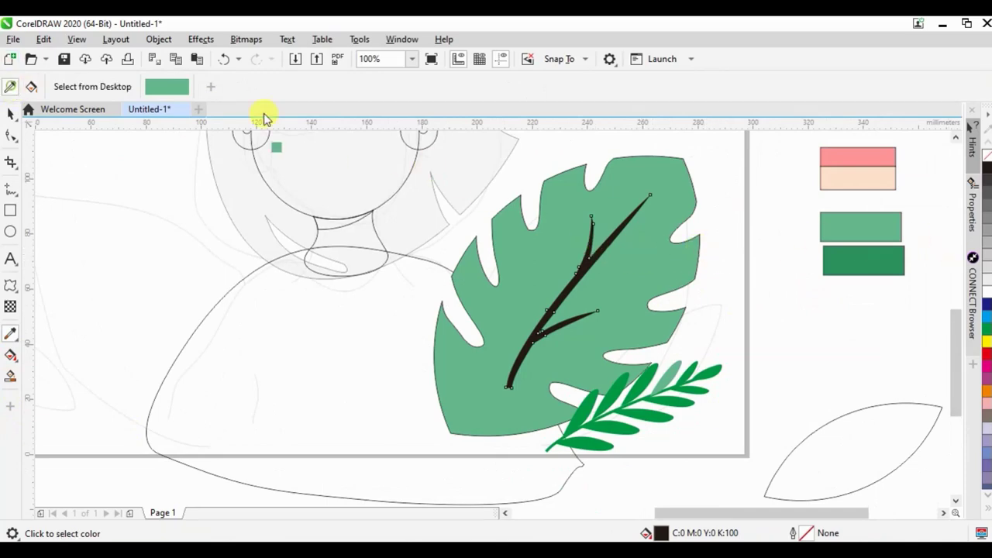
pyautogui.click(852, 252)
pyautogui.click(603, 298)
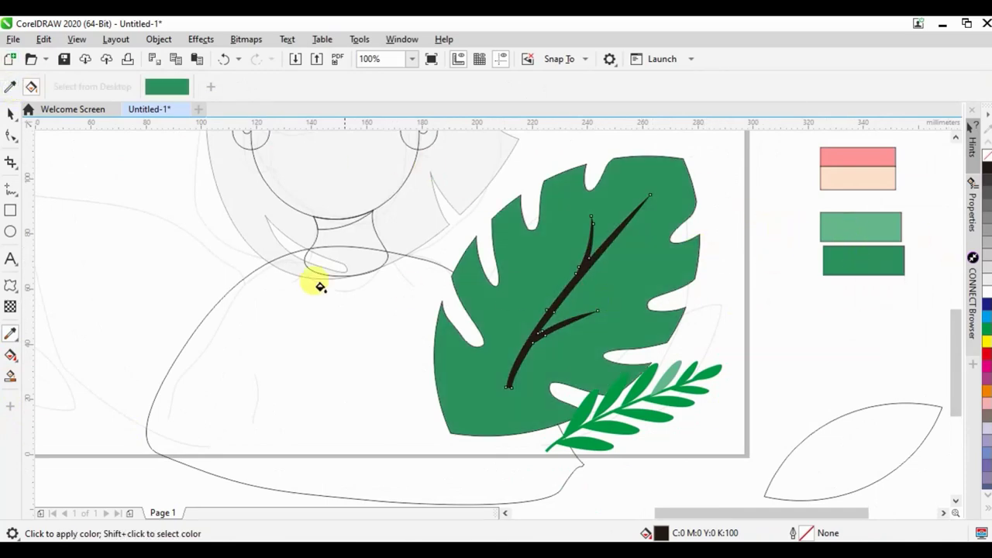
pyautogui.click(10, 355)
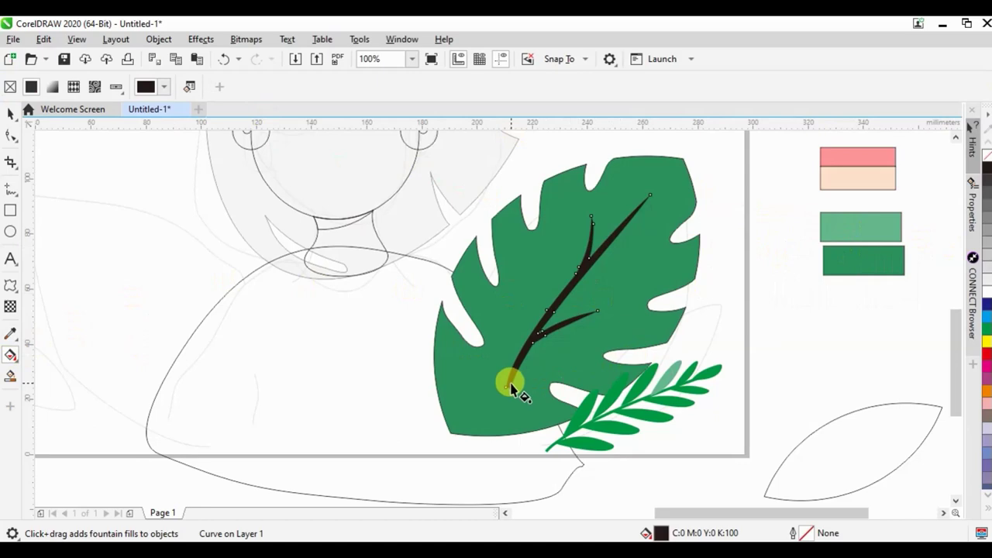
pyautogui.press('space')
pyautogui.moveTo(864, 259); pyautogui.dragTo(874, 310)
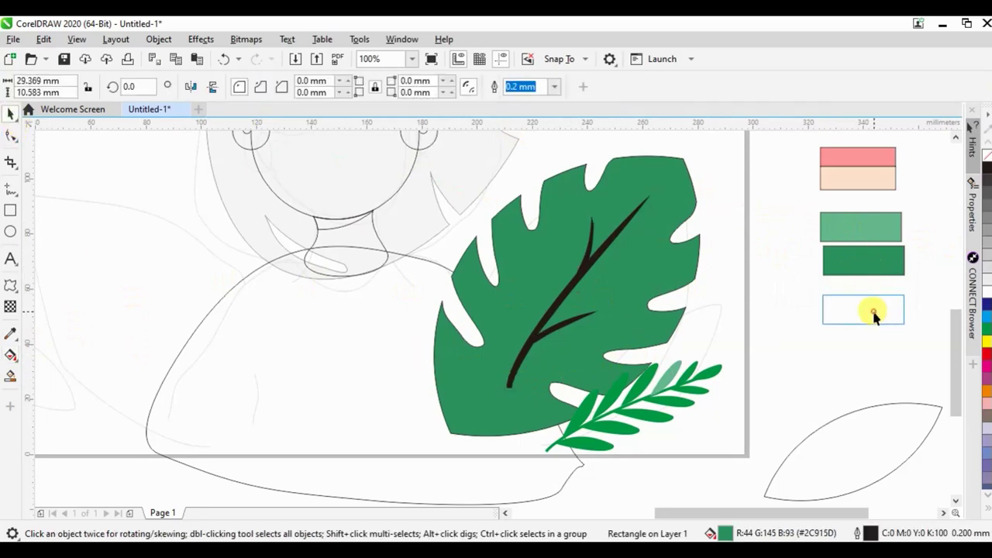
# Step: Duplicate the peach, dark green and black swatches to their right
pyautogui.scroll(-1, 735, 302)
pyautogui.scroll(2, 735, 302)
pyautogui.moveTo(655, 300); pyautogui.dragTo(748, 301)
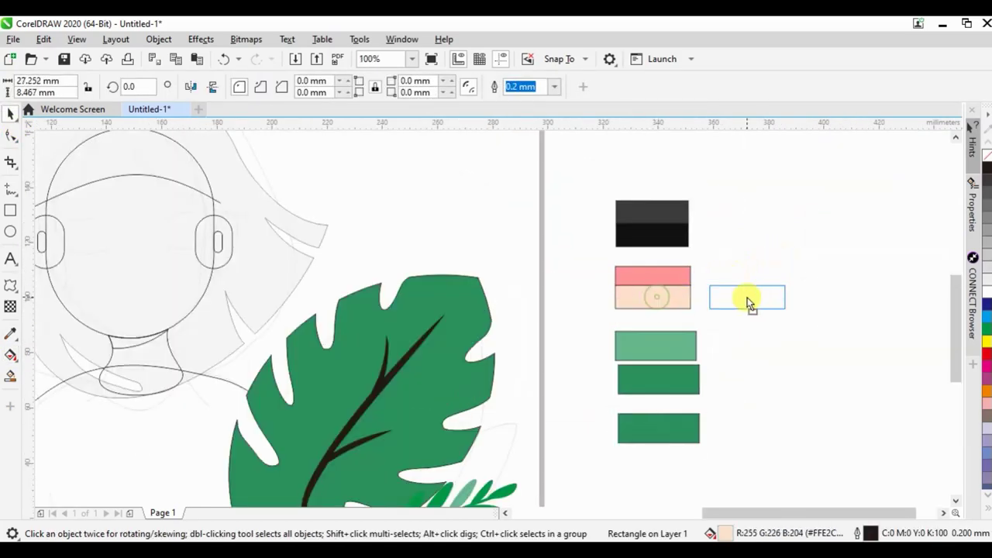
pyautogui.moveTo(689, 439)
pyautogui.mouseDown()
pyautogui.moveTo(795, 373)
pyautogui.moveTo(786, 378)
pyautogui.mouseUp()
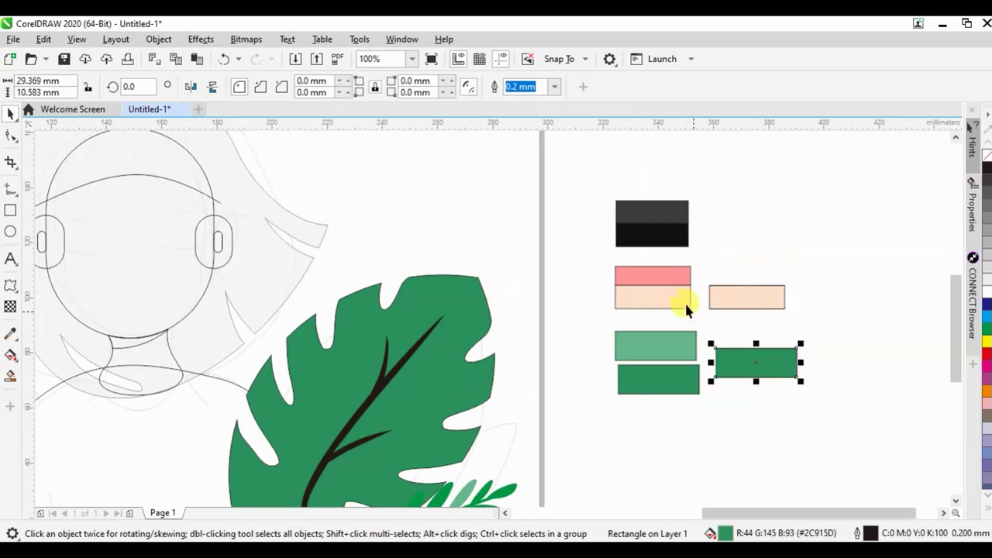
pyautogui.moveTo(657, 230)
pyautogui.mouseDown()
pyautogui.moveTo(745, 225)
pyautogui.moveTo(748, 235)
pyautogui.mouseUp()
# Step: Give the black swatch copy a gradient fill using dark grey sampled from the black swatch
pyautogui.click(10, 355)
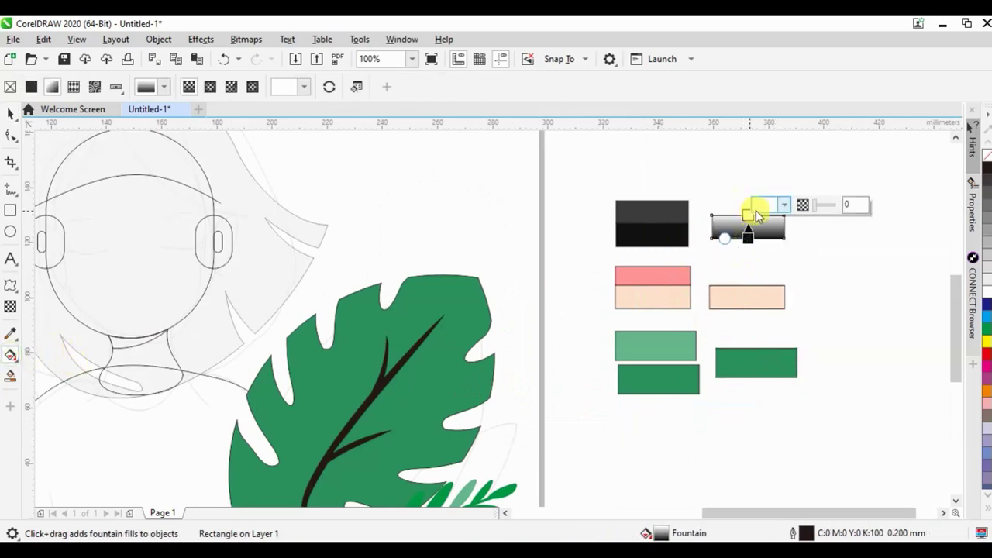
pyautogui.click(785, 204)
pyautogui.click(785, 205)
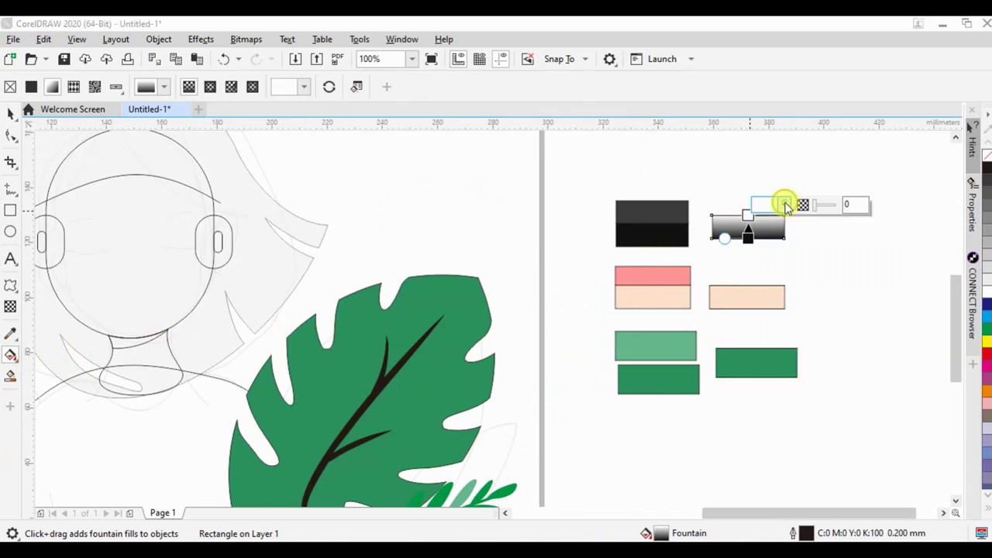
pyautogui.click(786, 205)
pyautogui.click(892, 418)
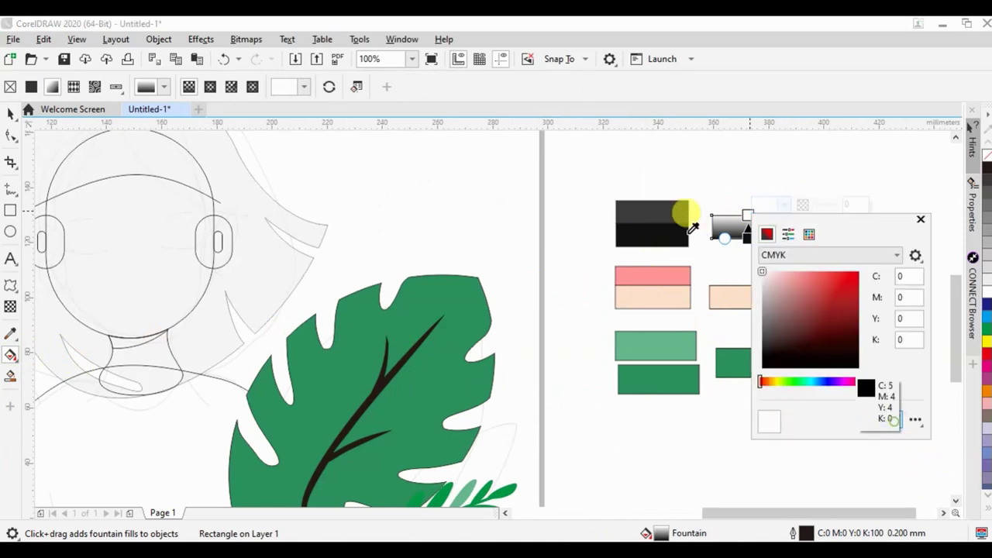
pyautogui.click(673, 220)
# Step: Apply a pink-to-peach gradient across the peach swatch copy
pyautogui.click(733, 299)
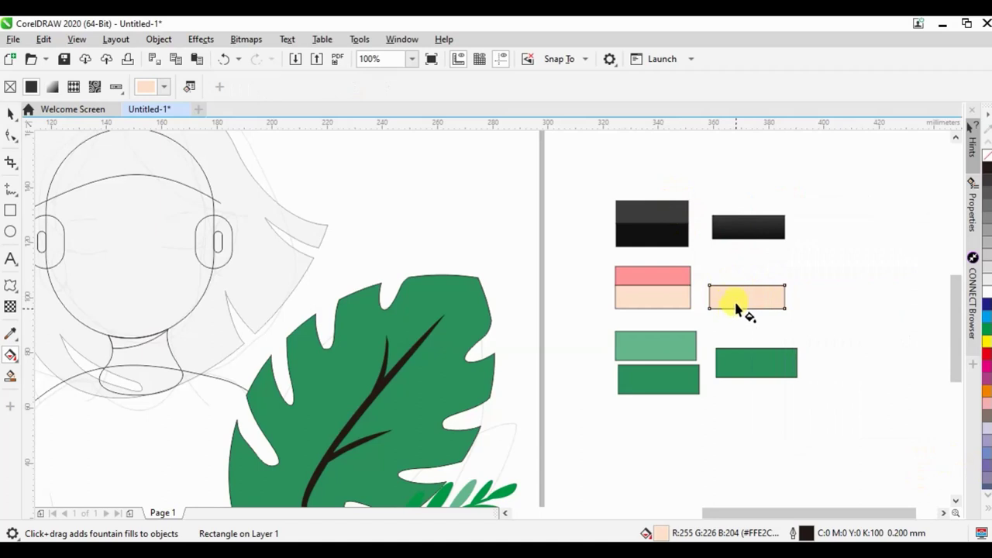
pyautogui.moveTo(736, 308); pyautogui.dragTo(729, 263)
pyautogui.click(762, 253)
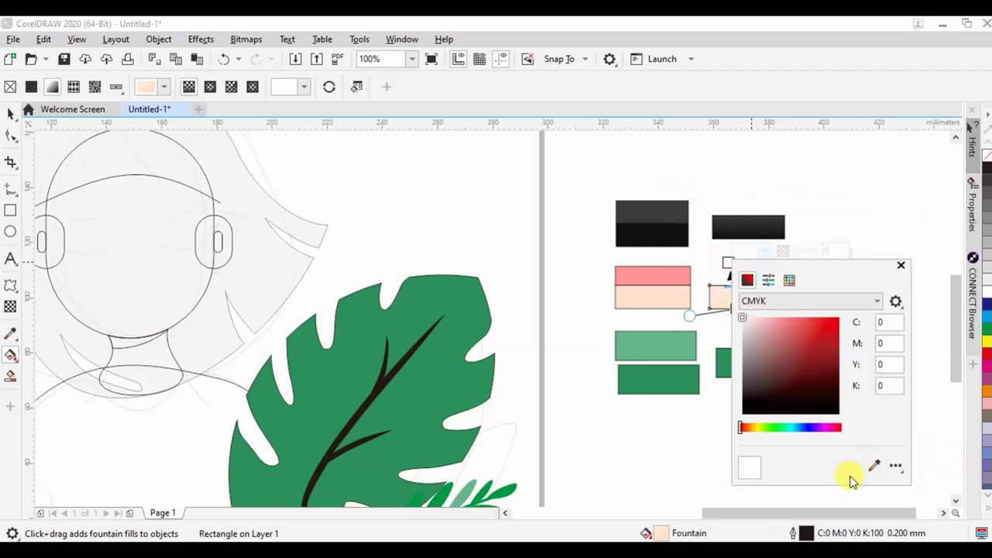
pyautogui.click(640, 273)
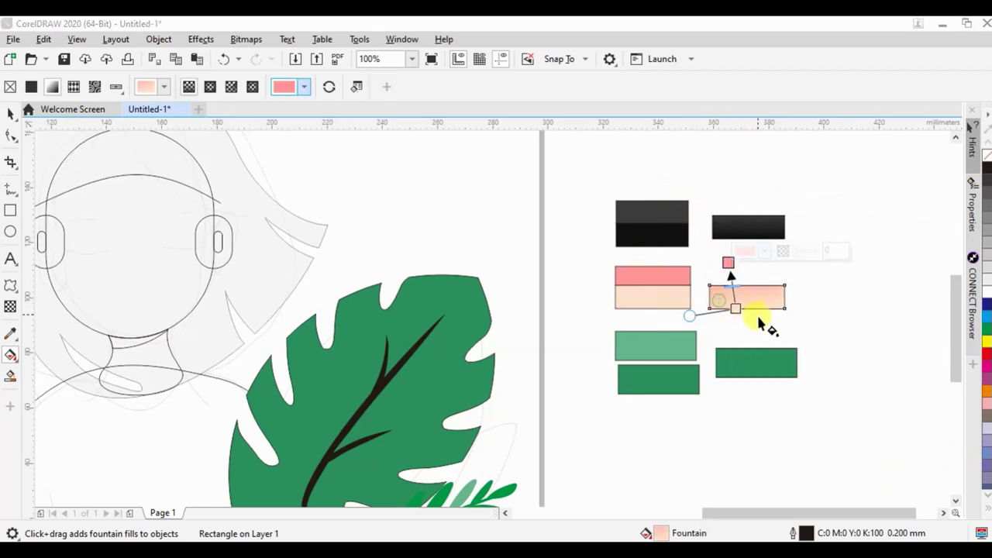
pyautogui.moveTo(728, 263)
pyautogui.mouseDown()
pyautogui.moveTo(755, 314)
pyautogui.moveTo(759, 286)
pyautogui.mouseUp()
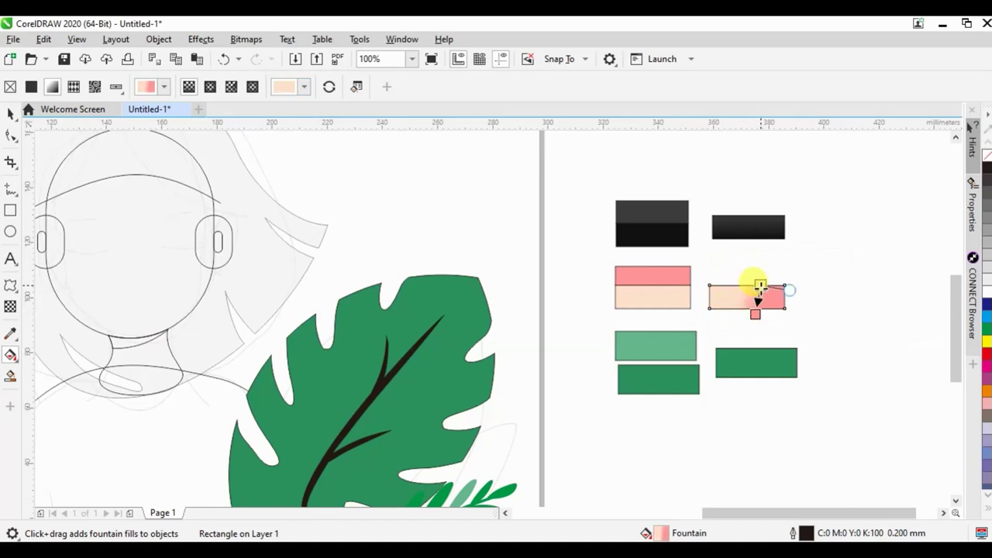
# Step: Apply a vertical light-to-dark green gradient to the green swatch copy
pyautogui.click(751, 365)
pyautogui.moveTo(750, 384); pyautogui.dragTo(746, 349)
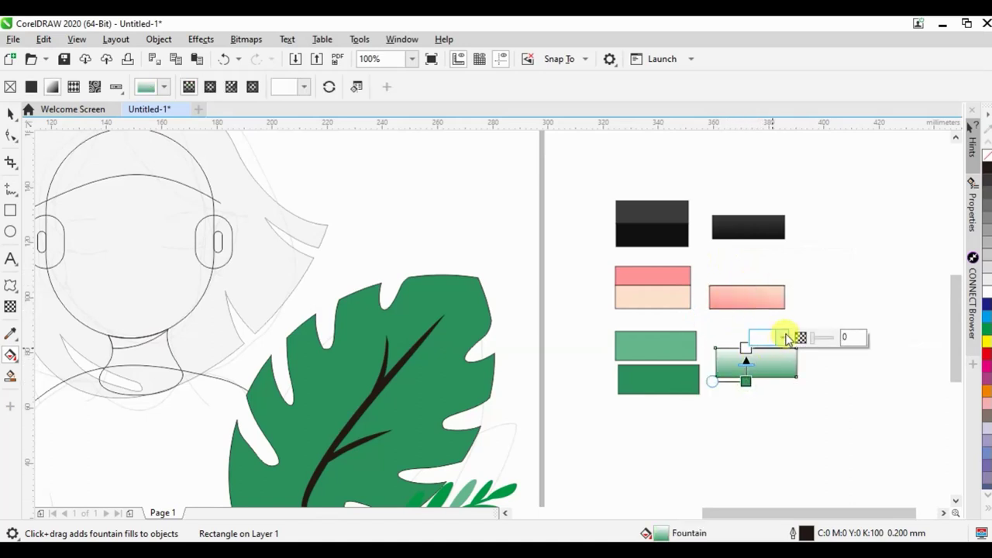
pyautogui.click(781, 337)
pyautogui.click(891, 309)
pyautogui.click(655, 352)
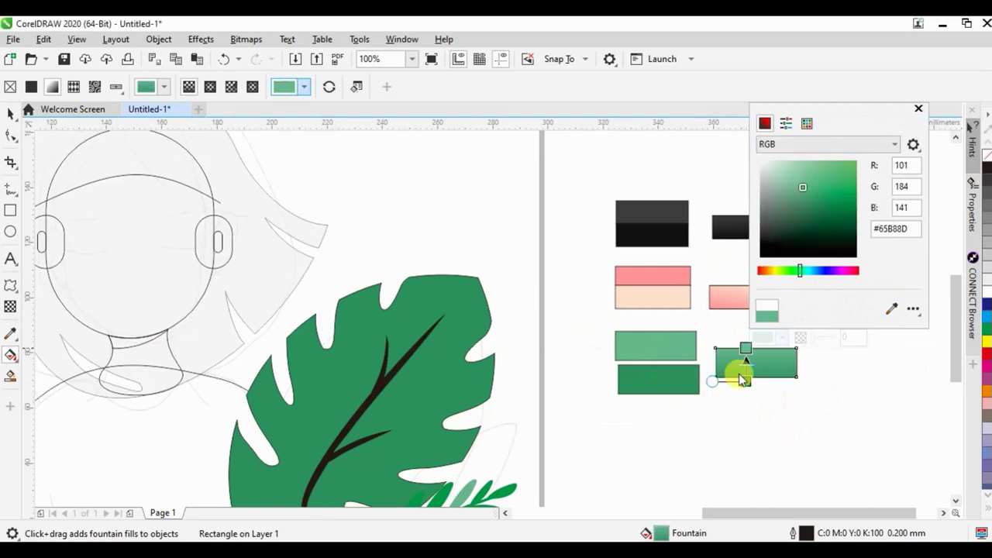
pyautogui.click(11, 116)
pyautogui.click(552, 154)
pyautogui.scroll(-2, 773, 353)
# Step: Place a horizontally mirrored copy of the monstera leaf and fern on the girl's left side
pyautogui.click(620, 377)
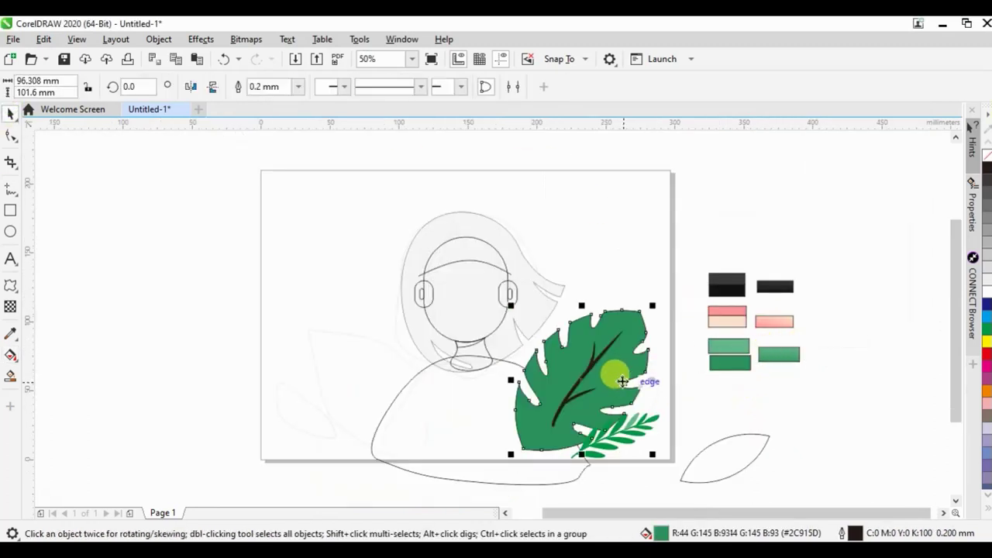
pyautogui.moveTo(502, 460); pyautogui.dragTo(503, 461)
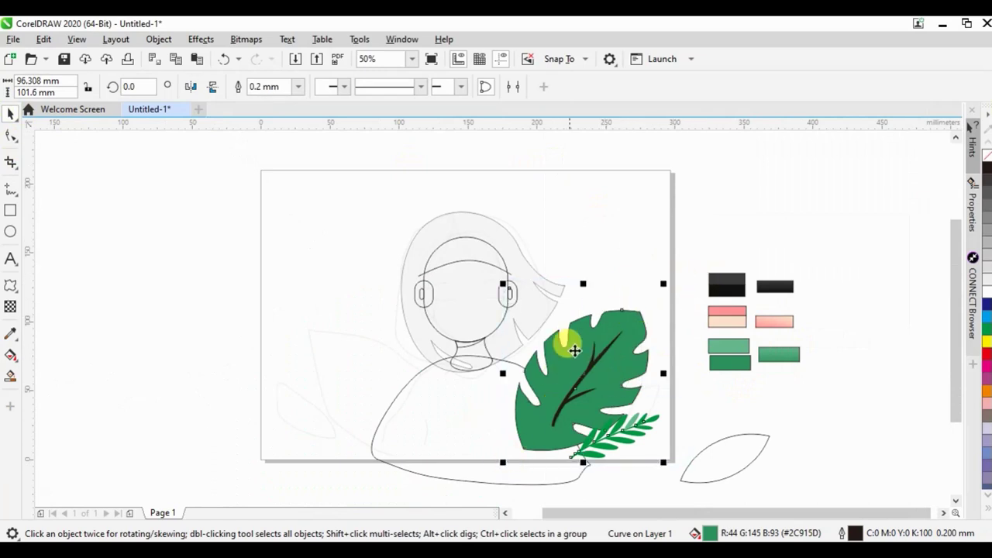
pyautogui.click(655, 444)
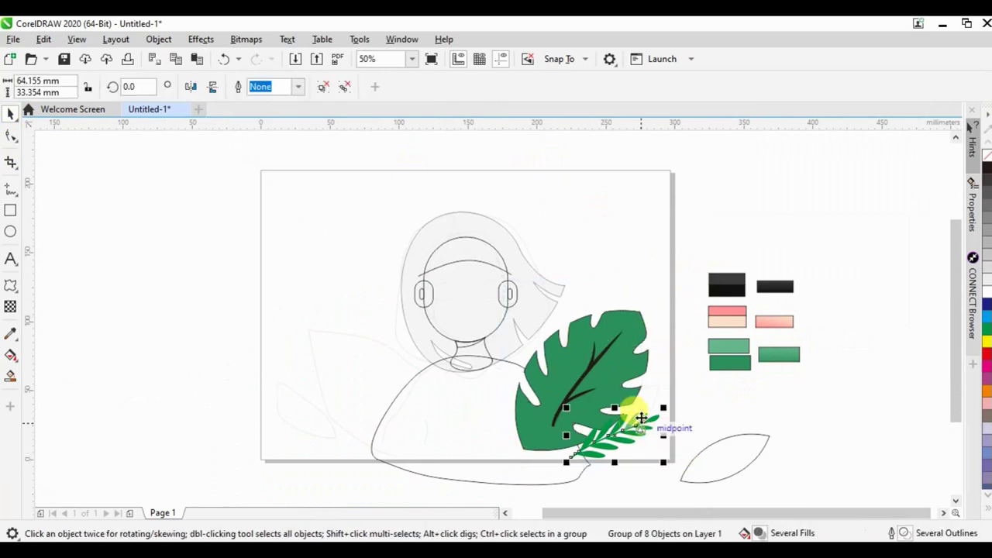
pyautogui.keyDown('shift'); pyautogui.click(624, 348); pyautogui.keyUp('shift')
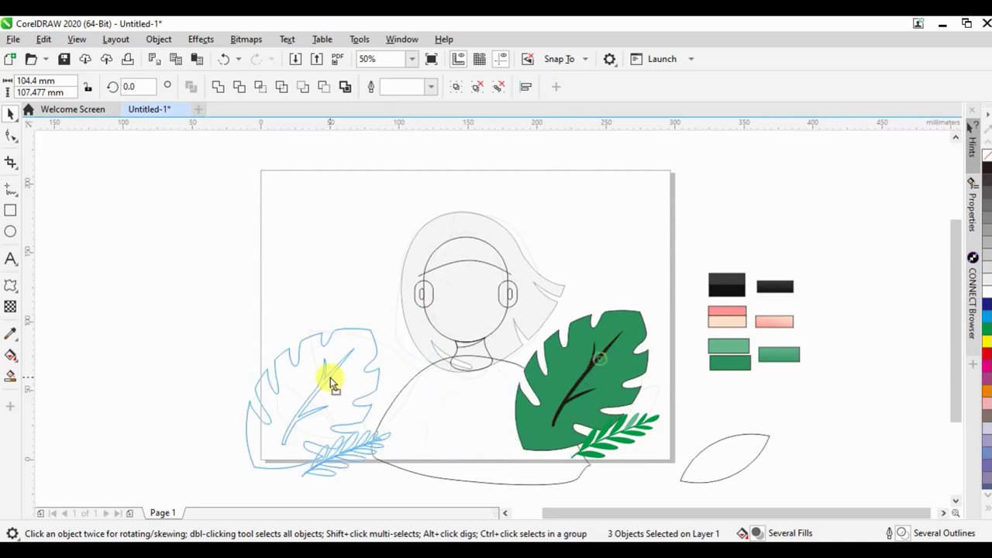
pyautogui.moveTo(612, 348); pyautogui.dragTo(344, 366)
pyautogui.hotkey('ctrl', 'g')
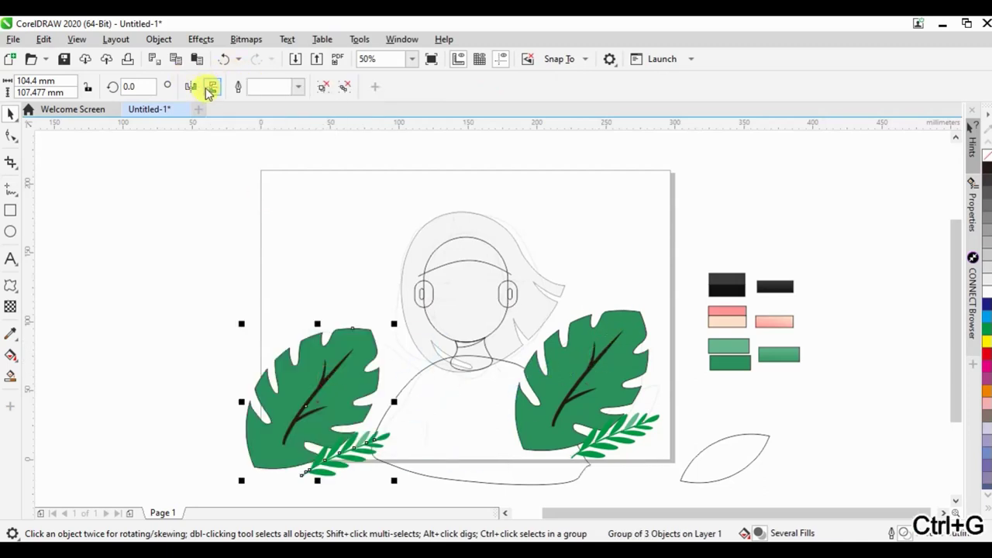
pyautogui.click(198, 88)
pyautogui.hotkey('ctrl', 'u')
pyautogui.moveTo(306, 333); pyautogui.dragTo(360, 349)
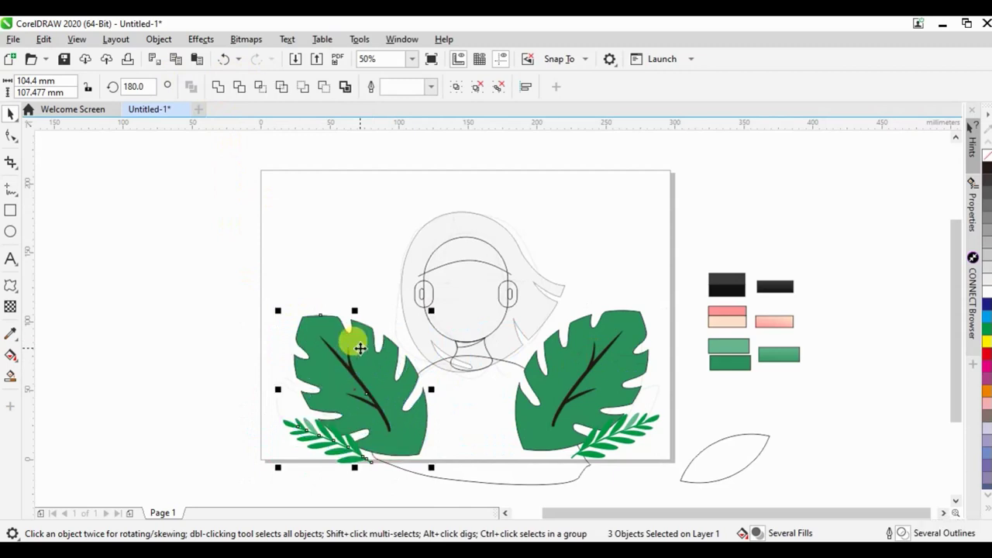
# Step: Bring the girl's body outline in front of the leaves and fill it white
pyautogui.click(503, 463)
pyautogui.hotkey('ctrl', 'Home')
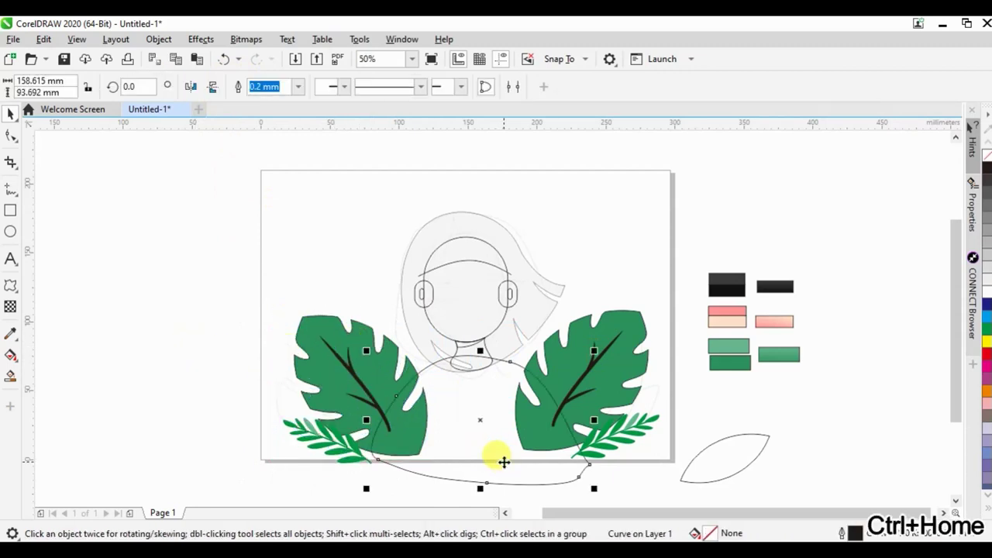
pyautogui.click(481, 428)
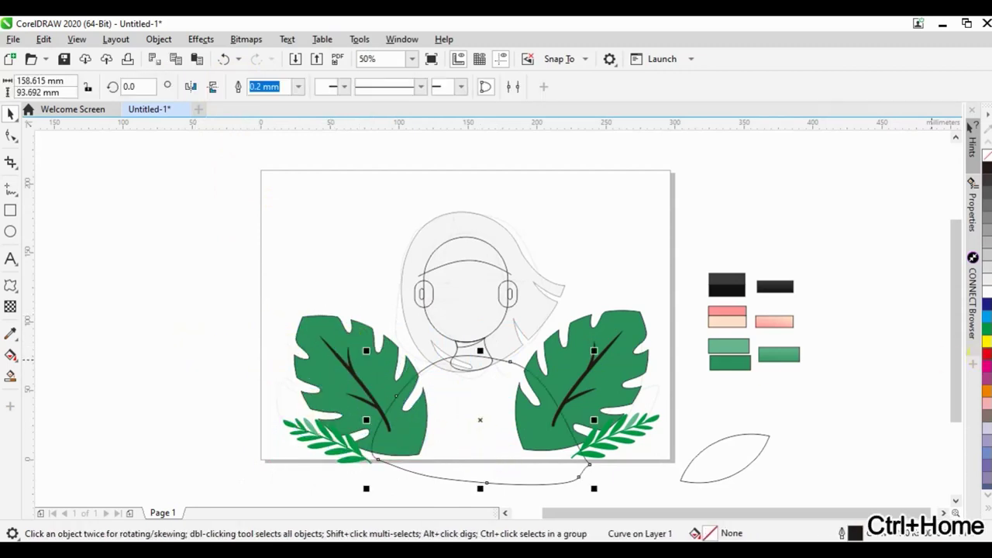
pyautogui.click(987, 298)
pyautogui.click(555, 203)
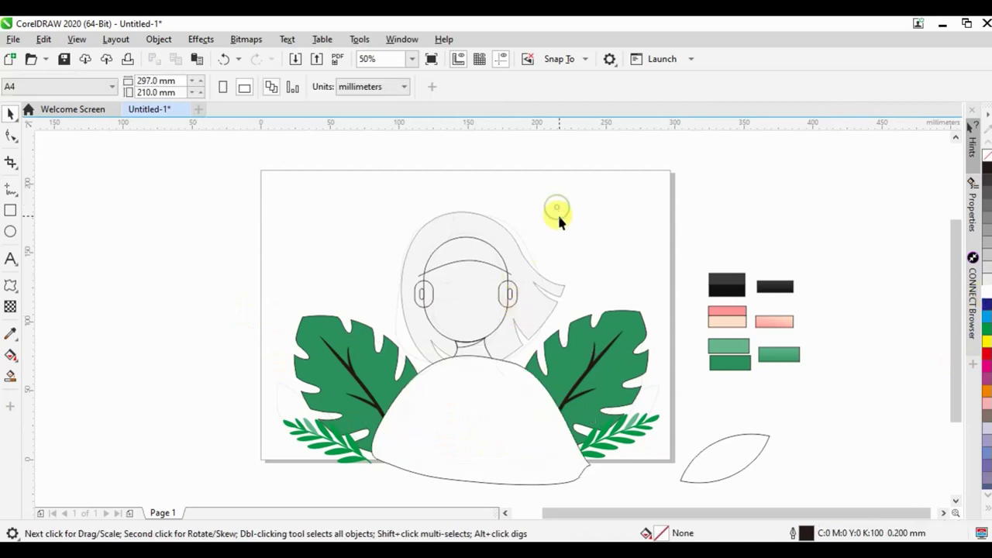
pyautogui.scroll(2, 474, 218)
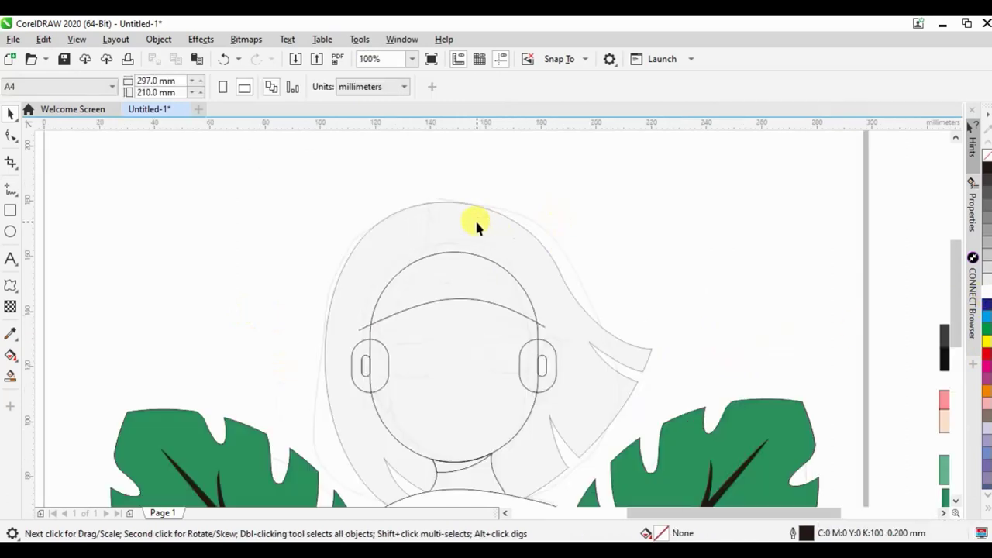
# Step: Draw a circle around the girl's head
pyautogui.click(11, 232)
pyautogui.moveTo(347, 218); pyautogui.dragTo(563, 432)
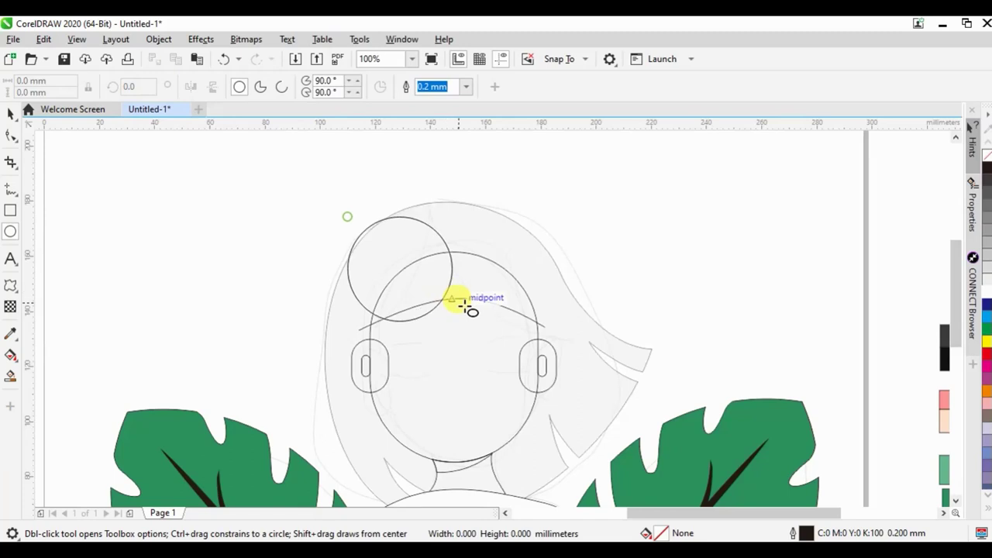
pyautogui.click(10, 114)
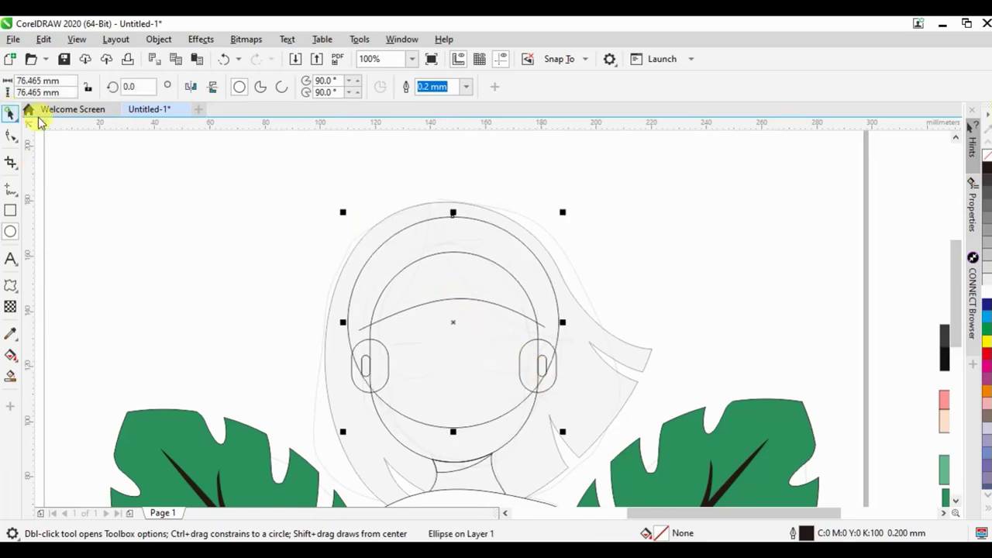
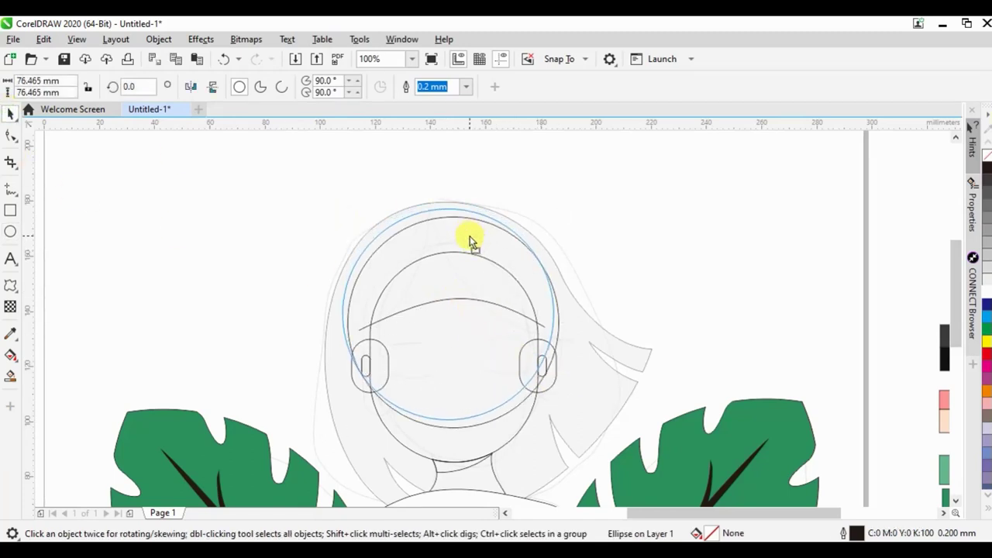
# Step: Trim the two overlapping circles into a crescent headband arc
pyautogui.moveTo(469, 237); pyautogui.dragTo(468, 248)
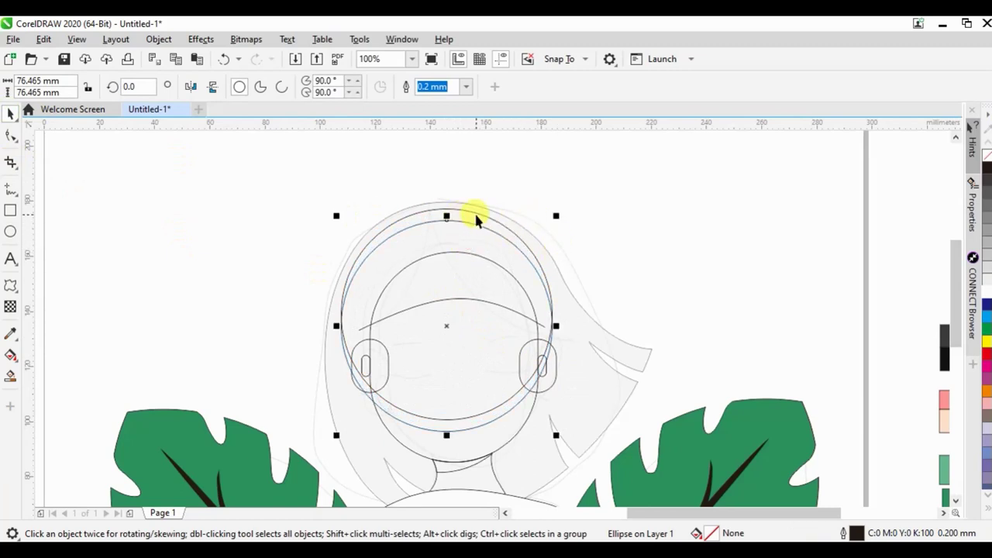
pyautogui.keyDown('shift'); pyautogui.click(476, 215); pyautogui.keyUp('shift')
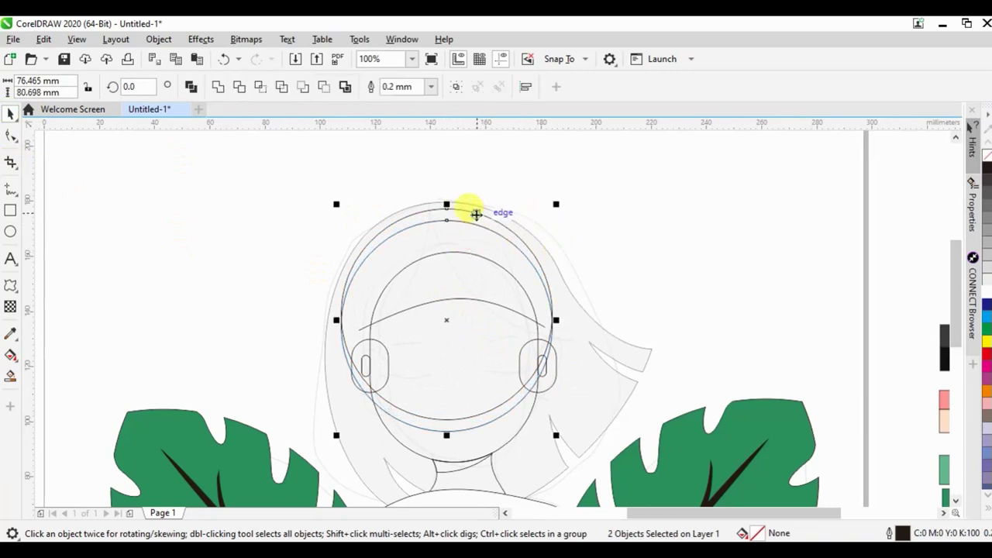
pyautogui.click(325, 87)
pyautogui.scroll(1, 465, 223)
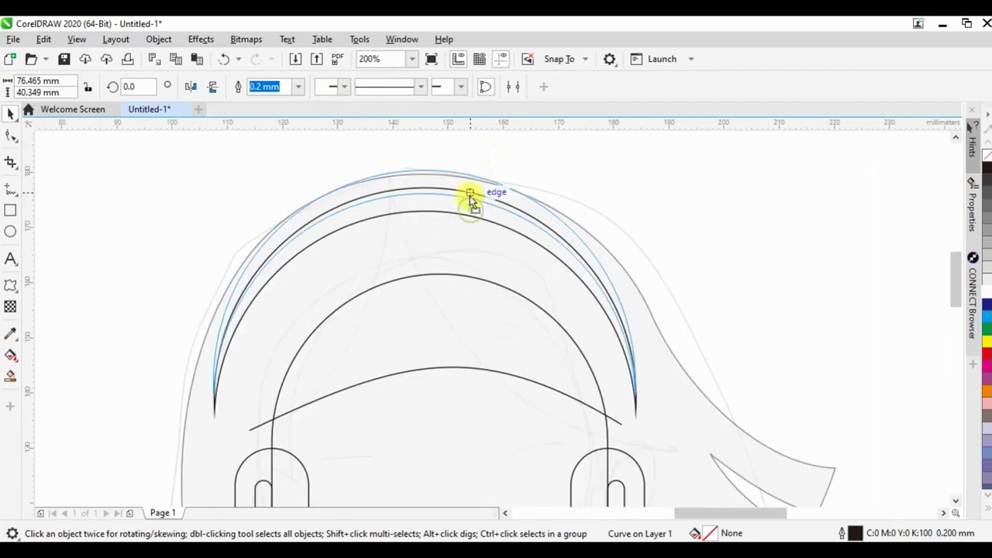
# Step: Move the headband arc over the head and stretch it slightly wider
pyautogui.moveTo(471, 199); pyautogui.dragTo(472, 199)
pyautogui.moveTo(638, 279); pyautogui.dragTo(649, 279)
pyautogui.scroll(-2, 650, 279)
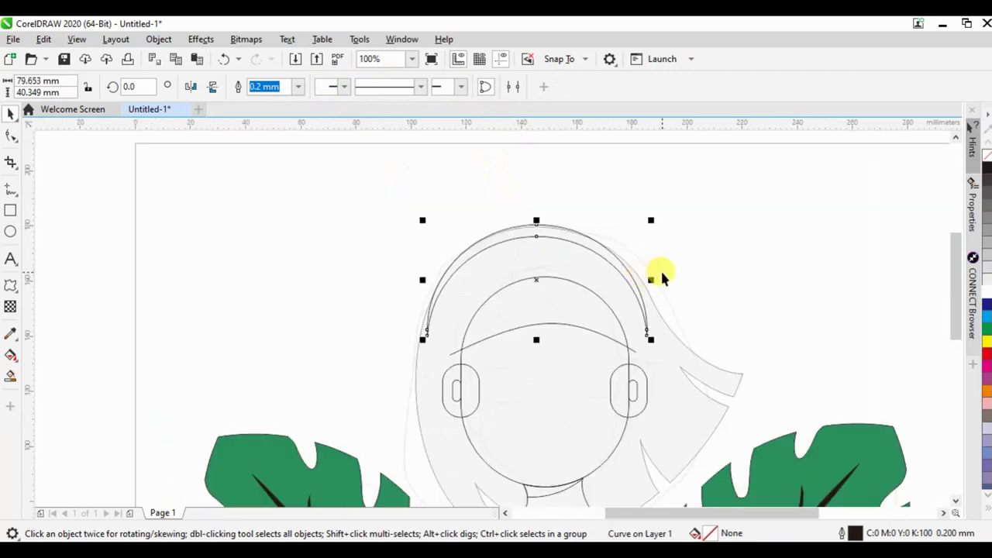
pyautogui.scroll(-1, 661, 279)
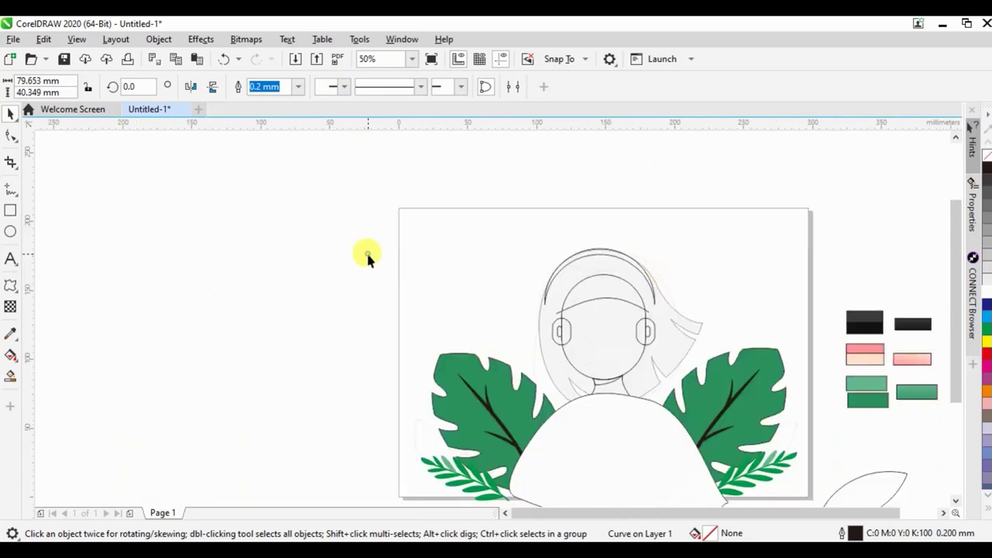
pyautogui.click(366, 250)
pyautogui.scroll(-1, 366, 251)
pyautogui.scroll(1, 476, 283)
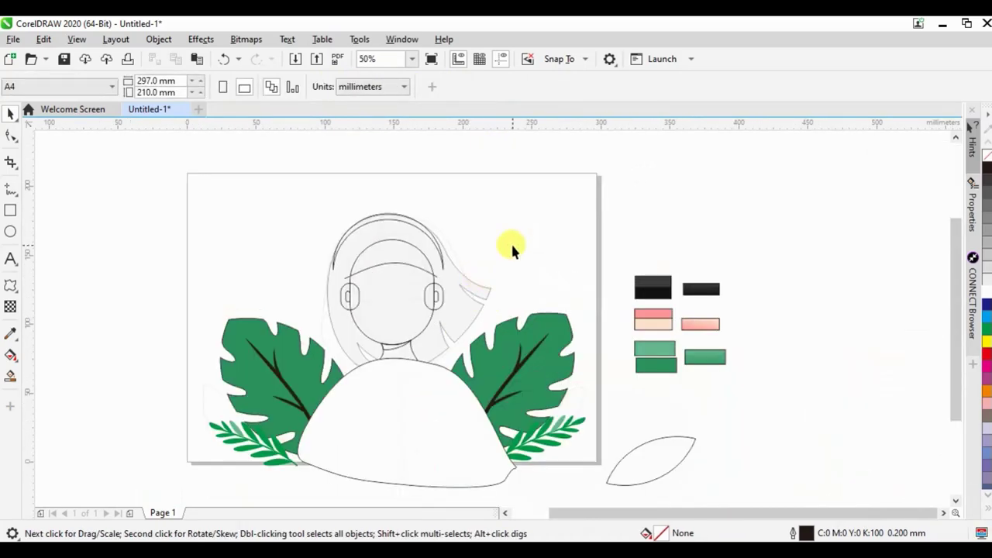
pyautogui.scroll(1, 406, 291)
pyautogui.scroll(1, 331, 296)
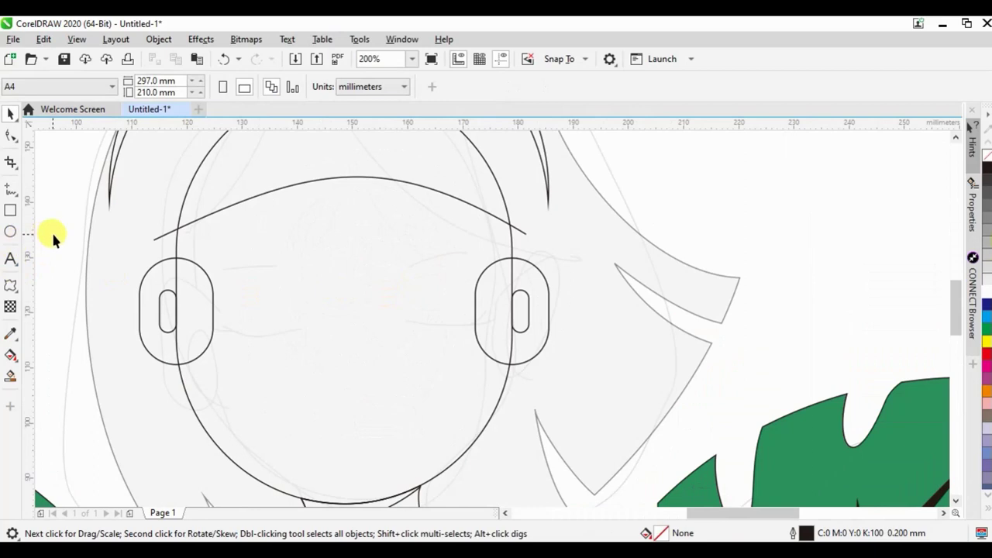
pyautogui.scroll(-1, 431, 377)
pyautogui.scroll(1, 358, 221)
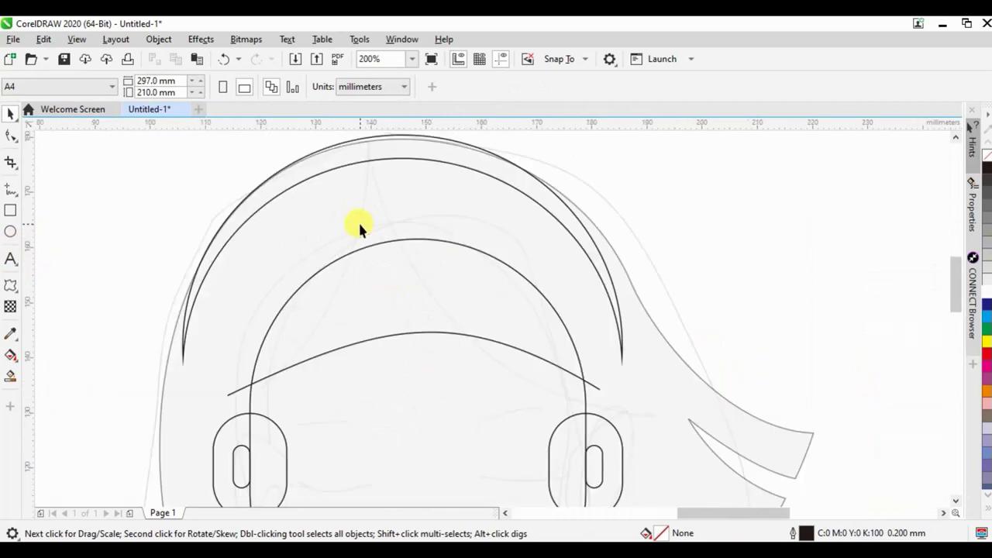
pyautogui.click(10, 211)
# Step: Draw a small rectangle beside the drawing
pyautogui.scroll(-1, 401, 261)
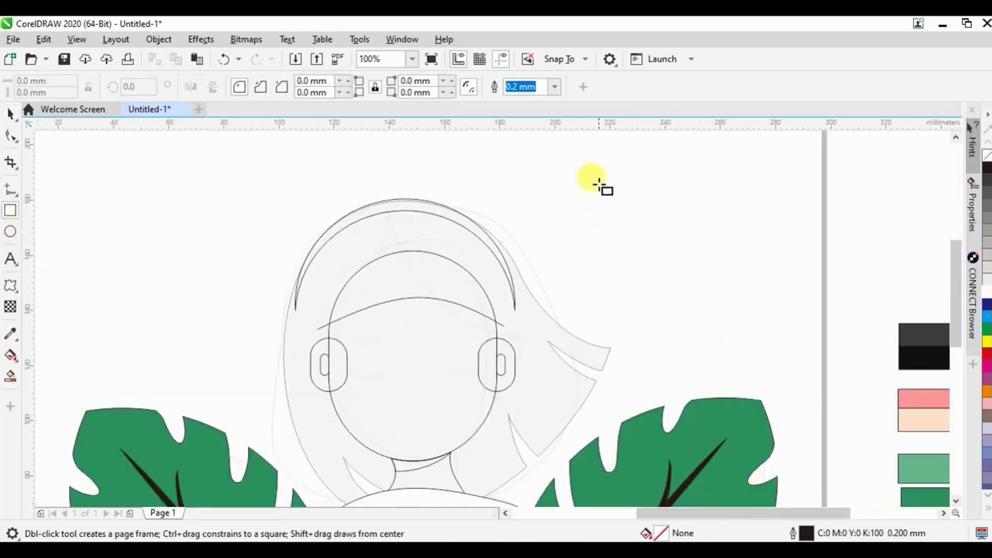
pyautogui.moveTo(597, 183); pyautogui.dragTo(627, 221)
pyautogui.scroll(1, 625, 217)
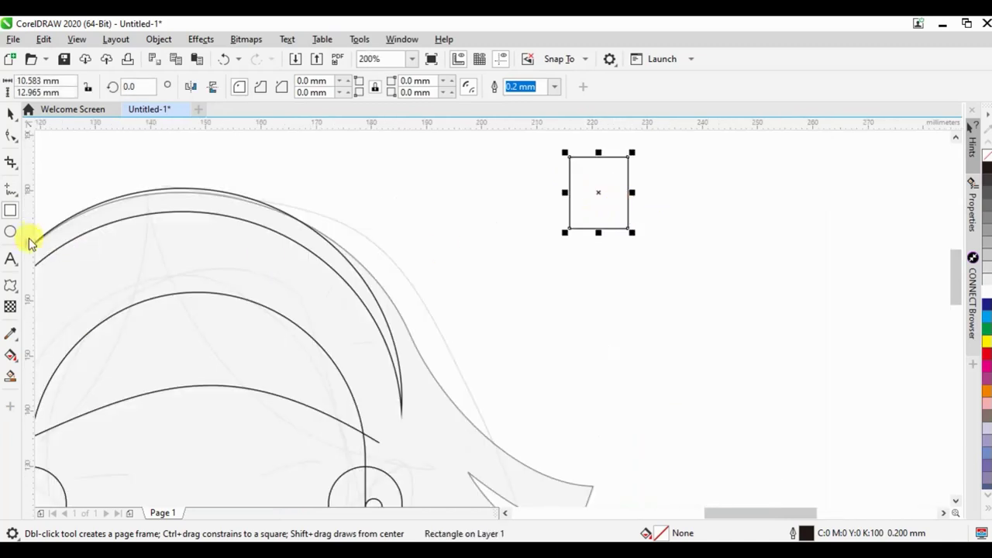
# Step: Draw a large circle and a smaller overlapping circle below it, and select both
pyautogui.click(11, 232)
pyautogui.click(571, 249)
pyautogui.moveTo(571, 249); pyautogui.dragTo(629, 305)
pyautogui.scroll(1, 599, 235)
pyautogui.moveTo(572, 235); pyautogui.dragTo(630, 292)
pyautogui.click(10, 113)
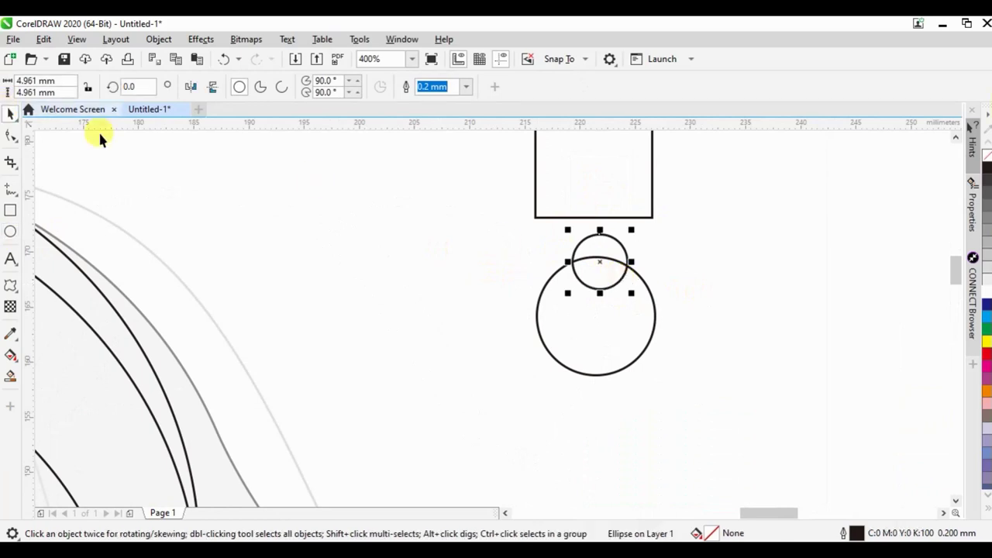
pyautogui.keyDown('shift'); pyautogui.click(536, 317); pyautogui.keyUp('shift')
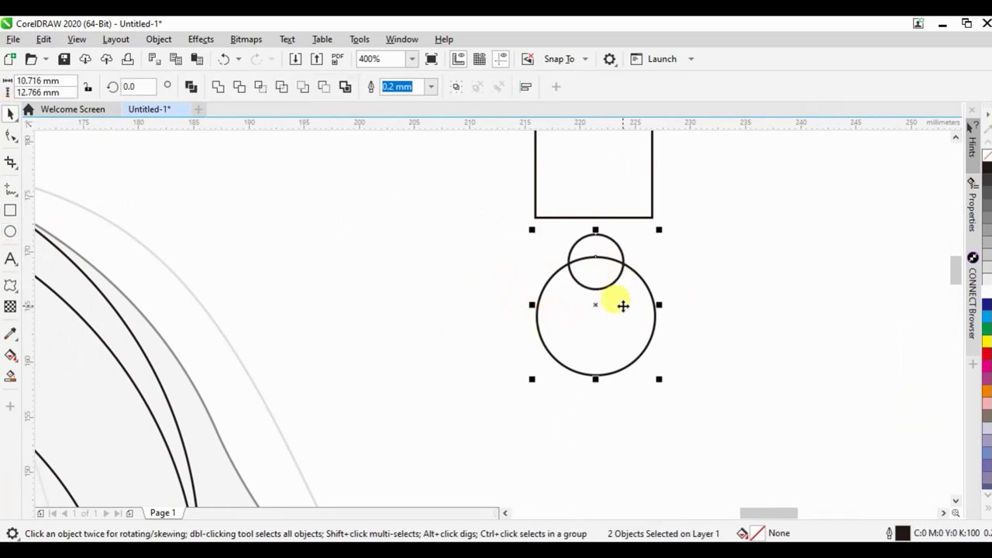
pyautogui.hotkey('alt', 'F7')
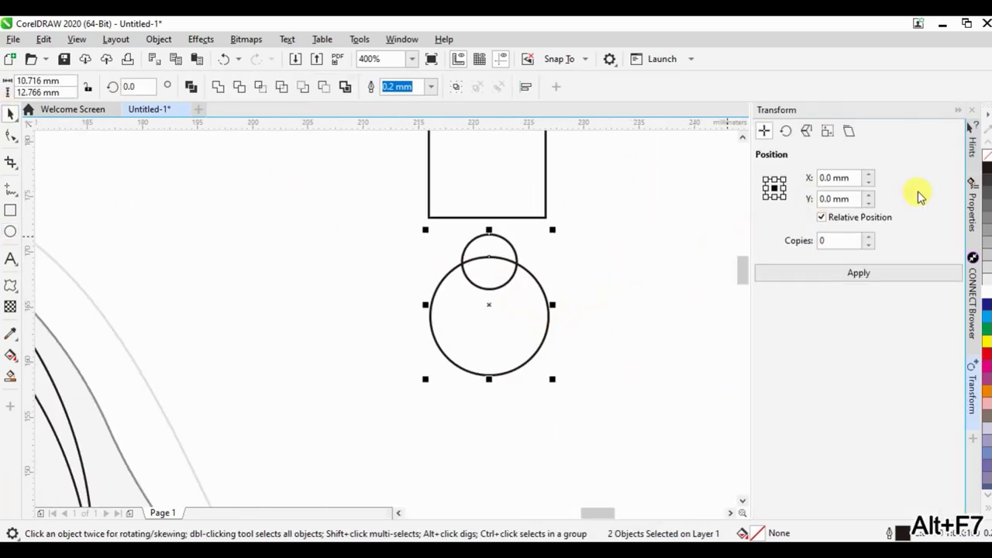
# Step: Rotate the circle pair by 45° with 1 copy, repeating to build a ring
pyautogui.click(785, 131)
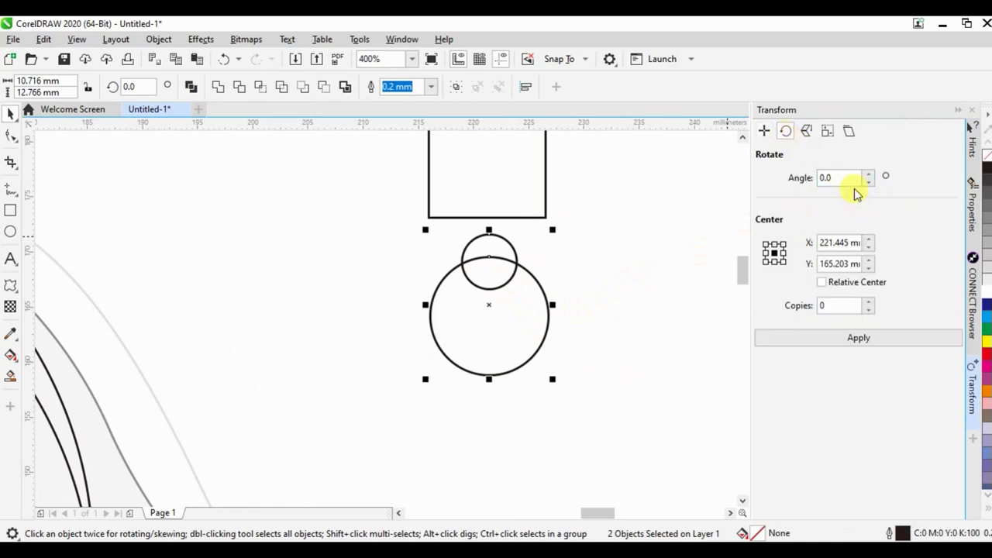
pyautogui.write('45')
pyautogui.press('Return')
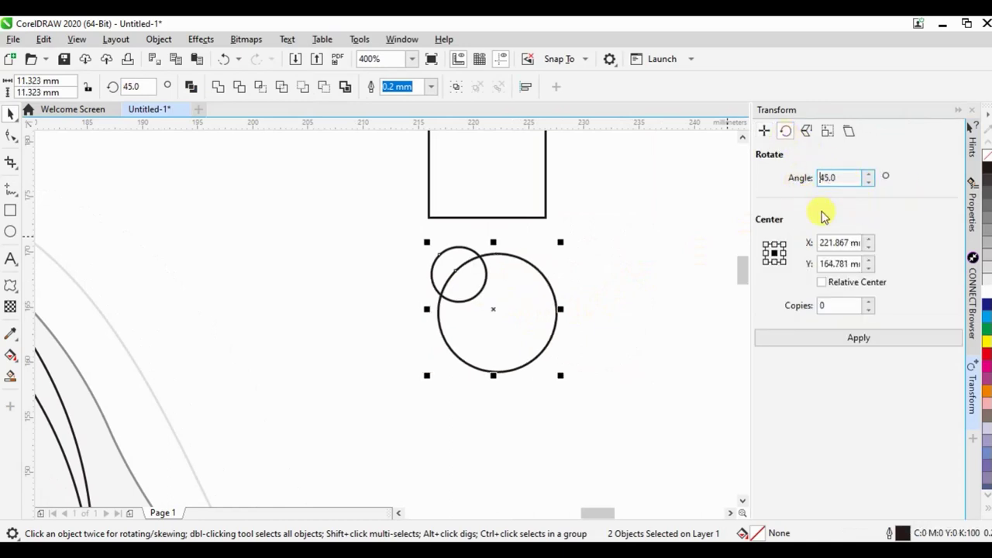
pyautogui.click(868, 303)
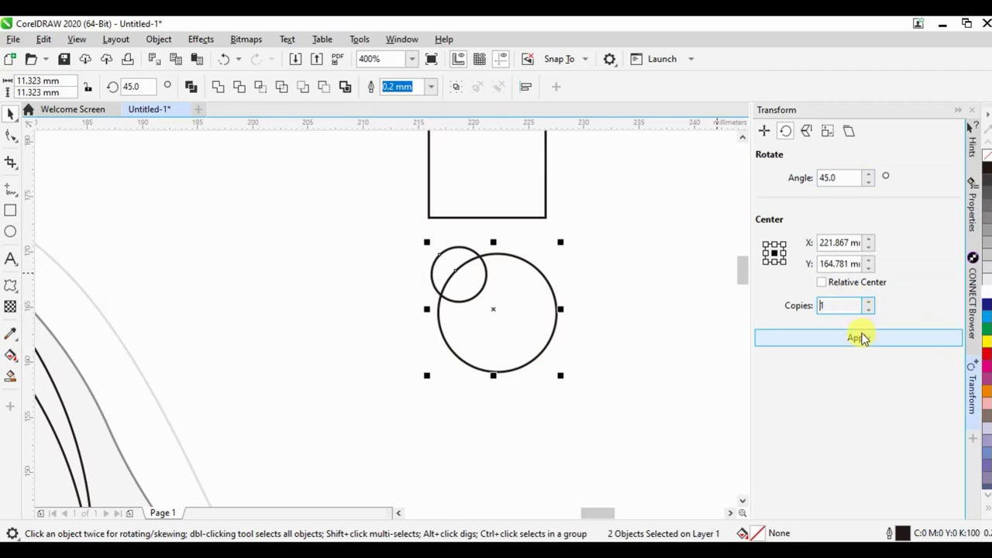
pyautogui.click(859, 338)
pyautogui.click(858, 339)
pyautogui.click(859, 339)
pyautogui.click(859, 338)
pyautogui.click(858, 339)
pyautogui.click(859, 339)
# Step: Delete the leftover large circle and select all eight rosette circles
pyautogui.click(498, 315)
pyautogui.click(476, 310)
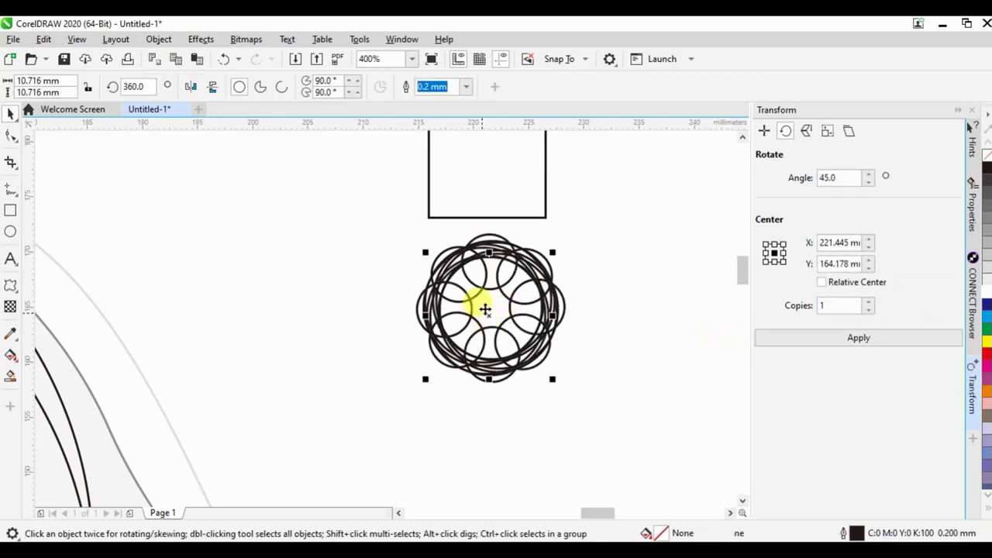
pyautogui.click(487, 312)
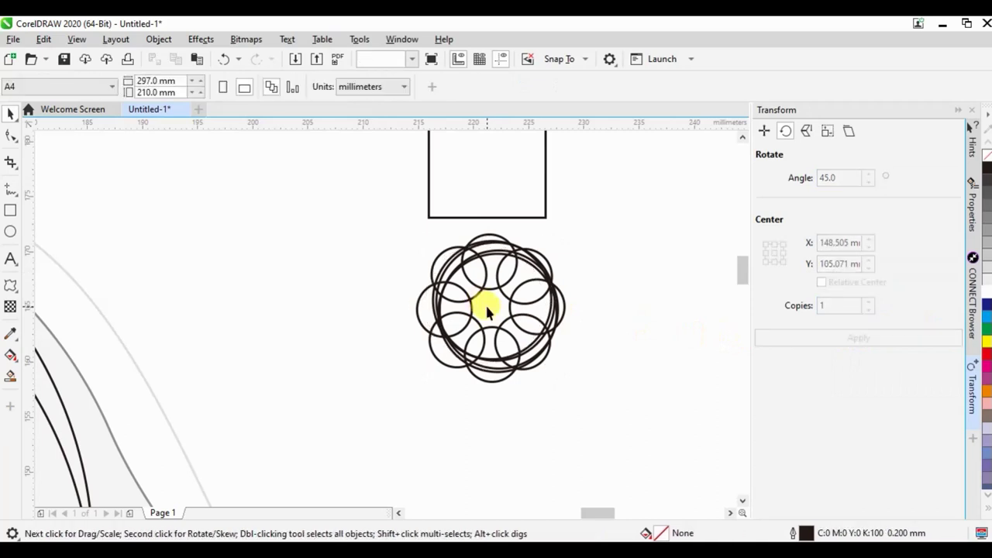
pyautogui.click(542, 283)
pyautogui.press('Delete')
pyautogui.moveTo(422, 381); pyautogui.dragTo(423, 380)
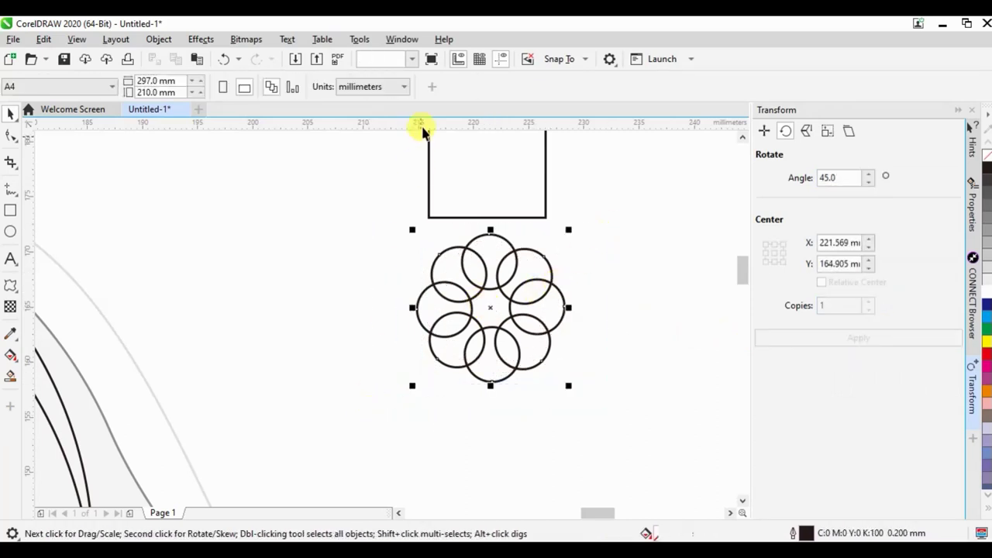
# Step: Draw a centre circle, weld it with the rosette, and fill the flower grey
pyautogui.click(10, 231)
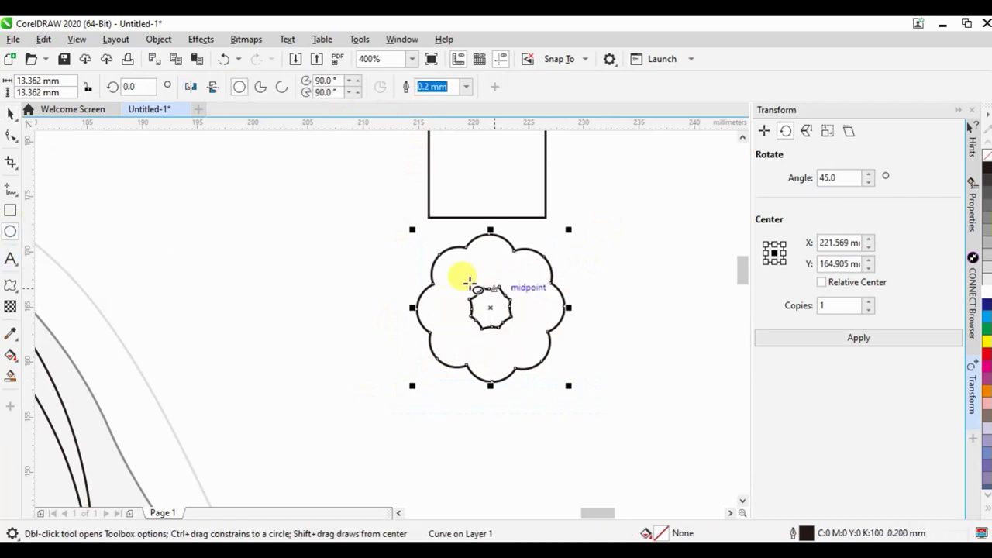
pyautogui.moveTo(488, 303); pyautogui.dragTo(524, 338)
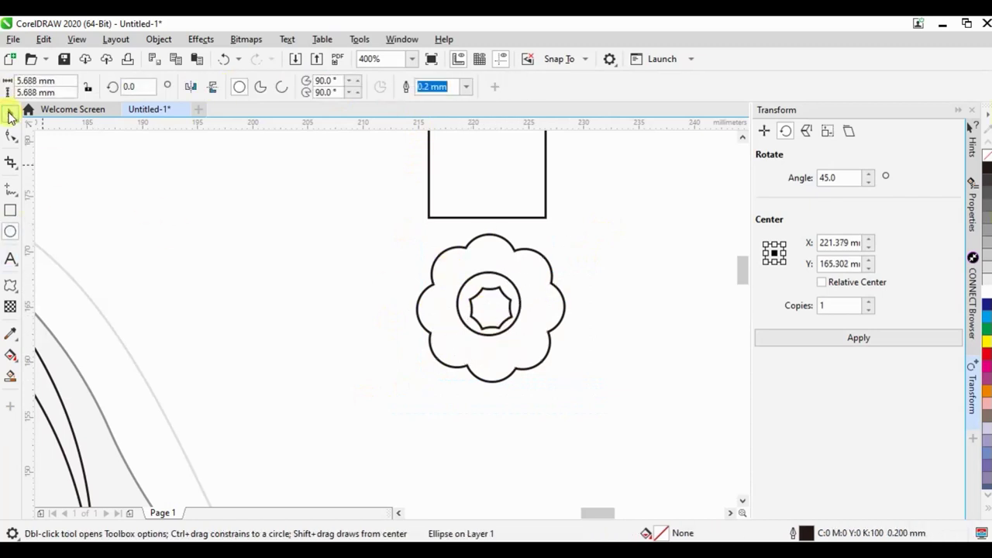
pyautogui.click(10, 115)
pyautogui.keyDown('shift'); pyautogui.click(553, 288); pyautogui.keyUp('shift')
pyautogui.click(346, 86)
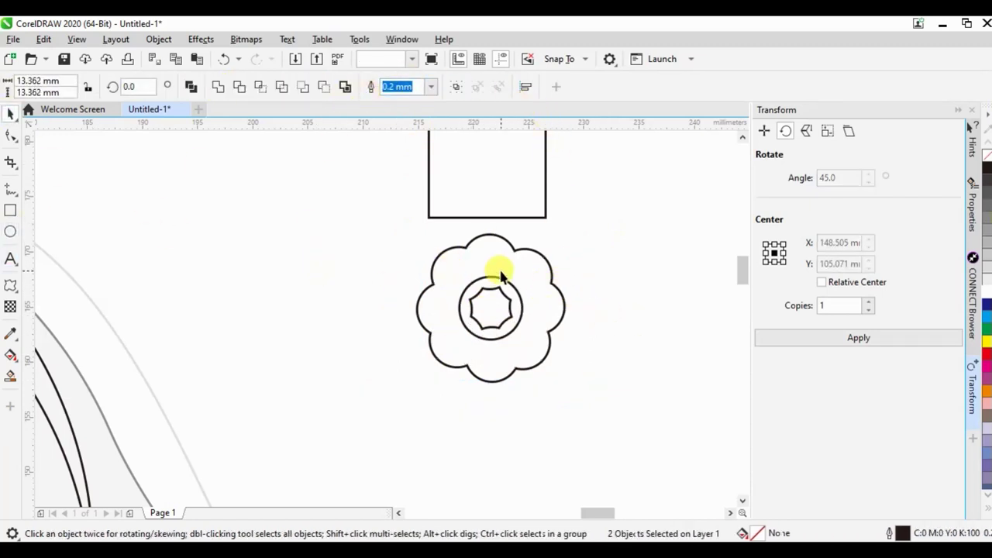
pyautogui.click(987, 225)
pyautogui.press('Escape')
pyautogui.scroll(-1, 470, 361)
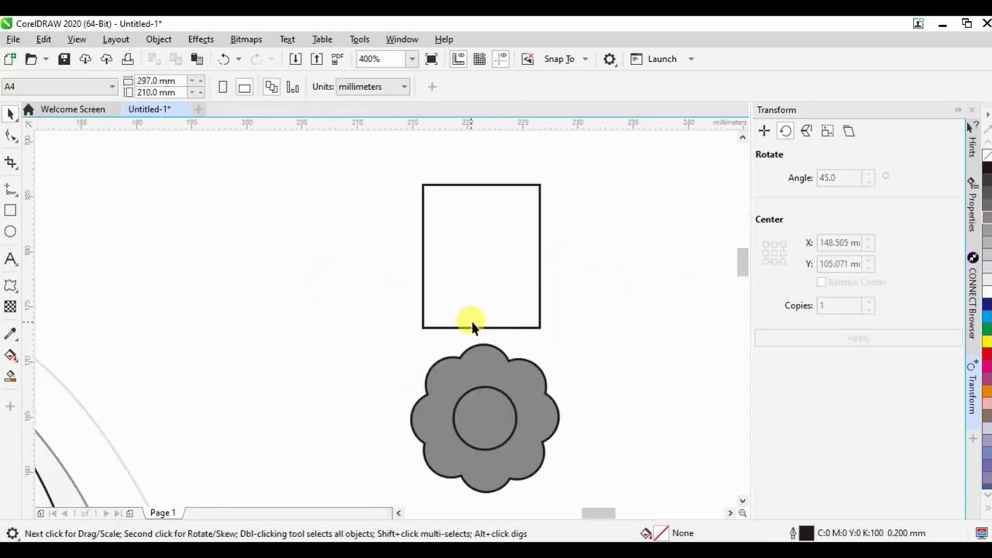
pyautogui.click(475, 275)
# Step: Convert the rectangle to curves, pull its top upward and remove corner nodes
pyautogui.press('F10')
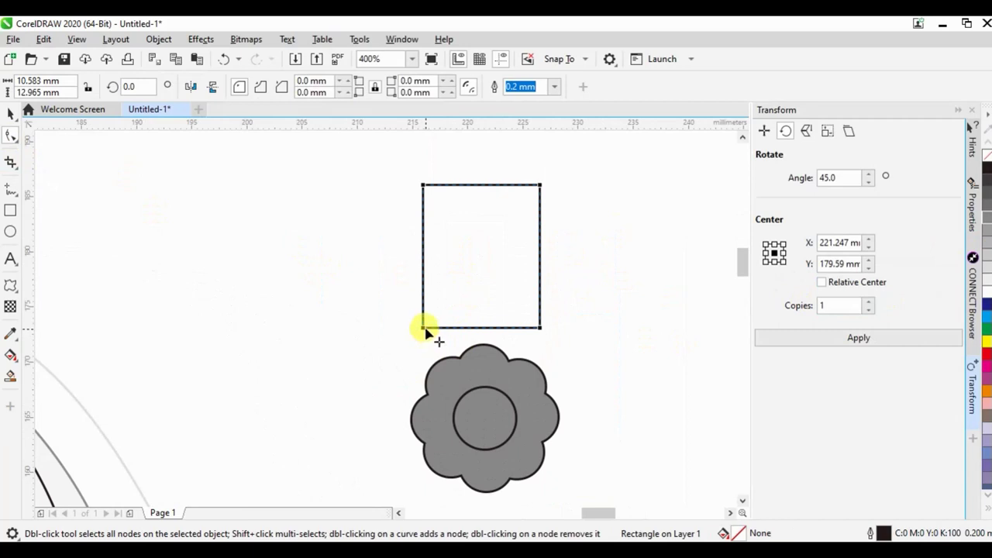
pyautogui.moveTo(423, 327); pyautogui.dragTo(423, 284)
pyautogui.hotkey('ctrl', 'q')
pyautogui.moveTo(458, 181); pyautogui.dragTo(500, 188)
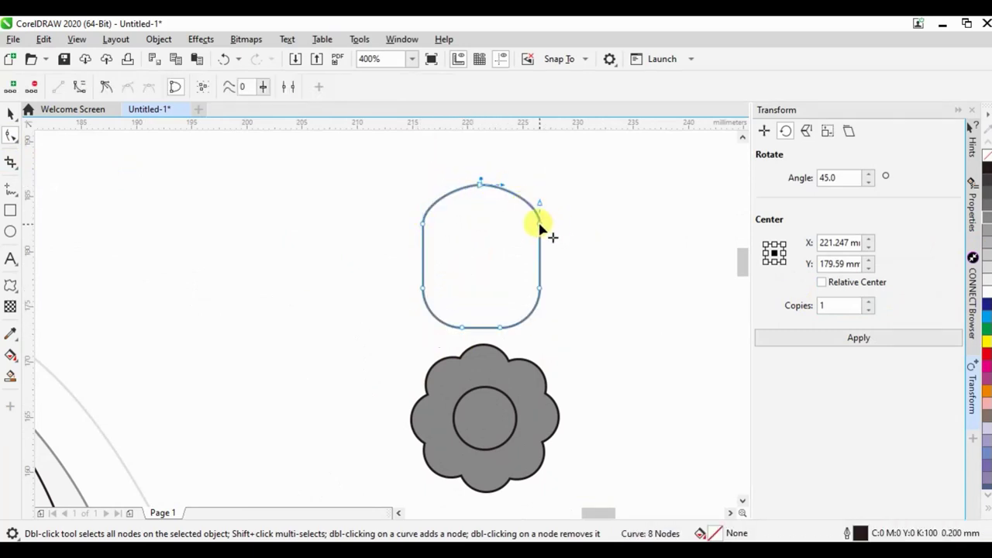
pyautogui.moveTo(542, 227); pyautogui.dragTo(520, 243)
pyautogui.moveTo(415, 229); pyautogui.dragTo(431, 232)
pyautogui.rightClick(431, 233)
pyautogui.click(458, 251)
pyautogui.doubleClick(522, 248)
# Step: Smooth the drop's sides, nudging its top node up and side nodes down
pyautogui.rightClick(518, 241)
pyautogui.press('Escape')
pyautogui.rightClick(518, 240)
pyautogui.click(490, 210)
pyautogui.moveTo(463, 151); pyautogui.dragTo(509, 204)
pyautogui.moveTo(383, 261); pyautogui.dragTo(561, 308)
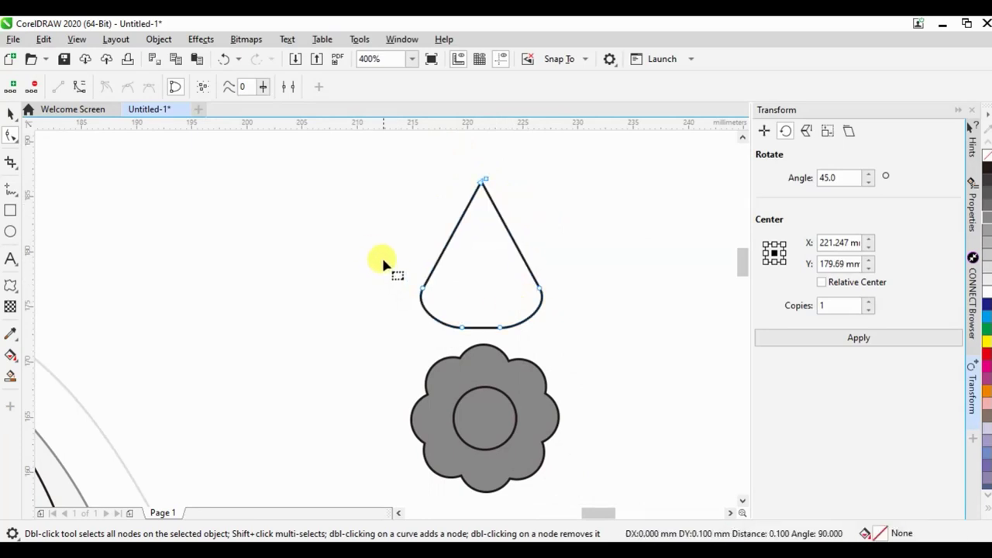
pyautogui.click(561, 307)
pyautogui.moveTo(390, 162); pyautogui.dragTo(587, 276)
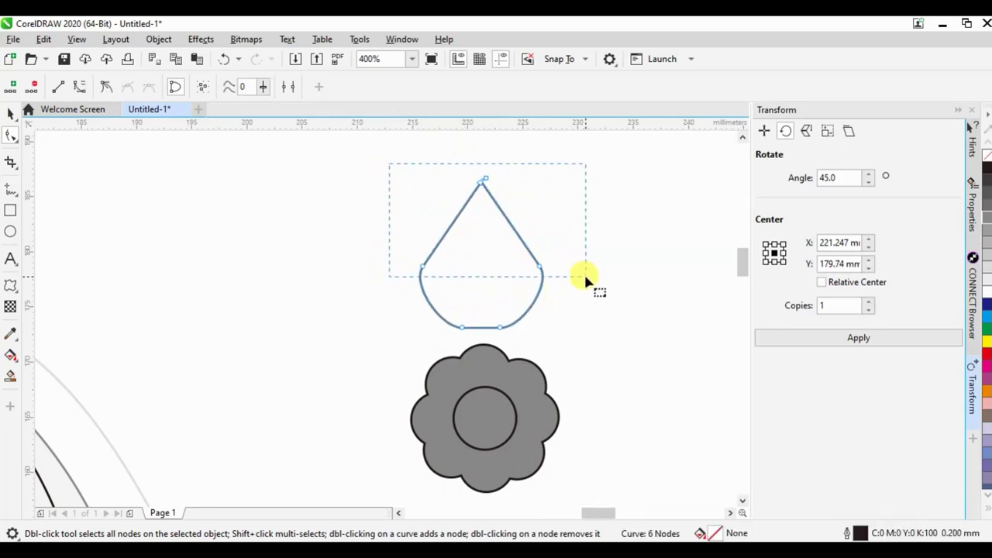
pyautogui.press('Up')
pyautogui.press('Up')
pyautogui.press('Up')
pyautogui.press('Up')
pyautogui.press('Up')
pyautogui.moveTo(392, 228); pyautogui.dragTo(600, 283)
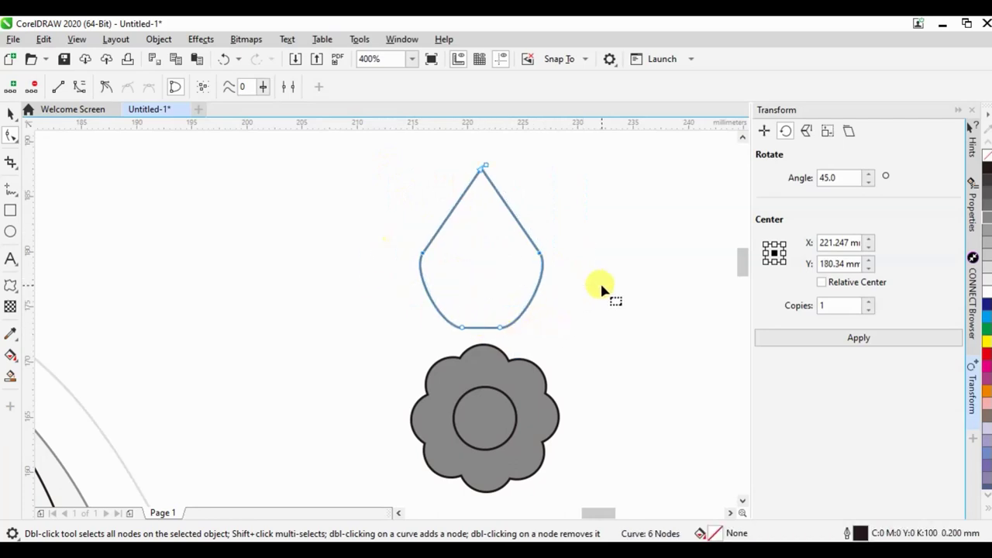
pyautogui.press('Down')
pyautogui.press('Down')
pyautogui.press('Down')
pyautogui.press('Down')
pyautogui.press('Down')
pyautogui.press('Down')
pyautogui.press('Down')
pyautogui.press('Down')
pyautogui.press('Down')
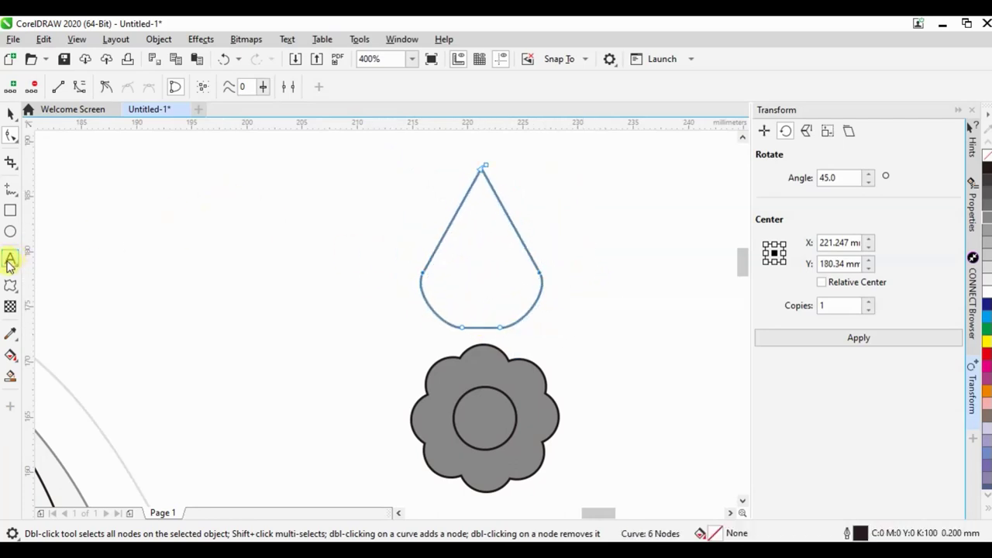
pyautogui.click(481, 403)
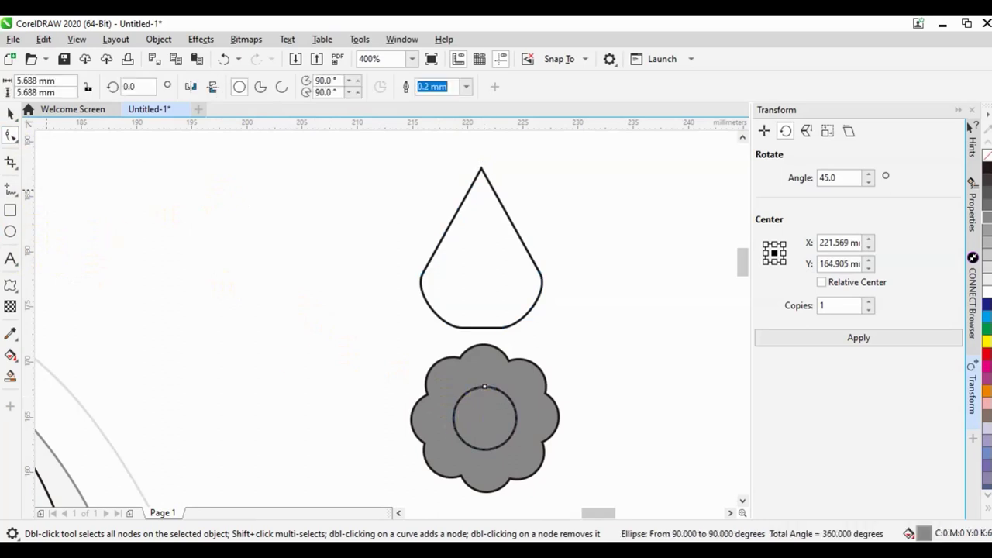
# Step: Place a shrunken copy of the grey circle in the teardrop, centred horizontally
pyautogui.click(10, 113)
pyautogui.click(488, 413)
pyautogui.moveTo(485, 417); pyautogui.dragTo(484, 277)
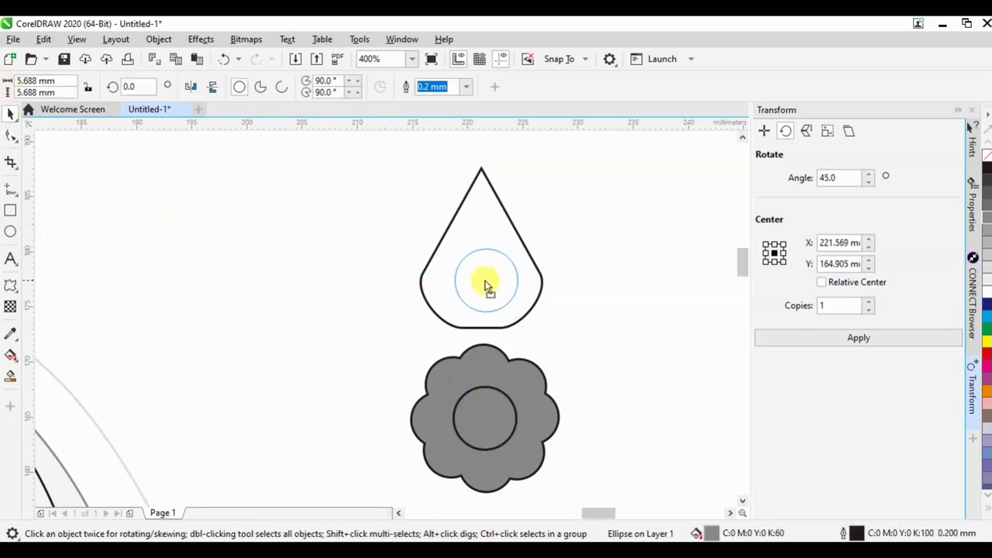
pyautogui.moveTo(515, 233)
pyautogui.mouseDown()
pyautogui.moveTo(521, 274)
pyautogui.moveTo(535, 246)
pyautogui.mouseUp()
pyautogui.click(532, 279)
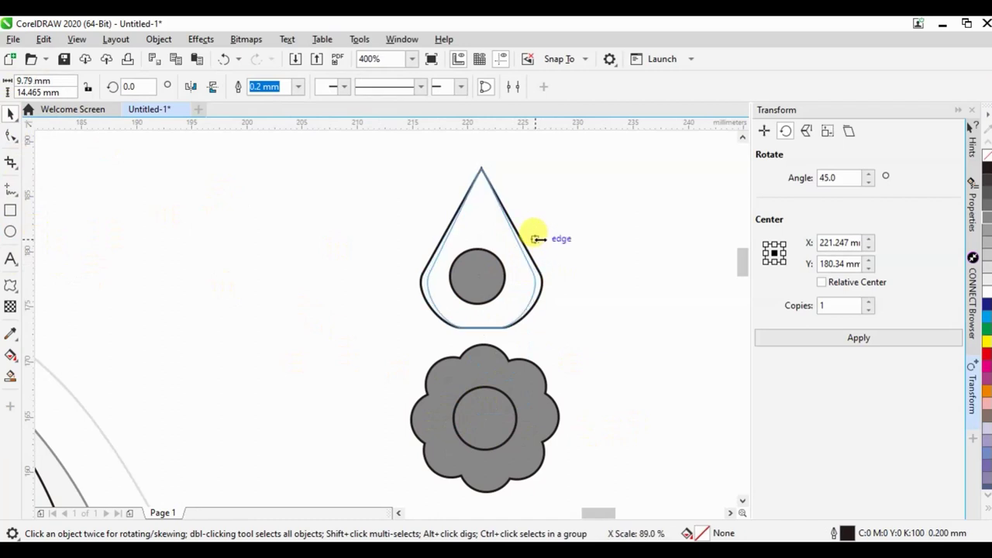
pyautogui.click(482, 235)
pyautogui.keyDown('shift'); pyautogui.click(481, 232); pyautogui.keyUp('shift')
pyautogui.press('c')
# Step: Adjust the circle's vertical position inside the teardrop
pyautogui.click(510, 275)
pyautogui.moveTo(483, 272); pyautogui.dragTo(488, 282)
pyautogui.keyDown('shift'); pyautogui.click(488, 223); pyautogui.keyUp('shift')
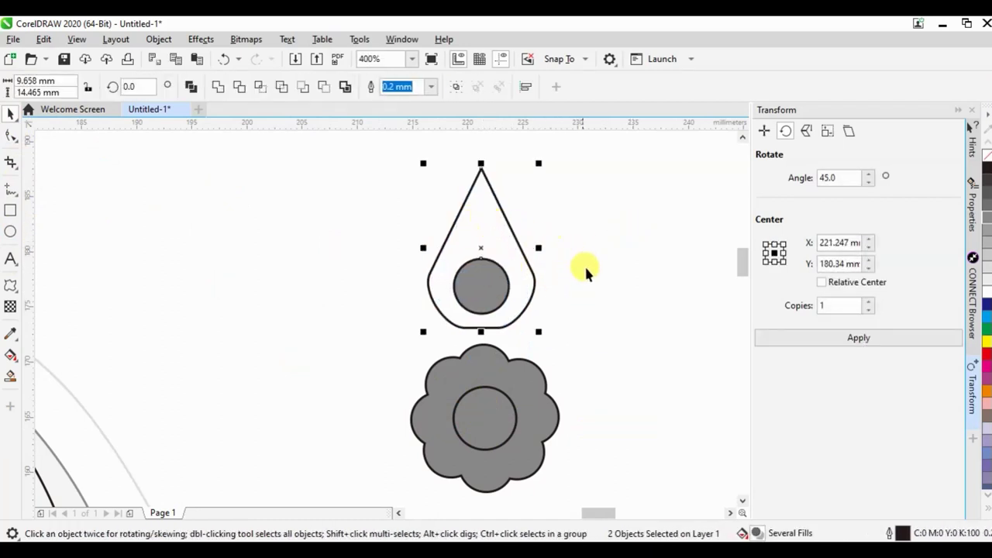
pyautogui.click(589, 269)
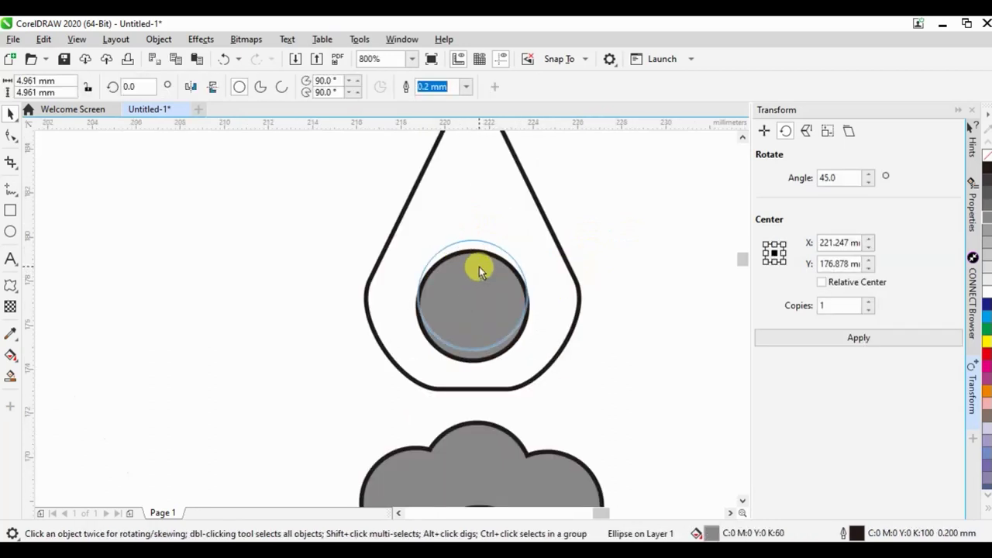
pyautogui.moveTo(493, 286); pyautogui.dragTo(493, 282)
pyautogui.keyDown('shift'); pyautogui.click(495, 215); pyautogui.keyUp('shift')
pyautogui.scroll(-3, 494, 215)
# Step: Resize the flower and its inner circle to 11.444 mm
pyautogui.moveTo(566, 155); pyautogui.dragTo(425, 350)
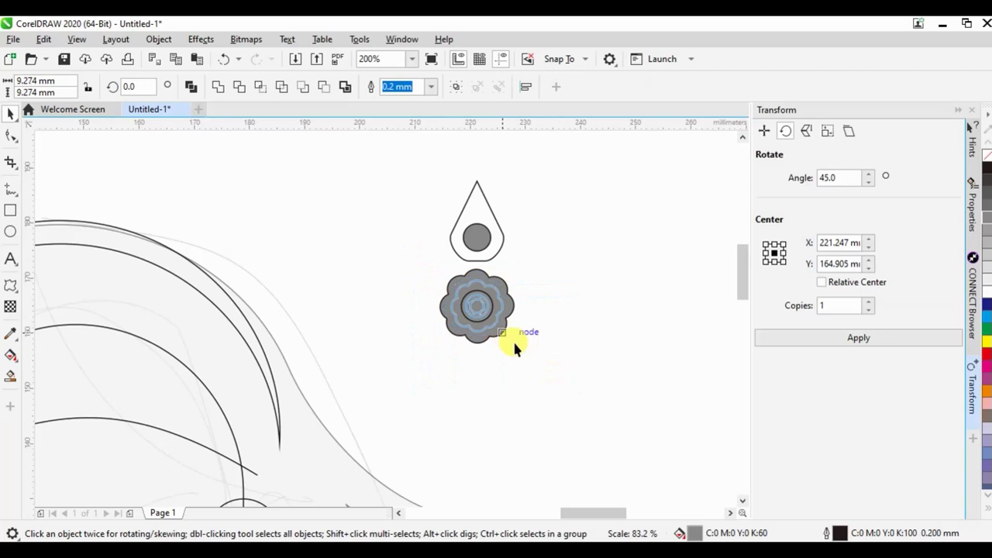
pyautogui.moveTo(518, 346); pyautogui.dragTo(505, 334)
pyautogui.scroll(2, 502, 254)
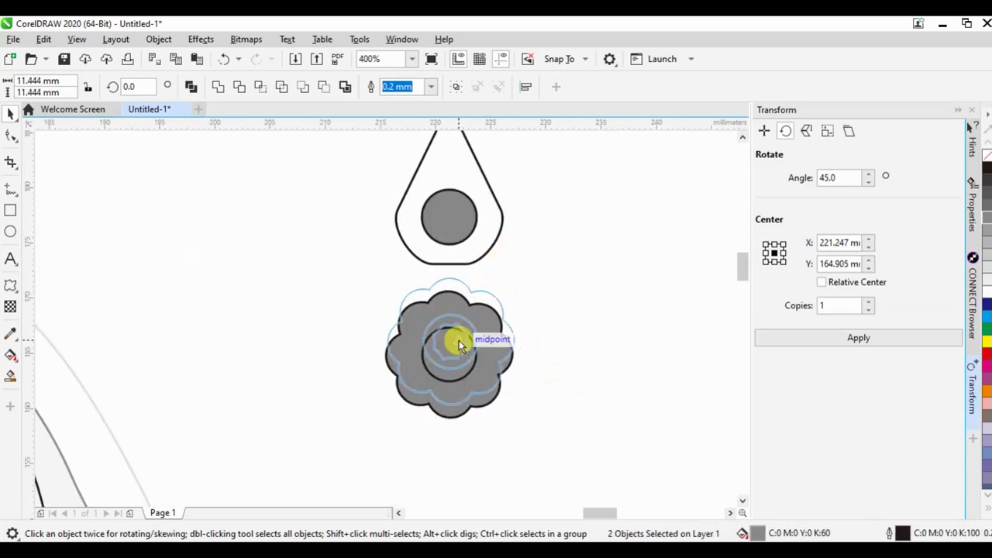
pyautogui.moveTo(505, 298); pyautogui.dragTo(520, 277)
pyautogui.scroll(-2, 544, 276)
pyautogui.keyDown('shift'); pyautogui.click(473, 254); pyautogui.keyUp('shift')
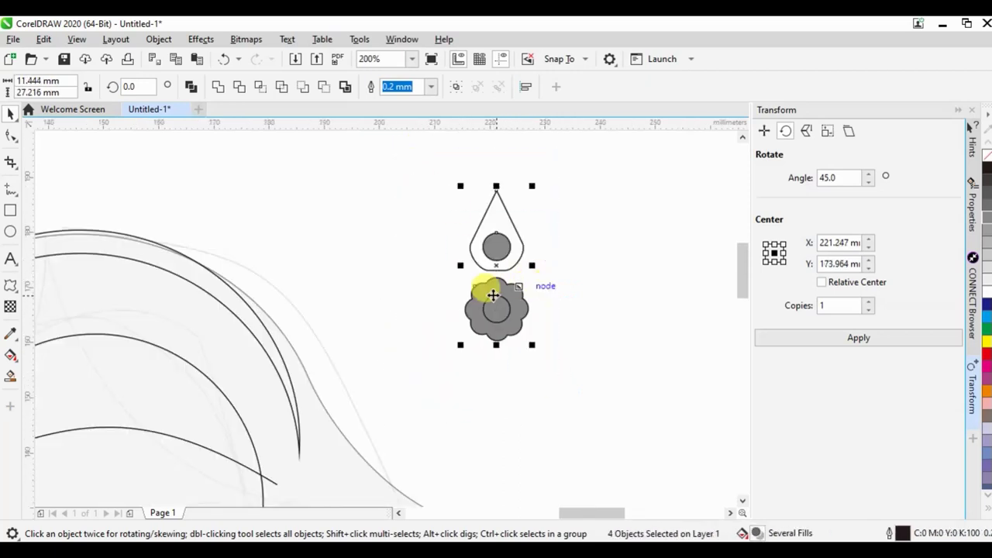
# Step: Draw a tall thin stem rectangle through the flower
pyautogui.click(12, 215)
pyautogui.scroll(2, 496, 353)
pyautogui.moveTo(487, 357); pyautogui.dragTo(505, 160)
# Step: Try shaping the stem with the flower, then undo it
pyautogui.click(11, 117)
pyautogui.keyDown('shift'); pyautogui.click(536, 168); pyautogui.keyUp('shift')
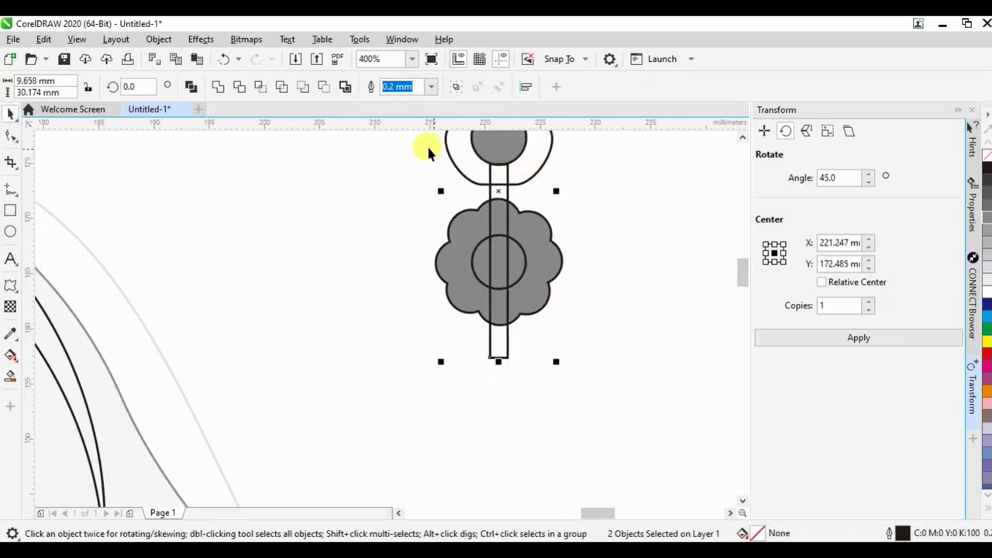
pyautogui.click(217, 86)
pyautogui.click(434, 302)
pyautogui.scroll(-2, 465, 310)
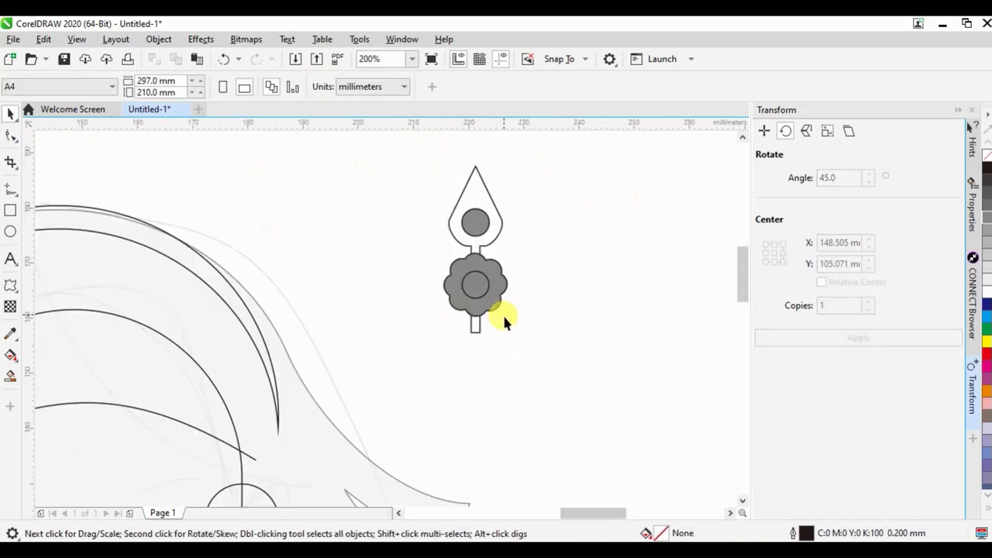
pyautogui.hotkey('ctrl', 'z')
pyautogui.scroll(3, 465, 253)
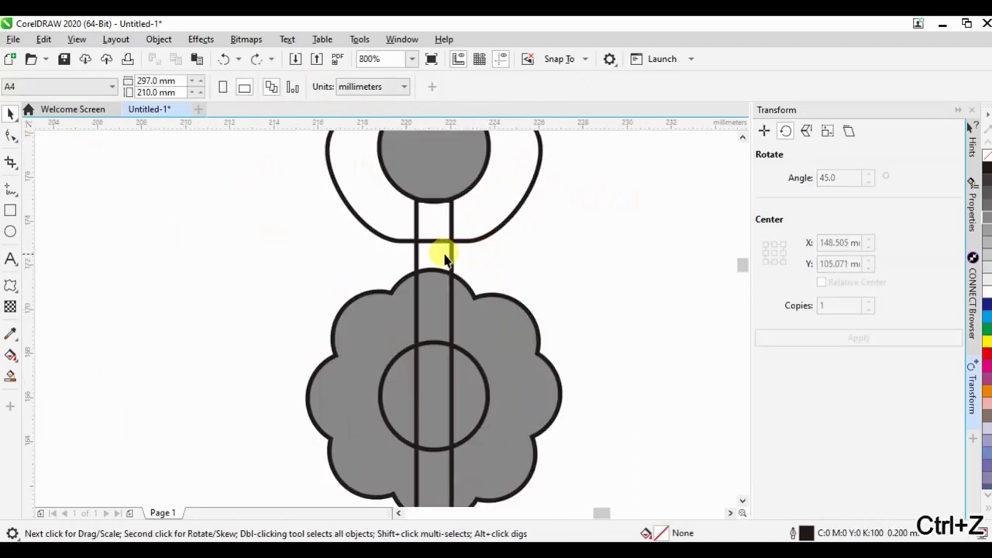
# Step: Send the stem behind the flower and remove the ornament's grey fills
pyautogui.click(444, 256)
pyautogui.hotkey('ctrl', 'End')
pyautogui.scroll(-2, 517, 221)
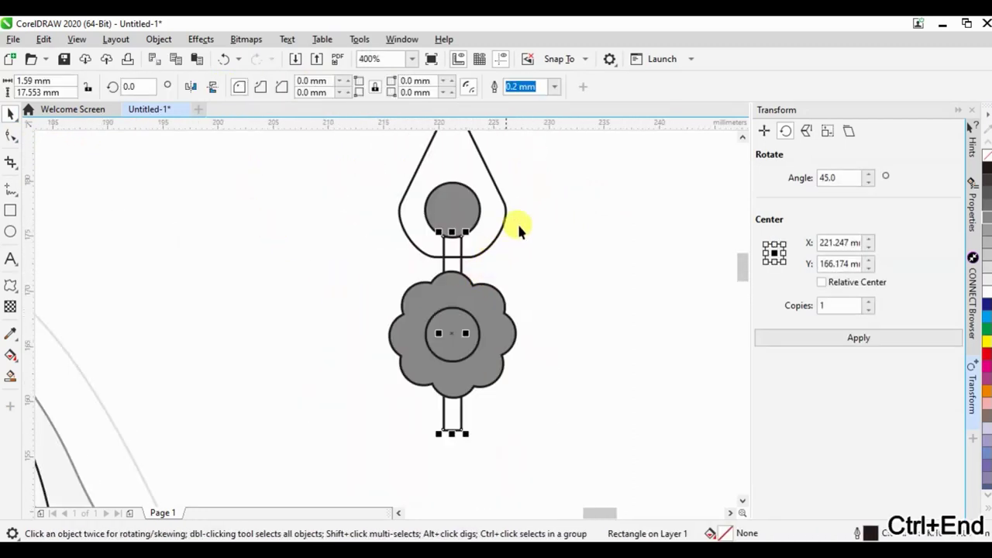
pyautogui.scroll(-2, 505, 320)
pyautogui.moveTo(410, 194); pyautogui.dragTo(542, 411)
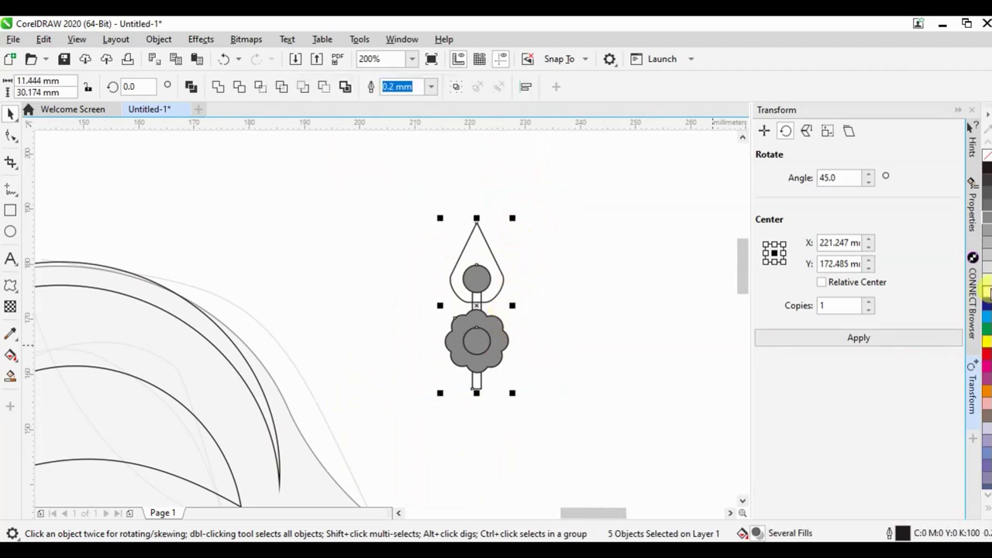
pyautogui.click(987, 155)
pyautogui.click(585, 282)
pyautogui.scroll(-2, 584, 283)
# Step: Move the ornament onto the top of the head and group its five parts
pyautogui.moveTo(578, 230); pyautogui.dragTo(500, 348)
pyautogui.moveTo(528, 317); pyautogui.dragTo(328, 264)
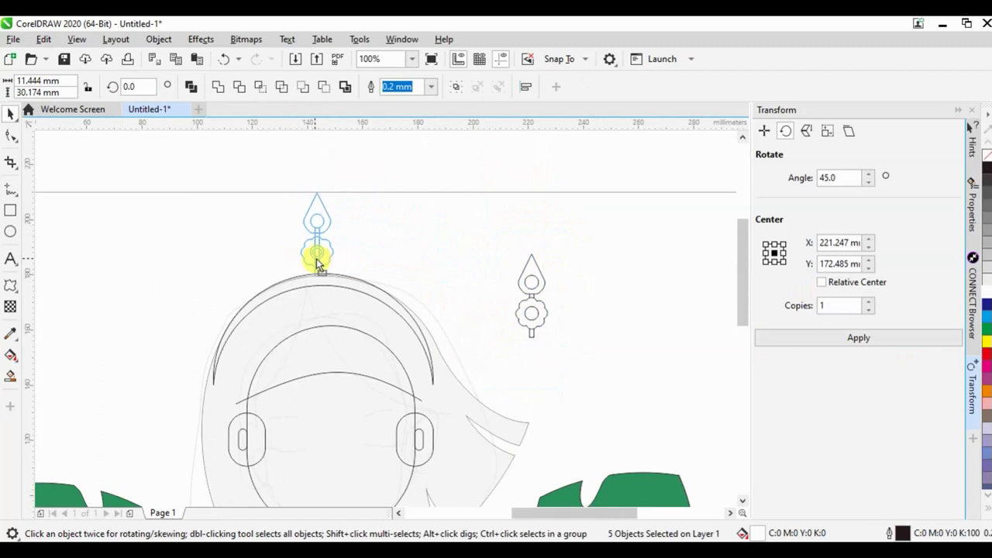
pyautogui.hotkey('ctrl', 'g')
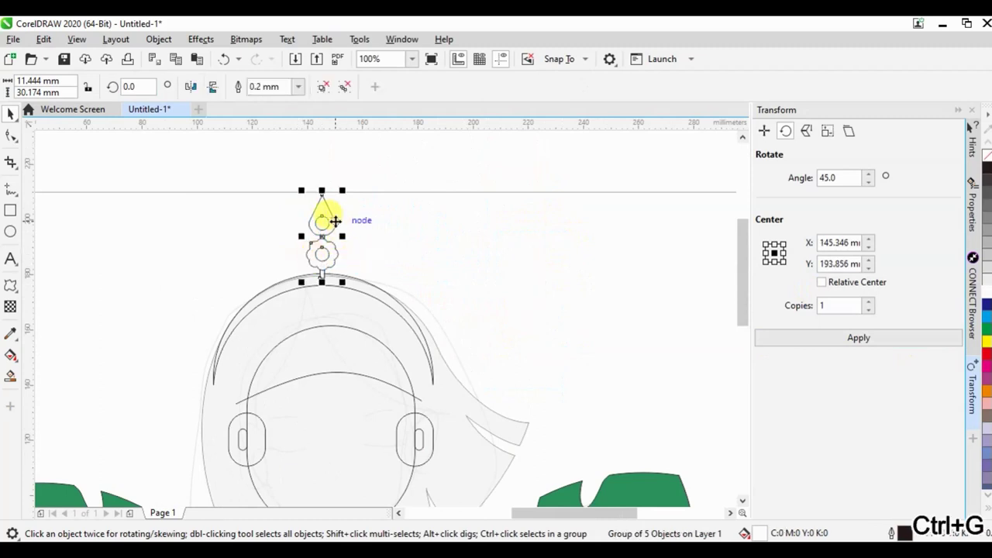
pyautogui.moveTo(335, 221); pyautogui.dragTo(326, 223)
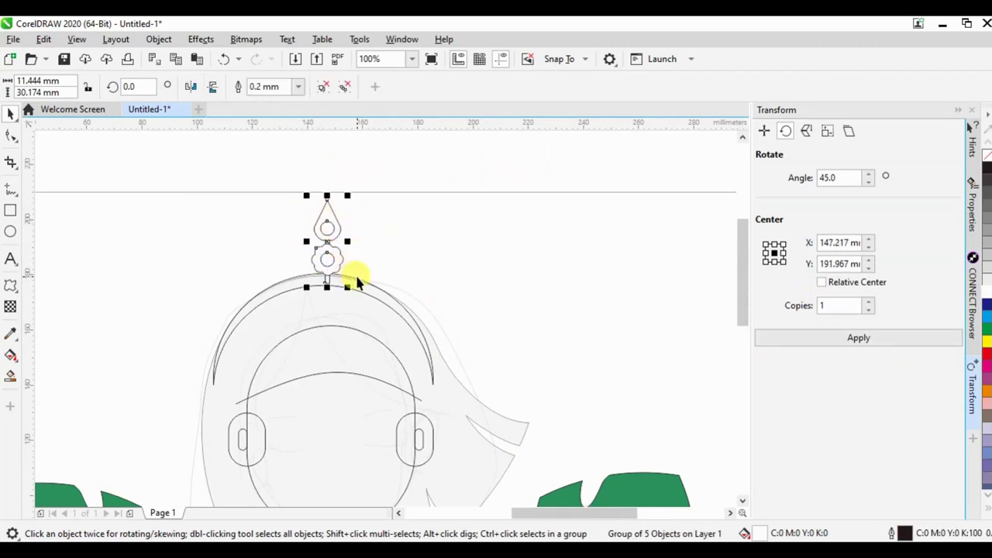
# Step: Shrink the grouped ornament slightly so it sits on the headband
pyautogui.scroll(3, 334, 251)
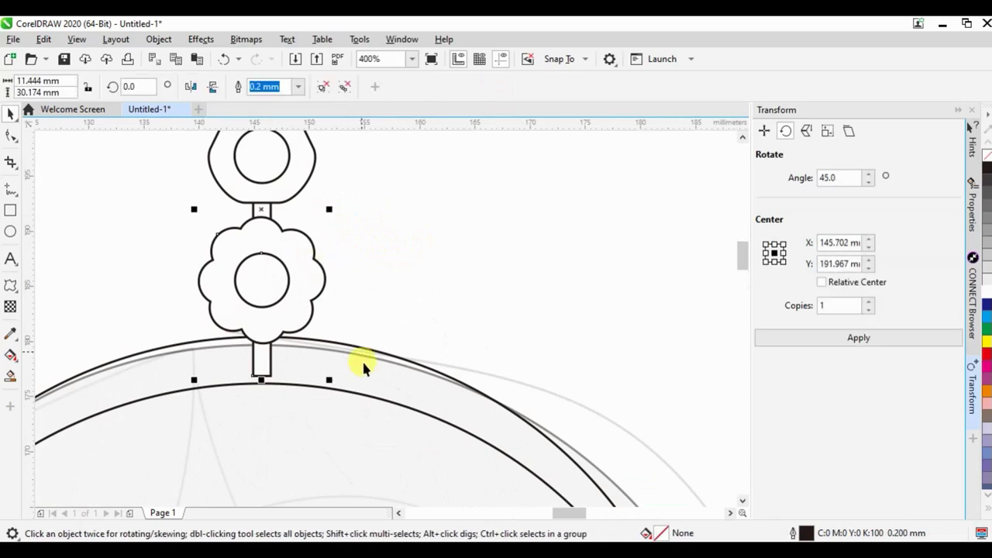
pyautogui.keyDown('shift'); pyautogui.click(326, 387); pyautogui.keyUp('shift')
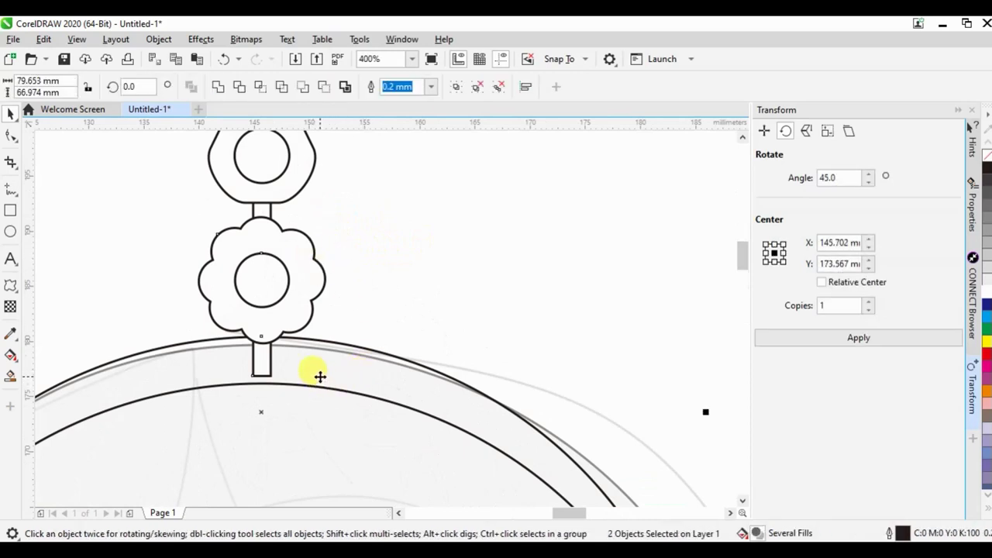
pyautogui.click(315, 286)
pyautogui.moveTo(327, 377)
pyautogui.mouseDown()
pyautogui.moveTo(314, 303)
pyautogui.moveTo(276, 258)
pyautogui.mouseUp()
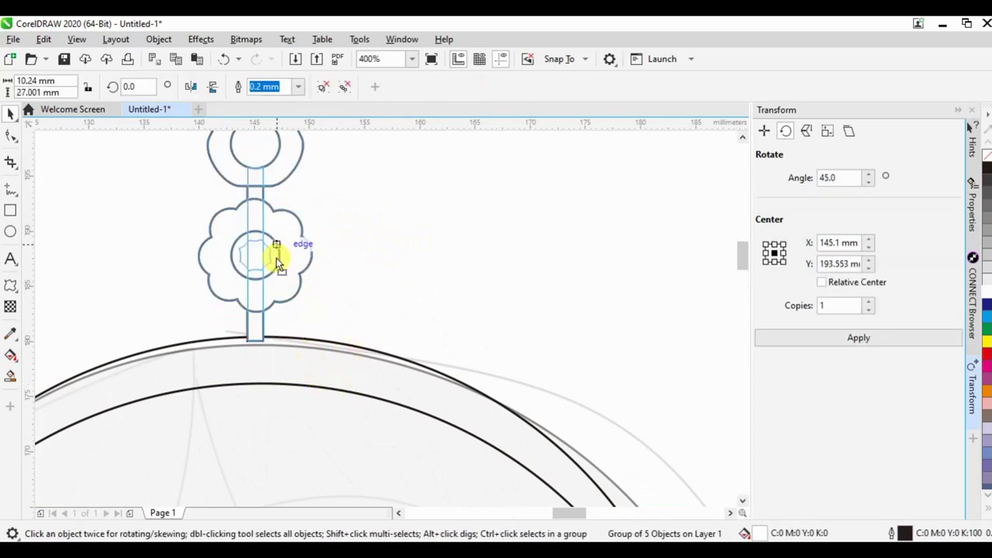
pyautogui.keyDown('shift'); pyautogui.click(294, 349); pyautogui.keyUp('shift')
pyautogui.scroll(-2, 403, 237)
pyautogui.scroll(-2, 403, 237)
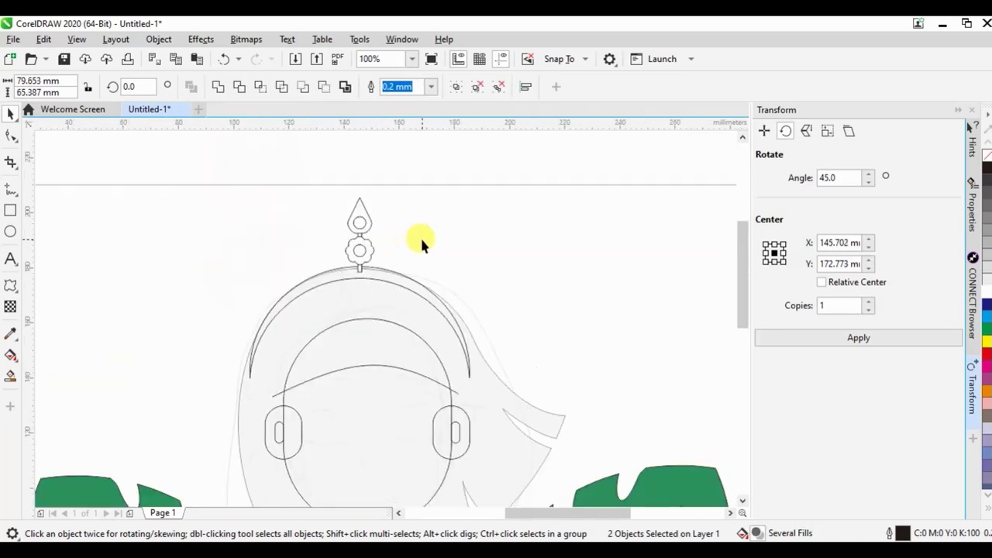
pyautogui.click(421, 235)
pyautogui.scroll(-1, 426, 209)
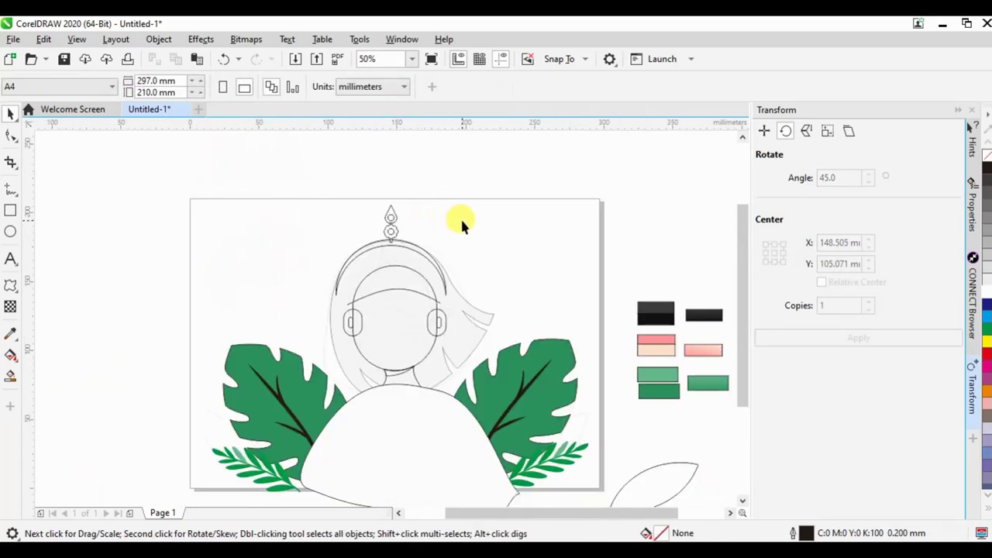
pyautogui.scroll(1, 425, 296)
# Step: Select the neck curve and neck ellipse, and bring the ellipse to the front
pyautogui.click(421, 290)
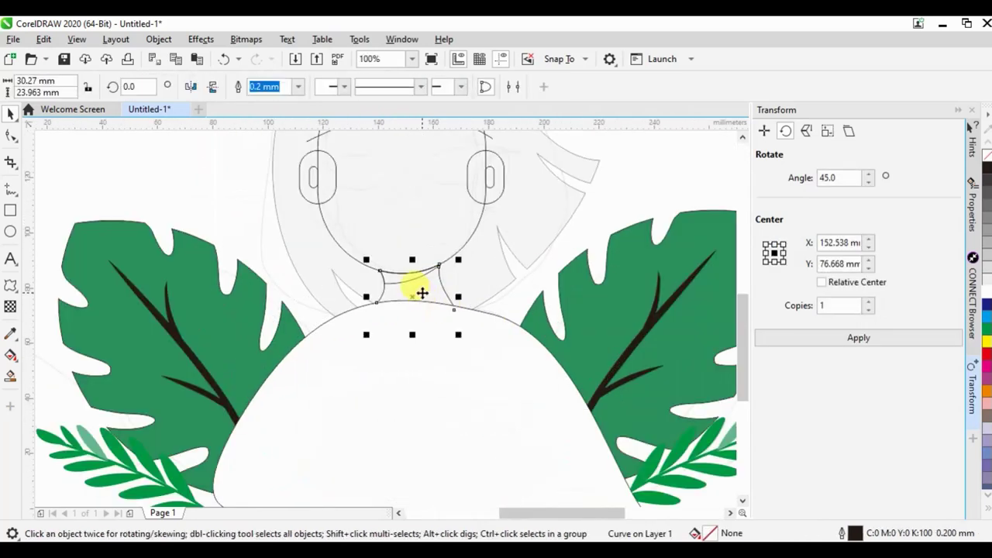
pyautogui.scroll(2, 411, 280)
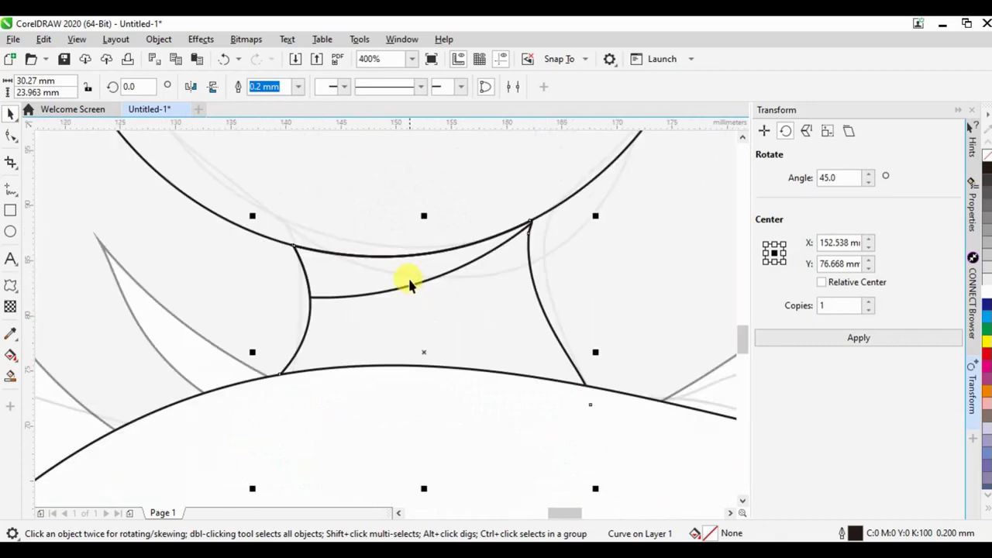
pyautogui.keyDown('shift'); pyautogui.click(409, 282); pyautogui.keyUp('shift')
pyautogui.hotkey('ctrl', 'Home')
pyautogui.scroll(-2, 194, 361)
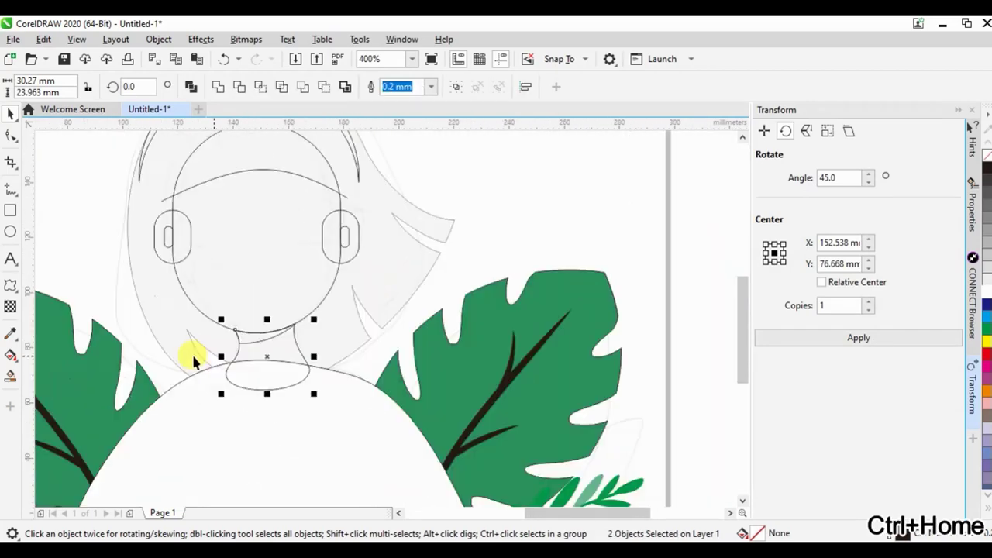
# Step: Fill the neck with the peach skin colour sampled from the swatches
pyautogui.click(10, 338)
pyautogui.scroll(-1, 382, 294)
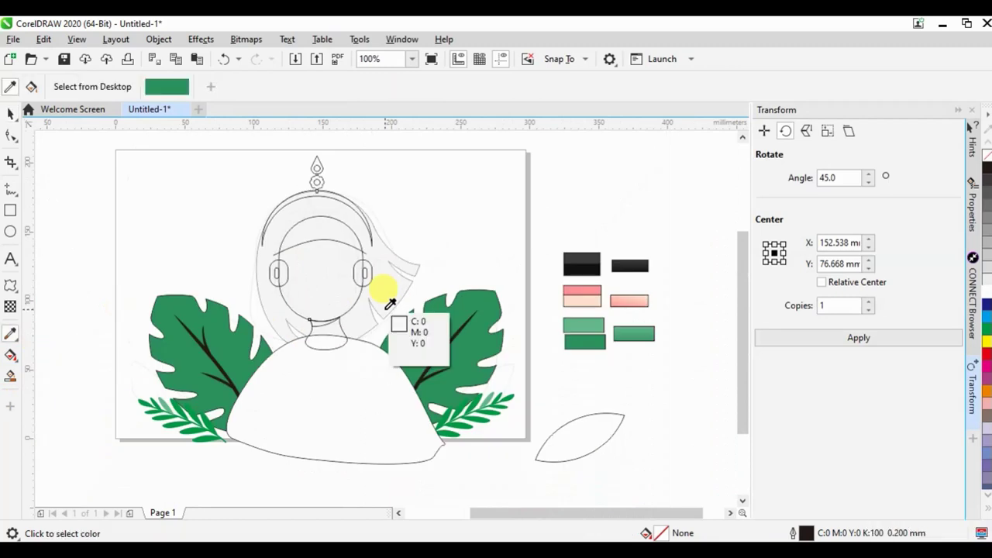
pyautogui.click(592, 295)
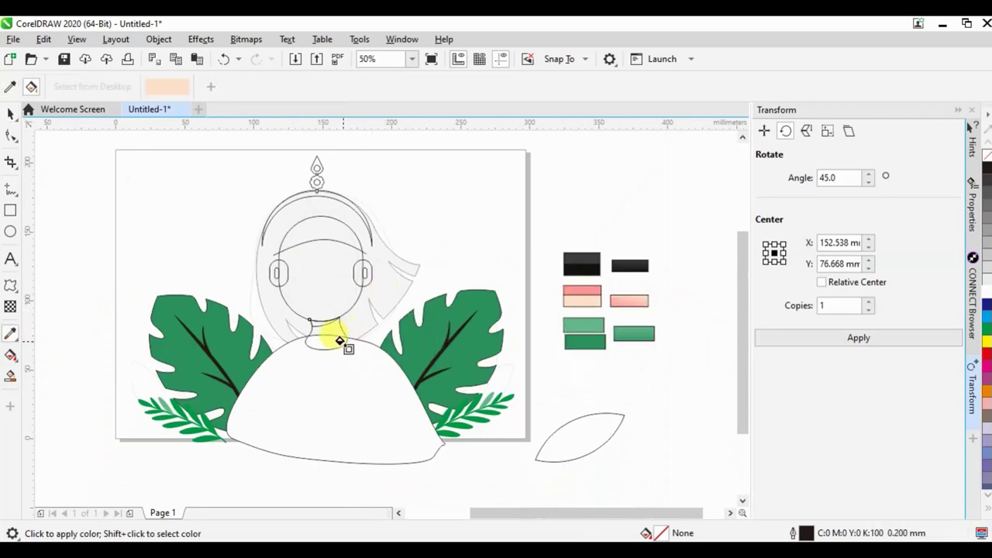
pyautogui.scroll(1, 280, 310)
pyautogui.click(328, 323)
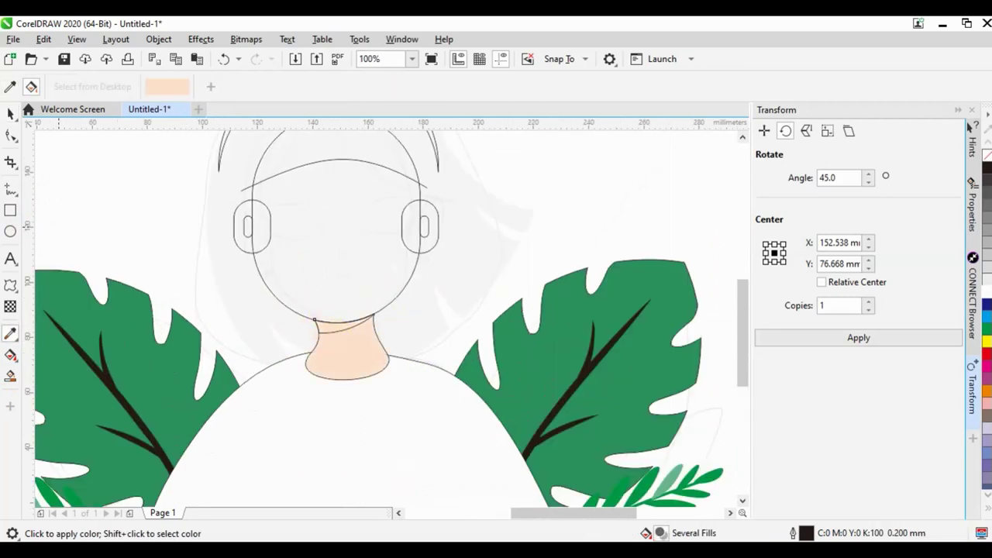
pyautogui.scroll(-1, 316, 328)
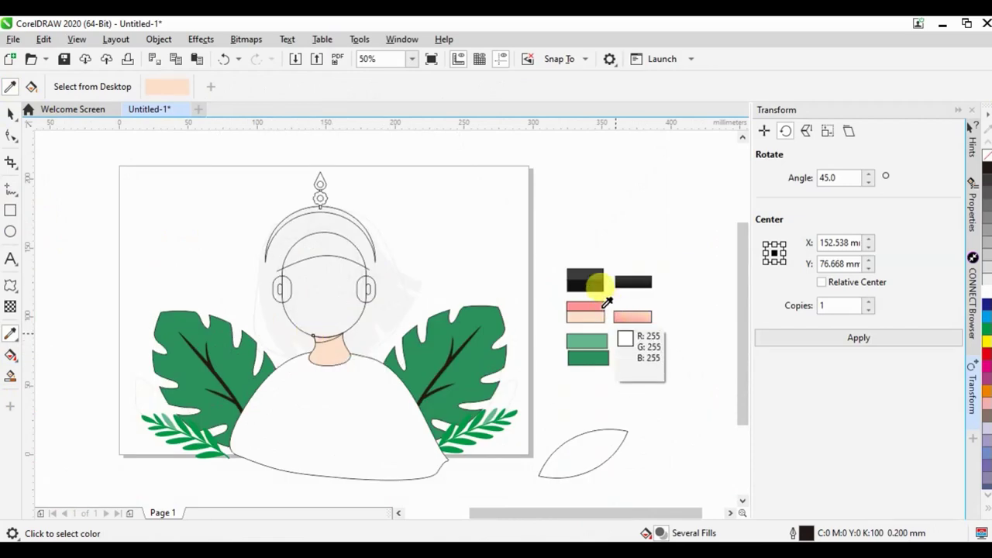
# Step: Colour the strip under the chin and both inner ears with the swatch pink
pyautogui.keyDown('shift'); pyautogui.click(595, 306); pyautogui.keyUp('shift')
pyautogui.click(595, 306)
pyautogui.scroll(2, 327, 347)
pyautogui.click(340, 379)
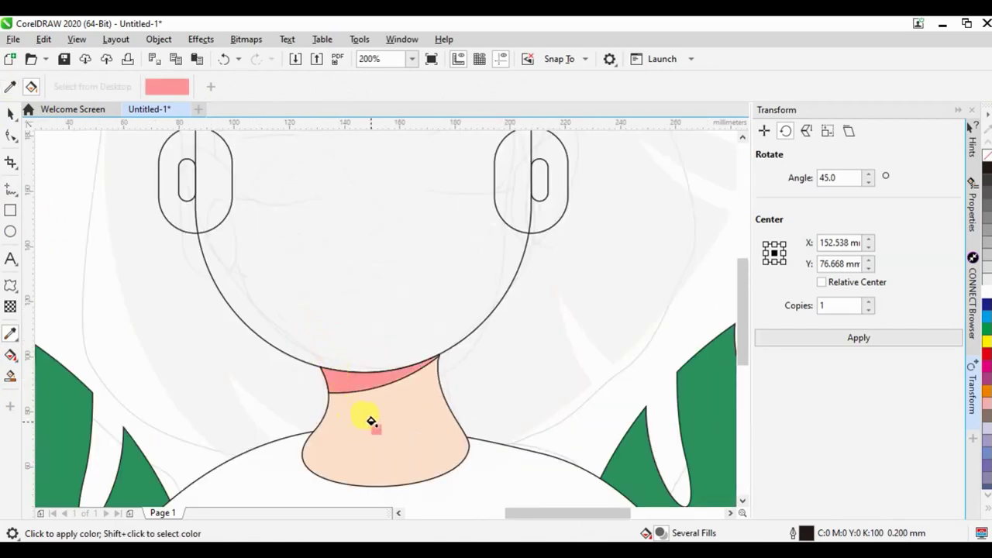
pyautogui.scroll(-1, 365, 420)
pyautogui.scroll(2, 442, 299)
pyautogui.click(472, 295)
pyautogui.scroll(-1, 472, 295)
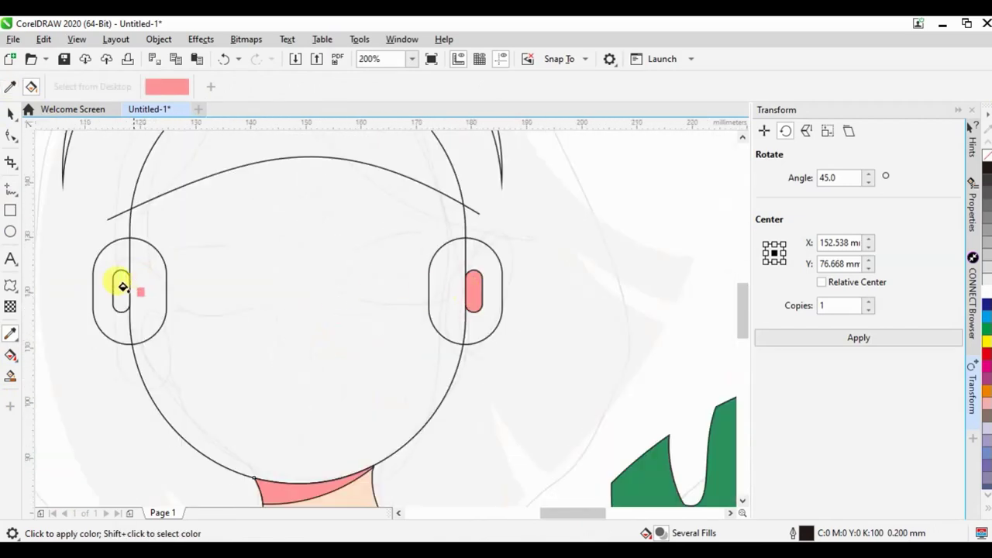
pyautogui.click(10, 114)
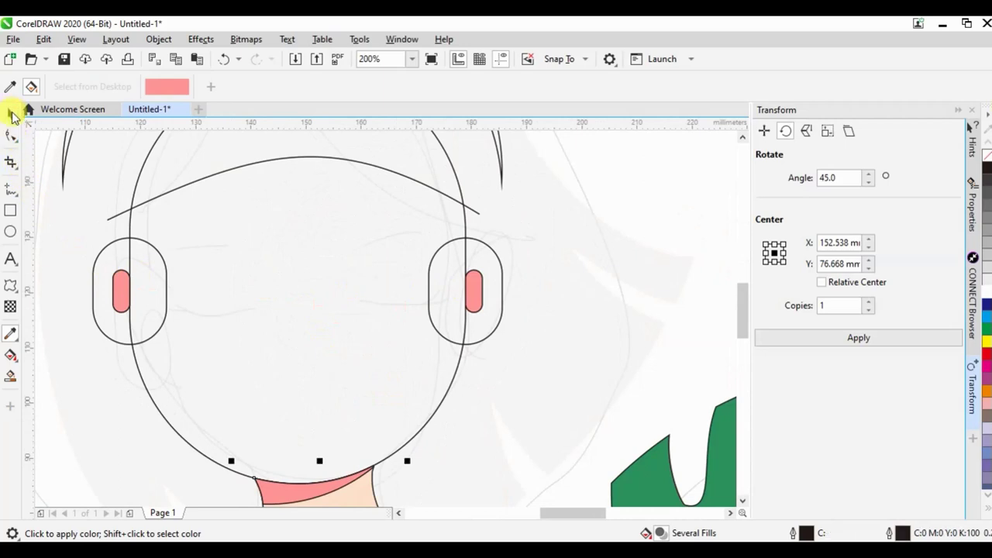
pyautogui.click(113, 243)
pyautogui.scroll(-1, 303, 329)
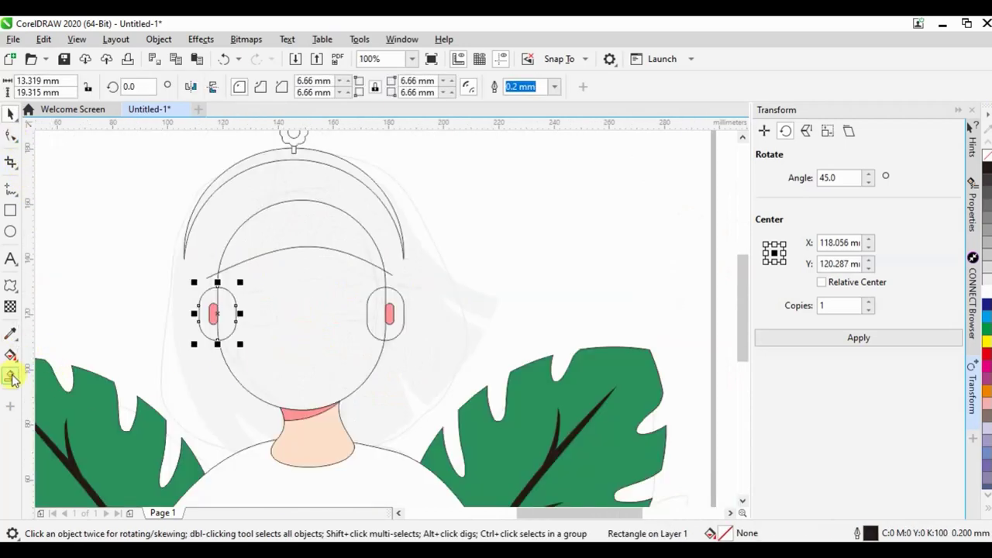
# Step: Smart Fill the headband blue-grey and weld the head and both ears into one shape
pyautogui.click(11, 377)
pyautogui.click(266, 224)
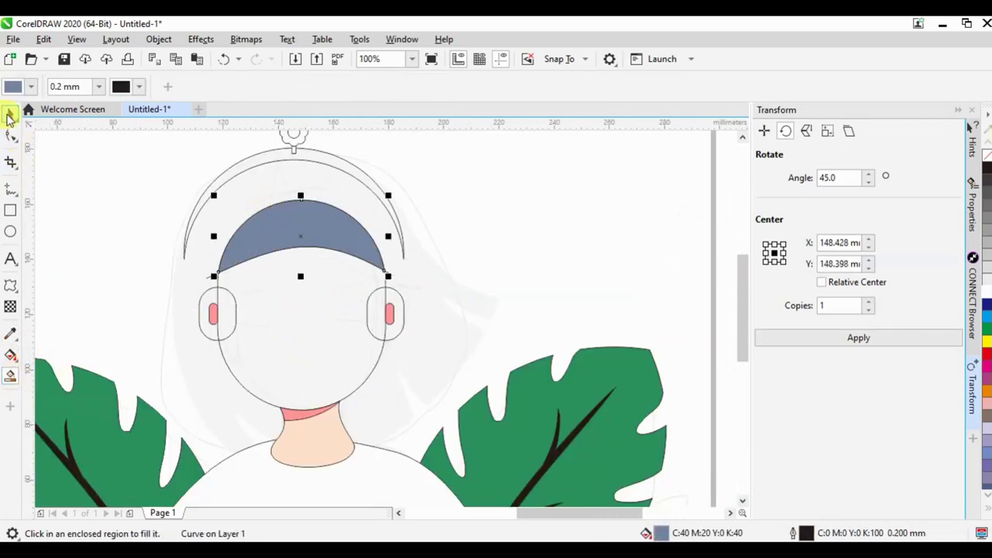
pyautogui.click(10, 114)
pyautogui.scroll(1, 220, 287)
pyautogui.keyDown('shift'); pyautogui.click(299, 266); pyautogui.keyUp('shift')
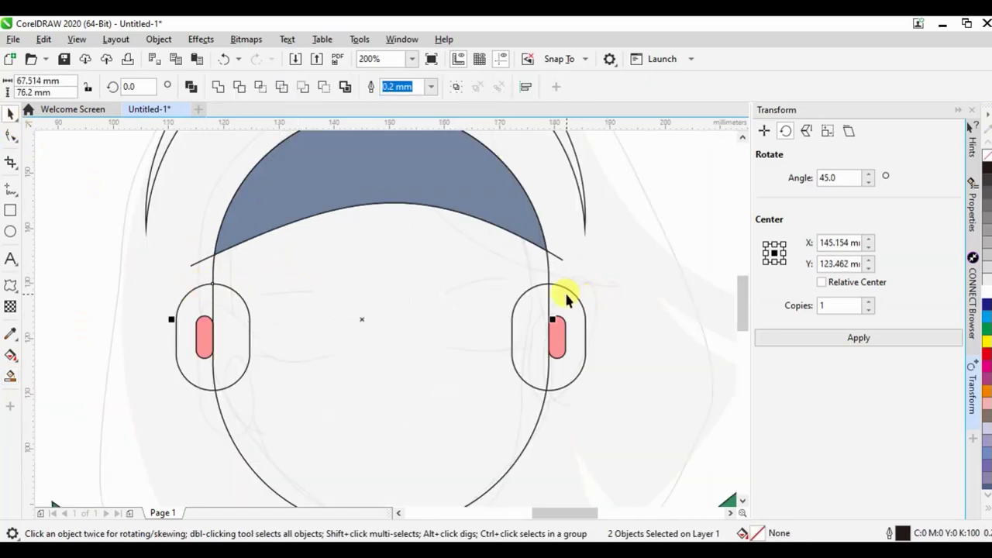
pyautogui.click(220, 86)
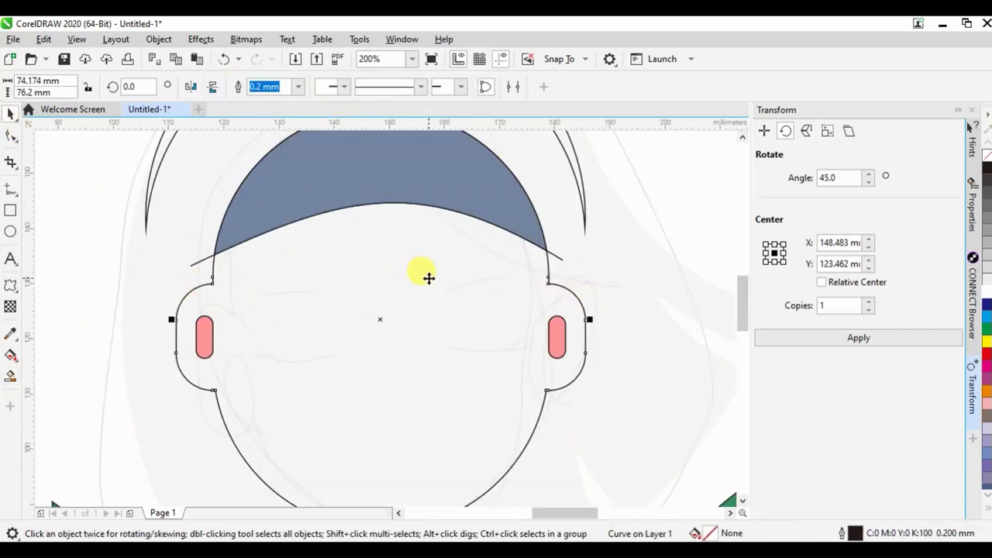
pyautogui.scroll(-2, 266, 277)
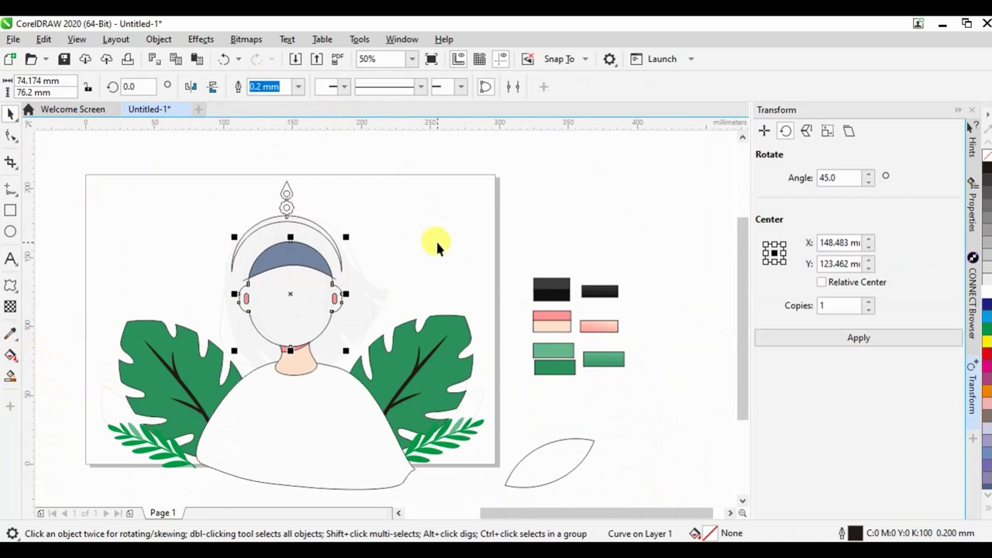
pyautogui.scroll(1, 256, 261)
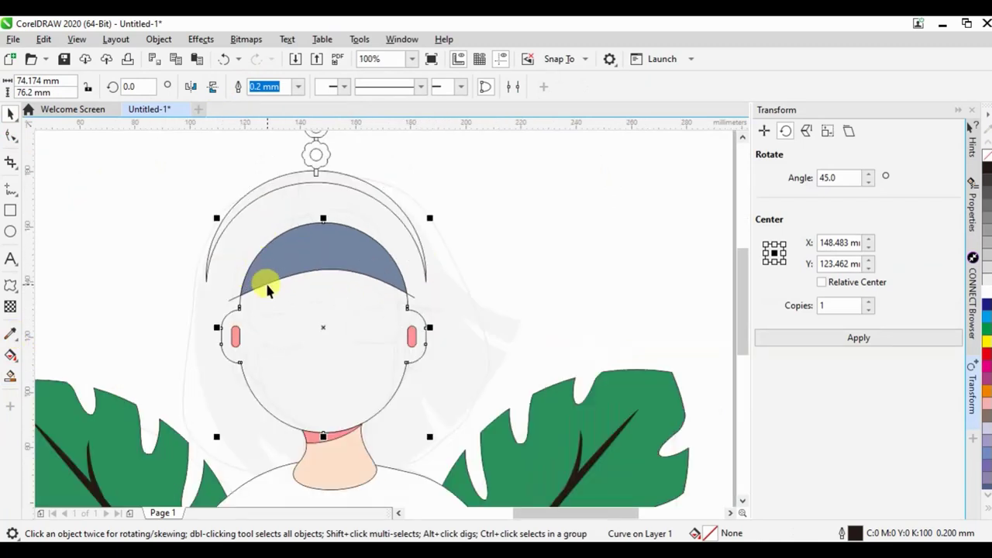
# Step: Undo two changes and tilt the thin curve under the headband slightly
pyautogui.click(287, 288)
pyautogui.click(287, 290)
pyautogui.scroll(1, 491, 317)
pyautogui.hotkey('ctrl', 'z')
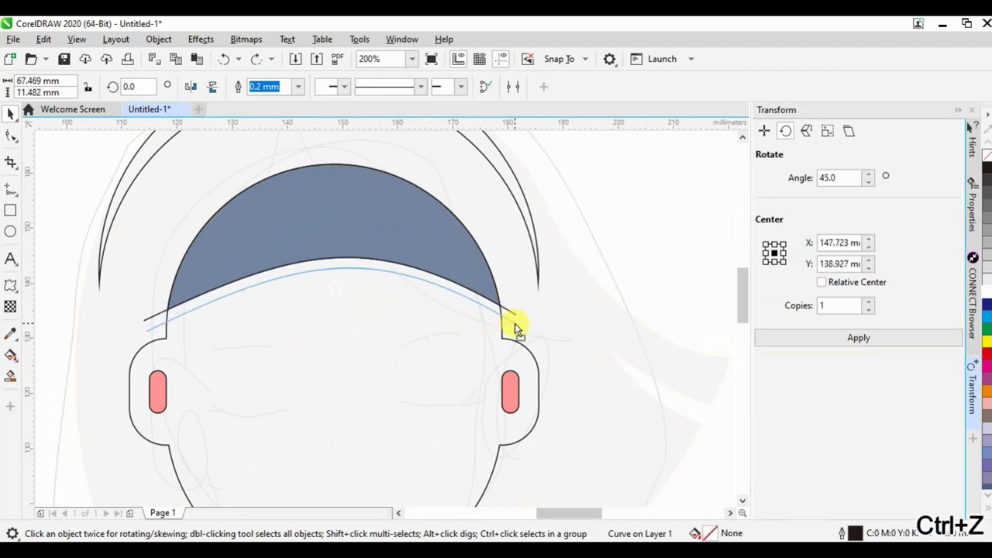
pyautogui.hotkey('ctrl', 'z')
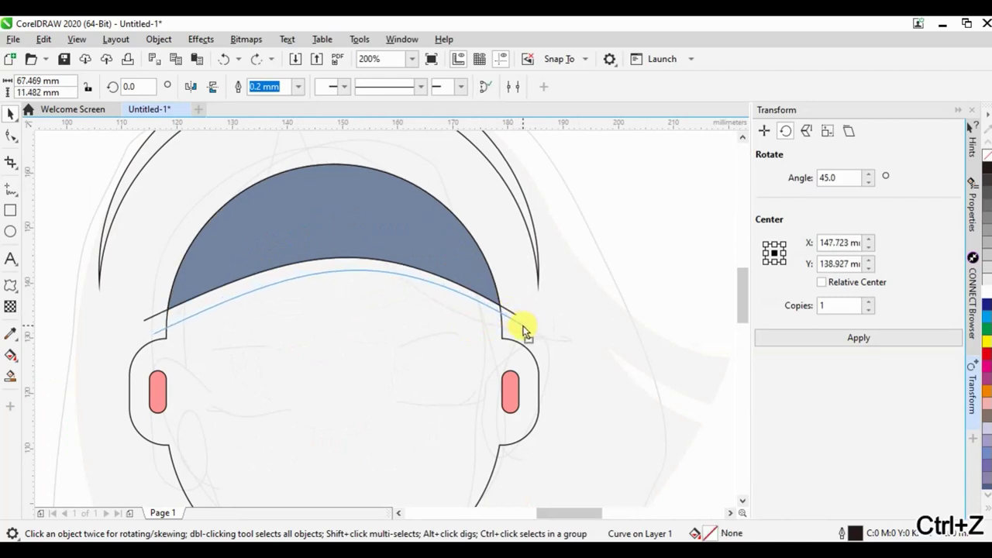
pyautogui.click(524, 333)
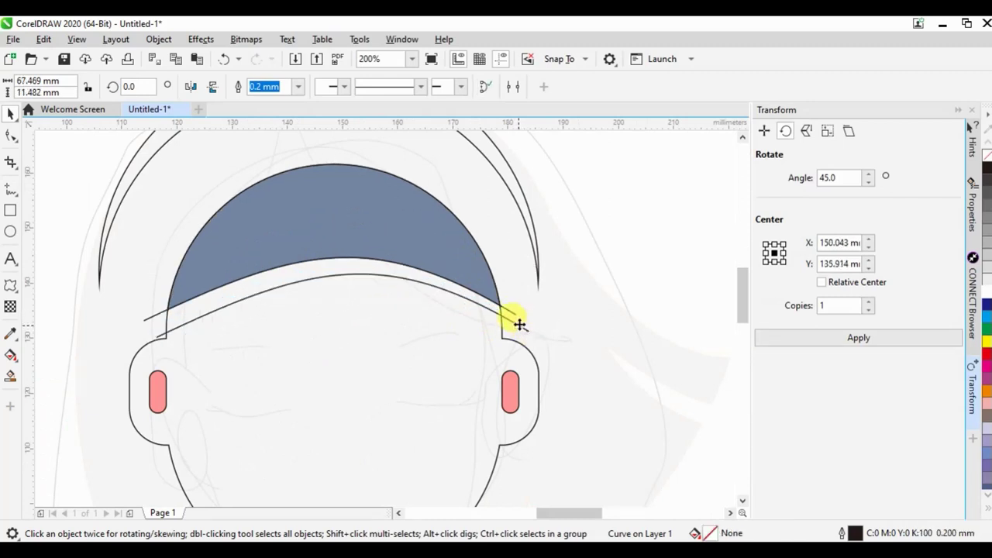
pyautogui.moveTo(538, 293); pyautogui.dragTo(538, 294)
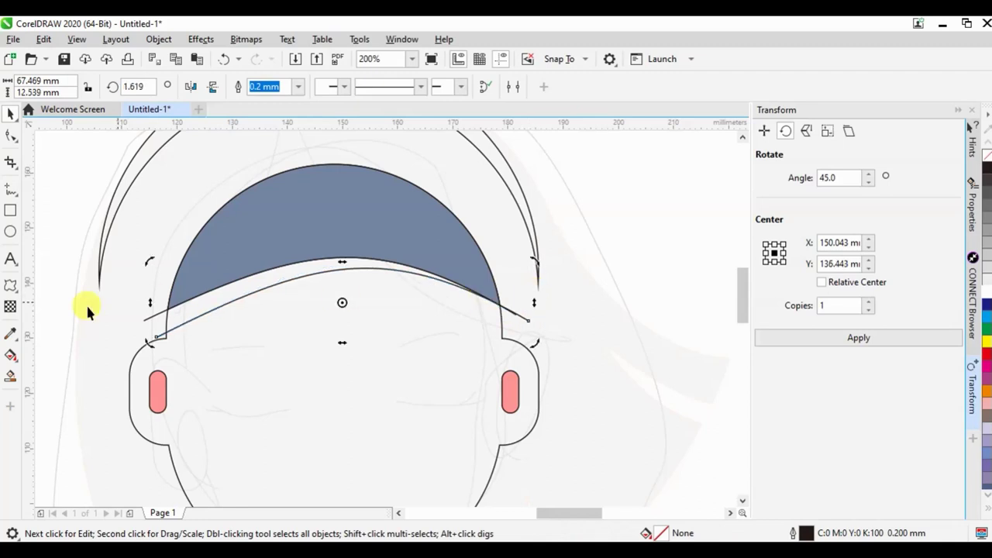
# Step: Smart Fill the band under the headband and colour it pink from the inner ear
pyautogui.click(11, 378)
pyautogui.click(221, 294)
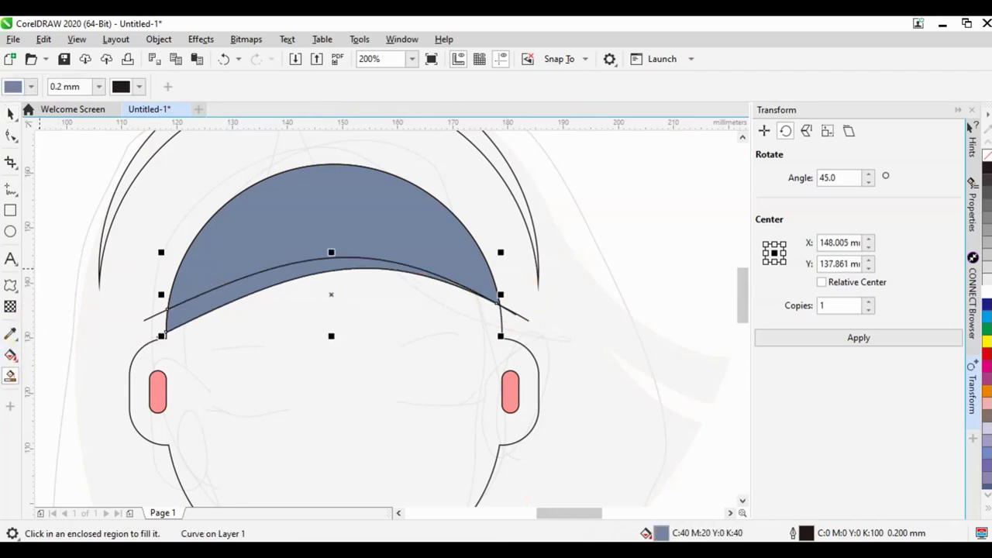
pyautogui.click(11, 116)
pyautogui.click(525, 314)
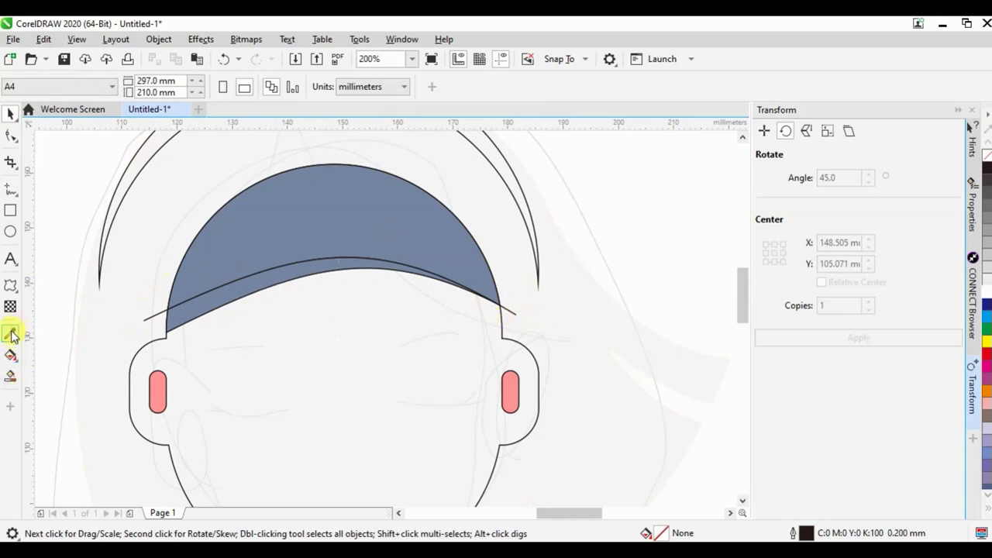
pyautogui.click(158, 379)
pyautogui.click(180, 314)
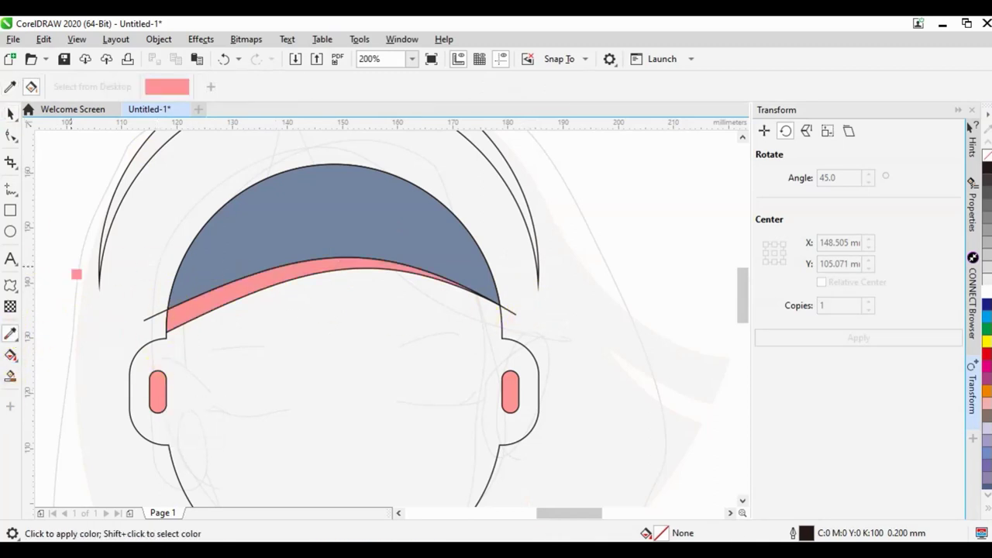
# Step: Fill the face peach and the hair shape grey using the swatch colours
pyautogui.scroll(-2, 132, 248)
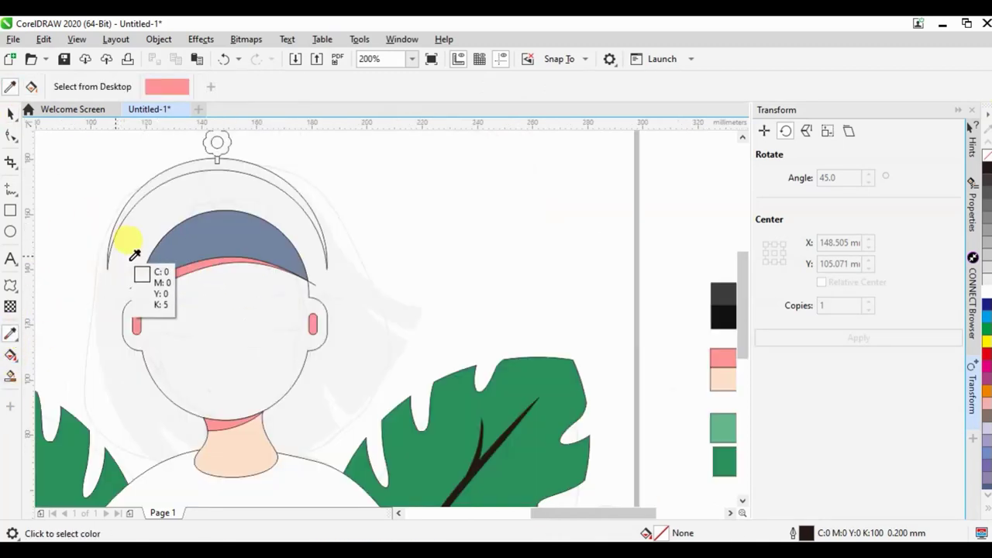
pyautogui.click(728, 376)
pyautogui.click(242, 305)
pyautogui.scroll(-1, 486, 242)
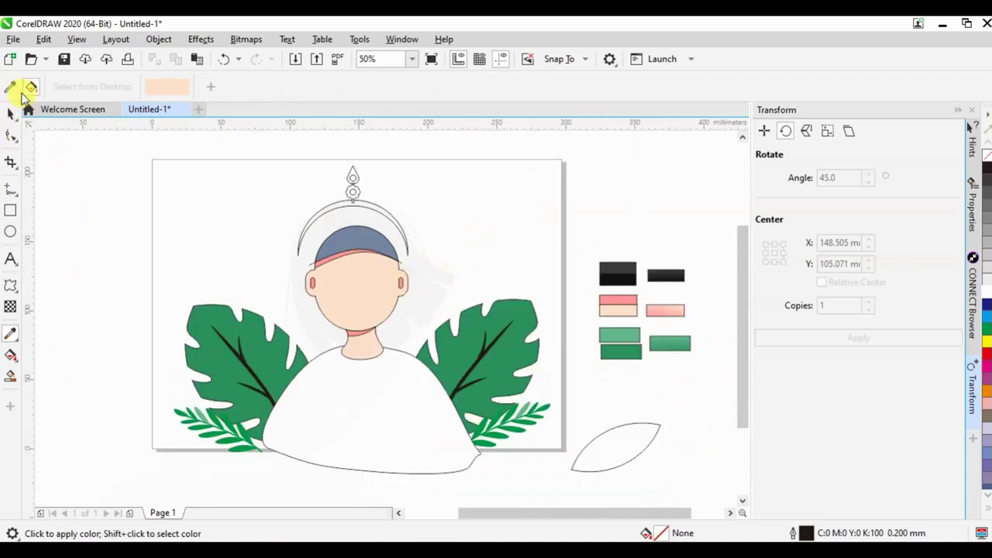
pyautogui.click(16, 89)
pyautogui.click(604, 268)
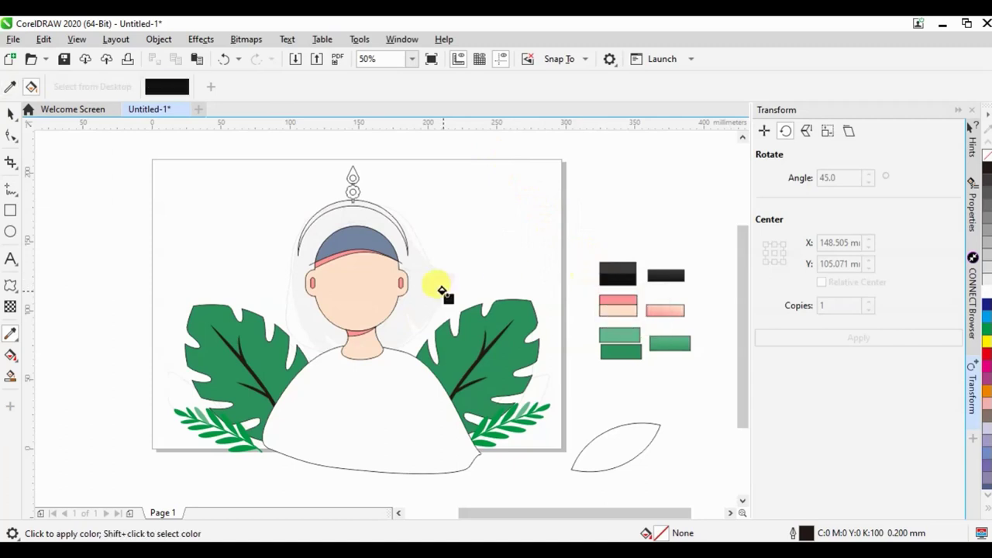
pyautogui.click(432, 290)
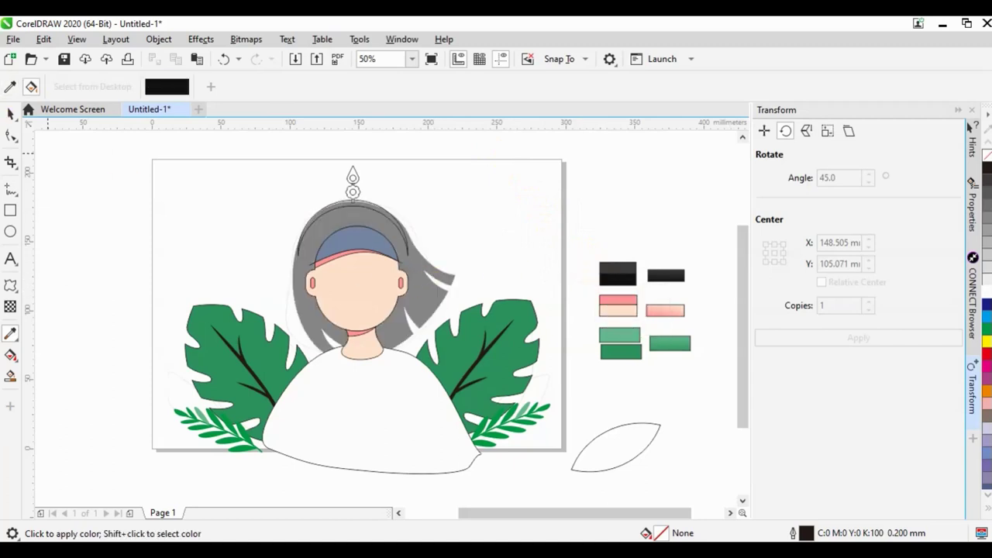
pyautogui.click(11, 114)
pyautogui.click(11, 190)
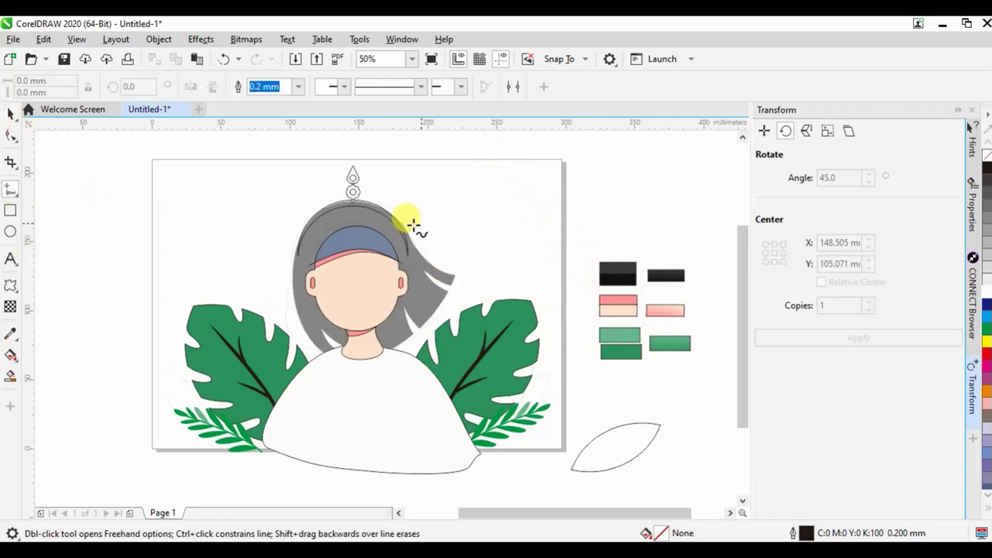
pyautogui.scroll(3, 407, 236)
# Step: Draw freehand outlines for a right-side hair strand and a hair section over the headband
pyautogui.moveTo(401, 166)
pyautogui.mouseDown()
pyautogui.moveTo(543, 376)
pyautogui.moveTo(403, 167)
pyautogui.mouseUp()
pyautogui.scroll(-2, 597, 223)
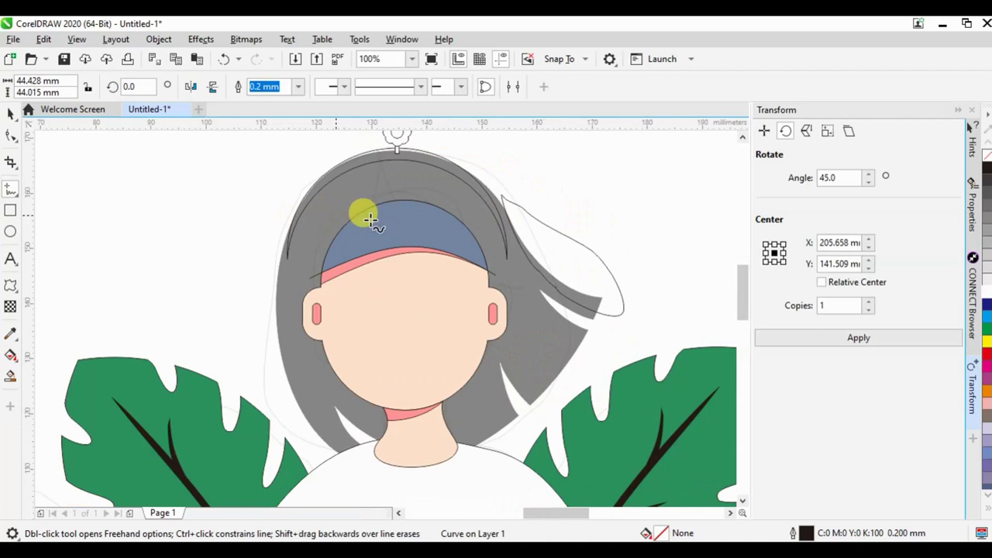
pyautogui.scroll(2, 334, 213)
pyautogui.moveTo(440, 168); pyautogui.dragTo(383, 299)
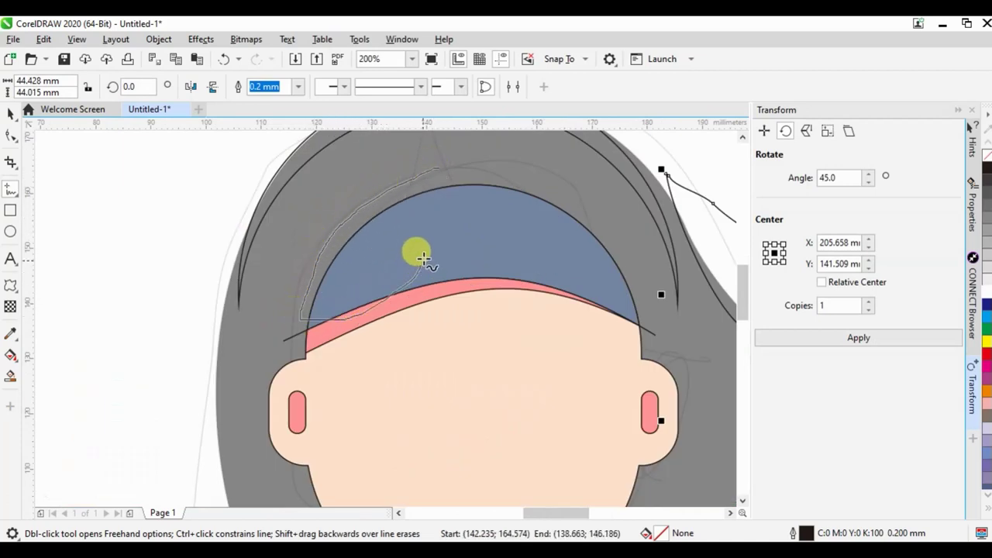
pyautogui.moveTo(383, 298)
pyautogui.mouseDown()
pyautogui.moveTo(454, 163)
pyautogui.moveTo(432, 261)
pyautogui.moveTo(454, 275)
pyautogui.moveTo(472, 259)
pyautogui.moveTo(487, 211)
pyautogui.moveTo(476, 157)
pyautogui.moveTo(597, 231)
pyautogui.moveTo(638, 299)
pyautogui.moveTo(516, 266)
pyautogui.moveTo(491, 162)
pyautogui.mouseUp()
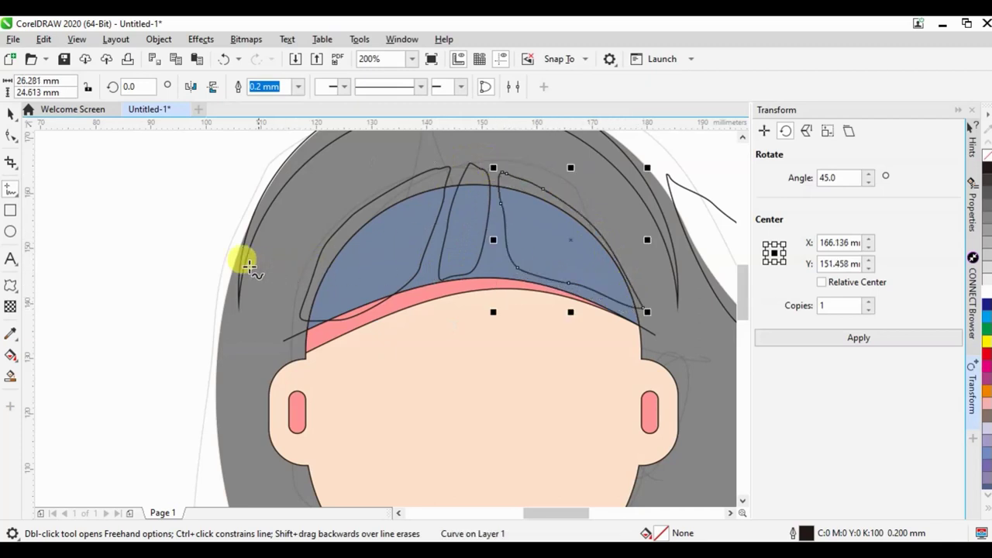
pyautogui.scroll(-2, 232, 268)
# Step: Fill the left, middle and right hair sections dark grey, leaving the long right strand unfilled
pyautogui.click(11, 335)
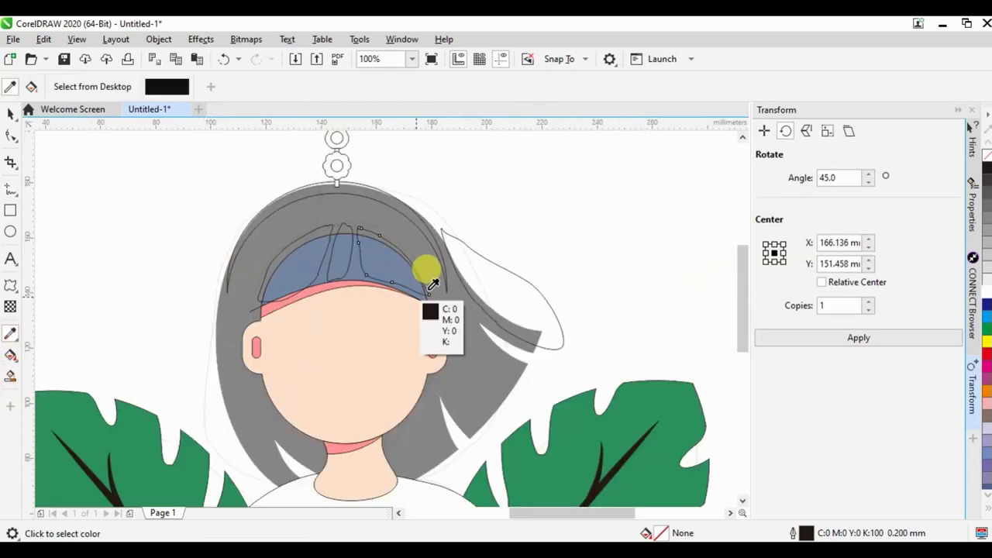
pyautogui.scroll(-1, 365, 264)
pyautogui.click(628, 308)
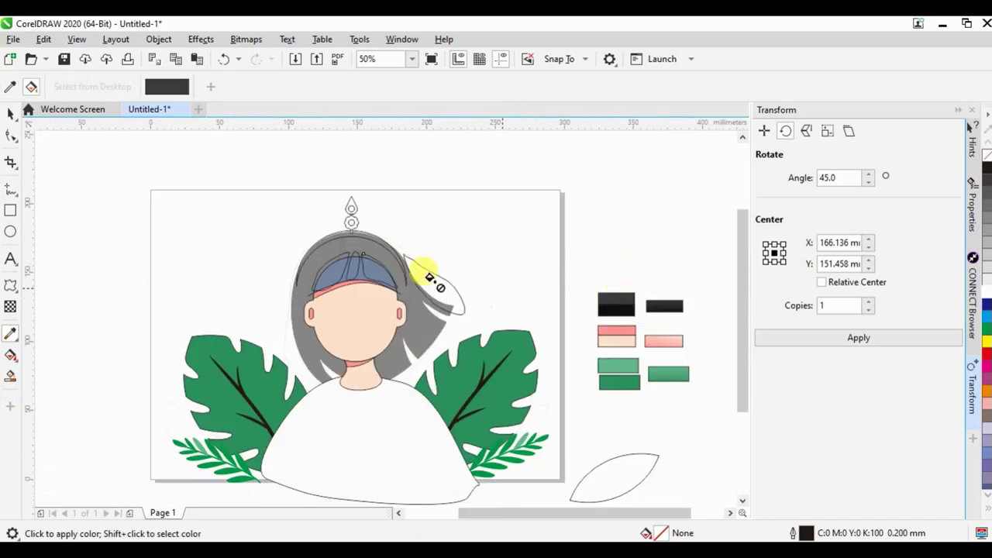
pyautogui.scroll(1, 331, 261)
pyautogui.scroll(1, 416, 279)
pyautogui.click(418, 279)
pyautogui.click(503, 284)
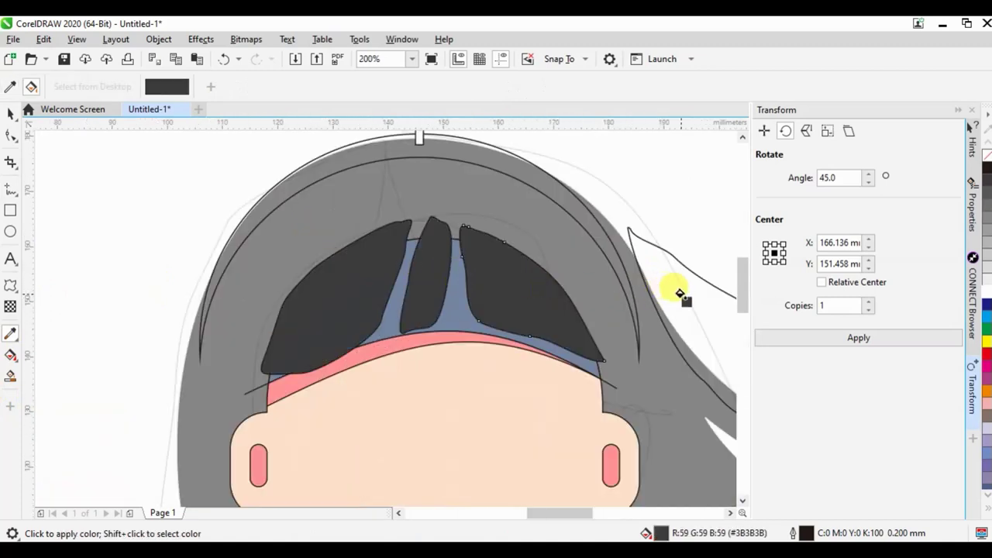
pyautogui.click(685, 350)
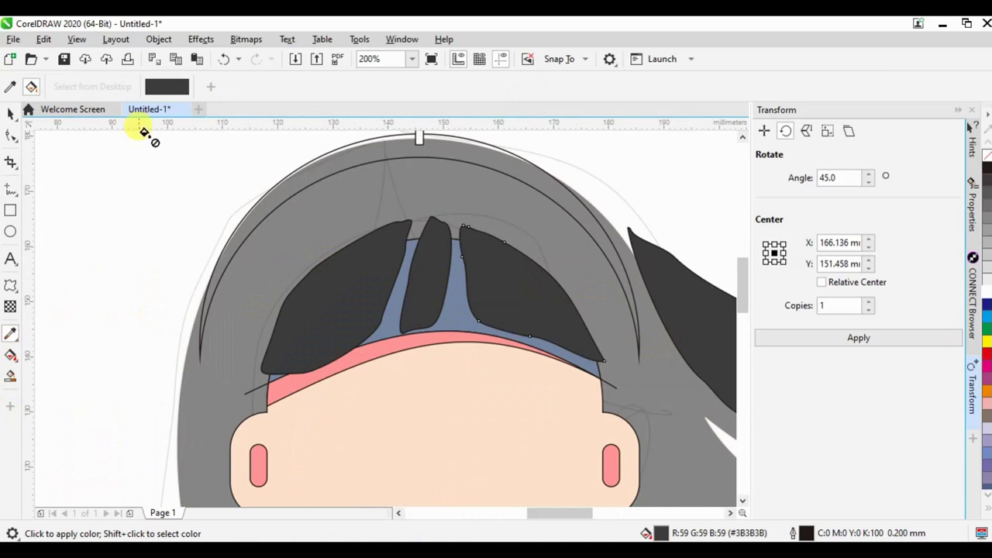
pyautogui.click(222, 61)
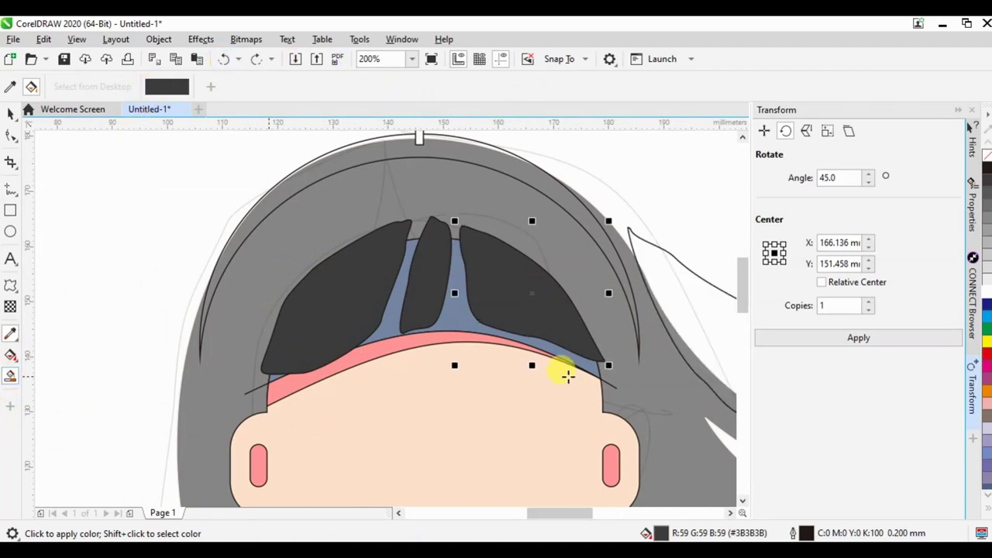
pyautogui.click(693, 370)
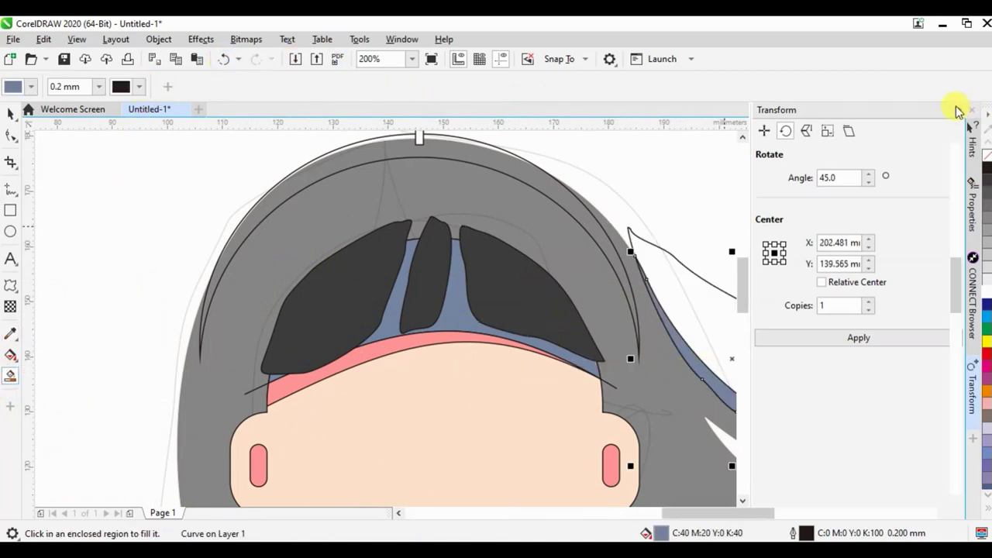
# Step: Close the Transform docker, then delete and restore the pink headband curve
pyautogui.click(959, 110)
pyautogui.scroll(-2, 334, 284)
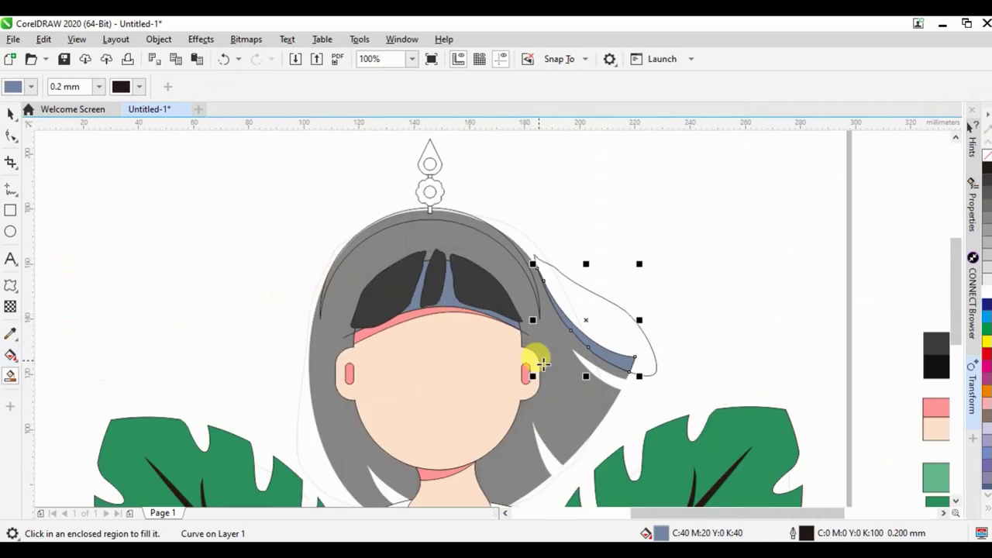
pyautogui.scroll(-2, 323, 288)
pyautogui.scroll(2, 329, 324)
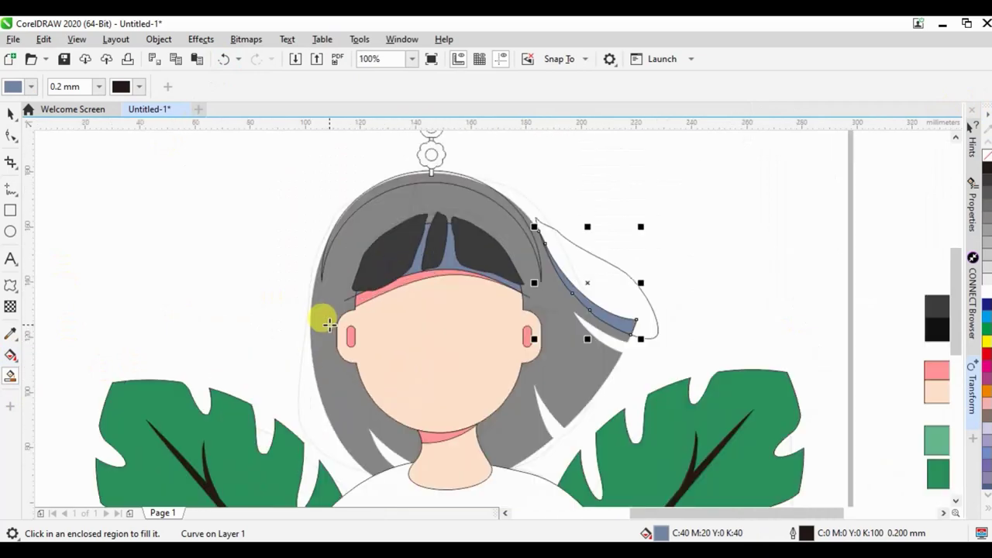
pyautogui.click(11, 115)
pyautogui.click(629, 287)
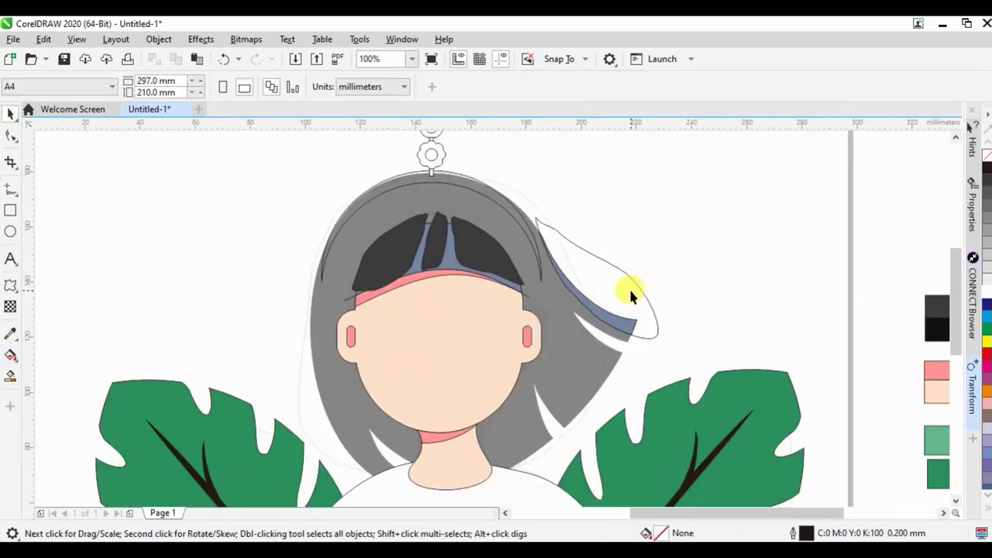
pyautogui.click(417, 275)
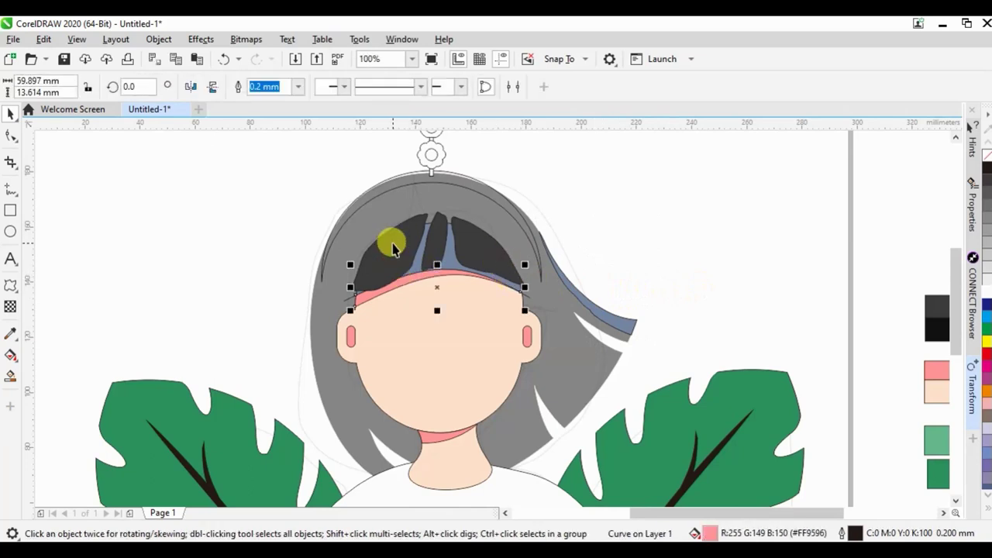
pyautogui.press('Delete')
pyautogui.scroll(2, 512, 294)
pyautogui.hotkey('ctrl', 'z')
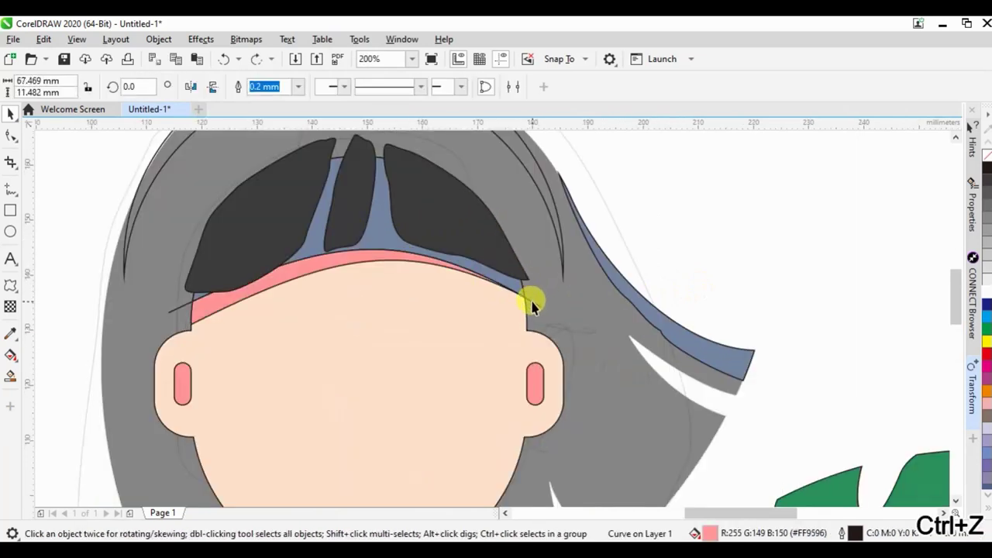
# Step: Shrink the three dark bang pieces slightly and move them upward
pyautogui.click(297, 209)
pyautogui.keyDown('shift'); pyautogui.click(336, 206); pyautogui.keyUp('shift')
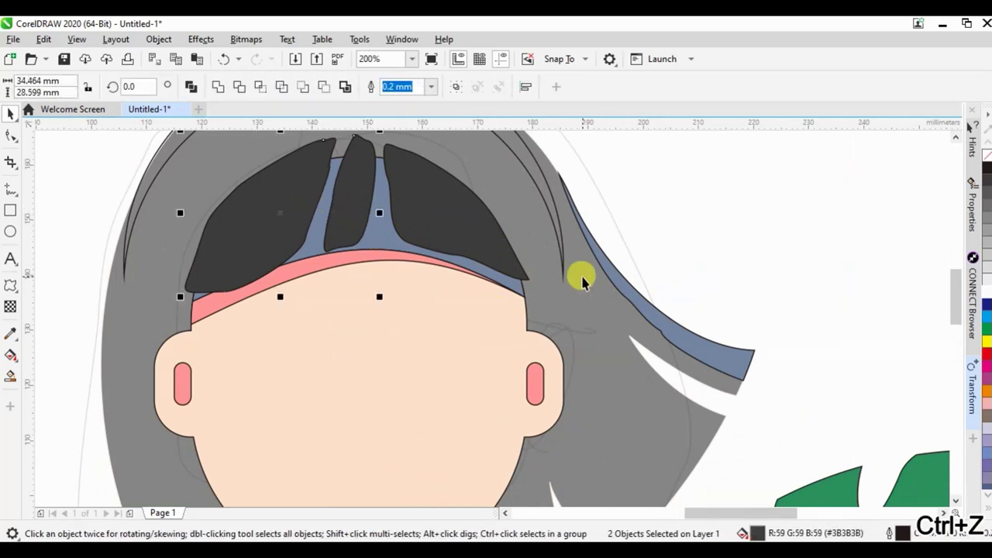
pyautogui.keyDown('shift'); pyautogui.click(516, 269); pyautogui.keyUp('shift')
pyautogui.moveTo(531, 295); pyautogui.dragTo(515, 283)
pyautogui.moveTo(243, 222); pyautogui.dragTo(255, 221)
# Step: Reshape the left bang piece so its lower edge curves higher
pyautogui.press('F10')
pyautogui.moveTo(229, 277)
pyautogui.mouseDown()
pyautogui.moveTo(262, 254)
pyautogui.moveTo(221, 266)
pyautogui.mouseUp()
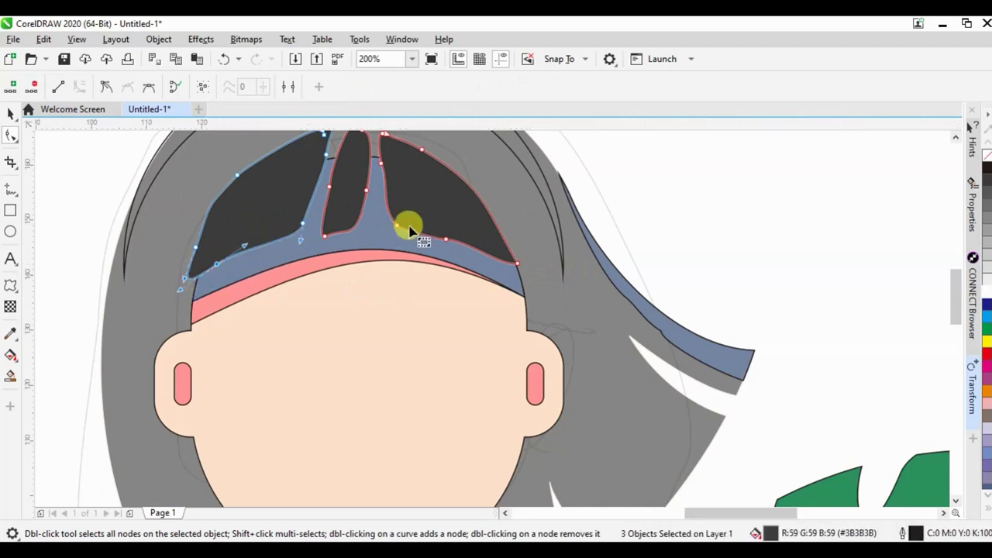
pyautogui.scroll(-2, 410, 233)
pyautogui.click(10, 115)
pyautogui.click(514, 345)
pyautogui.click(545, 327)
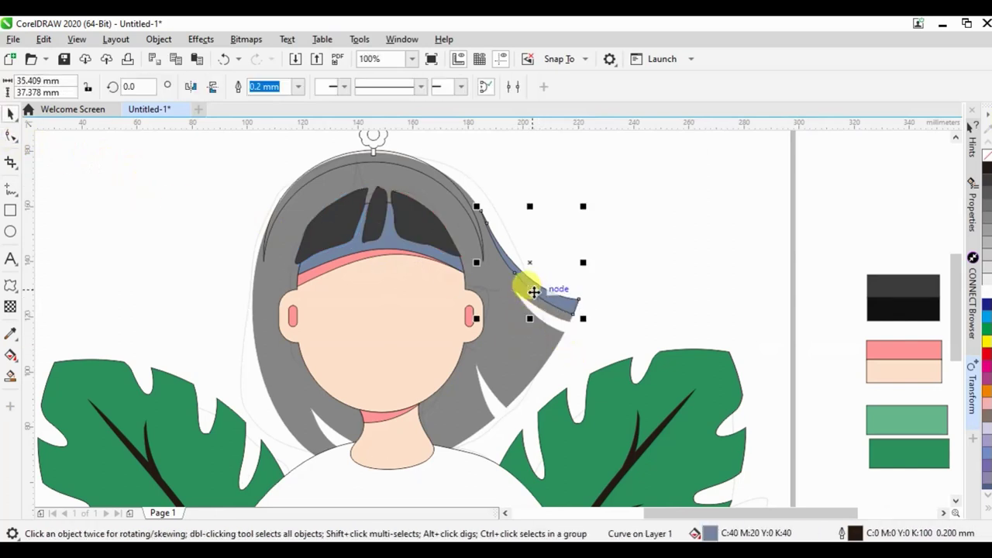
pyautogui.doubleClick(535, 295)
# Step: Refill the right hair strand and the band under the bangs near-black (#101010) from the dark swatch
pyautogui.click(10, 335)
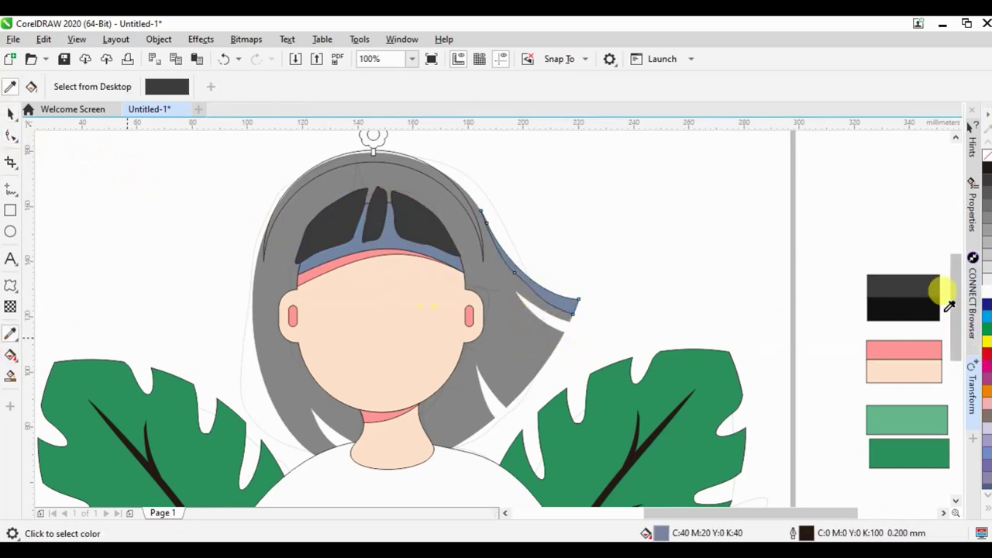
pyautogui.click(905, 288)
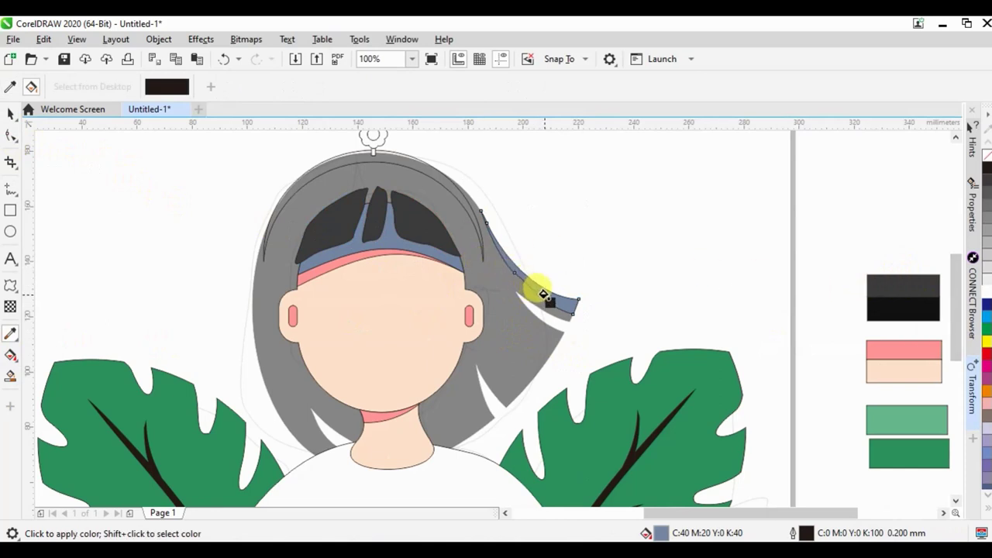
pyautogui.click(535, 286)
pyautogui.click(12, 91)
pyautogui.click(885, 285)
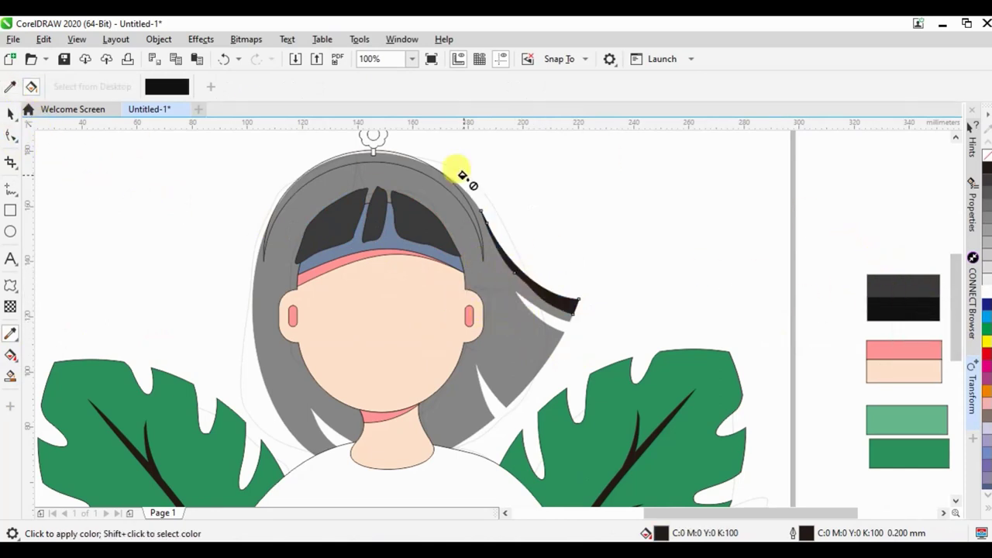
pyautogui.scroll(1, 332, 193)
pyautogui.click(357, 293)
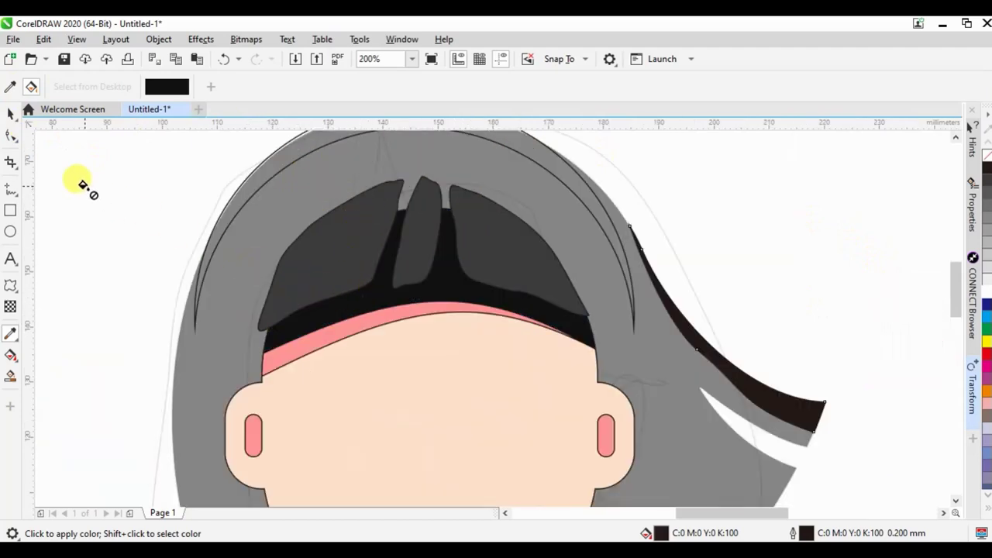
pyautogui.click(10, 114)
pyautogui.click(545, 168)
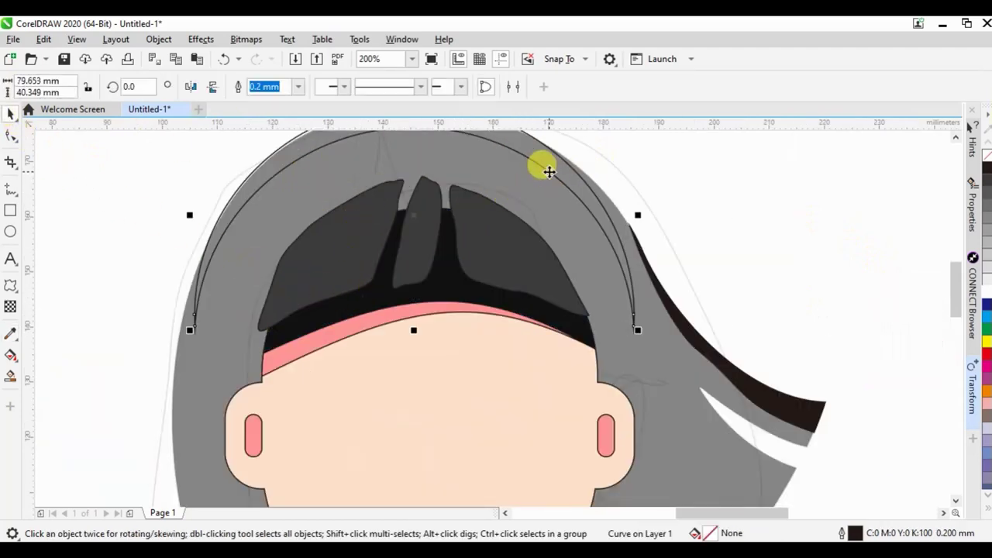
pyautogui.scroll(-2, 319, 240)
# Step: Copy the pink/peach swatch pair upward as pale yellow under golden yellow (C0 M16 Y100 K0)
pyautogui.scroll(1, 481, 284)
pyautogui.scroll(1, 655, 406)
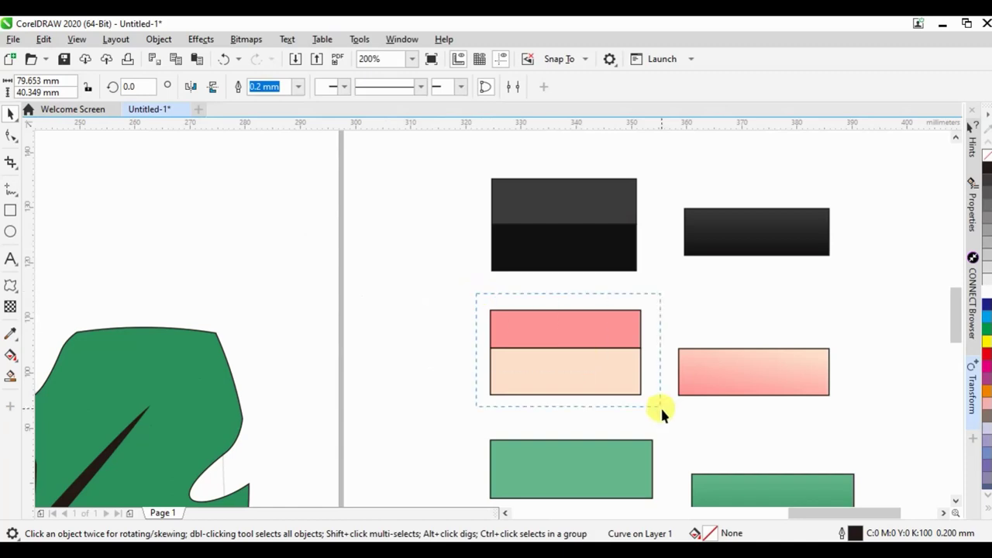
pyautogui.click(568, 382)
pyautogui.scroll(-1, 569, 382)
pyautogui.moveTo(561, 237); pyautogui.dragTo(561, 238)
pyautogui.click(987, 341)
pyautogui.click(593, 249)
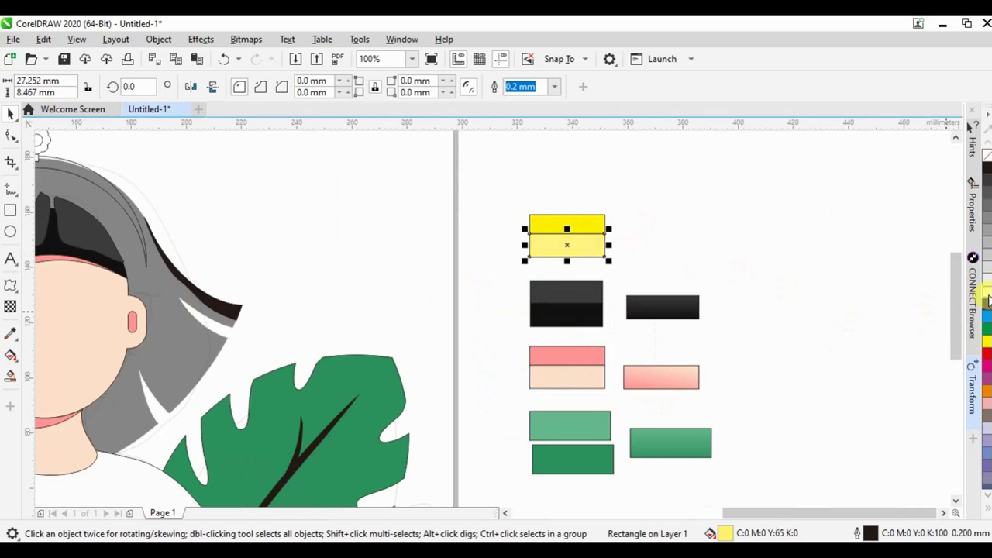
pyautogui.press('Tab')
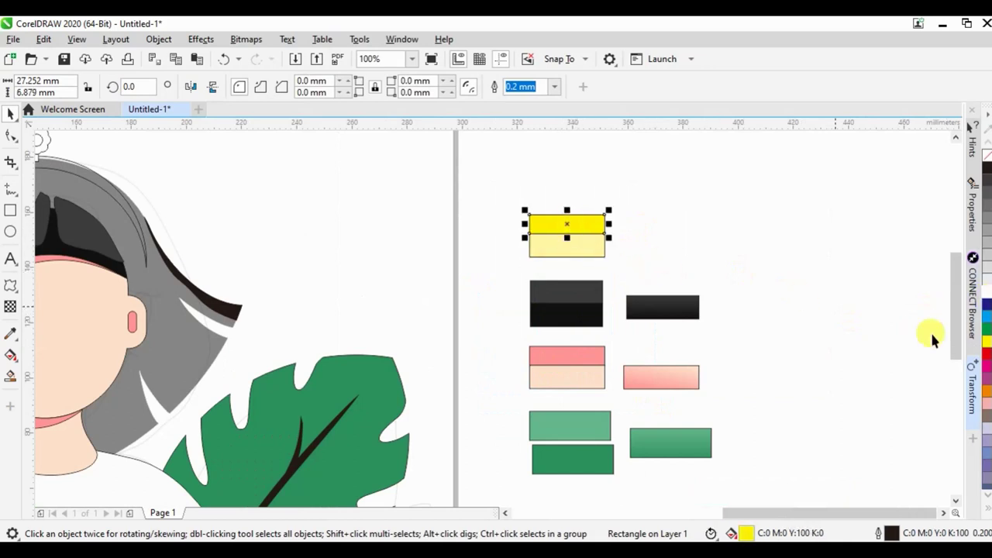
pyautogui.click(987, 345)
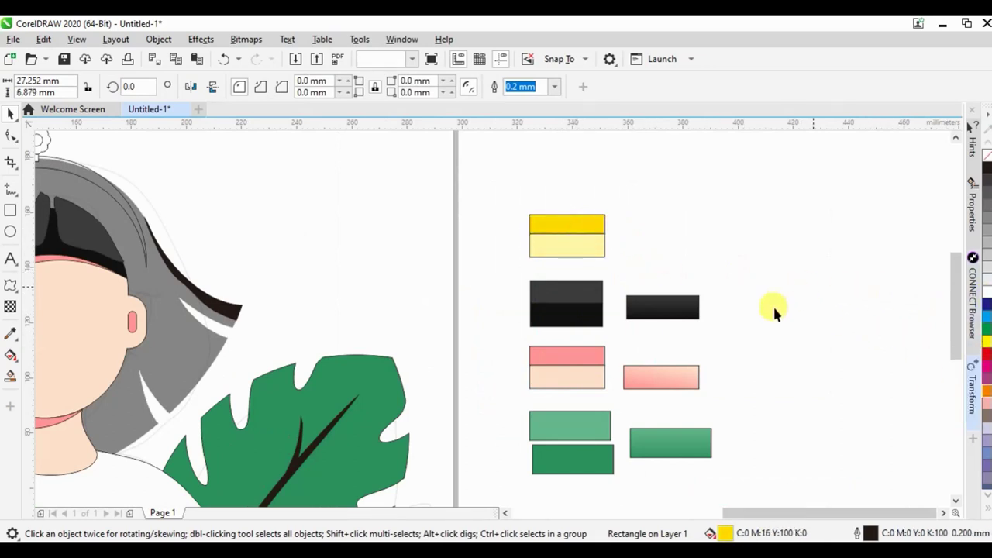
pyautogui.click(773, 305)
pyautogui.scroll(-2, 839, 362)
pyautogui.scroll(1, 563, 295)
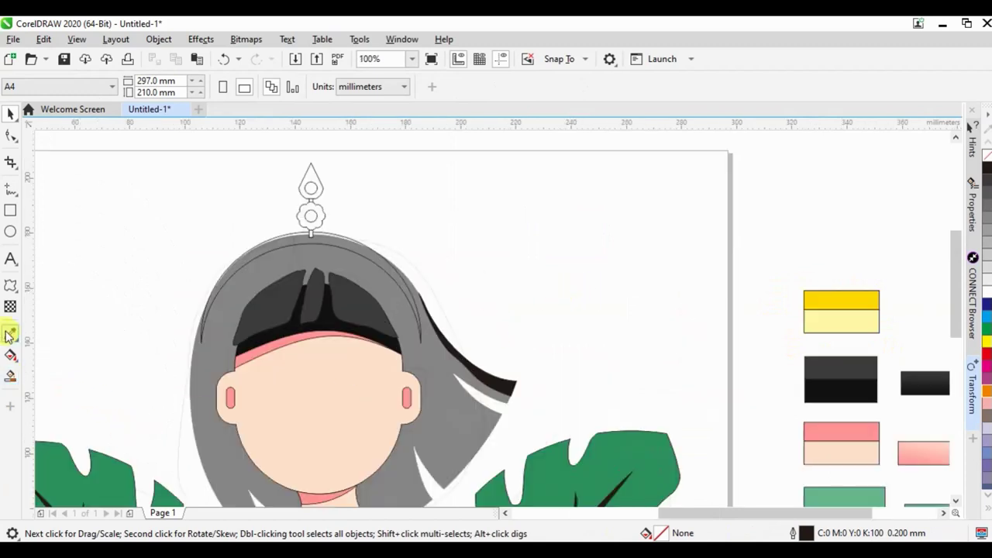
# Step: Fill the teardrop and flower ornament on the head with gold from the new swatch
pyautogui.click(9, 335)
pyautogui.click(839, 303)
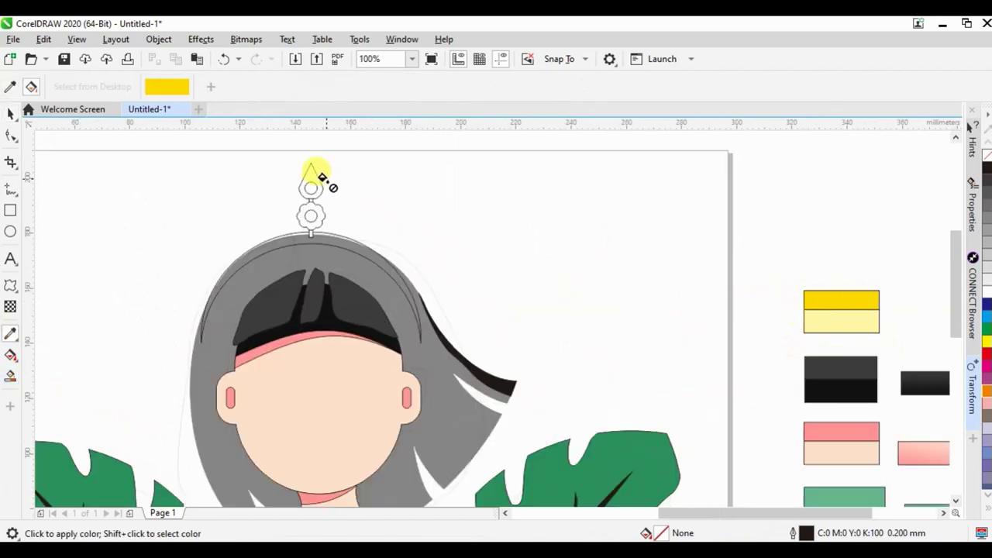
pyautogui.click(316, 218)
pyautogui.scroll(3, 313, 210)
pyautogui.scroll(1, 310, 195)
pyautogui.scroll(-1, 377, 323)
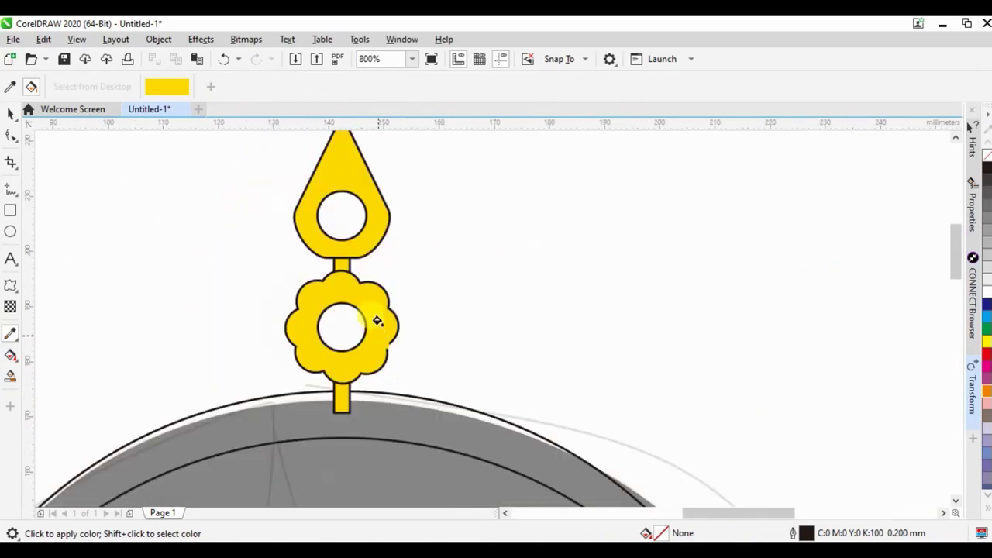
pyautogui.scroll(-2, 377, 324)
# Step: Remove the hair's transparency so it appears solid black
pyautogui.click(12, 115)
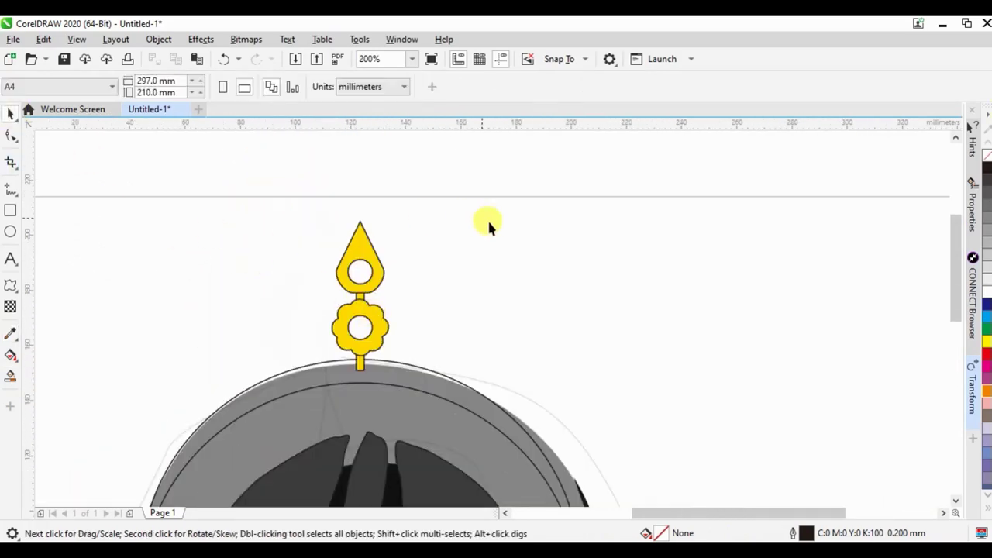
pyautogui.scroll(-1, 525, 231)
pyautogui.scroll(-1, 527, 234)
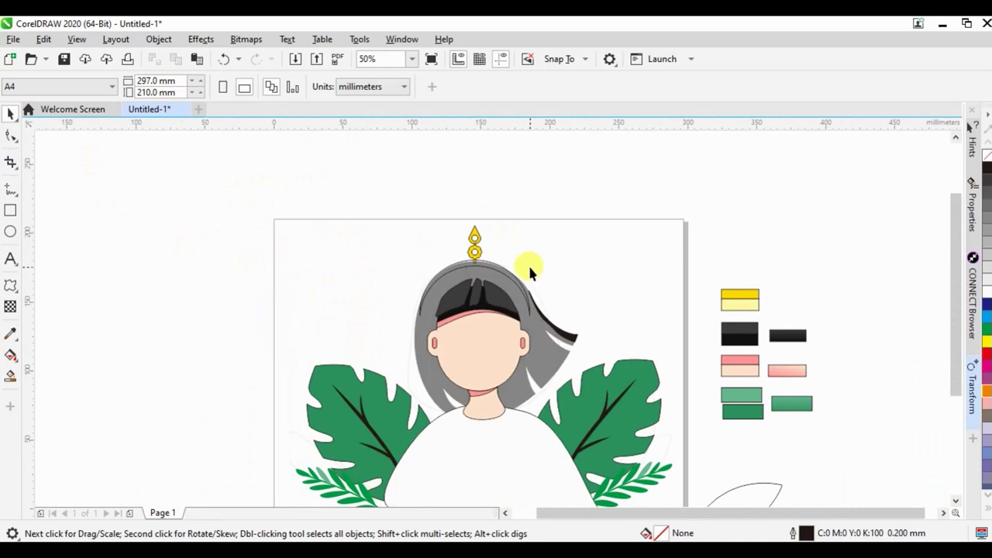
pyautogui.click(549, 360)
pyautogui.click(16, 308)
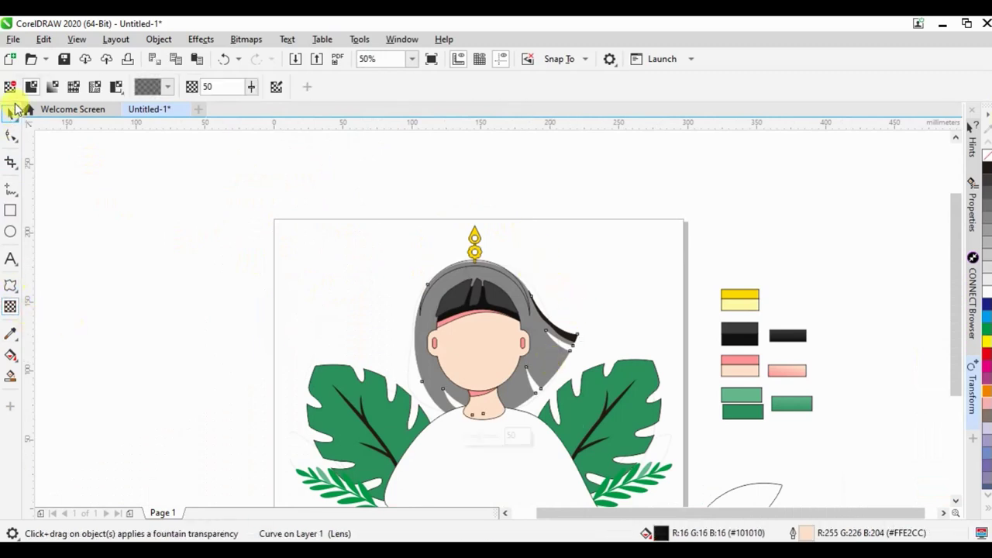
pyautogui.click(10, 86)
pyautogui.click(11, 114)
pyautogui.click(571, 227)
pyautogui.scroll(-1, 612, 235)
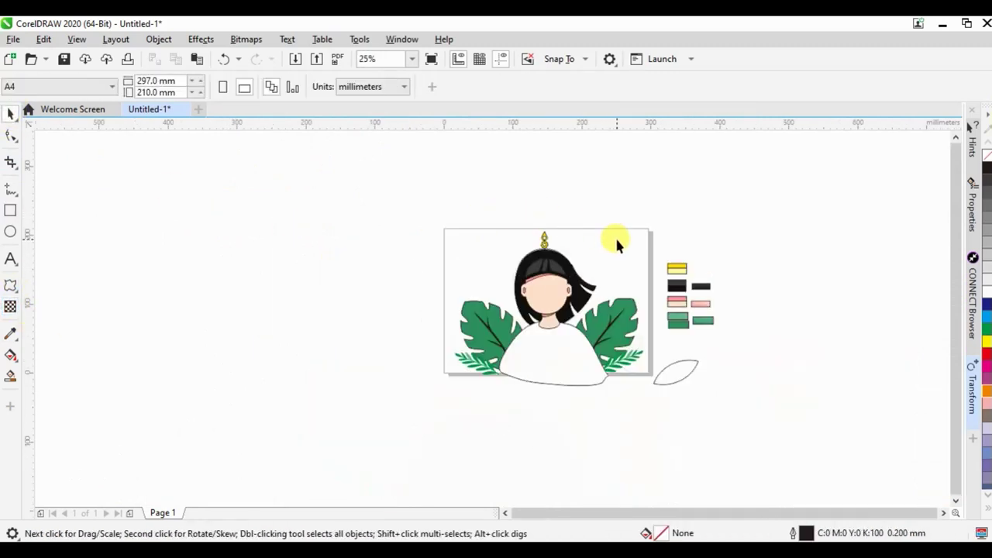
pyautogui.scroll(1, 546, 276)
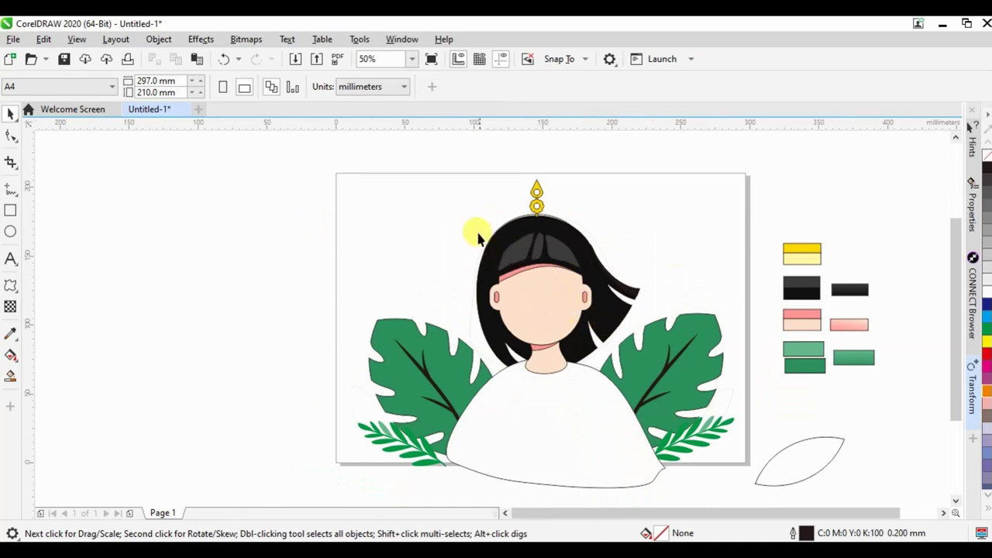
pyautogui.click(455, 215)
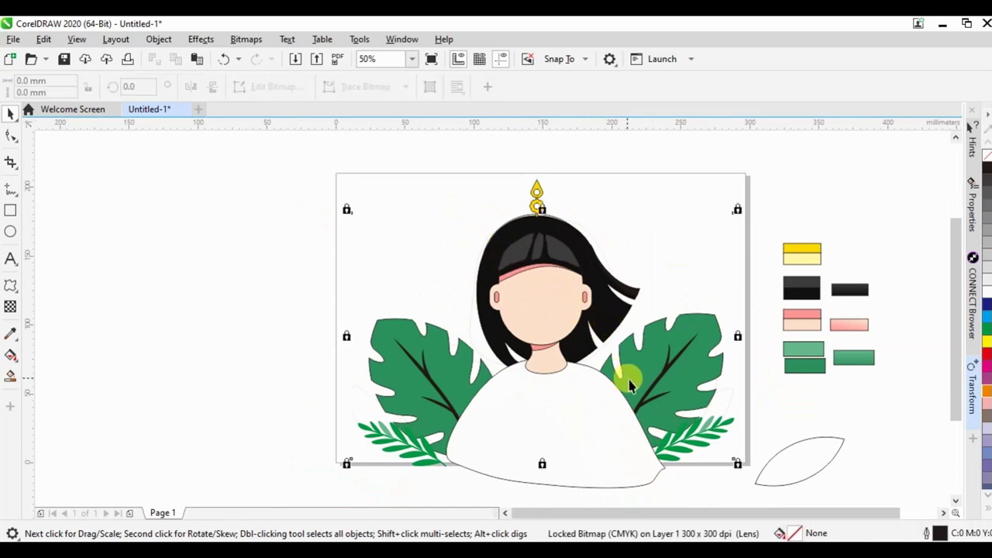
# Step: Copy the green fountain fill onto both monstera leaves with the Attributes Eyedropper
pyautogui.click(436, 353)
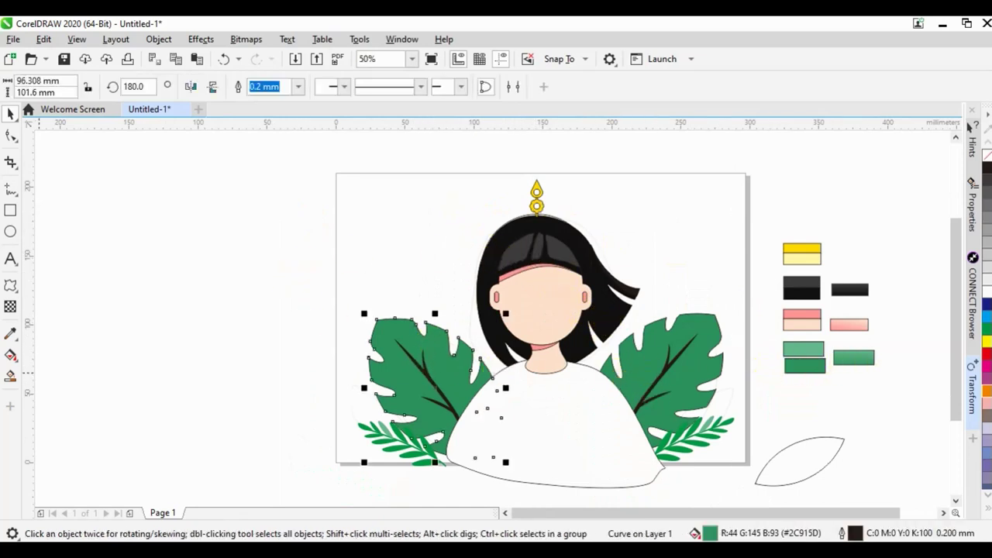
pyautogui.click(18, 344)
pyautogui.click(47, 349)
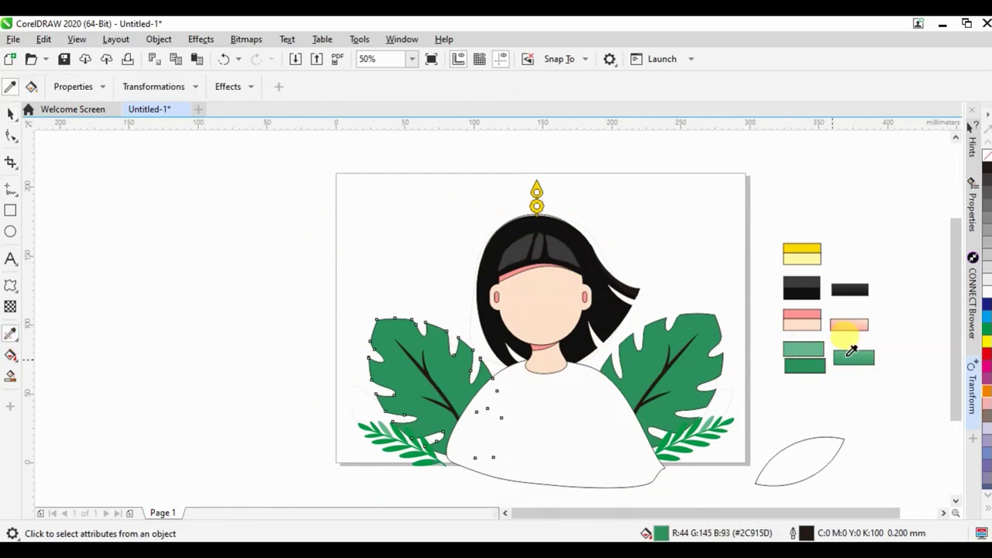
pyautogui.click(843, 355)
pyautogui.click(693, 368)
pyautogui.click(442, 348)
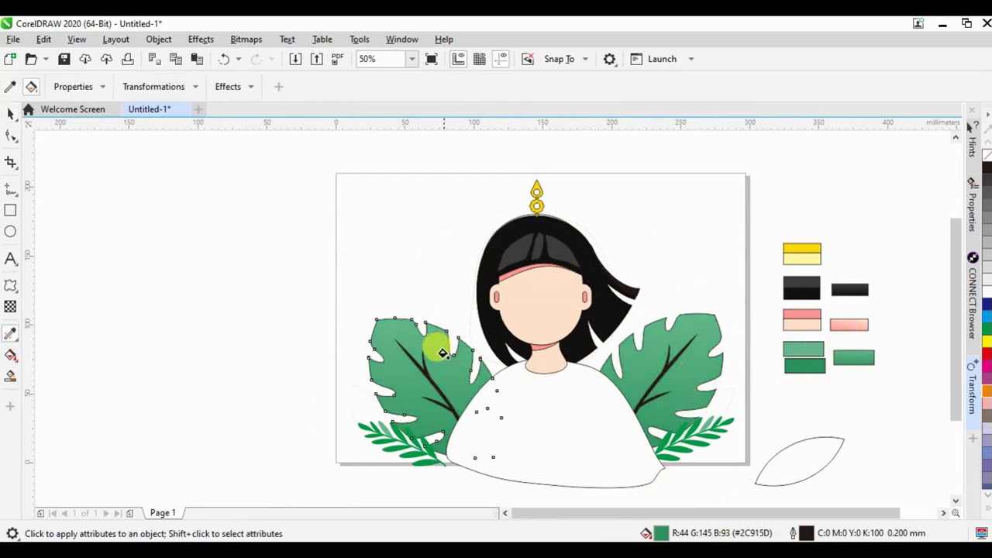
# Step: Reposition and angle the gradient on the left and right leaves, bottom to top
pyautogui.press('g')
pyautogui.moveTo(452, 476); pyautogui.dragTo(463, 429)
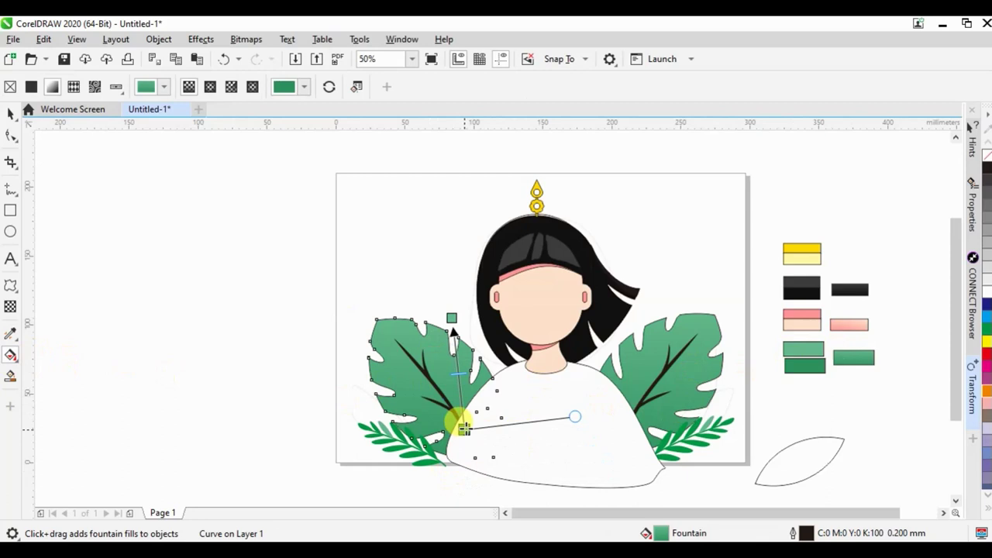
pyautogui.moveTo(451, 329); pyautogui.dragTo(402, 279)
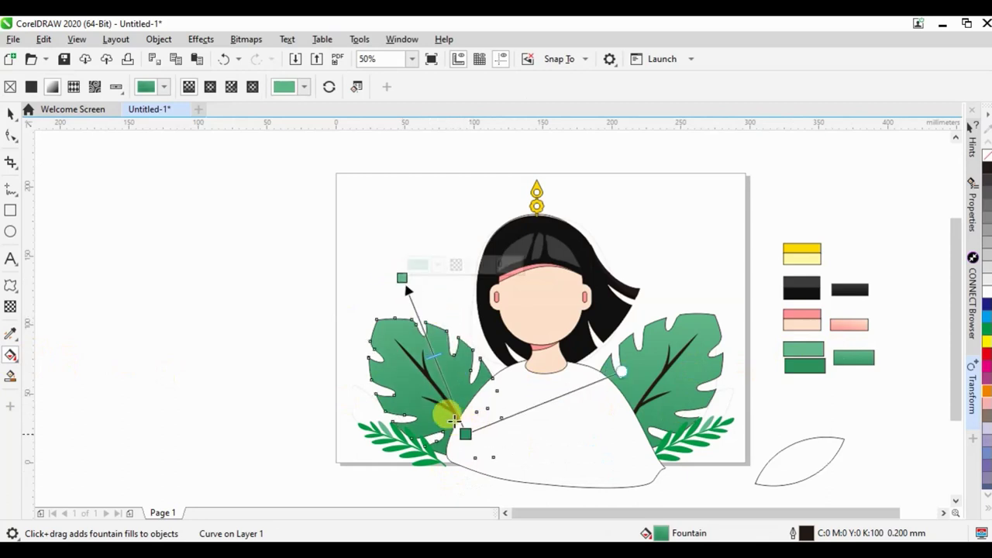
pyautogui.click(647, 381)
pyautogui.moveTo(679, 343); pyautogui.dragTo(659, 403)
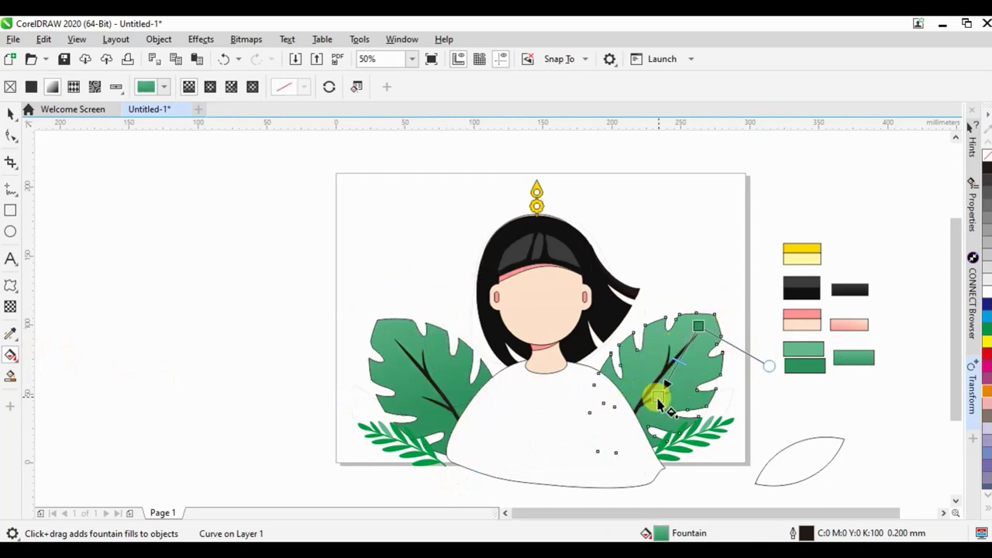
pyautogui.moveTo(699, 326); pyautogui.dragTo(684, 315)
pyautogui.moveTo(659, 399)
pyautogui.mouseDown()
pyautogui.moveTo(643, 387)
pyautogui.moveTo(652, 420)
pyautogui.mouseUp()
pyautogui.moveTo(685, 315); pyautogui.dragTo(688, 329)
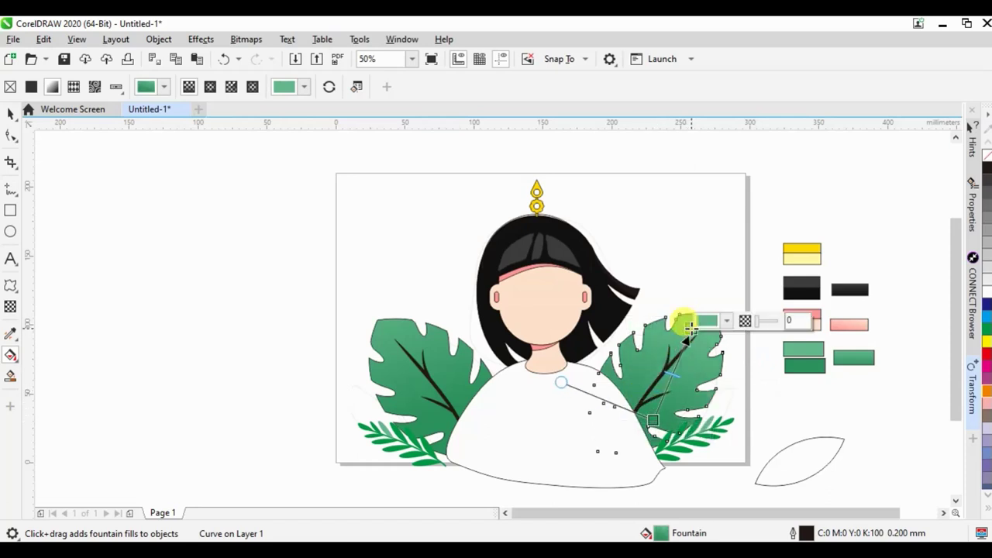
# Step: Drag a green gradient across the small fern beside the right leaf
pyautogui.click(697, 429)
pyautogui.moveTo(740, 420); pyautogui.dragTo(664, 453)
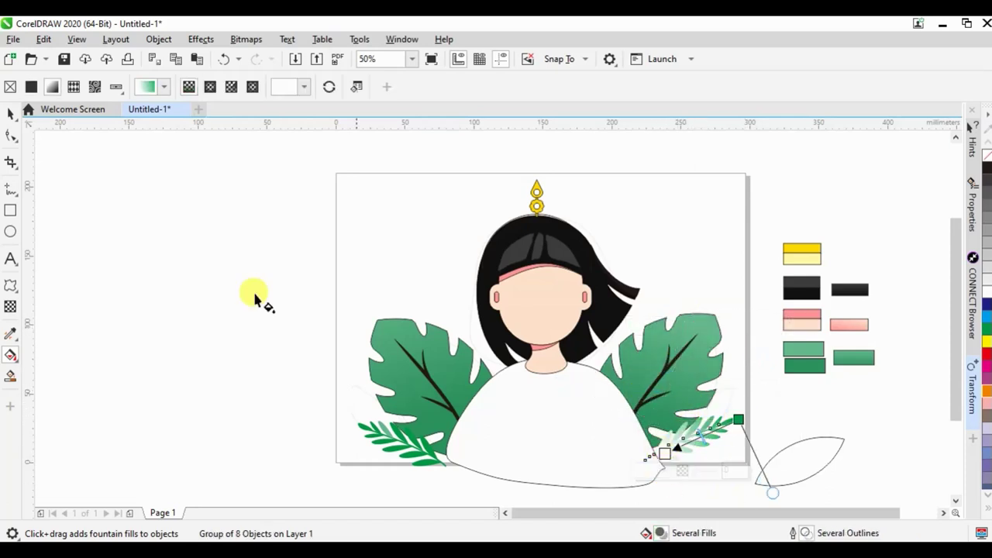
pyautogui.click(8, 114)
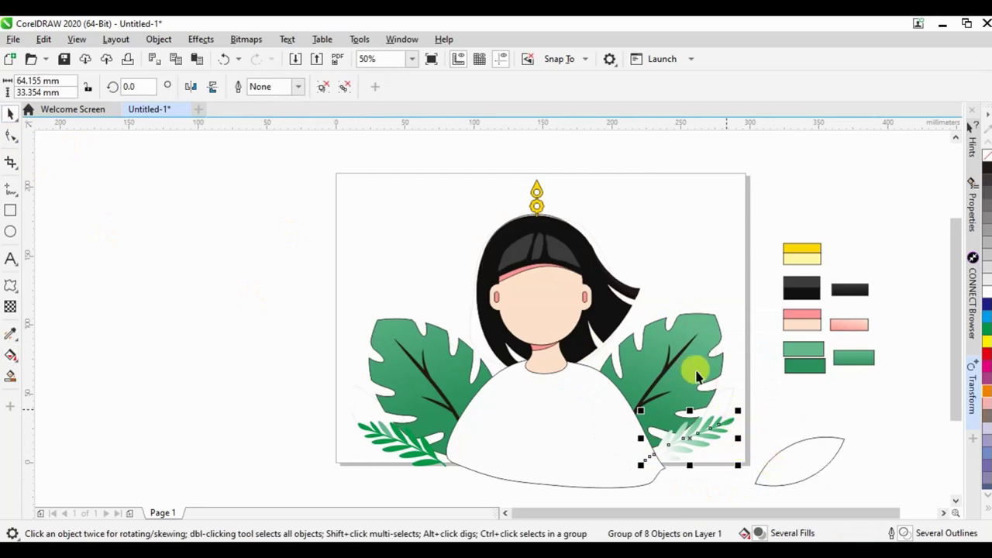
# Step: Ungroup the right fern and copy one leaflet's green fill onto every pale leaflet
pyautogui.rightClick(717, 436)
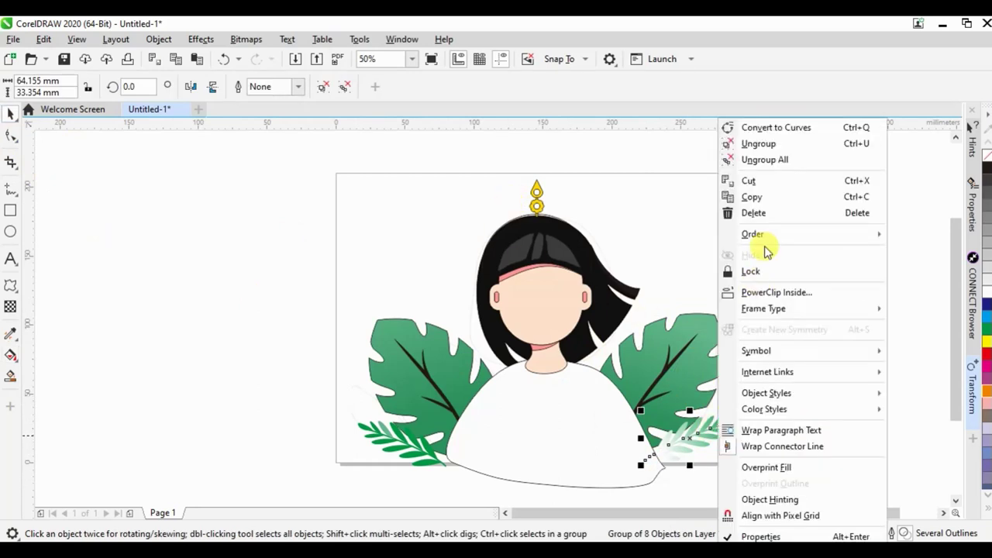
pyautogui.click(772, 150)
pyautogui.click(10, 333)
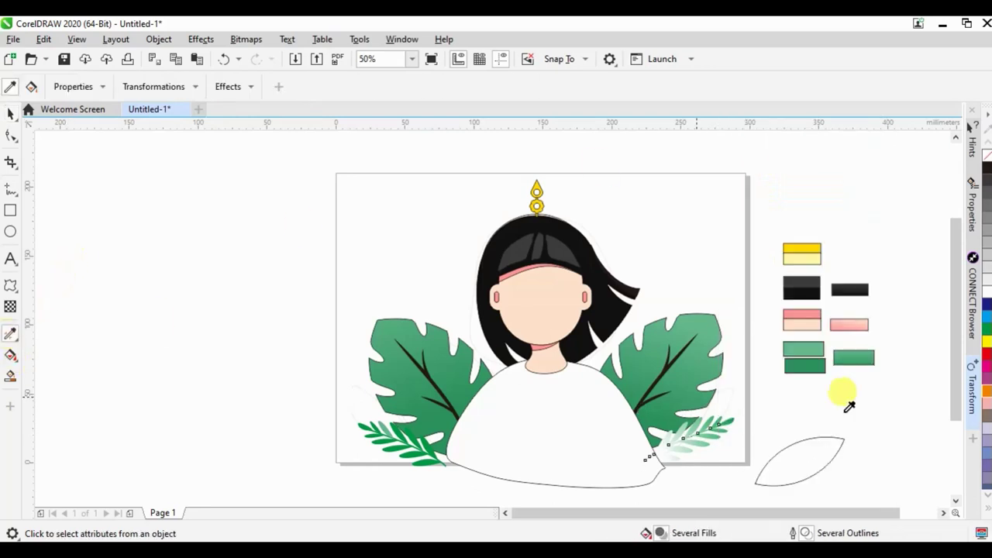
pyautogui.click(829, 352)
pyautogui.scroll(1, 646, 465)
pyautogui.scroll(1, 704, 442)
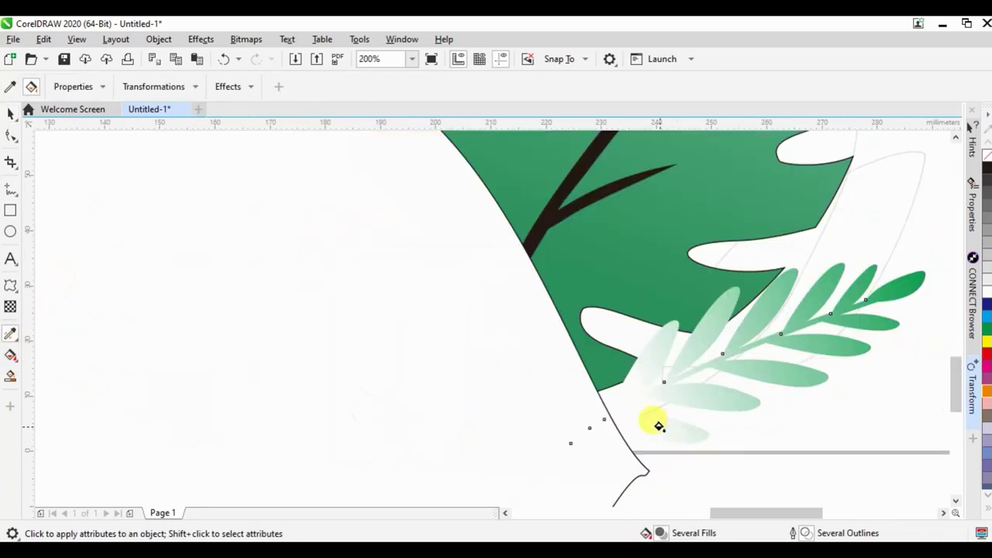
pyautogui.click(719, 395)
pyautogui.click(653, 365)
pyautogui.click(702, 335)
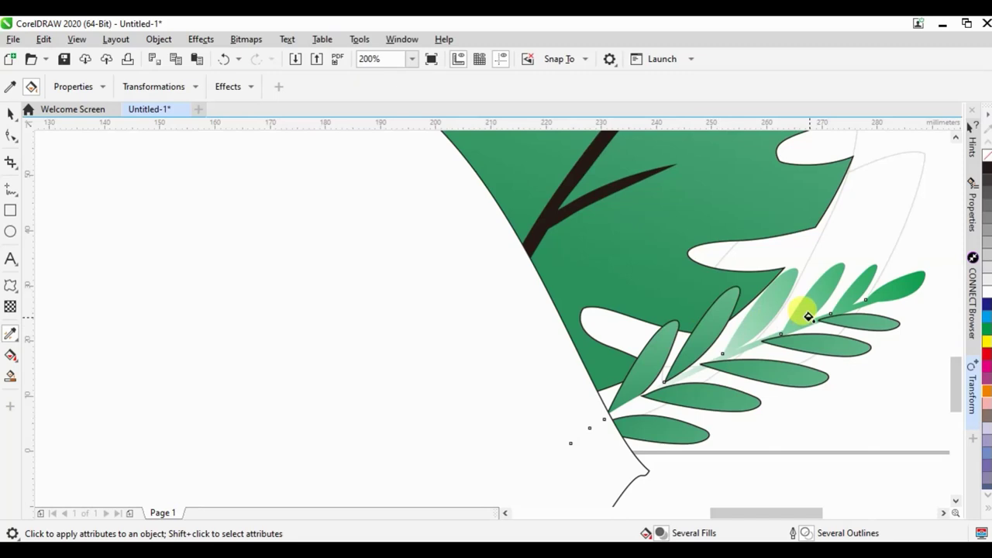
pyautogui.click(761, 306)
pyautogui.click(827, 301)
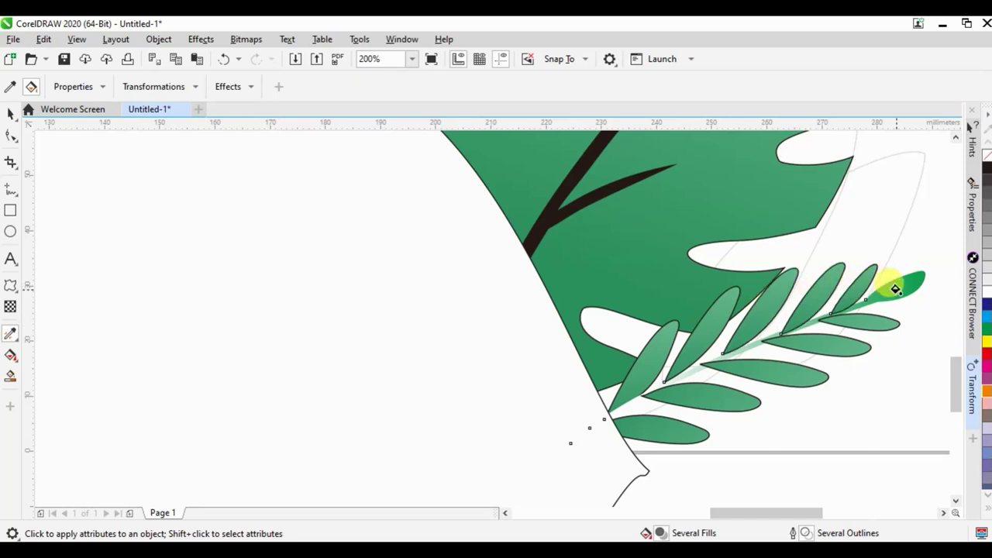
# Step: Regroup all eight fern pieces into one group
pyautogui.scroll(1, 752, 328)
pyautogui.scroll(-1, 663, 361)
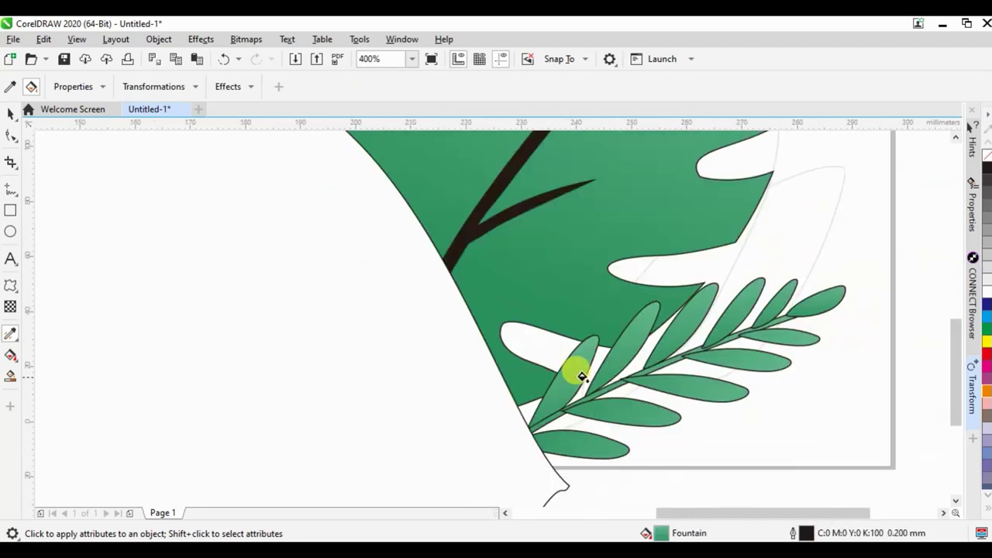
pyautogui.scroll(-1, 579, 372)
pyautogui.click(9, 117)
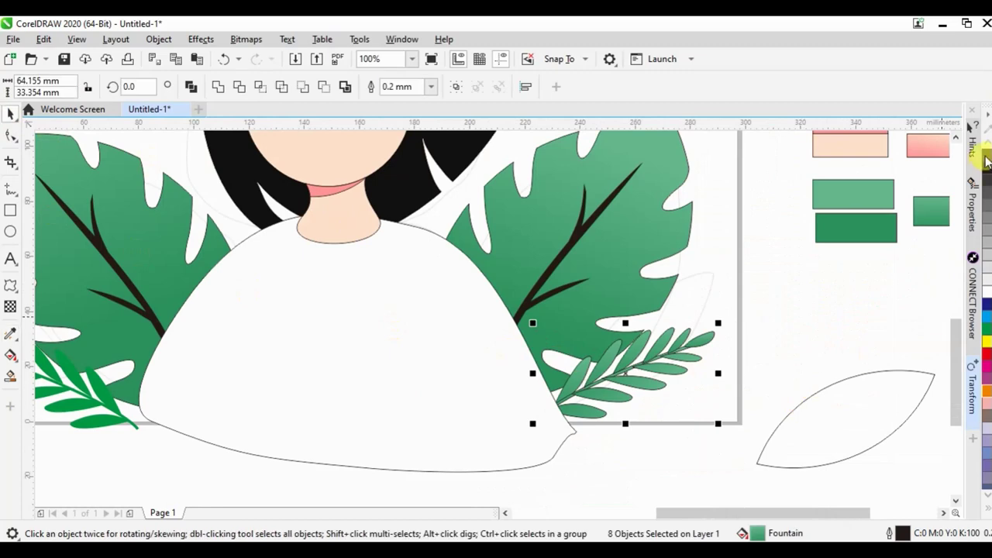
pyautogui.rightClick(665, 349)
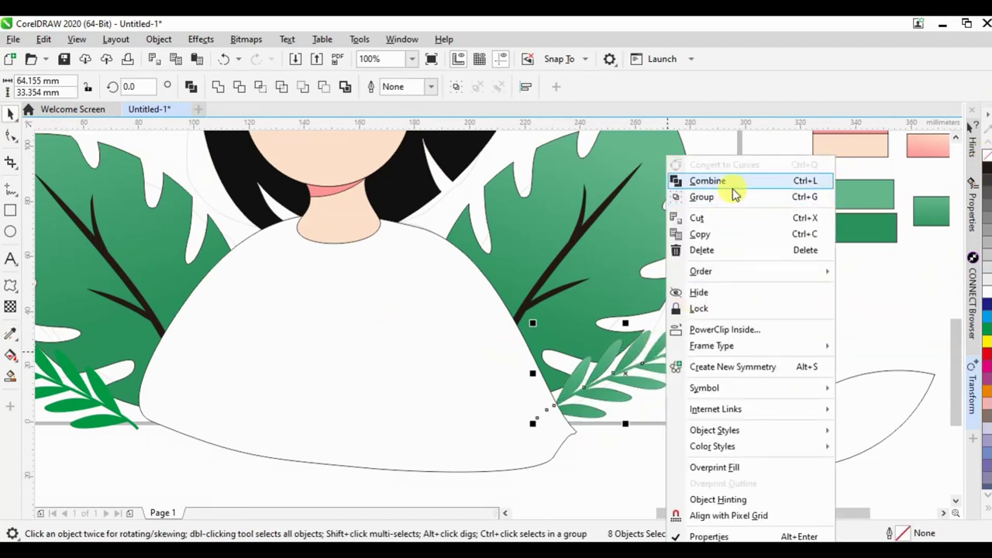
pyautogui.click(733, 196)
pyautogui.scroll(-1, 531, 366)
# Step: Delete the fern at the bottom left
pyautogui.press('Delete')
pyautogui.click(660, 310)
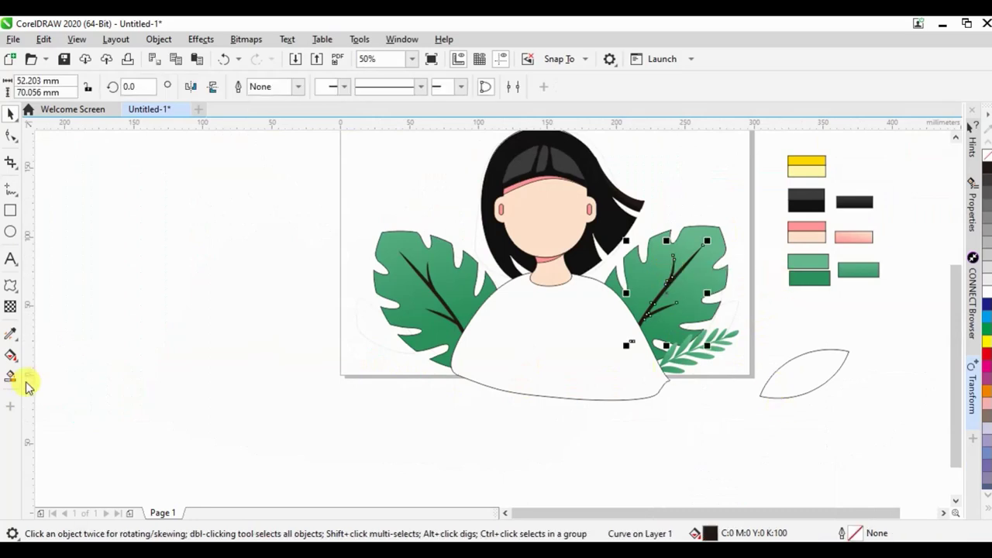
pyautogui.click(17, 343)
pyautogui.click(39, 331)
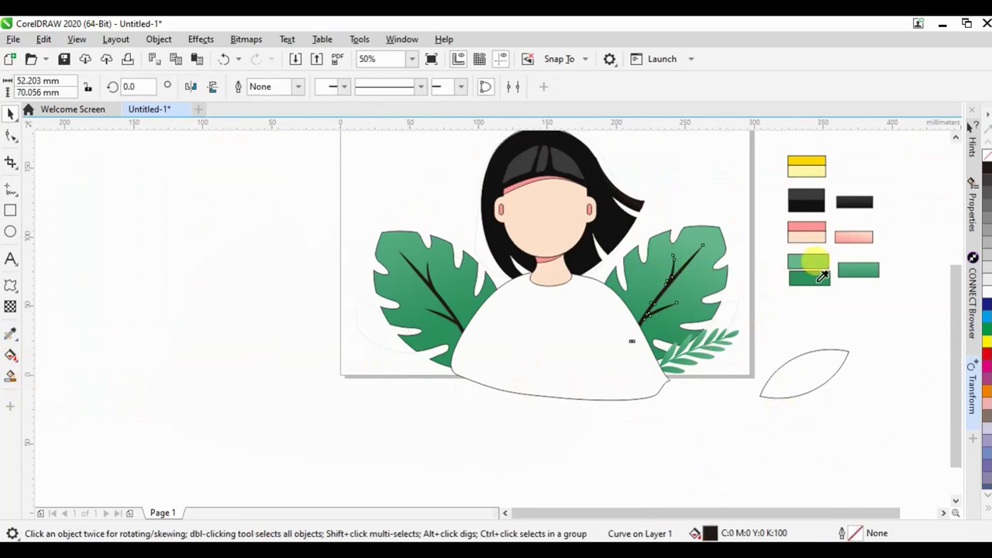
# Step: Recolour the right leaf's stem with the dark green sampled from the swatch
pyautogui.click(809, 275)
pyautogui.scroll(2, 663, 255)
pyautogui.click(690, 313)
pyautogui.scroll(-1, 626, 275)
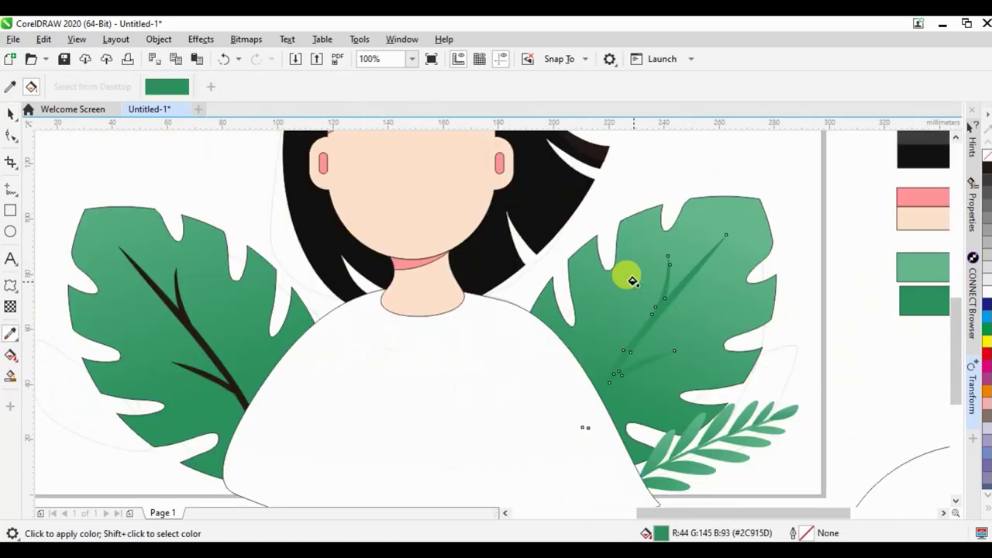
pyautogui.click(11, 113)
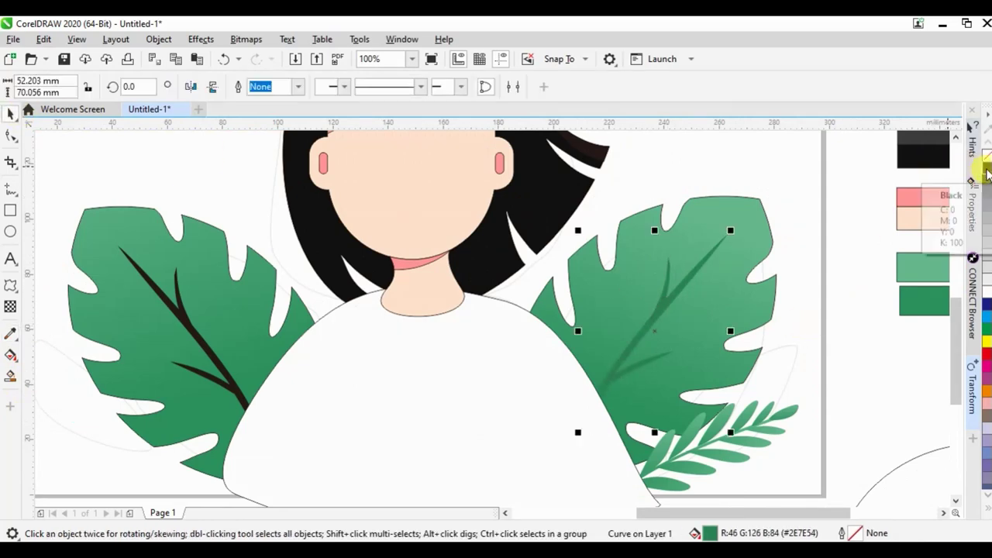
# Step: Replace the left leaf with a flipped copy of the right leaf grouped with its stem
pyautogui.scroll(-1, 483, 257)
pyautogui.click(321, 277)
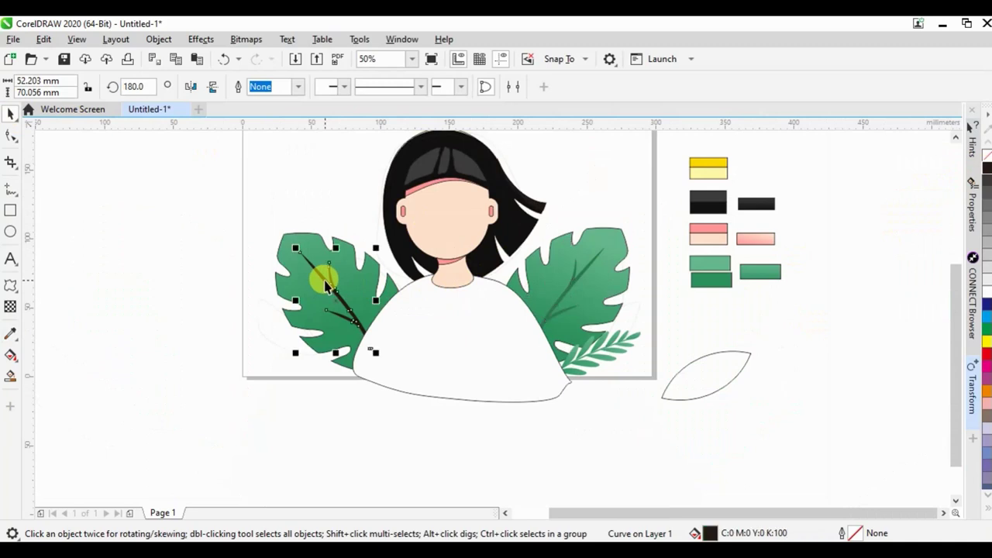
pyautogui.press('Delete')
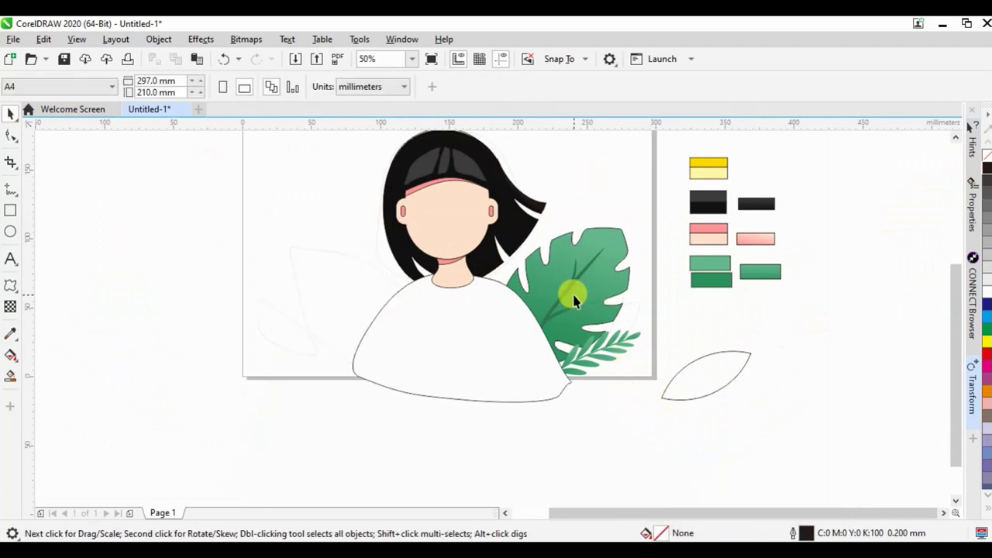
pyautogui.click(573, 287)
pyautogui.keyDown('shift'); pyautogui.click(618, 277); pyautogui.keyUp('shift')
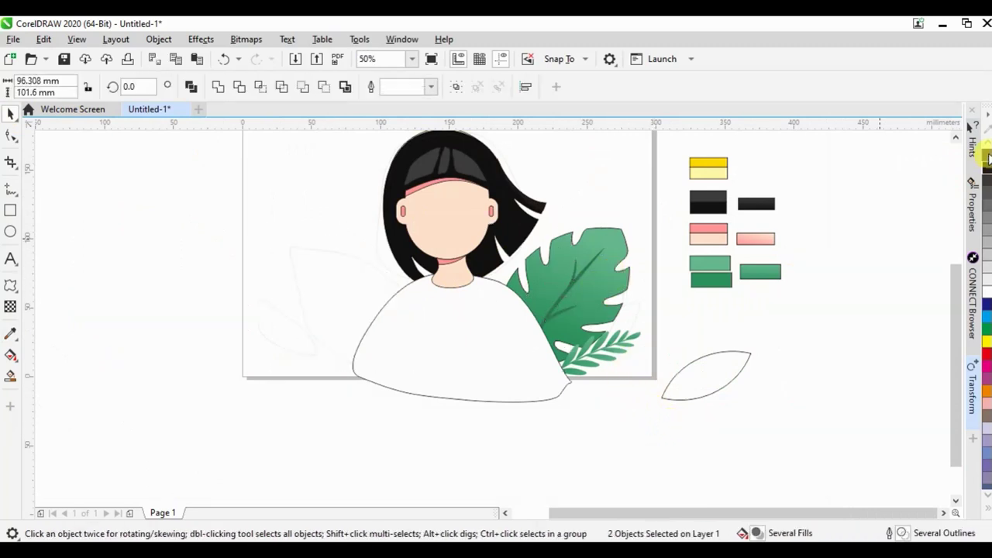
pyautogui.hotkey('ctrl', 'g')
pyautogui.moveTo(553, 272)
pyautogui.mouseDown()
pyautogui.moveTo(289, 274)
pyautogui.moveTo(330, 279)
pyautogui.mouseUp()
pyautogui.click(213, 86)
# Step: Place a copy of the fern at the left leaf, rotated to about 126°
pyautogui.click(590, 355)
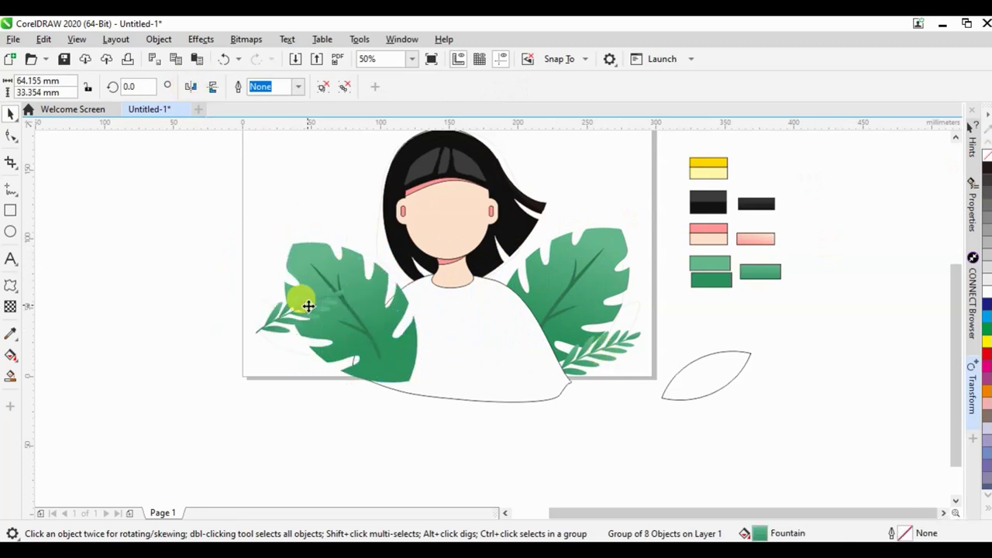
pyautogui.click(308, 306)
pyautogui.moveTo(332, 274)
pyautogui.mouseDown()
pyautogui.moveTo(273, 310)
pyautogui.moveTo(282, 336)
pyautogui.mouseUp()
pyautogui.click(273, 310)
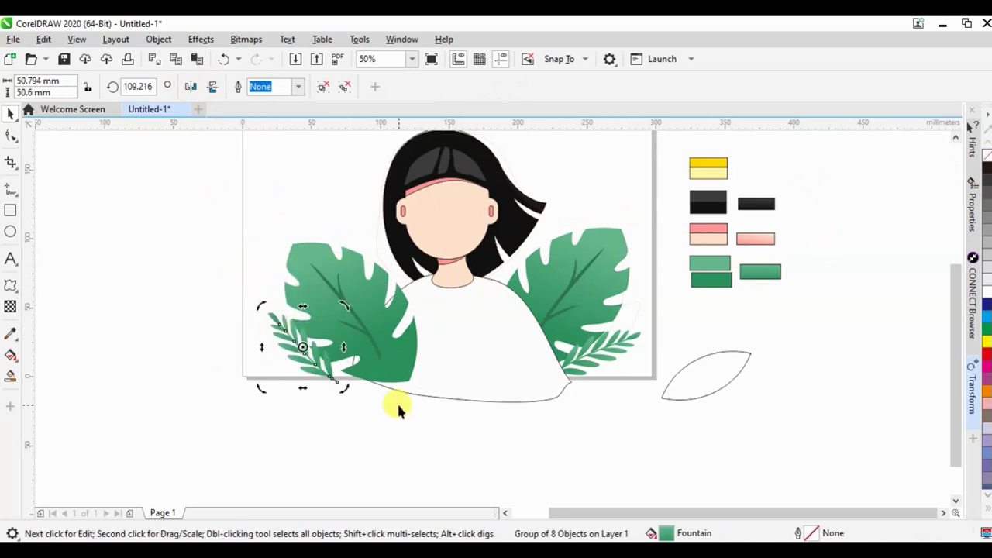
pyautogui.moveTo(338, 387); pyautogui.dragTo(350, 361)
pyautogui.click(327, 363)
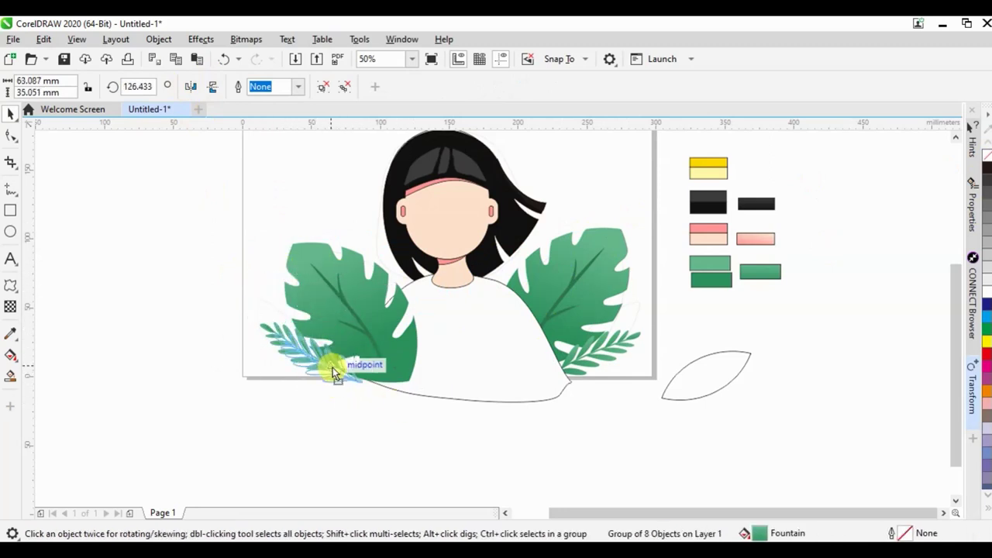
pyautogui.moveTo(355, 314); pyautogui.dragTo(345, 293)
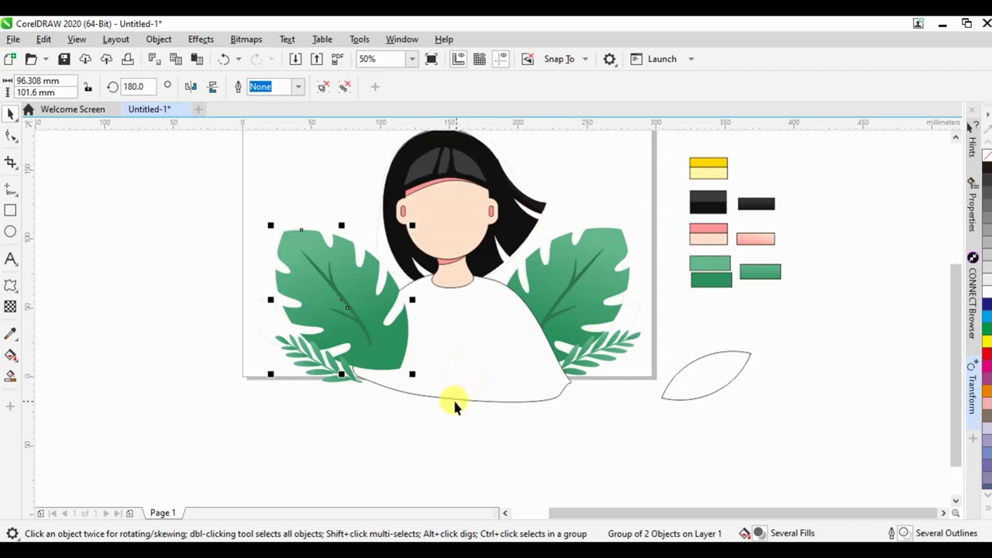
pyautogui.click(415, 420)
pyautogui.scroll(2, 446, 301)
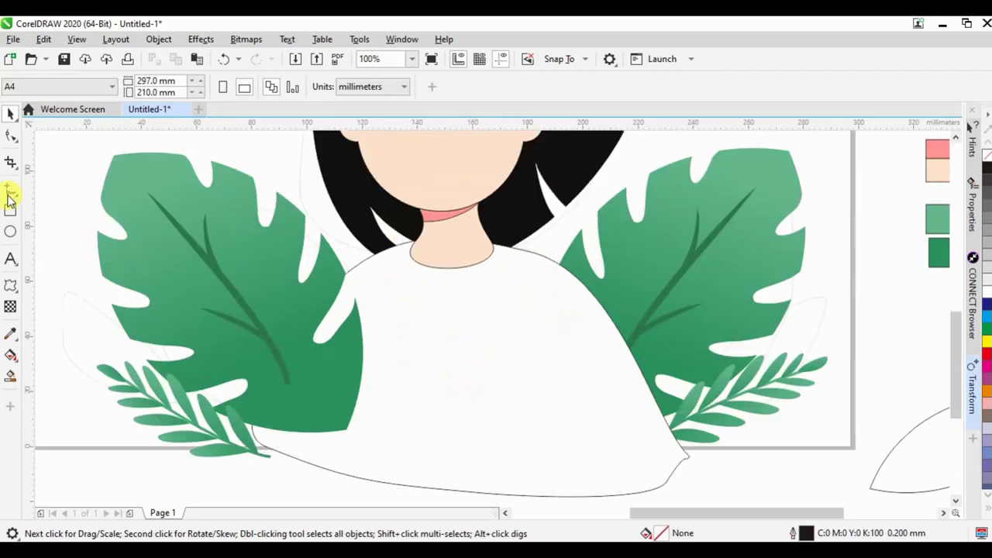
# Step: Draw two freehand shirt lines down from the left and right neckline
pyautogui.press('F5')
pyautogui.moveTo(400, 242); pyautogui.dragTo(396, 305)
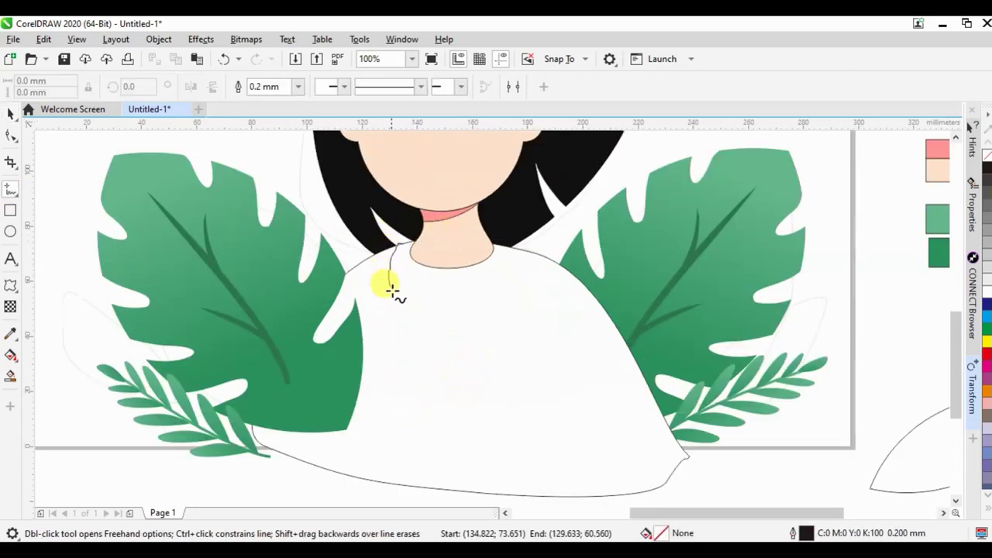
pyautogui.moveTo(518, 255); pyautogui.dragTo(506, 310)
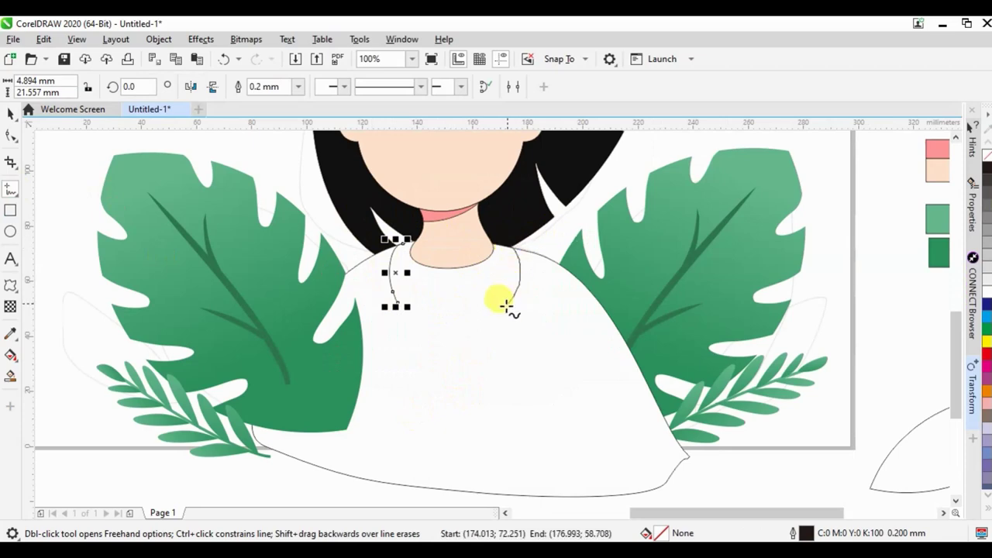
pyautogui.press('space')
# Step: Ungroup the yellow hair pin into separate pieces
pyautogui.scroll(-2, 504, 316)
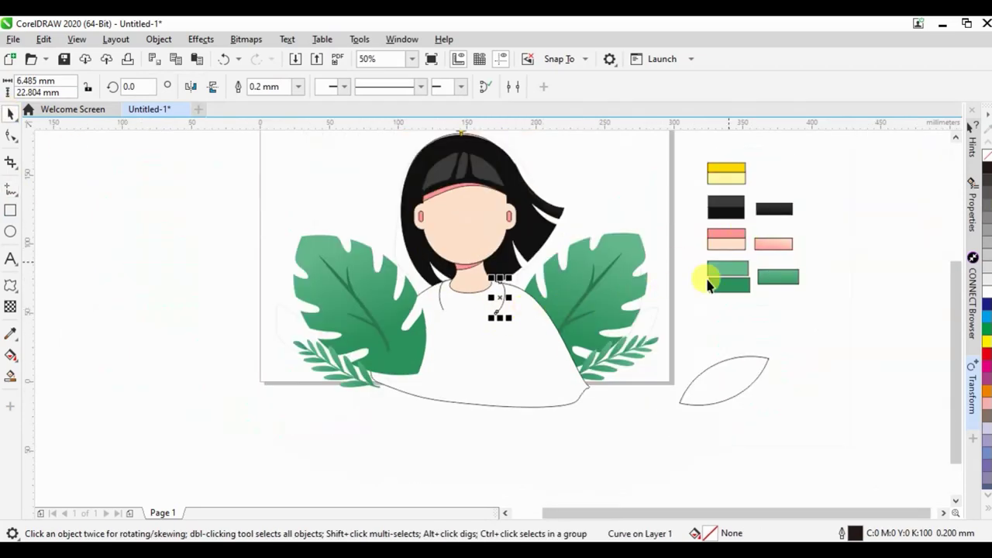
pyautogui.scroll(-1, 639, 254)
pyautogui.click(563, 352)
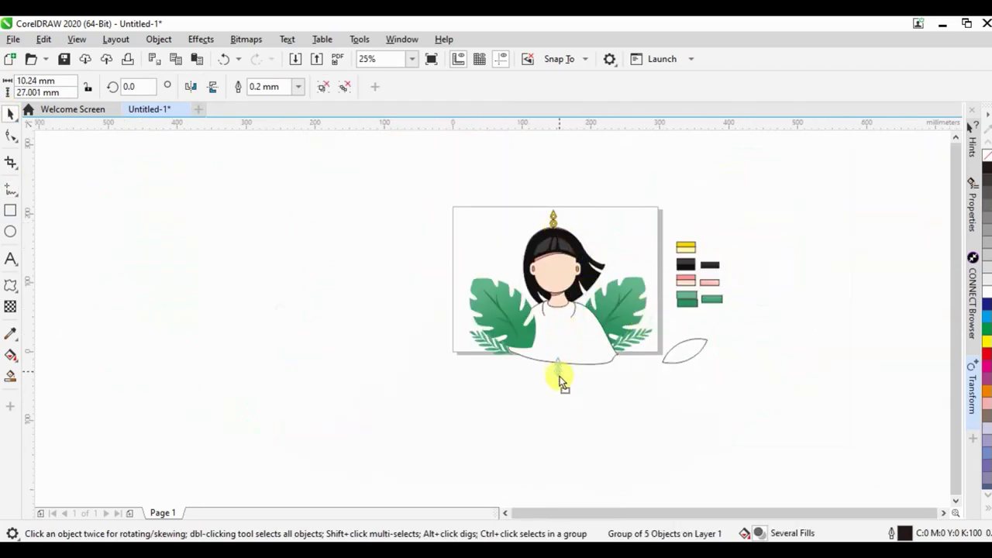
pyautogui.scroll(3, 563, 385)
pyautogui.rightClick(563, 385)
pyautogui.click(587, 144)
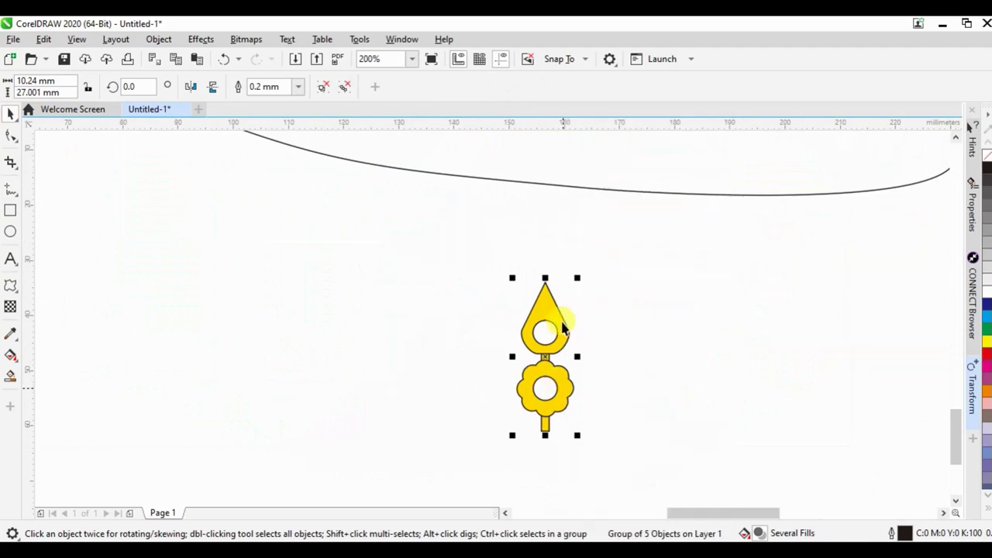
# Step: Move the lower flower with its centre hole onto the neckline and copy it alongside
pyautogui.moveTo(487, 355)
pyautogui.mouseDown()
pyautogui.moveTo(572, 414)
pyautogui.moveTo(572, 433)
pyautogui.mouseUp()
pyautogui.scroll(-2, 572, 433)
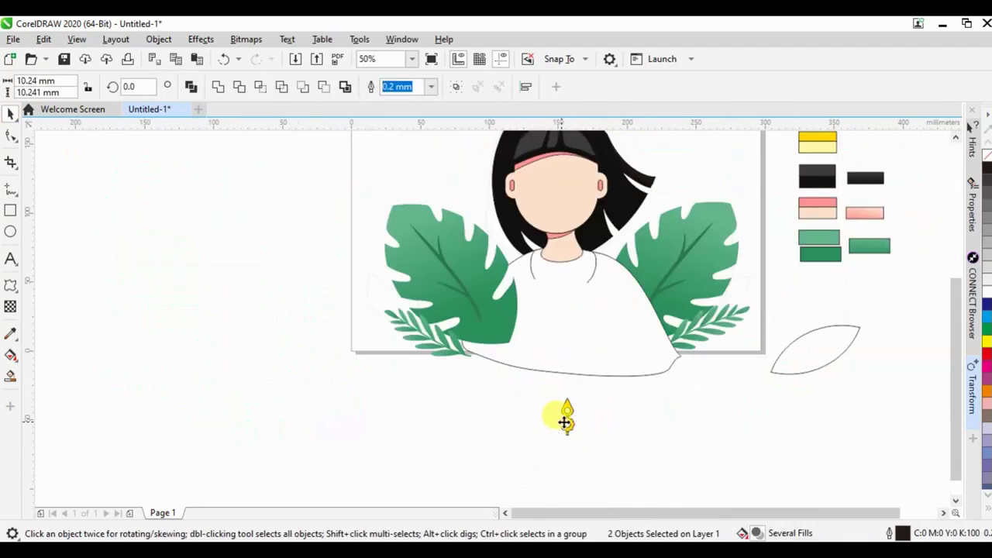
pyautogui.scroll(2, 543, 302)
pyautogui.moveTo(537, 286); pyautogui.dragTo(595, 346)
pyautogui.scroll(2, 548, 312)
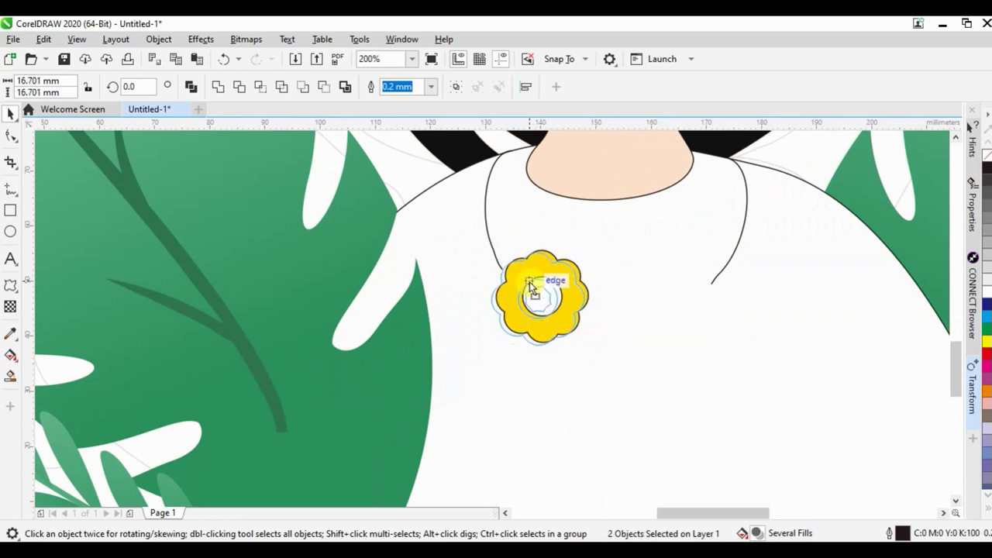
pyautogui.moveTo(541, 285)
pyautogui.mouseDown()
pyautogui.moveTo(666, 286)
pyautogui.moveTo(656, 281)
pyautogui.moveTo(595, 362)
pyautogui.mouseUp()
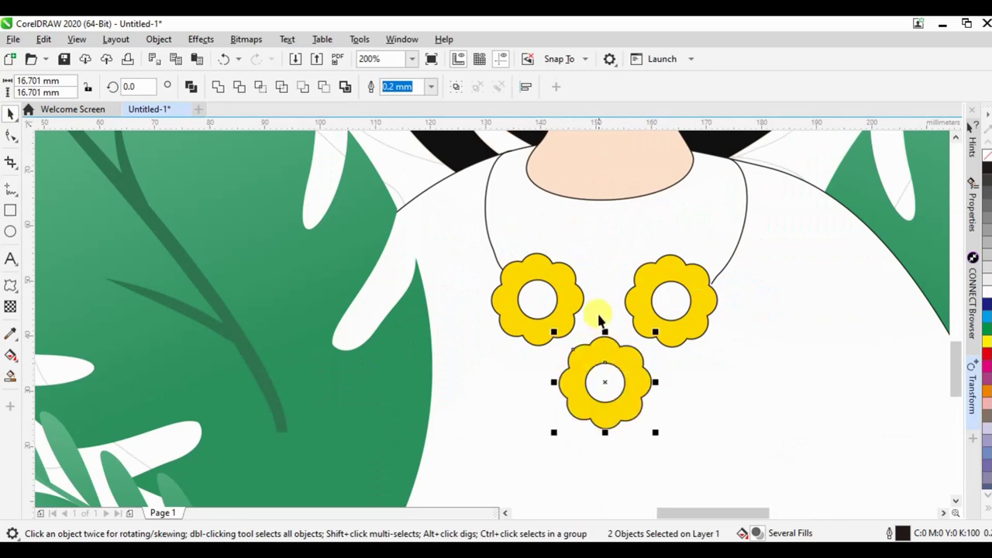
pyautogui.scroll(-4, 624, 307)
pyautogui.press('Escape')
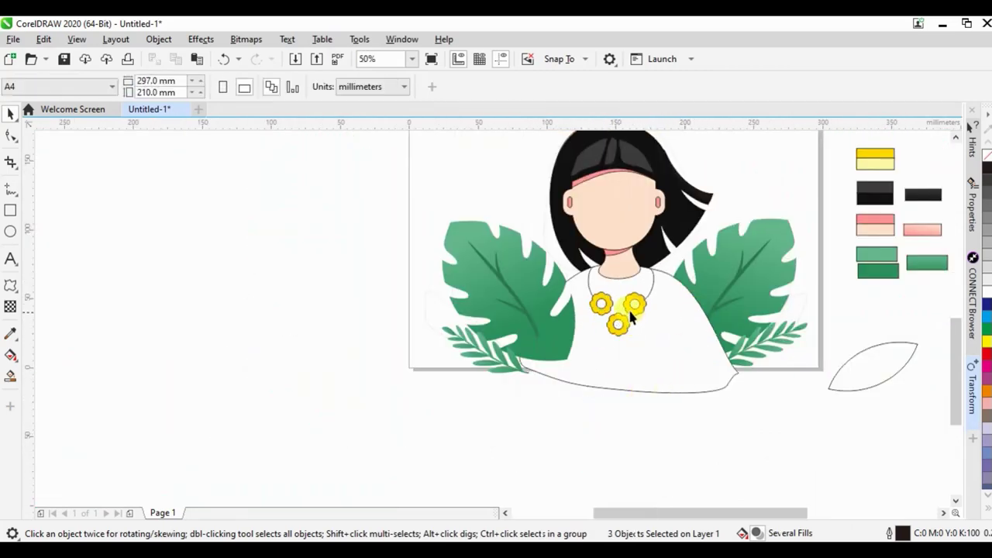
pyautogui.scroll(4, 636, 304)
# Step: End both necklace strings at the bottom flower's centre and reshape the left string's nodes
pyautogui.press('F10')
pyautogui.click(690, 267)
pyautogui.moveTo(690, 268); pyautogui.dragTo(593, 350)
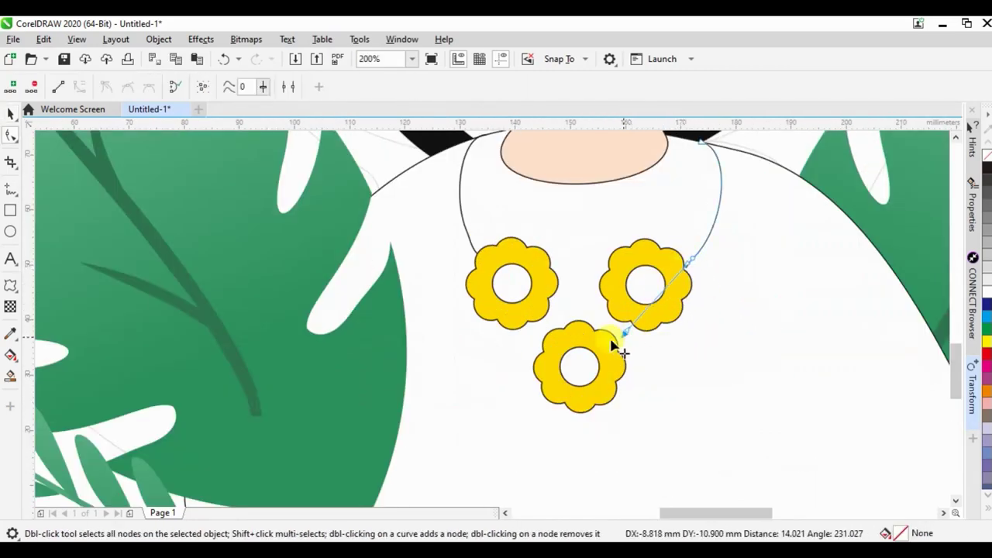
pyautogui.moveTo(473, 247); pyautogui.dragTo(574, 362)
pyautogui.click(703, 256)
pyautogui.click(473, 143)
pyautogui.click(460, 193)
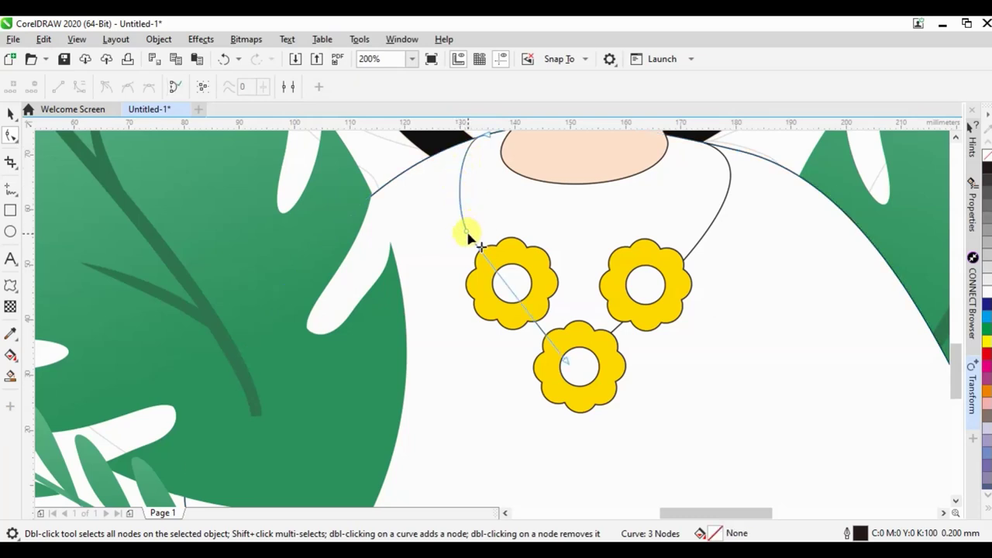
pyautogui.doubleClick(467, 235)
pyautogui.doubleClick(456, 180)
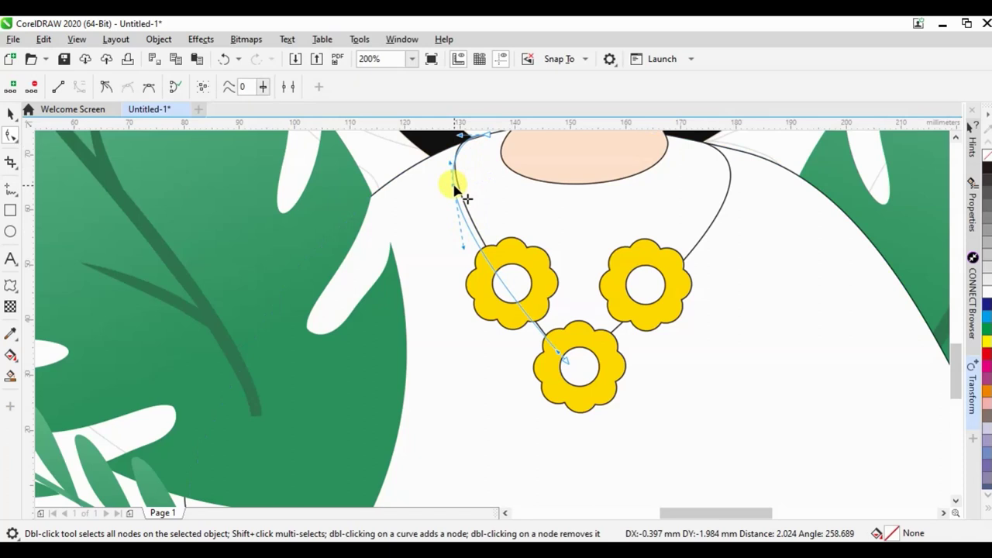
# Step: Send the left leaf group behind the white body with Ctrl+End
pyautogui.click(11, 113)
pyautogui.scroll(-2, 589, 358)
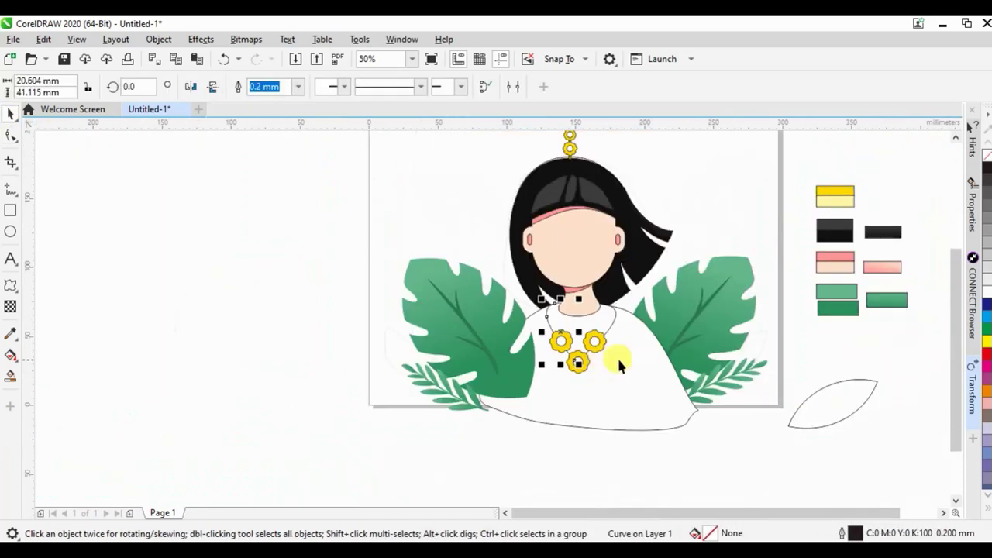
pyautogui.click(679, 484)
pyautogui.click(518, 364)
pyautogui.click(495, 308)
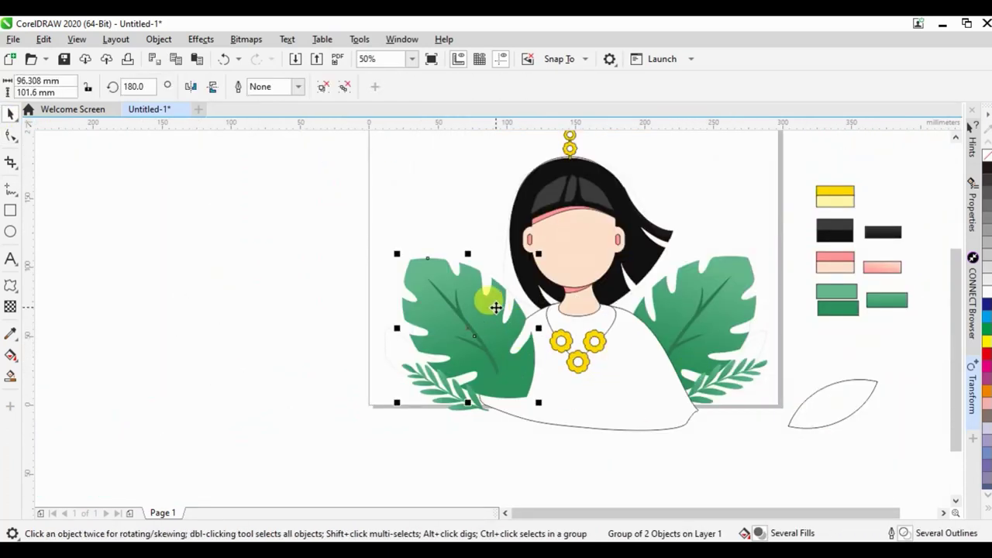
pyautogui.hotkey('ctrl', 'End')
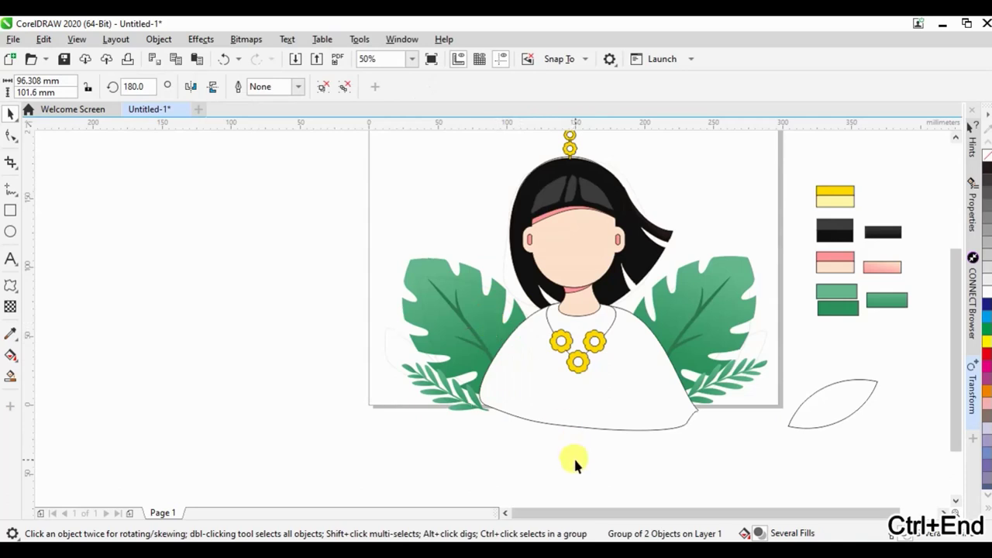
# Step: Zoom into the face and draw a large curved lip stroke
pyautogui.click(574, 464)
pyautogui.scroll(1, 630, 233)
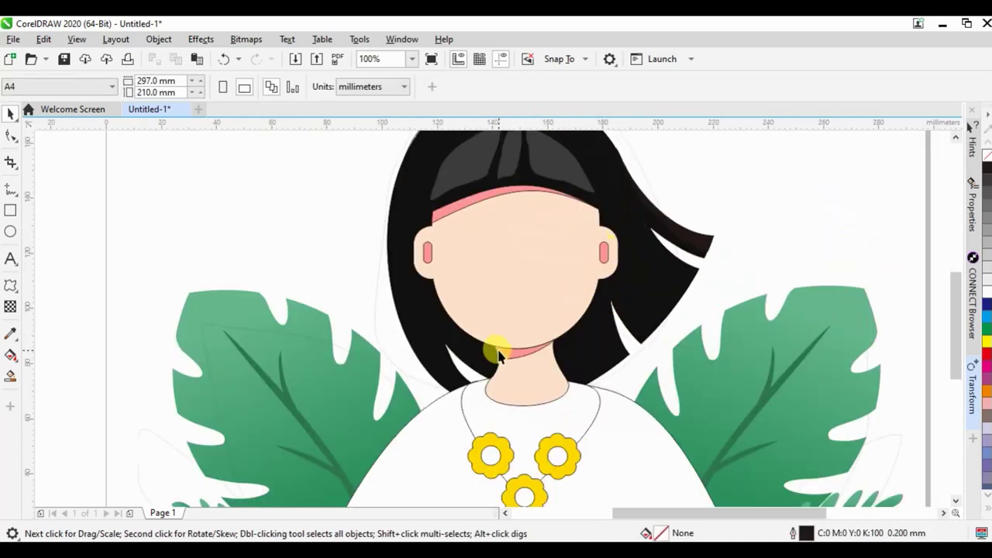
pyautogui.scroll(1, 459, 350)
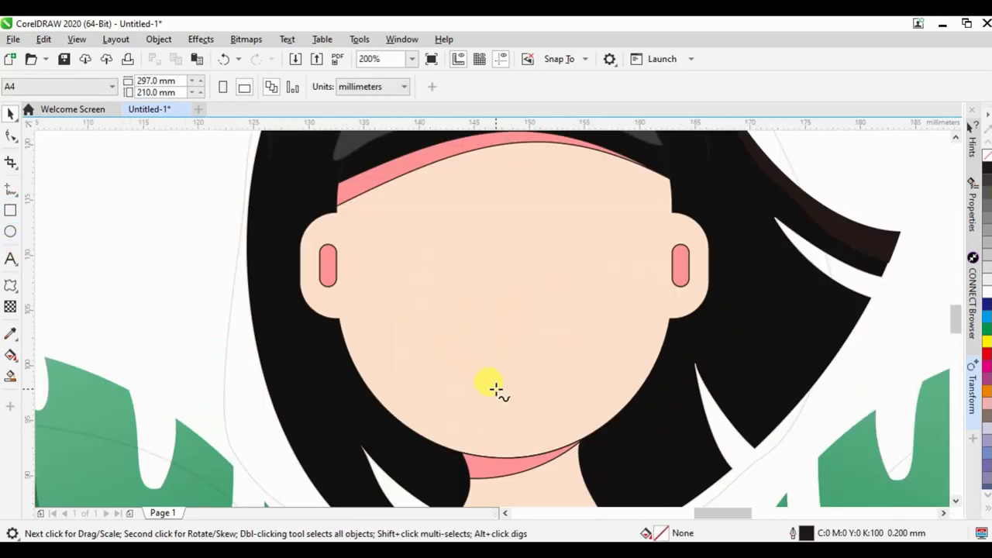
pyautogui.scroll(1, 496, 389)
pyautogui.moveTo(529, 394); pyautogui.dragTo(635, 353)
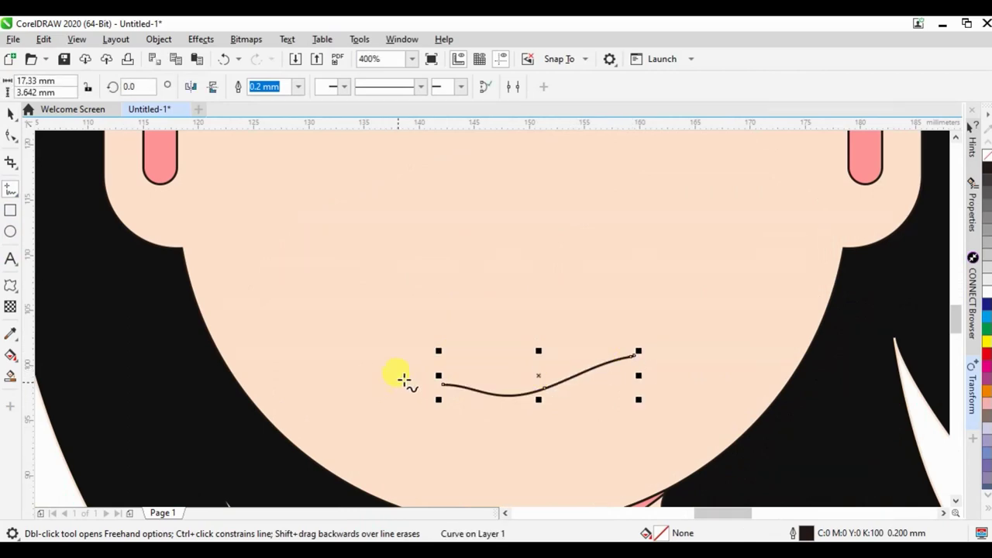
pyautogui.hotkey('ctrl', 'z')
pyautogui.moveTo(425, 368); pyautogui.dragTo(631, 329)
# Step: Add the upper lip line and lower lip stroke, undoing stray thin marks
pyautogui.scroll(1, 511, 360)
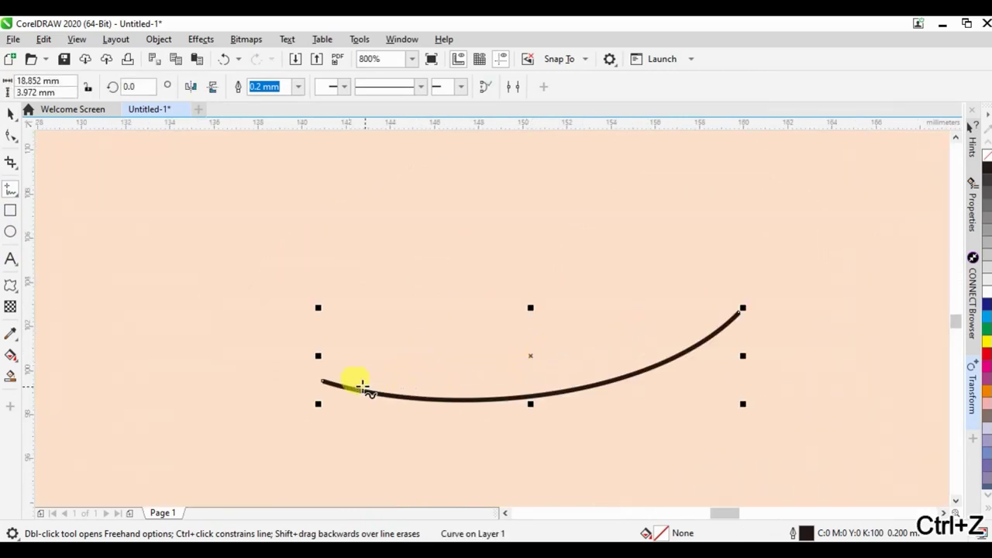
pyautogui.moveTo(362, 384)
pyautogui.mouseDown()
pyautogui.moveTo(706, 314)
pyautogui.moveTo(639, 420)
pyautogui.moveTo(526, 436)
pyautogui.mouseUp()
pyautogui.hotkey('ctrl', 'z')
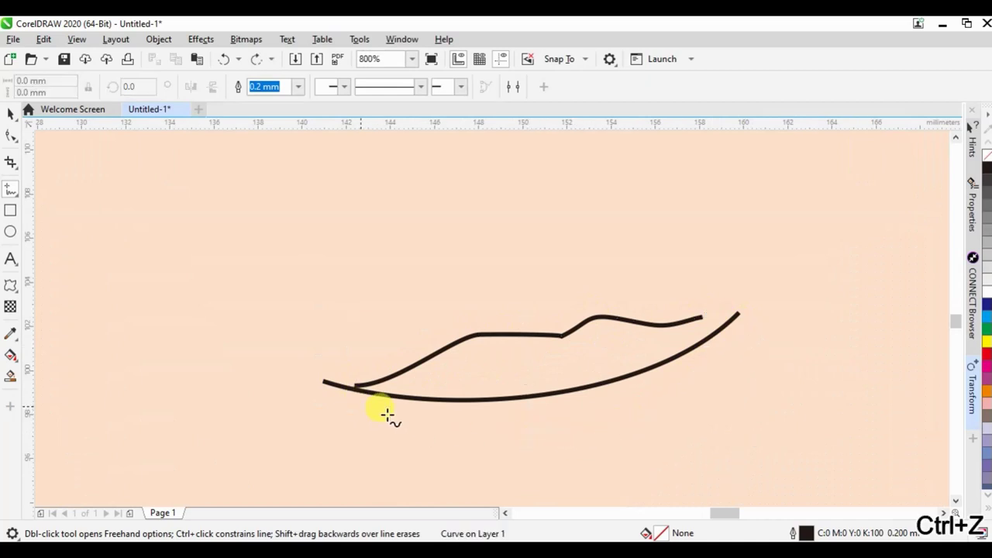
pyautogui.moveTo(745, 338); pyautogui.dragTo(740, 340)
pyautogui.hotkey('ctrl', 'z')
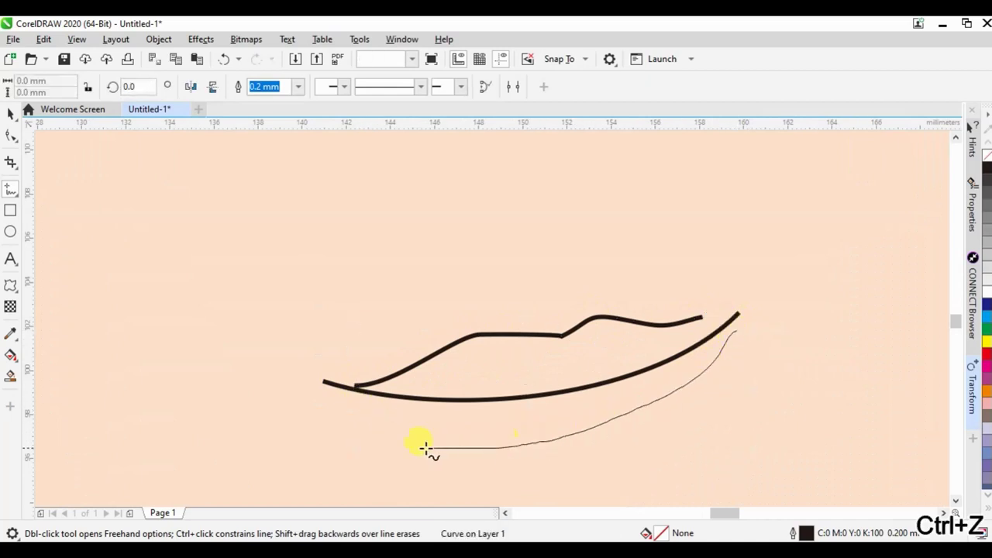
pyautogui.moveTo(436, 448); pyautogui.dragTo(331, 404)
# Step: Trim the lower lip's nodes and pull its ends to the mouth corners
pyautogui.click(11, 135)
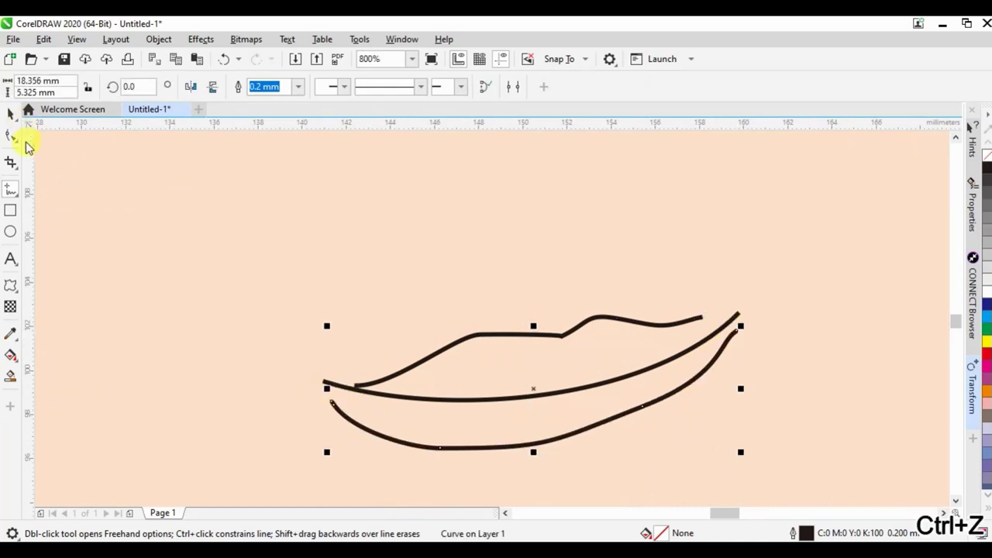
pyautogui.doubleClick(443, 448)
pyautogui.doubleClick(332, 407)
pyautogui.moveTo(328, 398)
pyautogui.mouseDown()
pyautogui.moveTo(337, 377)
pyautogui.moveTo(326, 369)
pyautogui.mouseUp()
pyautogui.moveTo(640, 419); pyautogui.dragTo(634, 452)
pyautogui.doubleClick(633, 452)
pyautogui.moveTo(736, 330); pyautogui.dragTo(732, 317)
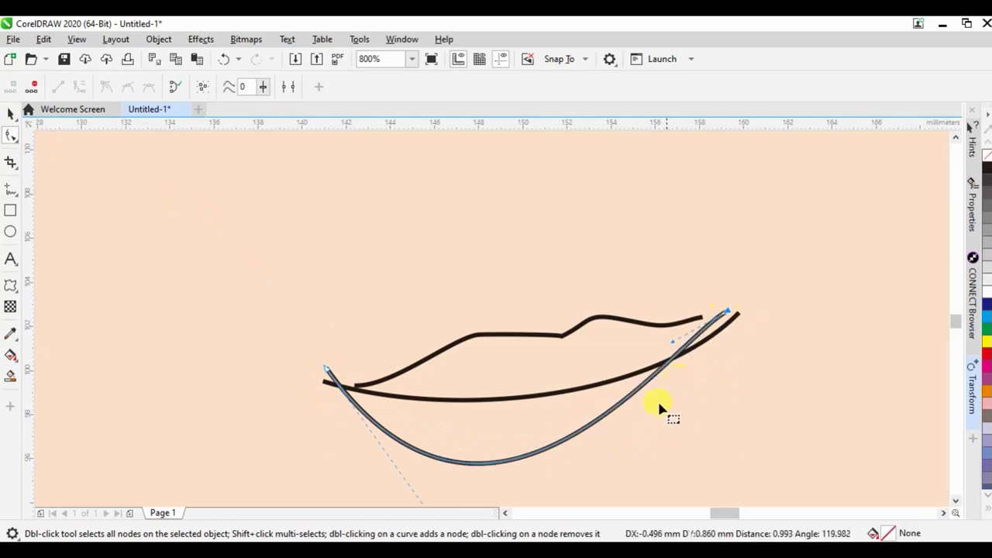
pyautogui.moveTo(673, 343); pyautogui.dragTo(707, 401)
# Step: Fine-tune the left side of the lower lip curve
pyautogui.scroll(-2, 513, 423)
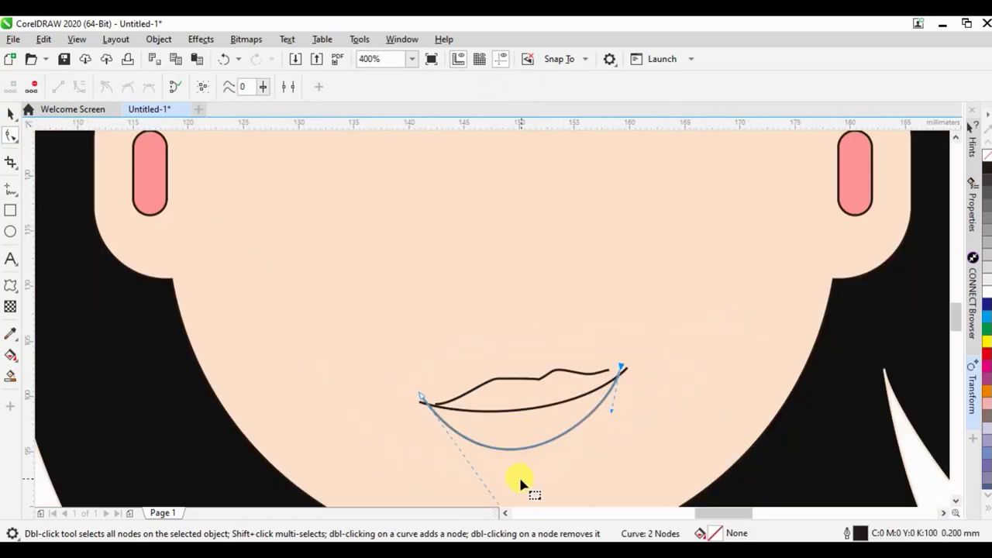
pyautogui.scroll(-2, 532, 387)
pyautogui.scroll(2, 532, 455)
pyautogui.moveTo(493, 448); pyautogui.dragTo(510, 409)
pyautogui.scroll(-1, 534, 333)
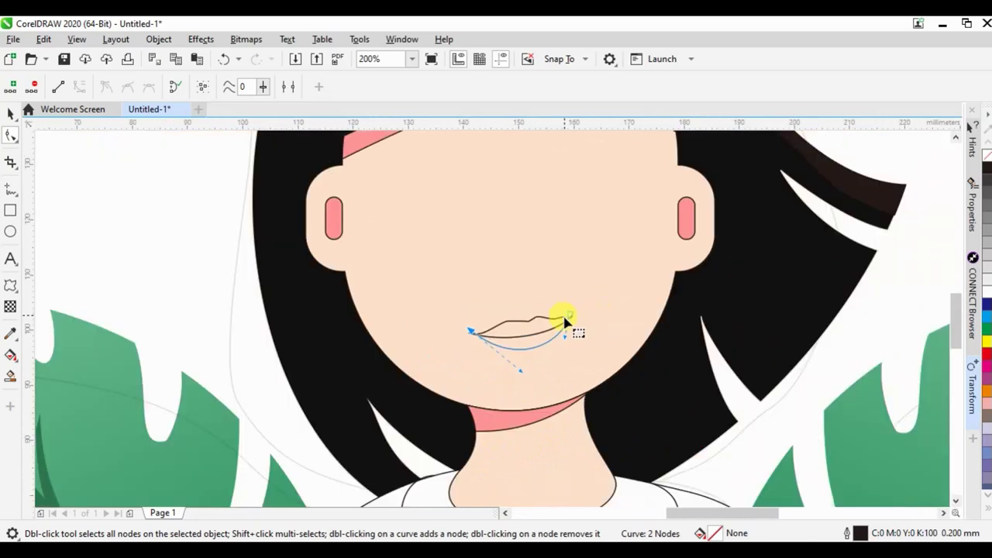
pyautogui.scroll(2, 565, 321)
# Step: Reshape the upper lip line, removing a node and shifting its dip left
pyautogui.click(568, 314)
pyautogui.moveTo(575, 322)
pyautogui.mouseDown()
pyautogui.moveTo(613, 327)
pyautogui.moveTo(602, 314)
pyautogui.mouseUp()
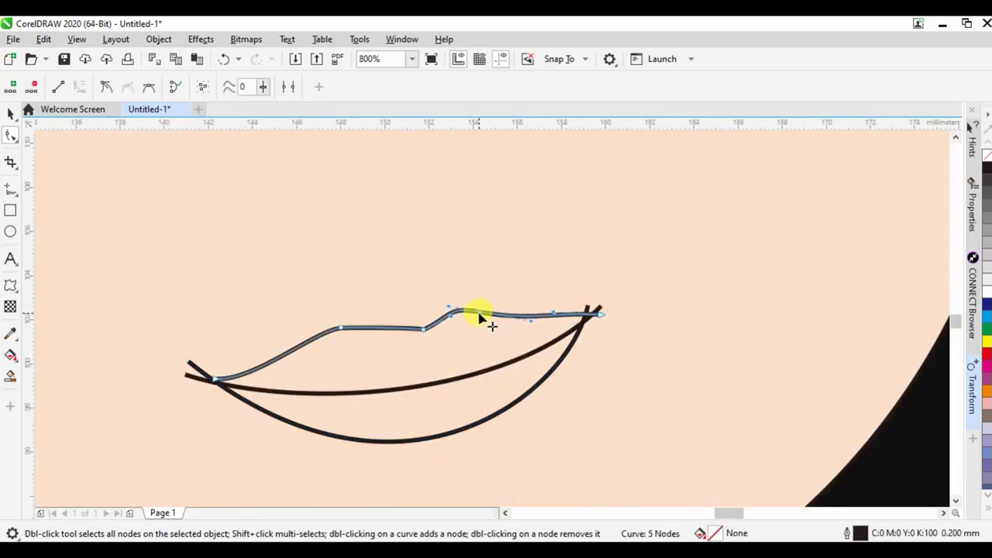
pyautogui.moveTo(481, 318); pyautogui.dragTo(481, 316)
pyautogui.moveTo(465, 310); pyautogui.dragTo(465, 308)
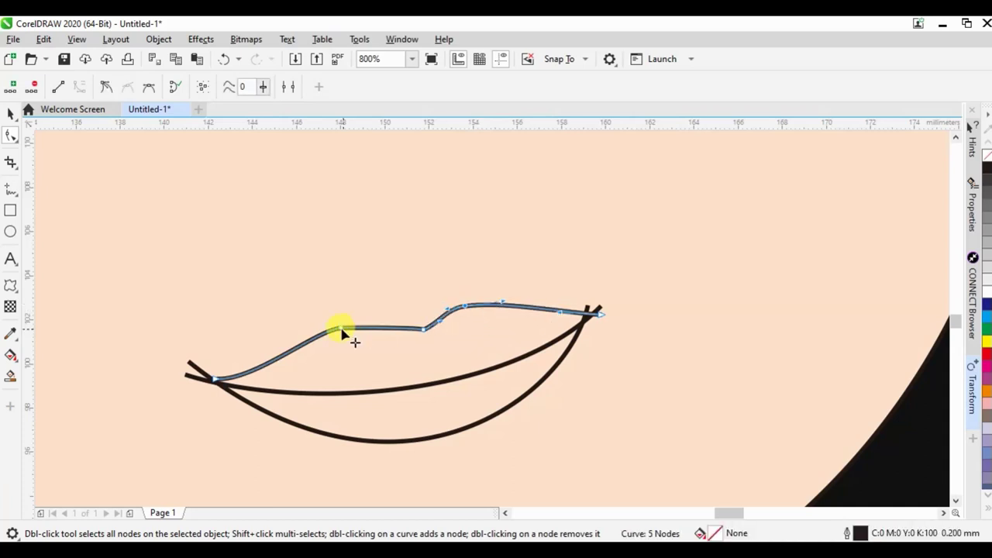
pyautogui.doubleClick(341, 328)
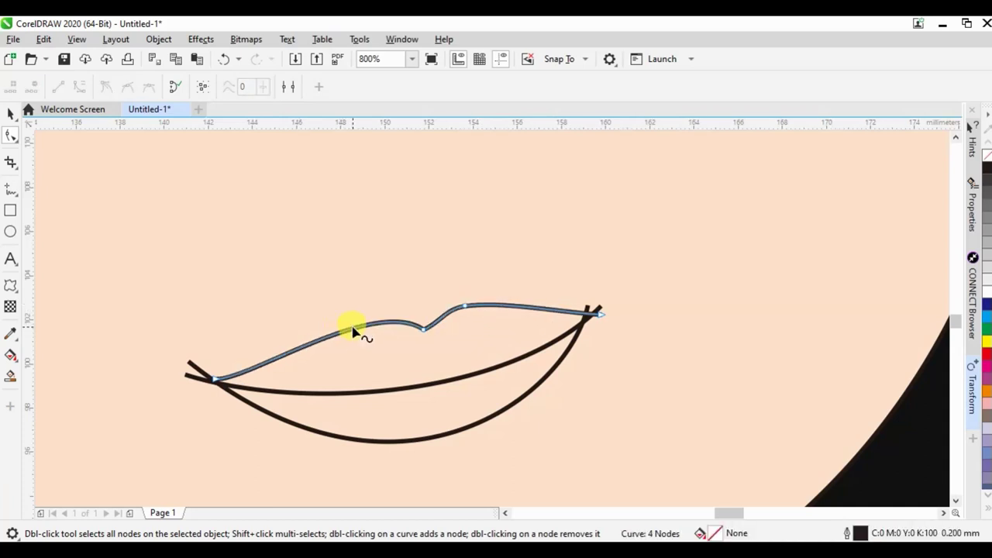
pyautogui.moveTo(353, 331); pyautogui.dragTo(334, 327)
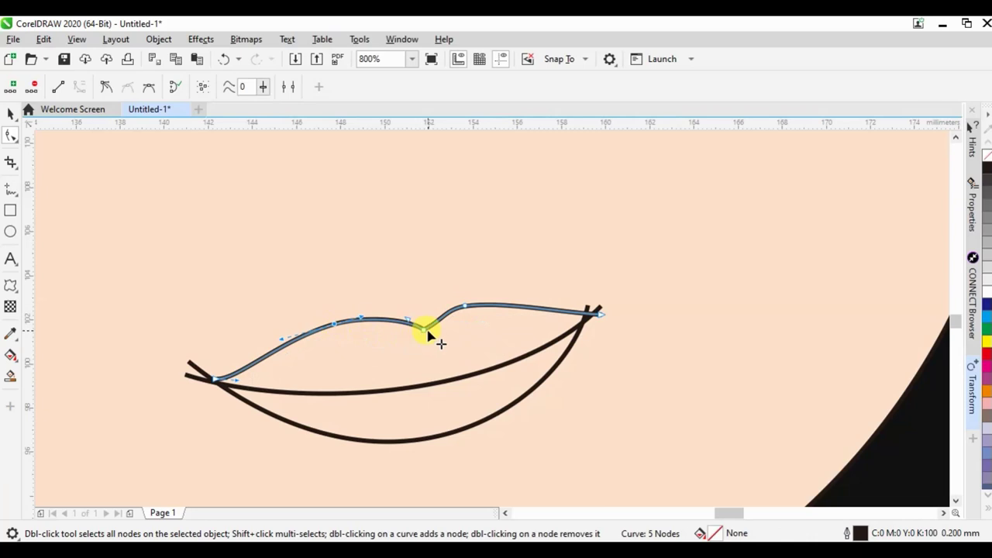
pyautogui.moveTo(428, 332); pyautogui.dragTo(397, 332)
# Step: Marquee-select the three lip strokes, then deselect them
pyautogui.click(10, 114)
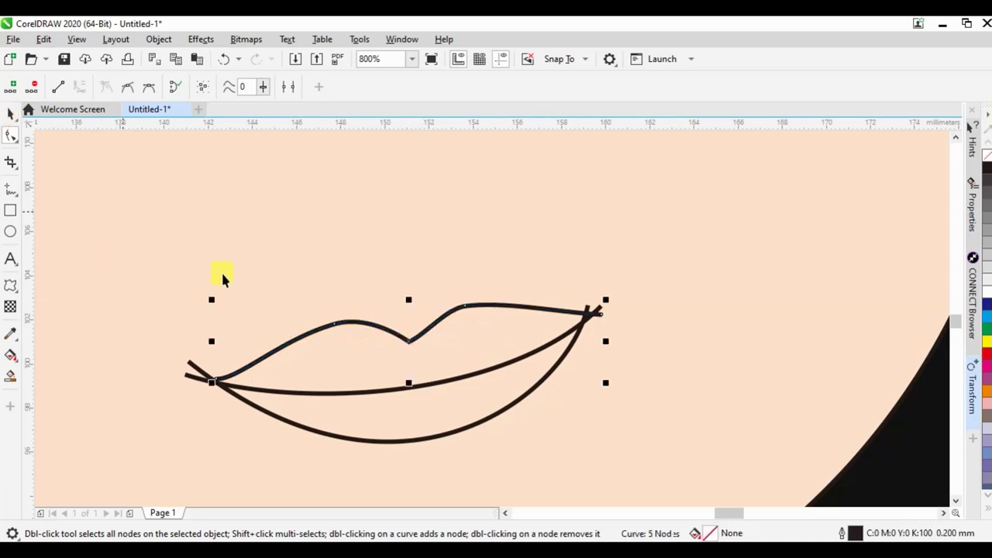
pyautogui.scroll(-3, 374, 279)
pyautogui.scroll(-1, 458, 353)
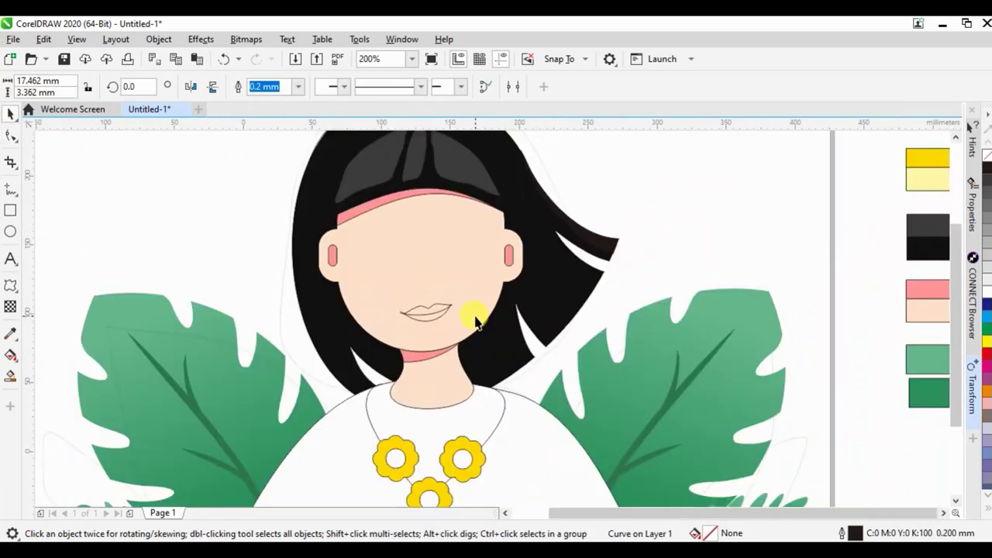
pyautogui.scroll(-1, 472, 317)
pyautogui.moveTo(194, 301); pyautogui.dragTo(476, 343)
pyautogui.press('Escape')
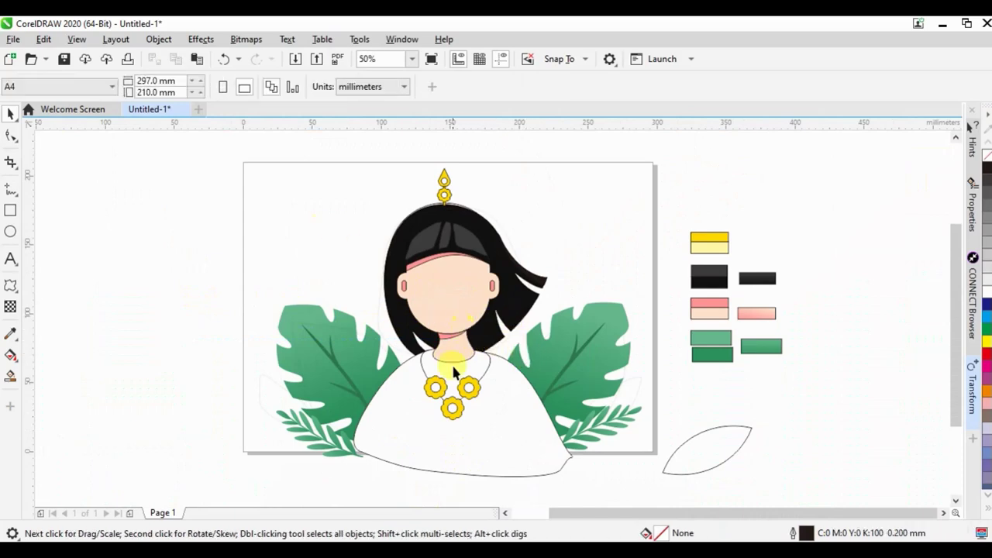
# Step: Select both necklace cords together
pyautogui.scroll(2, 454, 348)
pyautogui.scroll(2, 493, 368)
pyautogui.click(491, 352)
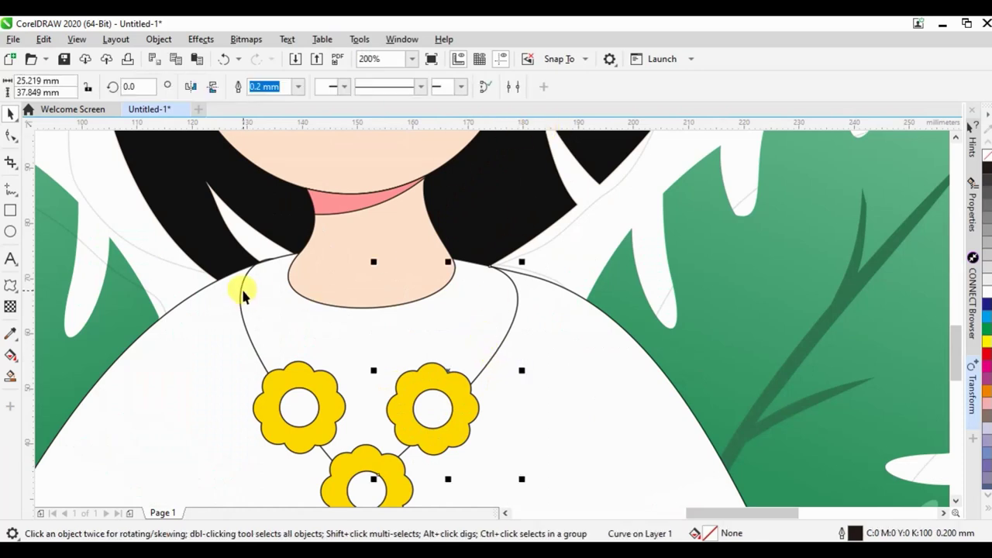
pyautogui.keyDown('shift'); pyautogui.click(241, 293); pyautogui.keyUp('shift')
# Step: Thicken the necklace cord to 1.0 mm, convert it to an object and weld its pieces
pyautogui.click(432, 87)
pyautogui.click(409, 186)
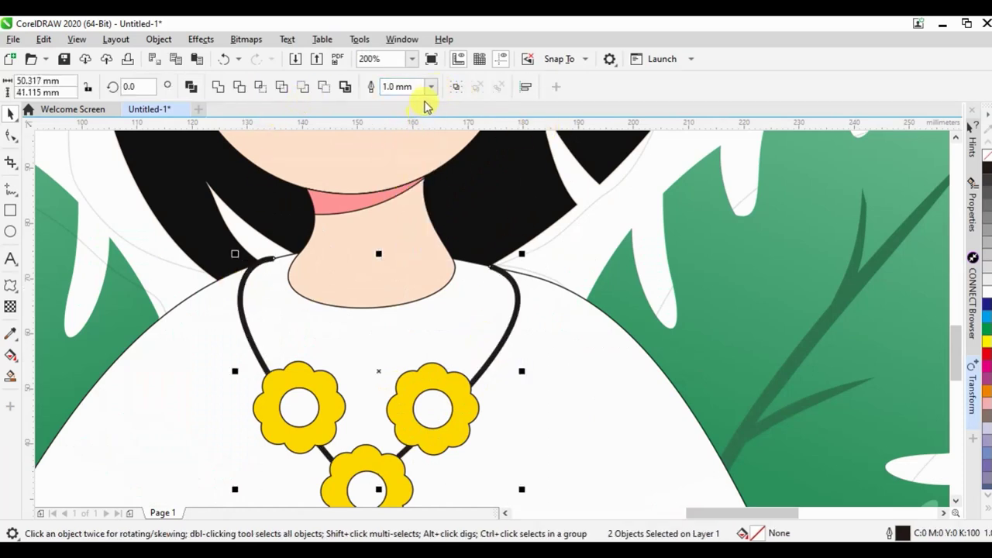
pyautogui.hotkey('ctrl', 'shift', 'q')
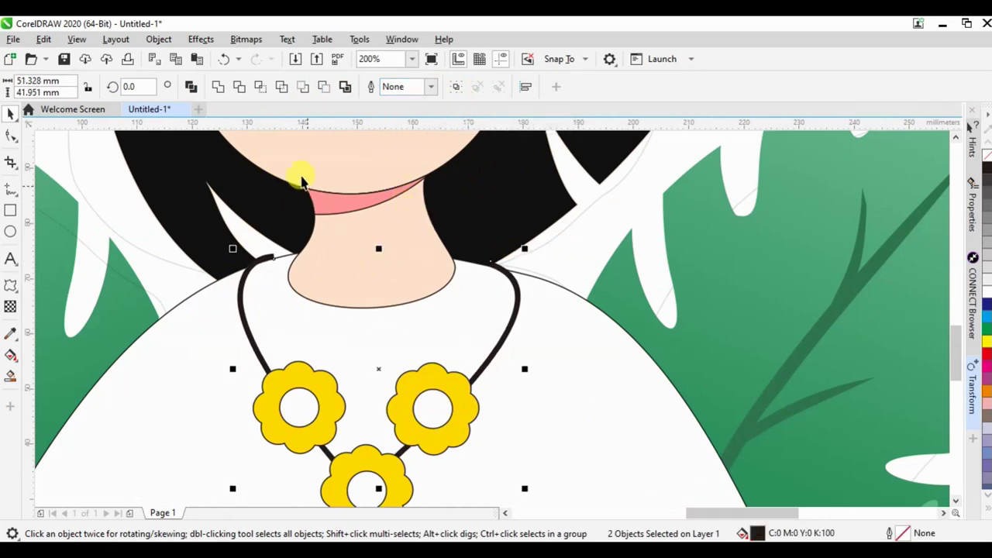
pyautogui.click(523, 319)
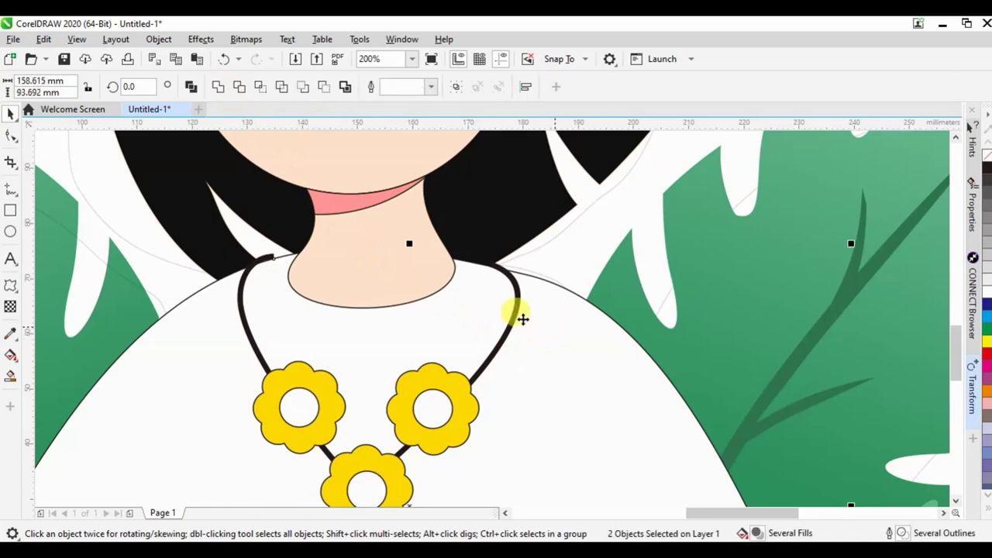
pyautogui.click(302, 89)
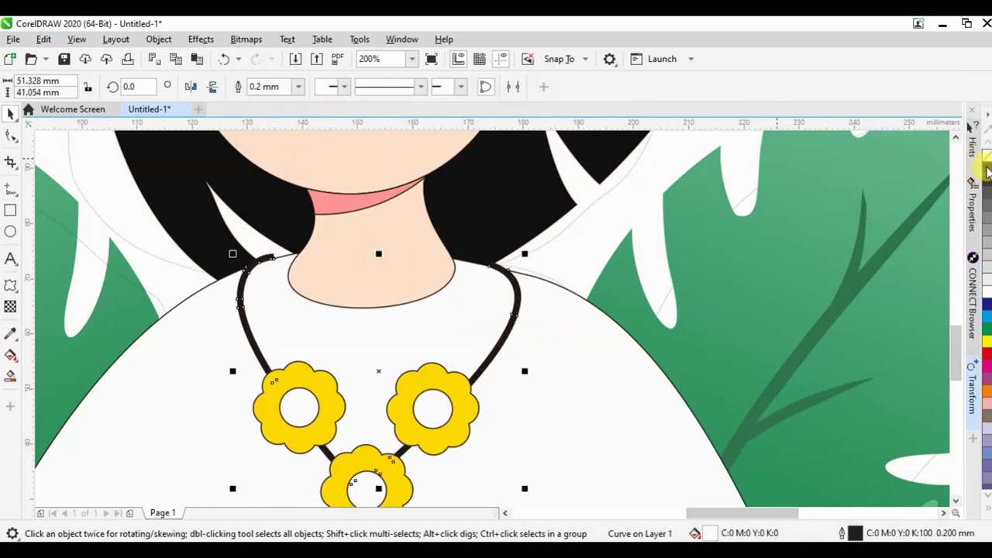
pyautogui.scroll(4, 496, 252)
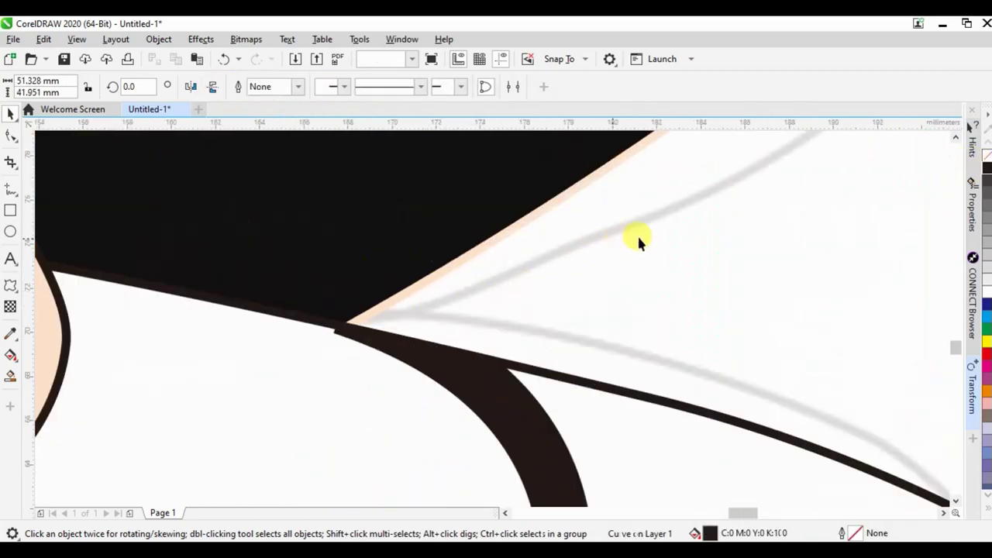
pyautogui.scroll(-4, 636, 234)
pyautogui.click(566, 287)
# Step: Place offset white circles in the three flower holes and bring them to the front
pyautogui.scroll(3, 530, 318)
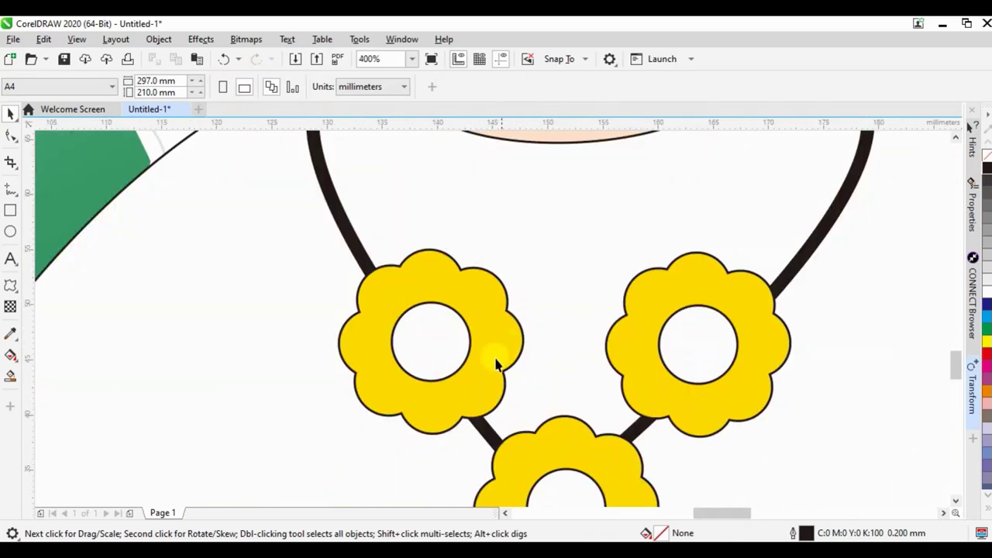
pyautogui.click(401, 390)
pyautogui.click(433, 375)
pyautogui.scroll(2, 428, 375)
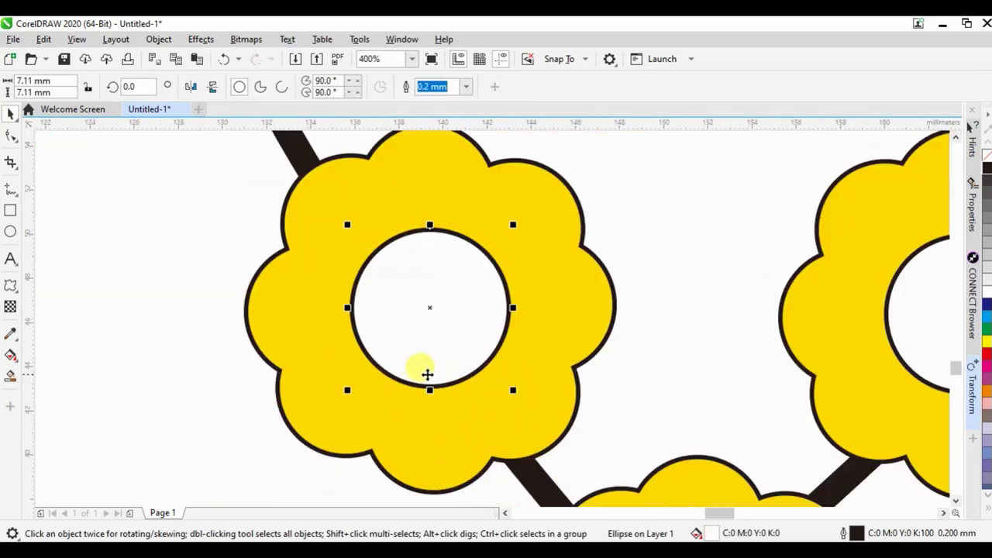
pyautogui.moveTo(414, 376)
pyautogui.mouseDown()
pyautogui.moveTo(655, 337)
pyautogui.moveTo(655, 327)
pyautogui.mouseUp()
pyautogui.scroll(-1, 409, 404)
pyautogui.moveTo(571, 458)
pyautogui.mouseDown()
pyautogui.moveTo(543, 480)
pyautogui.moveTo(541, 446)
pyautogui.mouseUp()
pyautogui.keyDown('shift'); pyautogui.click(679, 241); pyautogui.keyUp('shift')
pyautogui.keyDown('shift'); pyautogui.click(422, 229); pyautogui.keyUp('shift')
pyautogui.hotkey('ctrl', 'Home')
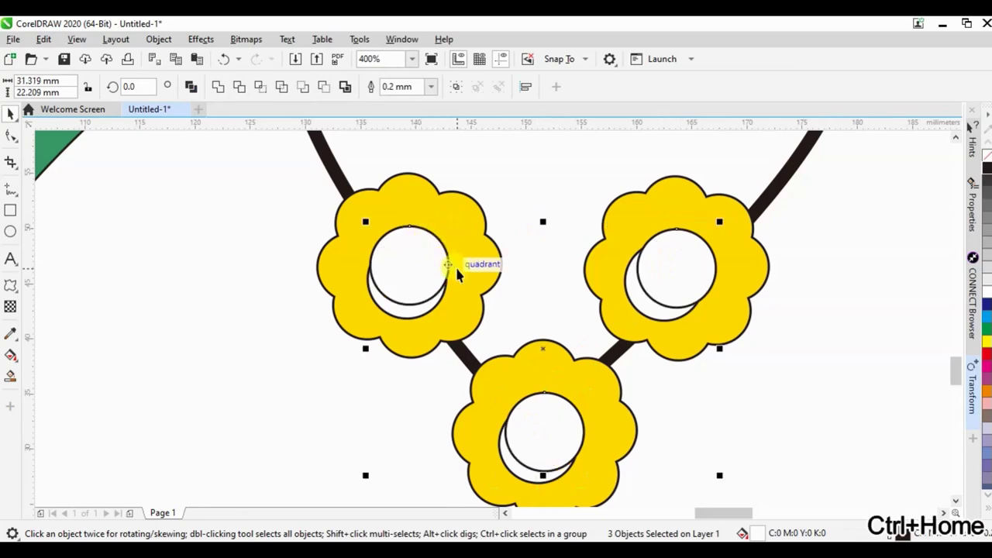
pyautogui.scroll(-4, 610, 286)
pyautogui.click(523, 372)
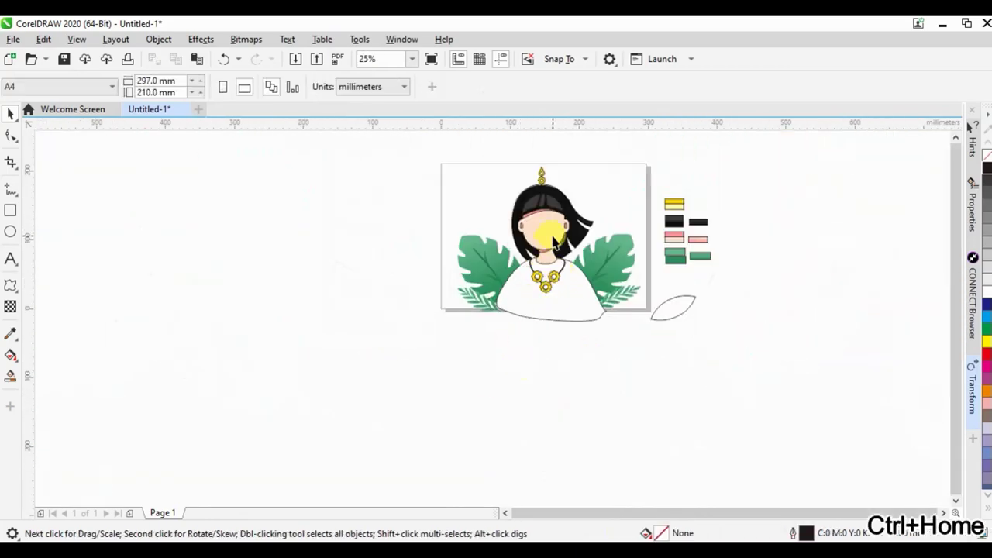
# Step: Draw thin freehand fold strokes on the lower shirt and add a node to one
pyautogui.scroll(2, 535, 194)
pyautogui.click(10, 190)
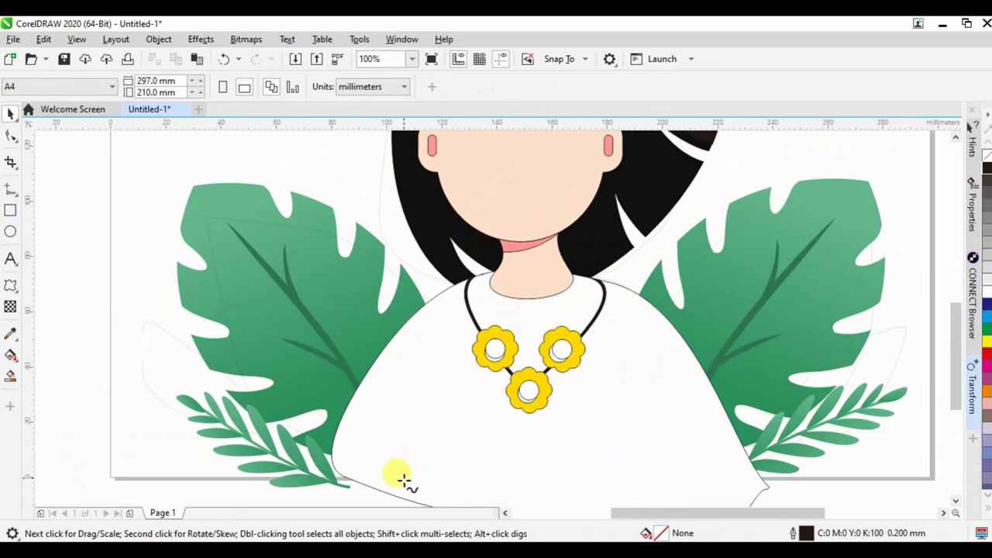
pyautogui.moveTo(387, 474); pyautogui.dragTo(391, 501)
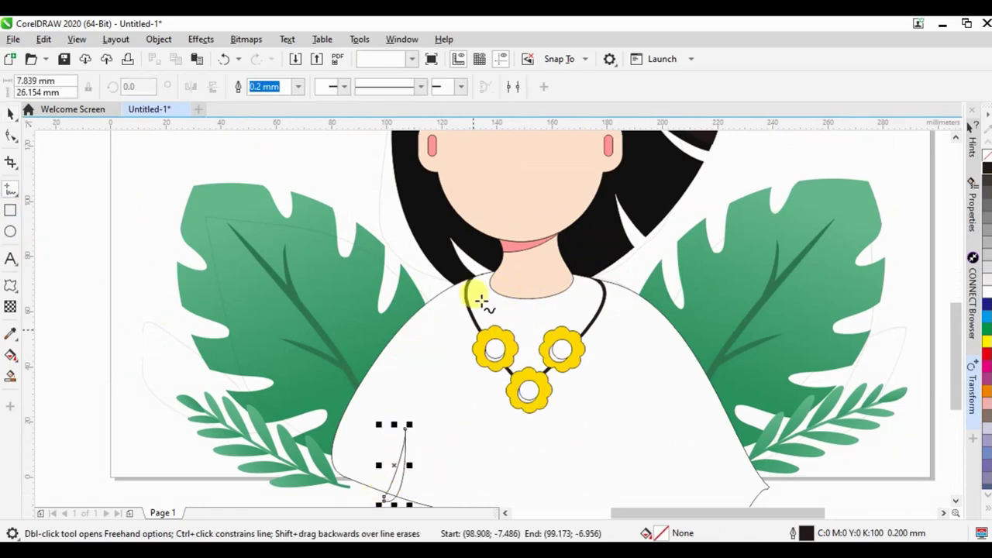
pyautogui.scroll(-2, 571, 328)
pyautogui.scroll(2, 571, 341)
pyautogui.moveTo(561, 321); pyautogui.dragTo(564, 322)
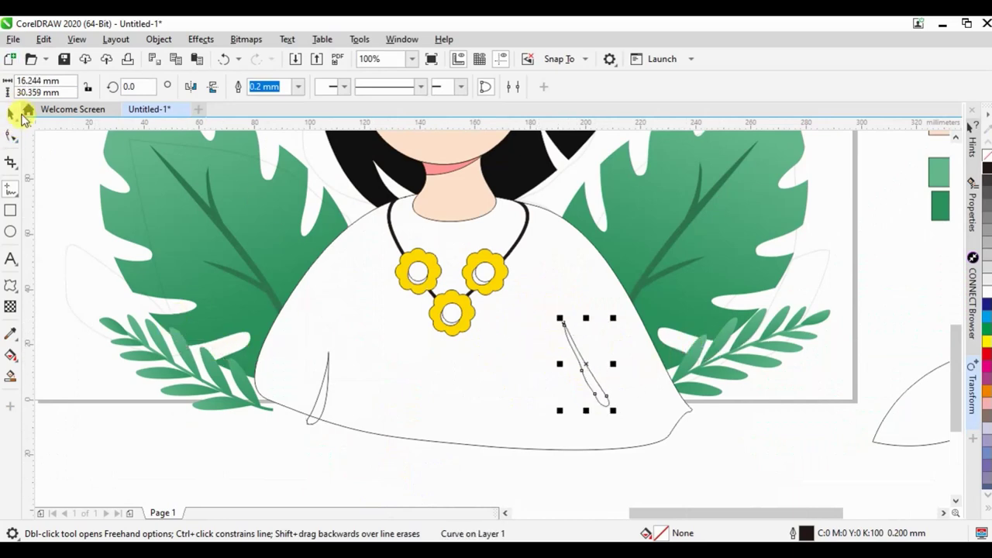
pyautogui.click(11, 135)
pyautogui.doubleClick(585, 376)
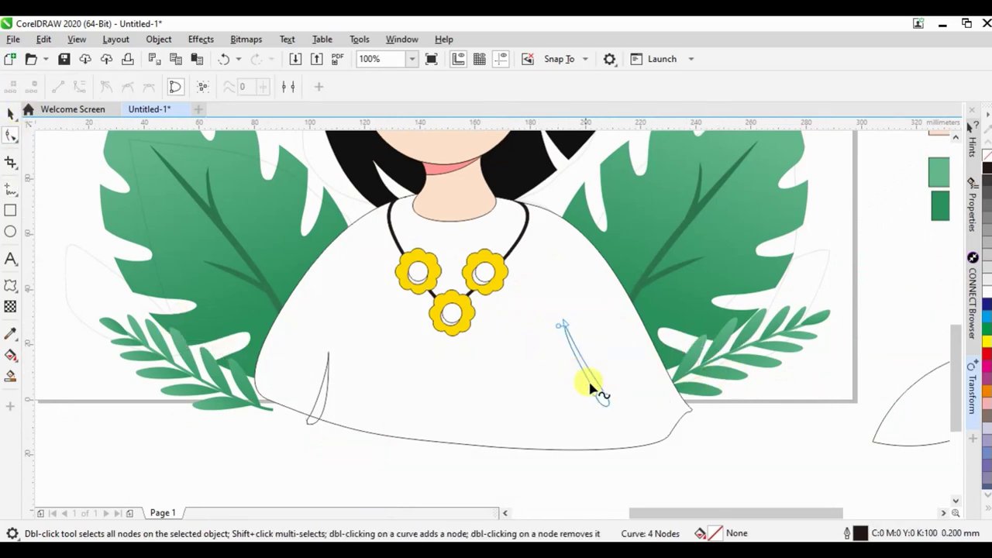
pyautogui.scroll(-2, 643, 403)
pyautogui.click(8, 117)
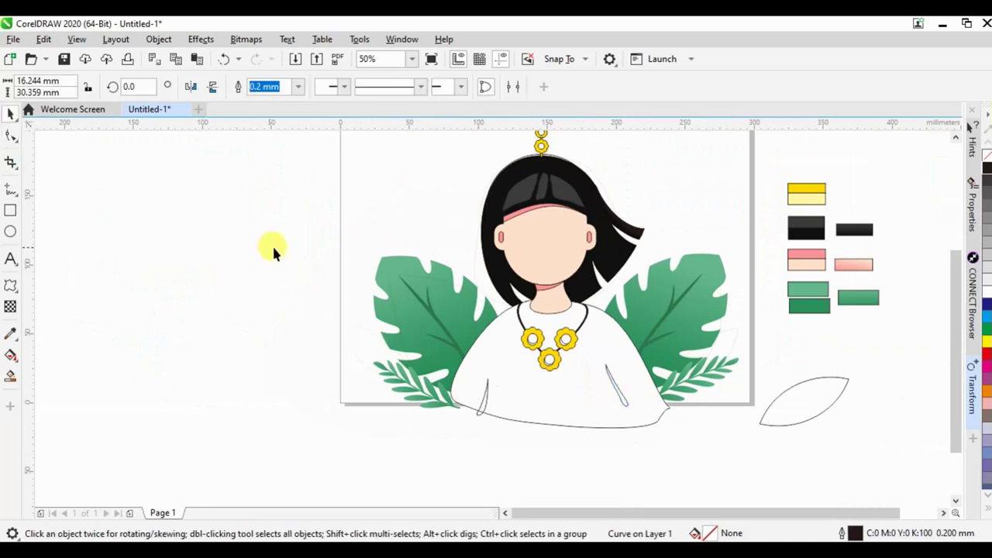
pyautogui.click(361, 266)
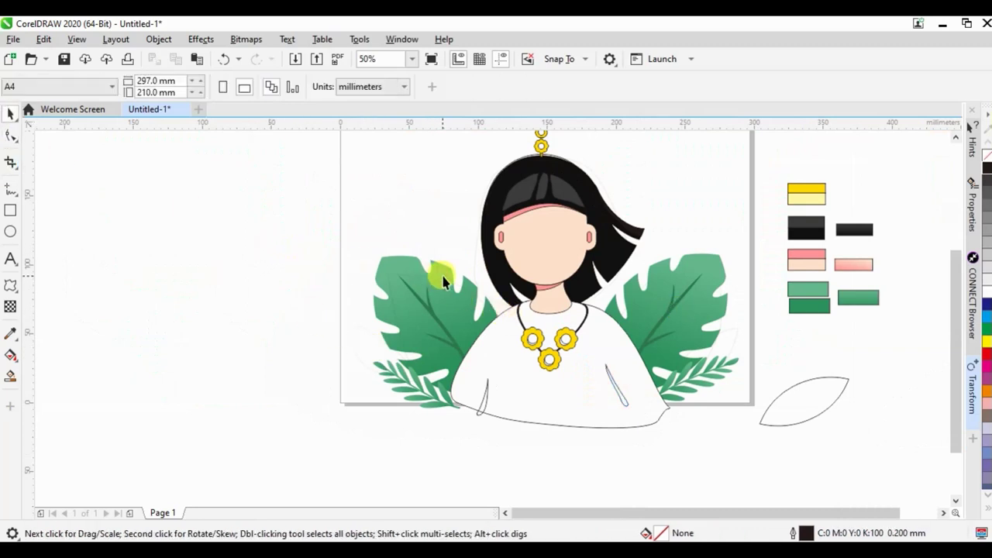
# Step: Nudge the left monstera leaf slightly to the right
pyautogui.moveTo(390, 256); pyautogui.dragTo(422, 262)
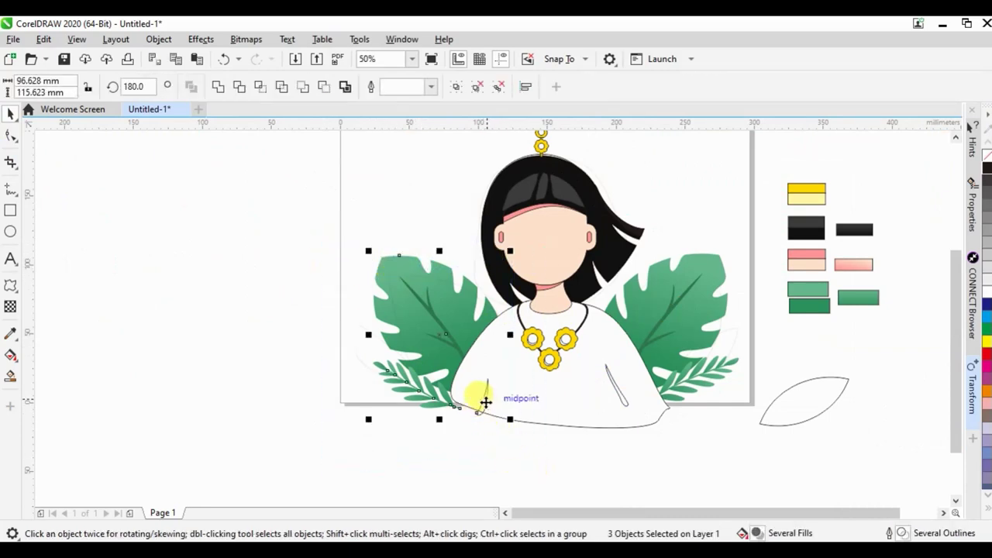
pyautogui.scroll(2, 443, 281)
pyautogui.moveTo(434, 379)
pyautogui.mouseDown()
pyautogui.moveTo(443, 380)
pyautogui.moveTo(442, 356)
pyautogui.mouseUp()
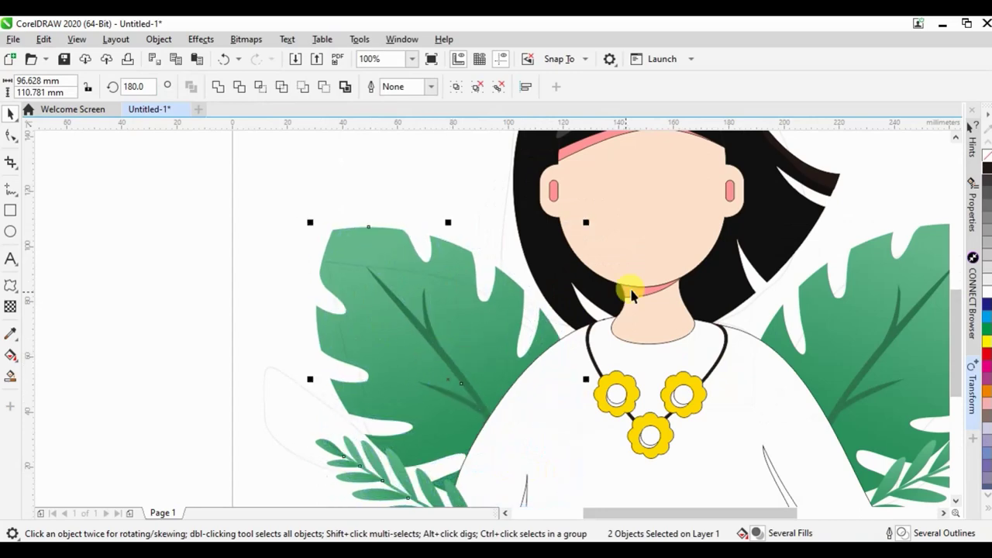
pyautogui.scroll(-2, 629, 286)
pyautogui.click(443, 406)
pyautogui.scroll(-1, 440, 333)
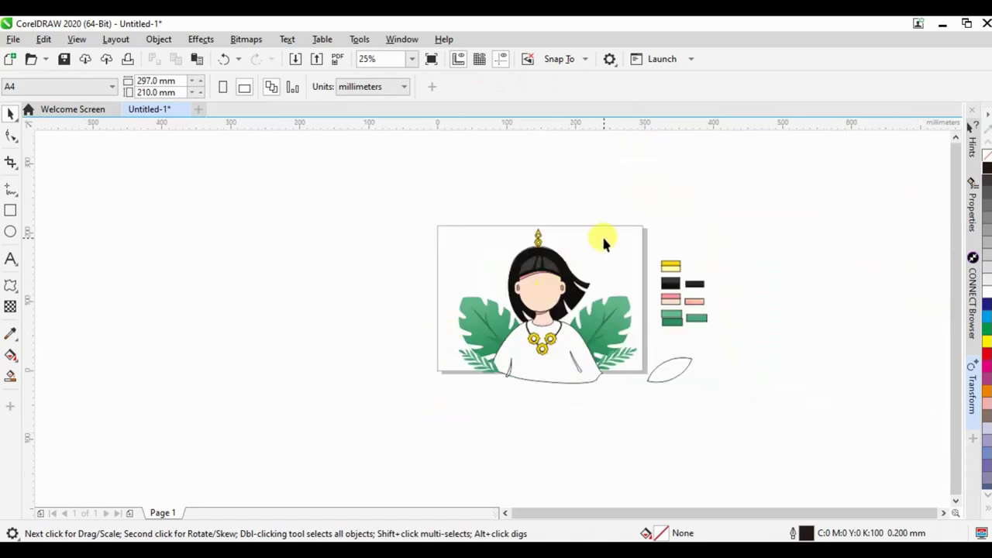
pyautogui.scroll(1, 594, 252)
pyautogui.scroll(2, 479, 308)
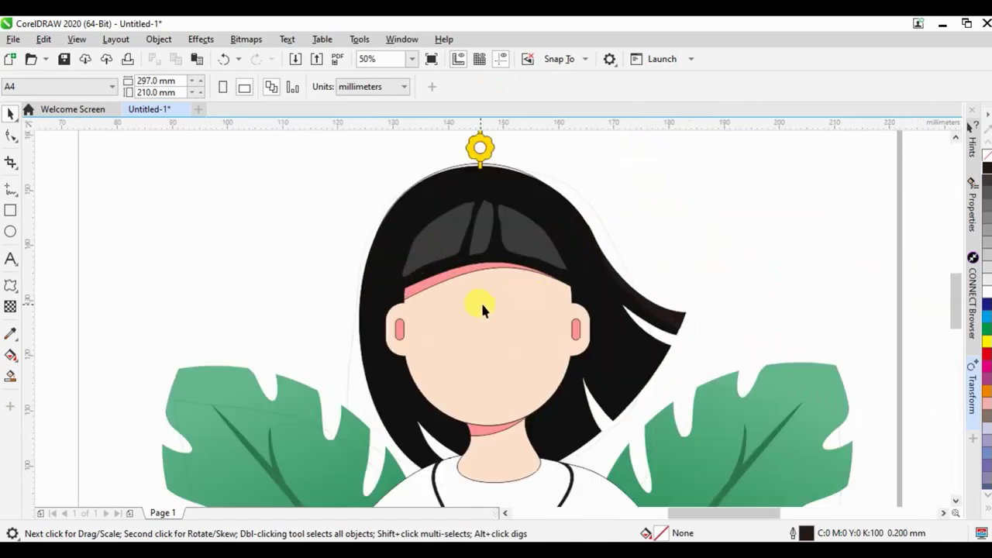
# Step: Draw the two brow arcs and the closed right-eye curve, redrawing the eye once
pyautogui.scroll(2, 480, 302)
pyautogui.moveTo(535, 279); pyautogui.dragTo(625, 292)
pyautogui.moveTo(418, 289); pyautogui.dragTo(332, 280)
pyautogui.moveTo(611, 341); pyautogui.dragTo(661, 331)
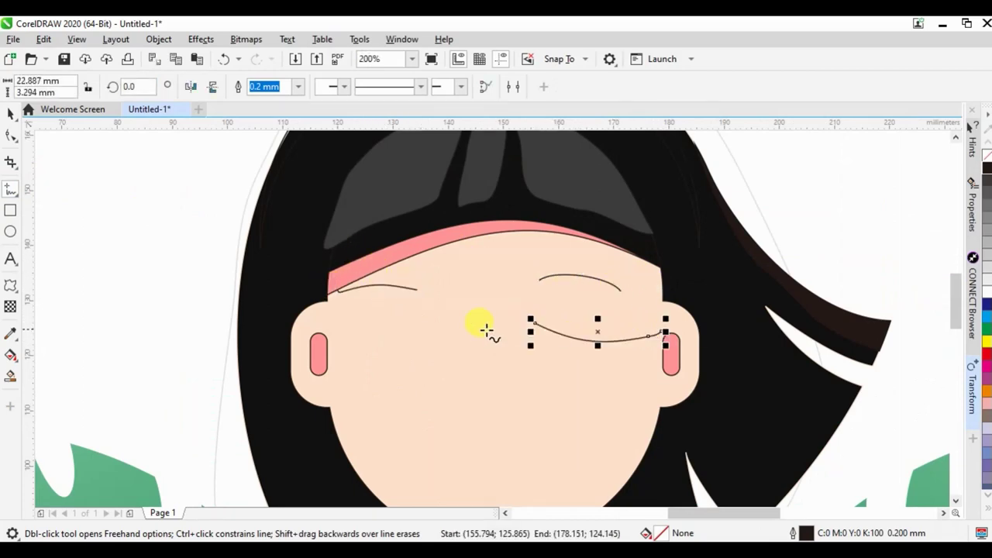
pyautogui.press('z')
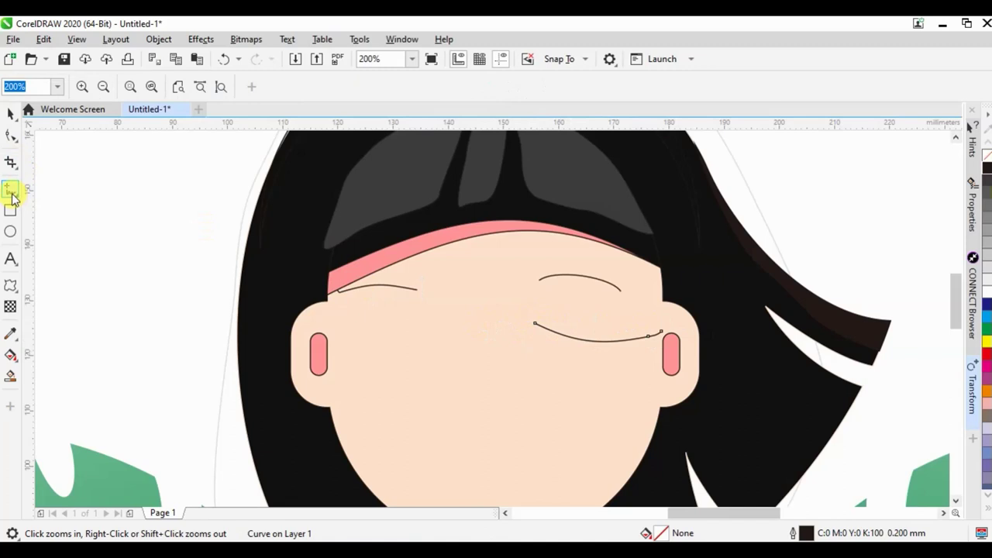
pyautogui.click(12, 198)
pyautogui.hotkey('ctrl', 'z')
pyautogui.moveTo(527, 319); pyautogui.dragTo(621, 332)
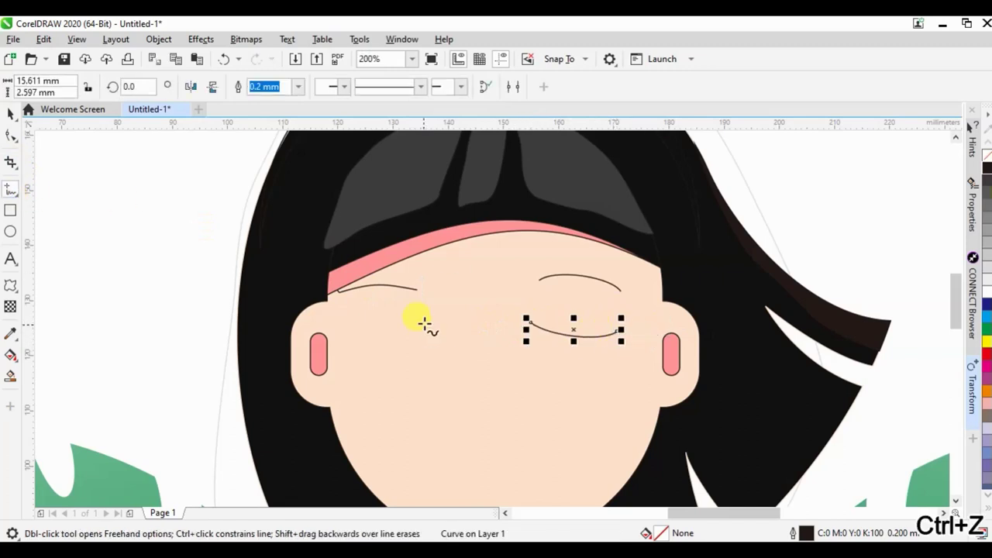
# Step: Add a lash stroke at the eye's outer end and select the eye strokes
pyautogui.scroll(1, 555, 338)
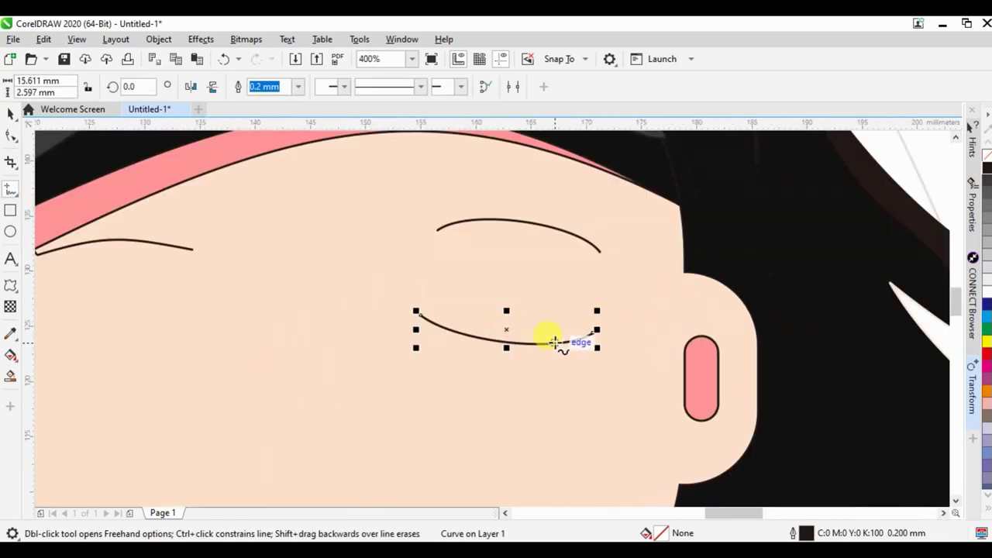
pyautogui.moveTo(555, 341); pyautogui.dragTo(631, 314)
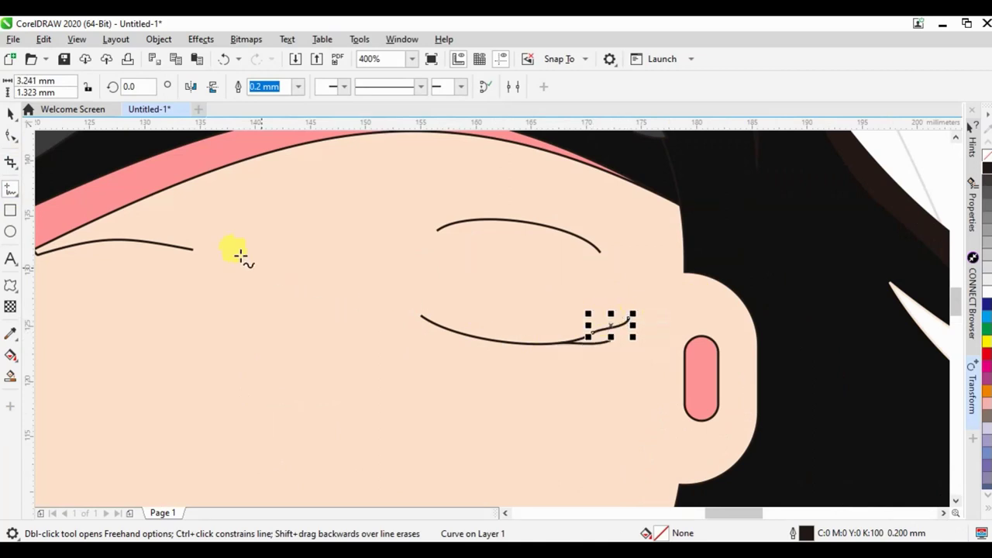
pyautogui.moveTo(583, 364); pyautogui.dragTo(587, 366)
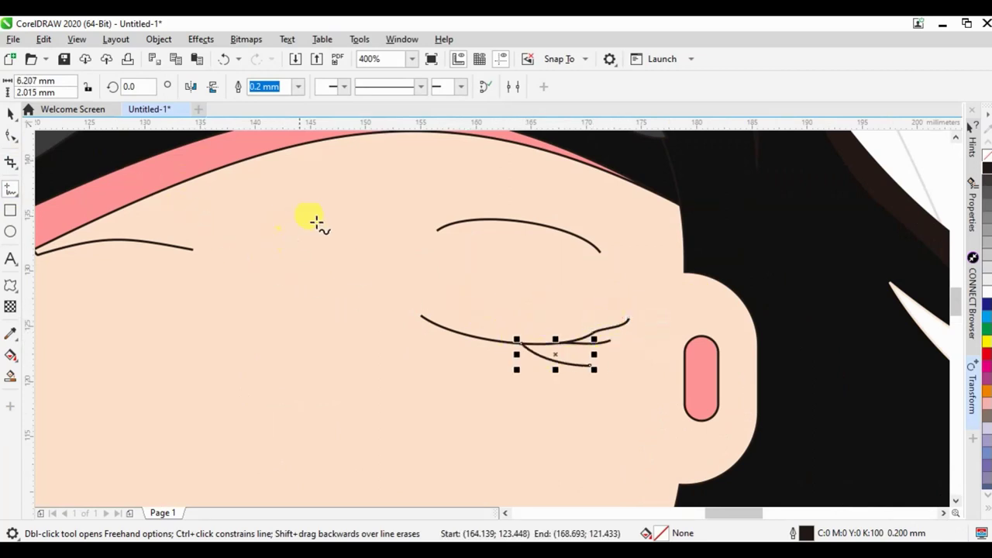
pyautogui.scroll(-1, 620, 221)
pyautogui.hotkey('ctrl', 'z')
pyautogui.click(11, 115)
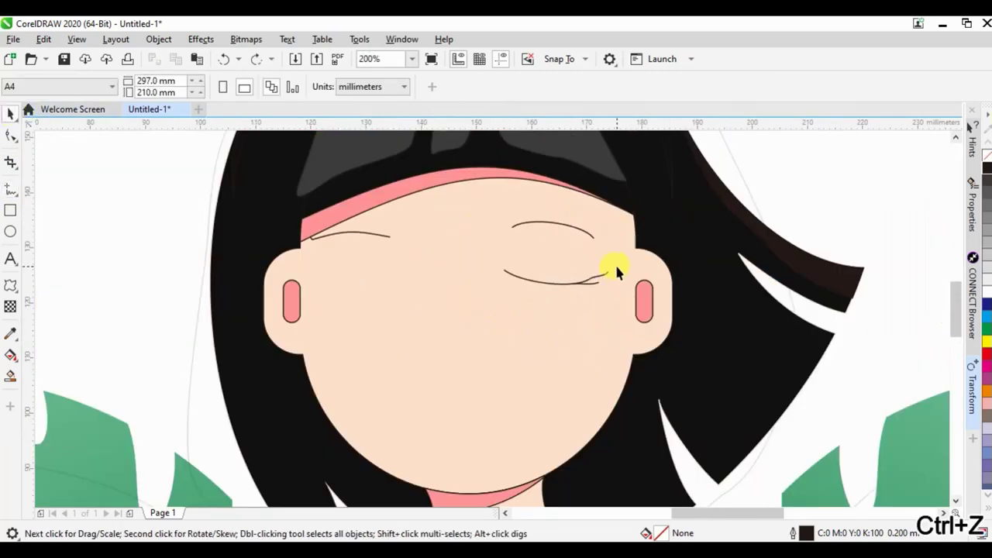
pyautogui.click(601, 273)
pyautogui.scroll(2, 589, 287)
pyautogui.keyDown('shift'); pyautogui.click(495, 299); pyautogui.keyUp('shift')
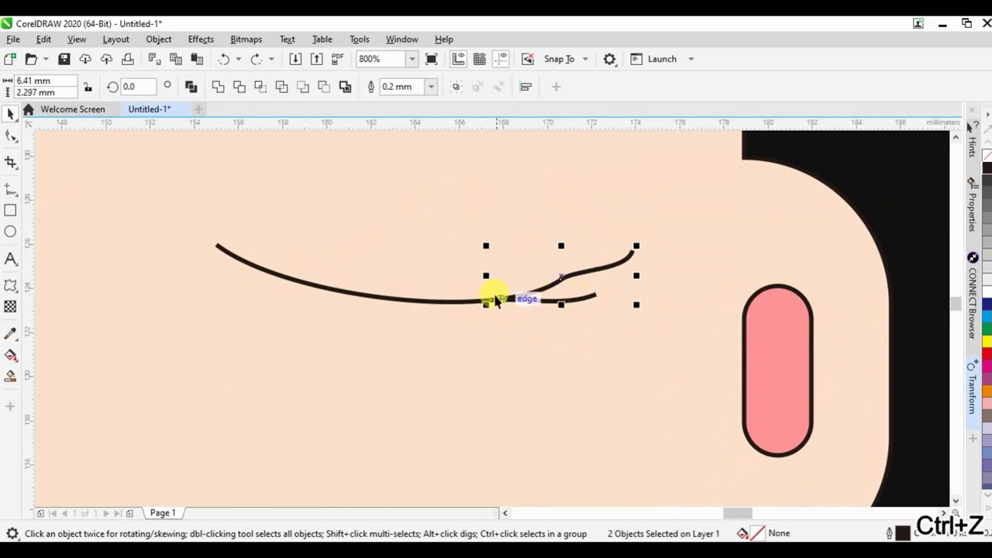
# Step: Thicken the eye curves to 1.5 mm and reshape the short lash curve into a forked tip
pyautogui.keyDown('shift'); pyautogui.click(443, 301); pyautogui.keyUp('shift')
pyautogui.click(431, 86)
pyautogui.click(409, 189)
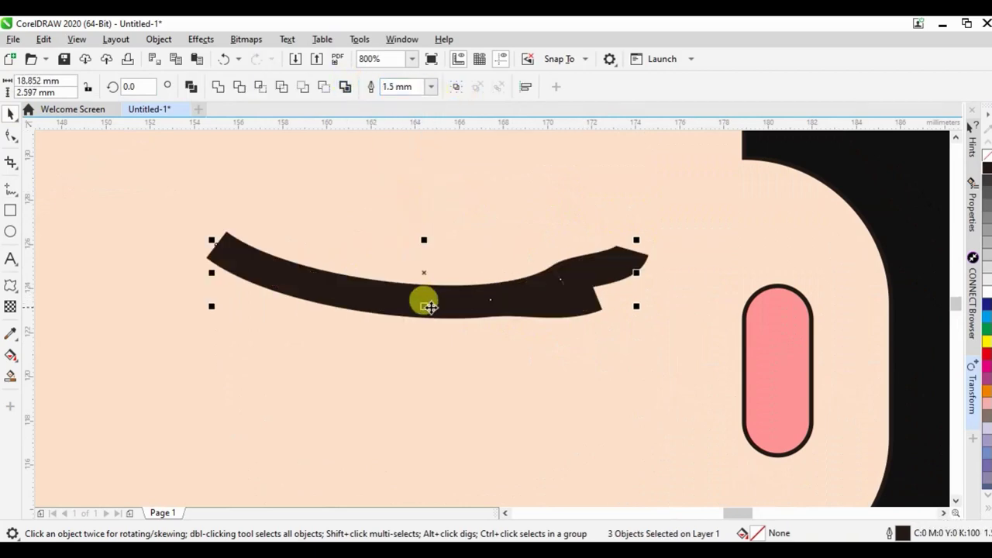
pyautogui.press('F10')
pyautogui.scroll(-1, 620, 257)
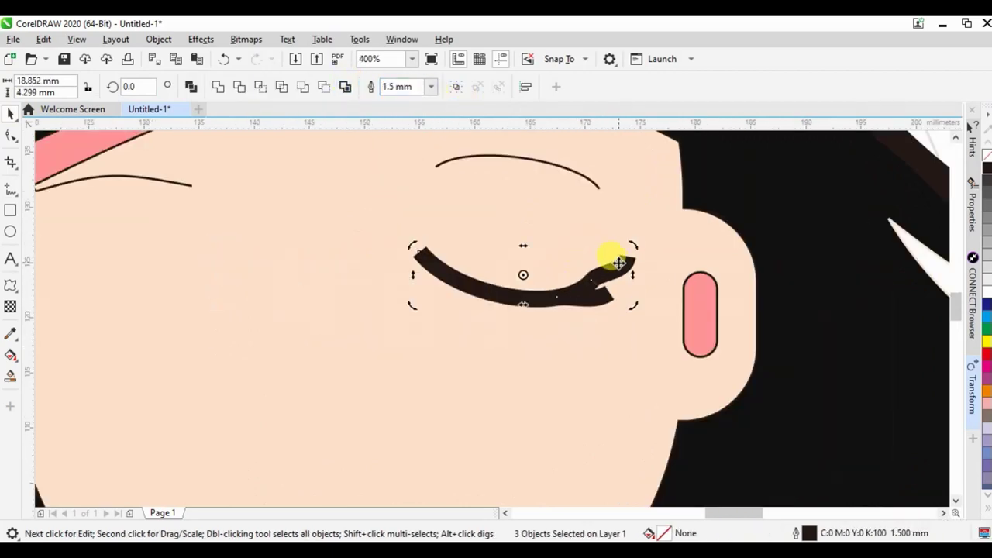
pyautogui.click(594, 295)
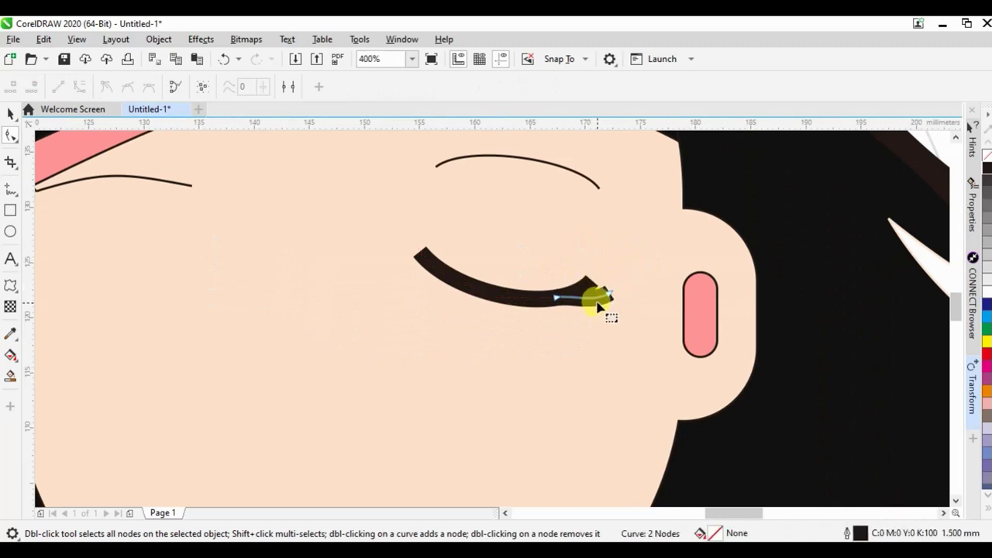
pyautogui.moveTo(563, 302); pyautogui.dragTo(547, 305)
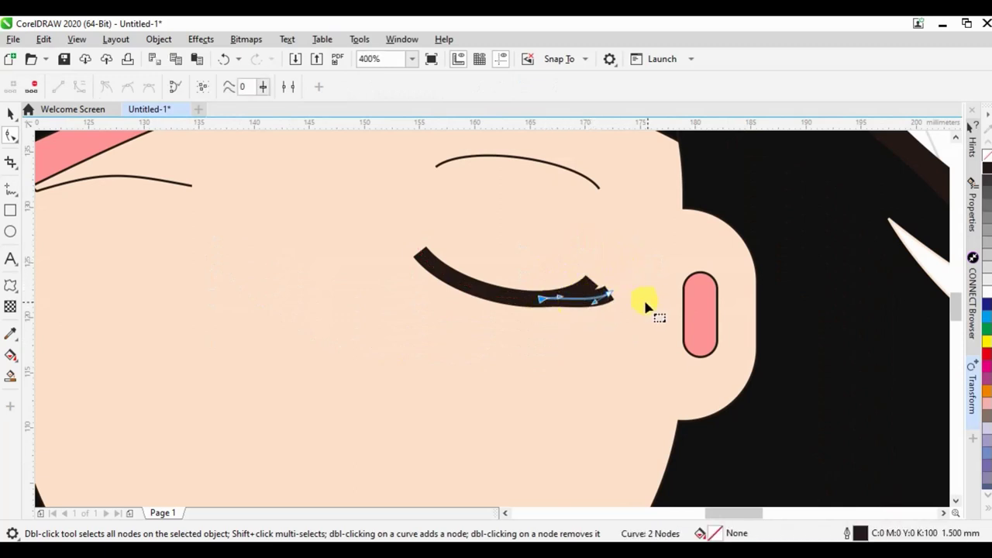
pyautogui.moveTo(612, 297); pyautogui.dragTo(602, 326)
pyautogui.moveTo(559, 299); pyautogui.dragTo(543, 301)
pyautogui.moveTo(587, 330); pyautogui.dragTo(555, 319)
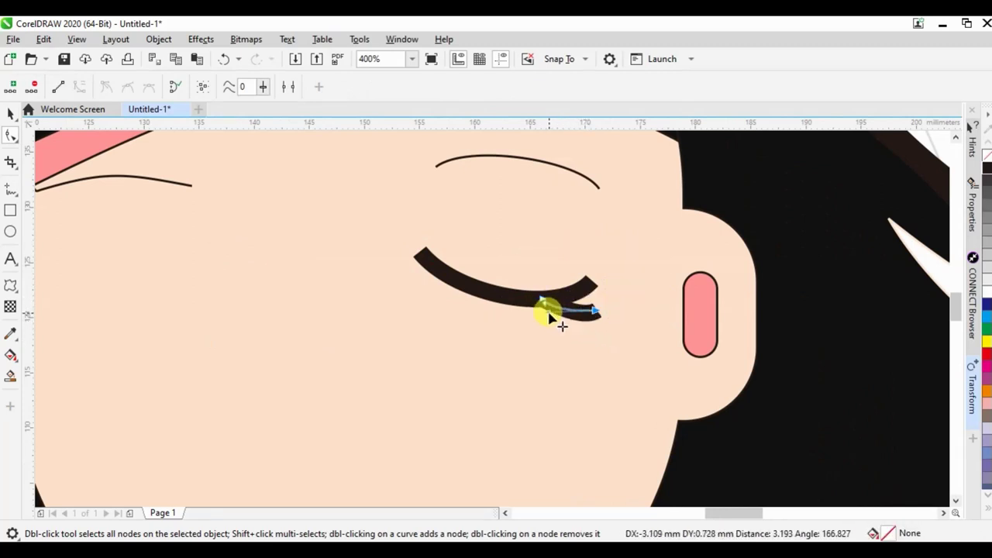
# Step: Convert the thick eye strokes to filled shapes and taper the lash piece's end
pyautogui.click(11, 114)
pyautogui.keyDown('shift'); pyautogui.click(465, 285); pyautogui.keyUp('shift')
pyautogui.hotkey('ctrl', 'shift', 'q')
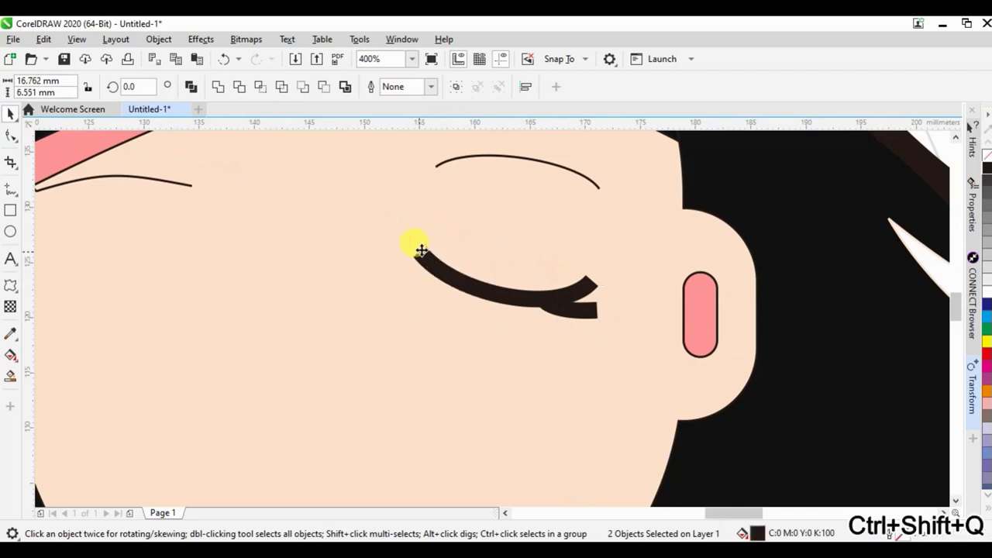
pyautogui.press('F10')
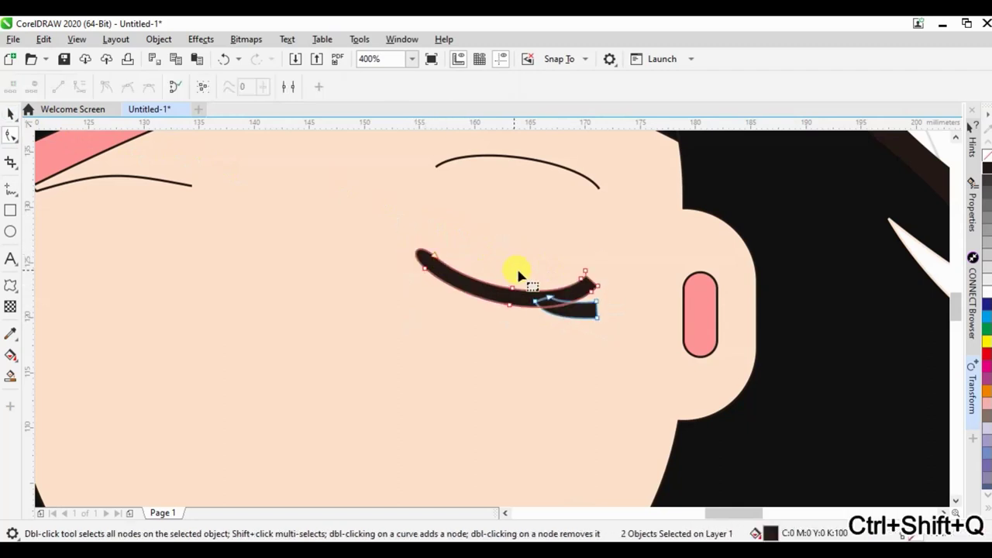
pyautogui.scroll(2, 602, 266)
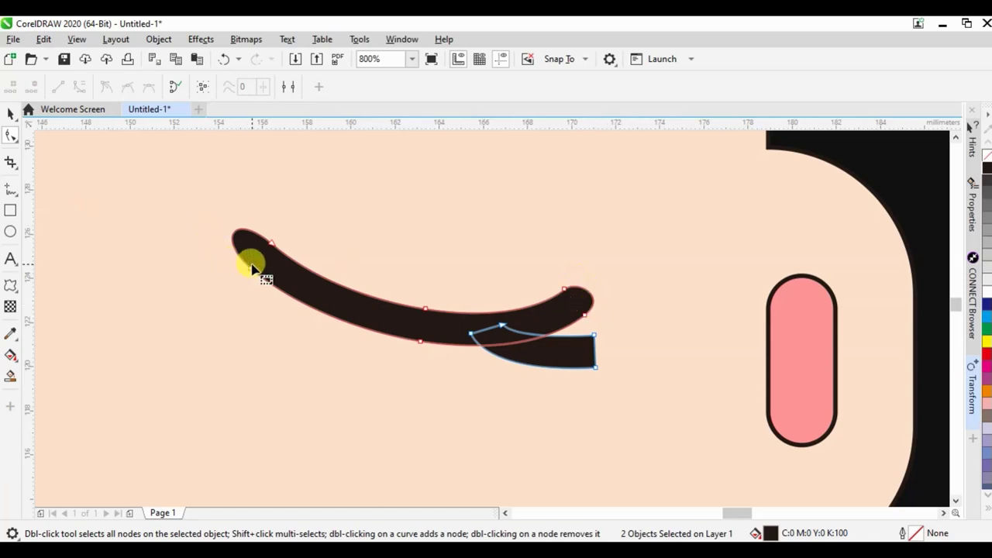
pyautogui.moveTo(237, 215); pyautogui.dragTo(580, 314)
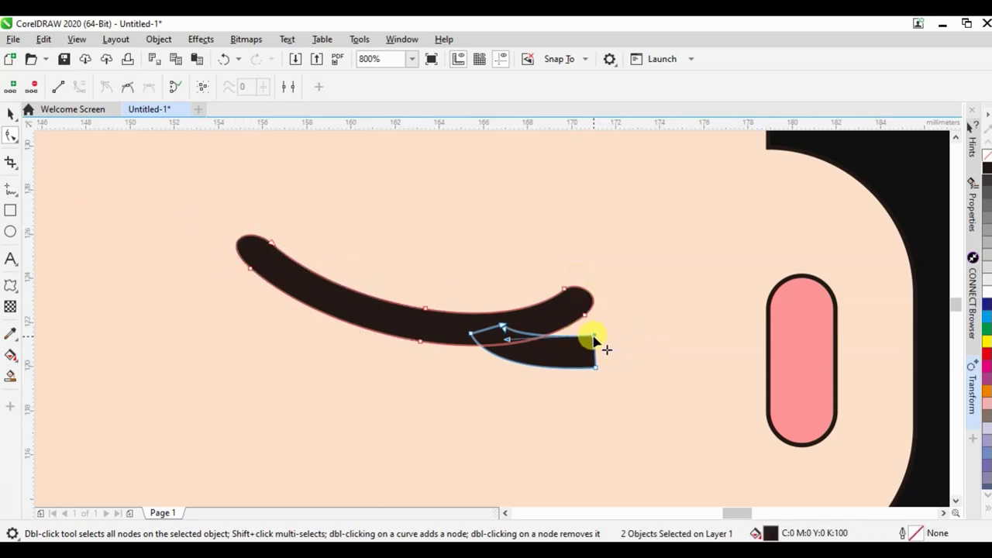
pyautogui.moveTo(597, 370); pyautogui.dragTo(556, 365)
pyautogui.moveTo(595, 338)
pyautogui.mouseDown()
pyautogui.moveTo(530, 389)
pyautogui.moveTo(494, 371)
pyautogui.mouseUp()
# Step: Stretch the eye shapes slightly taller and tilt them about 12.5 degrees
pyautogui.click(10, 115)
pyautogui.click(426, 327)
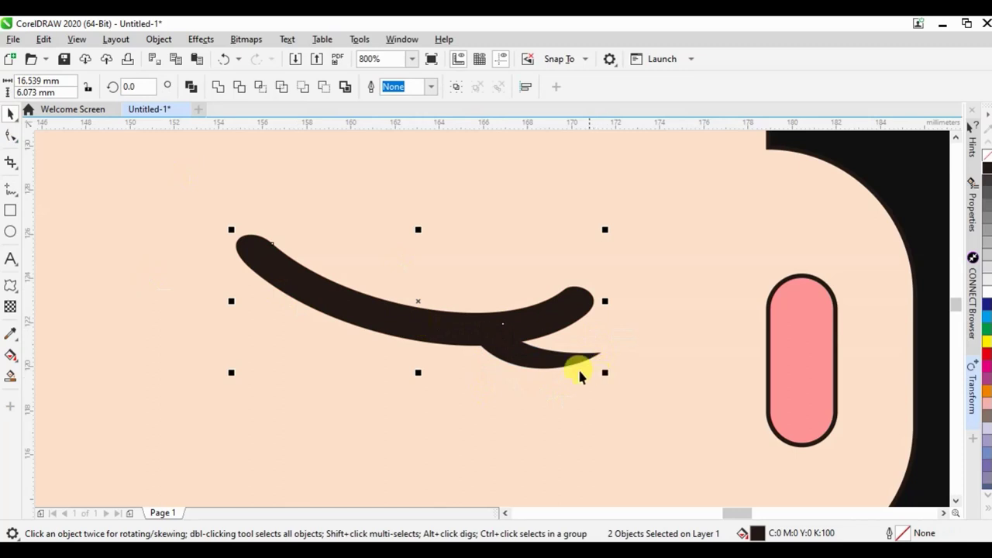
pyautogui.click(469, 329)
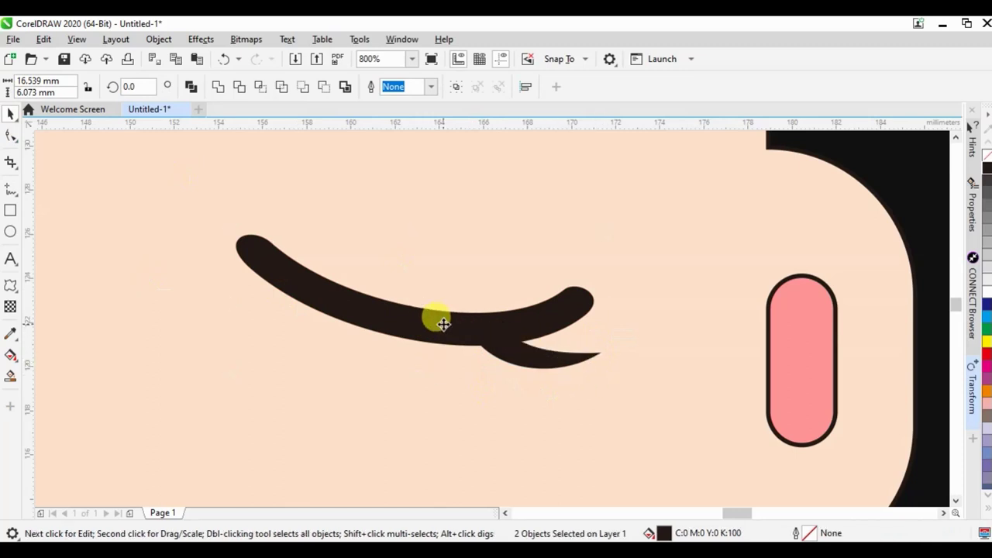
pyautogui.click(442, 324)
pyautogui.moveTo(417, 374); pyautogui.dragTo(411, 398)
pyautogui.click(483, 348)
pyautogui.moveTo(608, 401)
pyautogui.mouseDown()
pyautogui.moveTo(620, 359)
pyautogui.moveTo(658, 326)
pyautogui.mouseUp()
pyautogui.scroll(-3, 698, 294)
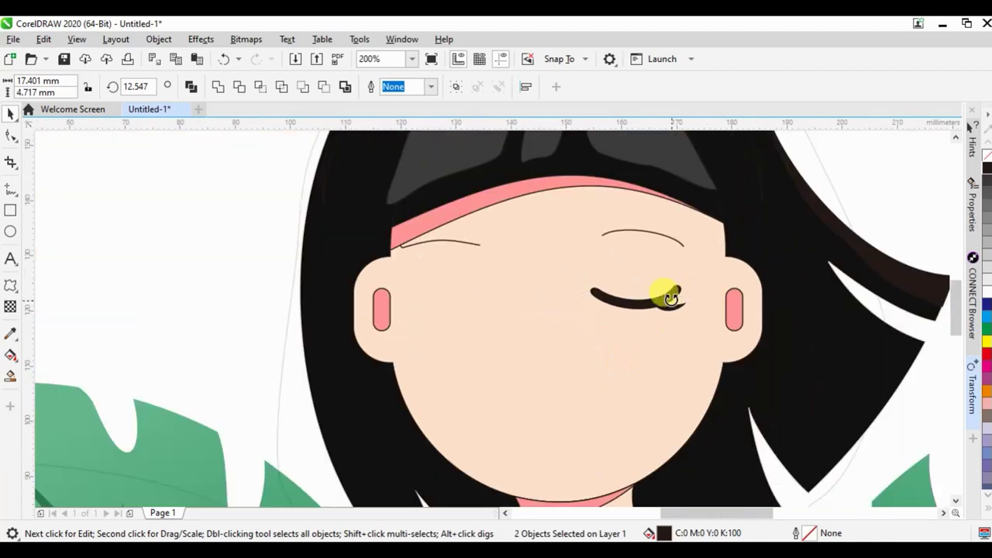
pyautogui.scroll(1, 673, 299)
pyautogui.scroll(1, 701, 311)
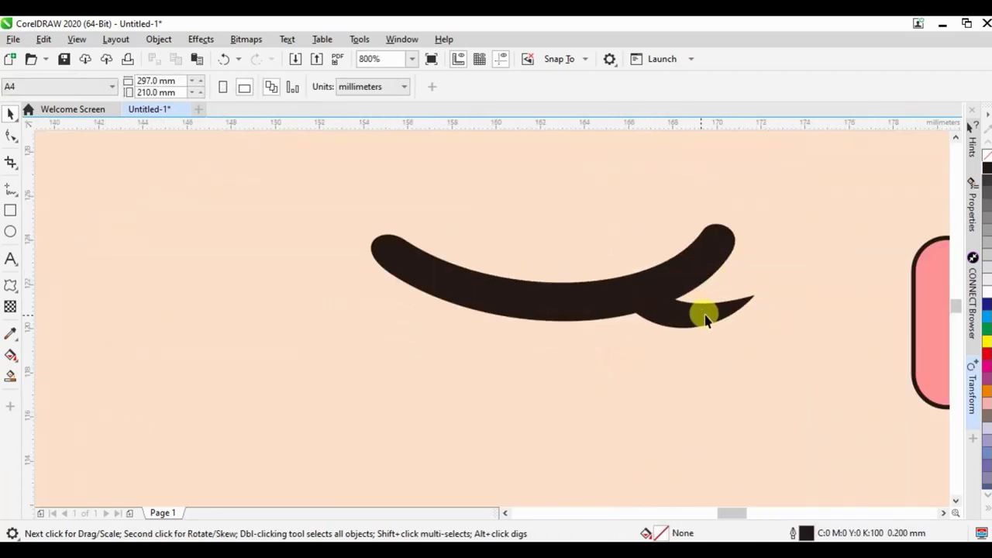
# Step: Rotate the lash tip to about 37 degrees, shrink it and place it at the eye's end
pyautogui.click(761, 264)
pyautogui.click(763, 261)
pyautogui.moveTo(827, 282); pyautogui.dragTo(836, 242)
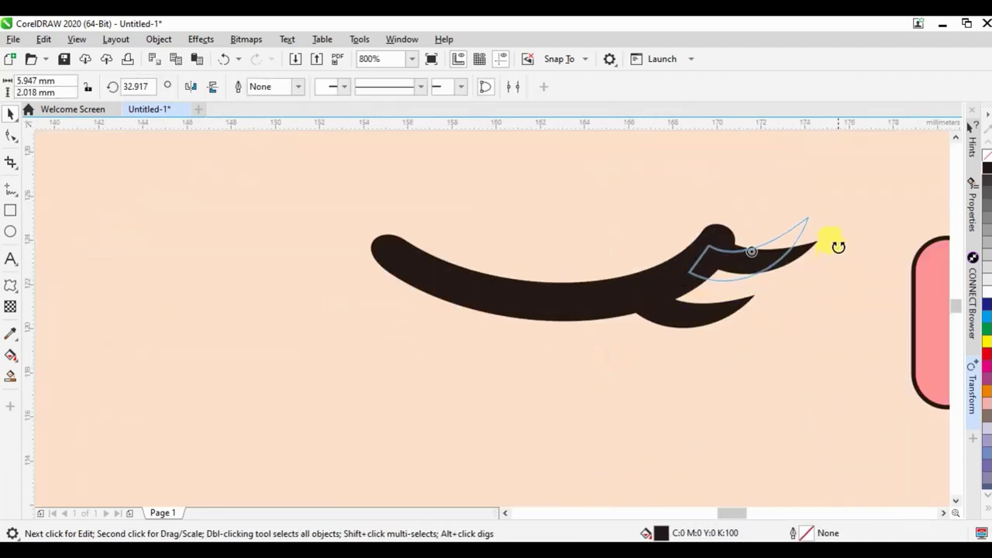
pyautogui.click(766, 258)
pyautogui.moveTo(766, 258); pyautogui.dragTo(740, 265)
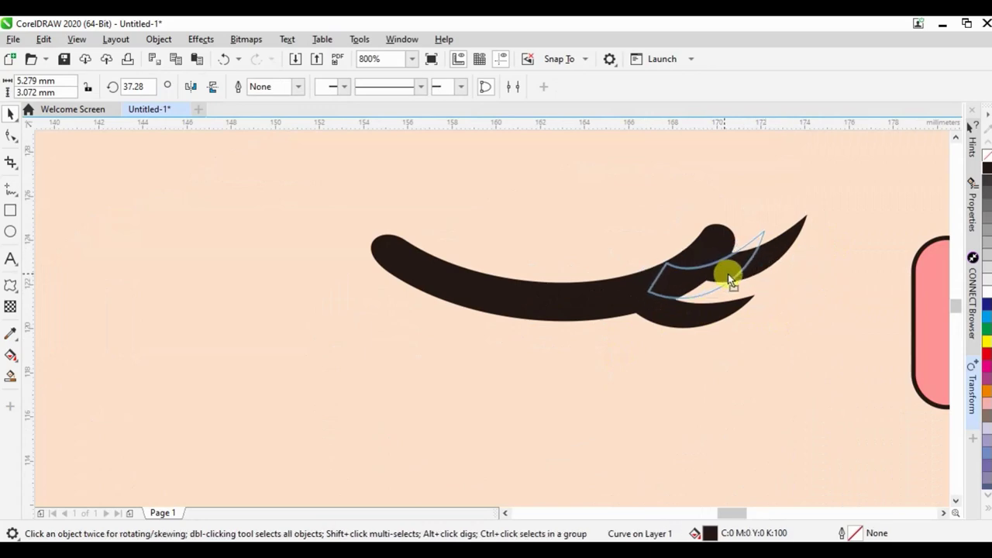
pyautogui.moveTo(785, 217); pyautogui.dragTo(767, 229)
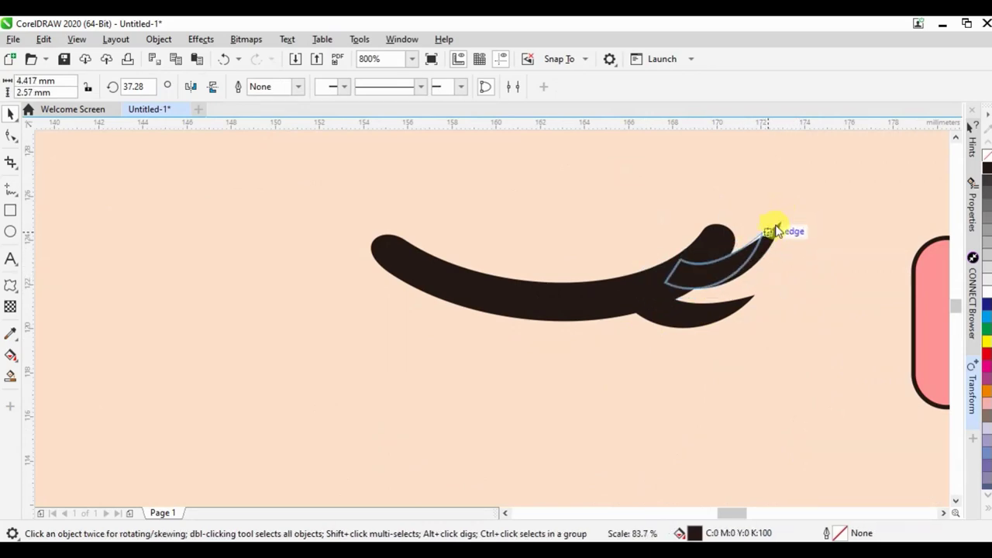
pyautogui.scroll(-5, 664, 259)
pyautogui.click(807, 206)
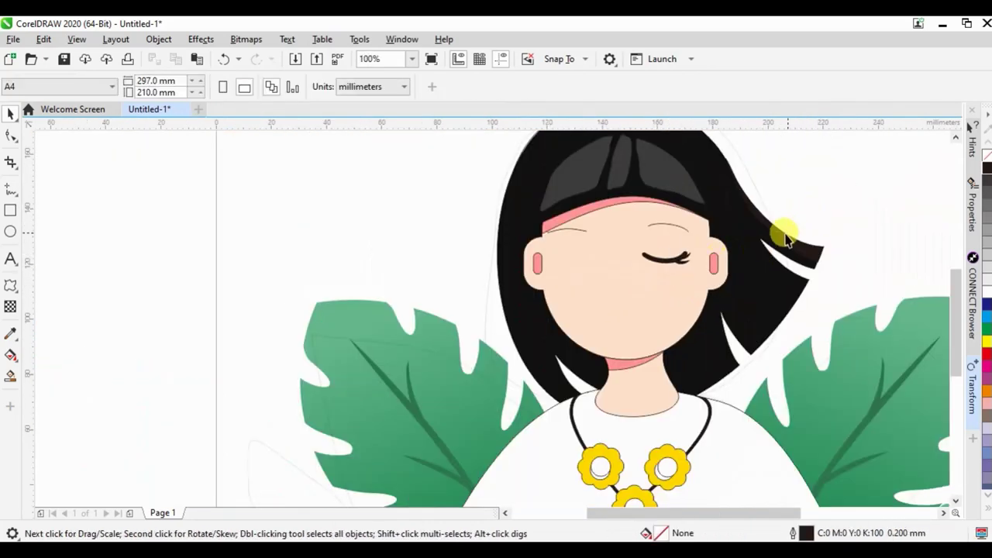
pyautogui.scroll(5, 689, 247)
# Step: Pull the main eye curve's outer end into a point and reposition the lash piece
pyautogui.click(656, 266)
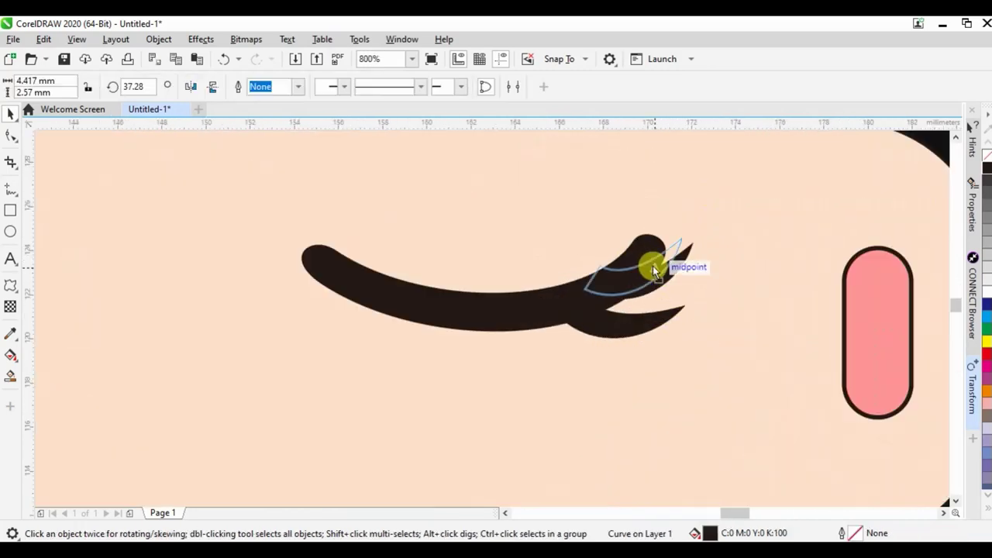
pyautogui.doubleClick(648, 254)
pyautogui.moveTo(633, 243); pyautogui.dragTo(661, 268)
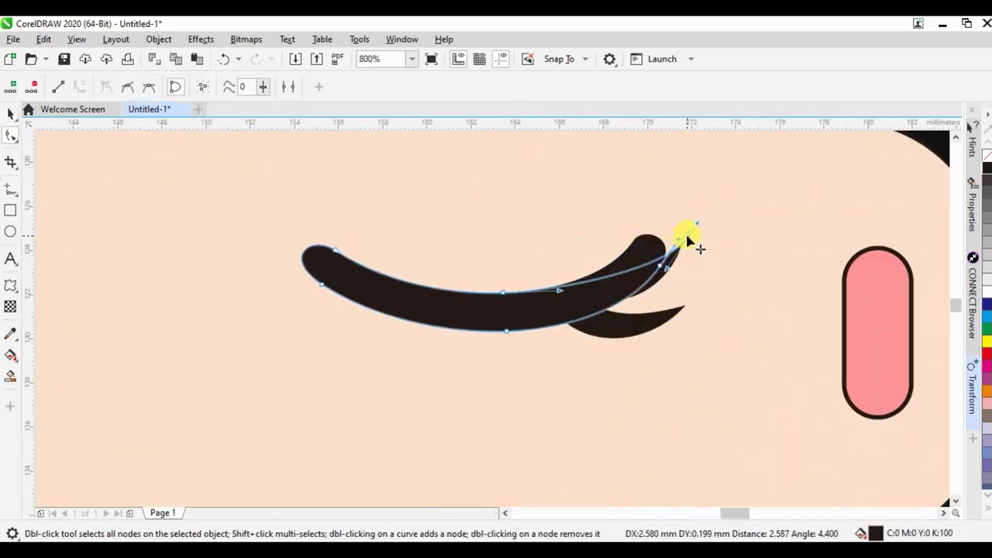
pyautogui.doubleClick(660, 266)
pyautogui.click(667, 276)
pyautogui.click(11, 114)
pyautogui.click(682, 303)
pyautogui.scroll(-2, 686, 295)
pyautogui.scroll(-2, 679, 302)
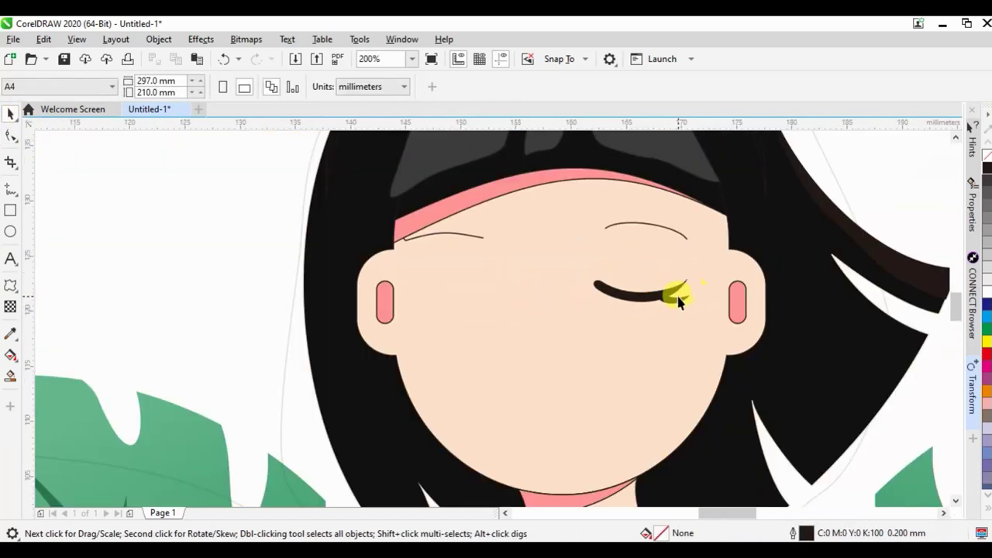
pyautogui.scroll(4, 678, 302)
pyautogui.click(673, 302)
pyautogui.moveTo(725, 297); pyautogui.dragTo(743, 275)
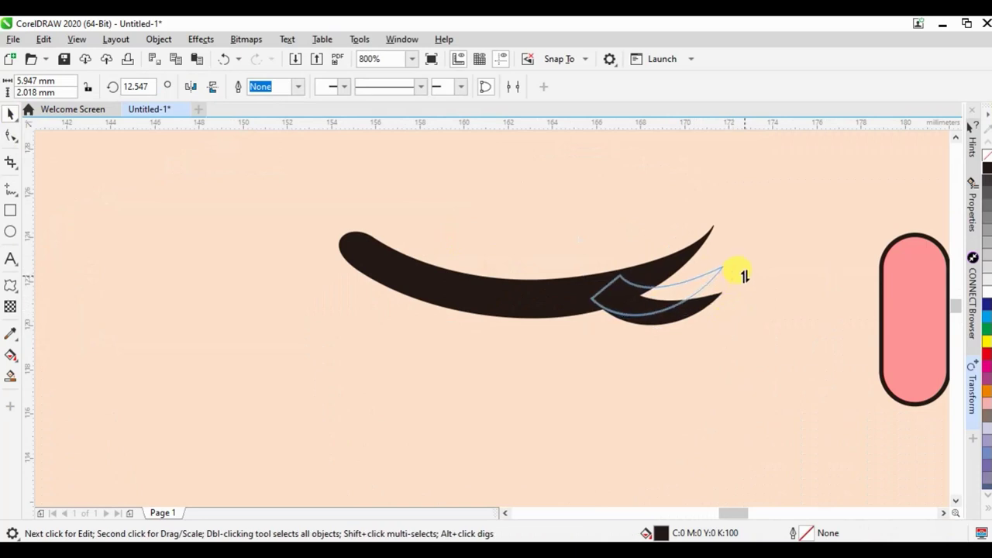
# Step: Rotate and stretch the lash spike, then weld the eyelash pieces into one shape
pyautogui.keyDown('shift'); pyautogui.click(505, 299); pyautogui.keyUp('shift')
pyautogui.scroll(-4, 576, 232)
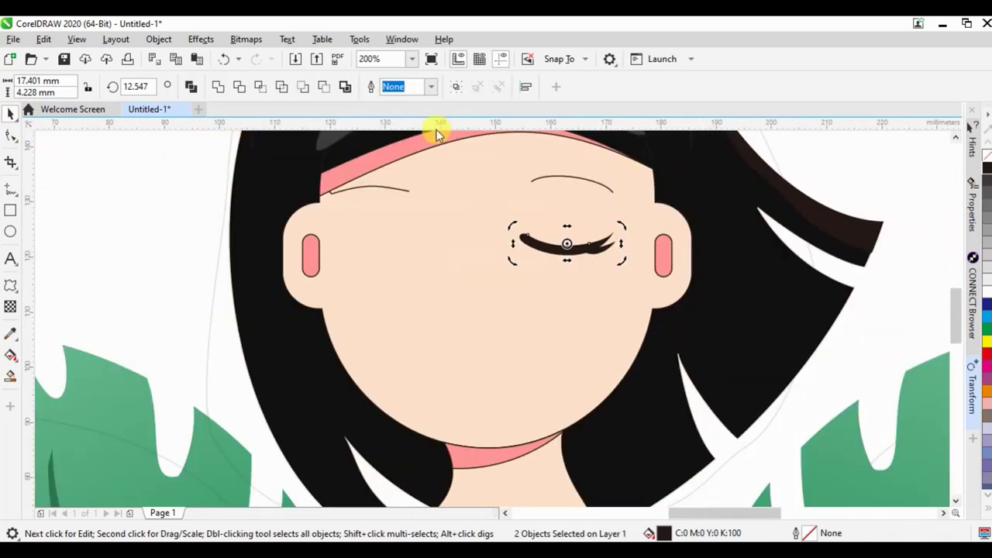
pyautogui.scroll(6, 601, 238)
pyautogui.click(656, 328)
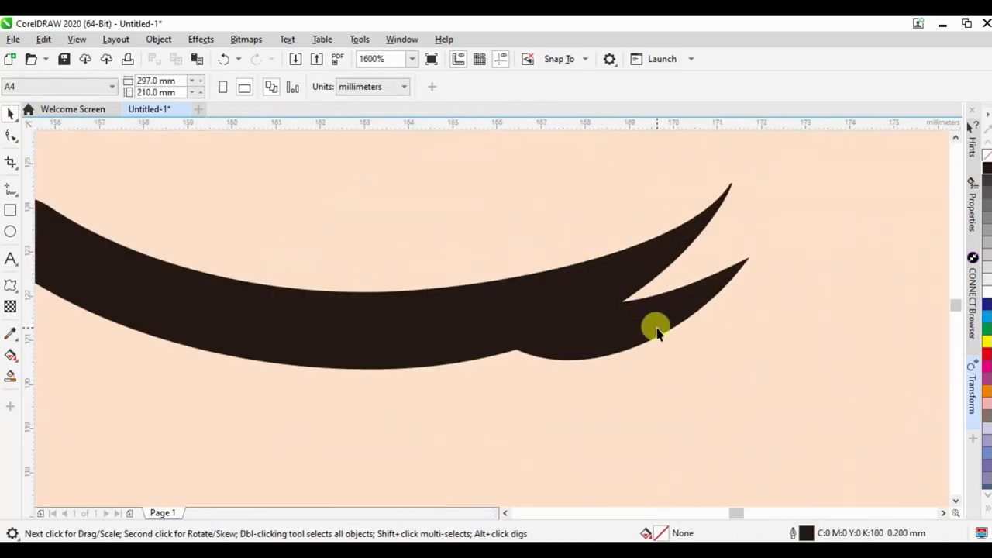
pyautogui.click(519, 292)
pyautogui.moveTo(614, 216); pyautogui.dragTo(571, 149)
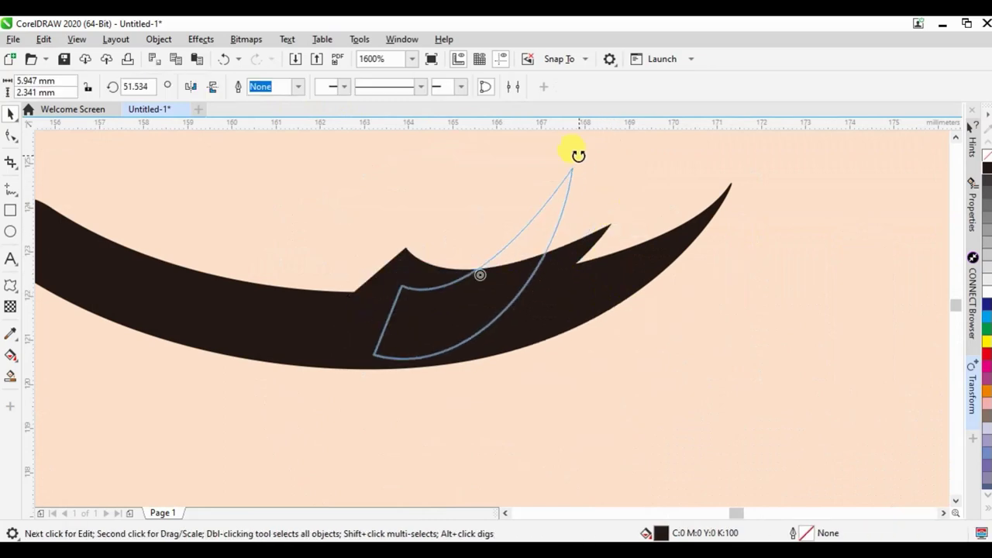
pyautogui.click(532, 256)
pyautogui.moveTo(571, 262); pyautogui.dragTo(634, 261)
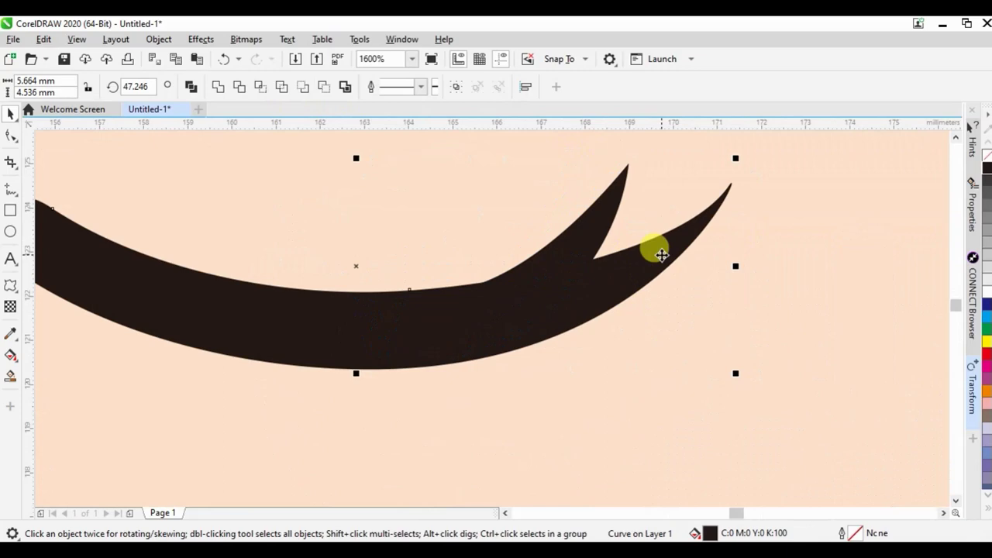
pyautogui.keyDown('shift'); pyautogui.click(660, 259); pyautogui.keyUp('shift')
pyautogui.scroll(-4, 690, 267)
pyautogui.click(235, 88)
# Step: Copy the eye to the left side, mirror it horizontally, and start the nose stroke
pyautogui.moveTo(598, 266); pyautogui.dragTo(248, 263)
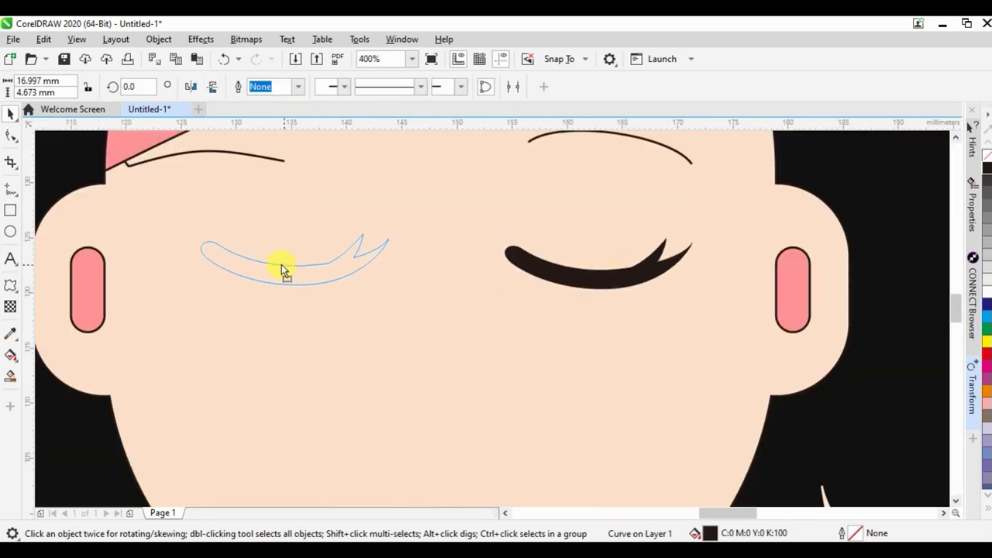
pyautogui.click(187, 86)
pyautogui.moveTo(283, 261); pyautogui.dragTo(270, 264)
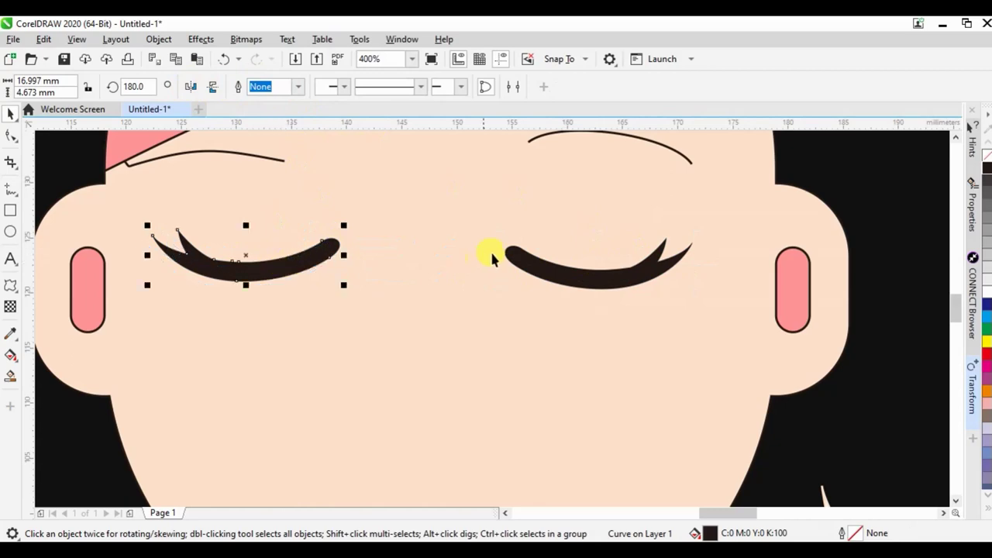
pyautogui.scroll(-2, 586, 200)
pyautogui.scroll(-4, 585, 200)
pyautogui.scroll(6, 574, 203)
pyautogui.scroll(2, 540, 215)
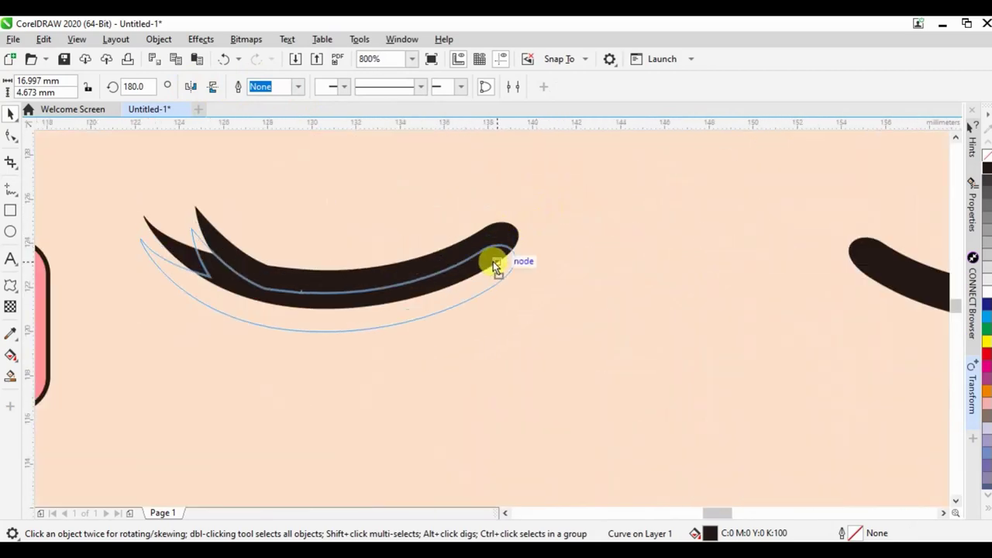
pyautogui.scroll(-2, 496, 261)
pyautogui.scroll(-2, 522, 201)
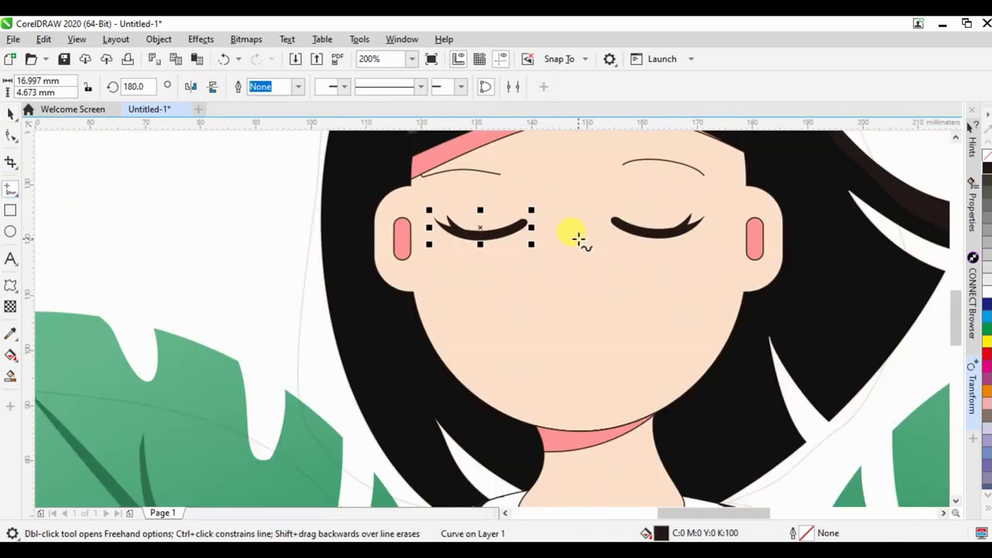
pyautogui.moveTo(596, 316); pyautogui.dragTo(580, 328)
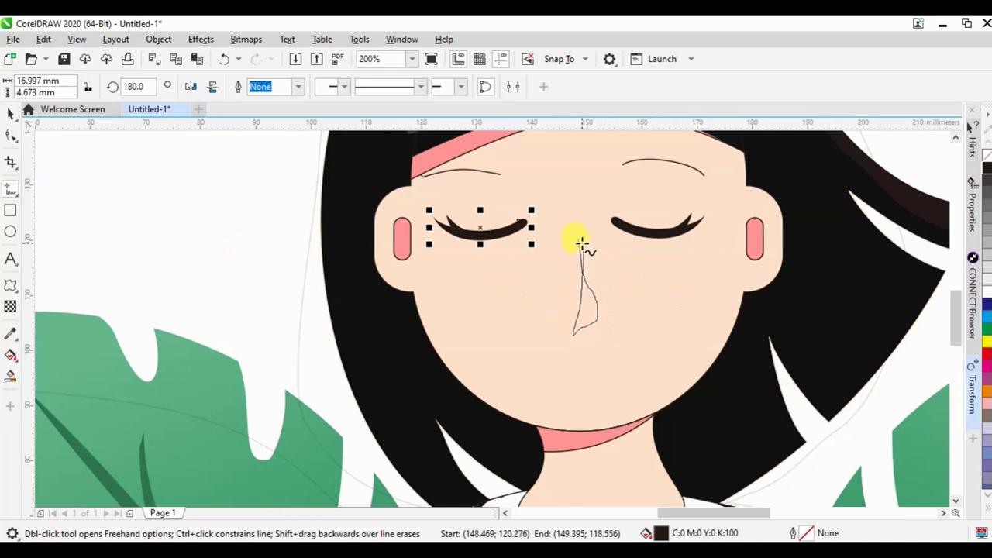
# Step: Draw the nose line and reshape it into a slim three-node curve with a pointed top
pyautogui.moveTo(582, 245); pyautogui.dragTo(582, 247)
pyautogui.click(11, 135)
pyautogui.scroll(1, 583, 246)
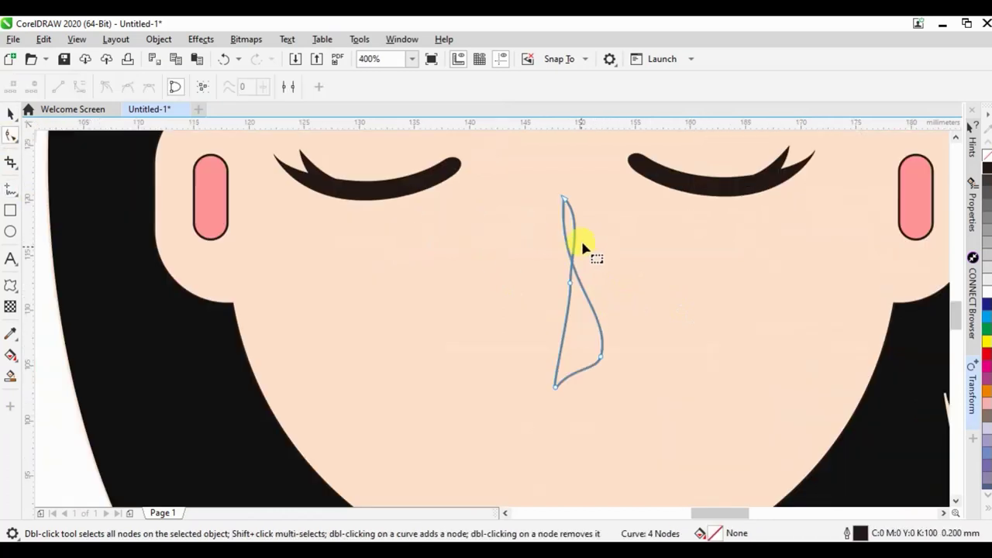
pyautogui.moveTo(574, 226); pyautogui.dragTo(557, 211)
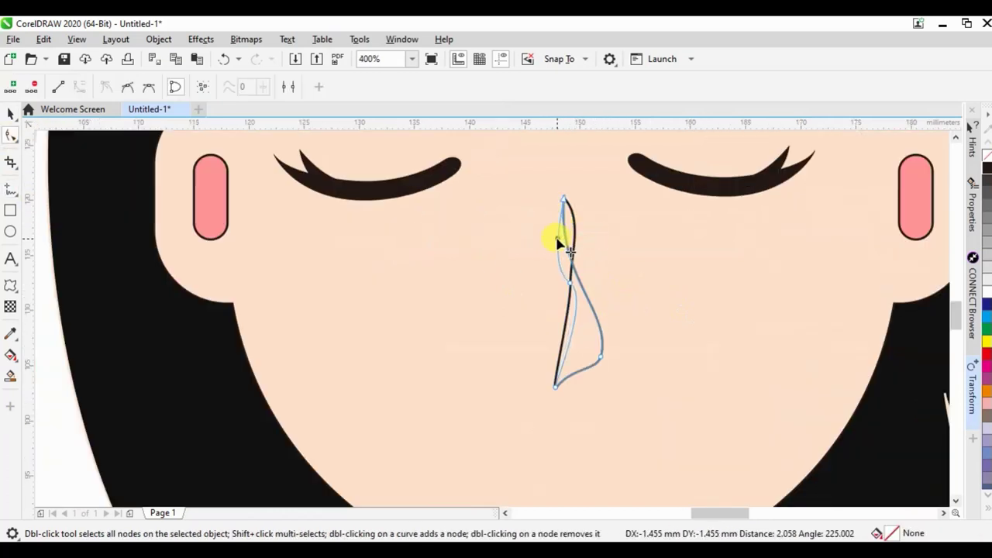
pyautogui.doubleClick(572, 284)
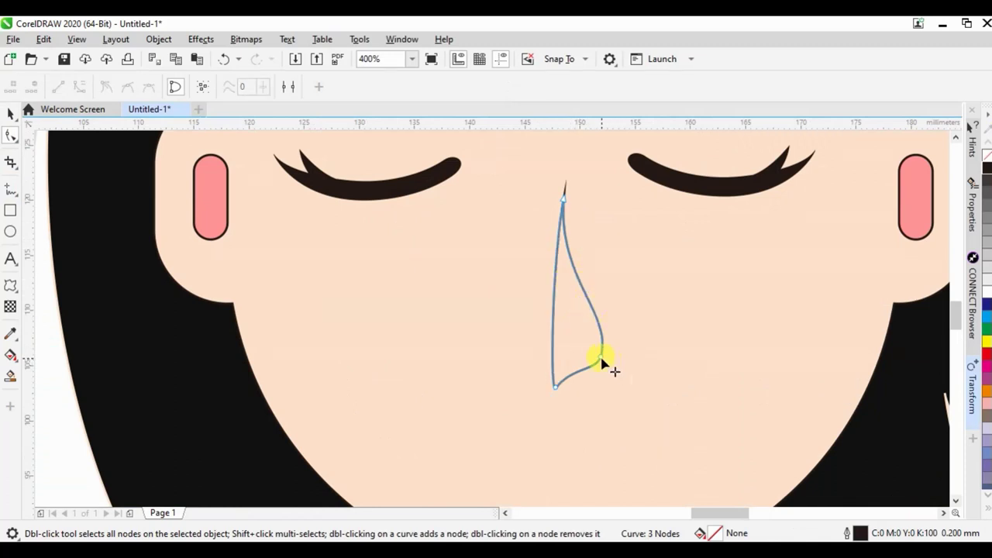
pyautogui.moveTo(601, 360); pyautogui.dragTo(579, 364)
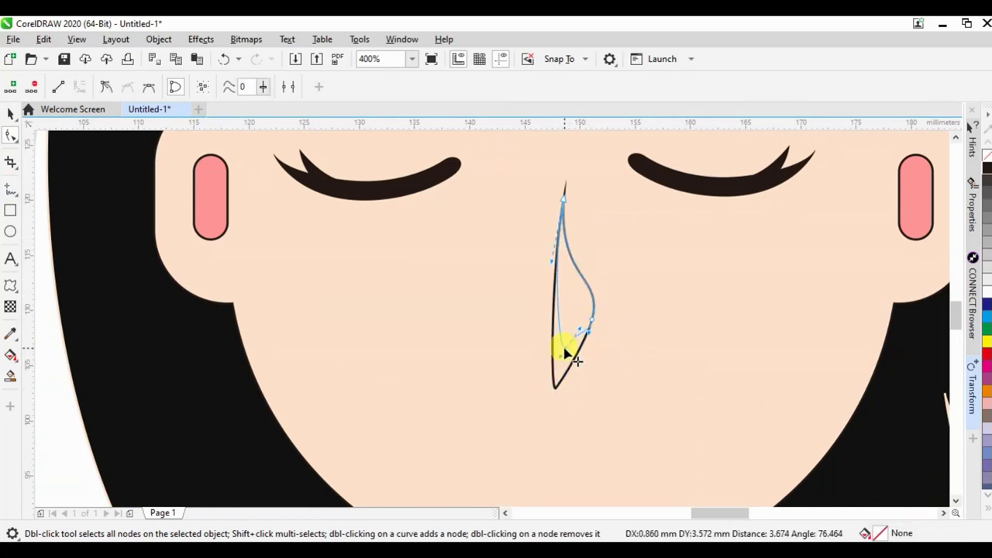
pyautogui.moveTo(555, 392)
pyautogui.mouseDown()
pyautogui.moveTo(577, 325)
pyautogui.moveTo(565, 350)
pyautogui.mouseUp()
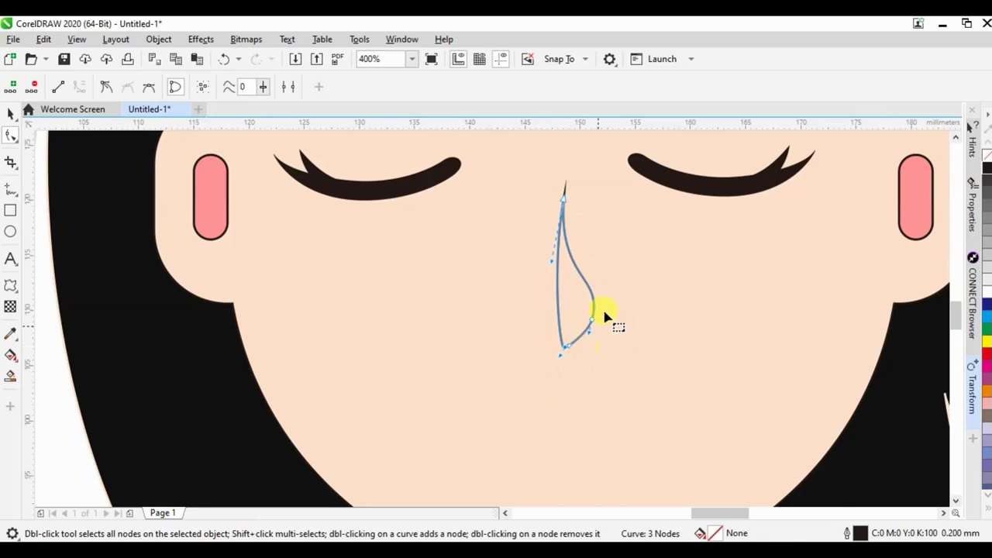
pyautogui.moveTo(606, 279); pyautogui.dragTo(594, 317)
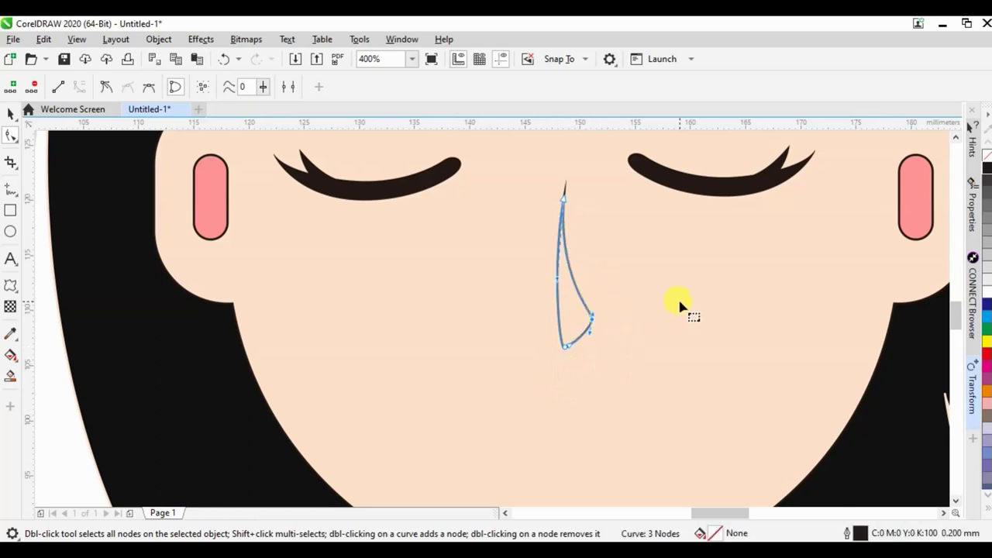
pyautogui.scroll(-1, 671, 314)
pyautogui.click(12, 233)
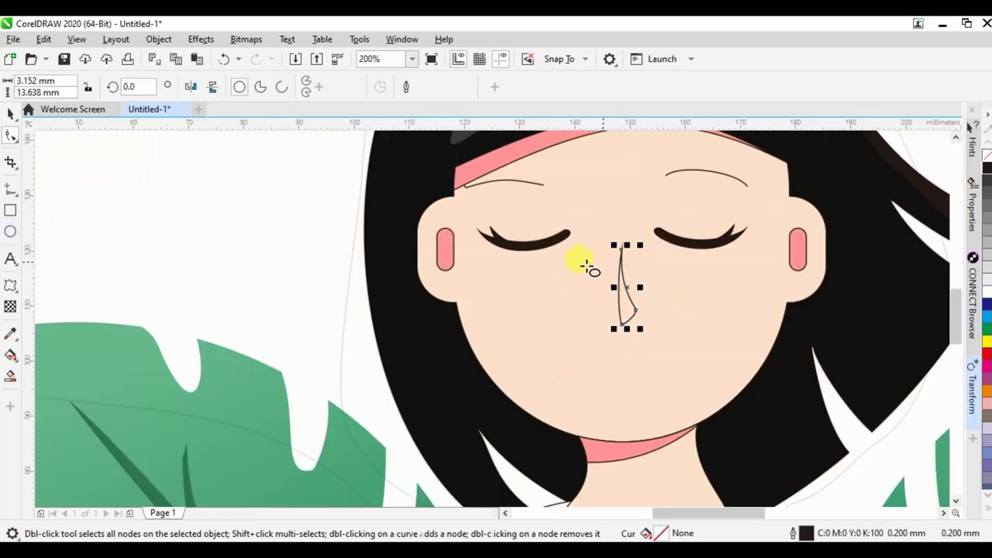
# Step: Draw circles over both cheeks, then delete the left-cheek circle
pyautogui.moveTo(456, 242); pyautogui.dragTo(588, 374)
pyautogui.moveTo(668, 238); pyautogui.dragTo(777, 348)
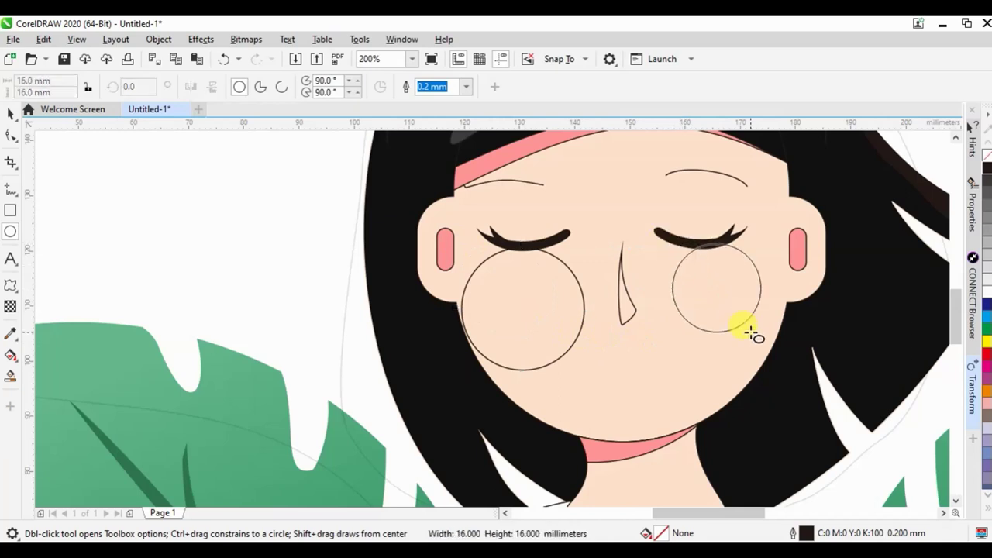
pyautogui.click(10, 115)
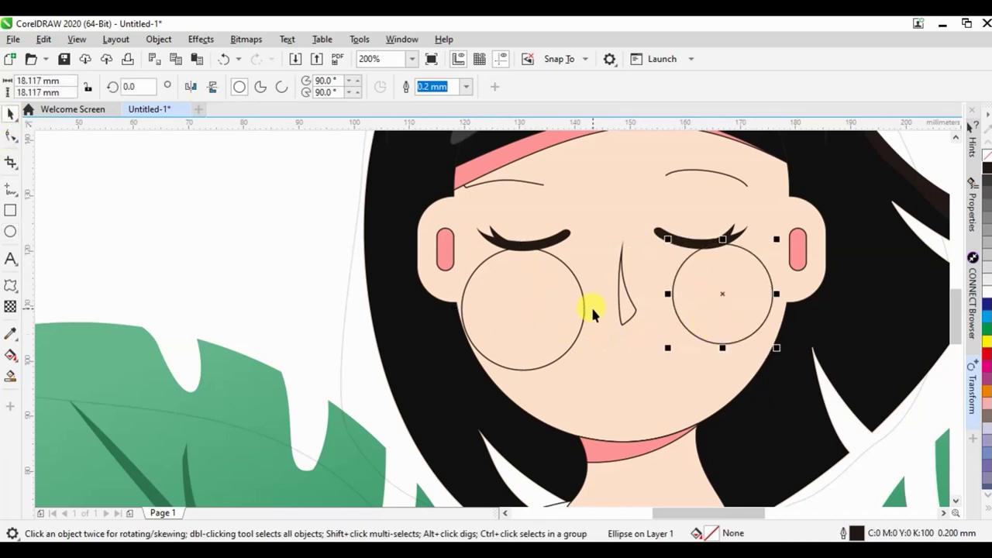
pyautogui.click(551, 299)
pyautogui.click(584, 306)
pyautogui.press('Delete')
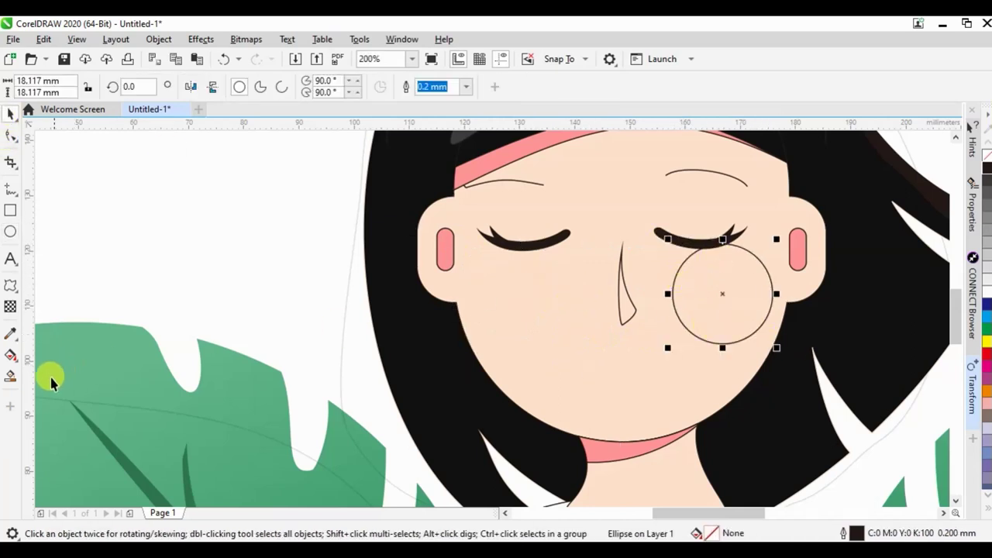
# Step: Fill the right-cheek circle with the ear pink, remove its outline, and shrink it to about 13.9 mm
pyautogui.click(11, 334)
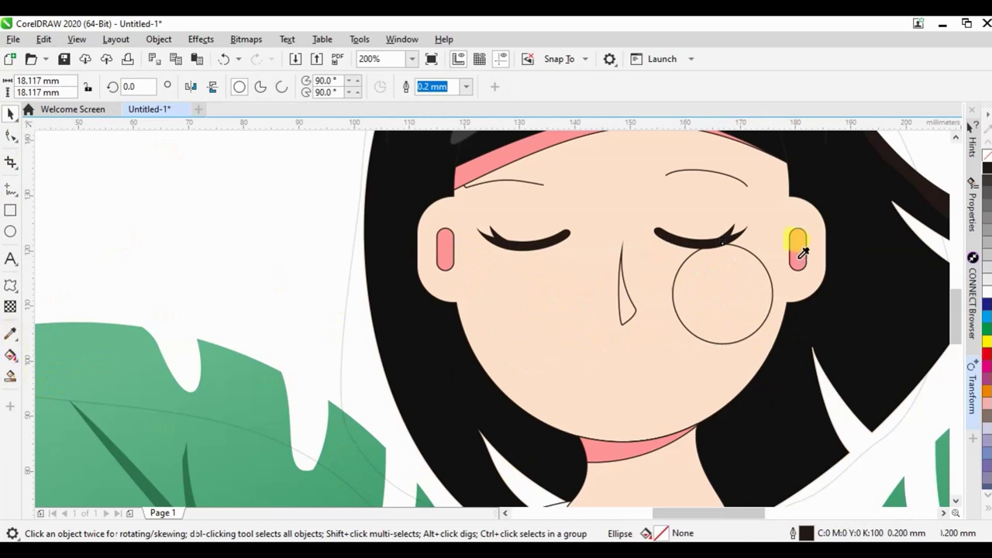
pyautogui.click(795, 245)
pyautogui.click(728, 288)
pyautogui.click(10, 116)
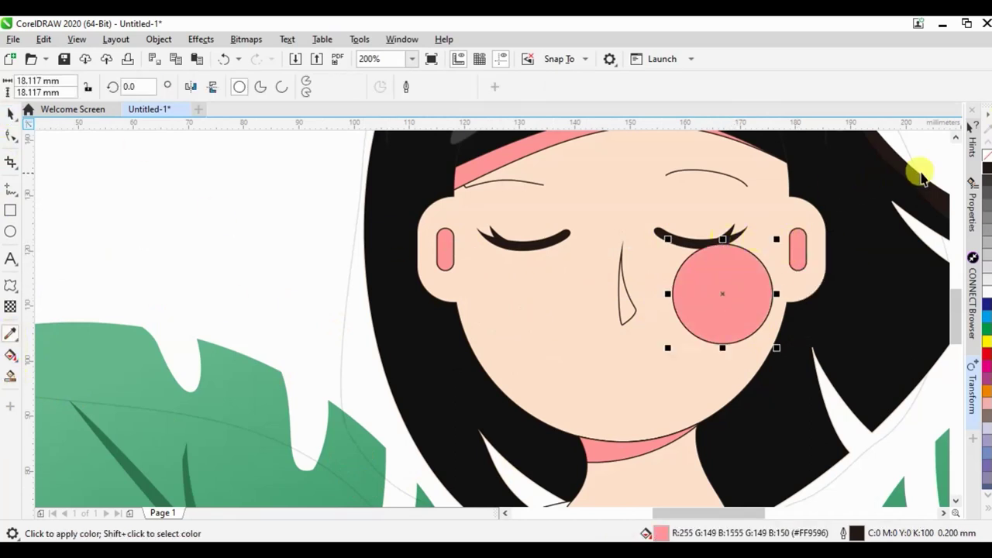
pyautogui.rightClick(986, 157)
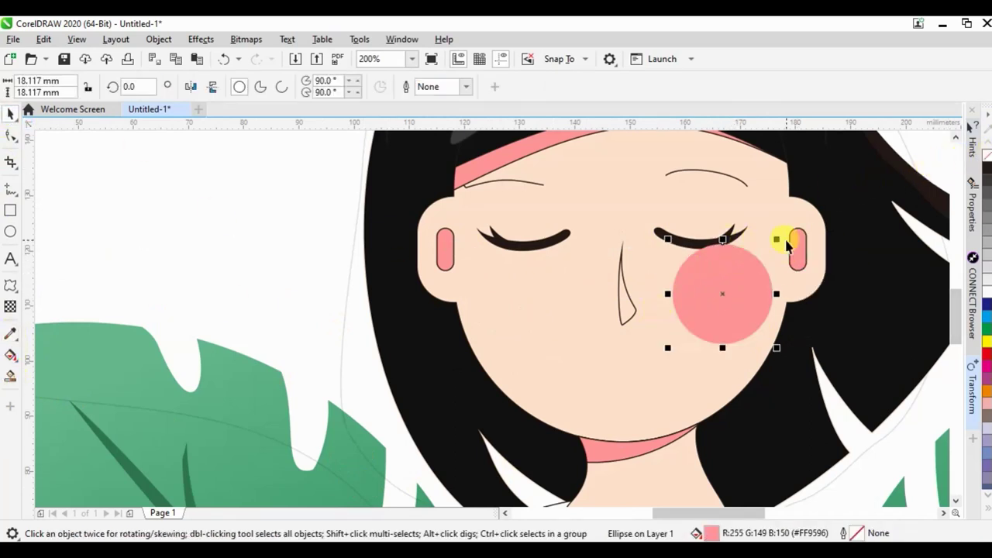
pyautogui.moveTo(776, 239); pyautogui.dragTo(765, 250)
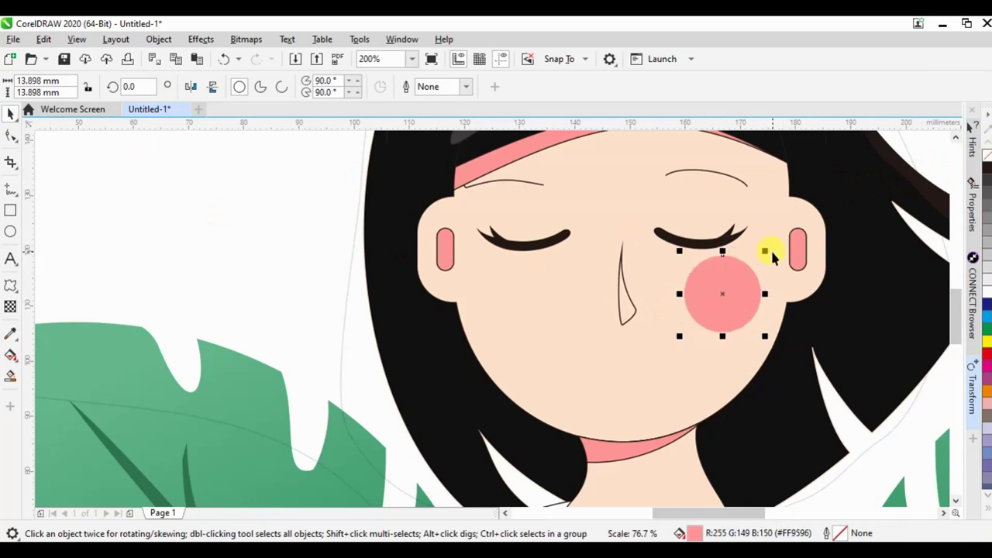
# Step: Give the cheek circle a fountain fill, sampling skin colour and trying radial, elliptical, linear and rectangular types
pyautogui.click(10, 356)
pyautogui.moveTo(721, 307); pyautogui.dragTo(724, 270)
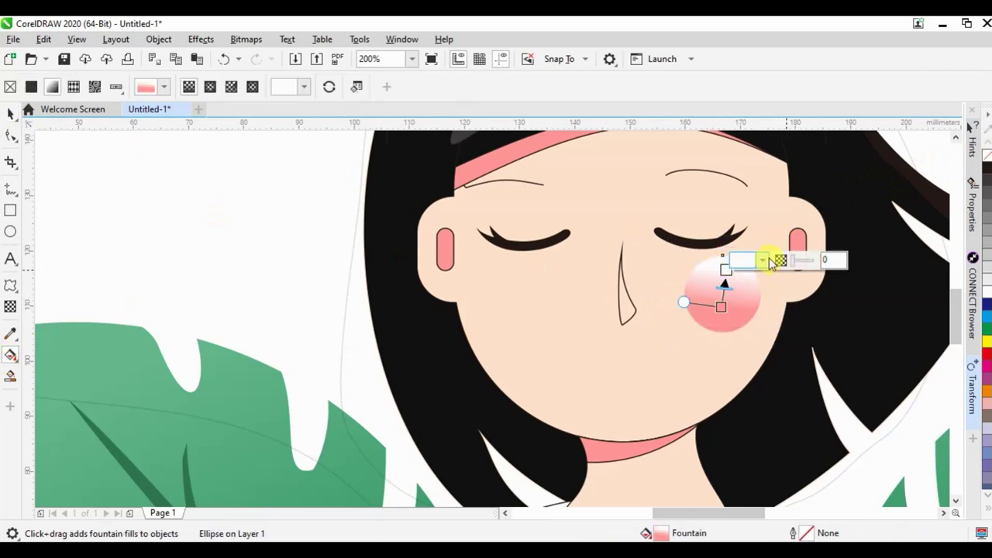
pyautogui.click(765, 260)
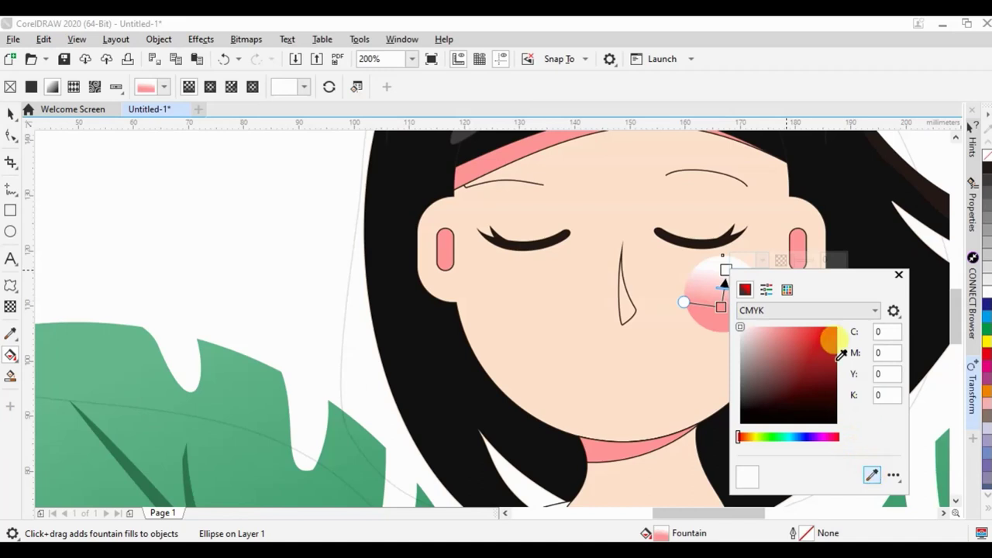
pyautogui.click(775, 229)
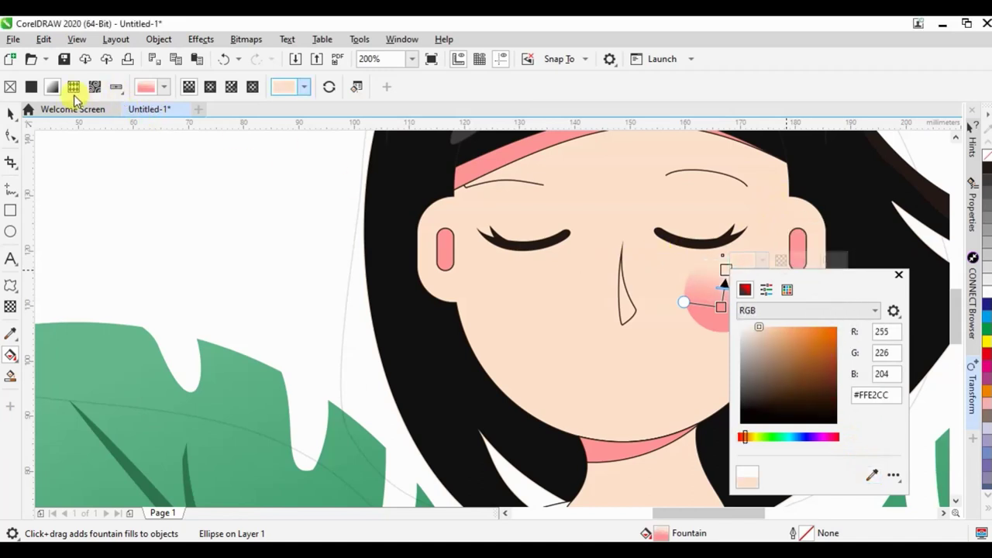
pyautogui.click(231, 87)
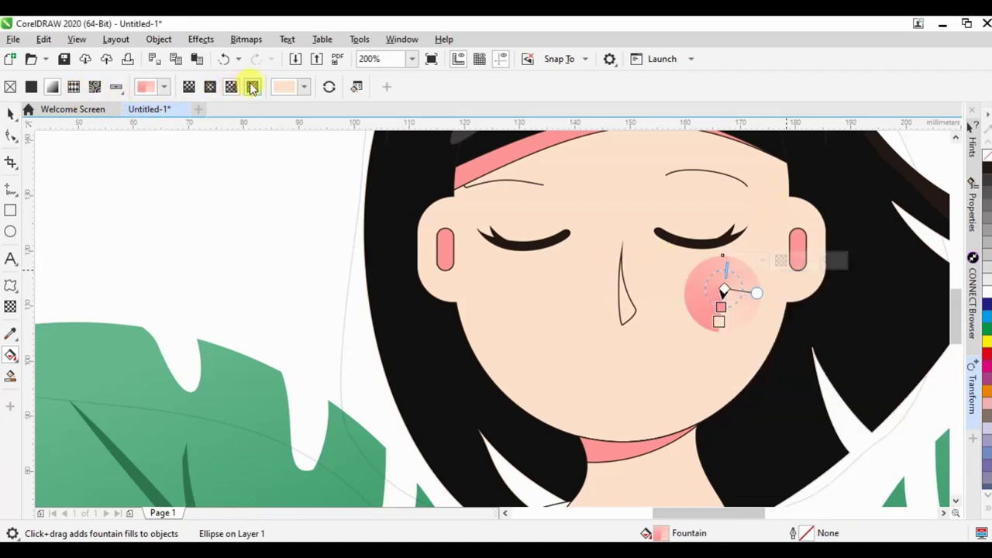
pyautogui.click(208, 89)
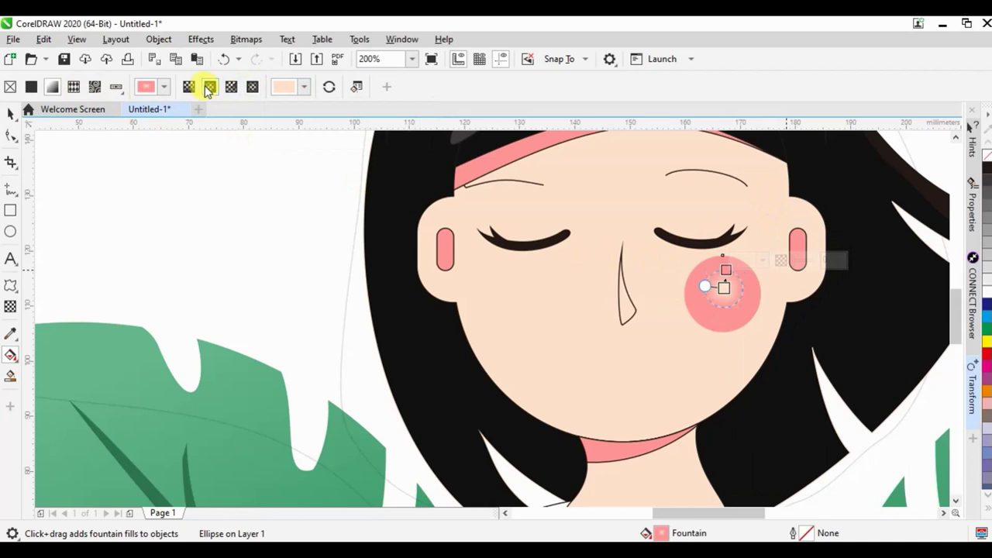
pyautogui.click(189, 92)
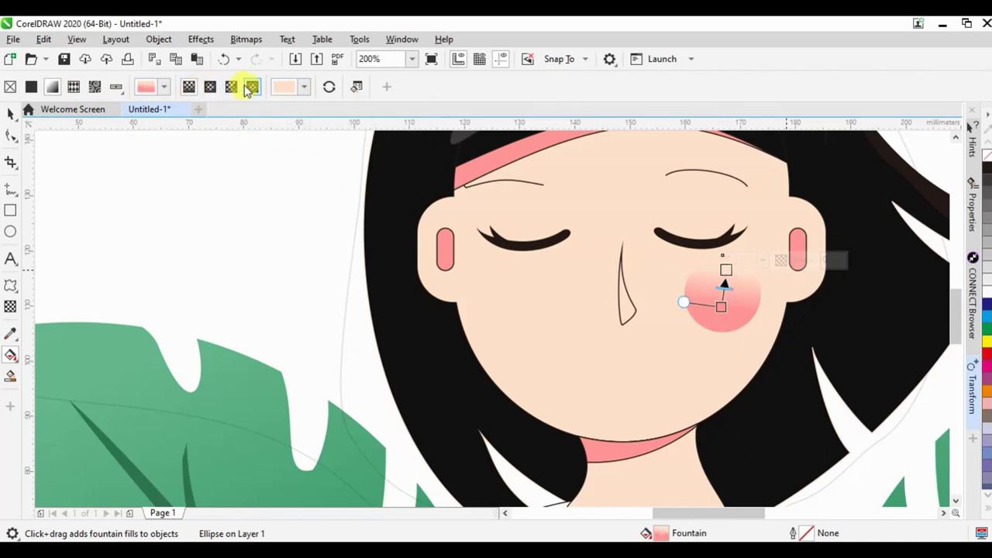
pyautogui.click(252, 87)
# Step: Set the gradient nodes to the skin tone #FFE2CC and the ear pink
pyautogui.click(725, 269)
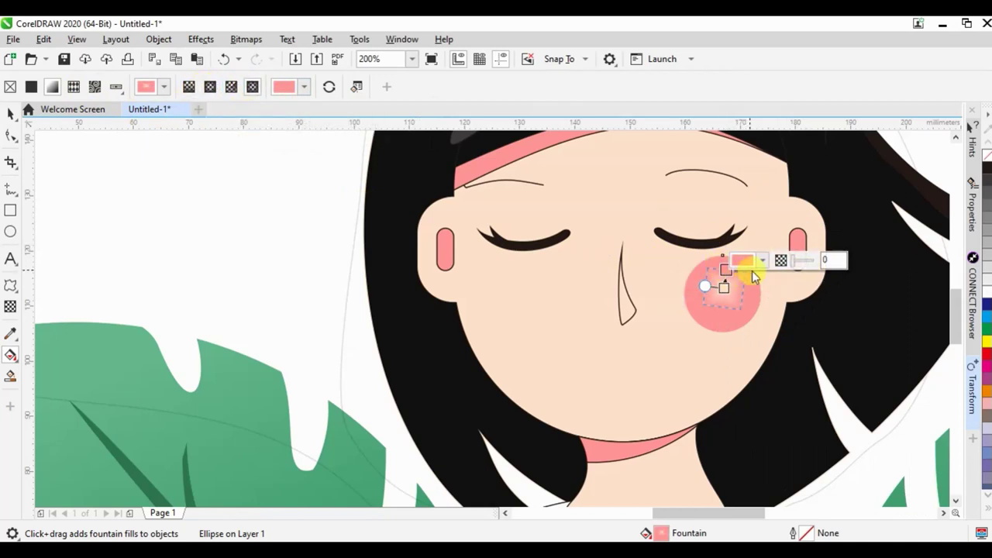
pyautogui.click(761, 263)
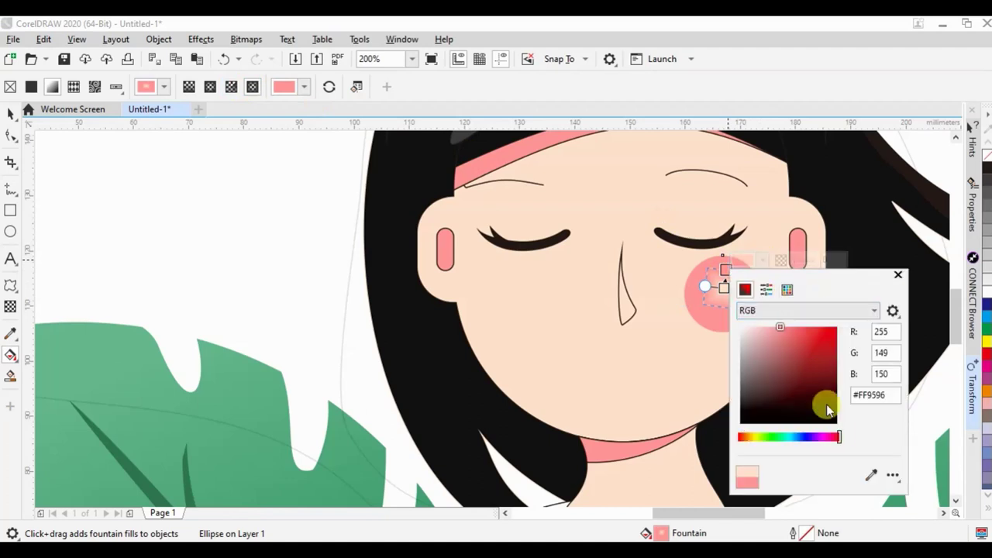
pyautogui.click(871, 475)
pyautogui.click(748, 193)
pyautogui.click(704, 293)
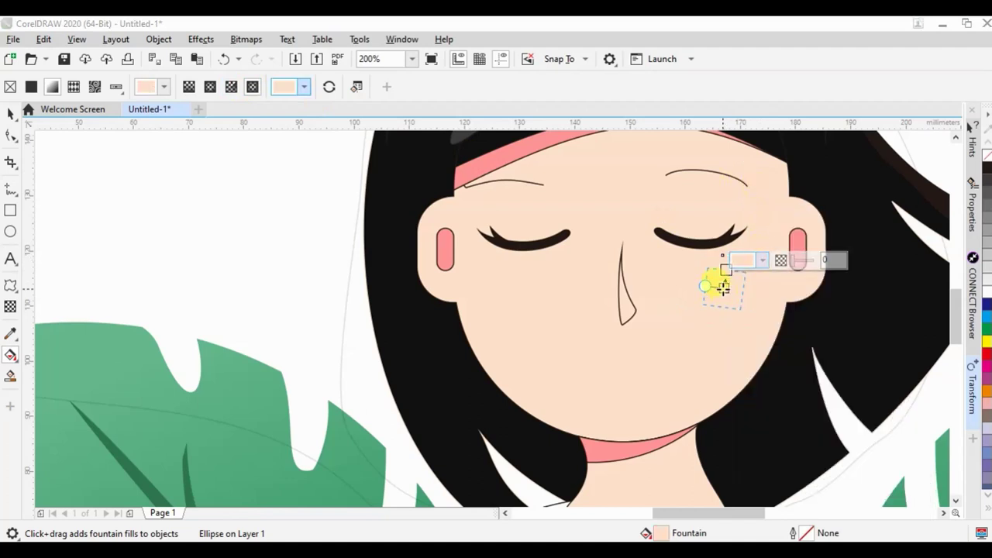
pyautogui.click(760, 281)
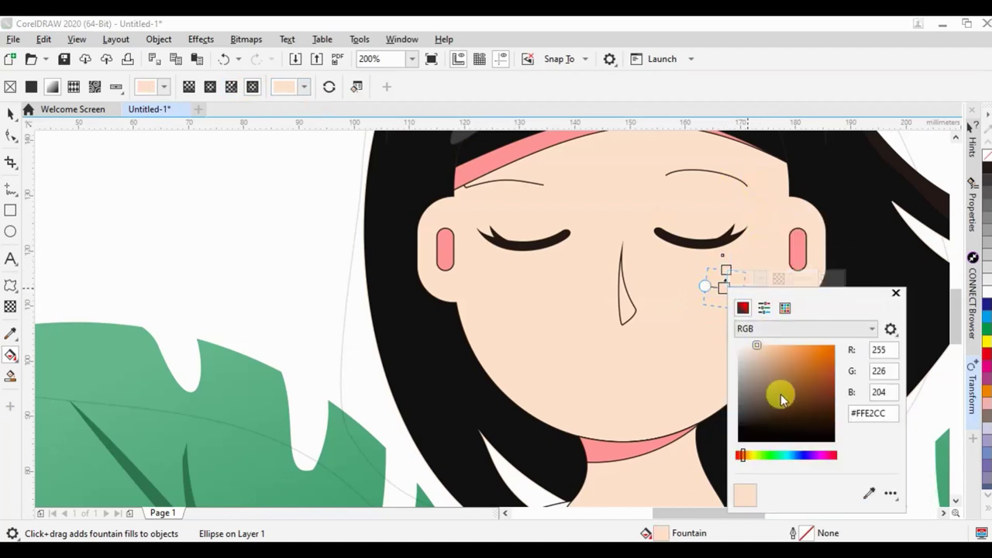
pyautogui.click(797, 232)
pyautogui.click(73, 127)
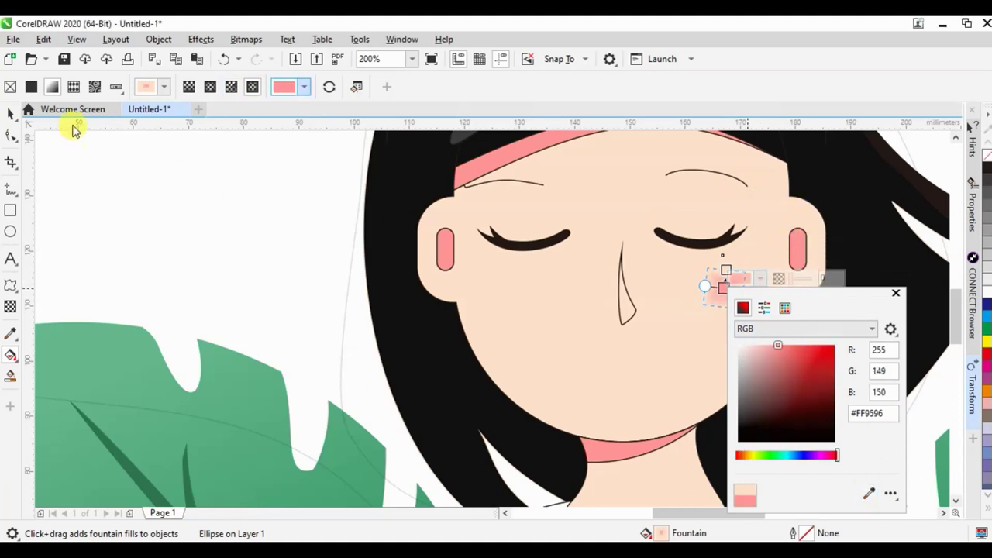
# Step: Enlarge the cheek circle to about 18.3 mm wide
pyautogui.click(11, 115)
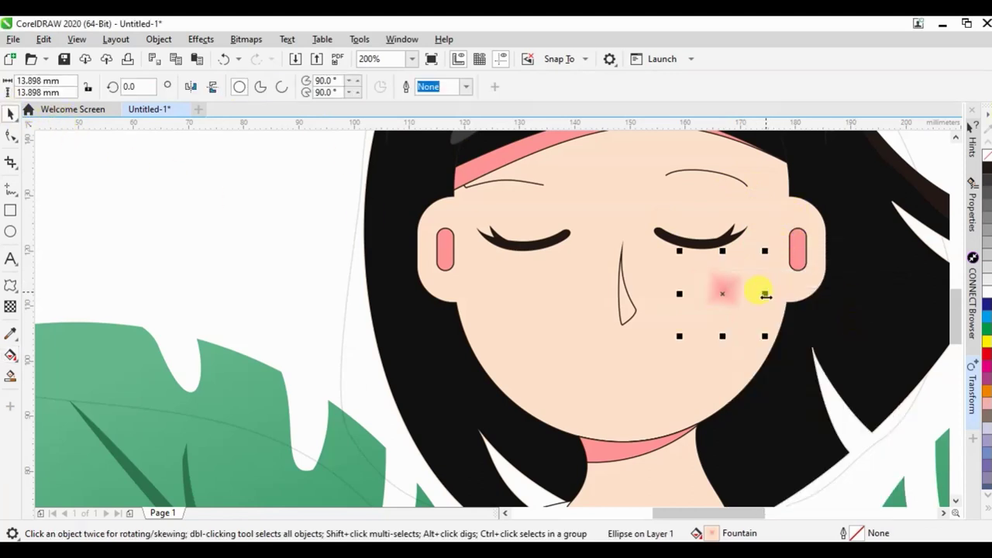
pyautogui.moveTo(763, 337); pyautogui.dragTo(774, 362)
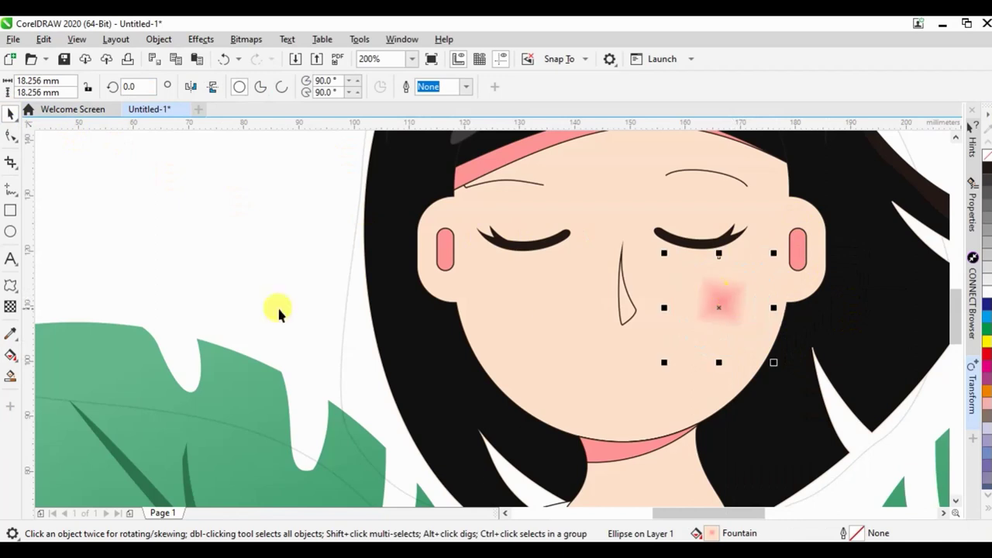
pyautogui.click(10, 357)
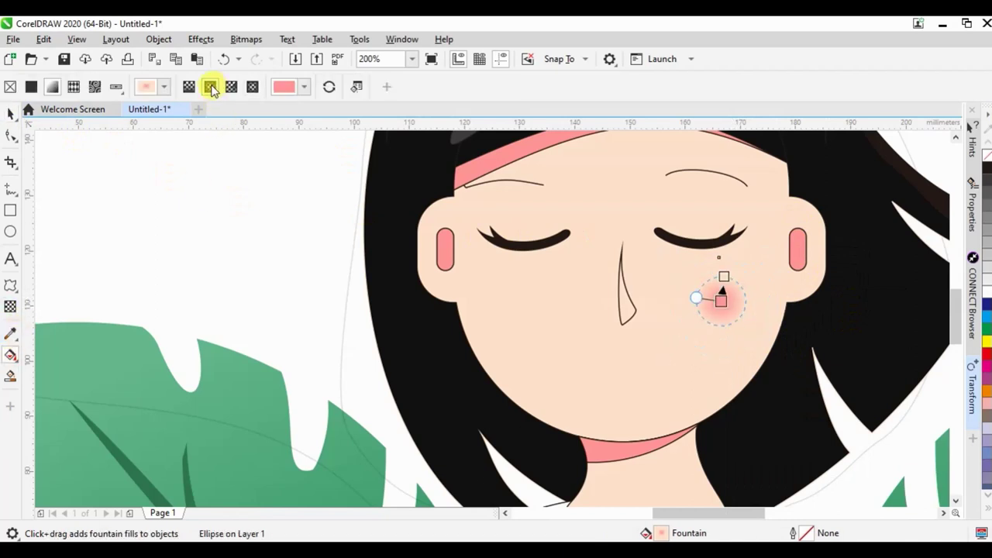
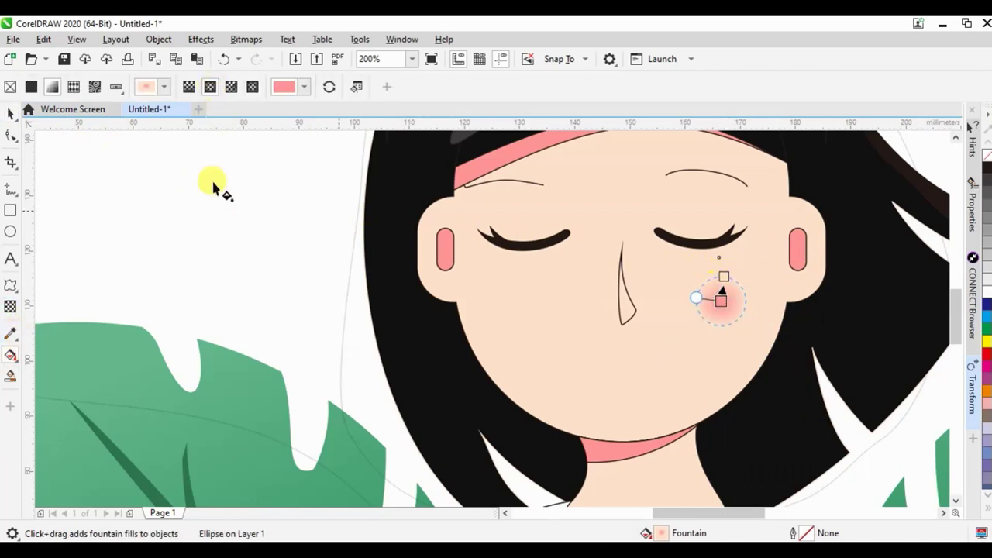
# Step: Enlarge the cheek blush ellipse, then stretch and recentre its radial pink fill to widen the glow
pyautogui.click(12, 113)
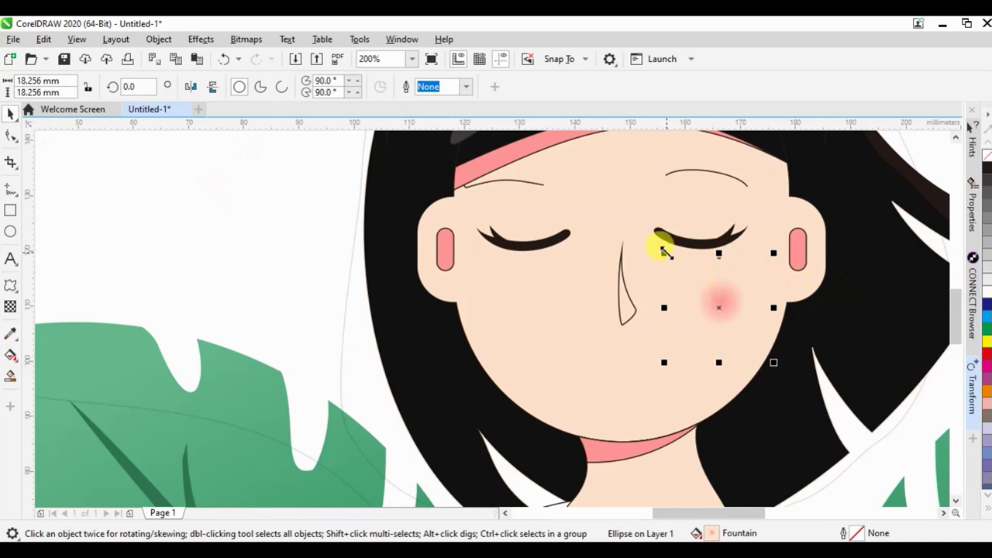
pyautogui.moveTo(664, 252); pyautogui.dragTo(620, 209)
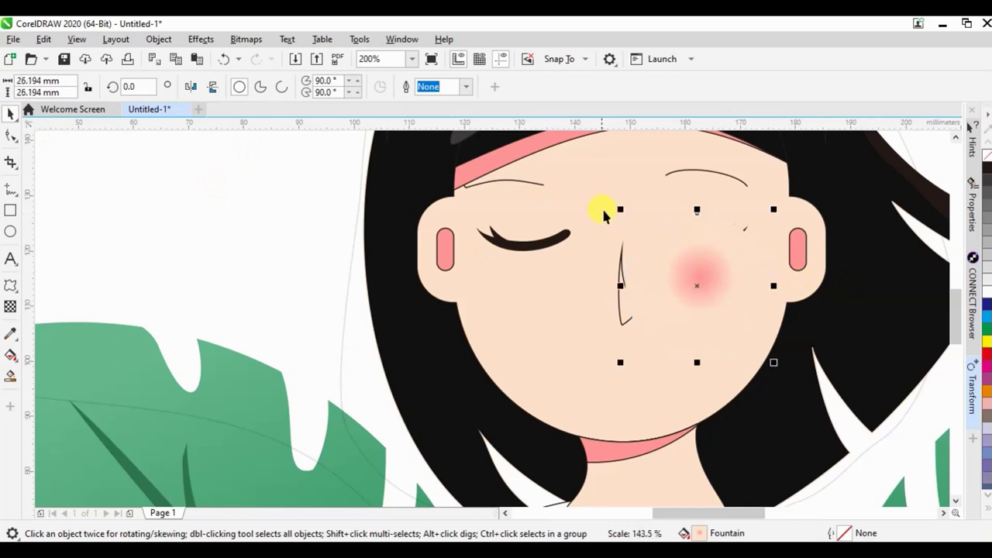
pyautogui.click(10, 358)
pyautogui.moveTo(700, 241); pyautogui.dragTo(705, 172)
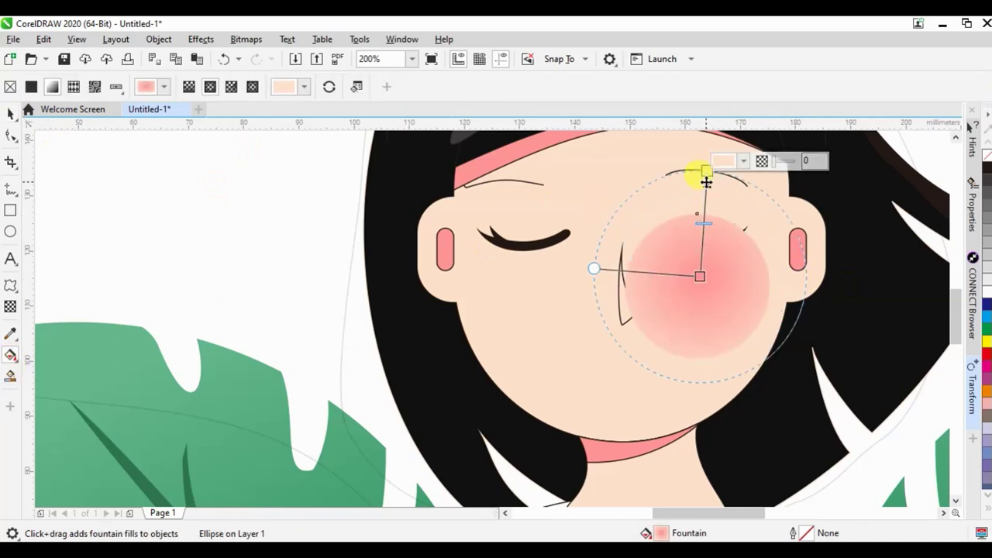
pyautogui.moveTo(700, 276)
pyautogui.mouseDown()
pyautogui.moveTo(695, 309)
pyautogui.moveTo(700, 276)
pyautogui.mouseUp()
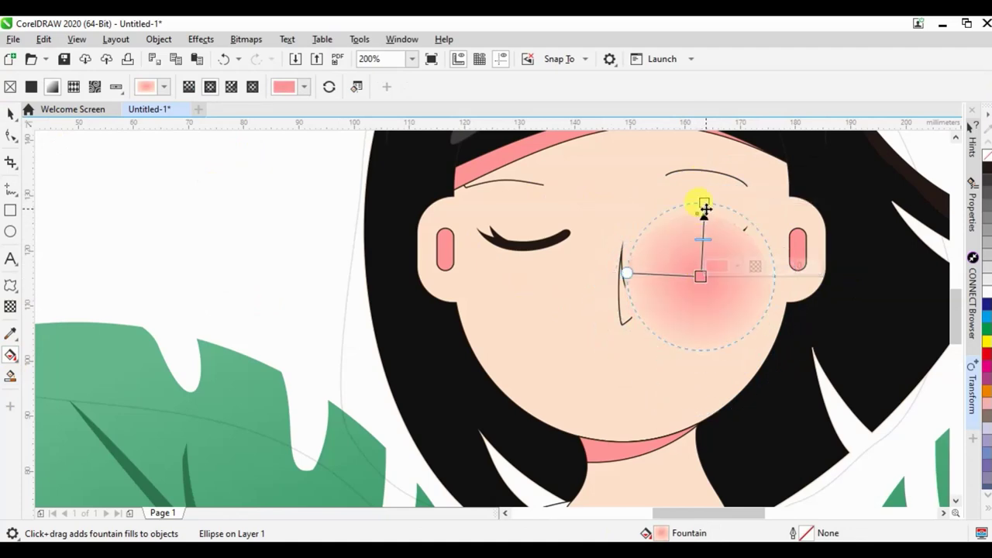
pyautogui.click(703, 213)
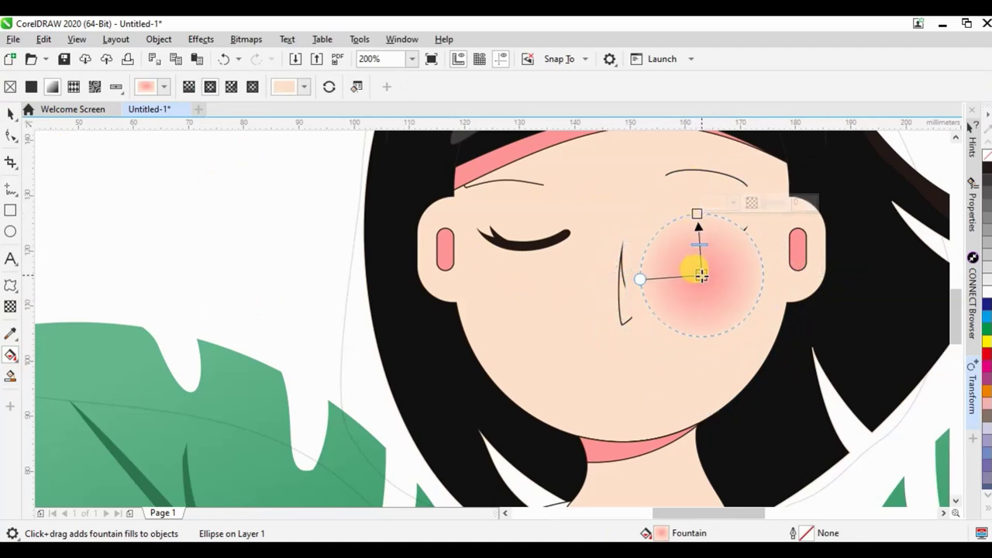
pyautogui.moveTo(701, 275); pyautogui.dragTo(697, 286)
# Step: Shrink the blush ellipse to fit the cheek and set its final size and position
pyautogui.click(10, 114)
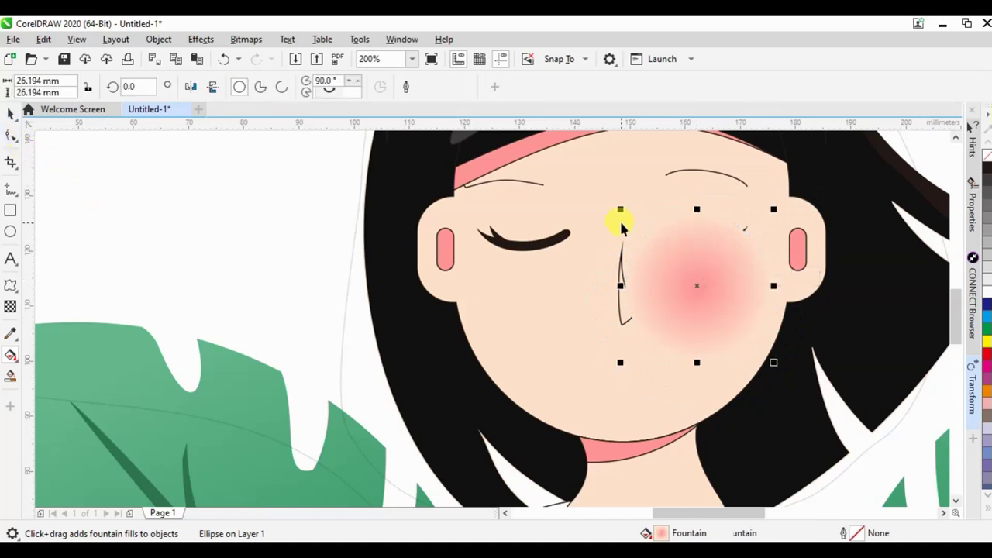
pyautogui.moveTo(622, 212)
pyautogui.mouseDown()
pyautogui.moveTo(703, 291)
pyautogui.moveTo(675, 264)
pyautogui.mouseUp()
pyautogui.moveTo(731, 297)
pyautogui.mouseDown()
pyautogui.moveTo(757, 301)
pyautogui.moveTo(516, 308)
pyautogui.mouseUp()
pyautogui.scroll(-5, 741, 281)
pyautogui.click(555, 257)
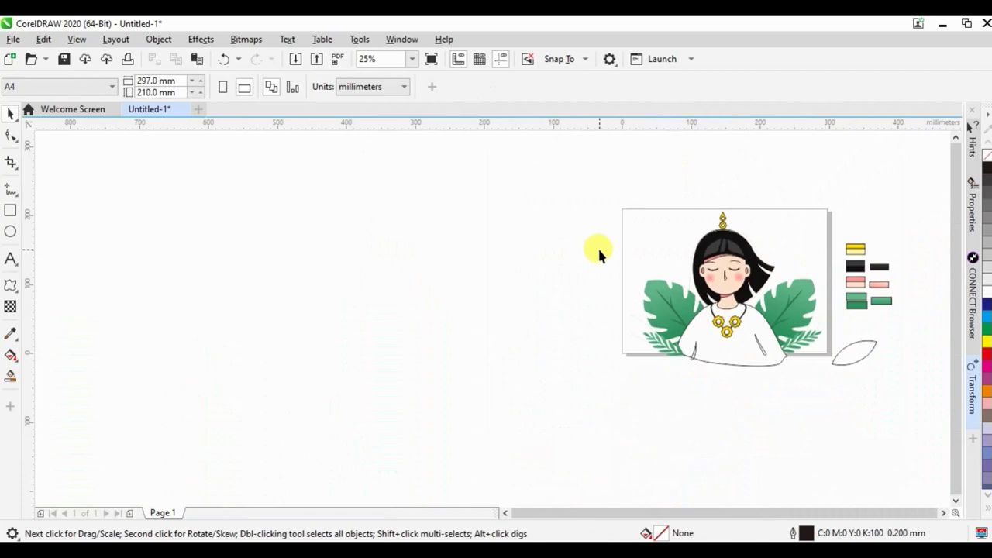
# Step: Bend the eyebrow line above the left eye into an arch with the Shape tool
pyautogui.scroll(4, 713, 254)
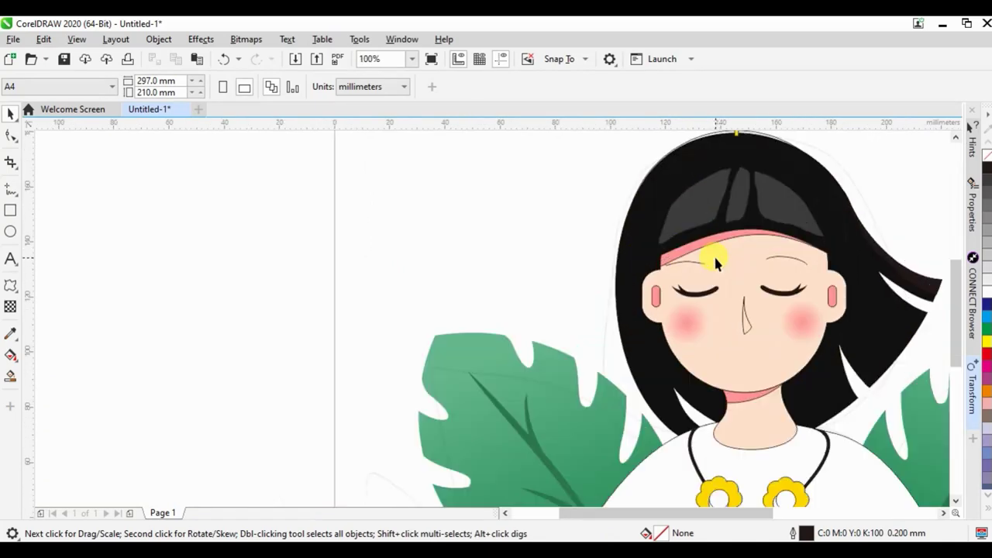
pyautogui.click(698, 257)
pyautogui.scroll(2, 696, 261)
pyautogui.press('F10')
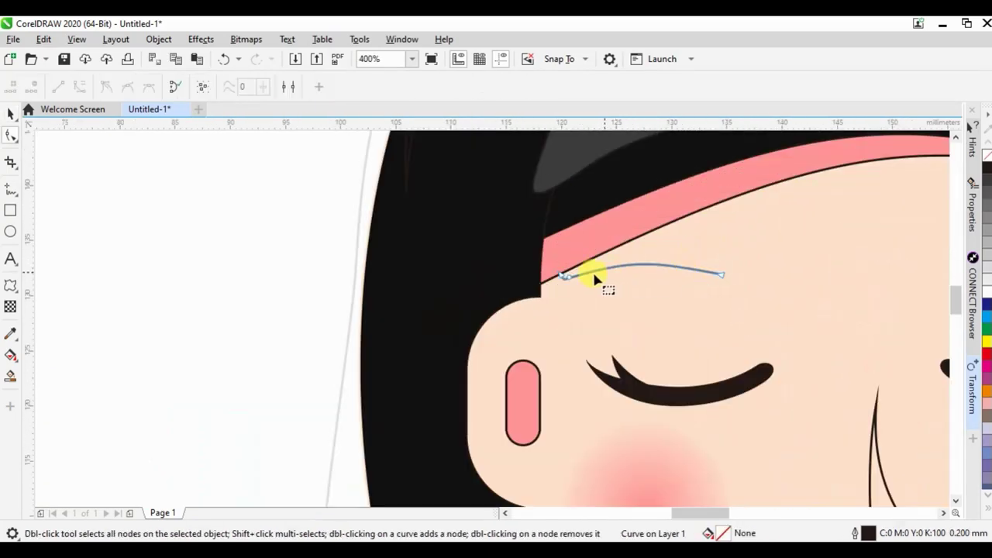
pyautogui.moveTo(756, 277)
pyautogui.mouseDown()
pyautogui.moveTo(680, 248)
pyautogui.moveTo(616, 255)
pyautogui.mouseUp()
# Step: Give the eyebrow a 2.0 mm outline with round line caps
pyautogui.click(12, 113)
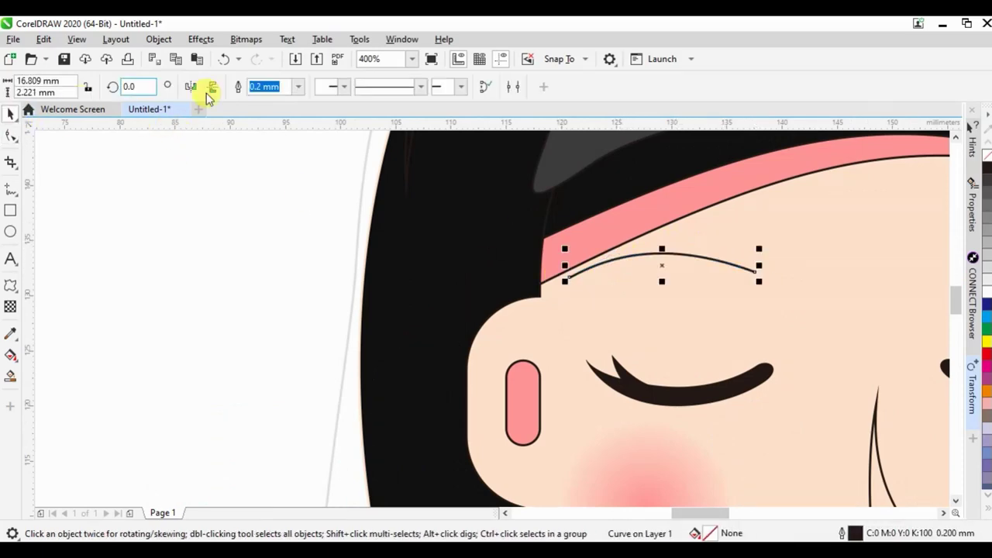
pyautogui.click(298, 87)
pyautogui.click(283, 204)
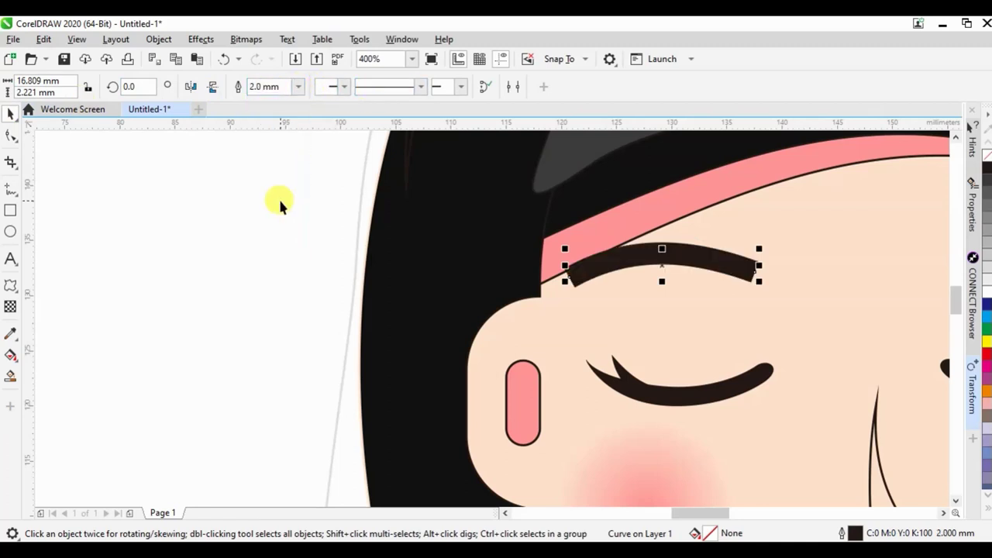
pyautogui.click(973, 208)
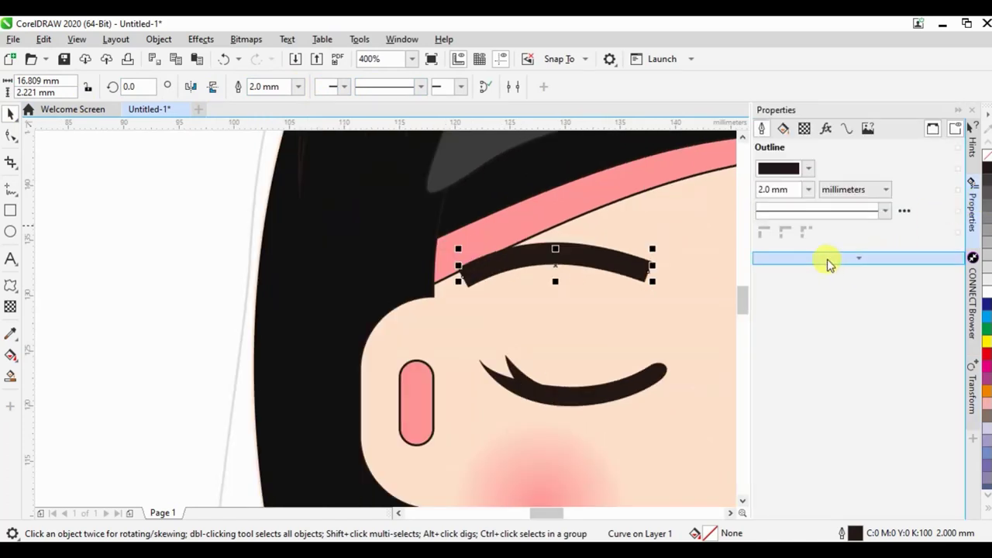
pyautogui.click(846, 269)
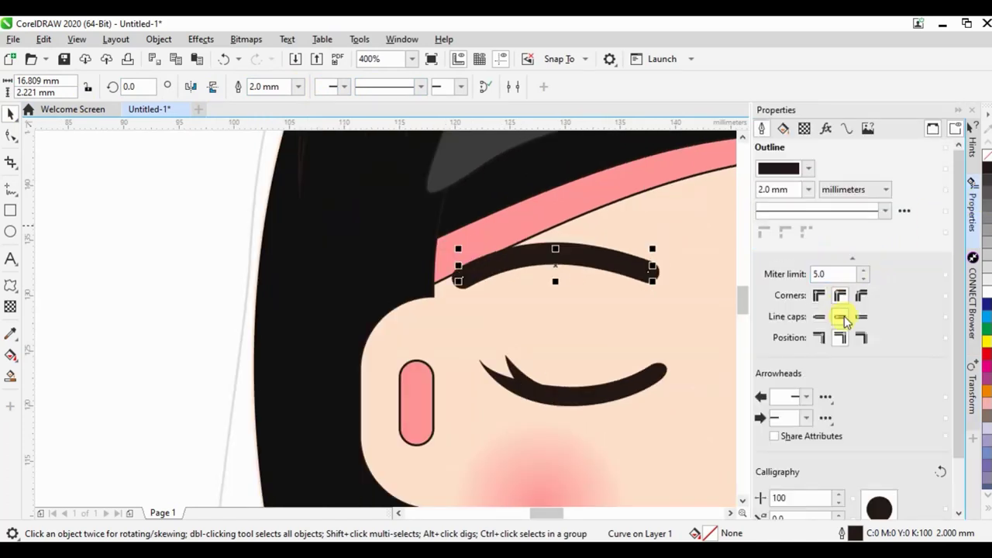
pyautogui.click(958, 110)
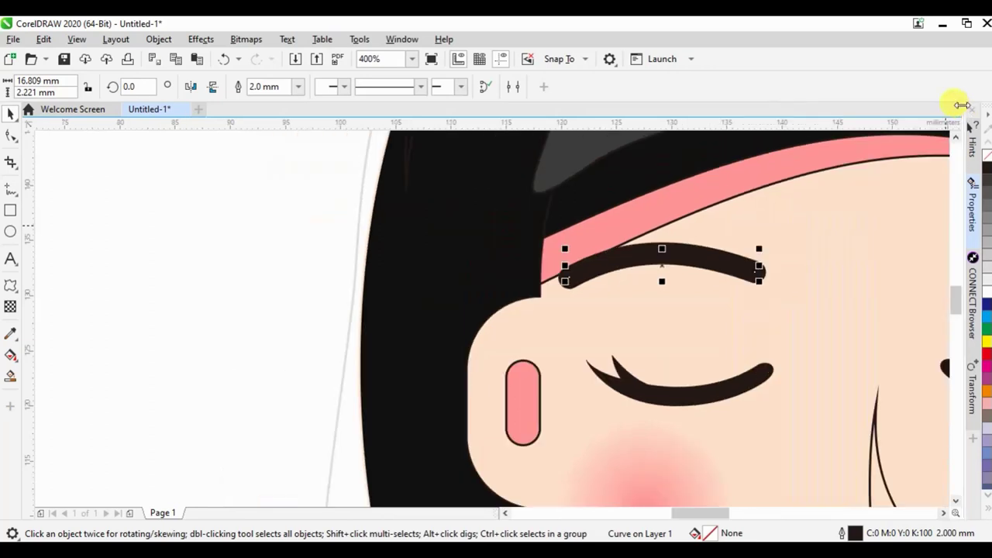
# Step: Convert the eyebrow outline to an object, place it over the left eye, and copy it above the right eye
pyautogui.hotkey('ctrl', 'shift', 'q')
pyautogui.moveTo(671, 248); pyautogui.dragTo(681, 254)
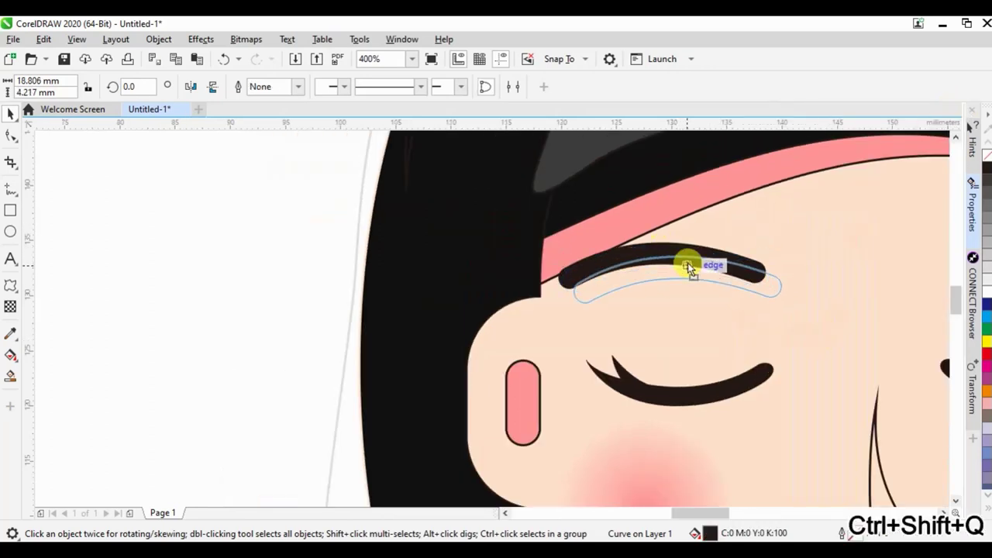
pyautogui.scroll(-4, 645, 278)
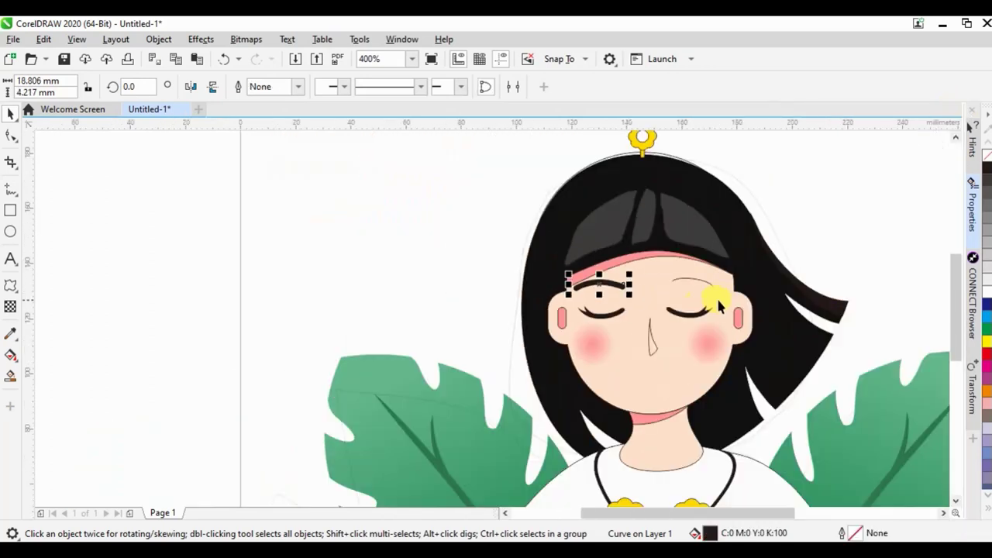
pyautogui.moveTo(594, 282); pyautogui.dragTo(696, 289)
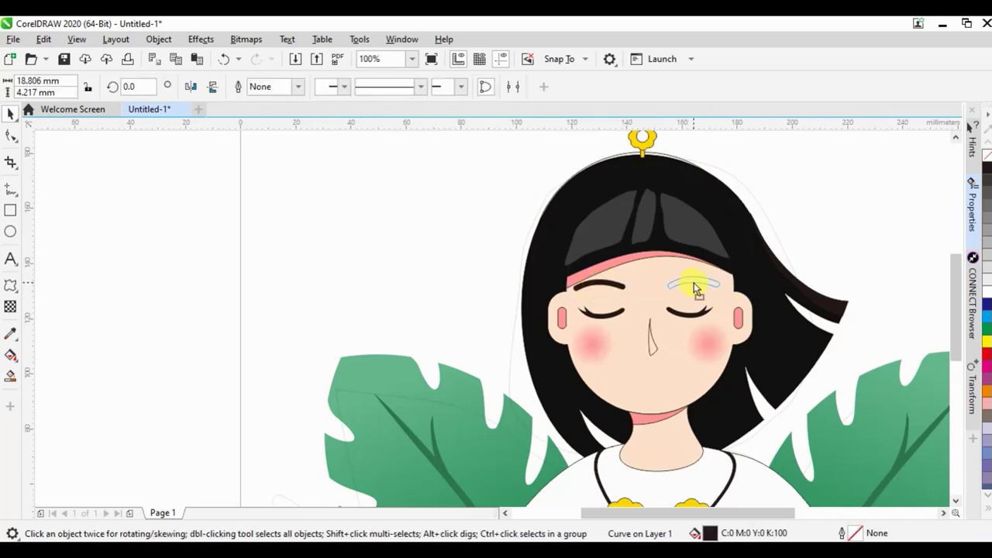
pyautogui.click(610, 264)
# Step: Adjust the pink headband's left end node with the Shape tool
pyautogui.doubleClick(575, 277)
pyautogui.scroll(2, 568, 288)
pyautogui.scroll(2, 566, 288)
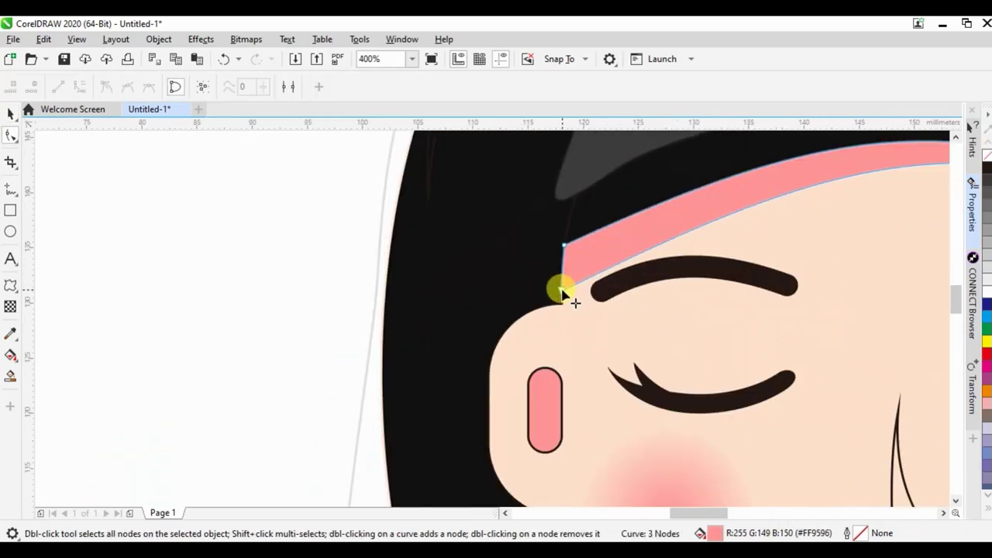
pyautogui.moveTo(561, 288); pyautogui.dragTo(563, 271)
pyautogui.scroll(-4, 564, 272)
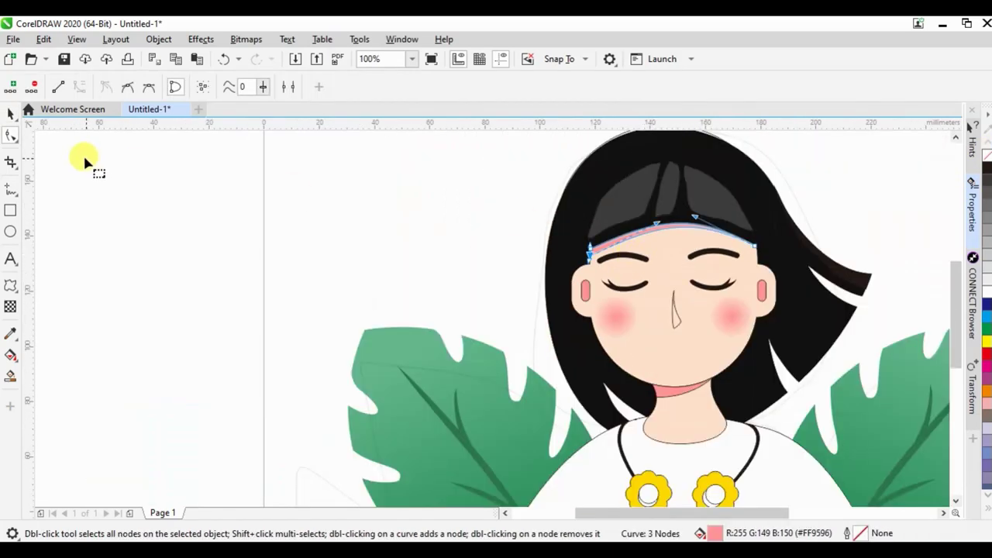
# Step: Move both eyebrows up toward the headband
pyautogui.click(9, 115)
pyautogui.scroll(-4, 657, 262)
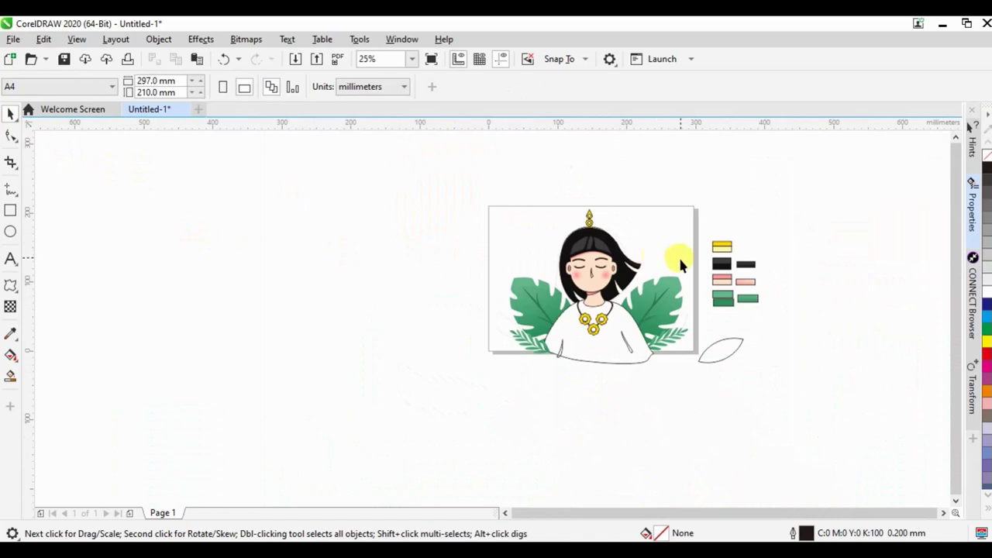
pyautogui.scroll(2, 681, 264)
pyautogui.scroll(2, 648, 271)
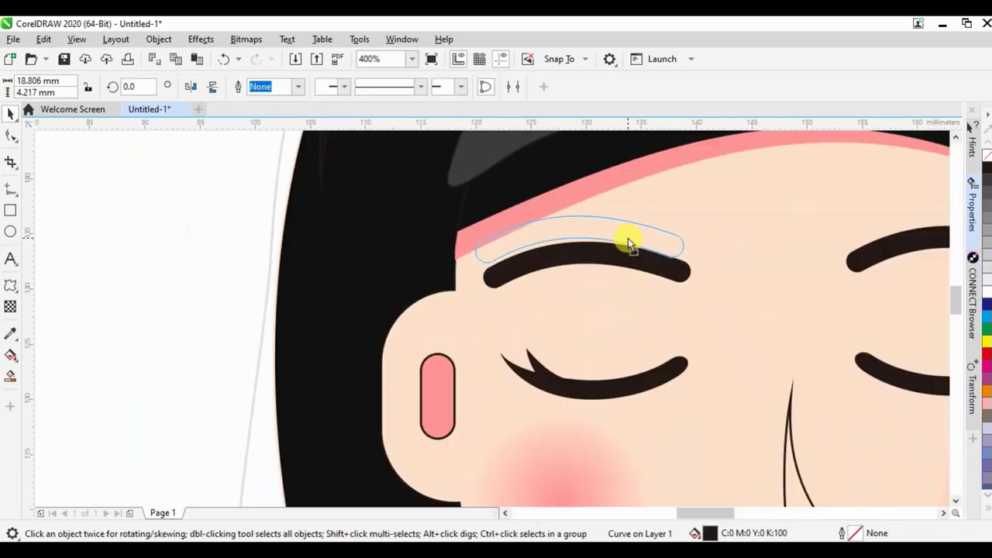
pyautogui.moveTo(630, 252); pyautogui.dragTo(621, 230)
pyautogui.moveTo(892, 251); pyautogui.dragTo(891, 223)
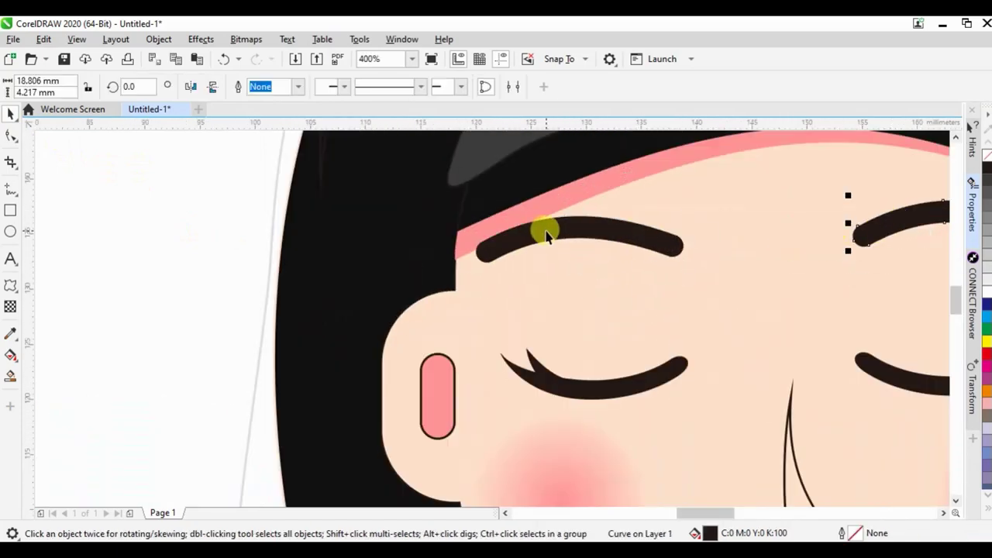
# Step: Scale both eyebrows down slightly and settle them evenly above the eyes
pyautogui.scroll(-3, 544, 234)
pyautogui.scroll(1, 682, 213)
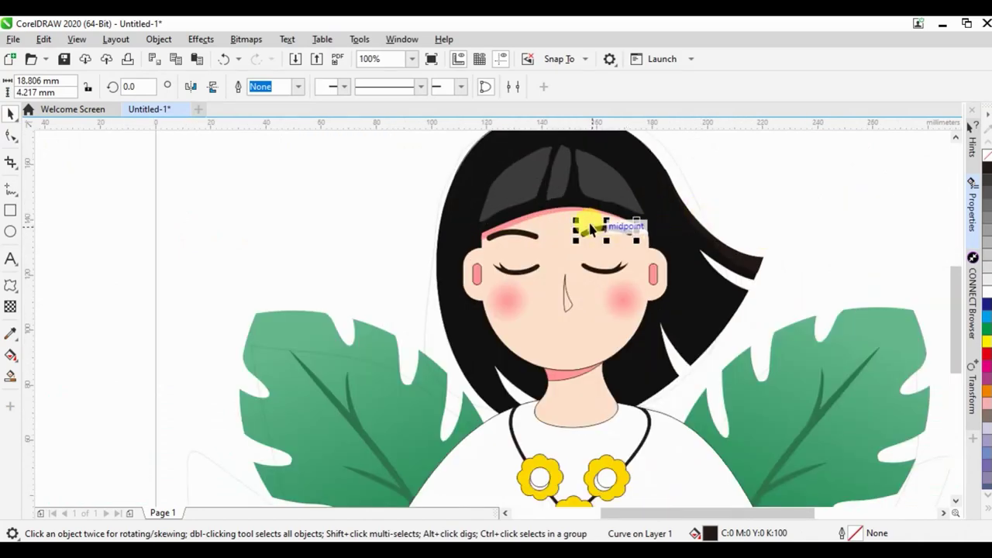
pyautogui.scroll(2, 597, 232)
pyautogui.moveTo(591, 249); pyautogui.dragTo(591, 251)
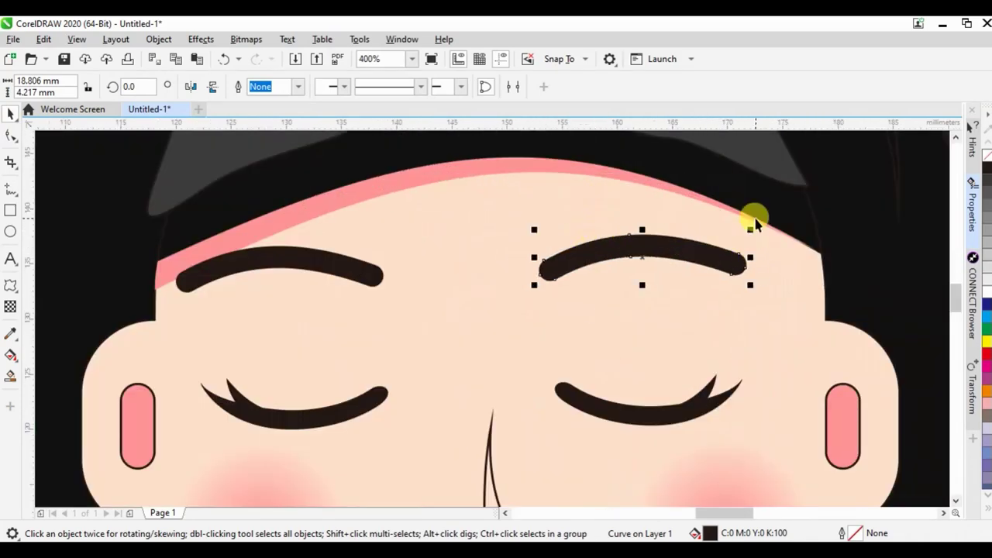
pyautogui.moveTo(748, 225); pyautogui.dragTo(740, 226)
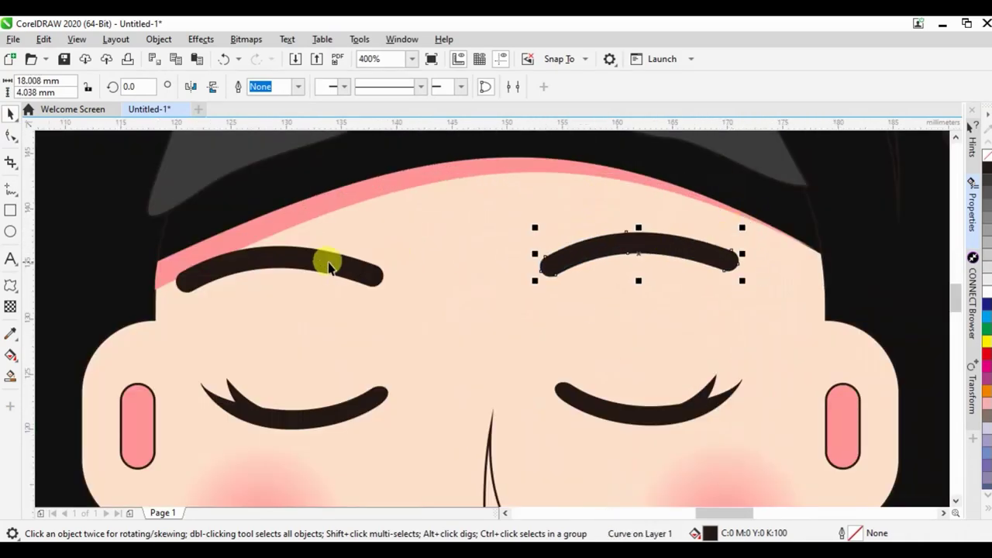
pyautogui.moveTo(339, 260); pyautogui.dragTo(343, 256)
pyautogui.moveTo(393, 229); pyautogui.dragTo(363, 257)
pyautogui.scroll(-2, 563, 265)
# Step: Fill the nose with the pink (#FF9596) sampled from the ear
pyautogui.click(534, 372)
pyautogui.click(10, 333)
pyautogui.click(356, 312)
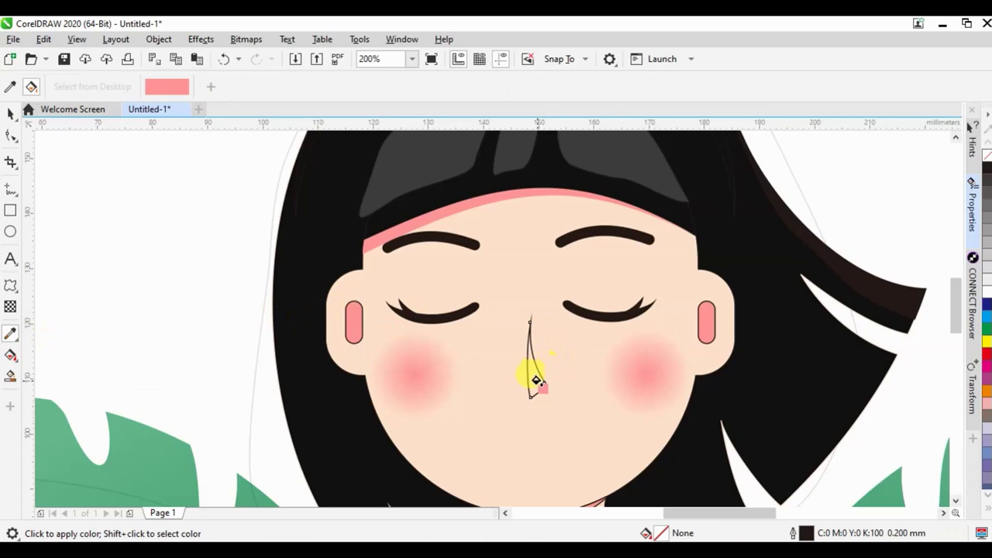
pyautogui.click(531, 376)
pyautogui.scroll(-2, 603, 283)
# Step: Select the face features, clear the selection, then select the gold pendant on the head
pyautogui.click(11, 115)
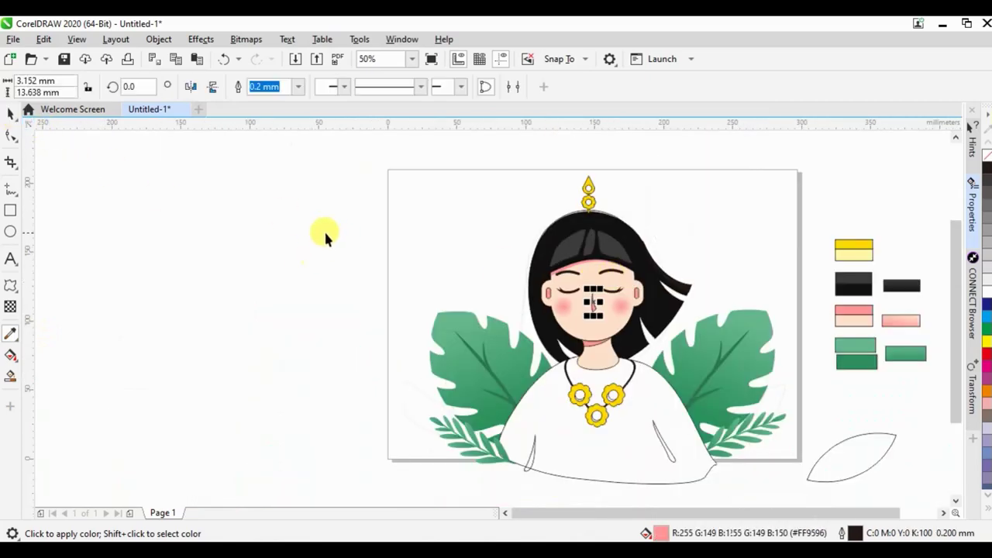
pyautogui.moveTo(529, 223); pyautogui.dragTo(657, 350)
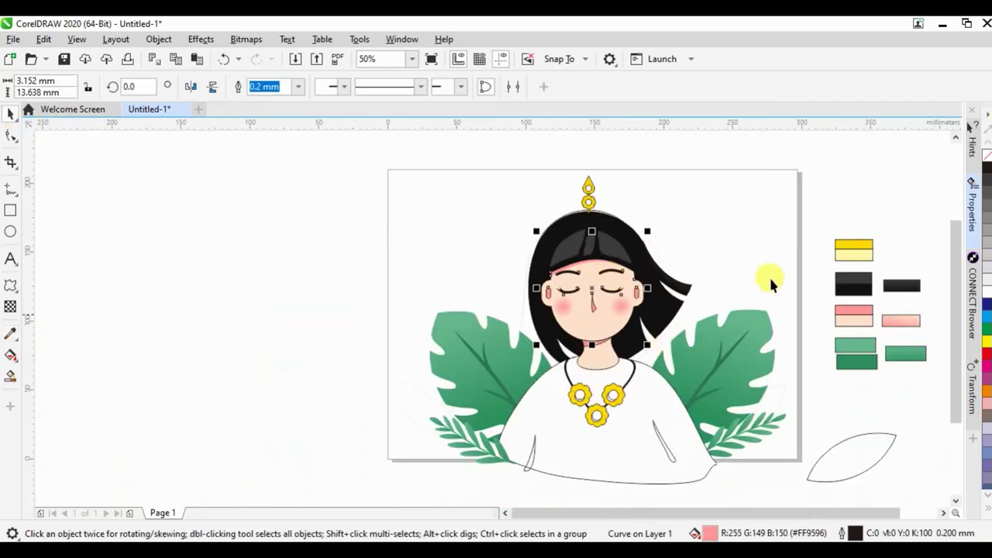
pyautogui.click(315, 266)
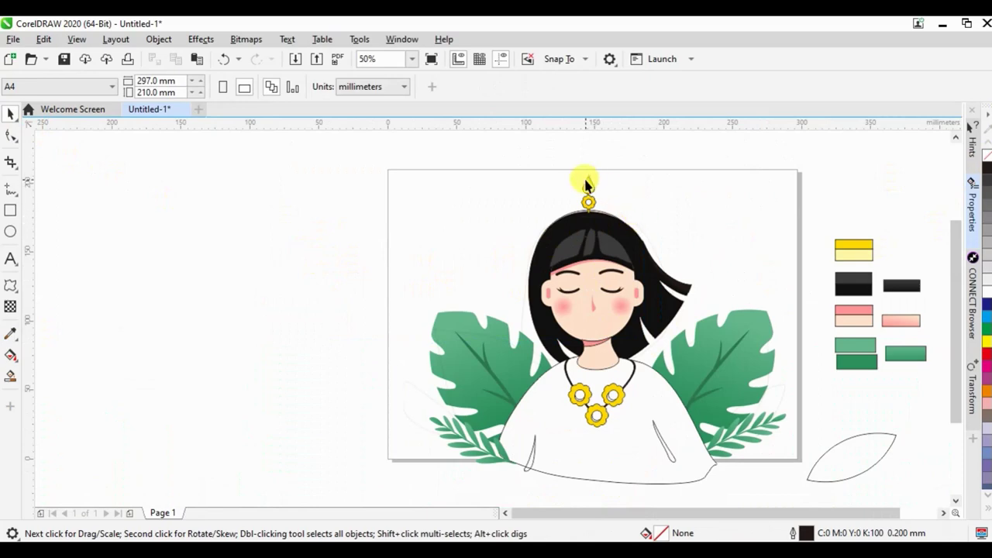
pyautogui.scroll(2, 587, 185)
pyautogui.scroll(1, 587, 231)
pyautogui.click(586, 234)
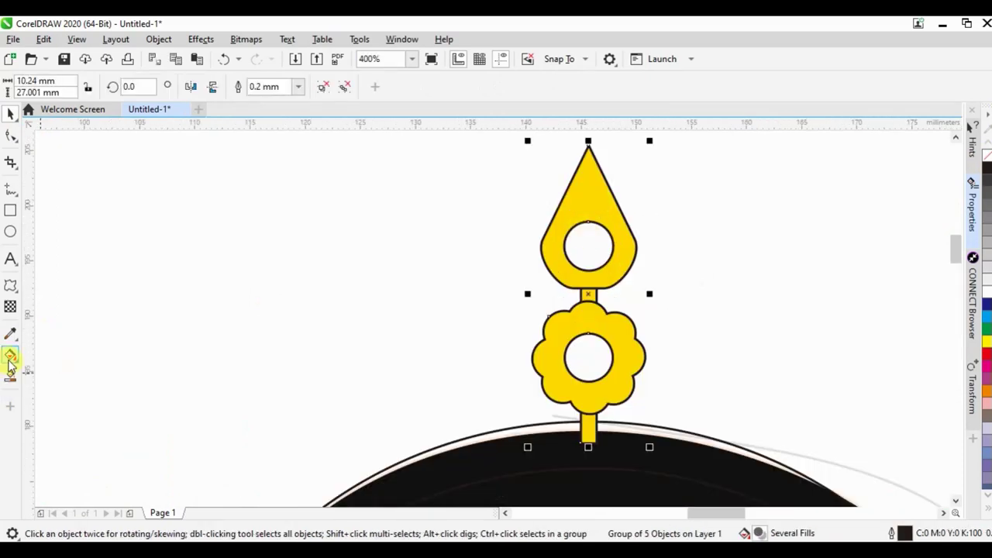
pyautogui.scroll(-3, 121, 194)
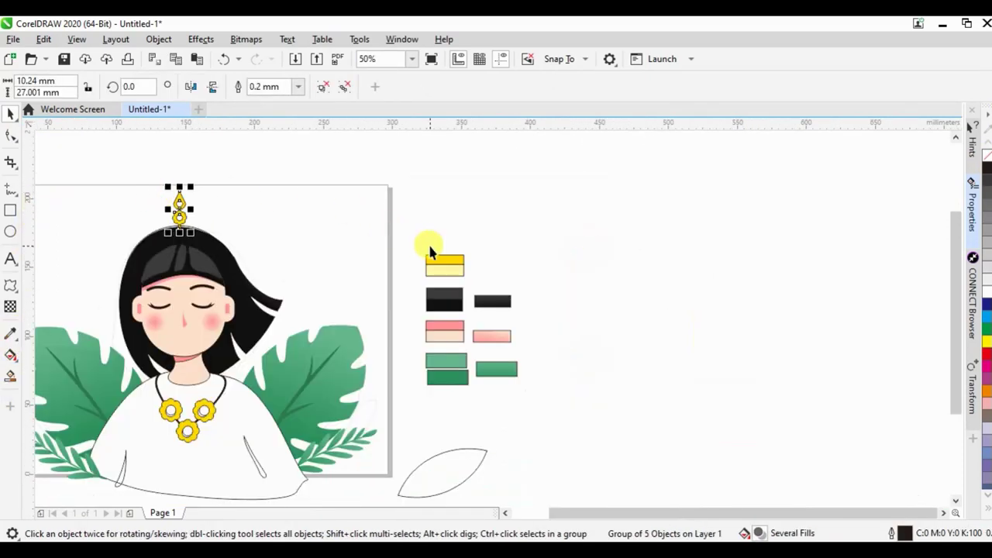
pyautogui.scroll(2, 430, 250)
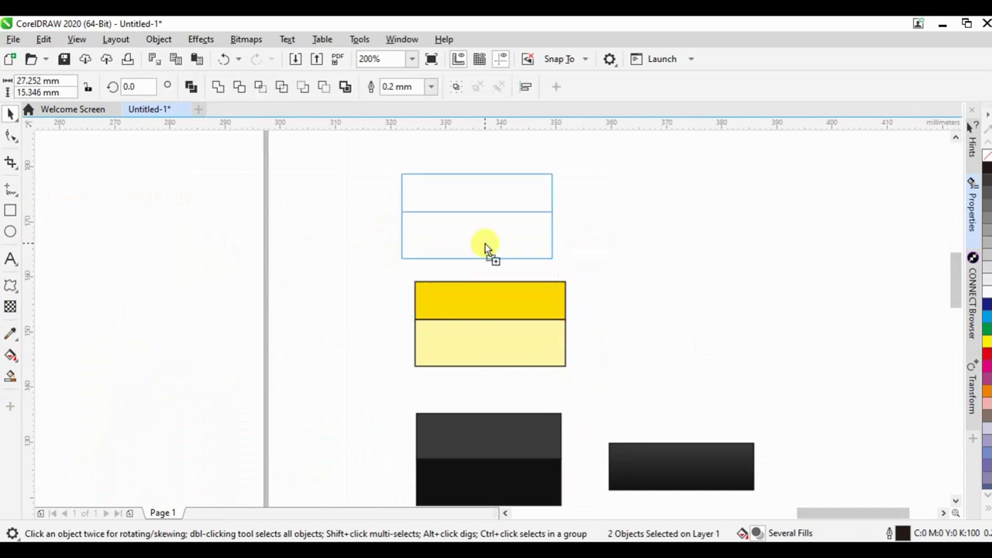
# Step: Duplicate the yellow swatch pair above the original and fill both halves red
pyautogui.moveTo(499, 343); pyautogui.dragTo(485, 231)
pyautogui.click(987, 352)
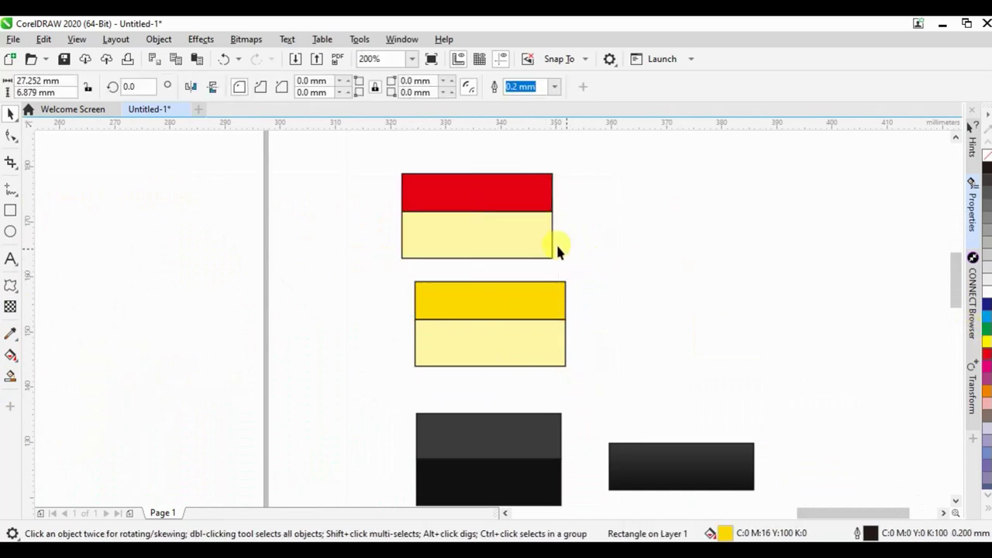
pyautogui.click(542, 248)
pyautogui.click(988, 364)
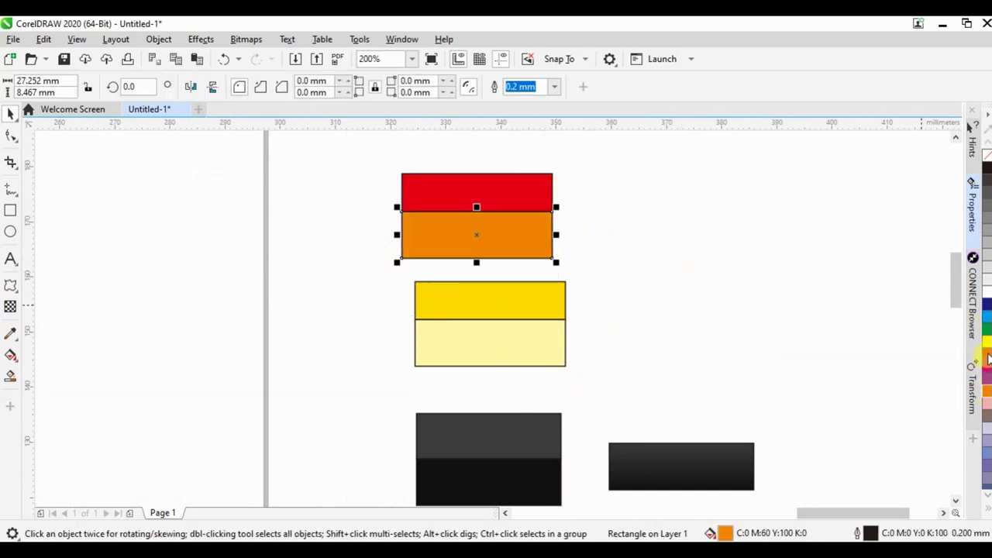
pyautogui.click(988, 354)
pyautogui.keyDown('ctrl'); pyautogui.click(988, 168); pyautogui.keyUp('ctrl')
pyautogui.keyDown('ctrl'); pyautogui.click(987, 168); pyautogui.keyUp('ctrl')
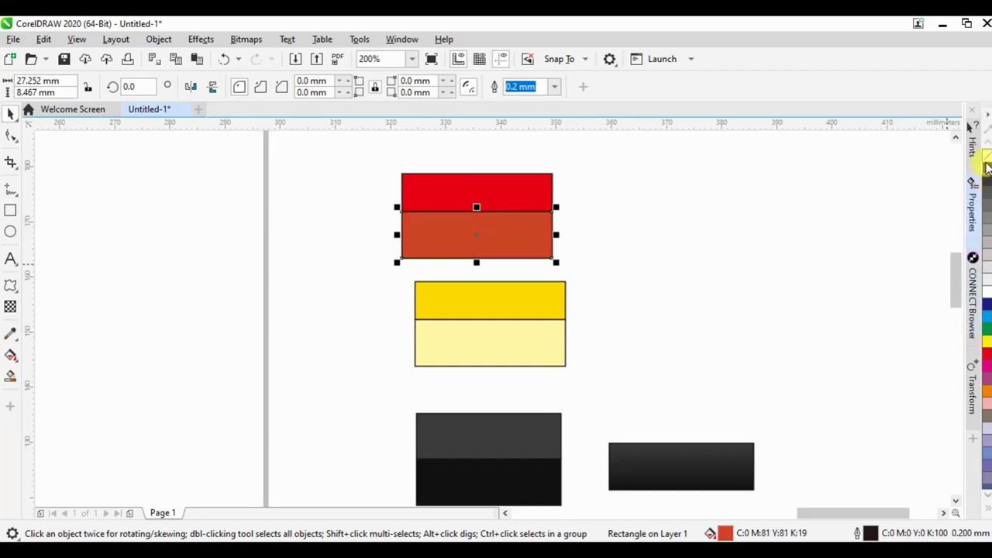
pyautogui.hotkey('ctrl', 'z')
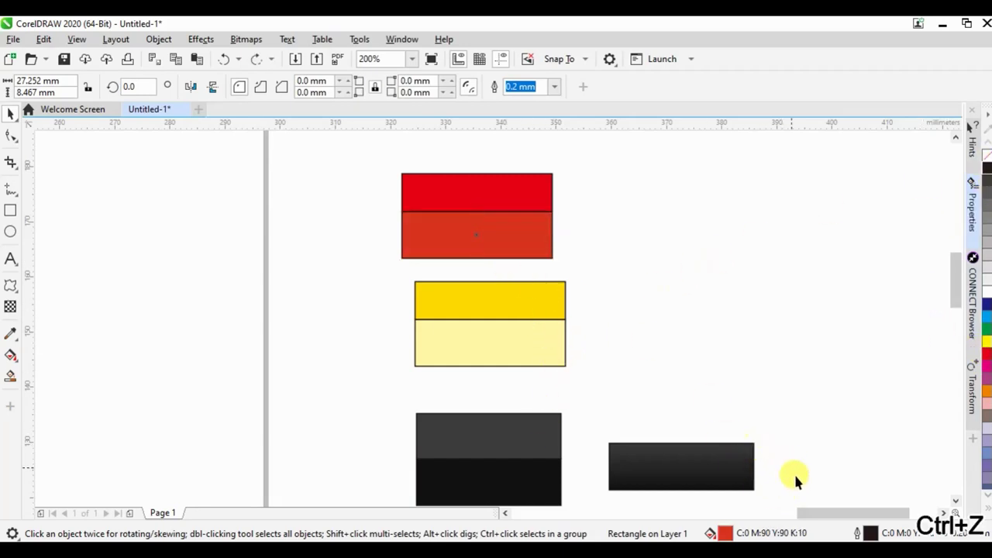
pyautogui.hotkey('ctrl', 'z')
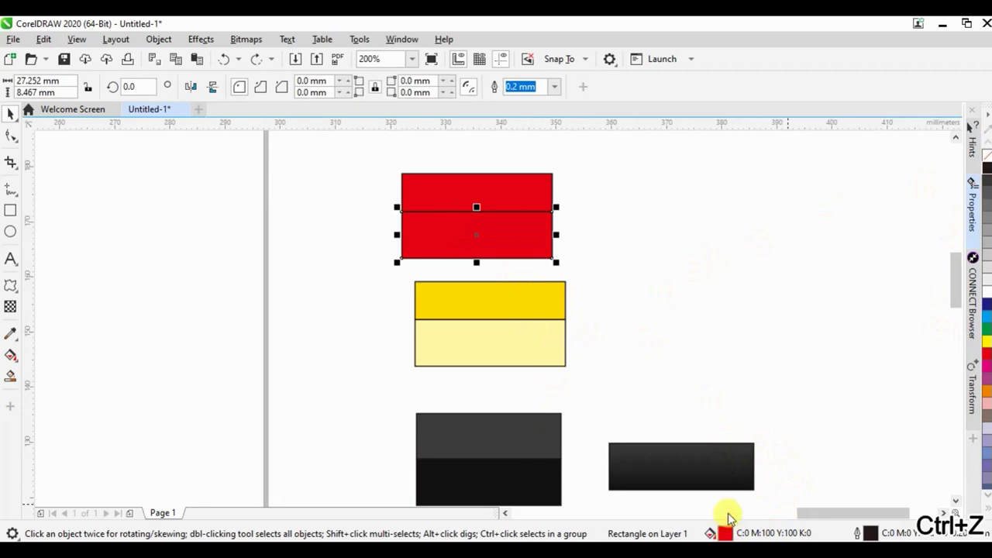
# Step: Change the lower half of the new swatch to dark red #BD2D31 via Edit Fill
pyautogui.doubleClick(725, 533)
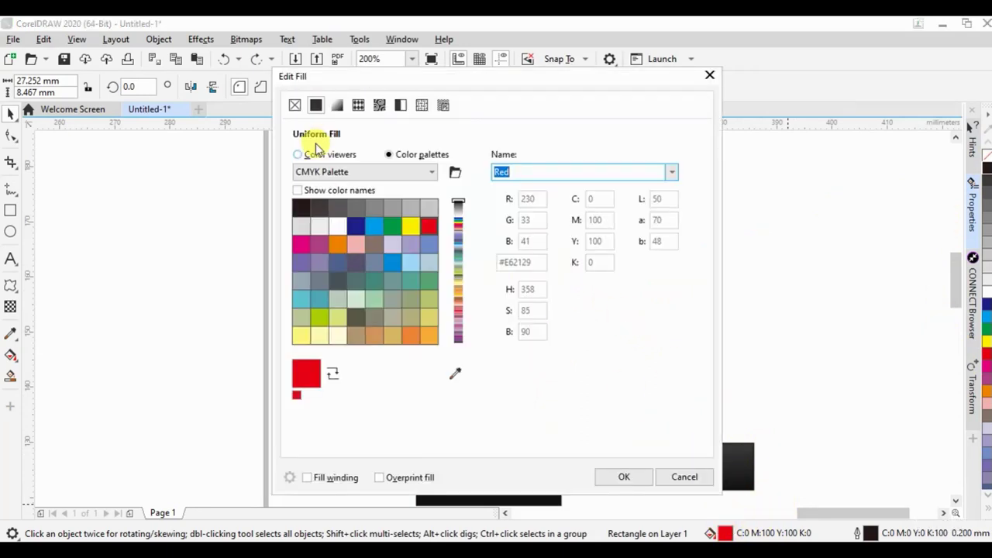
pyautogui.click(325, 155)
pyautogui.moveTo(407, 277)
pyautogui.mouseDown()
pyautogui.moveTo(455, 265)
pyautogui.moveTo(458, 242)
pyautogui.moveTo(411, 236)
pyautogui.mouseUp()
pyautogui.click(631, 476)
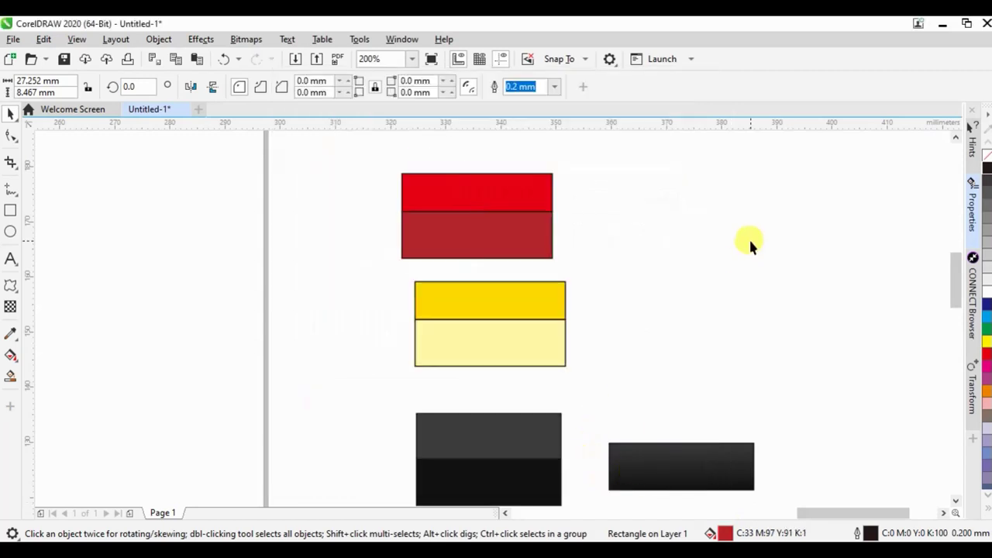
pyautogui.scroll(-2, 775, 256)
pyautogui.scroll(1, 667, 255)
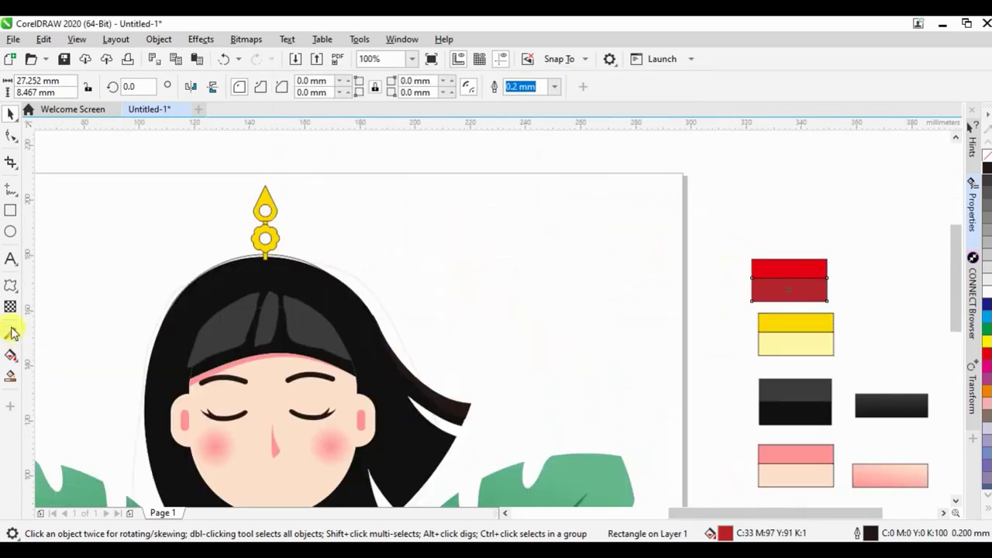
# Step: Sample the swatch red with the Color Eyedropper and apply it to the pendant's top circle
pyautogui.click(11, 331)
pyautogui.click(792, 267)
pyautogui.scroll(2, 273, 218)
pyautogui.click(241, 182)
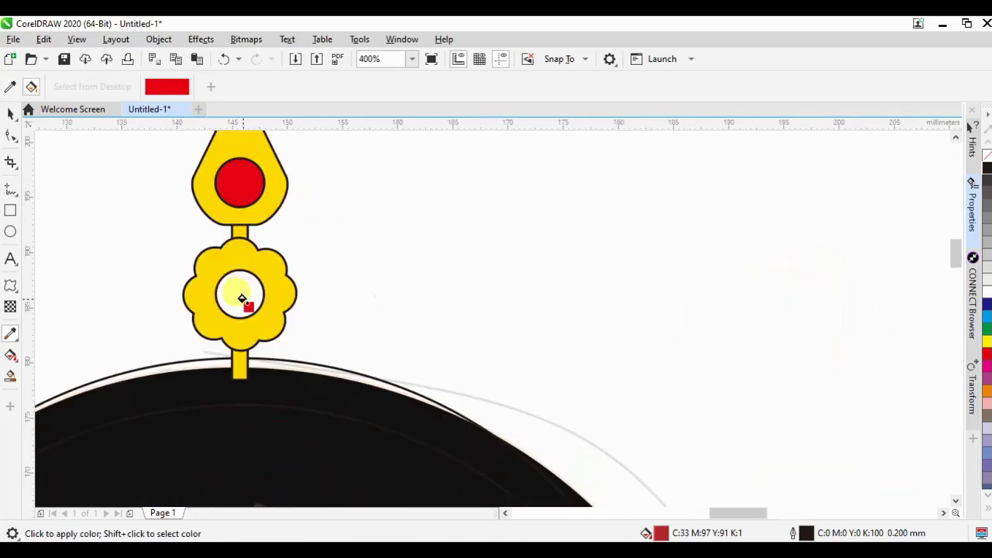
# Step: Fill the pendant's lower circle red and ungroup the pendant
pyautogui.click(242, 299)
pyautogui.scroll(-2, 514, 228)
pyautogui.click(11, 115)
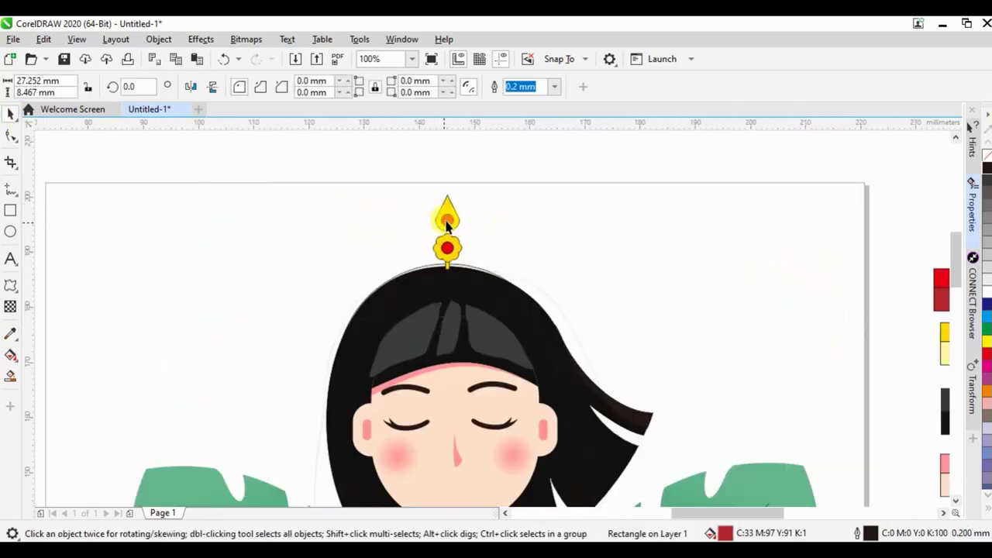
pyautogui.scroll(4, 447, 247)
pyautogui.click(501, 183)
pyautogui.rightClick(500, 185)
pyautogui.click(542, 160)
pyautogui.scroll(-3, 516, 261)
pyautogui.scroll(2, 524, 257)
# Step: Make an offset copy of the red circle and bring both red circles to the front
pyautogui.click(531, 263)
pyautogui.scroll(-1, 530, 269)
pyautogui.scroll(1, 569, 372)
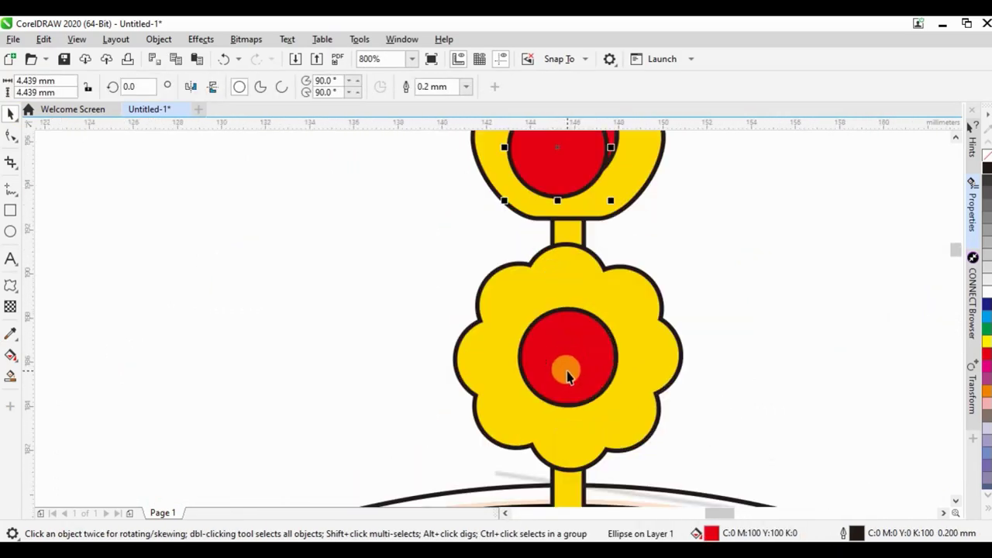
pyautogui.moveTo(569, 372); pyautogui.dragTo(558, 380)
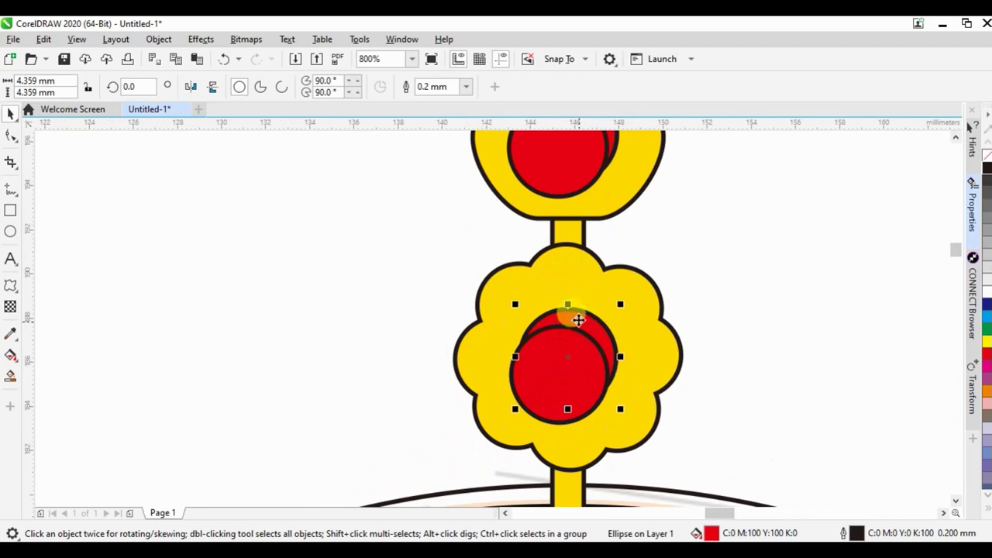
pyautogui.keyDown('shift'); pyautogui.click(609, 133); pyautogui.keyUp('shift')
pyautogui.hotkey('ctrl', 'Home')
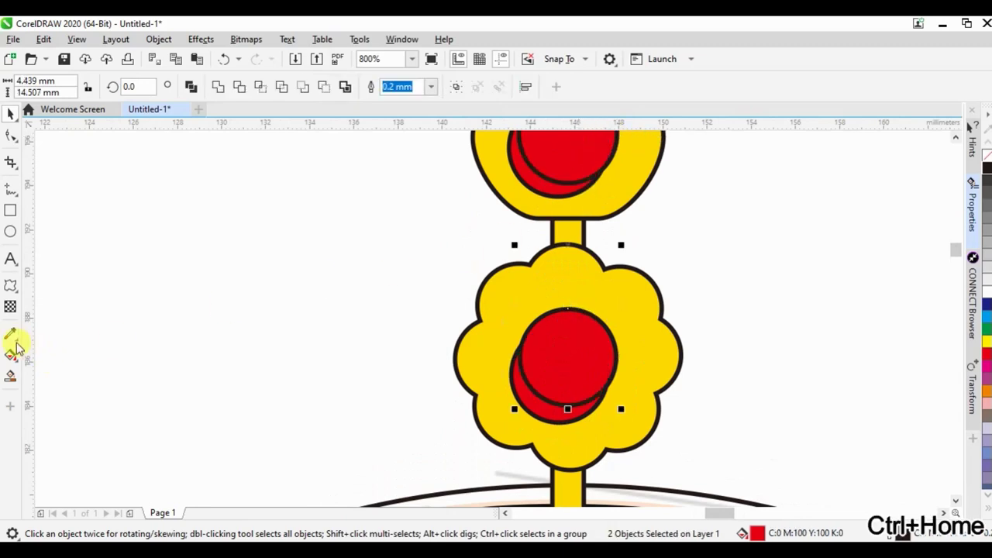
# Step: Recolour the offset shadow circles with a darker yellow sampled from the swatches
pyautogui.click(14, 340)
pyautogui.scroll(-2, 317, 225)
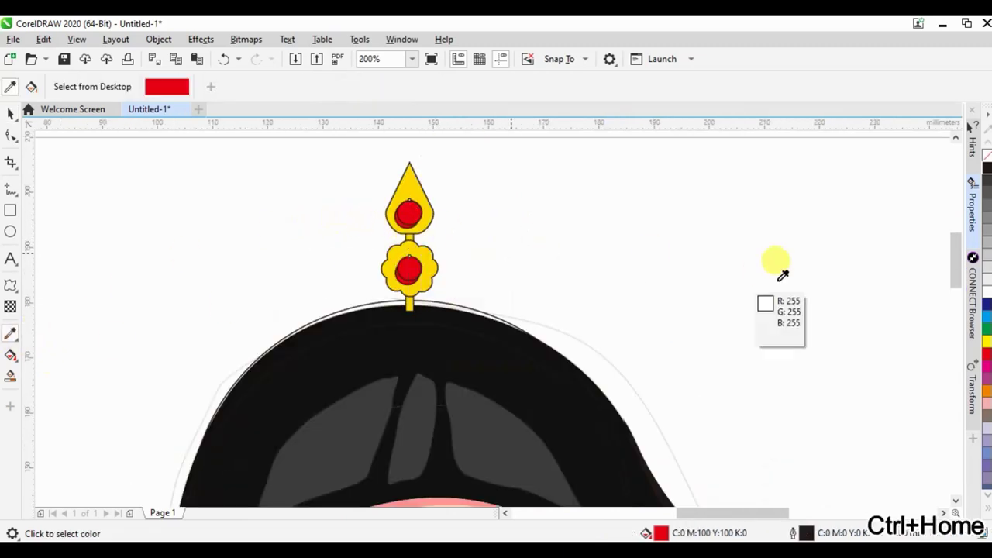
pyautogui.scroll(-2, 431, 255)
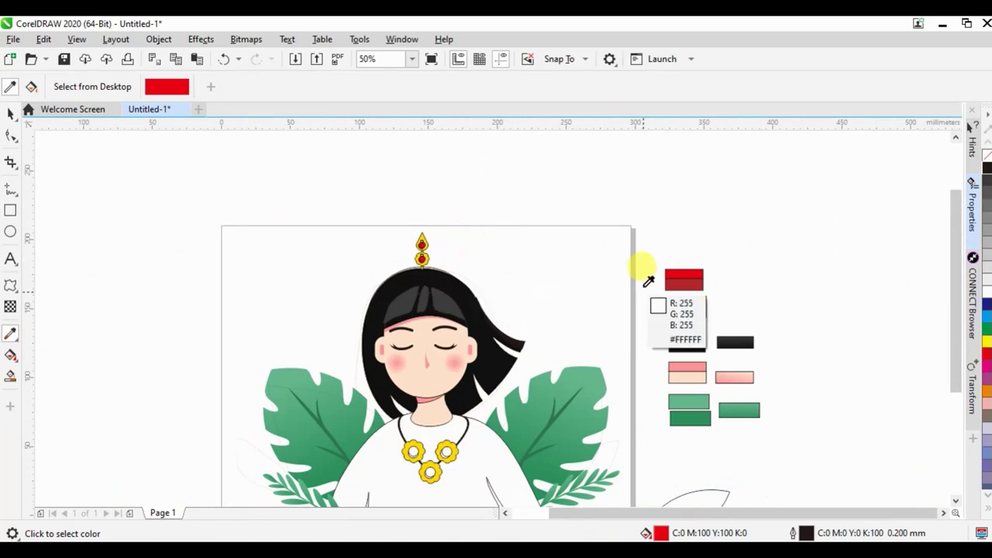
pyautogui.click(686, 285)
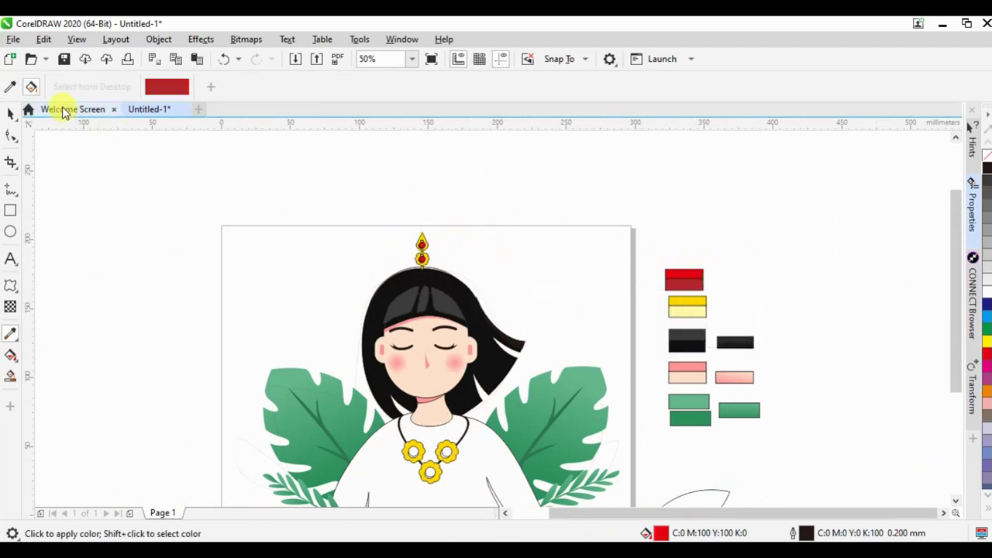
pyautogui.click(10, 86)
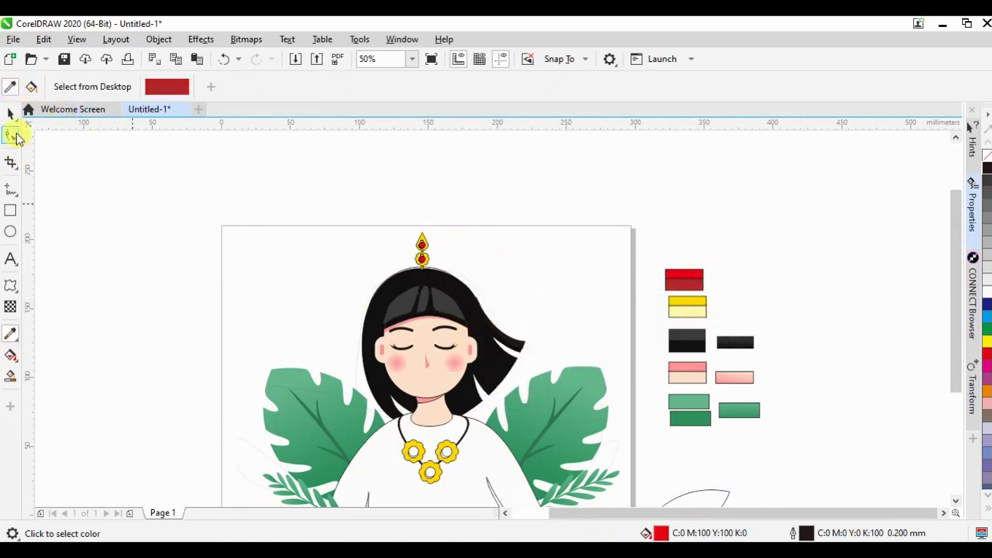
pyautogui.press('space')
pyautogui.click(673, 311)
pyautogui.click(686, 311)
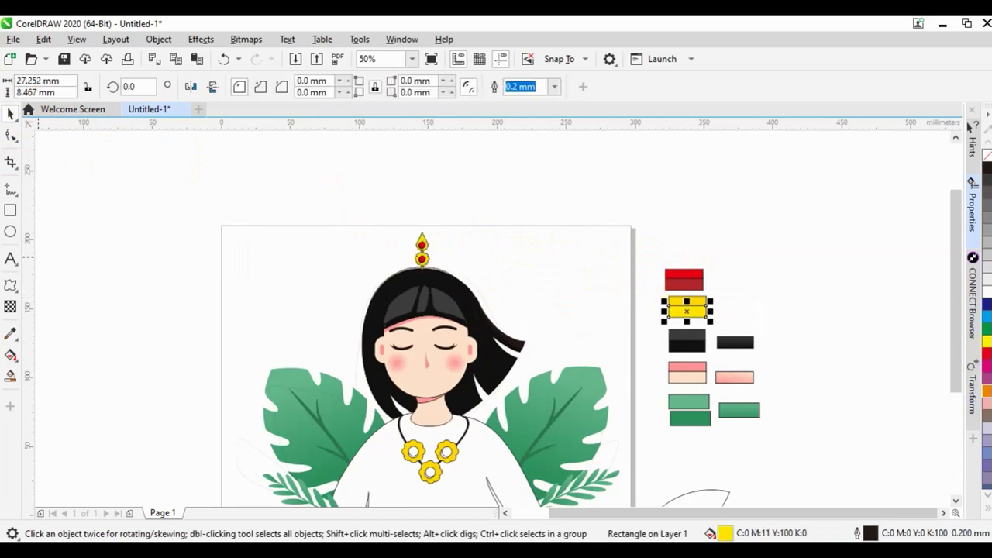
pyautogui.click(11, 340)
pyautogui.click(687, 308)
pyautogui.scroll(3, 393, 254)
pyautogui.scroll(1, 427, 255)
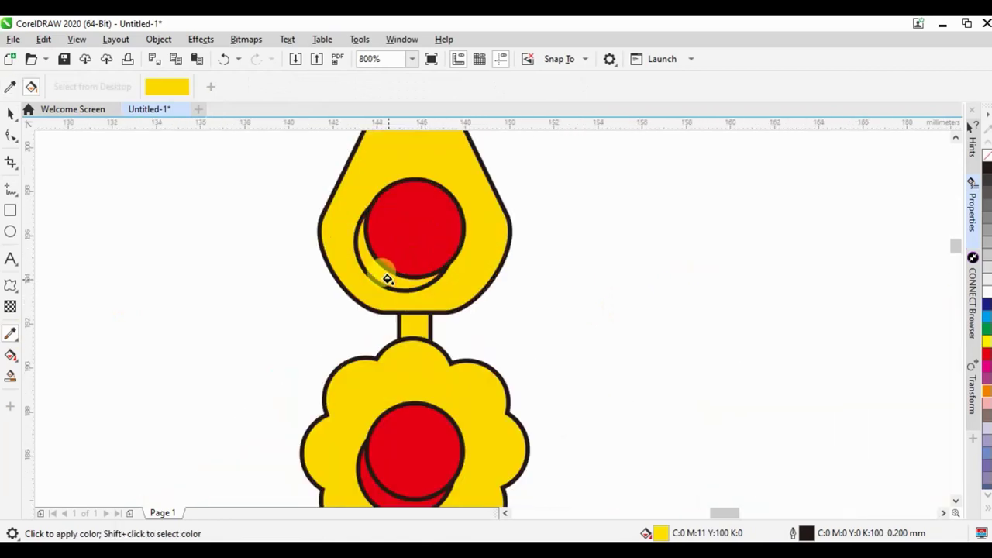
pyautogui.scroll(-1, 416, 339)
pyautogui.scroll(2, 443, 372)
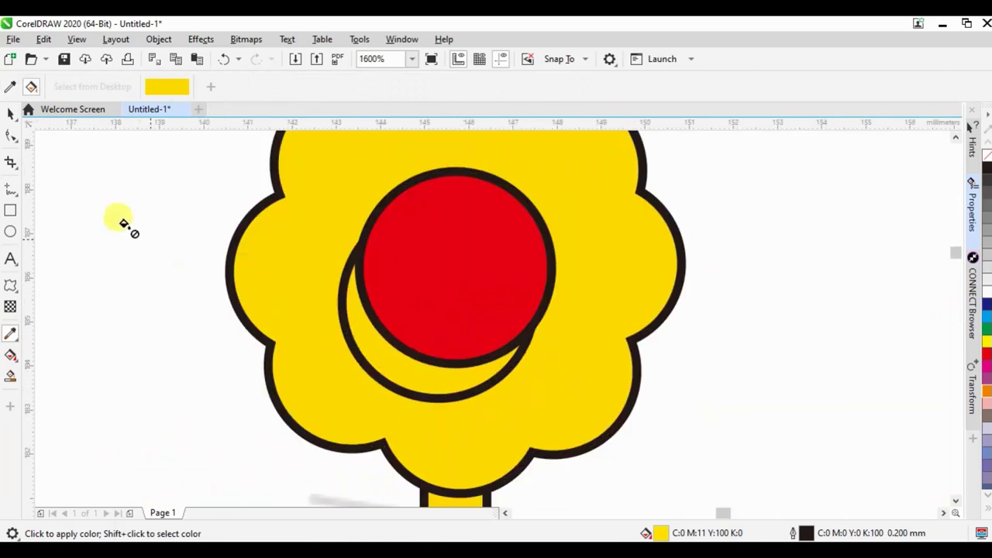
# Step: Remove the outlines from both red circles
pyautogui.click(11, 115)
pyautogui.click(410, 377)
pyautogui.scroll(-1, 423, 349)
pyautogui.scroll(-1, 422, 341)
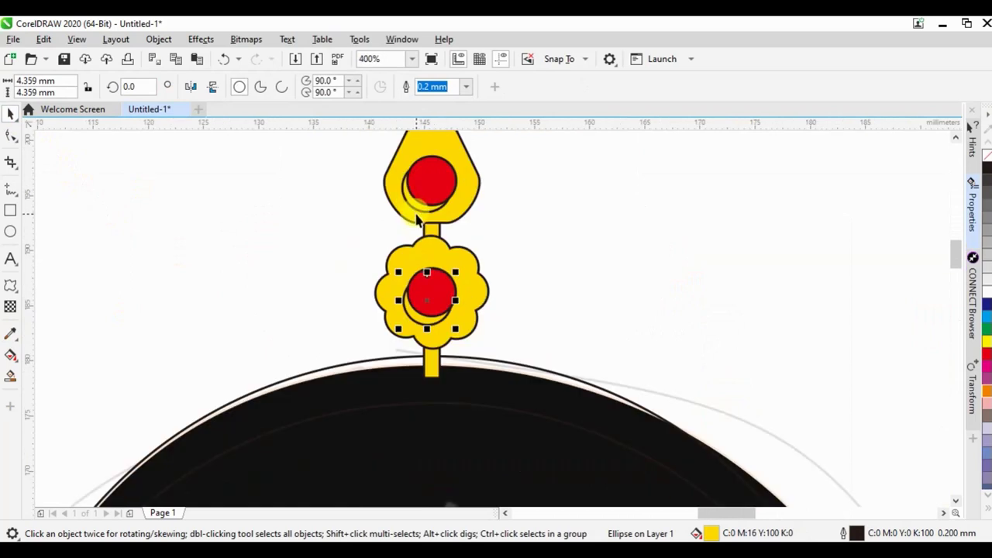
pyautogui.keyDown('shift'); pyautogui.click(418, 211); pyautogui.keyUp('shift')
pyautogui.rightClick(987, 158)
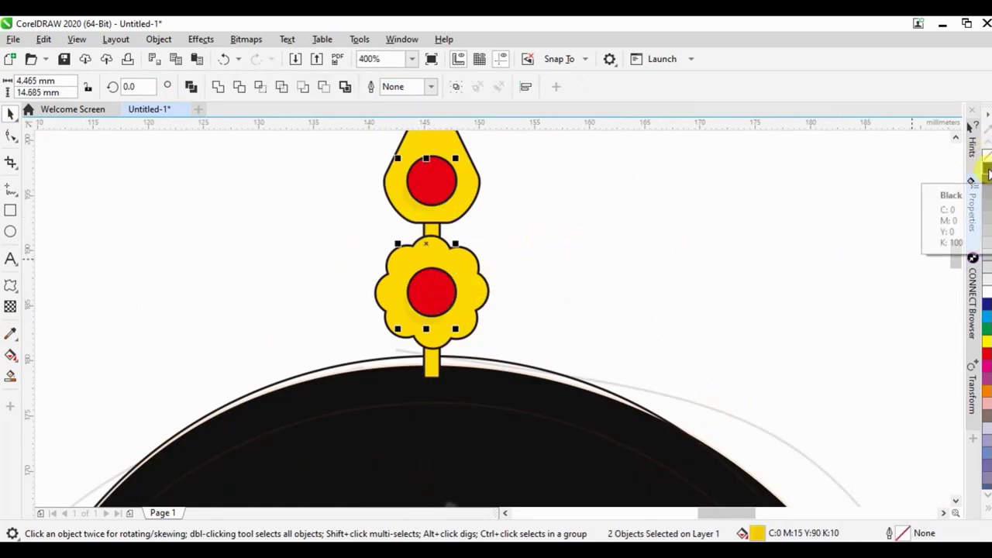
# Step: Remove the outlines from the top drop and other pendant parts
pyautogui.scroll(-1, 484, 243)
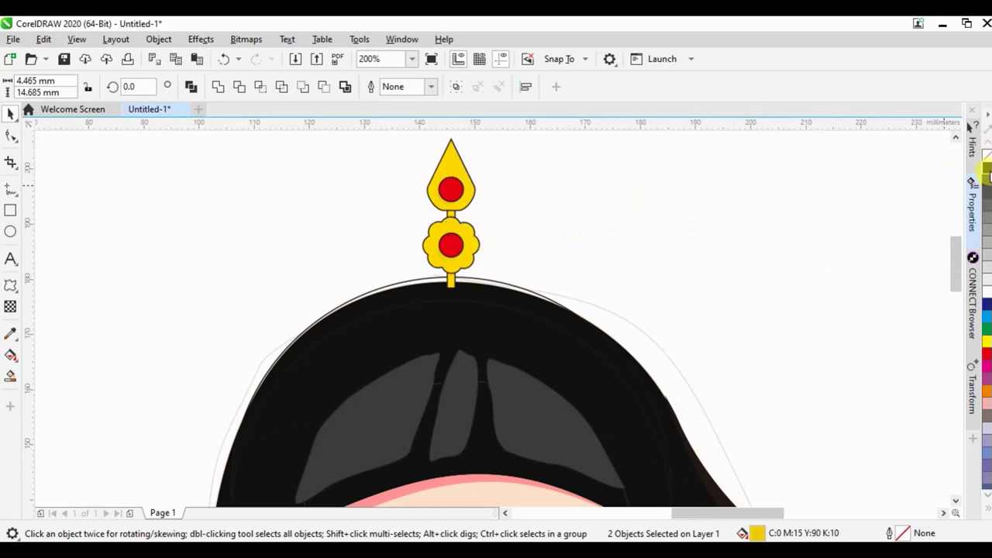
pyautogui.scroll(1, 465, 147)
pyautogui.click(443, 321)
pyautogui.keyDown('shift'); pyautogui.click(447, 317); pyautogui.keyUp('shift')
pyautogui.keyDown('shift'); pyautogui.click(443, 194); pyautogui.keyUp('shift')
pyautogui.rightClick(987, 159)
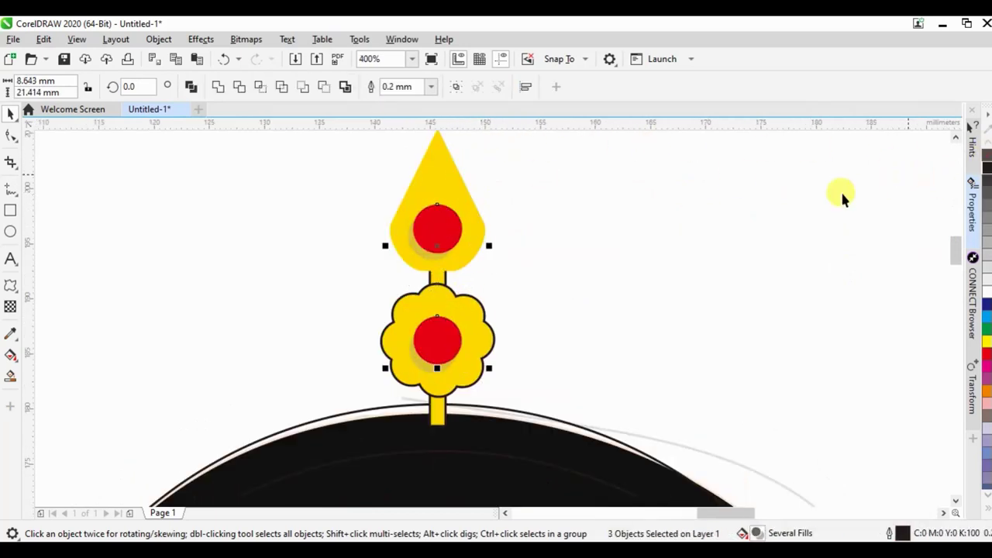
# Step: Remove the flower's outline and make a smaller white circle at the red jewel's top-right
pyautogui.click(476, 347)
pyautogui.rightClick(987, 158)
pyautogui.click(428, 227)
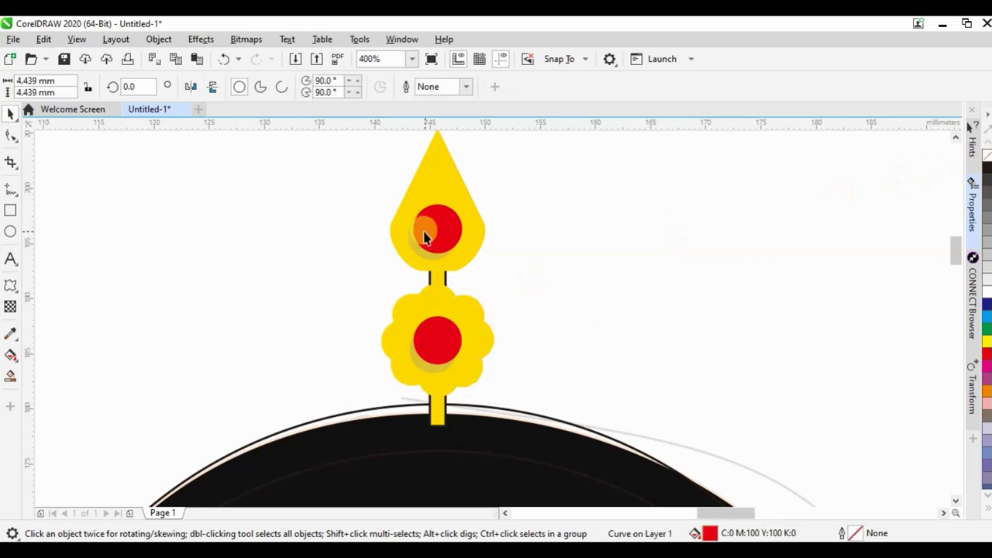
pyautogui.scroll(1, 429, 222)
pyautogui.moveTo(396, 279); pyautogui.dragTo(468, 224)
pyautogui.scroll(1, 487, 200)
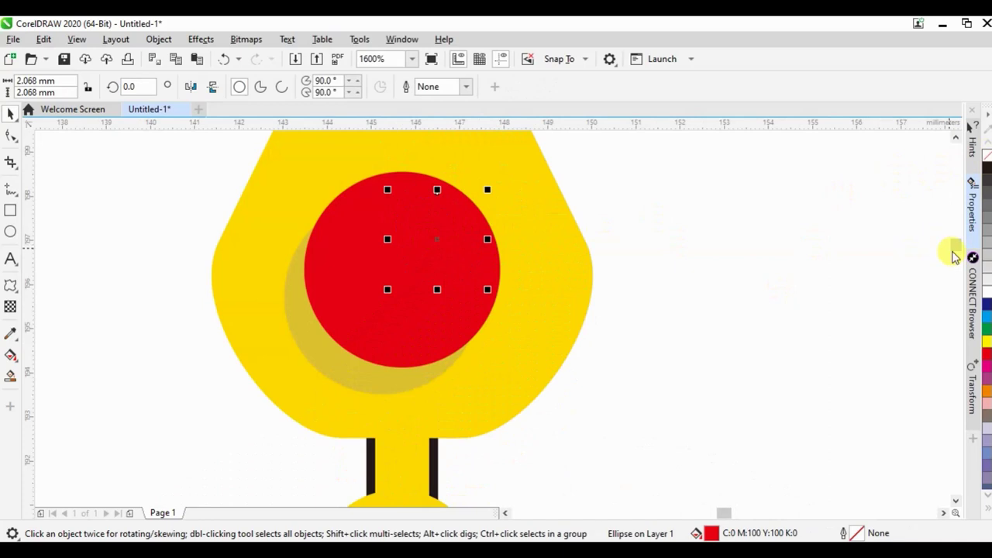
pyautogui.click(987, 295)
# Step: Fade the white circle with gradient transparency, then widen and tilt it diagonally as a highlight
pyautogui.click(14, 306)
pyautogui.moveTo(509, 175); pyautogui.dragTo(402, 269)
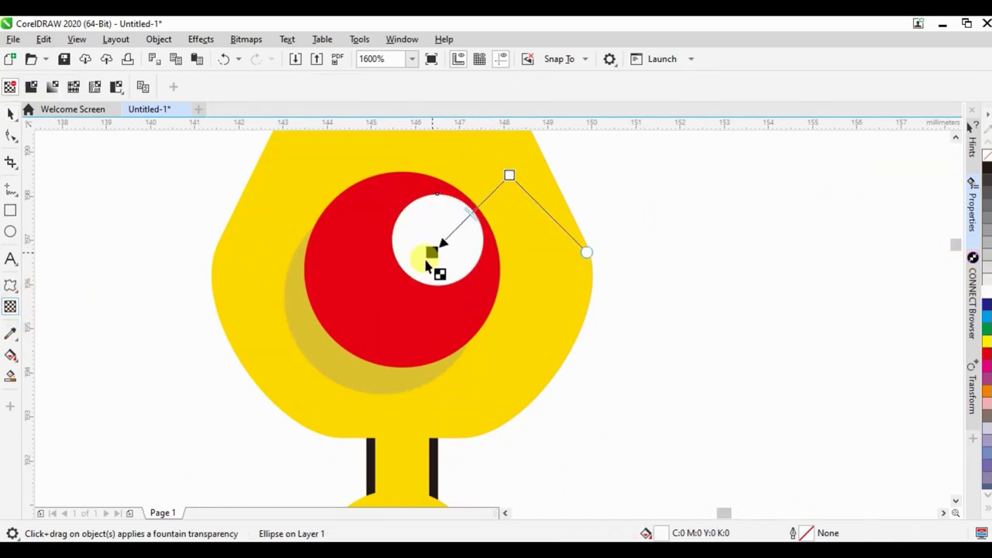
pyautogui.click(11, 114)
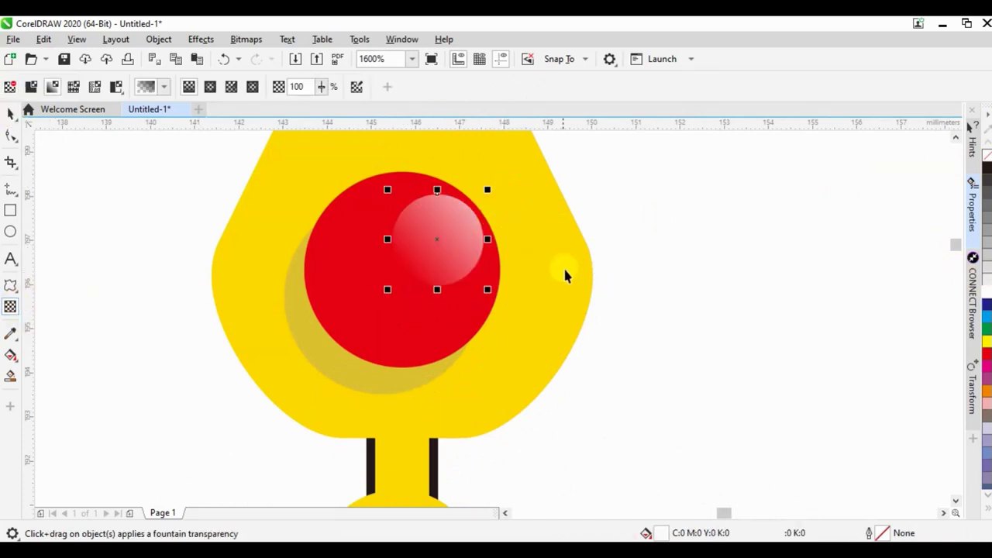
pyautogui.moveTo(488, 236); pyautogui.dragTo(525, 239)
pyautogui.click(508, 225)
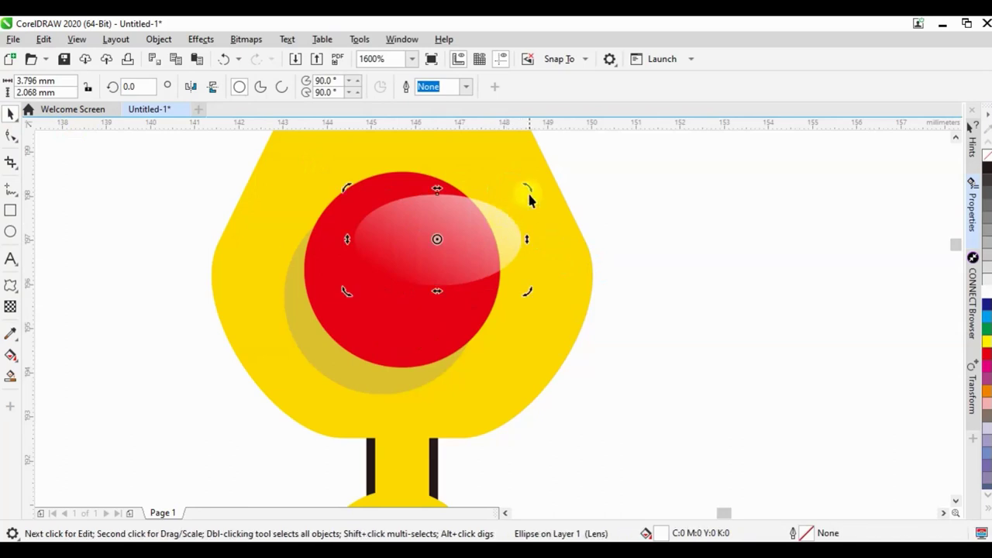
pyautogui.moveTo(526, 189)
pyautogui.mouseDown()
pyautogui.moveTo(488, 281)
pyautogui.moveTo(494, 288)
pyautogui.mouseUp()
# Step: Move the highlight onto the lower red jewel and marquee-select all nine crown ornament pieces
pyautogui.scroll(-1, 488, 198)
pyautogui.moveTo(472, 211); pyautogui.dragTo(475, 440)
pyautogui.scroll(-2, 531, 222)
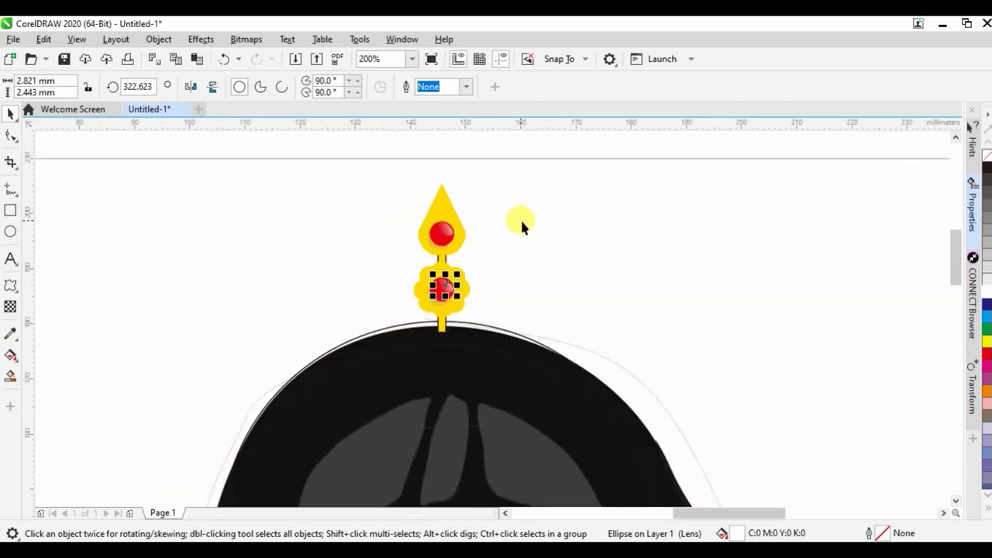
pyautogui.scroll(-1, 520, 225)
pyautogui.moveTo(536, 161); pyautogui.dragTo(436, 290)
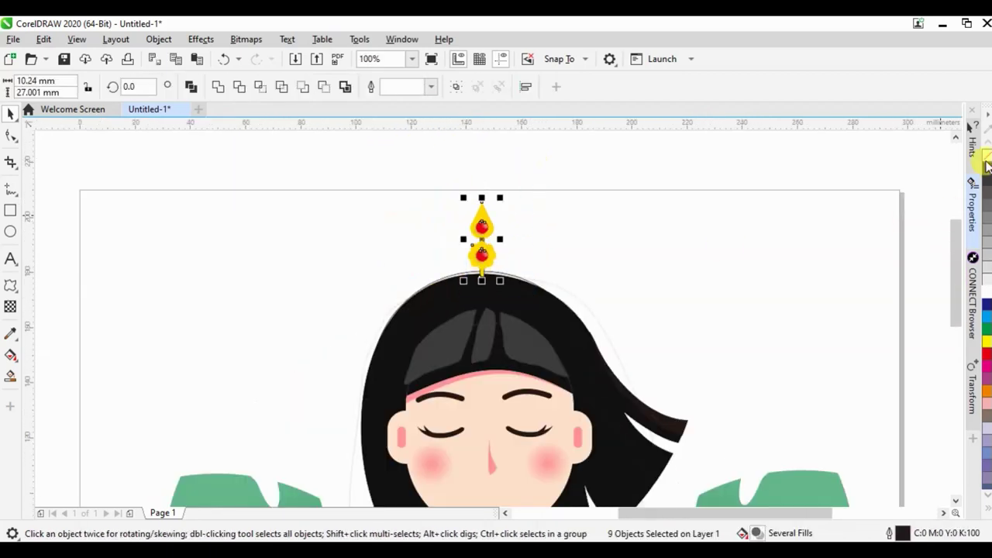
pyautogui.click(693, 166)
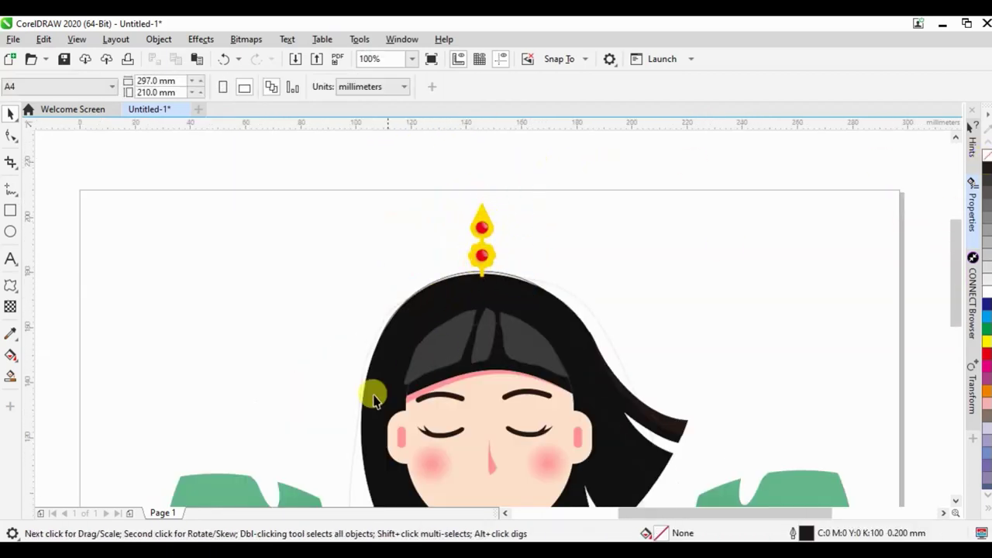
# Step: Copy the jewel flower beside the crown and apply its yellow to the ornament's stem
pyautogui.scroll(1, 500, 251)
pyautogui.scroll(1, 501, 251)
pyautogui.moveTo(447, 246); pyautogui.dragTo(665, 238)
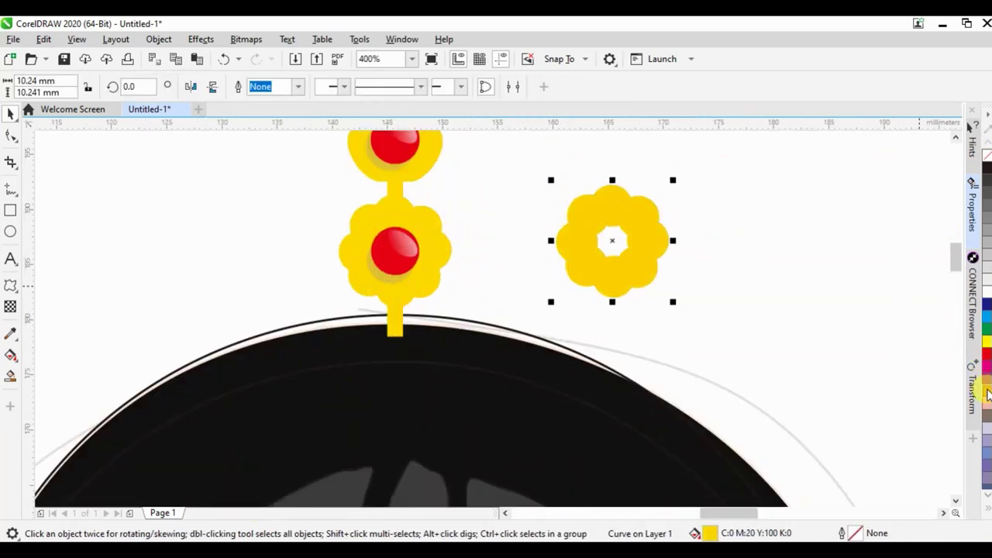
pyautogui.click(11, 333)
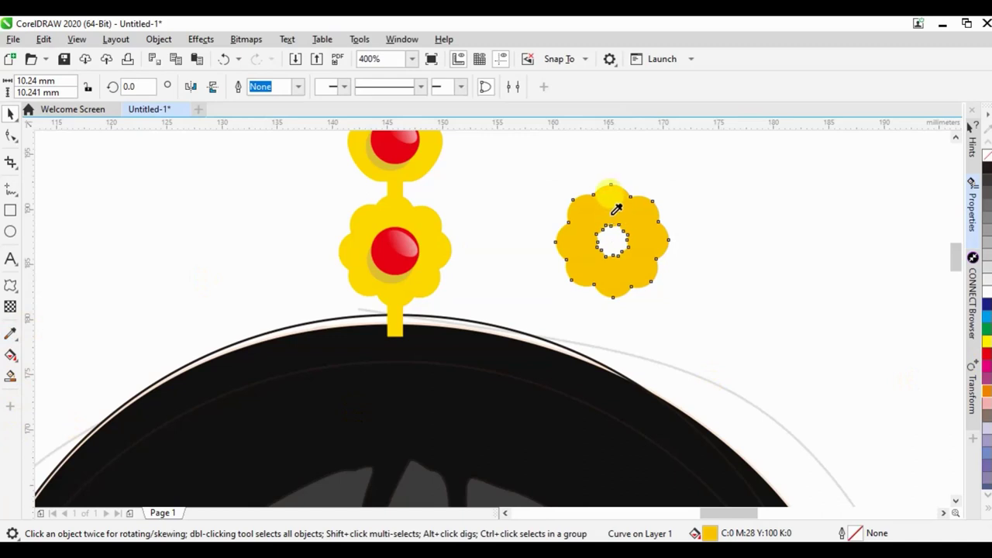
pyautogui.click(616, 214)
pyautogui.scroll(2, 361, 193)
pyautogui.click(469, 177)
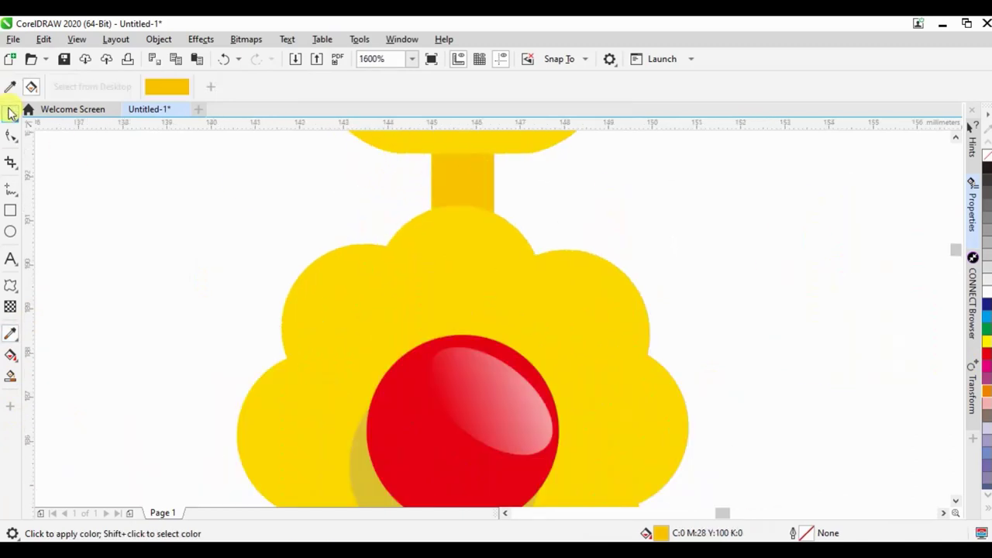
# Step: Widen the ornament stem and delete the spare flower copy
pyautogui.click(11, 113)
pyautogui.click(465, 179)
pyautogui.scroll(-2, 506, 210)
pyautogui.moveTo(504, 252); pyautogui.dragTo(516, 249)
pyautogui.click(755, 228)
pyautogui.press('Delete')
# Step: Apply the stem's yellow to the headband arch over the hair
pyautogui.click(14, 338)
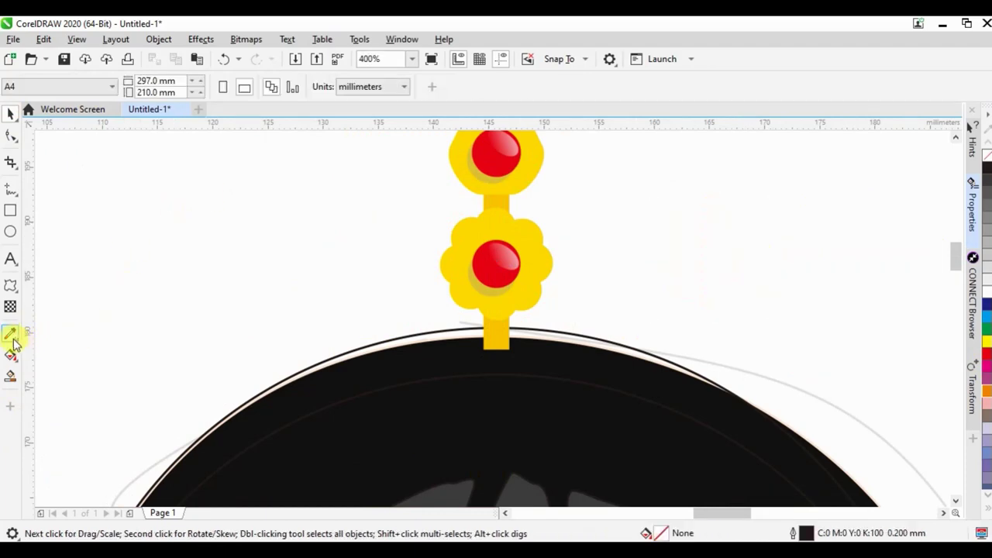
pyautogui.click(500, 339)
pyautogui.click(431, 350)
pyautogui.scroll(-1, 432, 349)
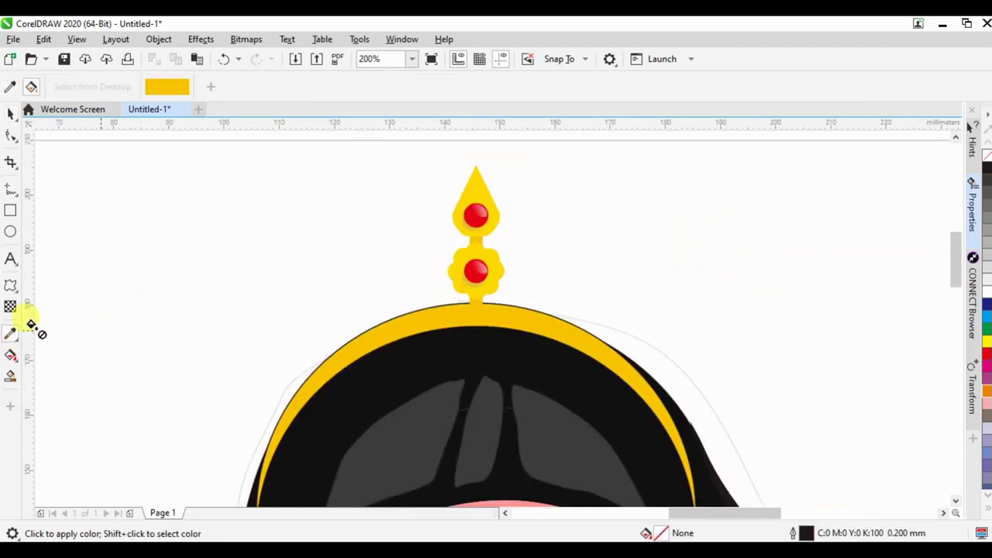
# Step: Give the headband arch a linear fountain fill ending in the crown yellow C0 M16 Y100 K0
pyautogui.click(9, 356)
pyautogui.click(462, 321)
pyautogui.moveTo(379, 337); pyautogui.dragTo(663, 311)
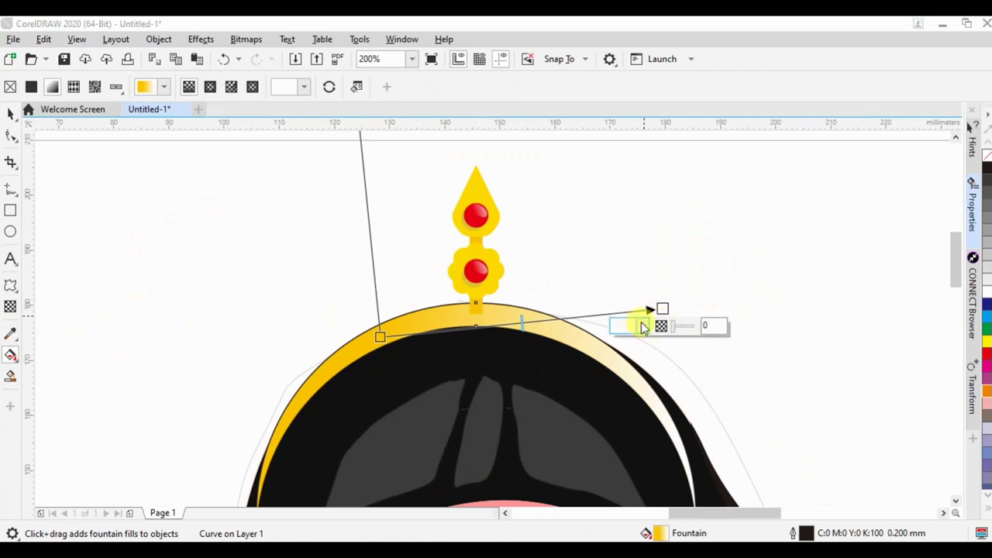
pyautogui.click(643, 326)
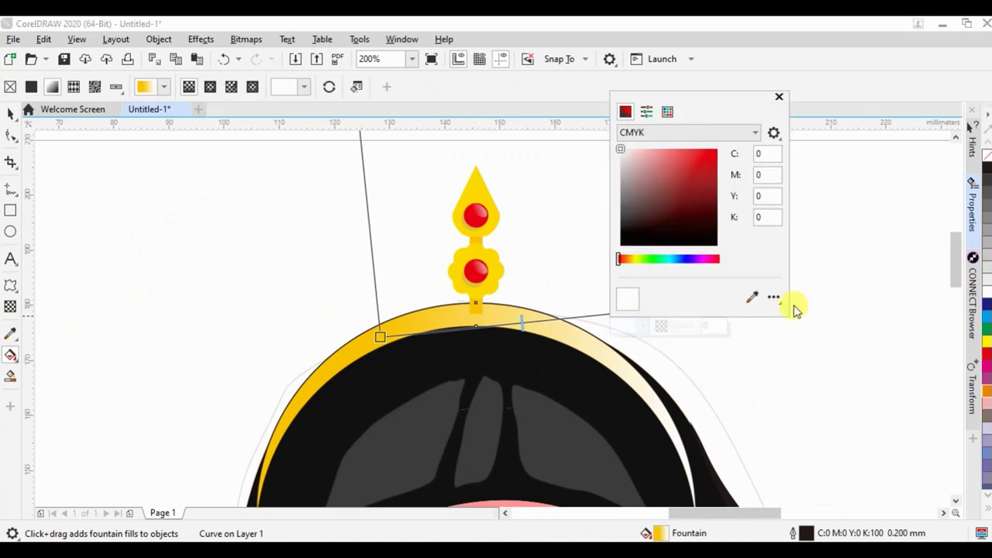
pyautogui.click(753, 297)
pyautogui.click(489, 260)
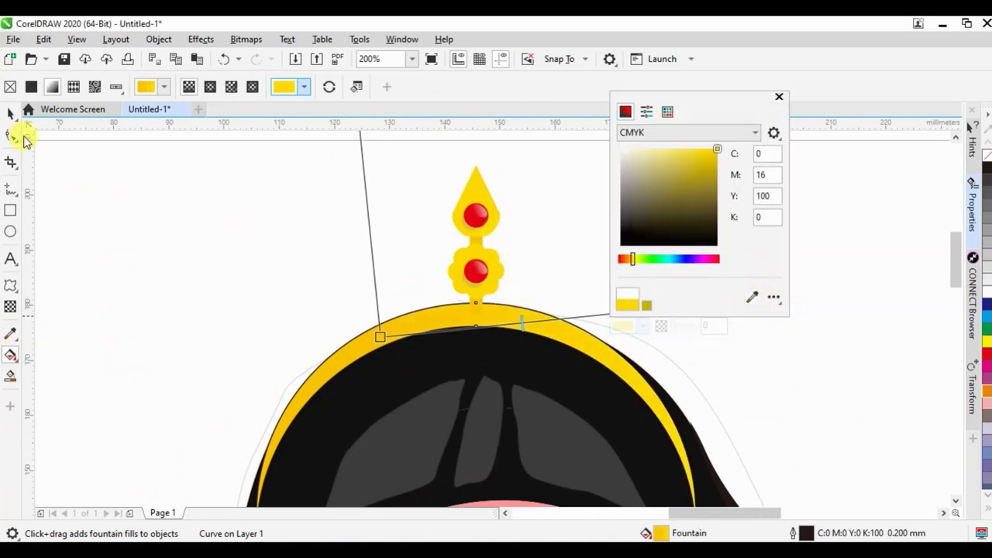
pyautogui.click(11, 114)
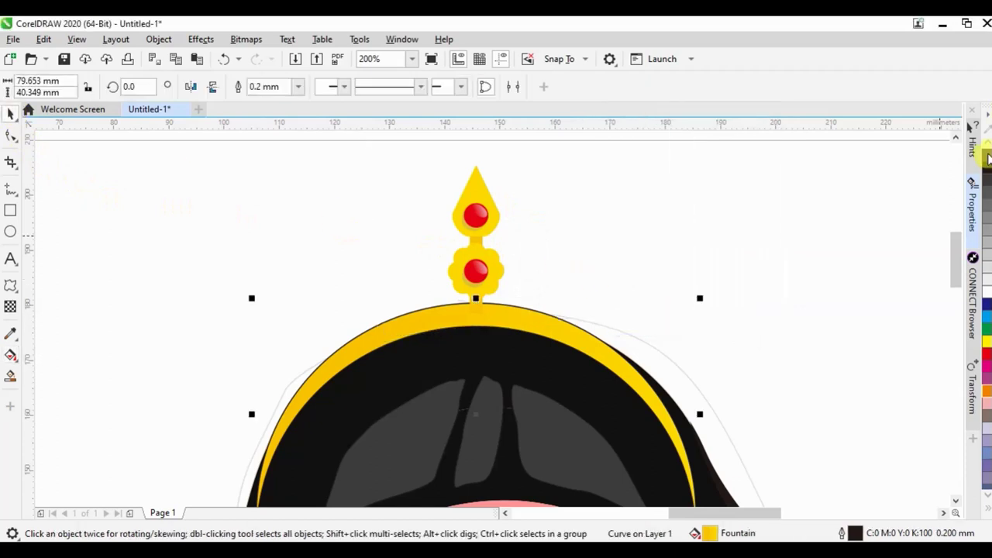
pyautogui.scroll(-1, 565, 267)
pyautogui.moveTo(496, 319); pyautogui.dragTo(496, 318)
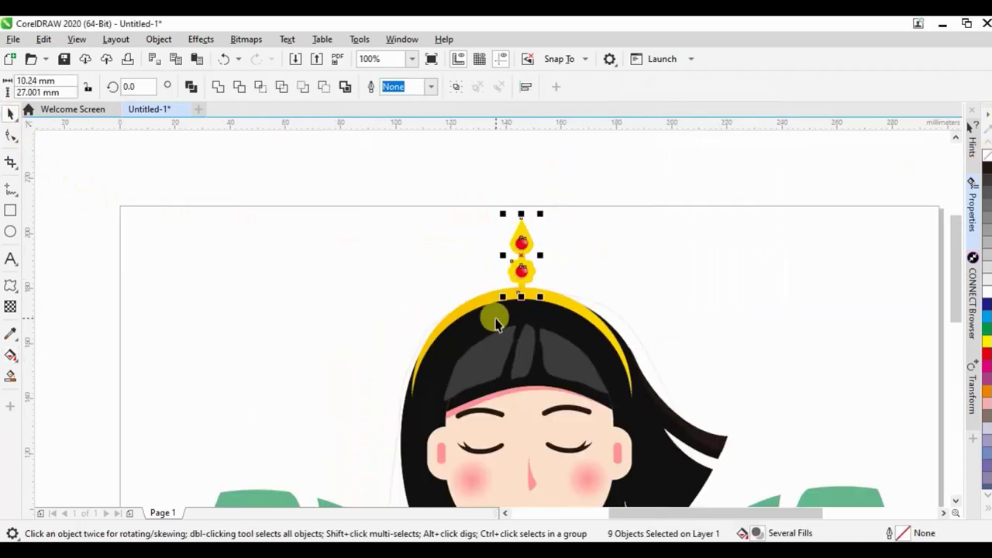
# Step: Group the crown ornament pieces and move their rotation centre down to the forehead
pyautogui.hotkey('ctrl', 'g')
pyautogui.scroll(2, 524, 259)
pyautogui.scroll(-1, 479, 201)
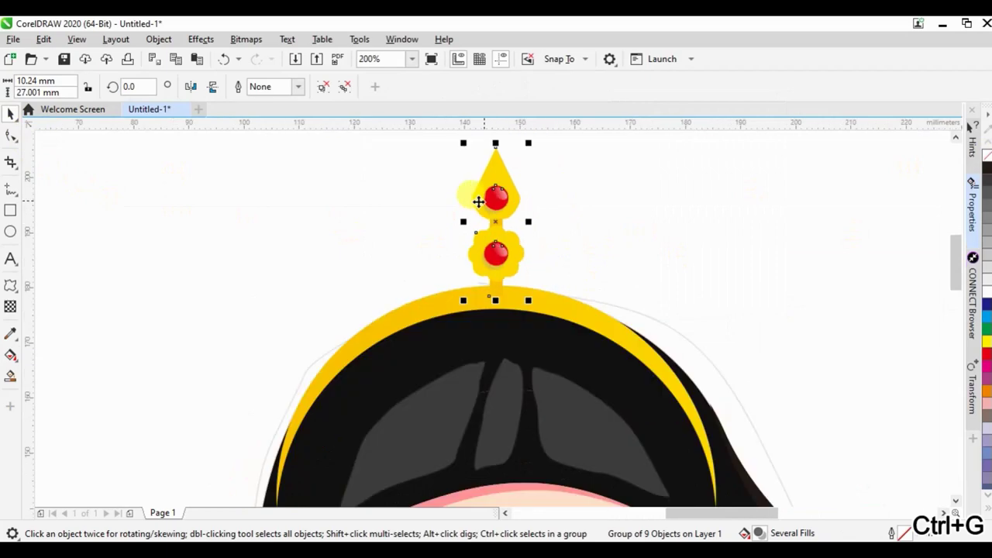
pyautogui.scroll(-1, 485, 191)
pyautogui.click(494, 210)
pyautogui.moveTo(492, 205); pyautogui.dragTo(487, 356)
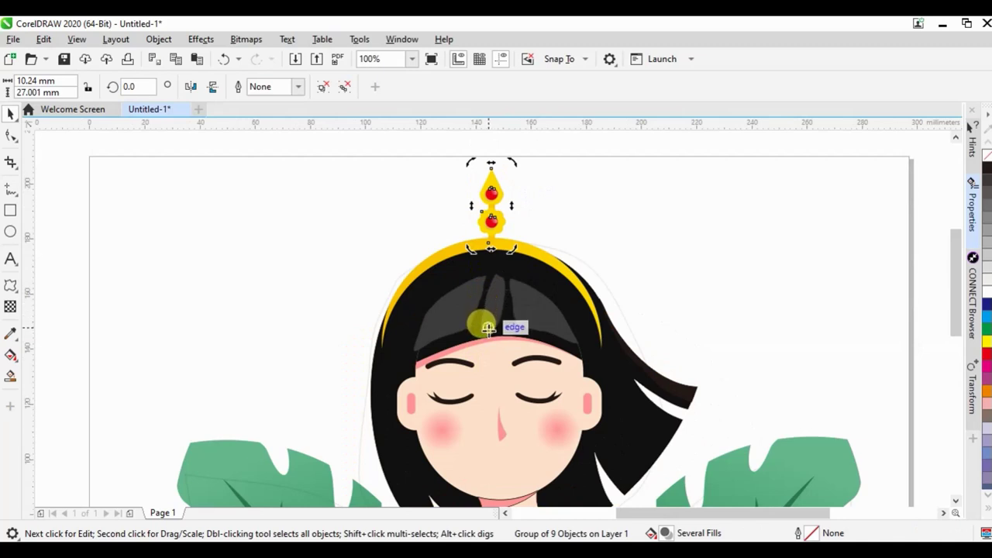
# Step: Draw two guide rectangles over the head and the face's right side
pyautogui.click(9, 217)
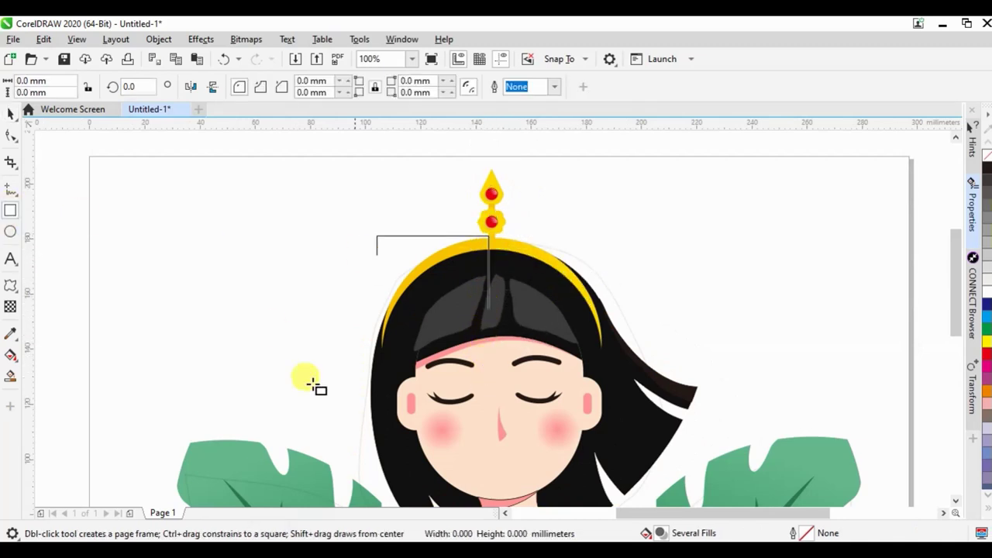
pyautogui.moveTo(490, 236); pyautogui.dragTo(164, 461)
pyautogui.moveTo(507, 434); pyautogui.dragTo(697, 507)
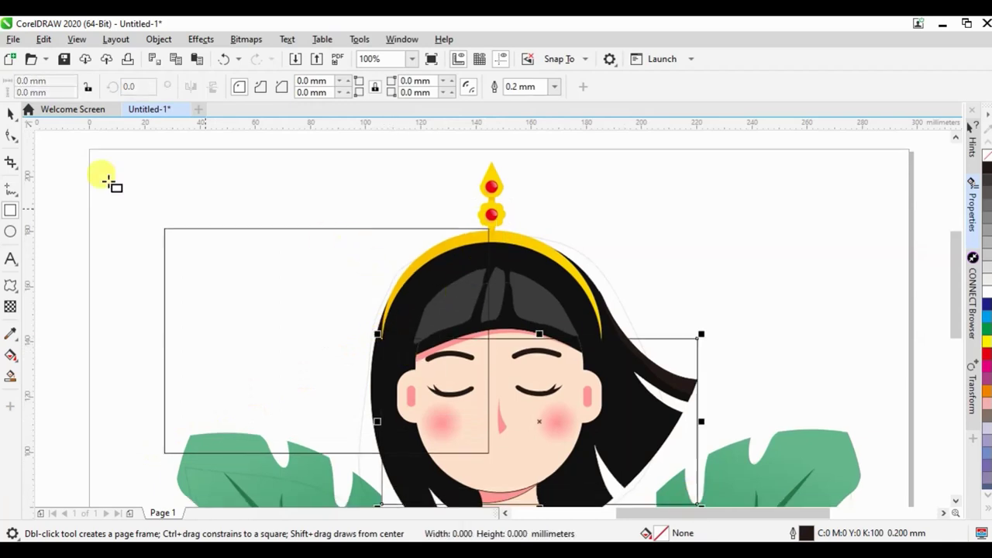
pyautogui.click(11, 114)
# Step: Rotate a copy of the crown ornament about 16° clockwise along the headband
pyautogui.click(498, 184)
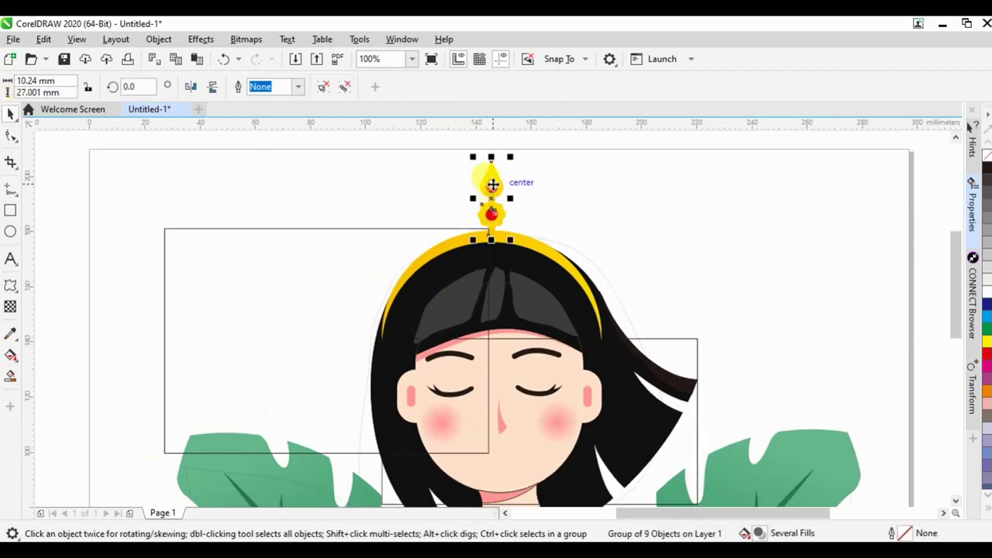
pyautogui.click(492, 207)
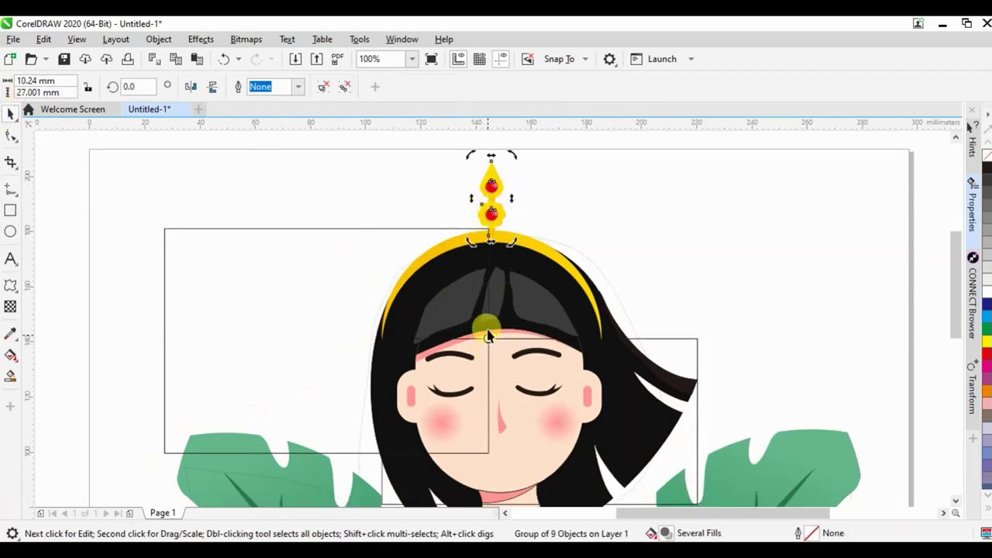
pyautogui.moveTo(503, 151); pyautogui.dragTo(564, 182)
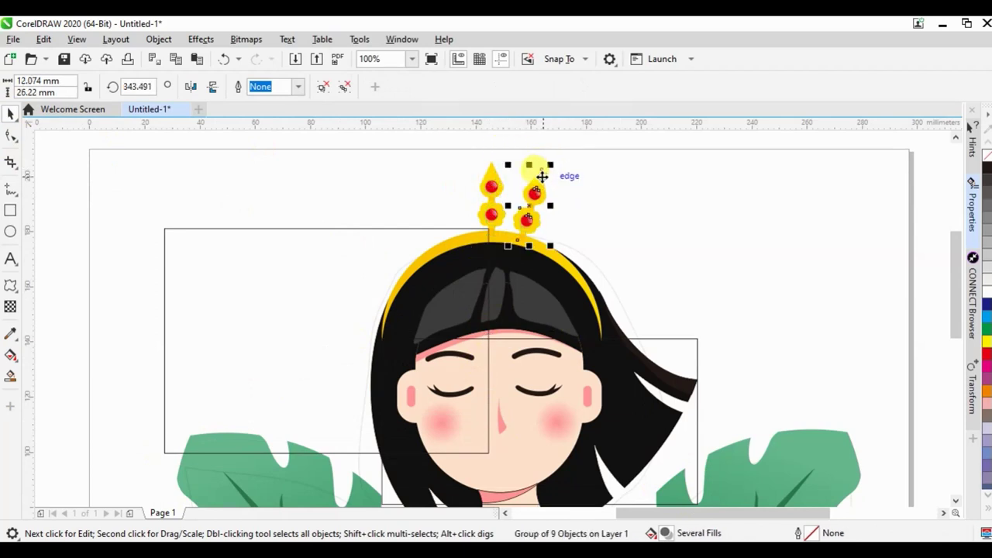
pyautogui.click(551, 160)
pyautogui.scroll(2, 542, 170)
pyautogui.click(540, 178)
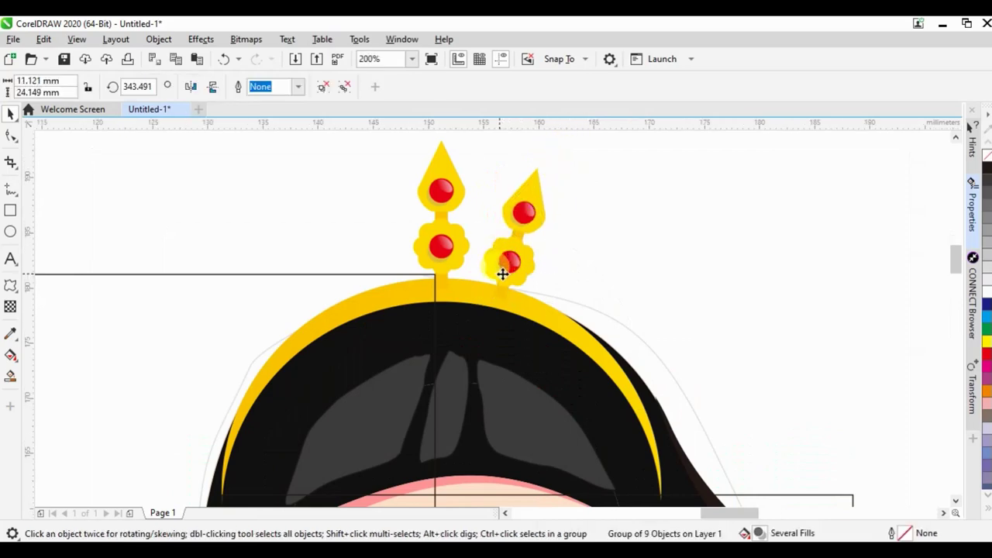
# Step: Rotate-copy two more ornaments further down the headband's right side
pyautogui.scroll(3, 508, 259)
pyautogui.scroll(-2, 519, 252)
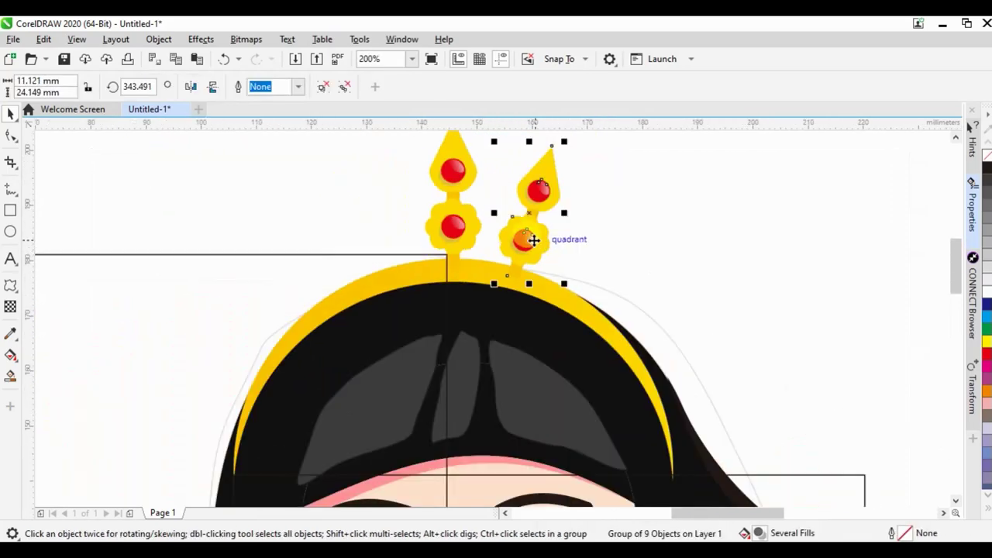
pyautogui.click(531, 239)
pyautogui.scroll(-1, 524, 303)
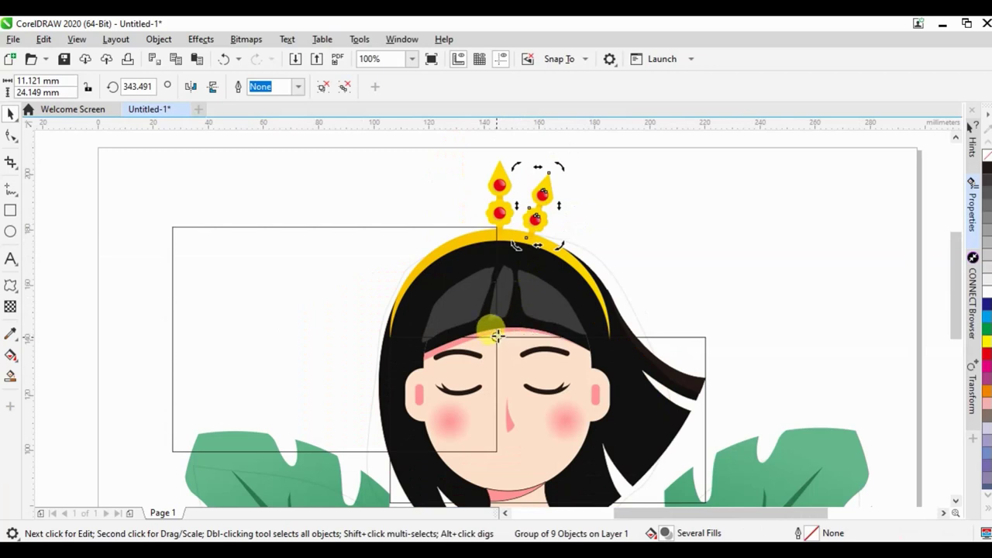
pyautogui.moveTo(560, 168); pyautogui.dragTo(604, 193)
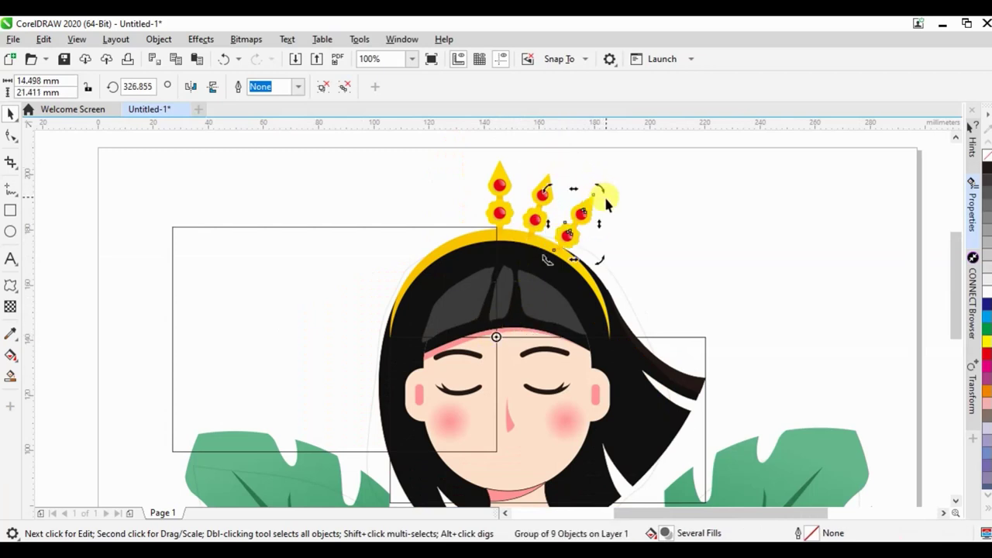
pyautogui.scroll(1, 604, 193)
pyautogui.moveTo(591, 182)
pyautogui.mouseDown()
pyautogui.moveTo(581, 180)
pyautogui.moveTo(693, 302)
pyautogui.mouseUp()
# Step: Shrink the lower-right ornament and reposition the ornaments onto the headband
pyautogui.scroll(-2, 655, 223)
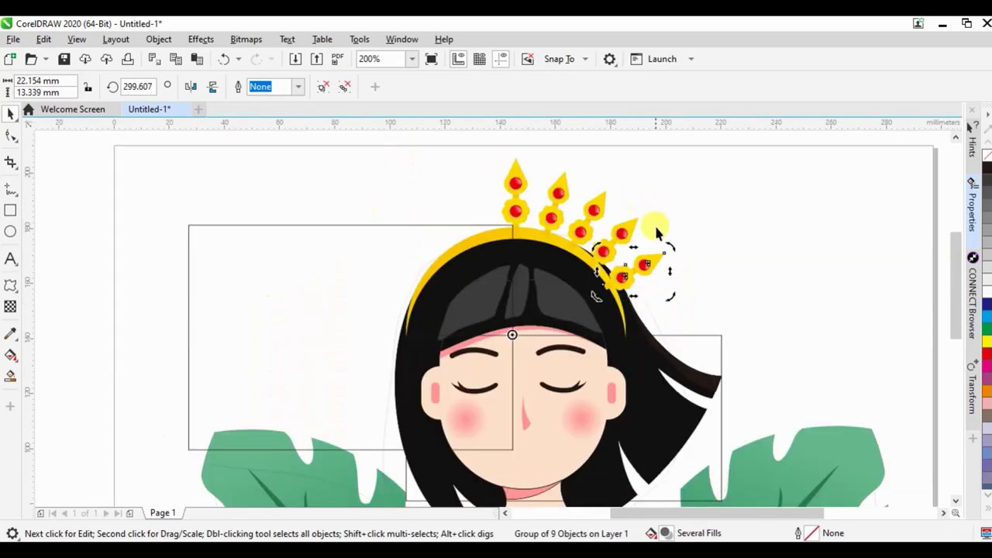
pyautogui.scroll(2, 654, 225)
pyautogui.click(668, 236)
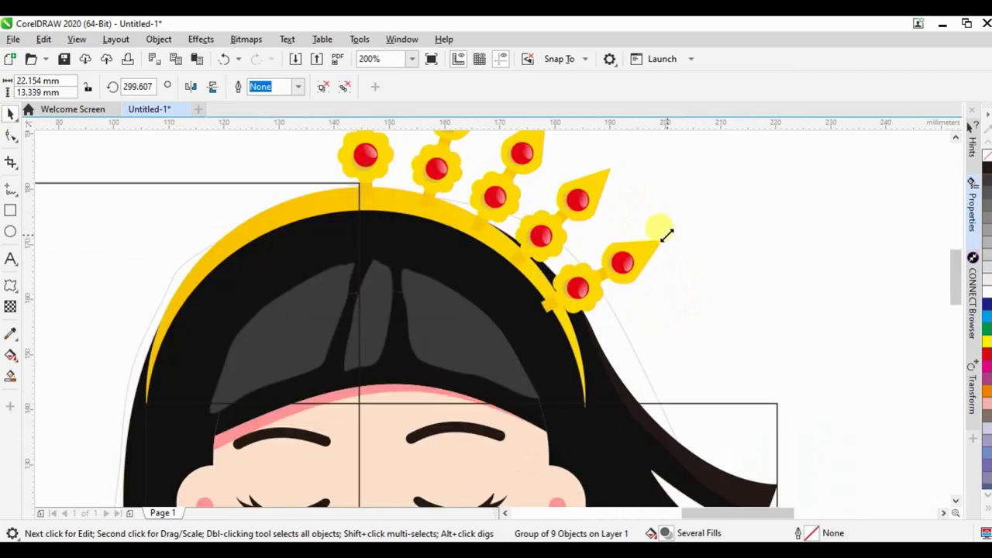
pyautogui.moveTo(668, 236); pyautogui.dragTo(639, 252)
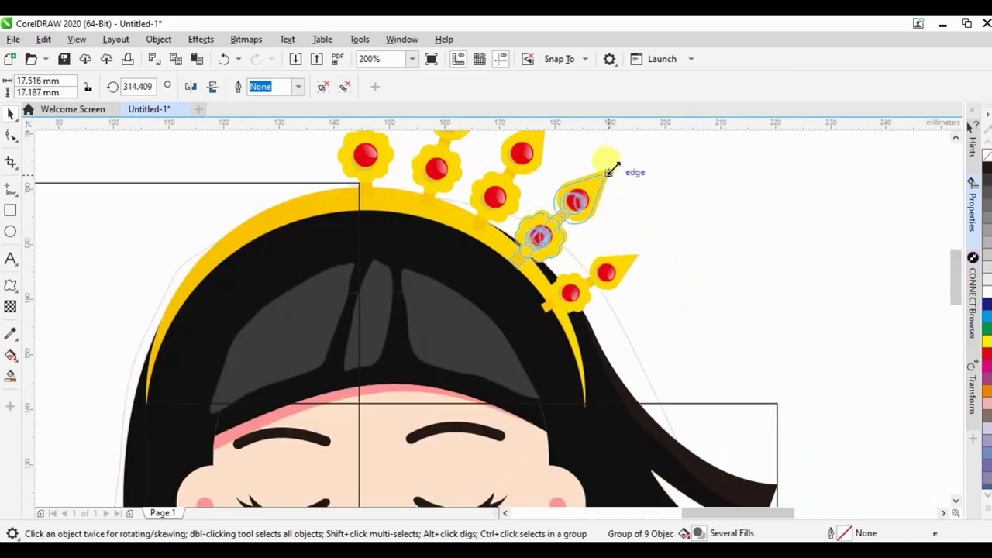
pyautogui.scroll(4, 527, 226)
pyautogui.moveTo(554, 237); pyautogui.dragTo(582, 214)
pyautogui.scroll(-2, 362, 180)
pyautogui.moveTo(643, 369); pyautogui.dragTo(659, 346)
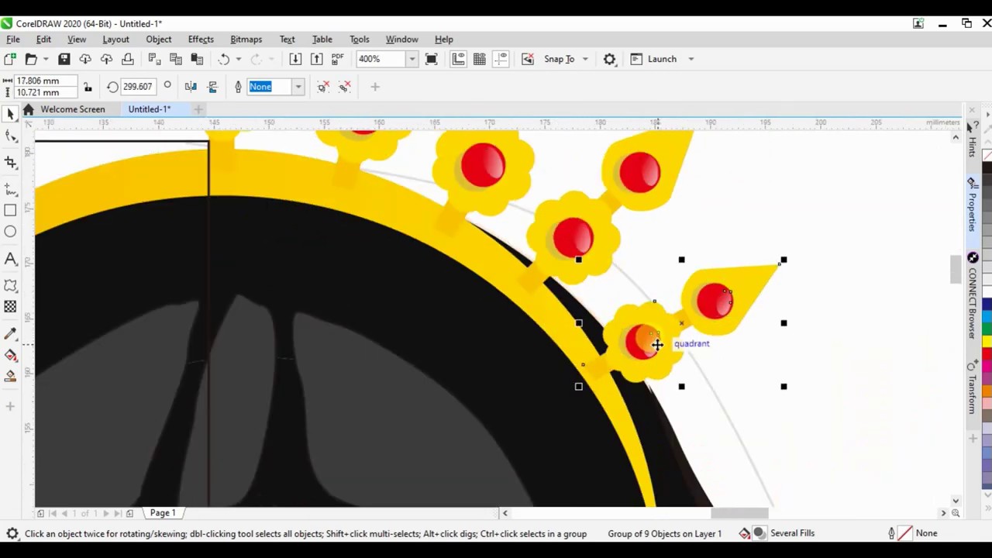
# Step: Fine-tune the lower-right ornament's angle and copy the right-hand ornaments toward the upper left
pyautogui.scroll(-3, 700, 266)
pyautogui.scroll(4, 700, 266)
pyautogui.click(712, 258)
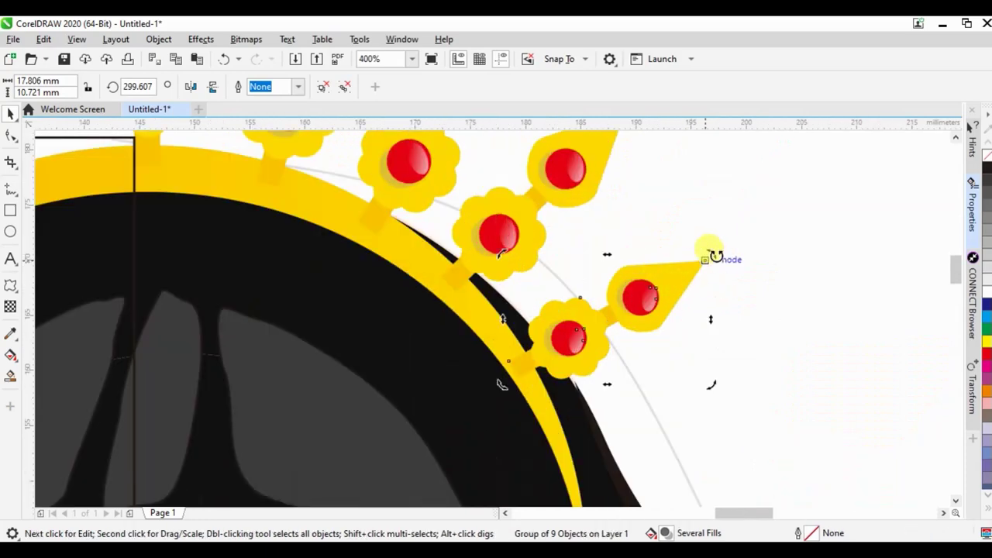
pyautogui.moveTo(712, 257); pyautogui.dragTo(702, 245)
pyautogui.scroll(-4, 643, 288)
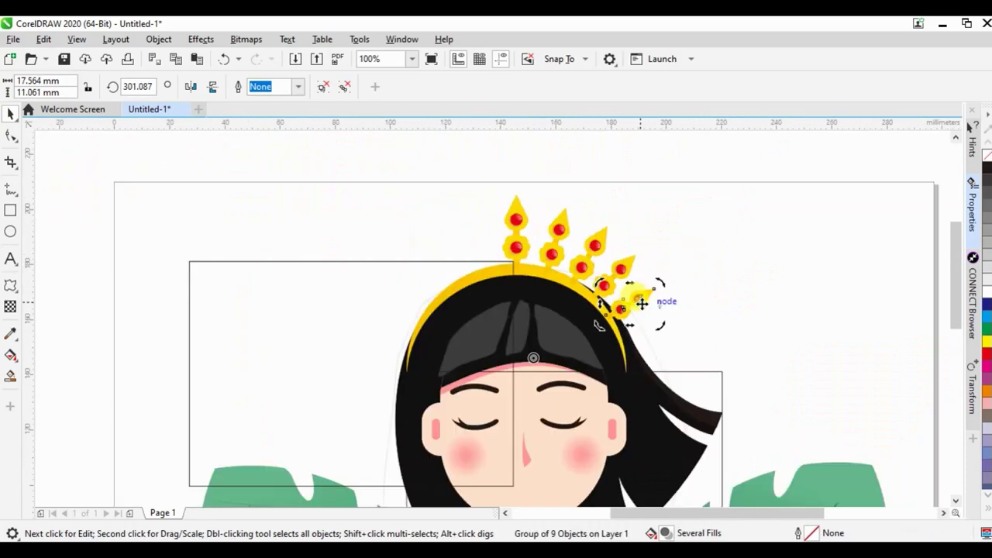
pyautogui.click(666, 239)
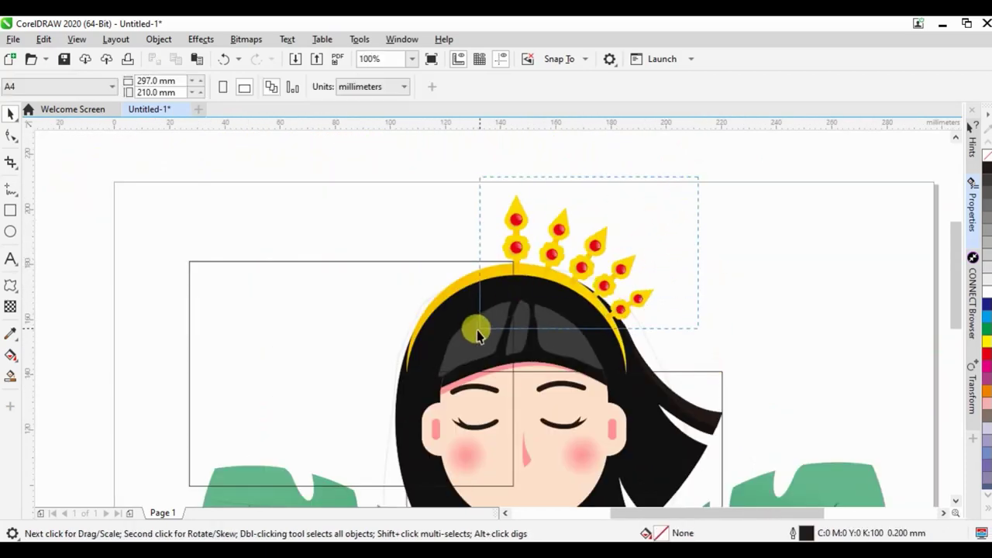
pyautogui.moveTo(514, 219); pyautogui.dragTo(313, 210)
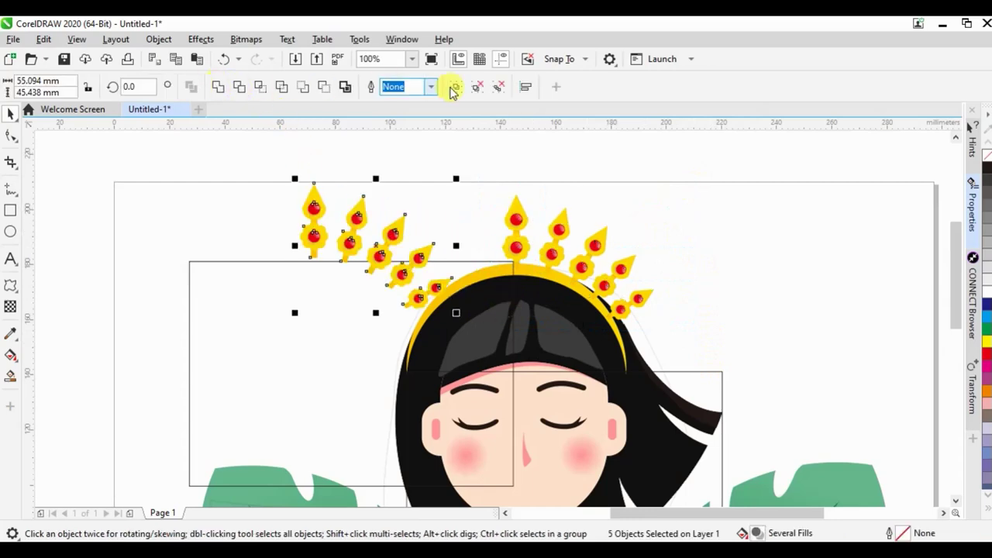
# Step: Group the five copied ornaments, mirror them horizontally, and place them on the crown's left side
pyautogui.hotkey('ctrl', 'g')
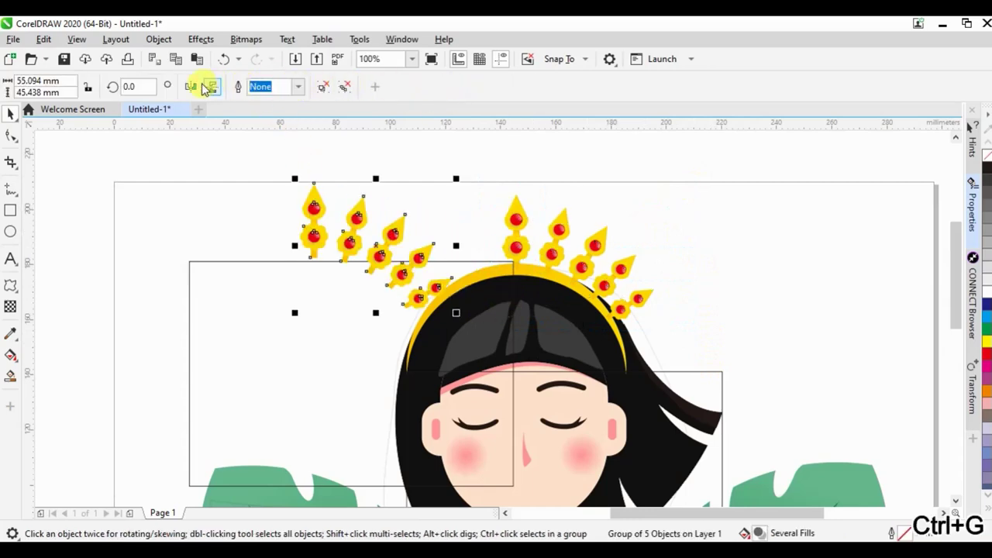
pyautogui.click(210, 87)
pyautogui.scroll(2, 438, 261)
pyautogui.moveTo(426, 254); pyautogui.dragTo(585, 280)
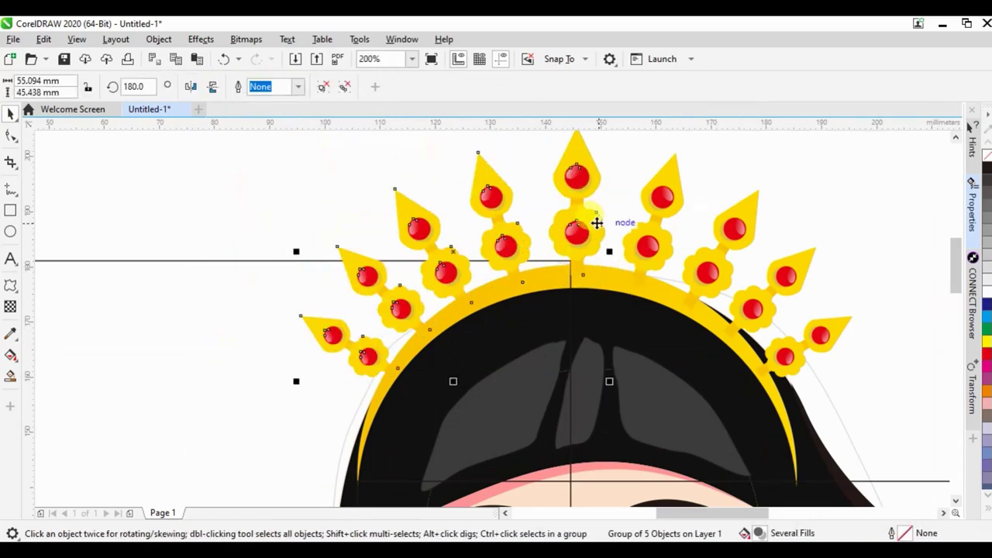
pyautogui.scroll(-2, 595, 209)
pyautogui.press('Escape')
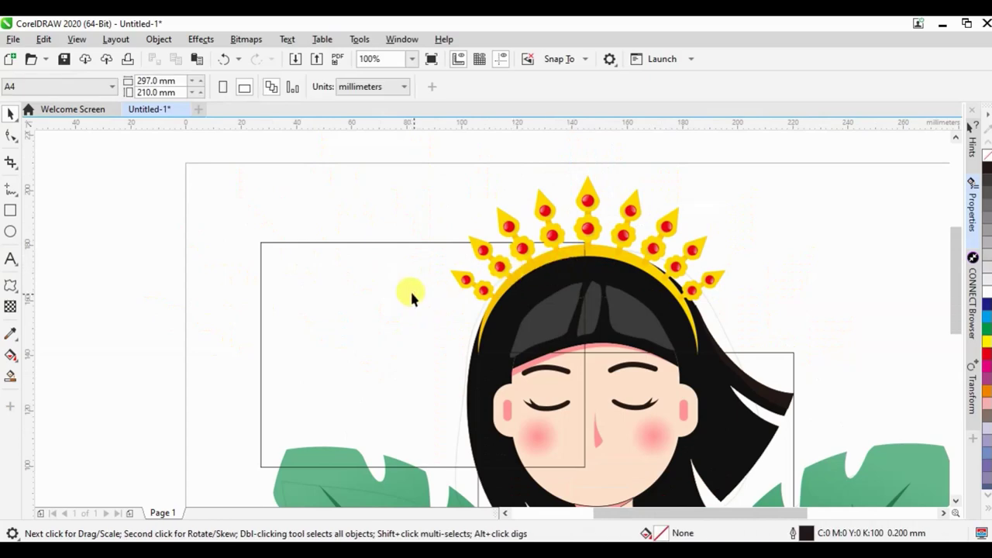
pyautogui.scroll(-2, 566, 260)
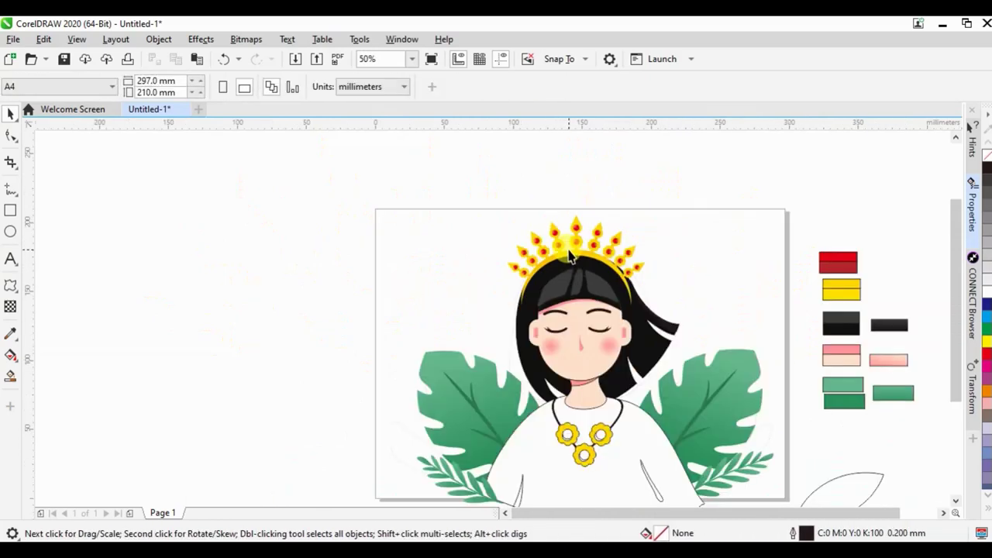
pyautogui.click(604, 478)
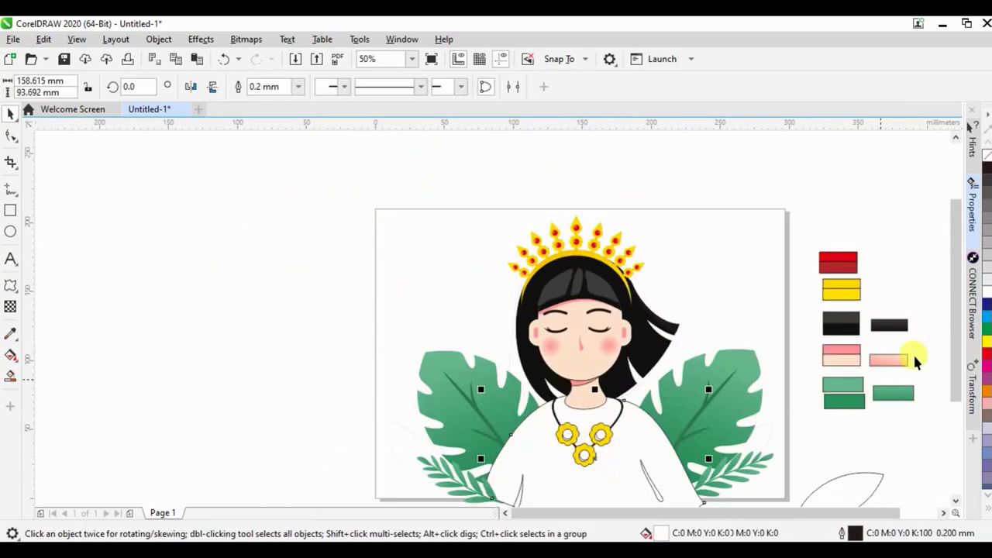
# Step: Fill the sweater red and draw a rectangle covering its bottom below the page
pyautogui.click(987, 355)
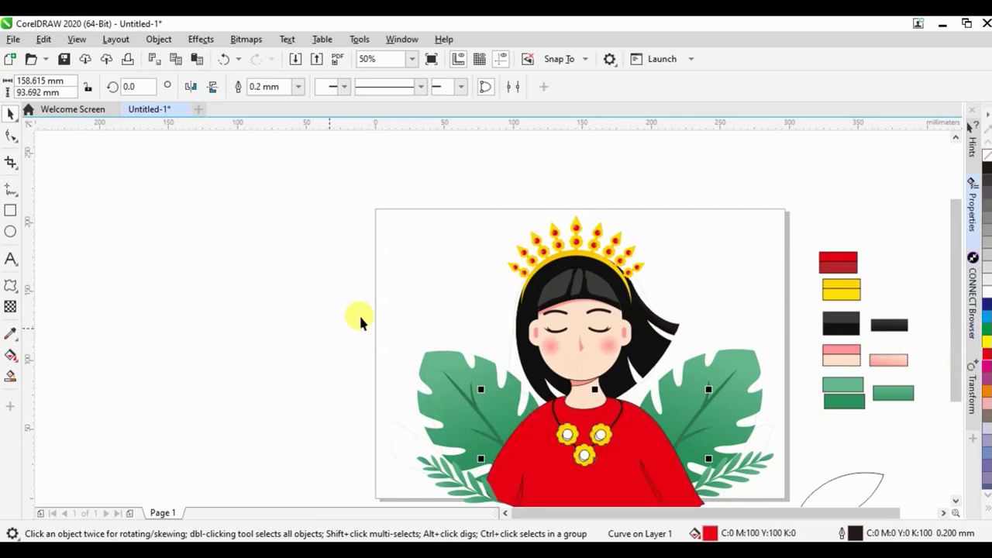
pyautogui.scroll(-2, 525, 391)
pyautogui.scroll(2, 591, 443)
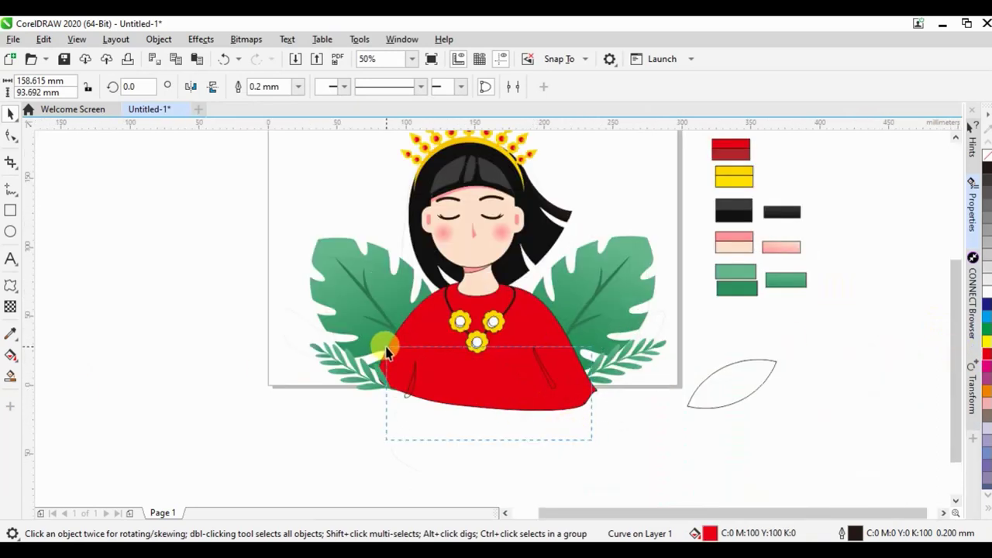
pyautogui.click(388, 353)
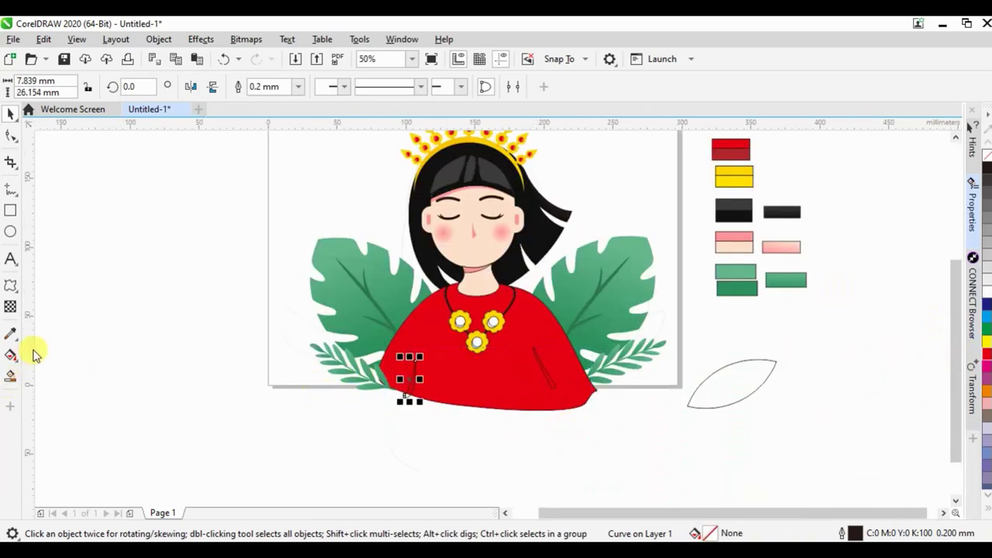
pyautogui.click(11, 211)
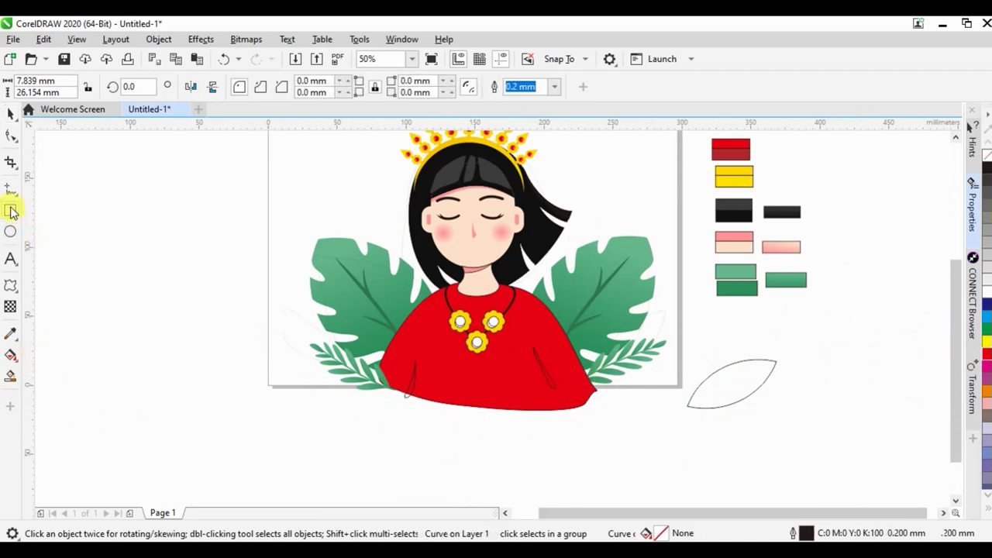
pyautogui.moveTo(646, 382); pyautogui.dragTo(242, 445)
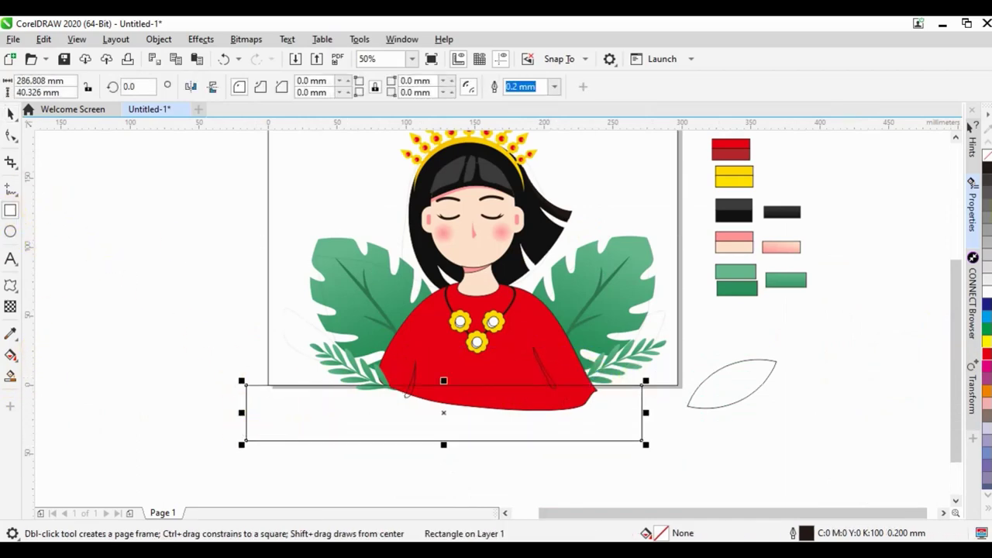
# Step: Pull the sweater's bottom-left node past the page edge and trim the rectangle off its hem
pyautogui.click(9, 115)
pyautogui.click(496, 369)
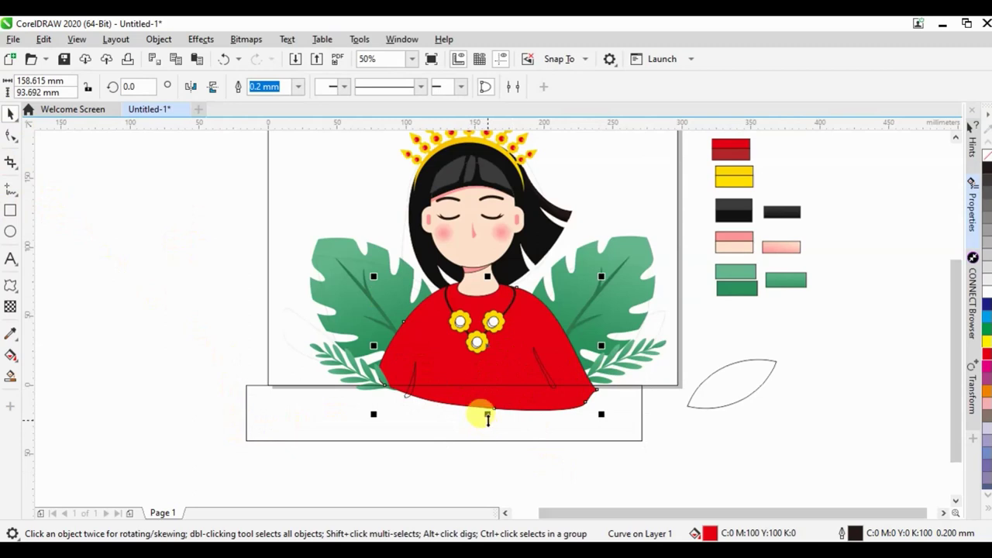
pyautogui.doubleClick(468, 365)
pyautogui.moveTo(379, 390); pyautogui.dragTo(380, 401)
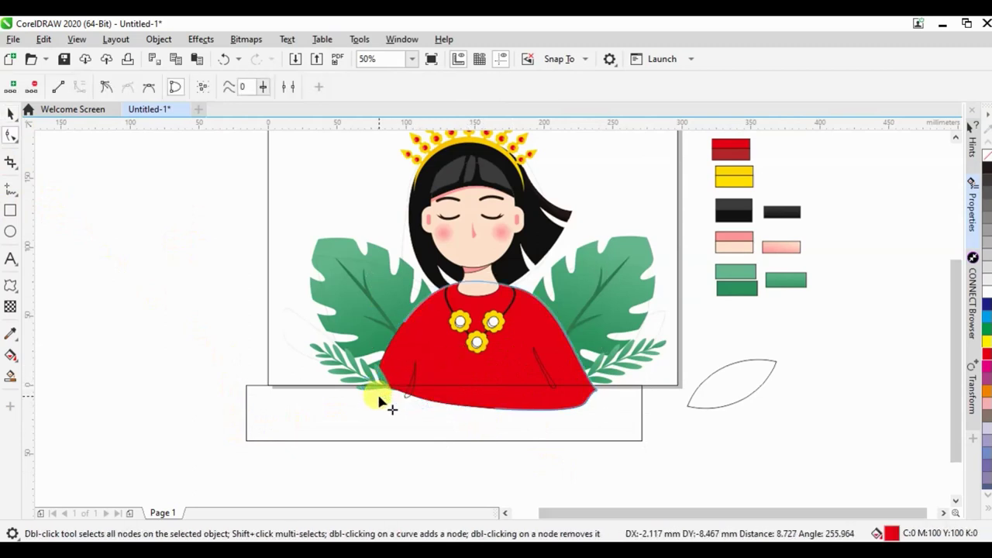
pyautogui.click(9, 115)
pyautogui.keyDown('shift'); pyautogui.click(642, 406); pyautogui.keyUp('shift')
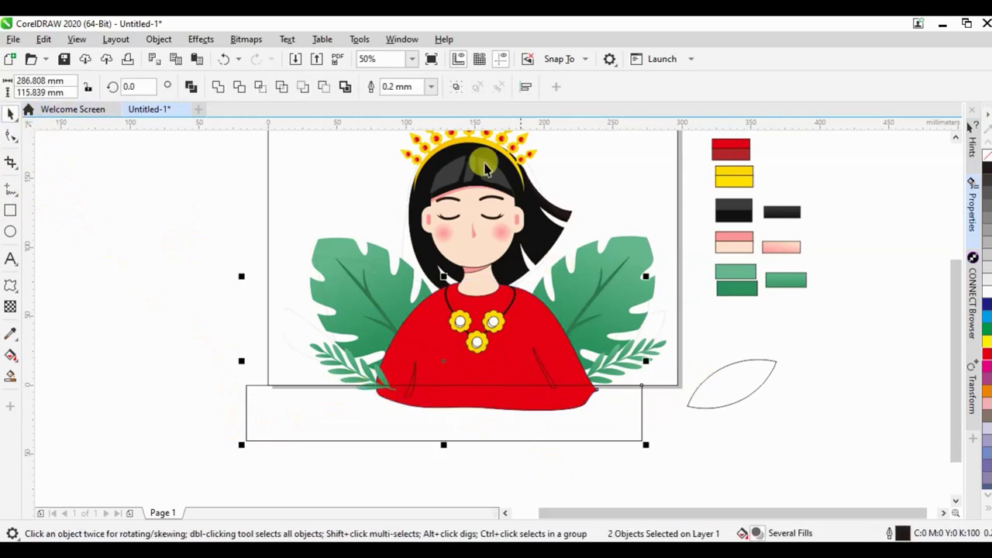
pyautogui.click(336, 88)
# Step: Reshape the right fold strand's lower end into a rounded tip
pyautogui.scroll(2, 576, 424)
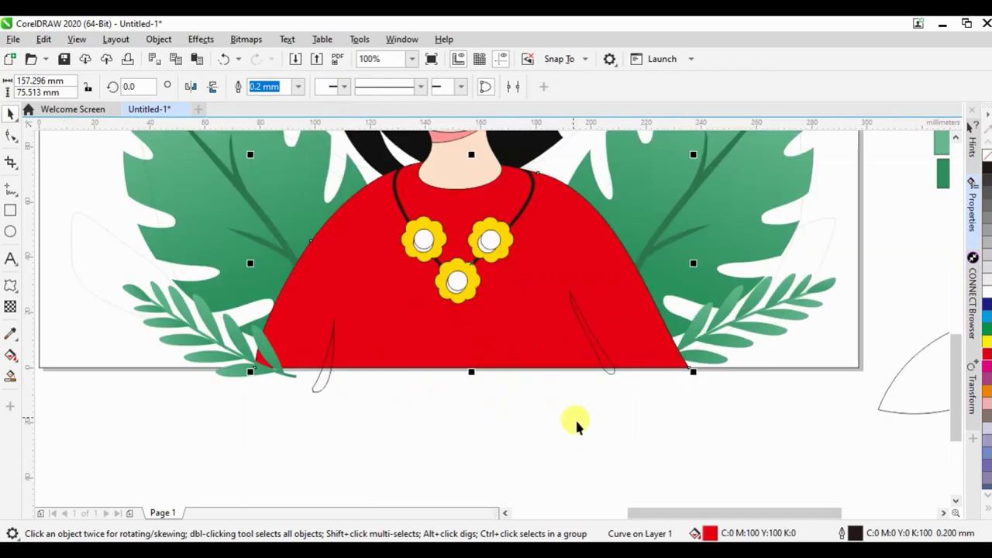
pyautogui.scroll(4, 603, 372)
pyautogui.doubleClick(596, 355)
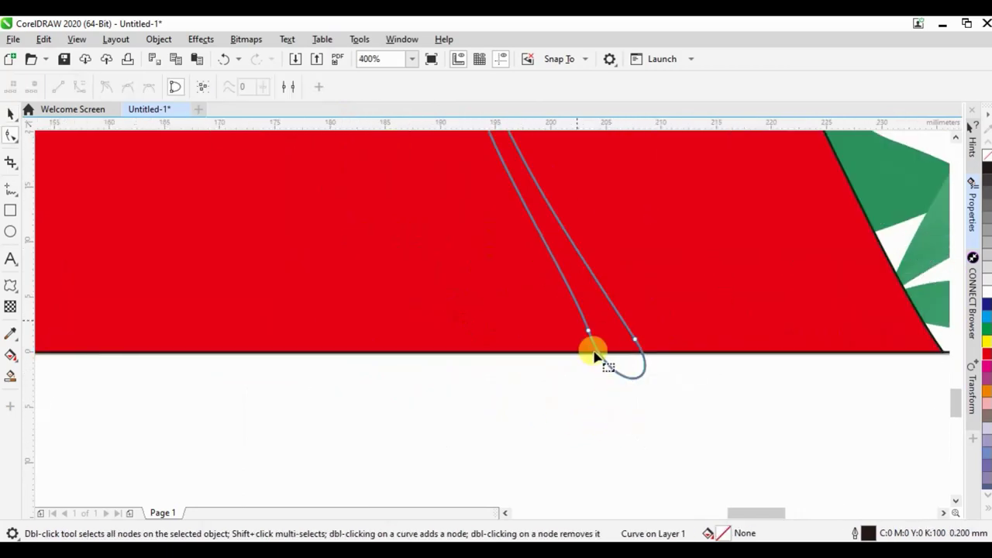
pyautogui.moveTo(594, 344); pyautogui.dragTo(551, 350)
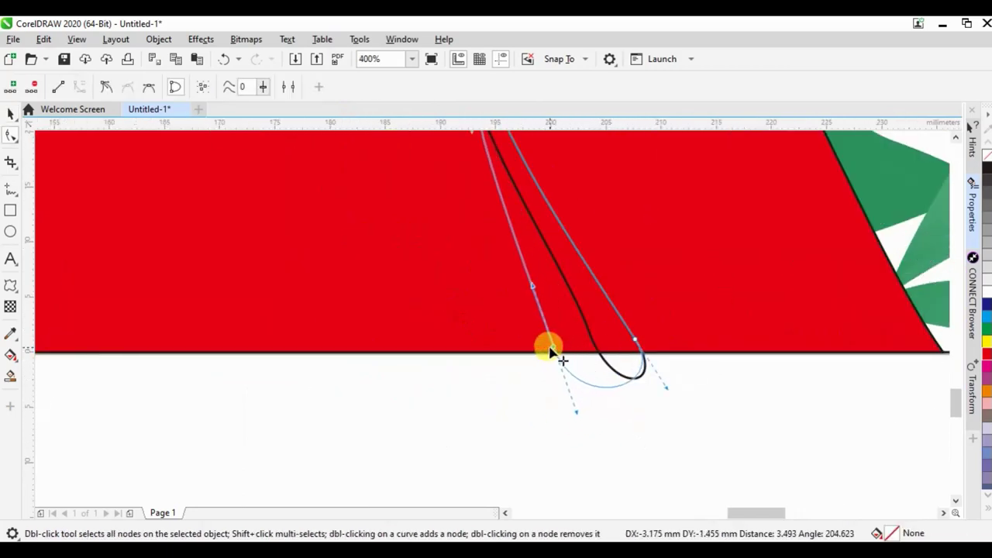
pyautogui.scroll(-4, 692, 396)
pyautogui.click(11, 335)
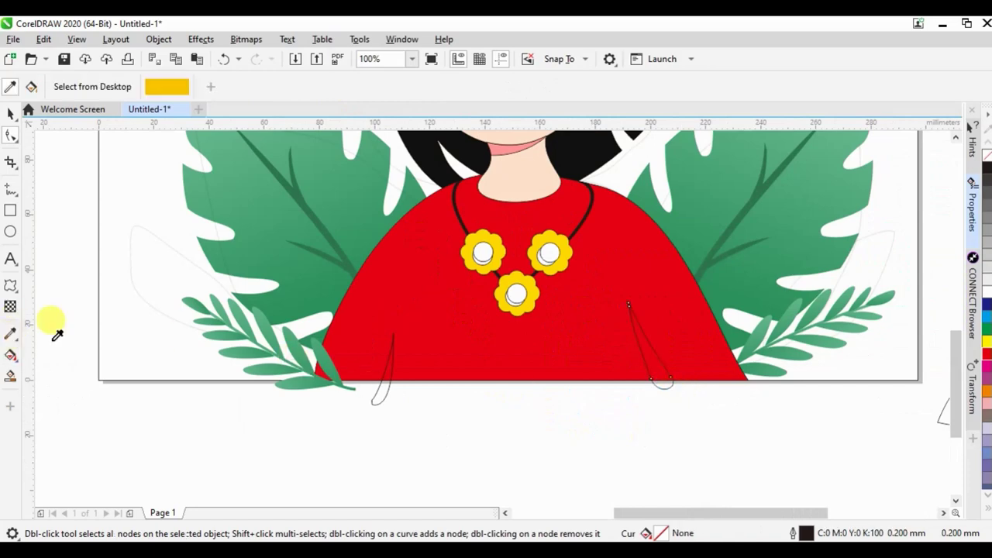
# Step: Fill both sweater fold strands with the dark red swatch colour
pyautogui.scroll(-4, 485, 393)
pyautogui.scroll(2, 673, 264)
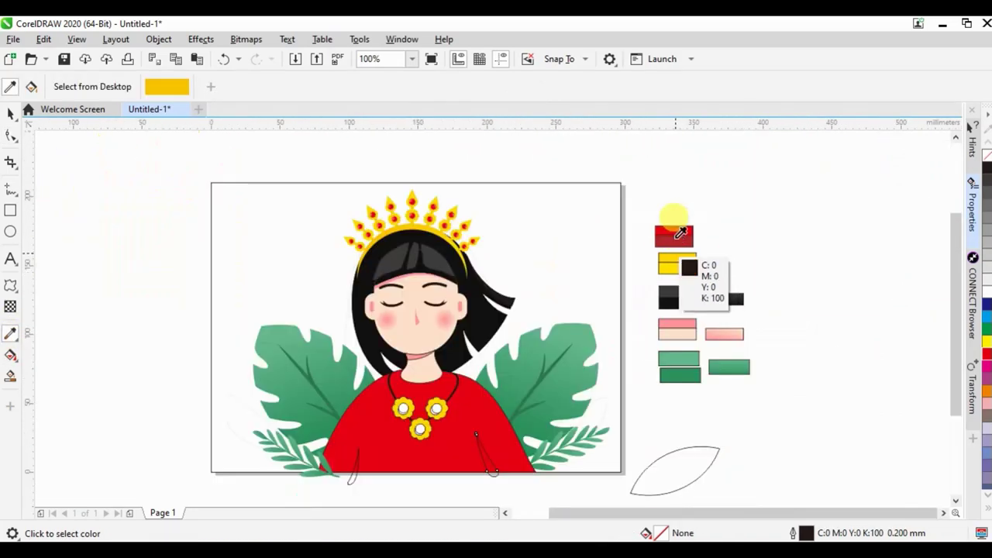
pyautogui.click(675, 226)
pyautogui.scroll(4, 496, 458)
pyautogui.click(524, 460)
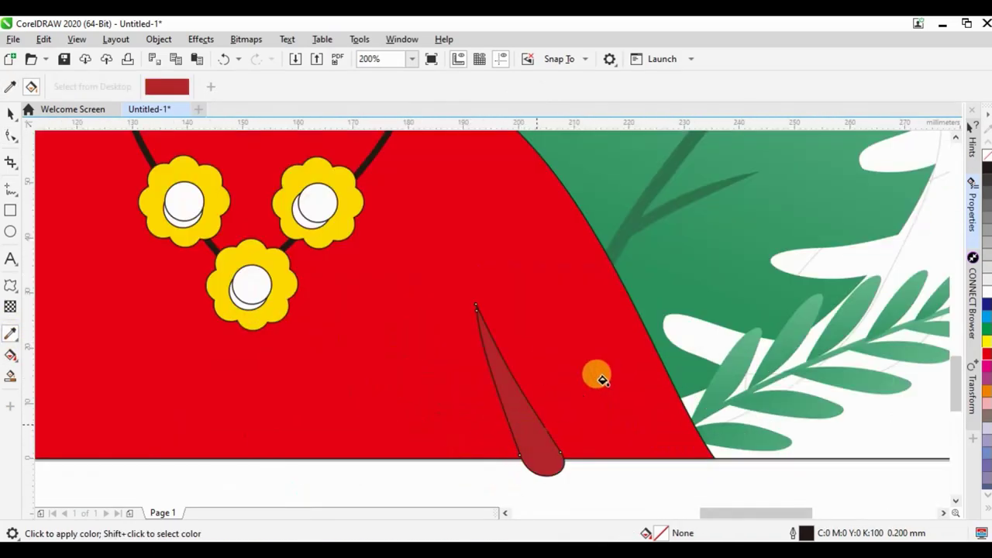
pyautogui.scroll(-2, 597, 377)
pyautogui.scroll(2, 330, 418)
pyautogui.click(311, 387)
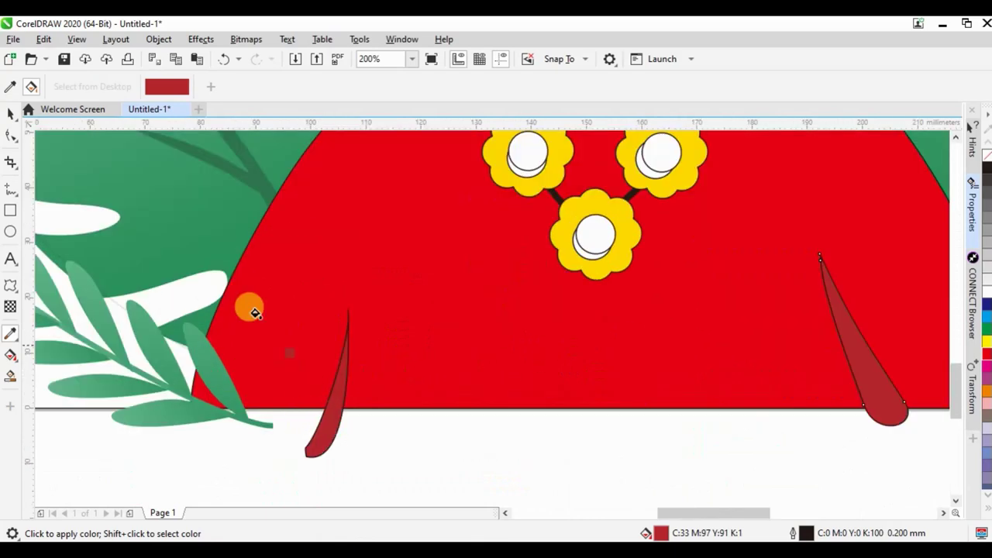
# Step: Clip the dark red fold strands to the sweater outline
pyautogui.click(13, 116)
pyautogui.keyDown('shift'); pyautogui.click(333, 380); pyautogui.keyUp('shift')
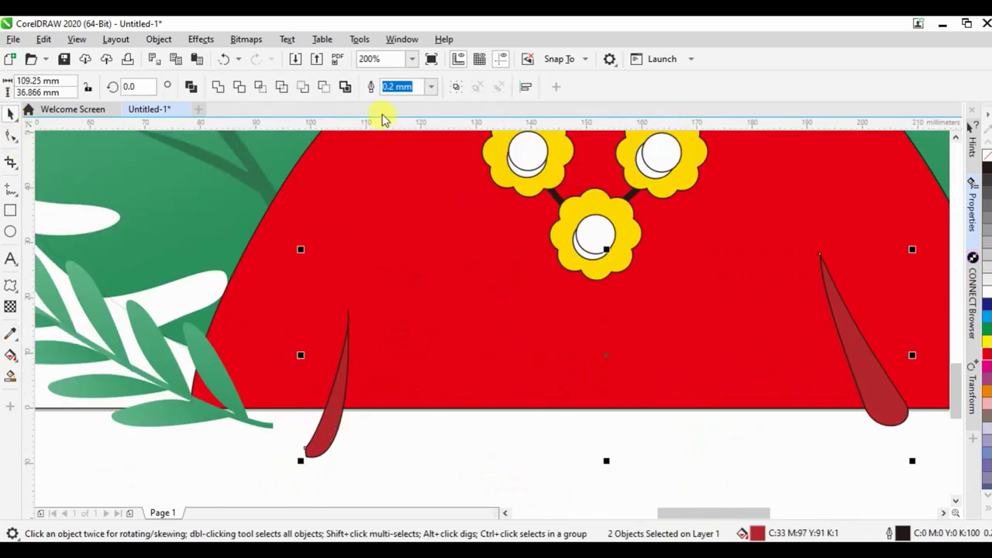
pyautogui.click(458, 332)
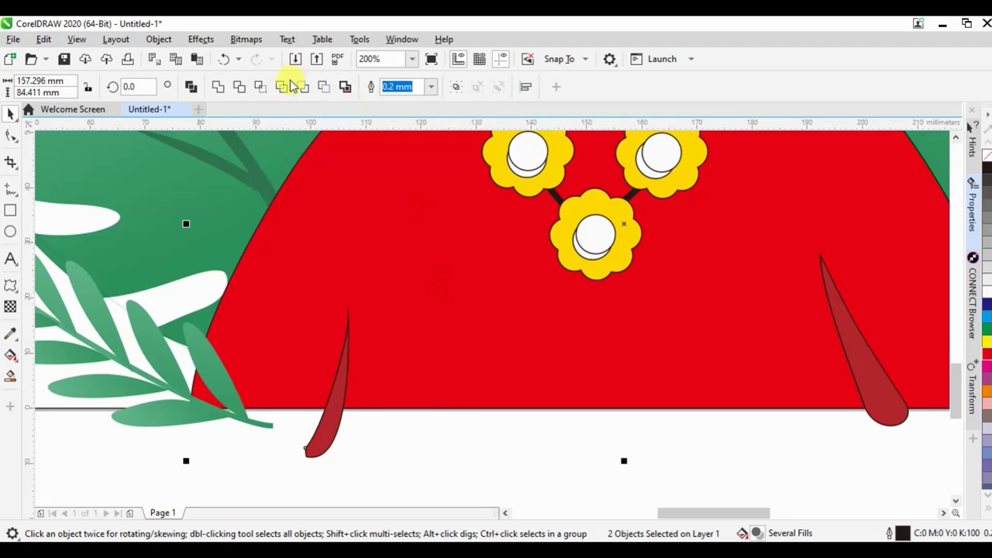
pyautogui.click(10, 333)
pyautogui.click(44, 226)
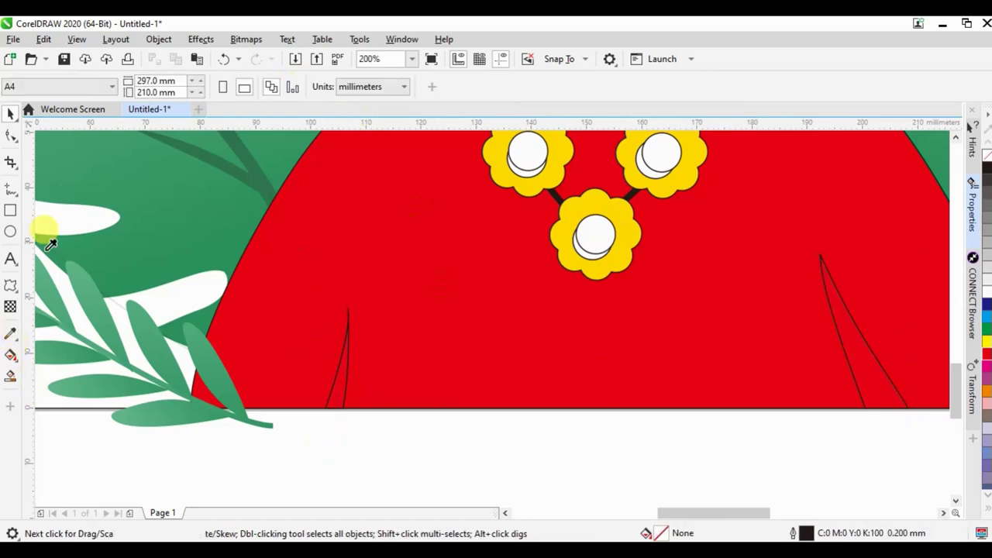
pyautogui.click(50, 186)
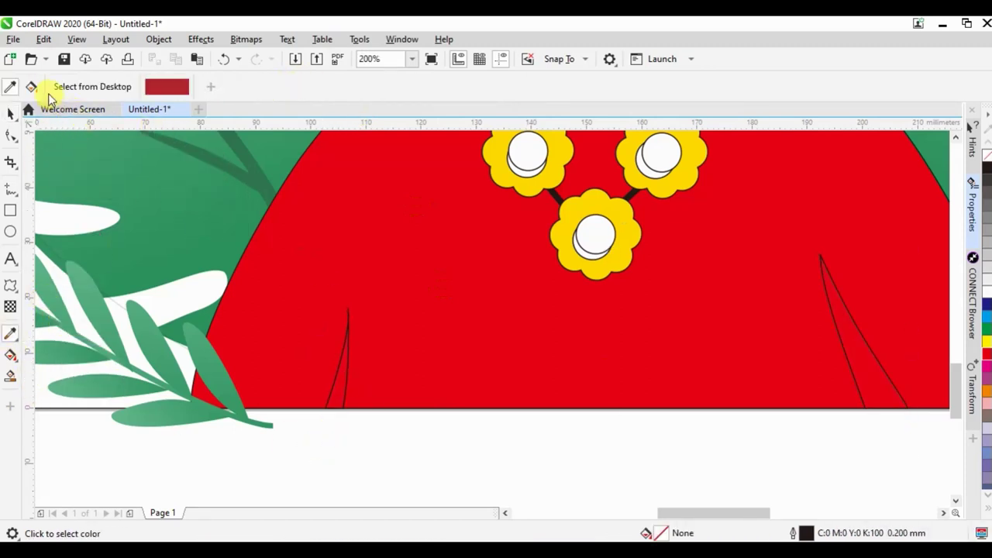
# Step: Place a crown ornament on the sweater beside the necklace
pyautogui.scroll(-1, 395, 380)
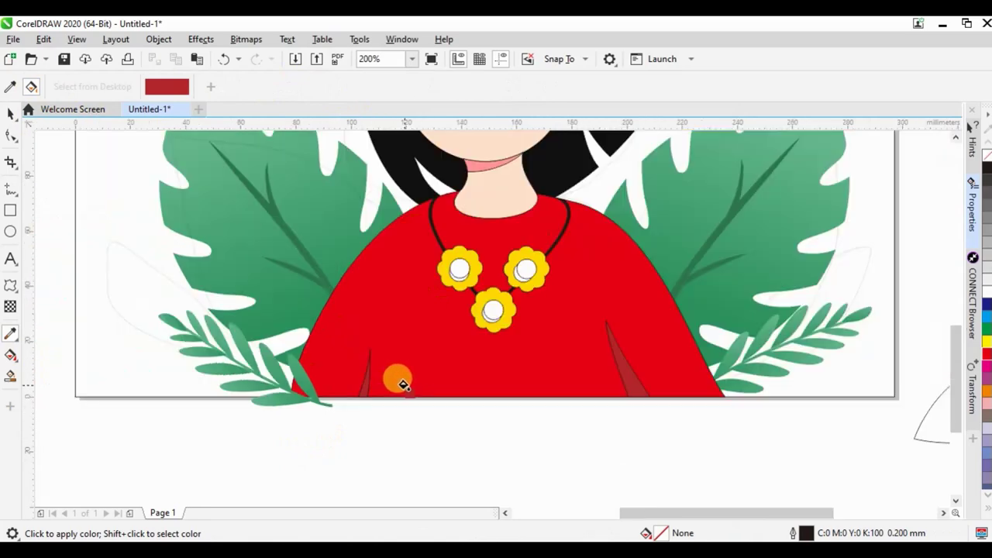
pyautogui.scroll(-1, 399, 380)
pyautogui.scroll(1, 411, 353)
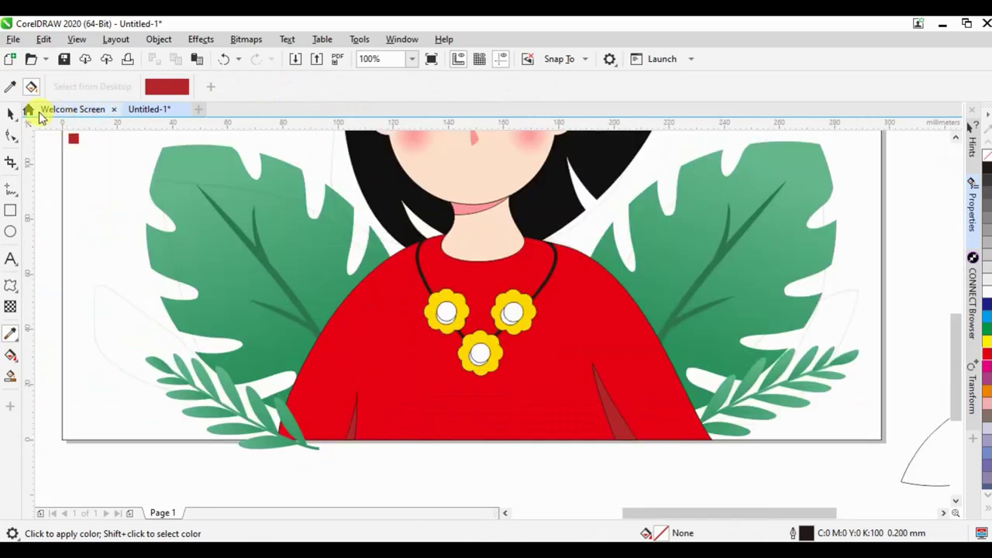
pyautogui.click(10, 114)
pyautogui.click(519, 306)
pyautogui.scroll(-1, 544, 397)
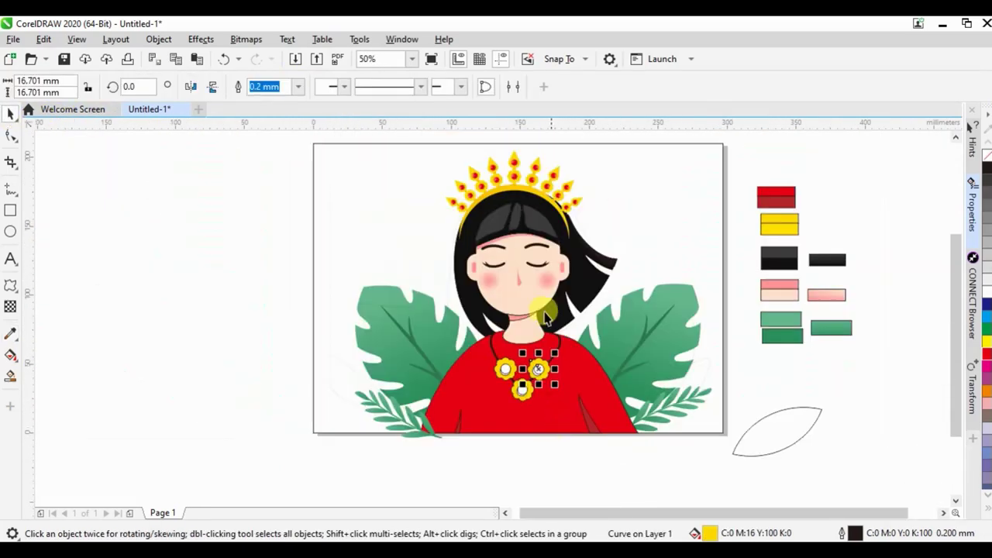
pyautogui.moveTo(545, 184); pyautogui.dragTo(567, 397)
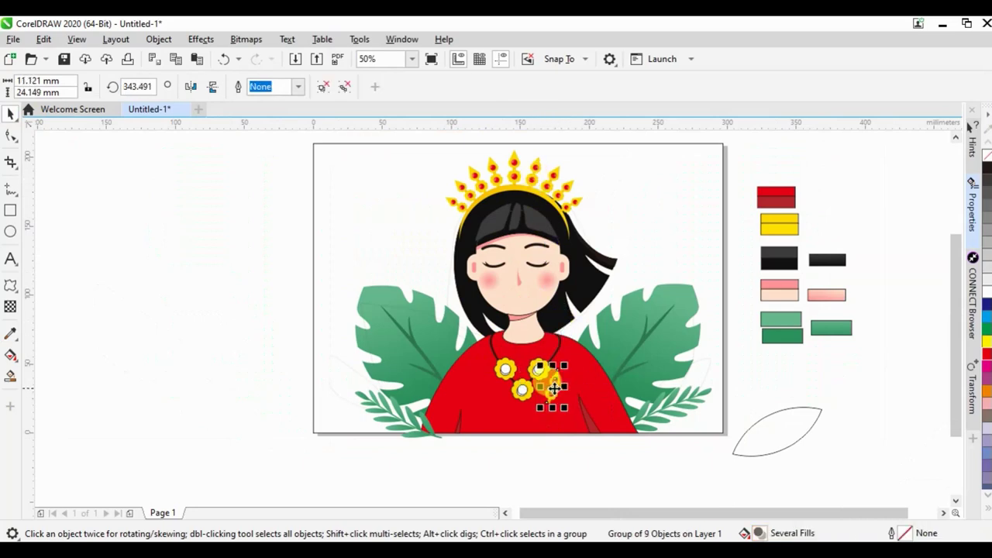
# Step: Sample the yellow of the necklace flowers with the Color Eyedropper
pyautogui.scroll(2, 554, 388)
pyautogui.scroll(1, 553, 385)
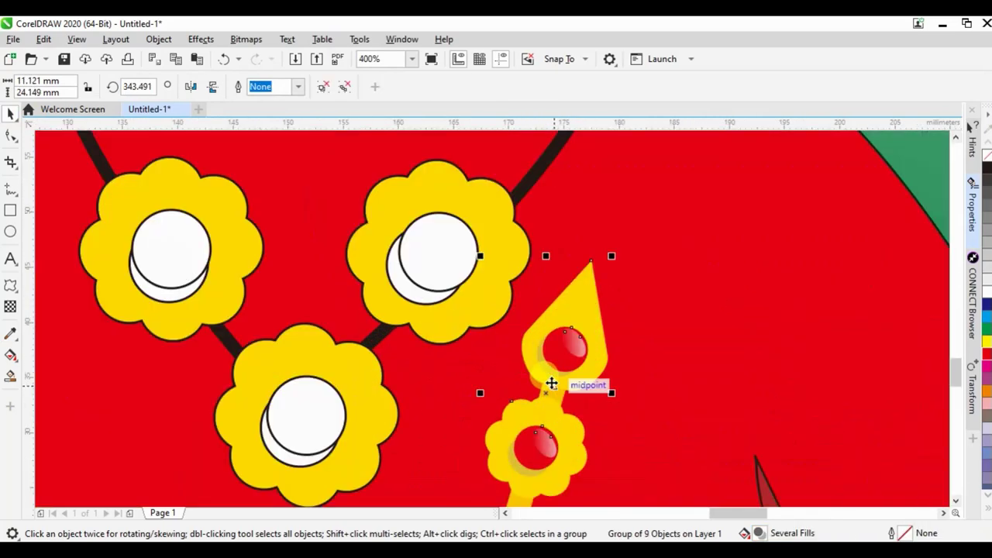
pyautogui.click(10, 333)
pyautogui.click(543, 355)
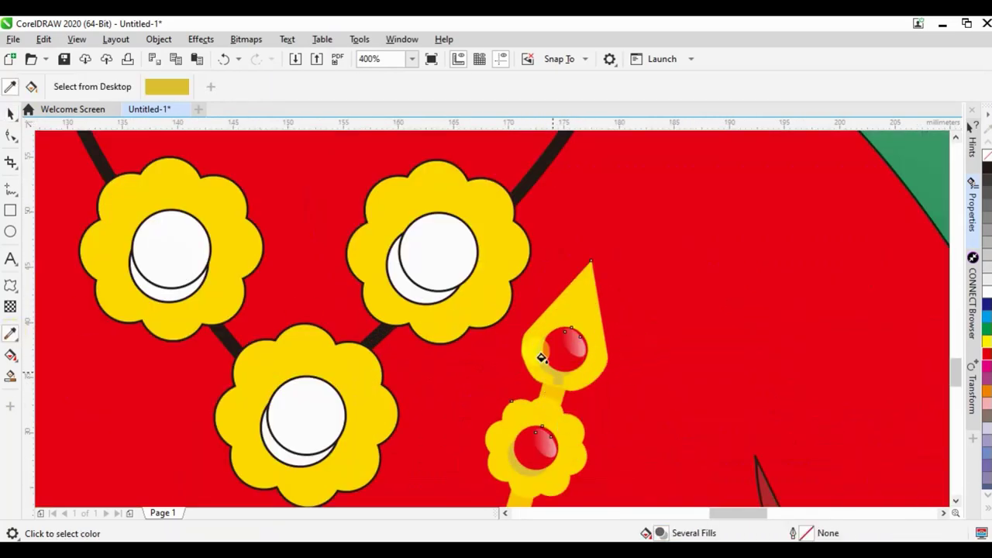
# Step: Colour a flower's back circle and crescent yellow, then enlarge the lens ellipse over the top-left flower
pyautogui.click(397, 282)
pyautogui.click(284, 452)
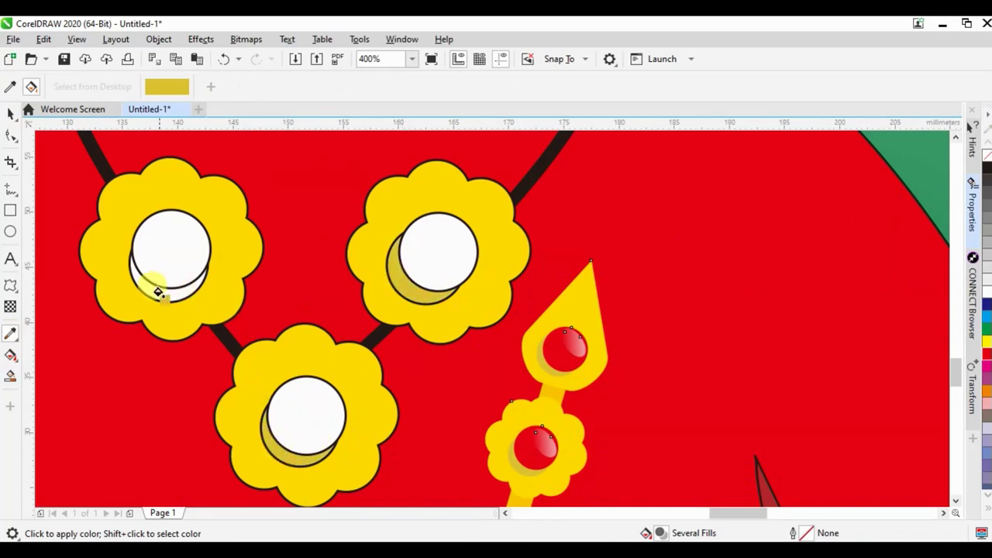
pyautogui.click(11, 114)
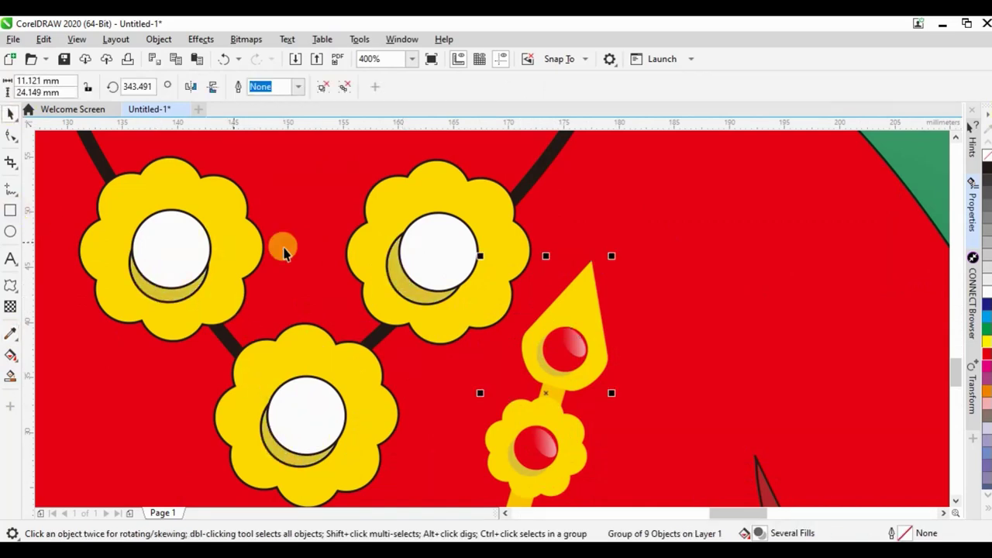
pyautogui.rightClick(594, 334)
pyautogui.press('Escape')
pyautogui.click(525, 312)
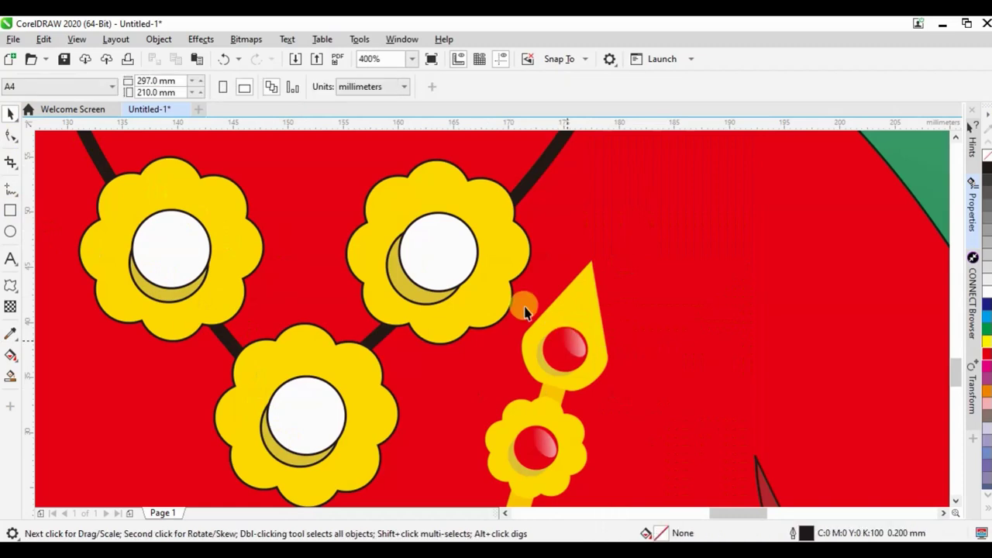
pyautogui.click(448, 236)
pyautogui.moveTo(462, 250)
pyautogui.mouseDown()
pyautogui.moveTo(474, 273)
pyautogui.moveTo(327, 415)
pyautogui.moveTo(180, 252)
pyautogui.mouseUp()
# Step: Paint the top-right, bottom and top-left flower centres with the pendant ball's red
pyautogui.scroll(2, 320, 402)
pyautogui.scroll(-2, 317, 401)
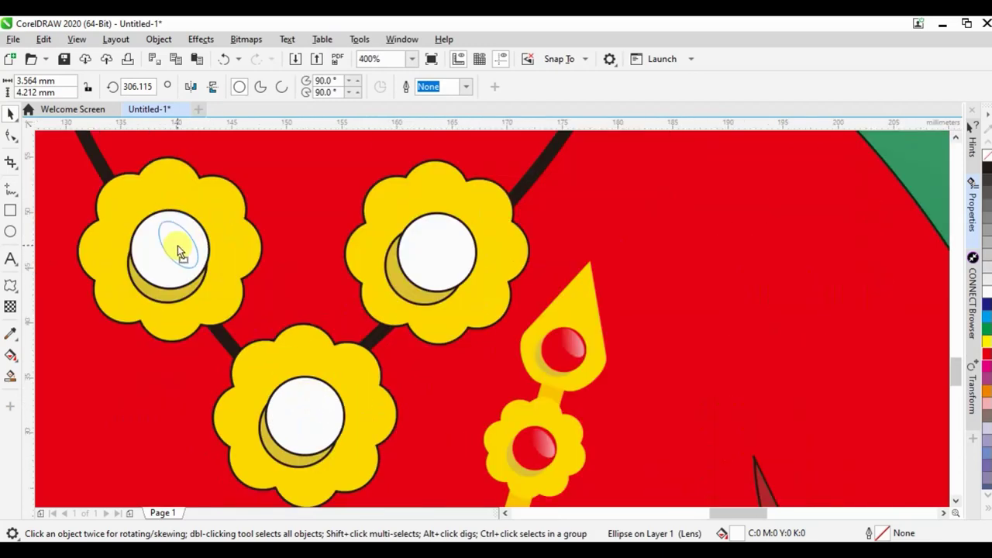
pyautogui.click(7, 335)
pyautogui.click(574, 355)
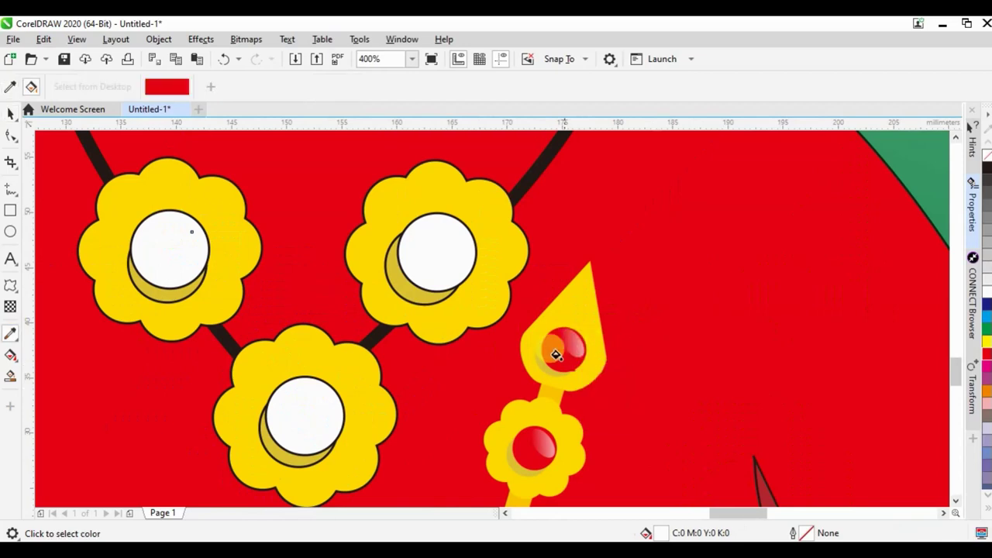
pyautogui.click(413, 268)
pyautogui.click(280, 404)
pyautogui.click(145, 272)
pyautogui.scroll(-3, 233, 274)
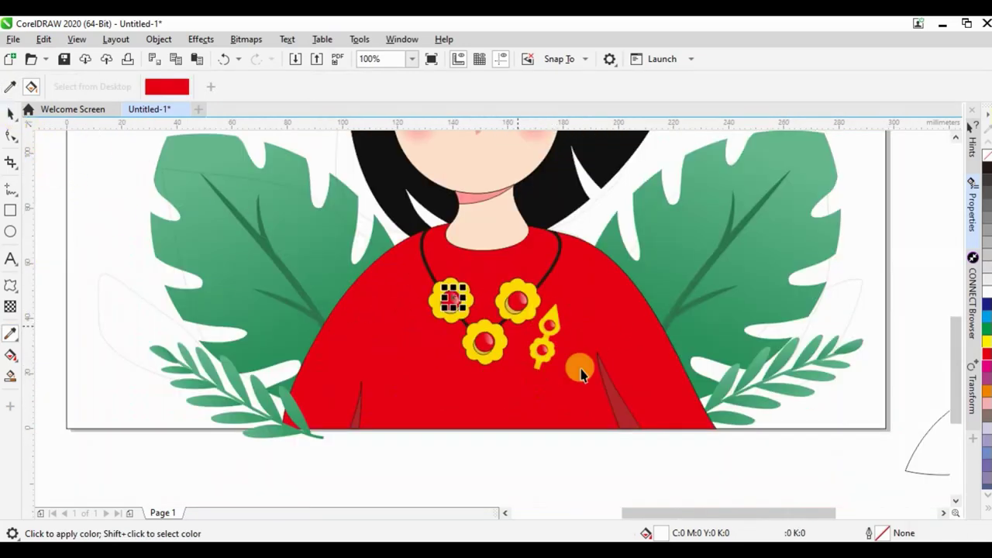
# Step: Delete the teardrop pendant and group the three necklace flowers with their cord
pyautogui.press('space')
pyautogui.moveTo(594, 432); pyautogui.dragTo(519, 307)
pyautogui.press('Delete')
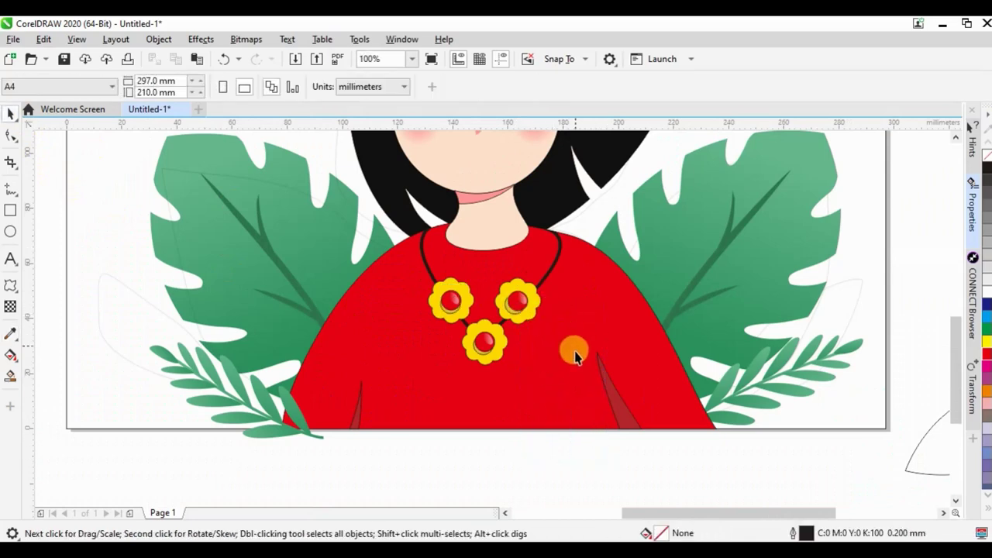
pyautogui.moveTo(578, 450); pyautogui.dragTo(405, 275)
pyautogui.hotkey('ctrl', 'g')
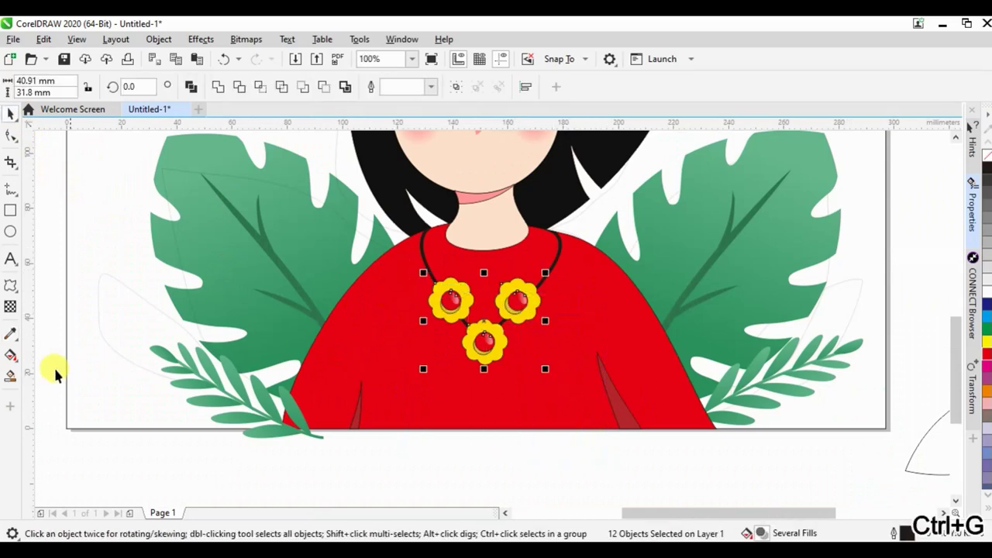
# Step: Eyedrop the yellow swatch and apply it to the necklace cord in place of black
pyautogui.click(10, 333)
pyautogui.scroll(2, 542, 248)
pyautogui.scroll(2, 323, 312)
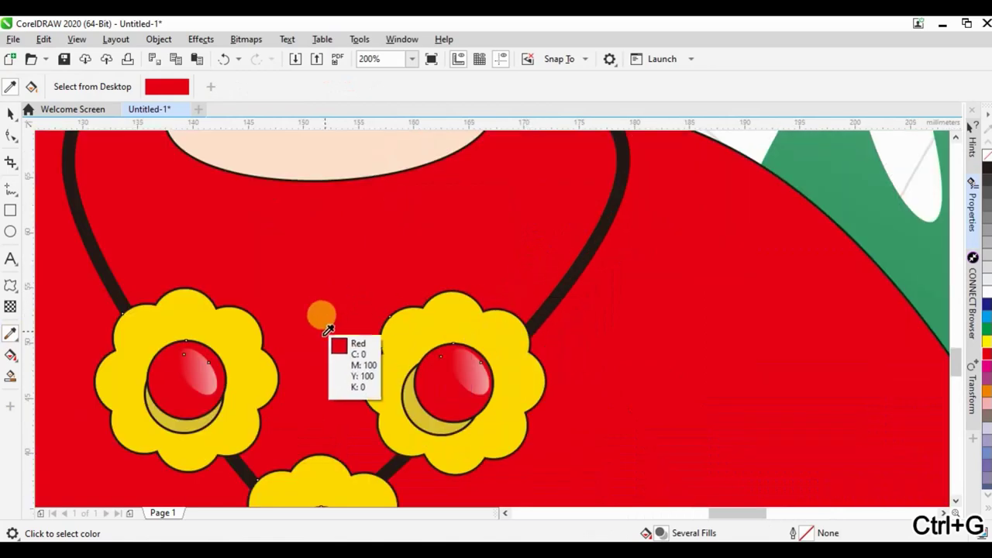
pyautogui.scroll(-2, 409, 341)
pyautogui.scroll(-3, 491, 336)
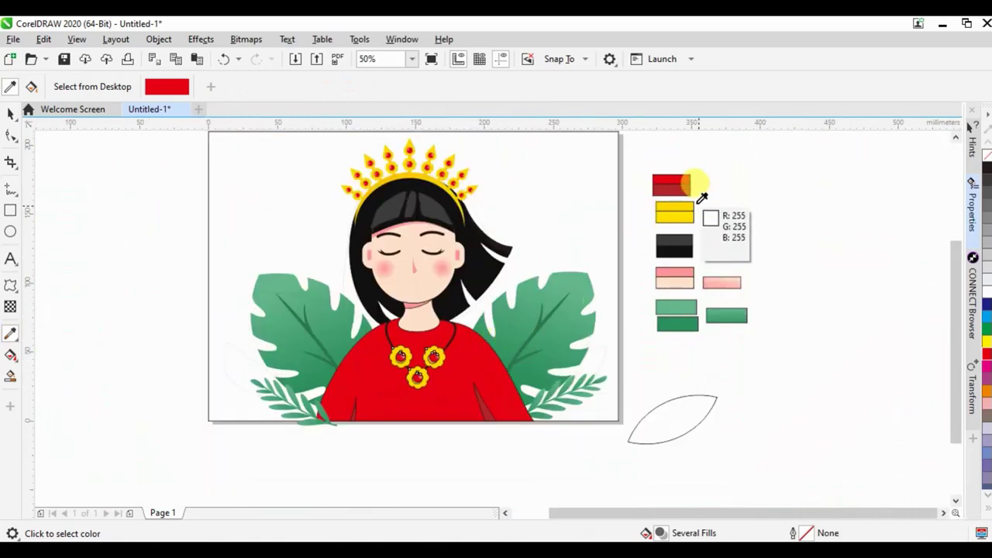
pyautogui.click(668, 208)
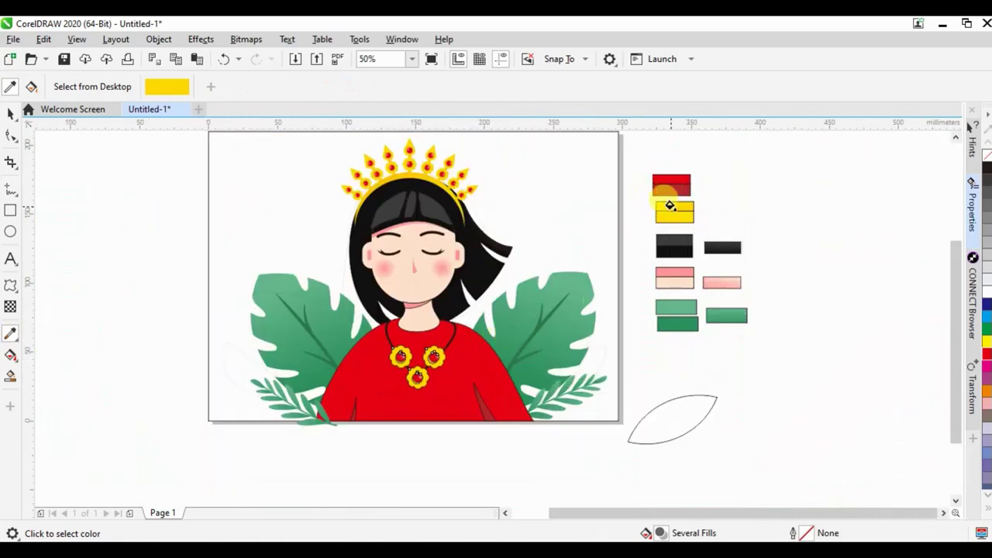
pyautogui.scroll(2, 452, 341)
pyautogui.click(514, 312)
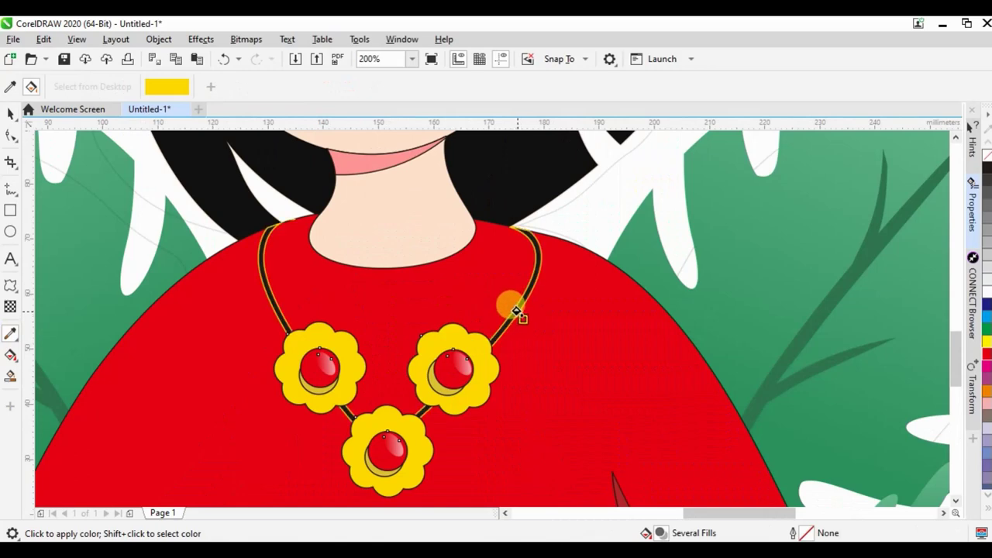
pyautogui.scroll(2, 514, 306)
pyautogui.hotkey('ctrl', 'z')
pyautogui.click(514, 299)
pyautogui.scroll(-2, 519, 302)
pyautogui.scroll(-1, 526, 307)
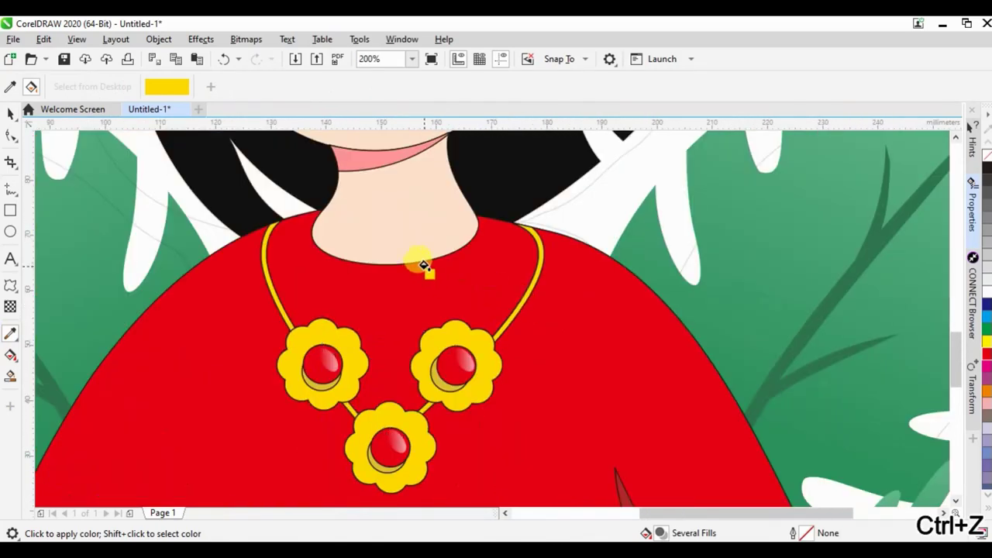
pyautogui.scroll(-1, 460, 267)
pyautogui.click(10, 114)
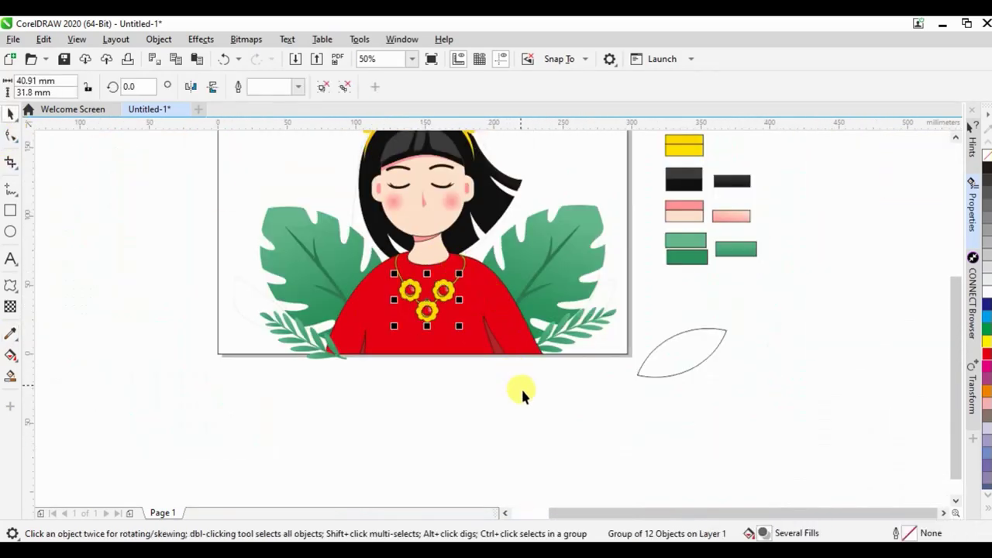
# Step: Select the right leaf spray group and move it up and to the right
pyautogui.moveTo(517, 379); pyautogui.dragTo(324, 247)
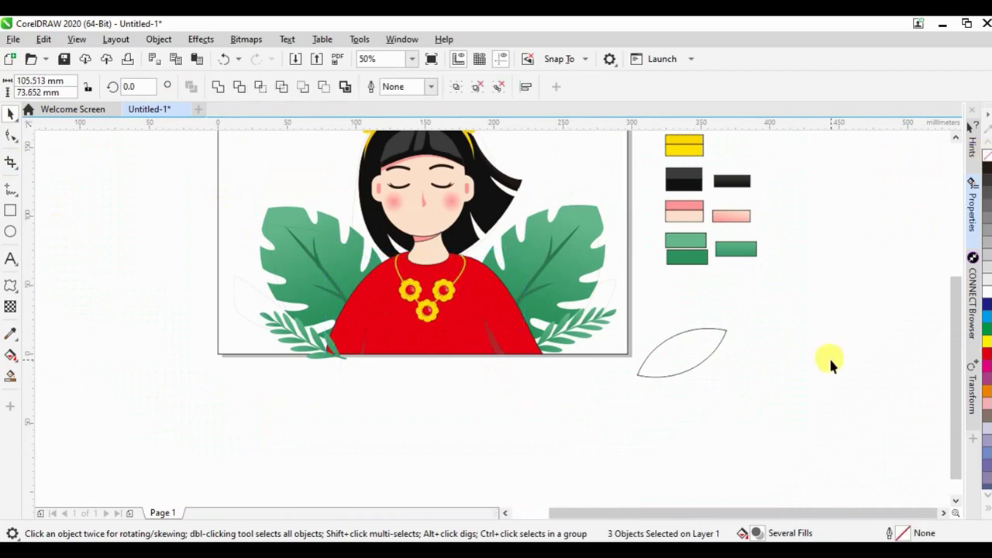
pyautogui.click(561, 408)
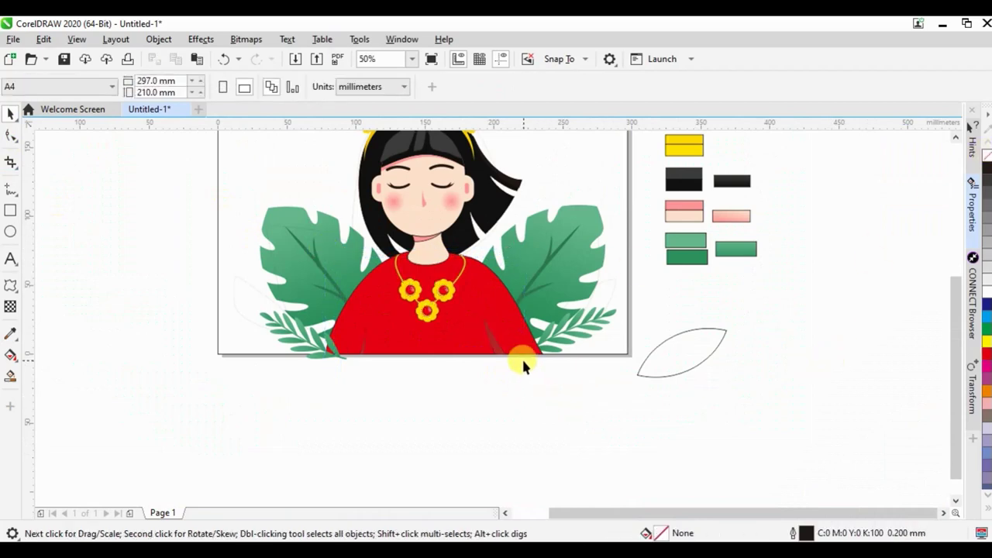
pyautogui.scroll(-2, 521, 357)
pyautogui.scroll(2, 495, 278)
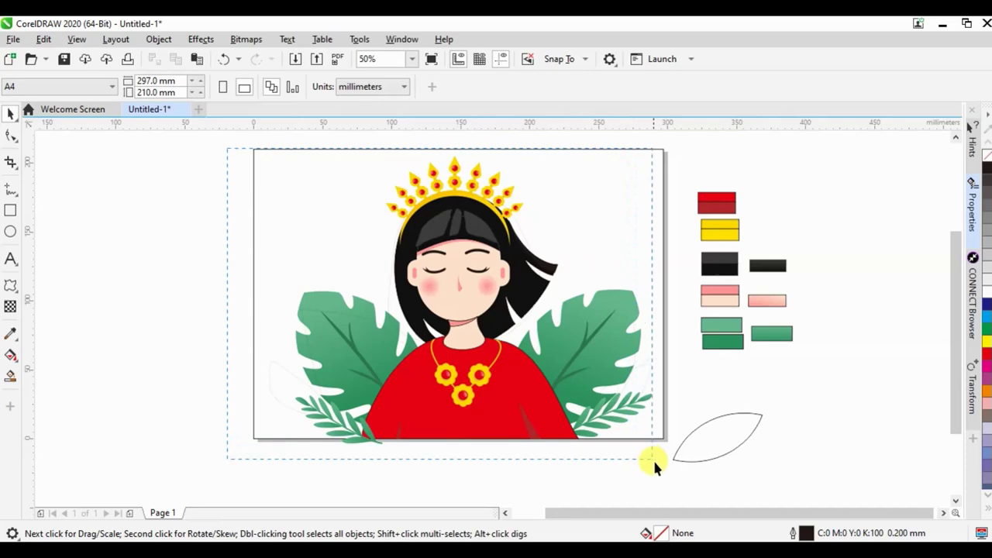
pyautogui.moveTo(652, 458); pyautogui.dragTo(661, 462)
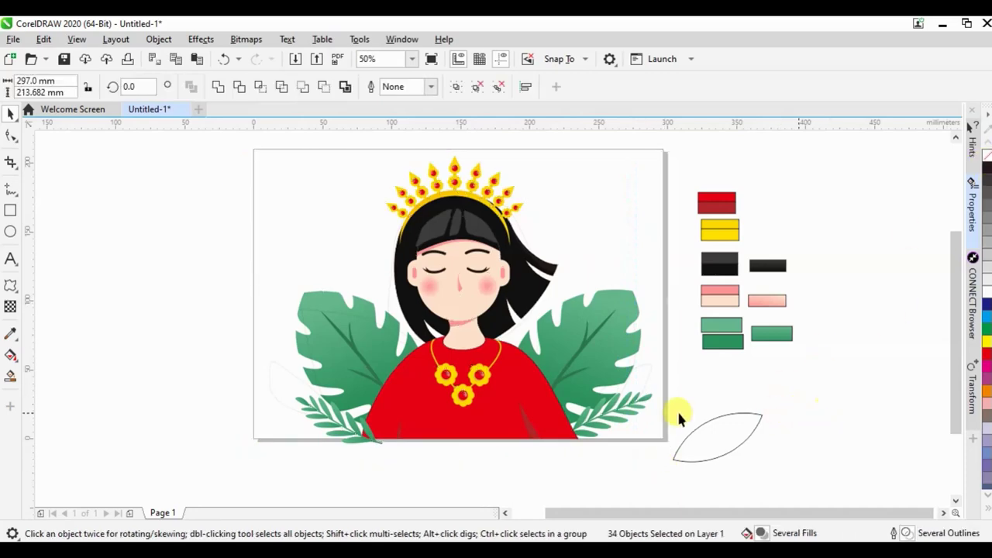
pyautogui.click(601, 431)
pyautogui.scroll(3, 601, 431)
pyautogui.scroll(2, 601, 431)
pyautogui.click(574, 436)
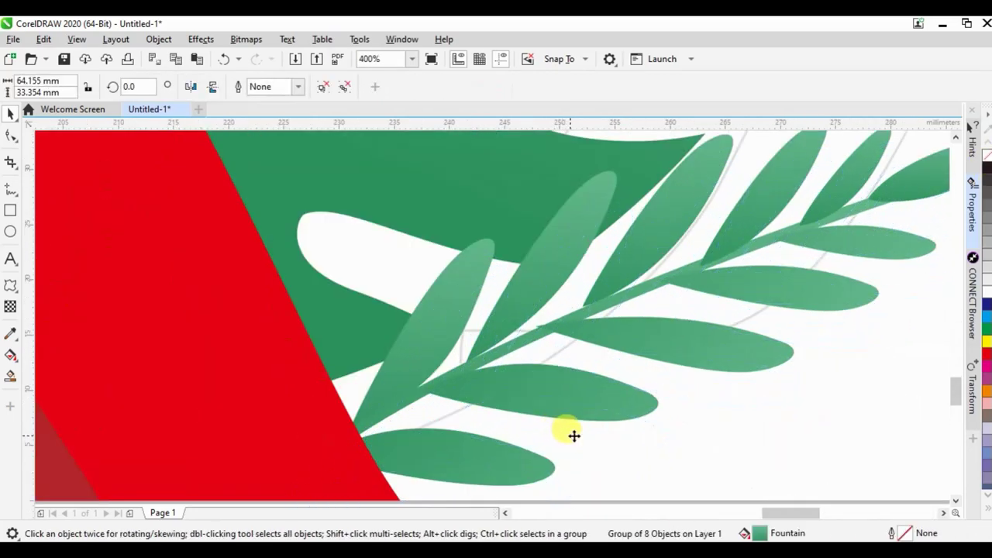
pyautogui.scroll(-1, 574, 435)
pyautogui.scroll(-1, 547, 377)
pyautogui.scroll(-2, 492, 365)
pyautogui.moveTo(528, 352); pyautogui.dragTo(627, 315)
pyautogui.scroll(-2, 627, 314)
# Step: Move the left leaf spray out to the left, then shift it slightly back right
pyautogui.click(321, 314)
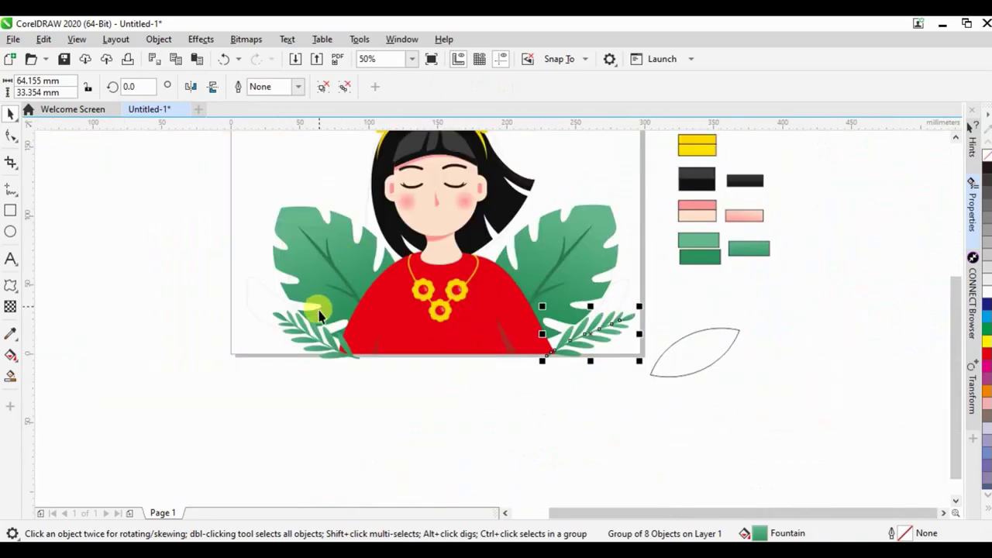
pyautogui.scroll(2, 320, 332)
pyautogui.moveTo(321, 333); pyautogui.dragTo(247, 330)
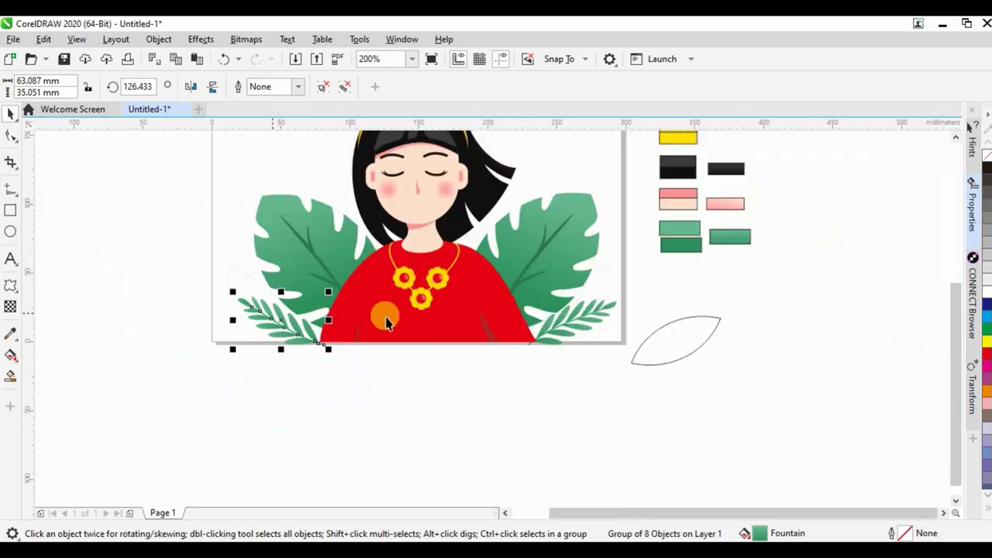
pyautogui.scroll(-2, 502, 396)
pyautogui.click(502, 396)
pyautogui.scroll(-2, 502, 380)
pyautogui.scroll(4, 310, 403)
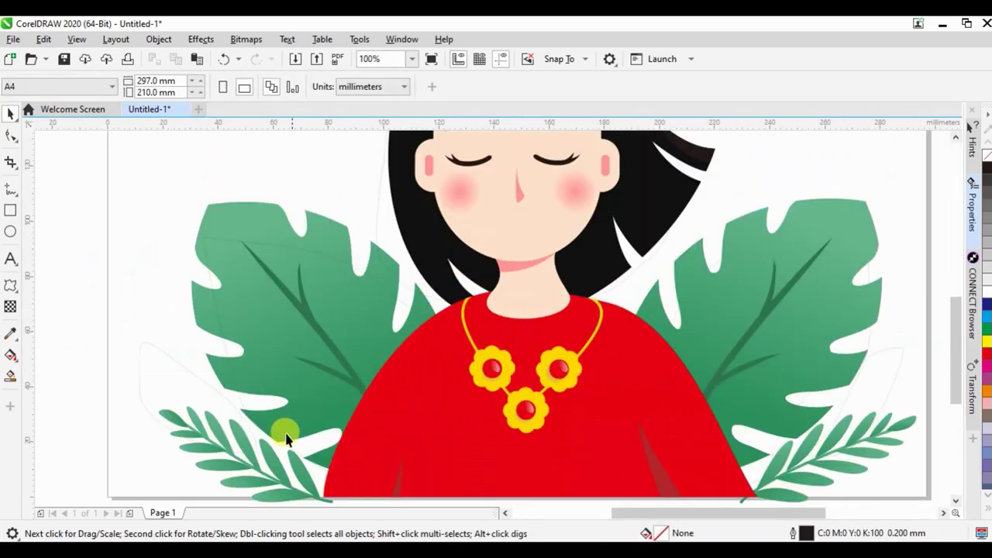
pyautogui.moveTo(296, 462); pyautogui.dragTo(319, 456)
# Step: Nudge the right spray up-left and rotate the left spray to about 112°
pyautogui.click(820, 442)
pyautogui.click(803, 435)
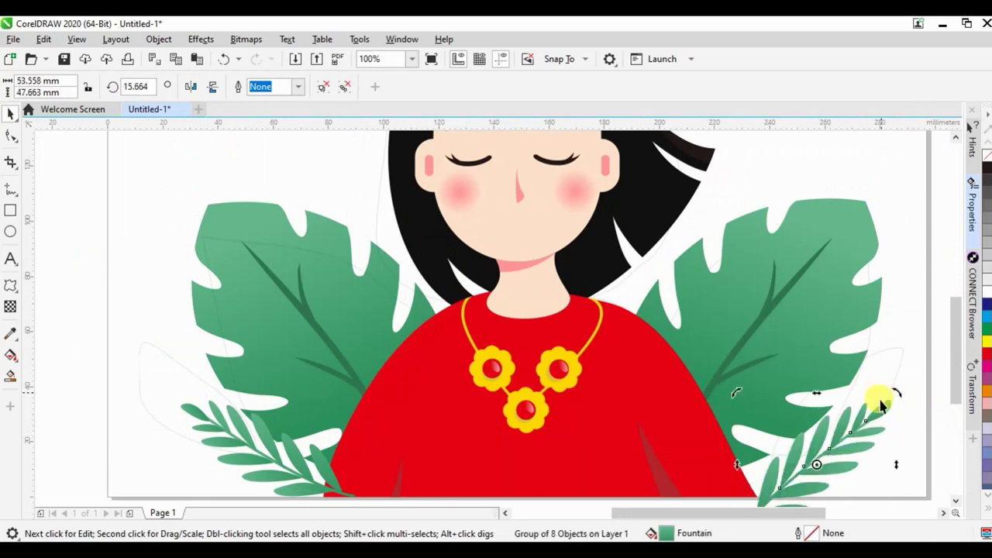
pyautogui.moveTo(779, 443); pyautogui.dragTo(765, 429)
pyautogui.click(248, 450)
pyautogui.click(261, 432)
pyautogui.moveTo(354, 393); pyautogui.dragTo(365, 414)
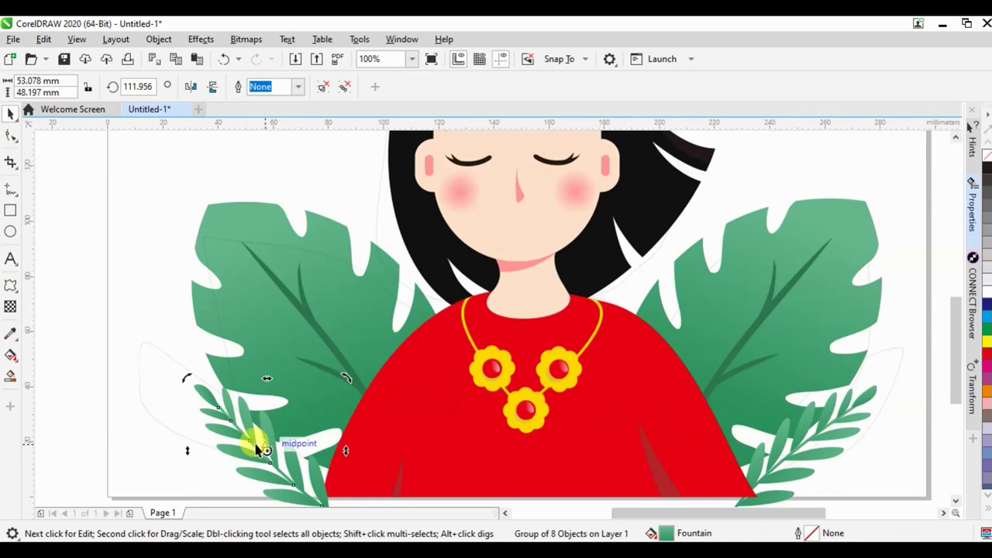
pyautogui.moveTo(243, 425); pyautogui.dragTo(243, 417)
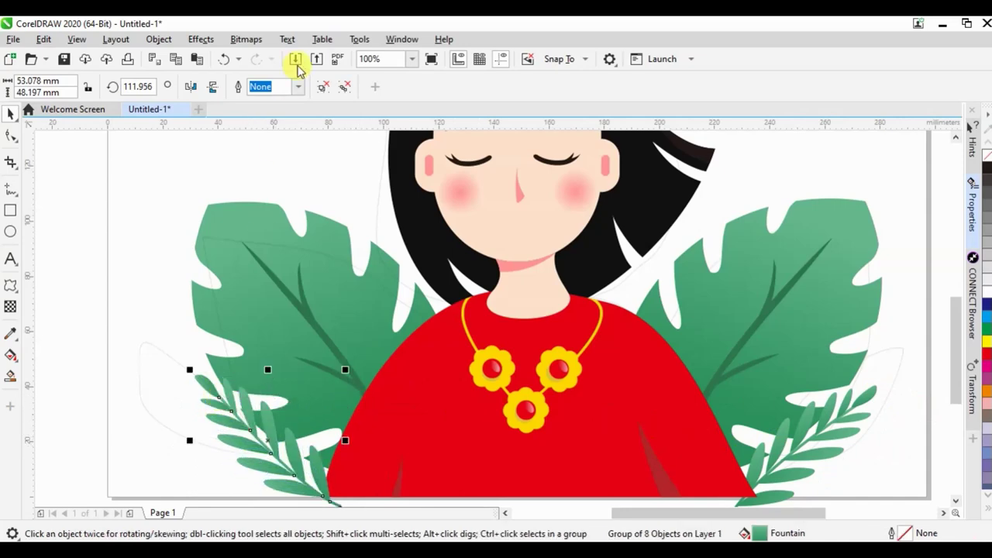
# Step: Rotate the left leaf spray further to about 168°, settling it at the big leaf's base
pyautogui.click(319, 391)
pyautogui.moveTo(345, 369)
pyautogui.mouseDown()
pyautogui.moveTo(345, 508)
pyautogui.moveTo(328, 501)
pyautogui.mouseUp()
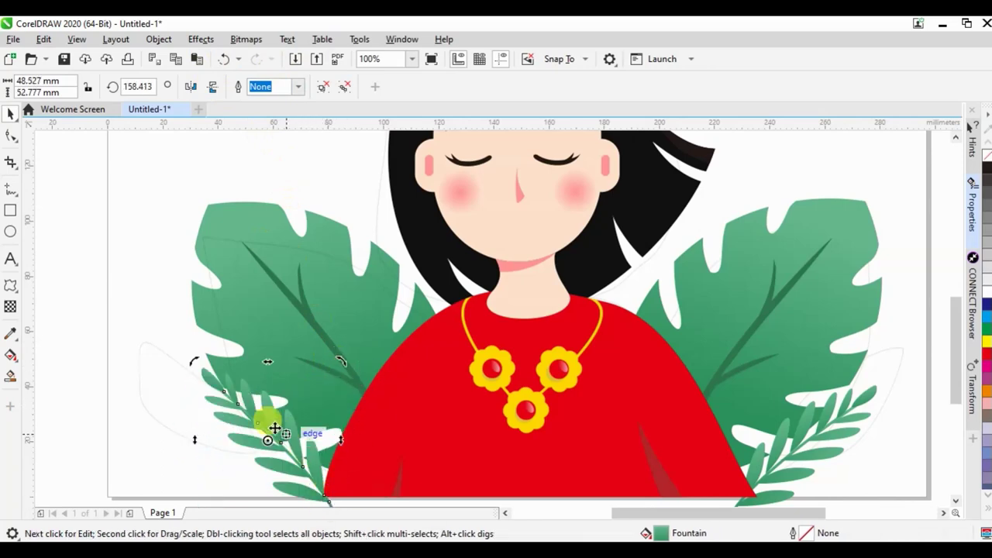
pyautogui.moveTo(194, 359)
pyautogui.mouseDown()
pyautogui.moveTo(186, 372)
pyautogui.moveTo(209, 409)
pyautogui.moveTo(203, 344)
pyautogui.mouseUp()
pyautogui.click(228, 398)
pyautogui.click(60, 289)
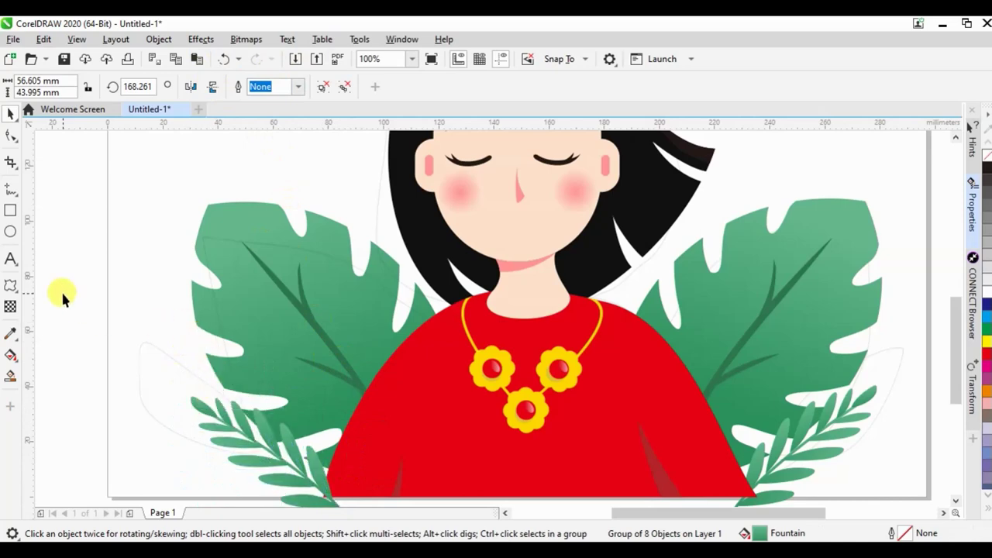
pyautogui.hotkey('shift', 'F4')
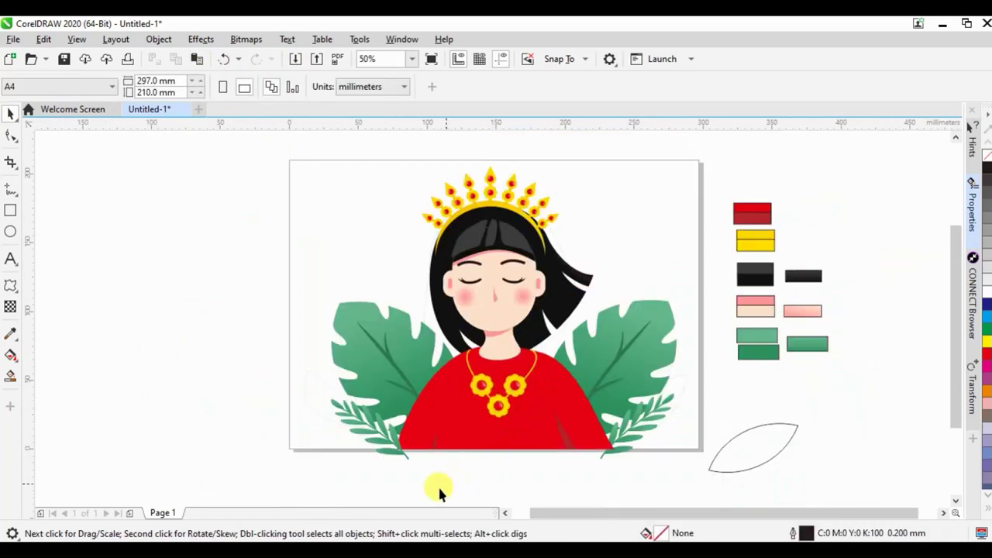
# Step: Park a small leaf outline beside the red swatch and draw a closed freehand blob around the figure
pyautogui.moveTo(759, 443); pyautogui.dragTo(644, 230)
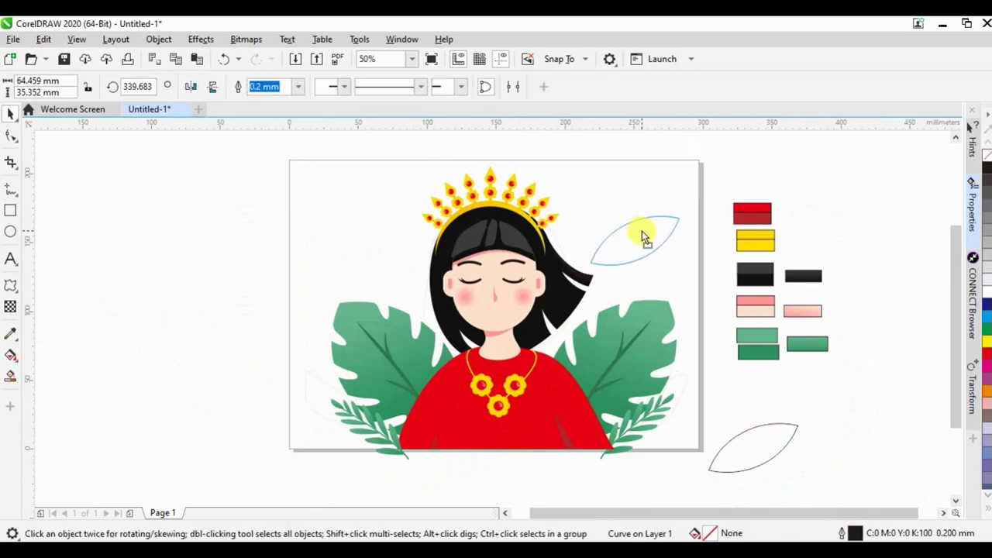
pyautogui.moveTo(688, 190); pyautogui.dragTo(618, 206)
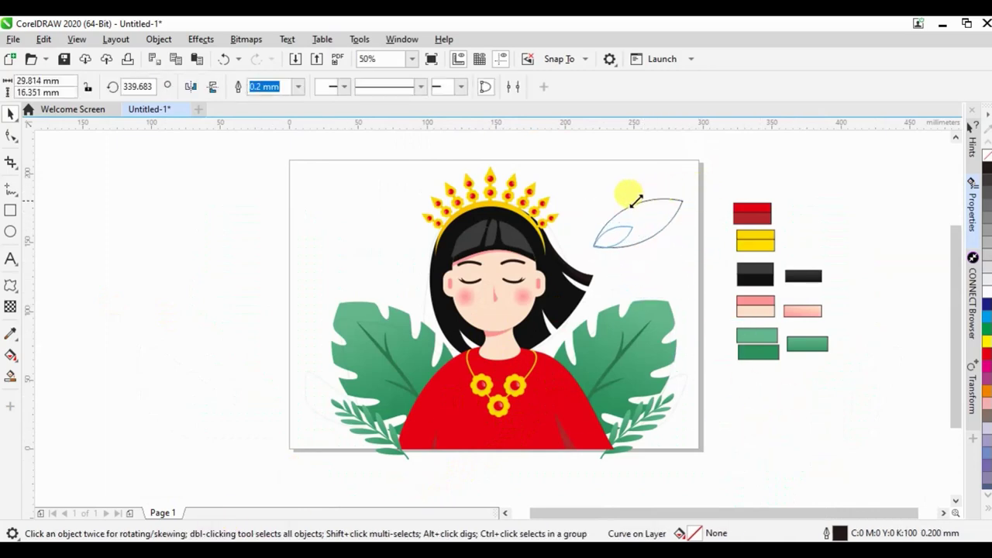
pyautogui.moveTo(606, 241)
pyautogui.mouseDown()
pyautogui.moveTo(168, 212)
pyautogui.moveTo(635, 209)
pyautogui.moveTo(808, 223)
pyautogui.mouseUp()
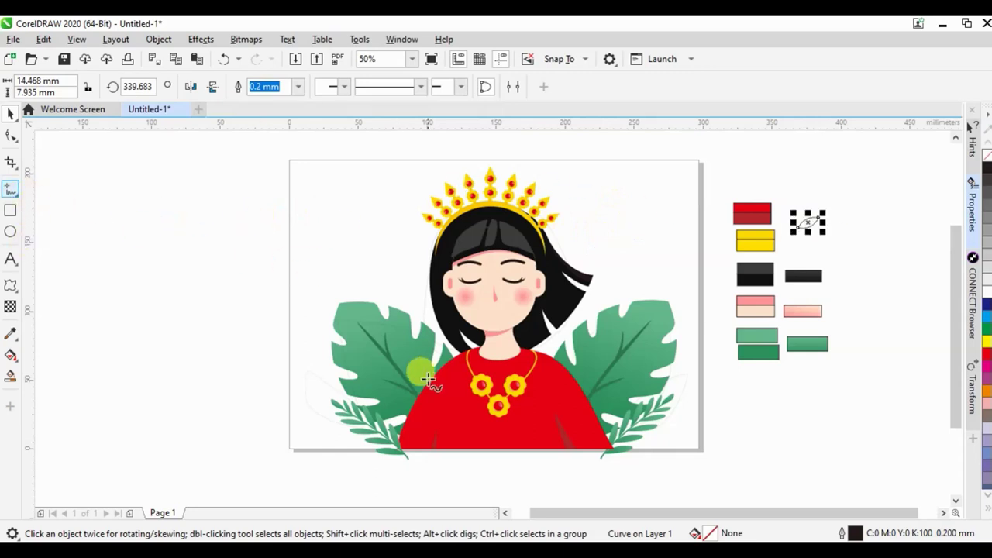
pyautogui.moveTo(422, 454); pyautogui.dragTo(560, 203)
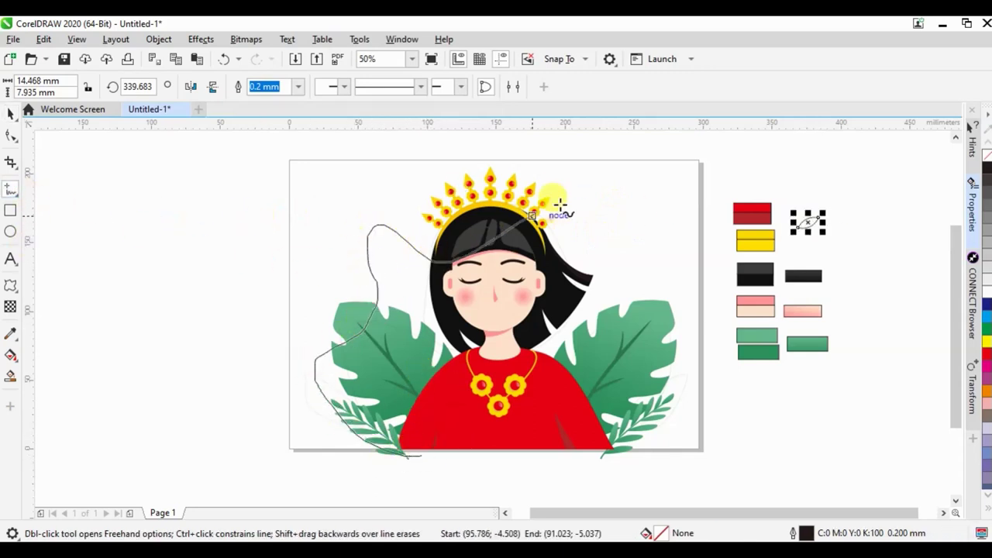
pyautogui.moveTo(560, 203); pyautogui.dragTo(448, 459)
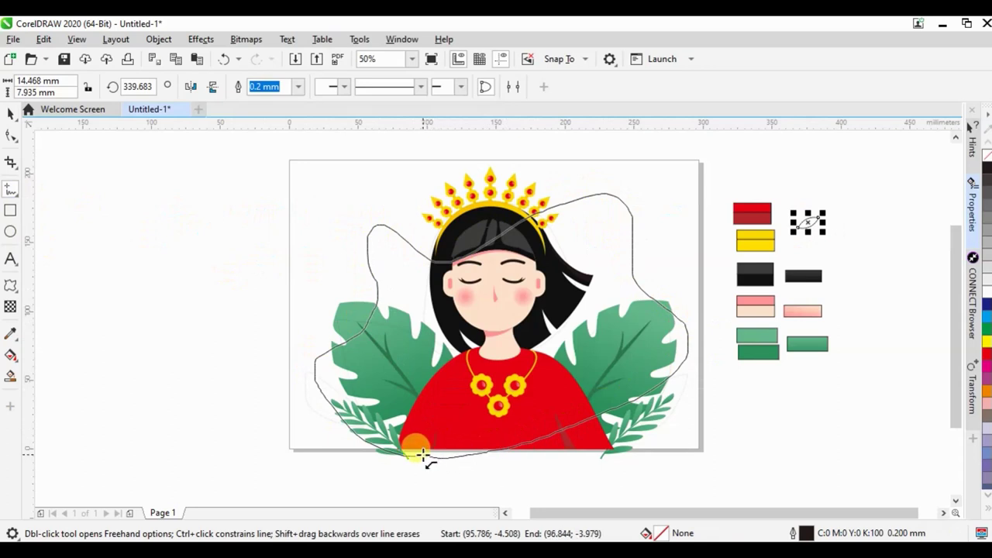
# Step: Fill the blob light grey with no outline, reshape its left edge, and send it to the back
pyautogui.click(986, 277)
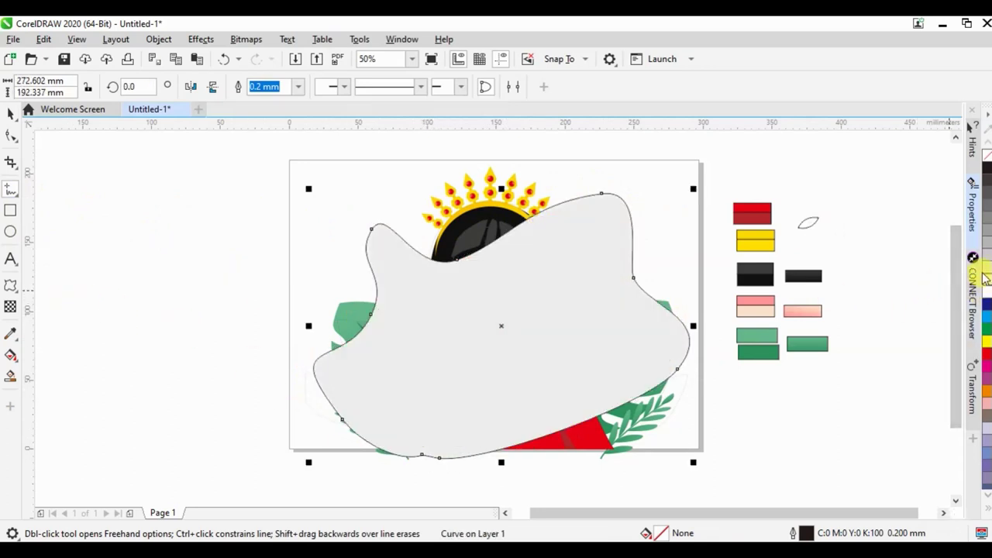
pyautogui.rightClick(987, 166)
pyautogui.click(11, 136)
pyautogui.moveTo(374, 319); pyautogui.dragTo(378, 286)
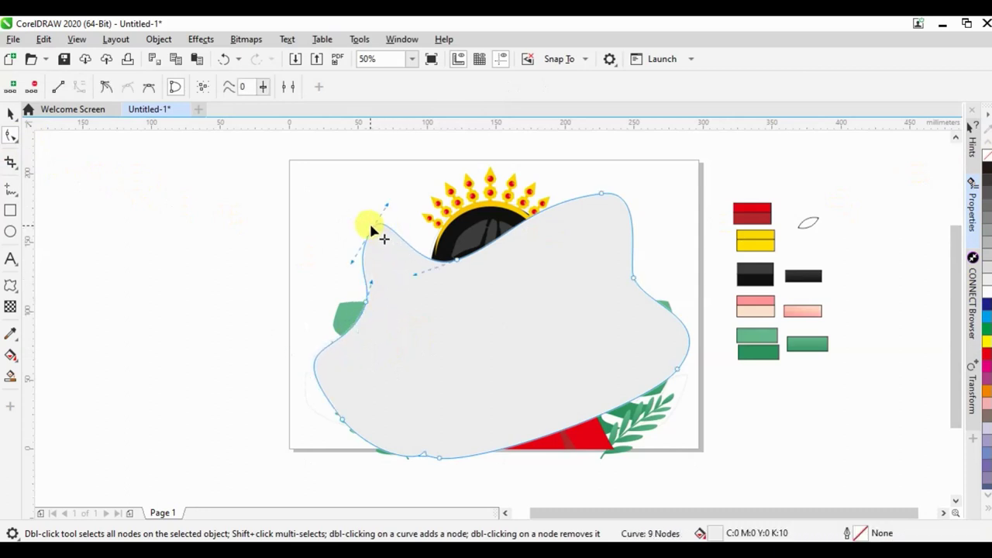
pyautogui.moveTo(377, 285); pyautogui.dragTo(418, 217)
pyautogui.click(11, 113)
pyautogui.hotkey('ctrl', 'End')
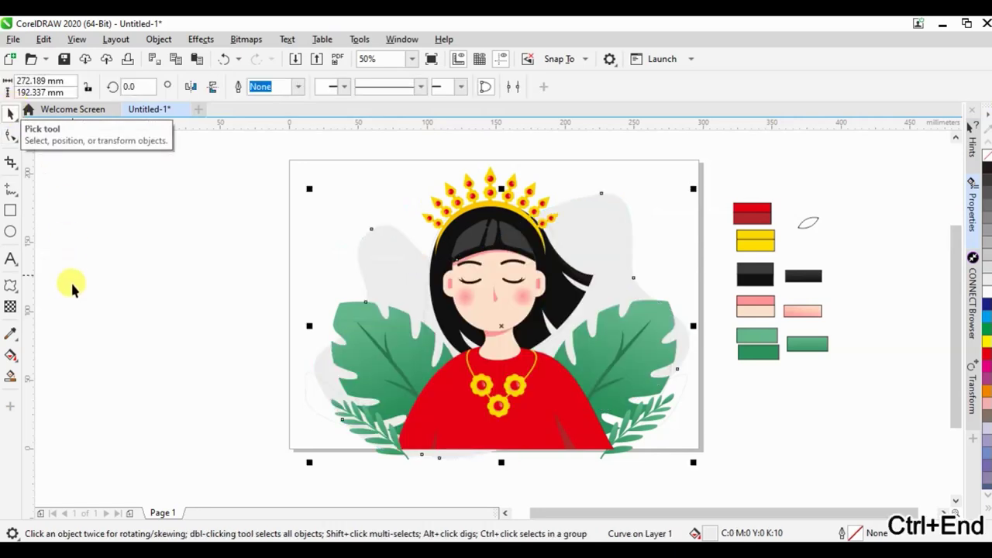
# Step: Unlock the reference image and move it off the page to the left
pyautogui.click(65, 286)
pyautogui.click(359, 186)
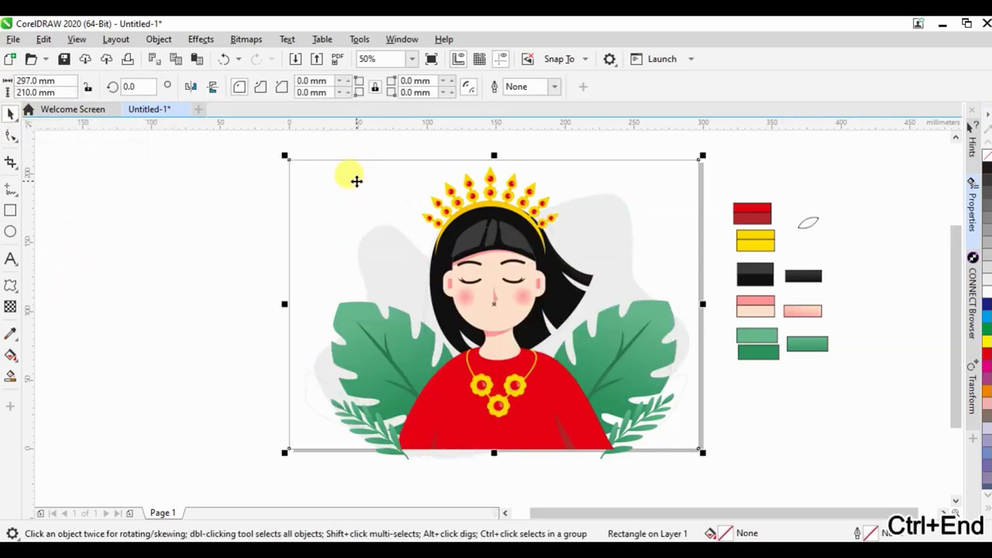
pyautogui.click(307, 197)
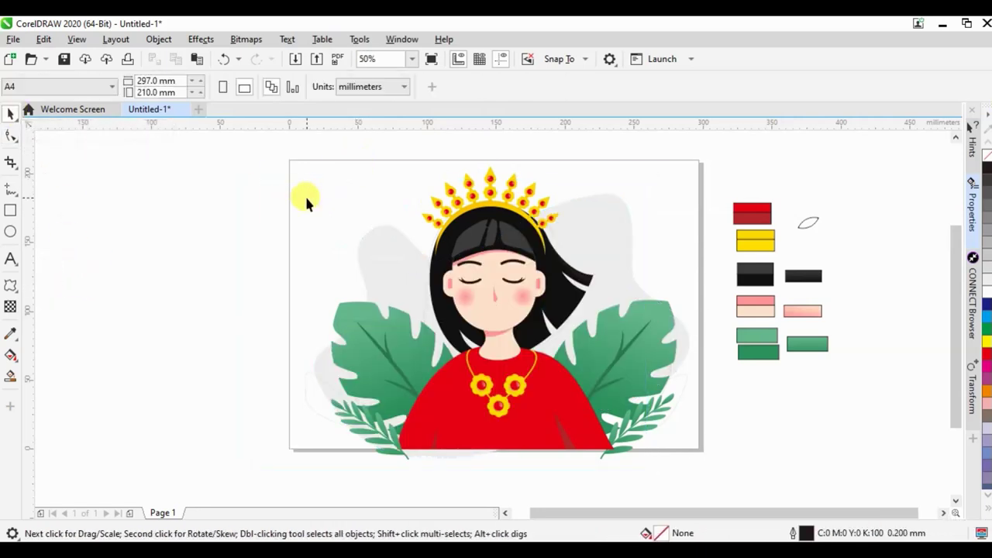
pyautogui.rightClick(358, 208)
pyautogui.click(400, 235)
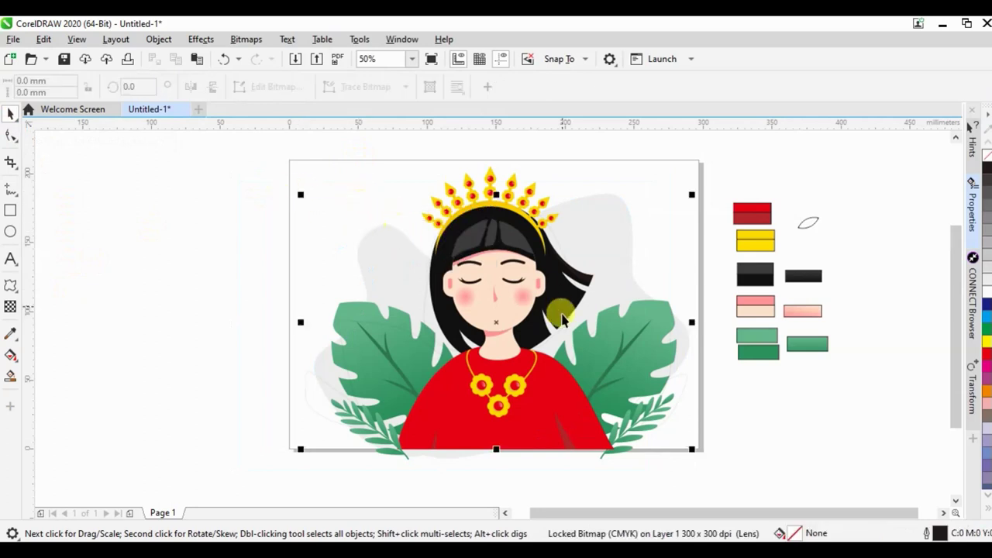
pyautogui.moveTo(496, 325); pyautogui.dragTo(166, 299)
pyautogui.press('Escape')
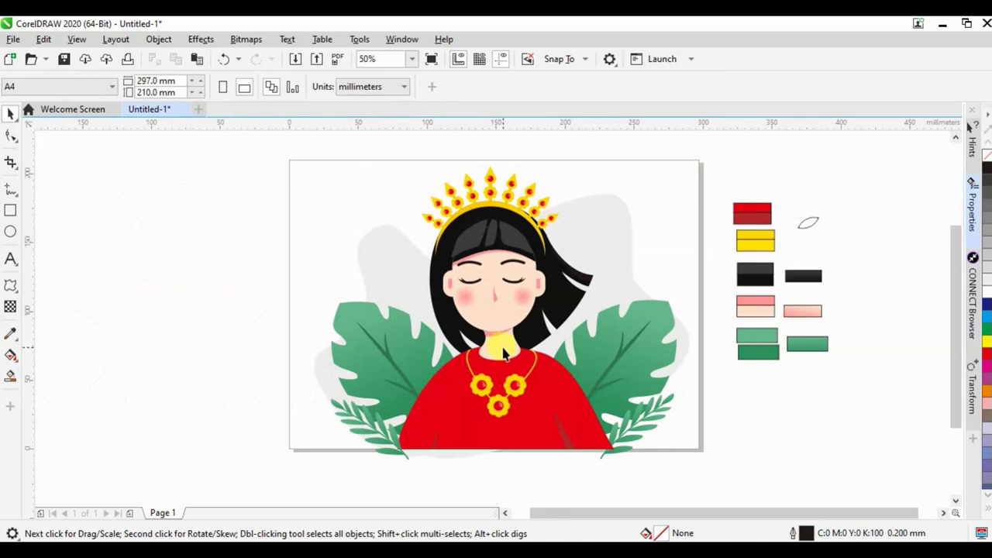
pyautogui.scroll(3, 482, 380)
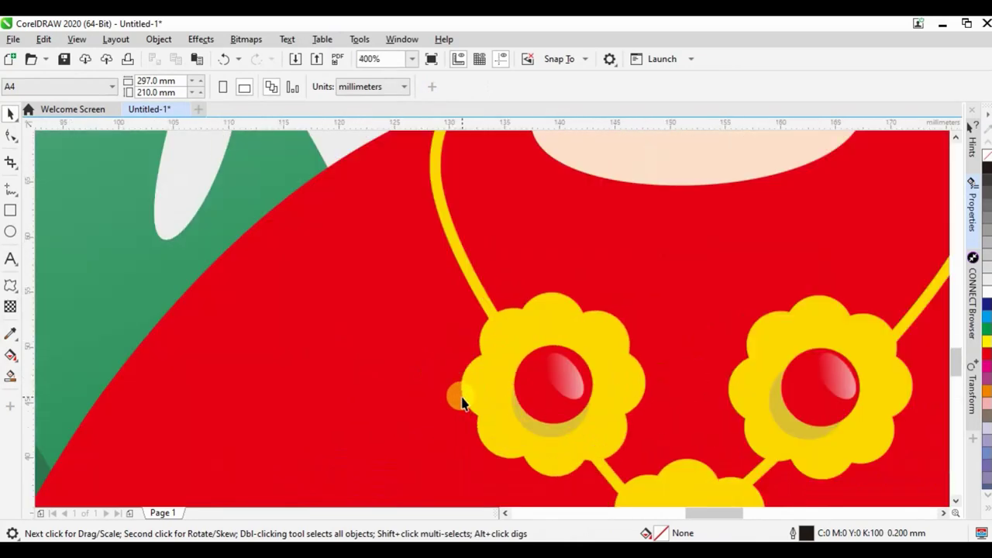
# Step: Reshape the nose's curve by dragging it with the Shape tool
pyautogui.scroll(-3, 478, 372)
pyautogui.scroll(4, 522, 186)
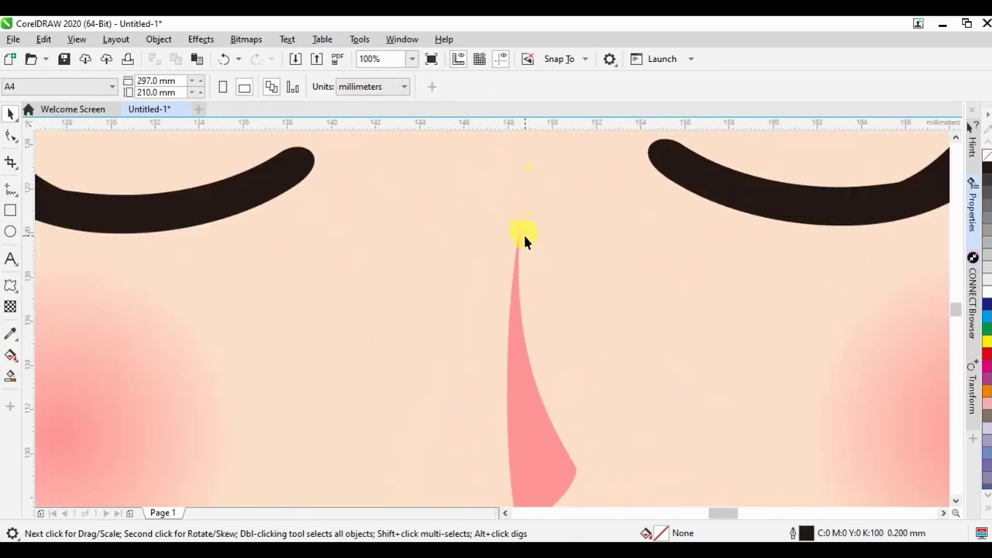
pyautogui.doubleClick(513, 366)
pyautogui.moveTo(528, 361); pyautogui.dragTo(545, 355)
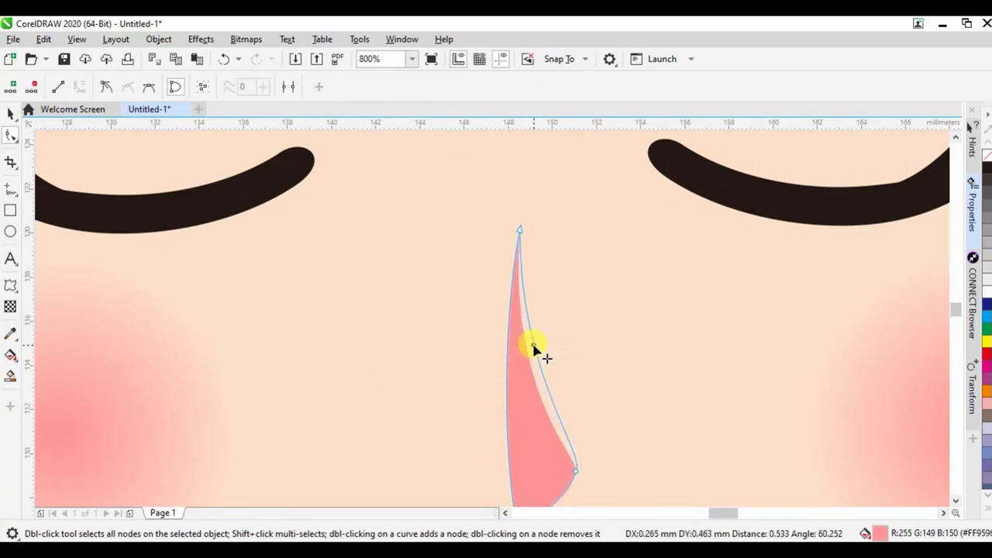
pyautogui.scroll(-2, 583, 176)
pyautogui.scroll(-3, 583, 176)
pyautogui.click(12, 117)
# Step: Drag a copy of the yellow necklace string slightly left and down
pyautogui.scroll(-1, 624, 310)
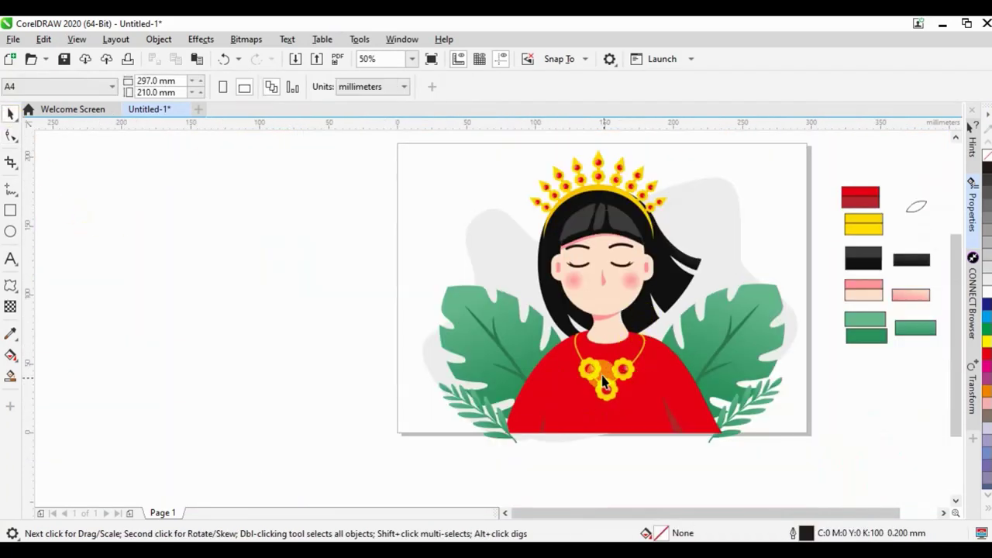
pyautogui.scroll(3, 606, 385)
pyautogui.click(435, 227)
pyautogui.moveTo(431, 226); pyautogui.dragTo(421, 234)
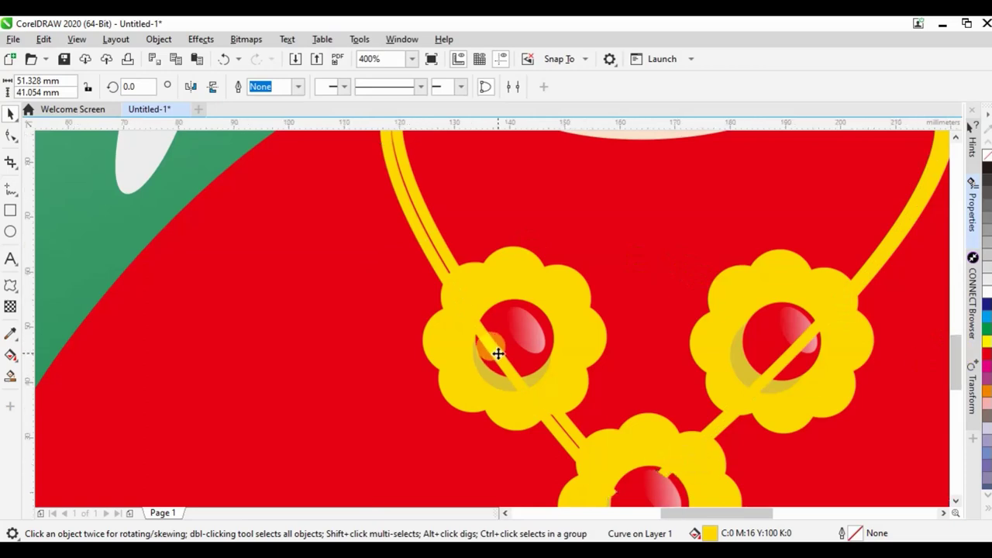
# Step: Color the copied necklace strand dark red and bring it to the front
pyautogui.scroll(-2, 497, 353)
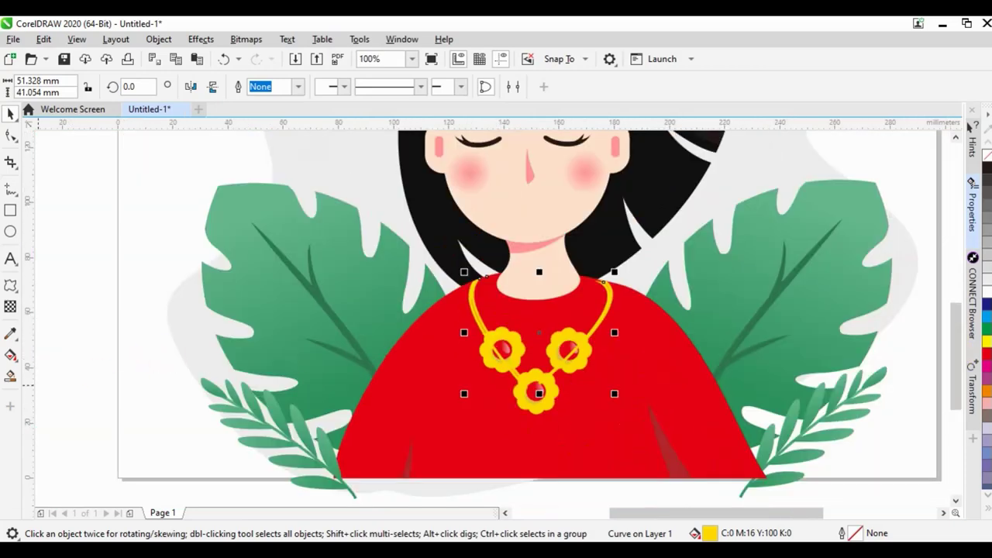
pyautogui.press('i')
pyautogui.click(407, 452)
pyautogui.scroll(3, 488, 337)
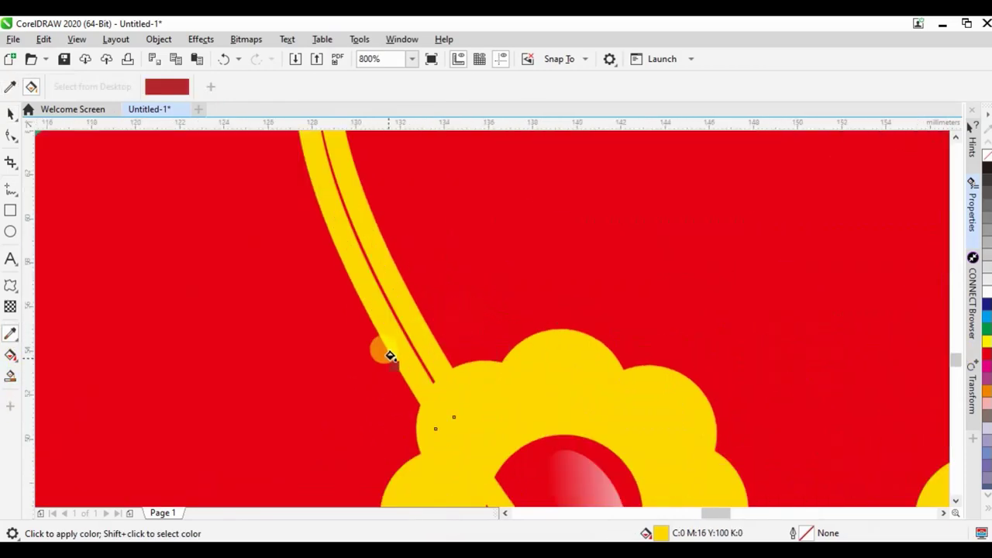
pyautogui.click(390, 354)
pyautogui.click(23, 113)
pyautogui.click(178, 164)
pyautogui.scroll(1, 396, 323)
pyautogui.click(383, 341)
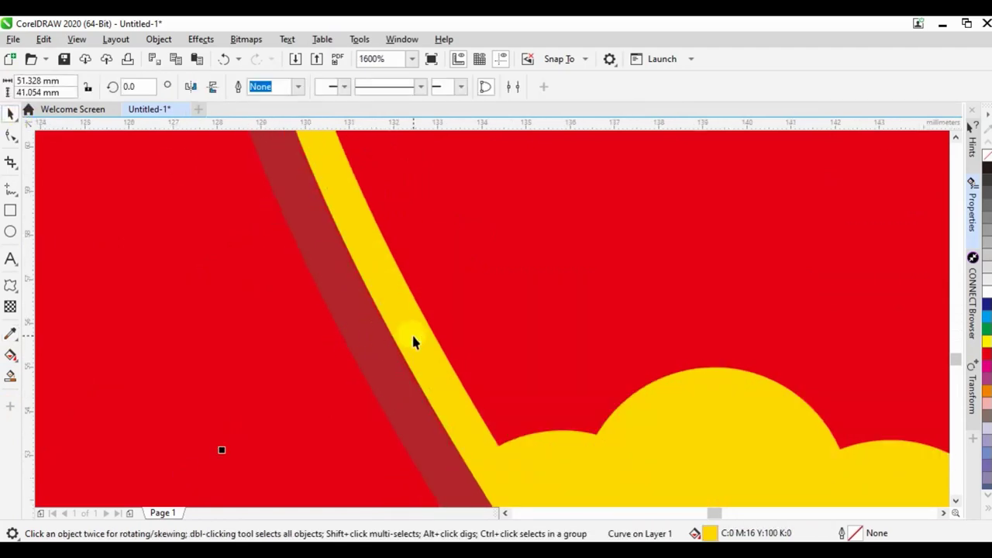
pyautogui.hotkey('ctrl', 'Home')
# Step: Select the necklace flower group and drop a copy slightly lower
pyautogui.scroll(-5, 532, 263)
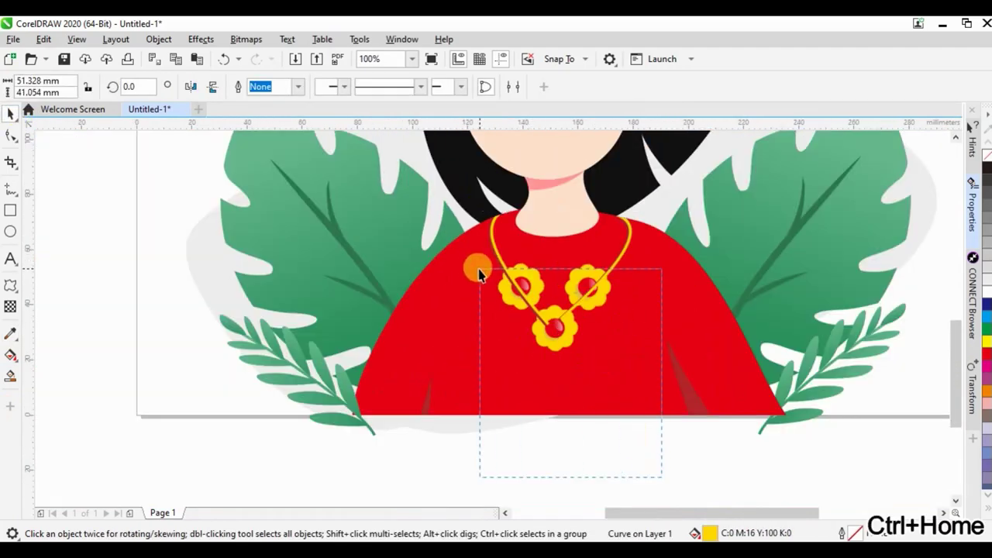
pyautogui.moveTo(659, 475); pyautogui.dragTo(471, 260)
pyautogui.scroll(1, 558, 267)
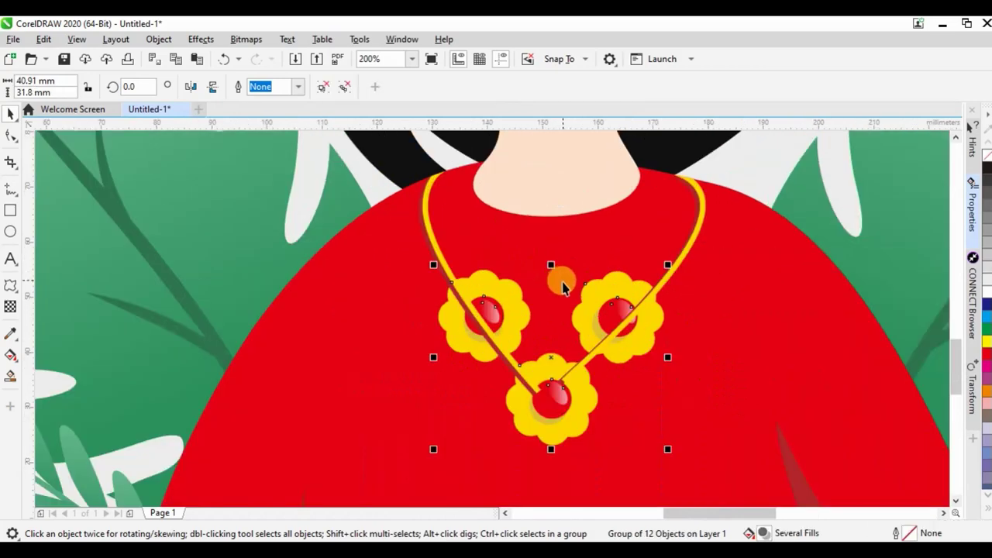
pyautogui.scroll(1, 543, 286)
pyautogui.moveTo(447, 278); pyautogui.dragTo(496, 266)
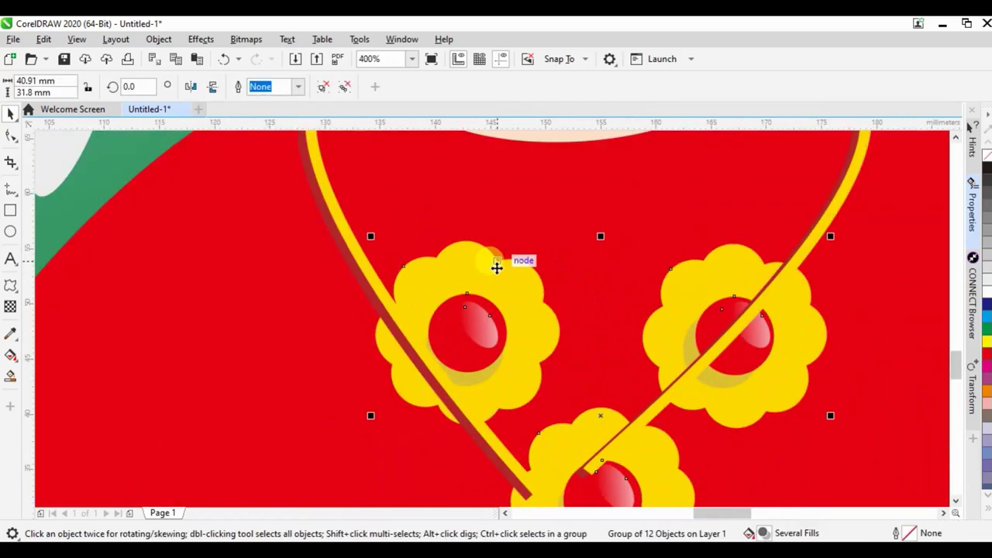
pyautogui.hotkey('ctrl', 'z')
pyautogui.hotkey('ctrl', 'Home')
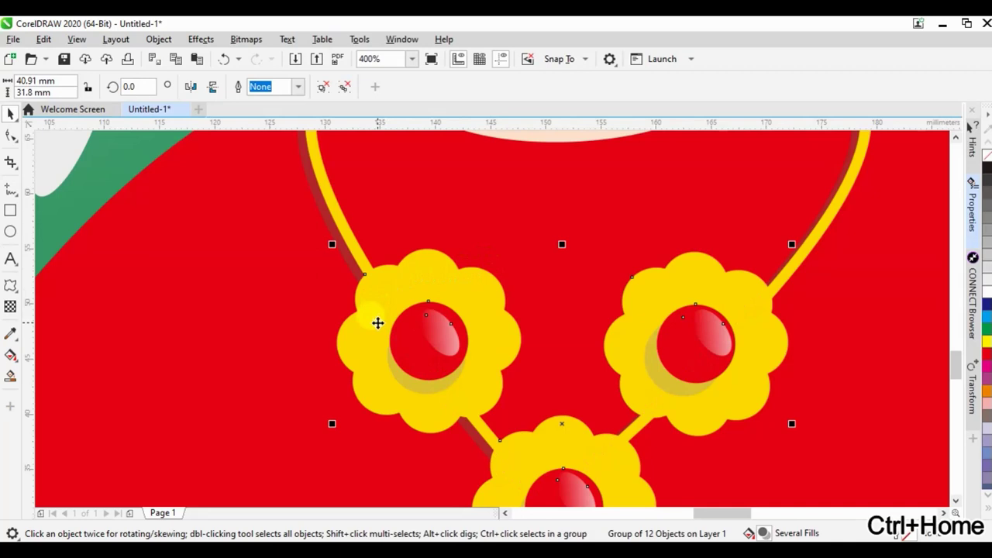
pyautogui.moveTo(377, 322); pyautogui.dragTo(380, 345)
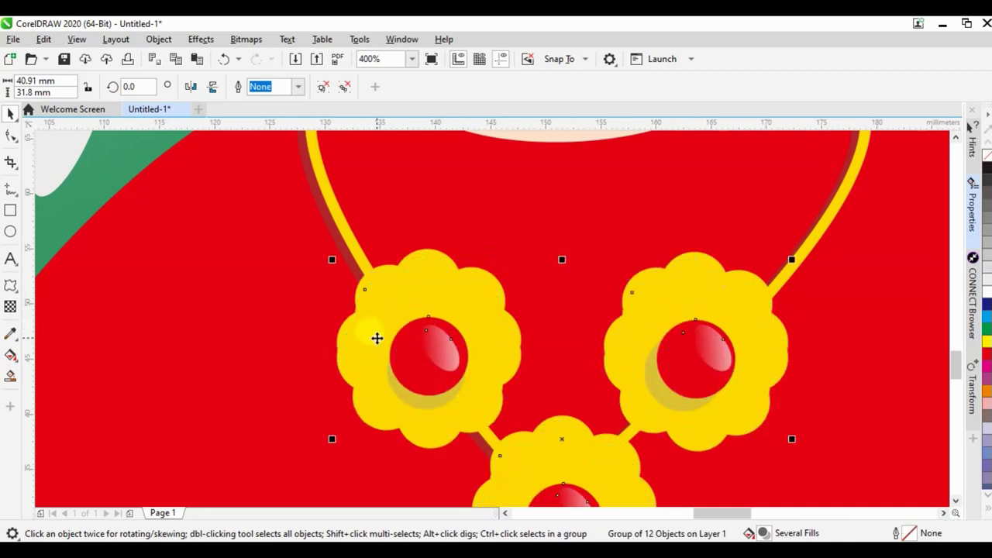
# Step: Fill the three flower copies dark red and bring the yellow flowers in front of them
pyautogui.click(11, 335)
pyautogui.click(345, 231)
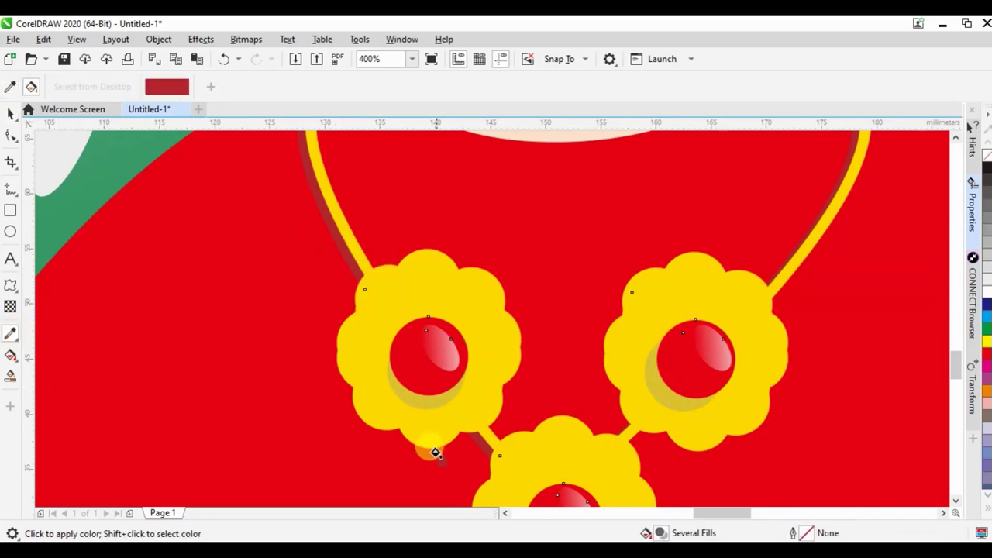
pyautogui.click(438, 445)
pyautogui.click(698, 407)
pyautogui.scroll(-1, 695, 349)
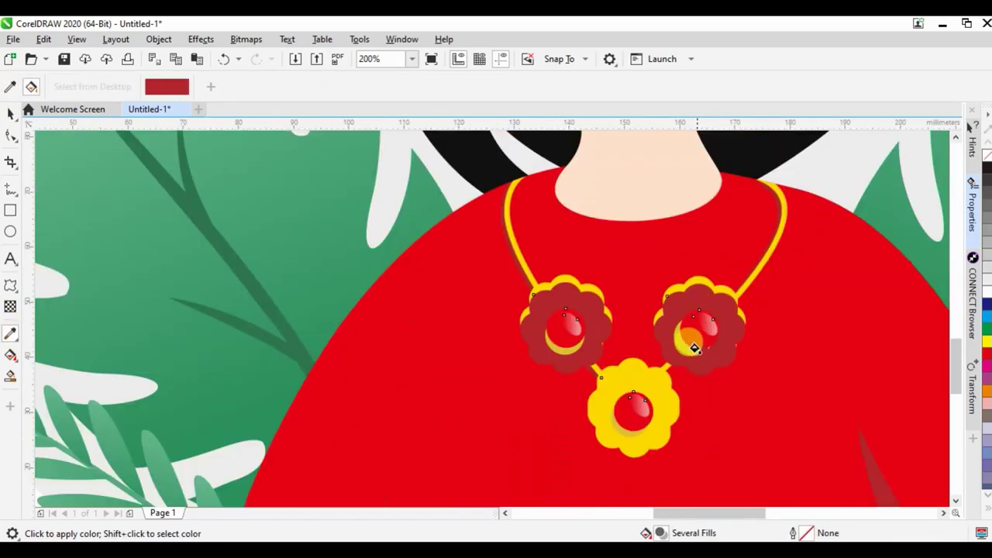
pyautogui.scroll(1, 651, 457)
pyautogui.click(613, 448)
pyautogui.click(9, 118)
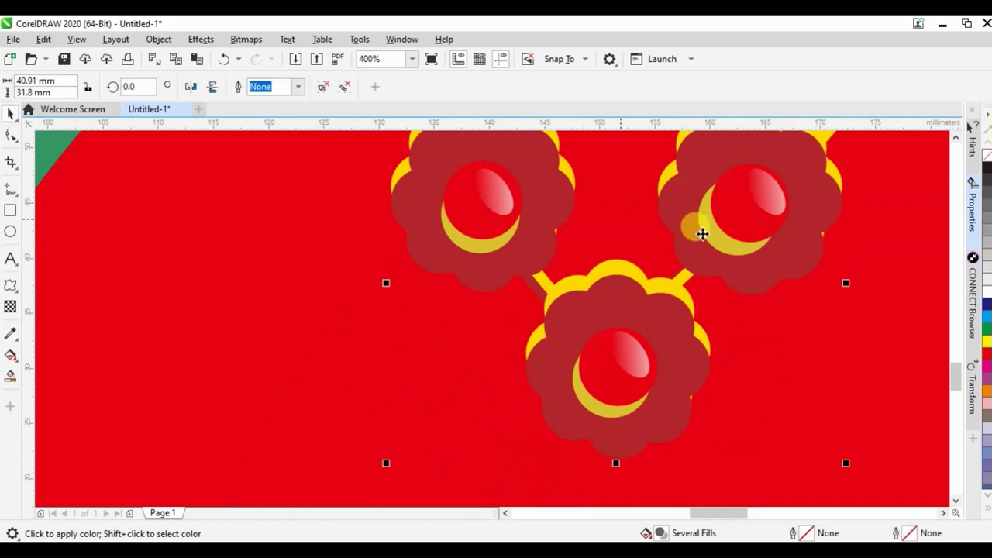
pyautogui.hotkey('ctrl', 'Home')
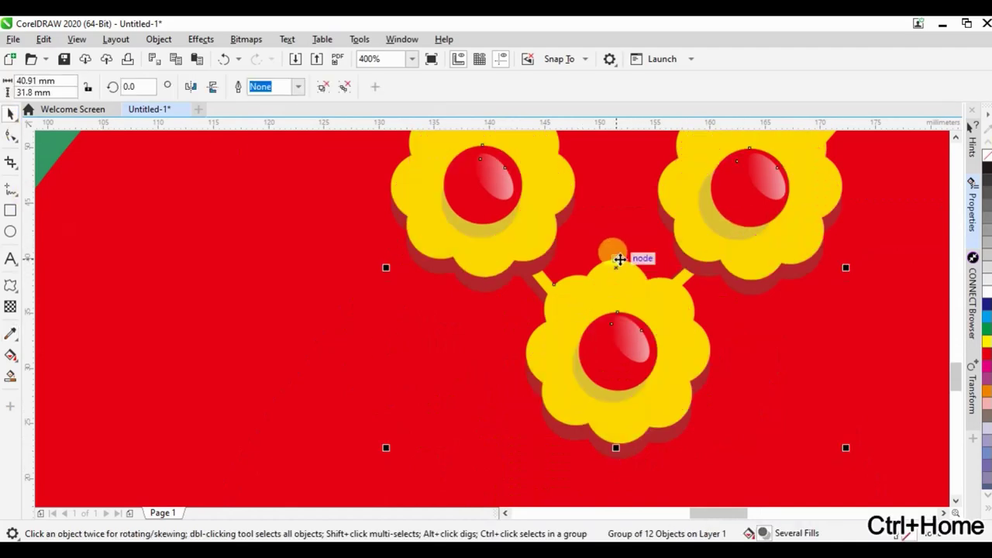
pyautogui.scroll(-2, 641, 332)
pyautogui.click(618, 474)
# Step: Trace a collar shape around the neck base and fill it with sampled dark red
pyautogui.scroll(-1, 576, 455)
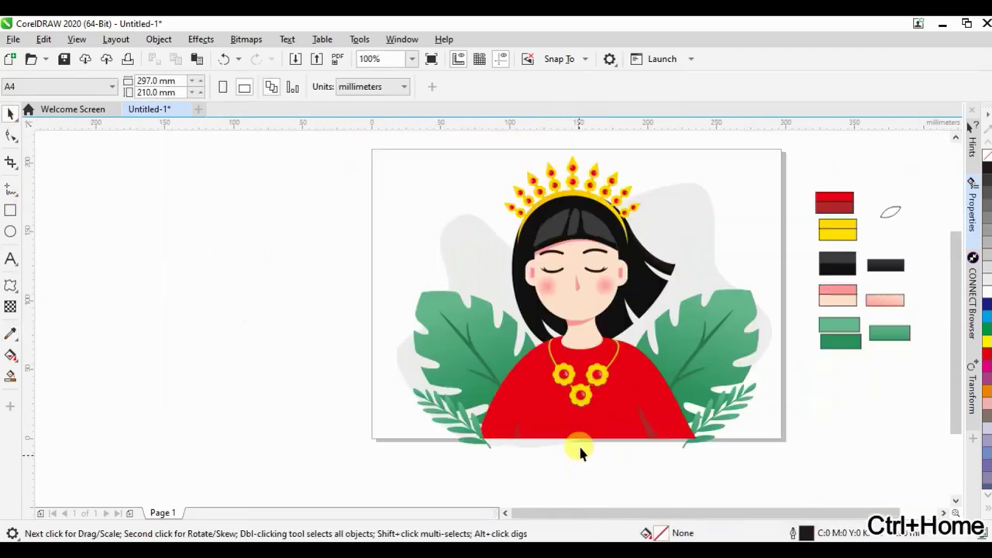
pyautogui.scroll(3, 635, 406)
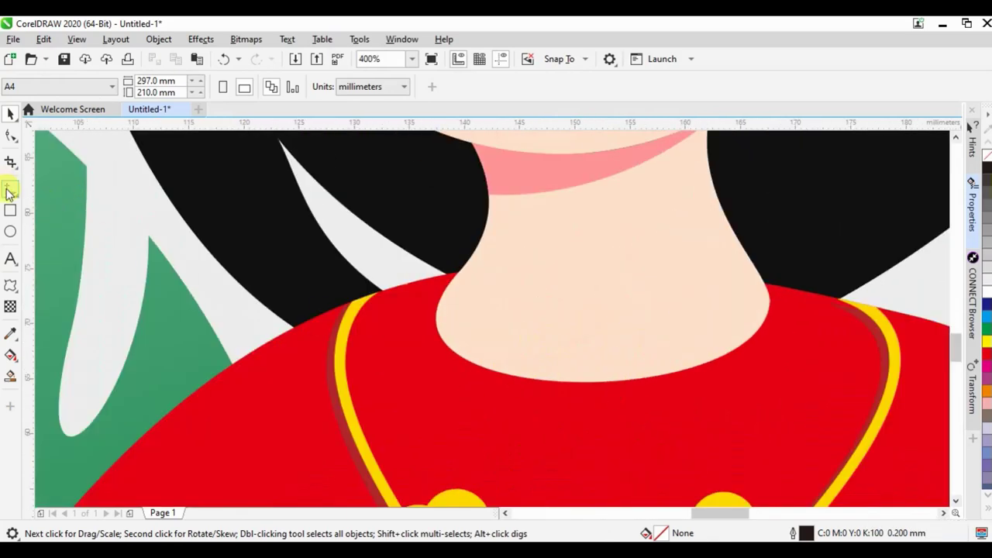
pyautogui.press('F5')
pyautogui.moveTo(767, 285); pyautogui.dragTo(702, 380)
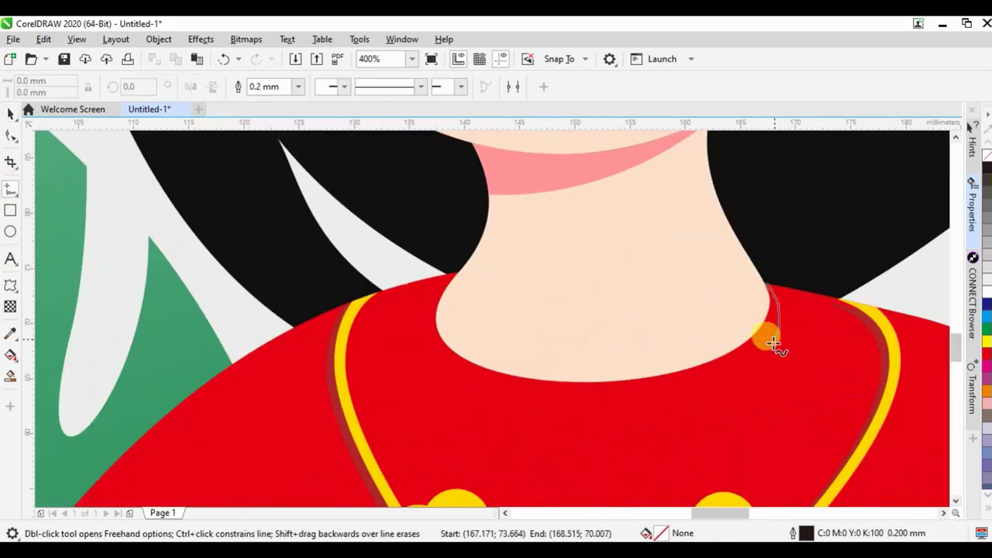
pyautogui.moveTo(701, 380)
pyautogui.mouseDown()
pyautogui.moveTo(419, 314)
pyautogui.moveTo(636, 258)
pyautogui.mouseUp()
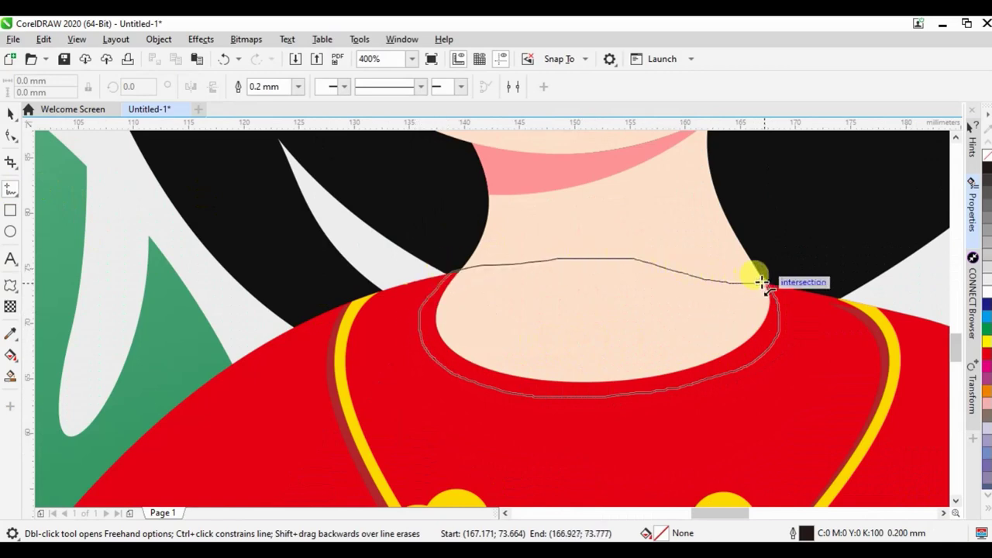
pyautogui.moveTo(736, 283); pyautogui.dragTo(764, 282)
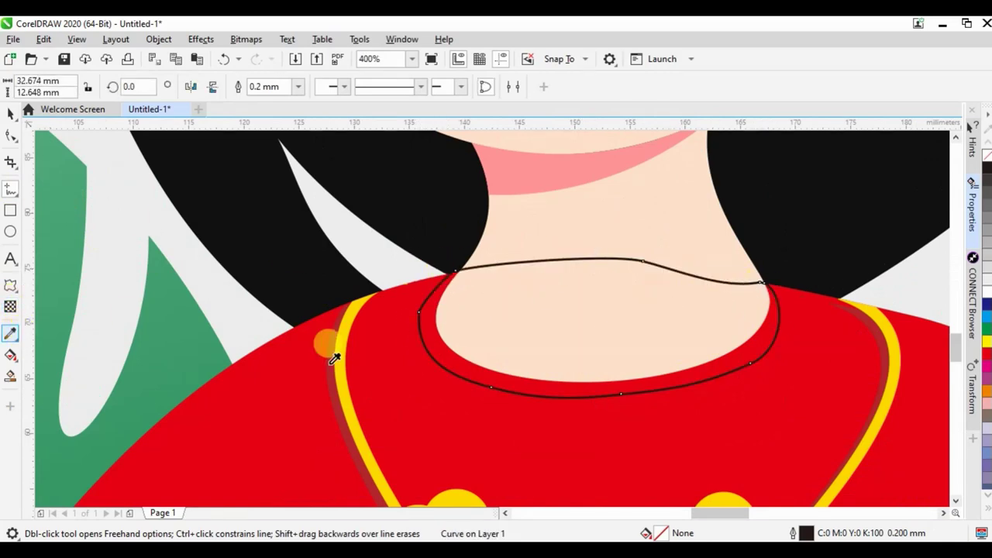
pyautogui.press('i')
pyautogui.click(359, 311)
pyautogui.click(425, 349)
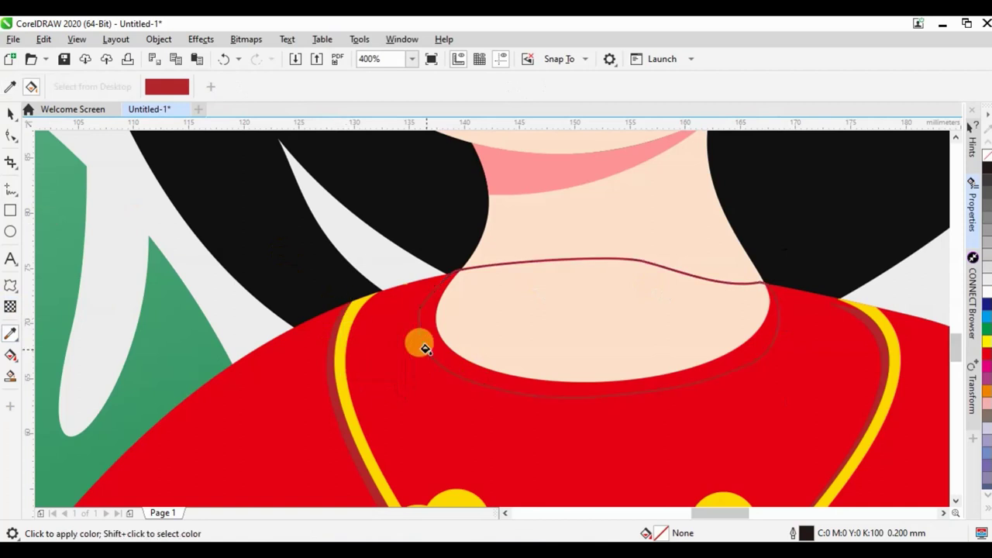
pyautogui.click(427, 338)
pyautogui.click(11, 114)
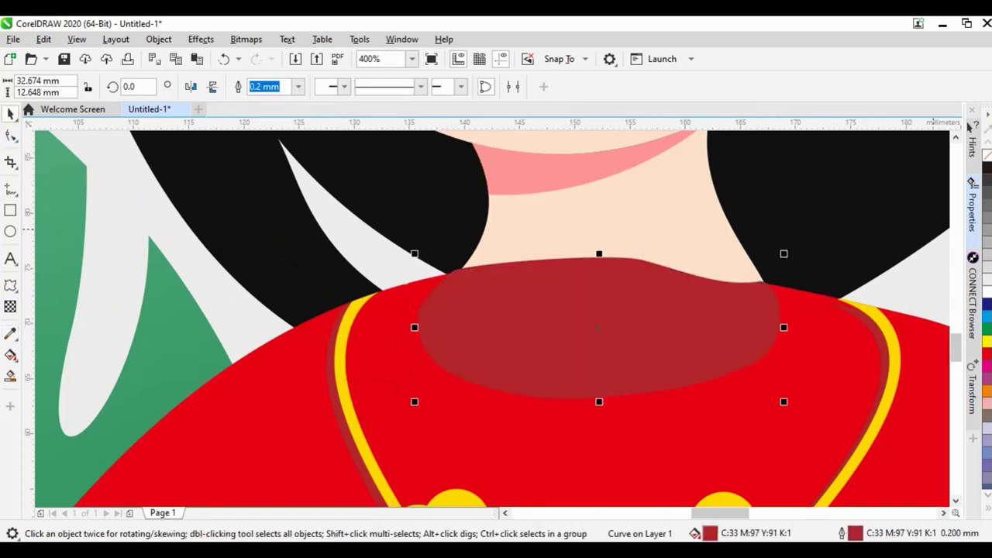
# Step: Bring the skin-coloured neck in front of the dark red collar with Ctrl+Home
pyautogui.scroll(3, 337, 318)
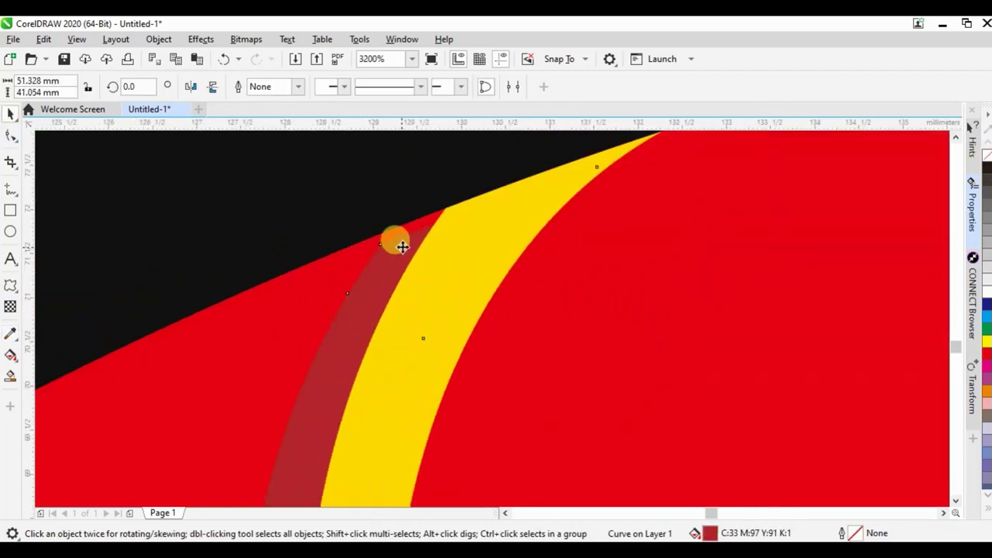
pyautogui.scroll(-3, 427, 214)
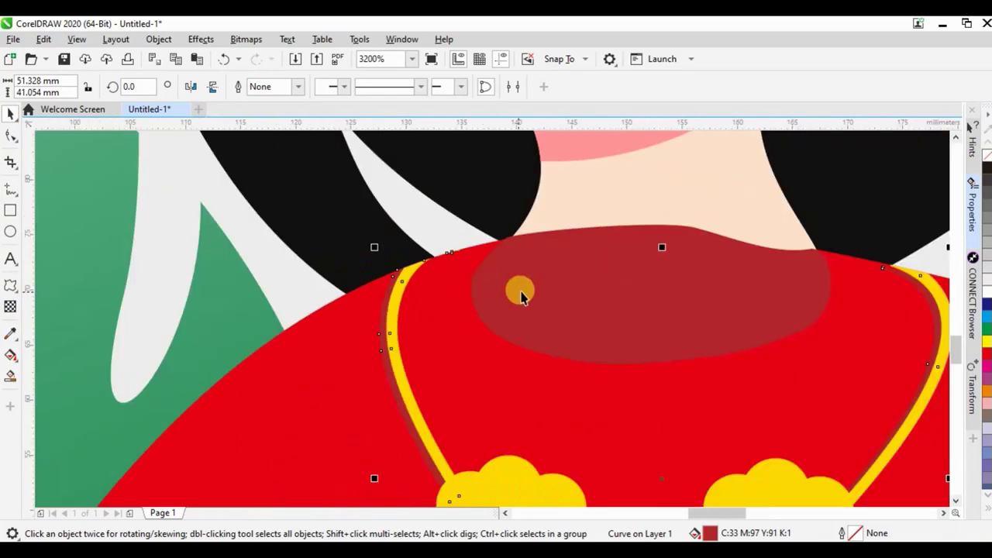
pyautogui.click(583, 296)
pyautogui.click(693, 349)
pyautogui.scroll(-1, 693, 350)
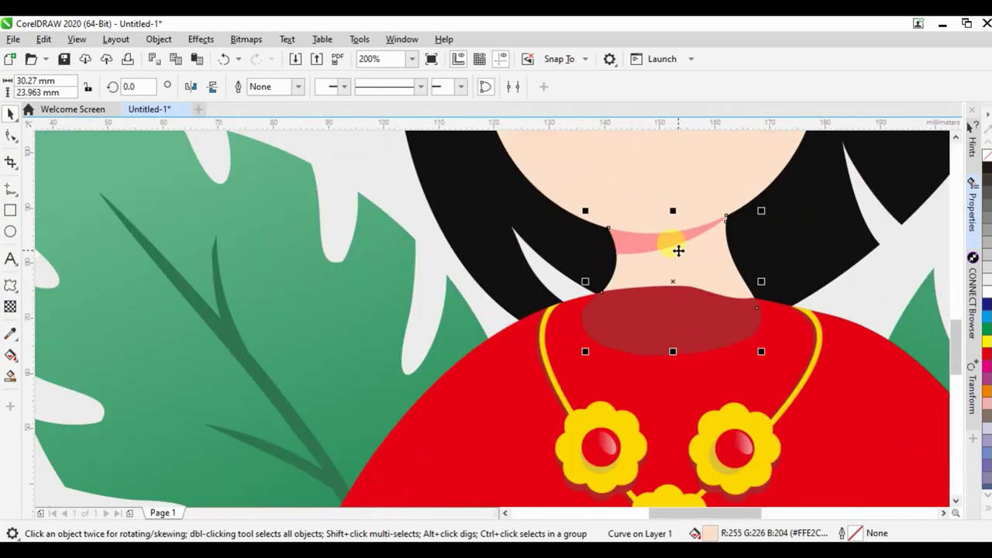
pyautogui.keyDown('shift'); pyautogui.click(663, 247); pyautogui.keyUp('shift')
pyautogui.hotkey('ctrl', 'Home')
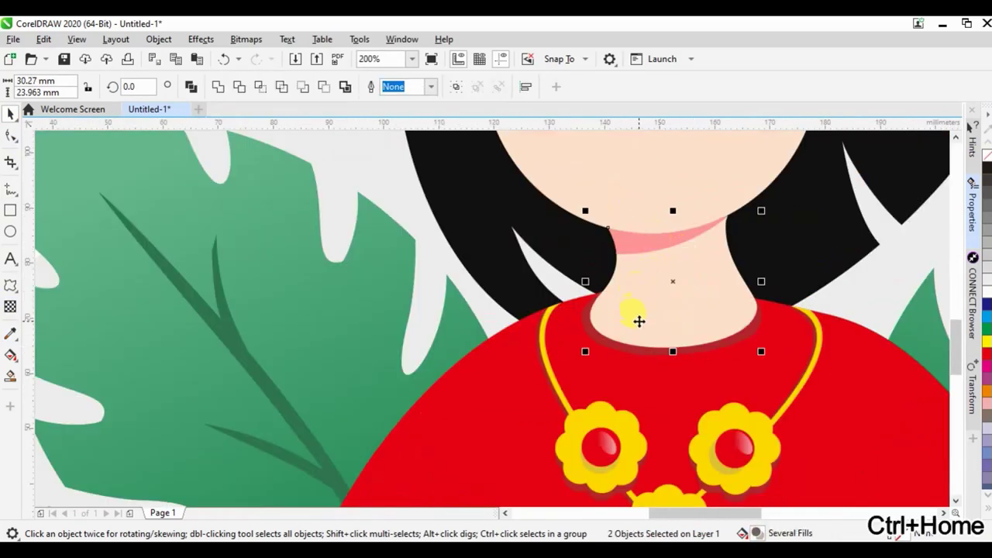
pyautogui.scroll(-2, 638, 321)
pyautogui.scroll(2, 678, 341)
pyautogui.scroll(1, 675, 330)
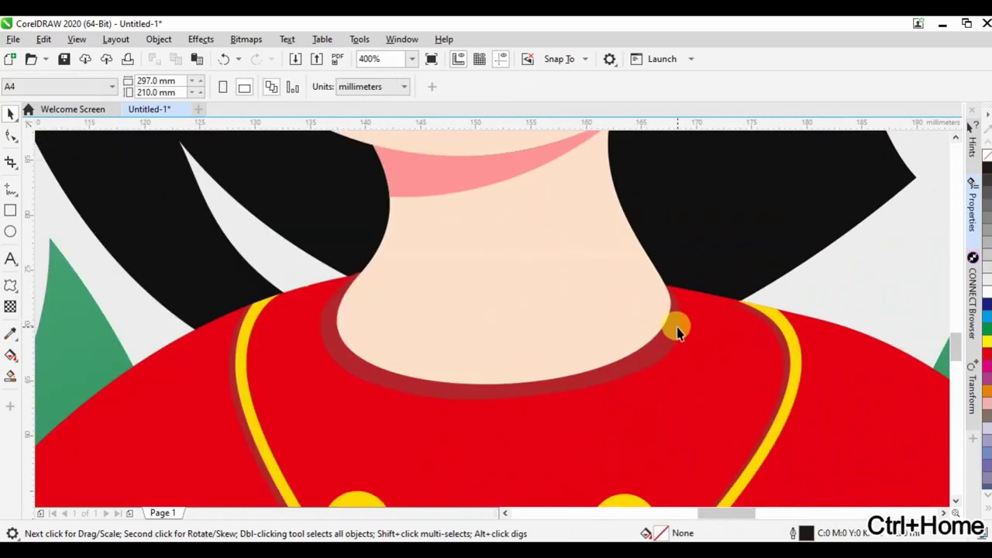
# Step: Reshape the collar's nodes, removing an extra node and adjusting its right end
pyautogui.press('F10')
pyautogui.click(670, 337)
pyautogui.doubleClick(651, 368)
pyautogui.click(670, 335)
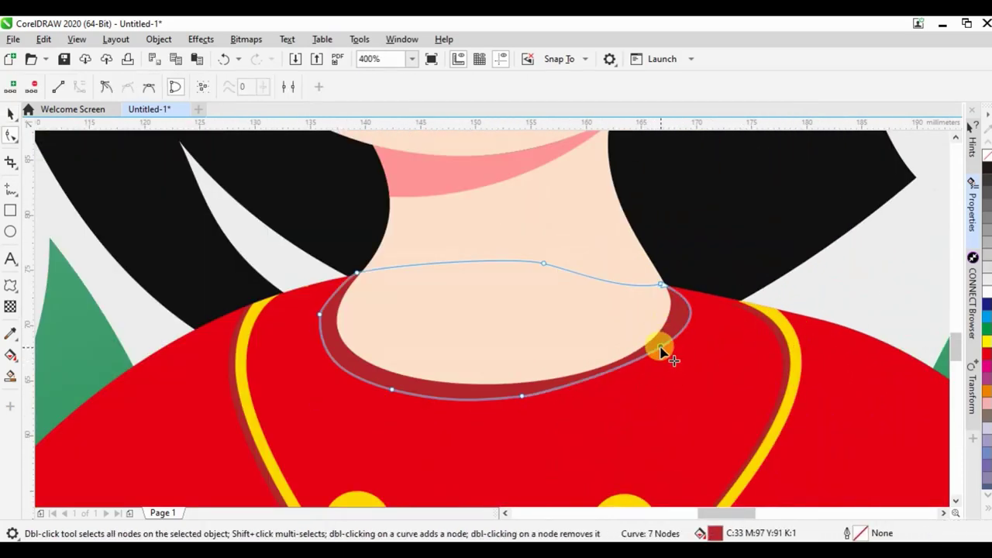
pyautogui.moveTo(661, 352); pyautogui.dragTo(651, 366)
pyautogui.scroll(2, 672, 322)
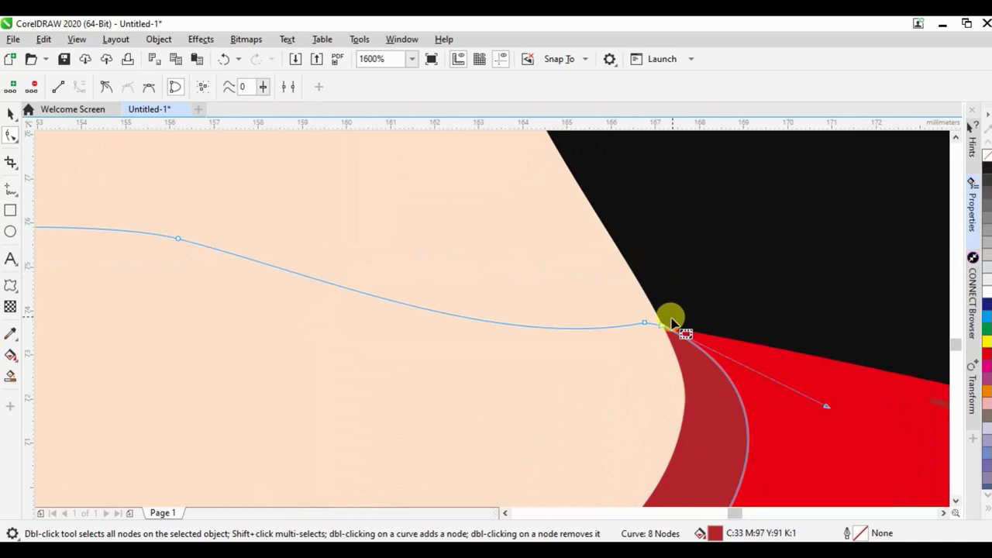
pyautogui.scroll(-3, 662, 330)
pyautogui.scroll(1, 669, 317)
pyautogui.moveTo(700, 339); pyautogui.dragTo(708, 330)
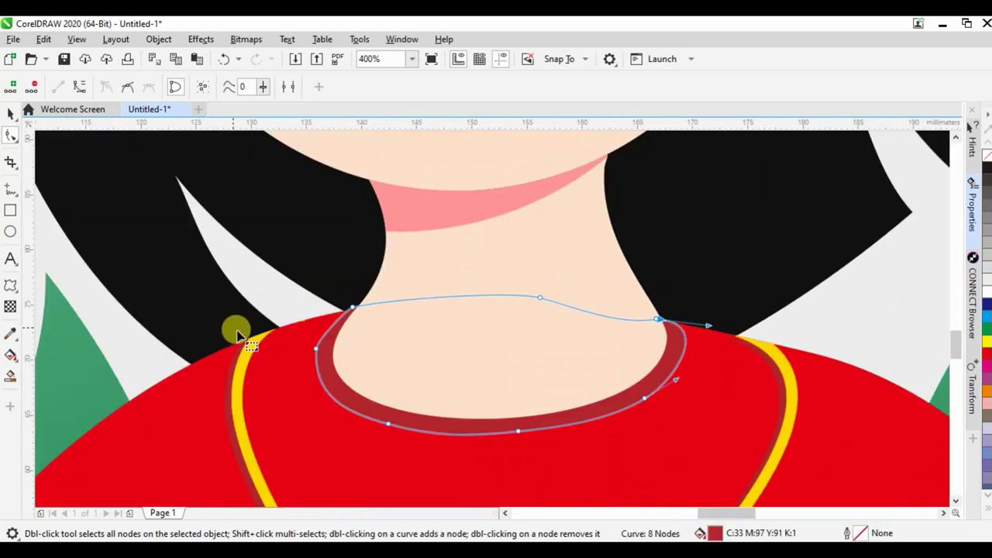
pyautogui.click(317, 349)
pyautogui.scroll(-3, 525, 326)
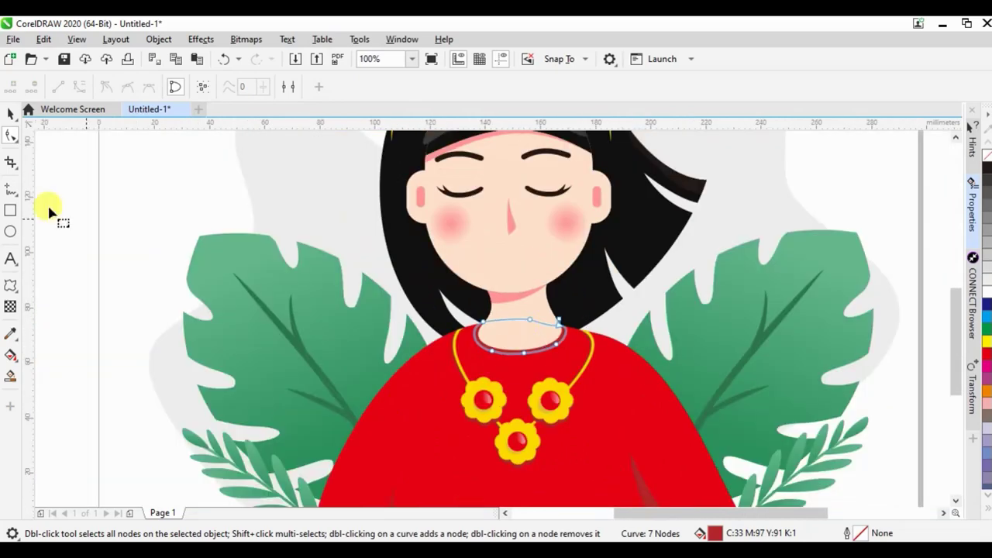
pyautogui.click(11, 114)
pyautogui.scroll(-2, 715, 499)
pyautogui.click(689, 483)
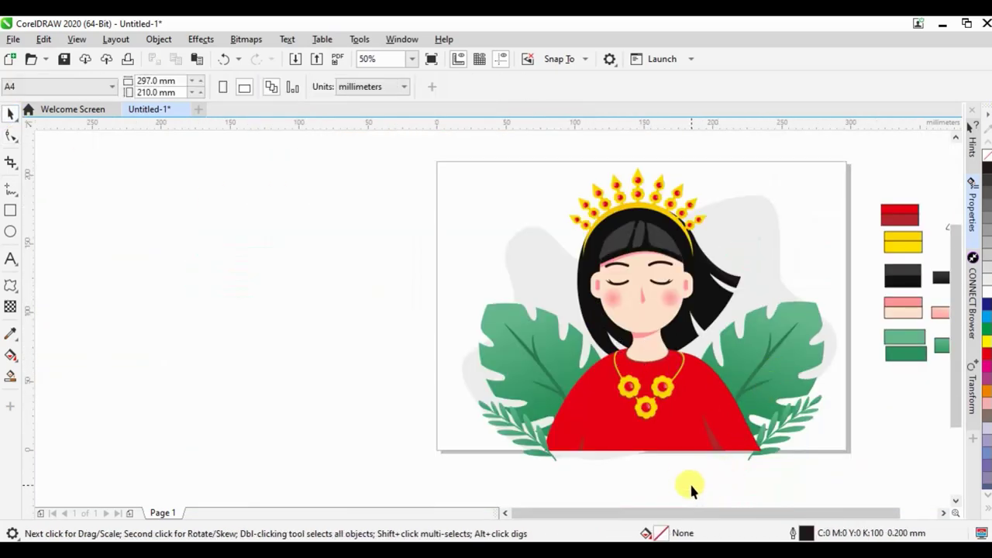
# Step: Sketch a closed freehand lip outline below the nose
pyautogui.scroll(2, 627, 426)
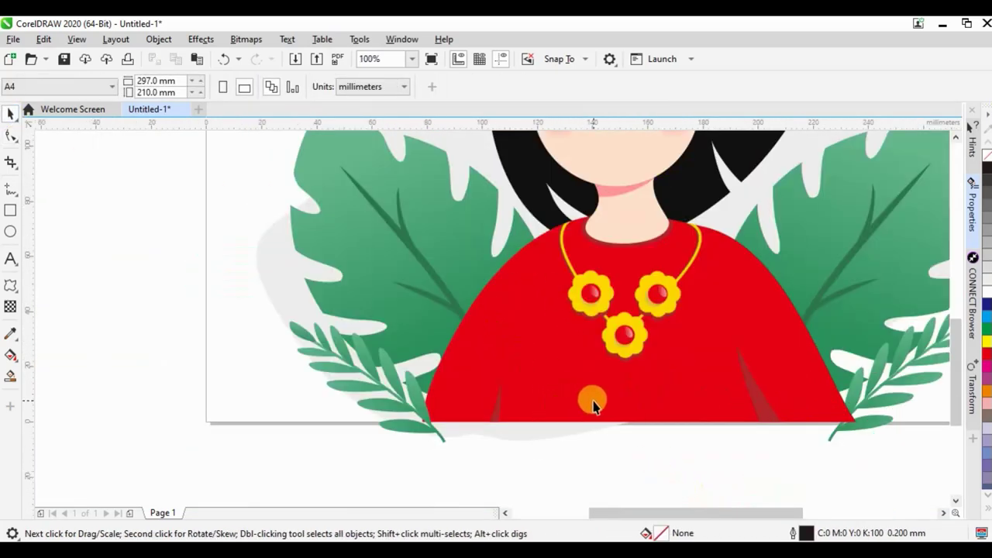
pyautogui.scroll(-2, 646, 375)
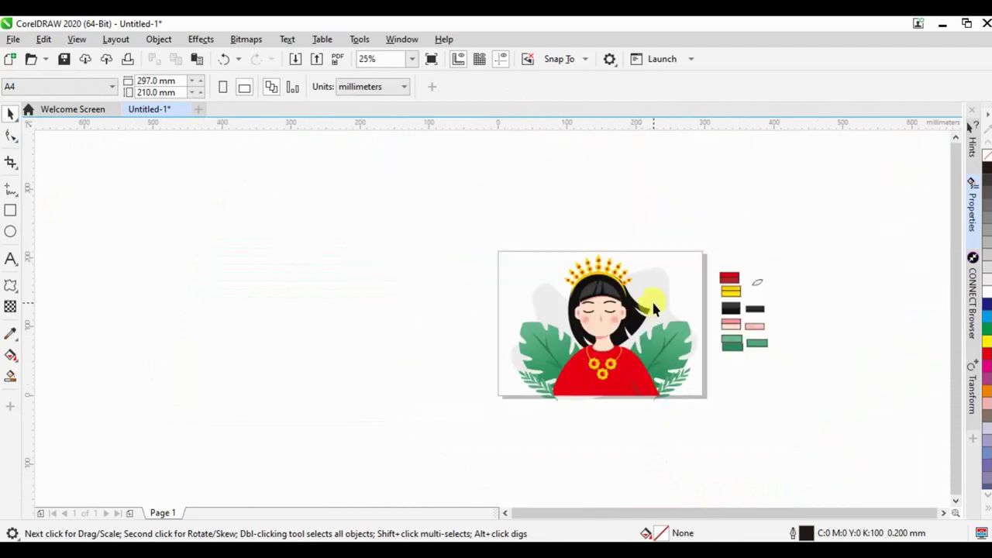
pyautogui.scroll(3, 651, 302)
pyautogui.scroll(2, 425, 416)
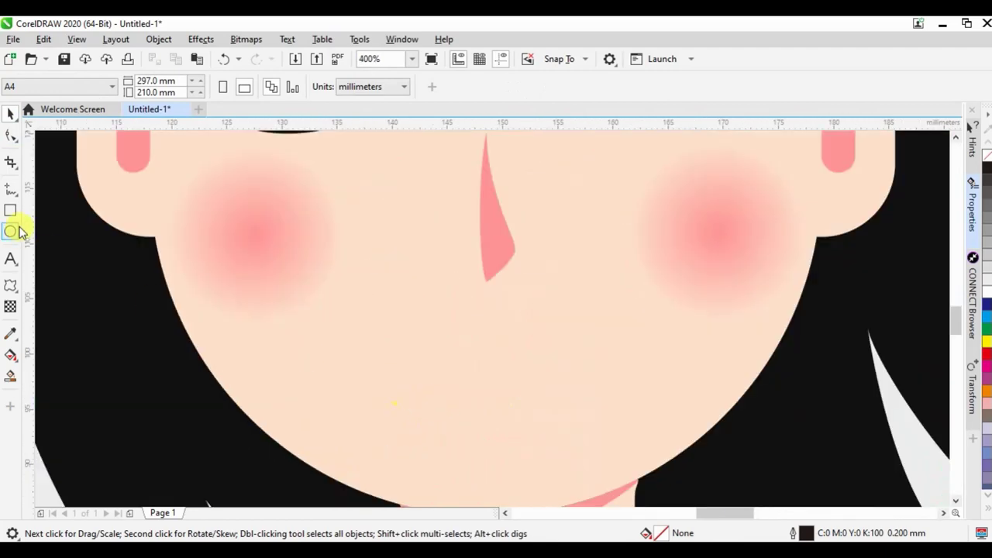
pyautogui.click(11, 188)
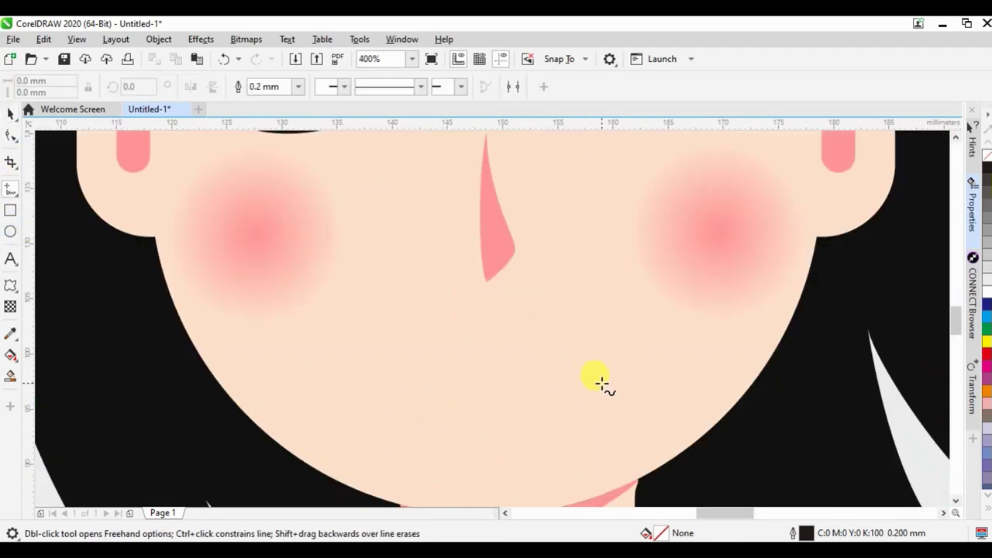
pyautogui.moveTo(603, 381); pyautogui.dragTo(534, 366)
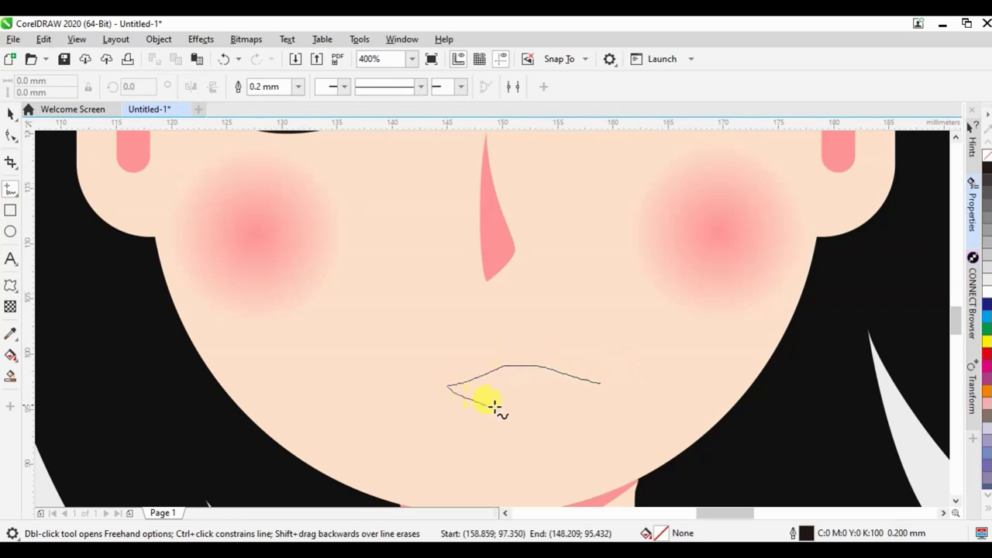
pyautogui.moveTo(592, 393); pyautogui.dragTo(595, 382)
# Step: Reshape the lip nodes into a rounded lens shape, deleting the bottom node
pyautogui.press('F10')
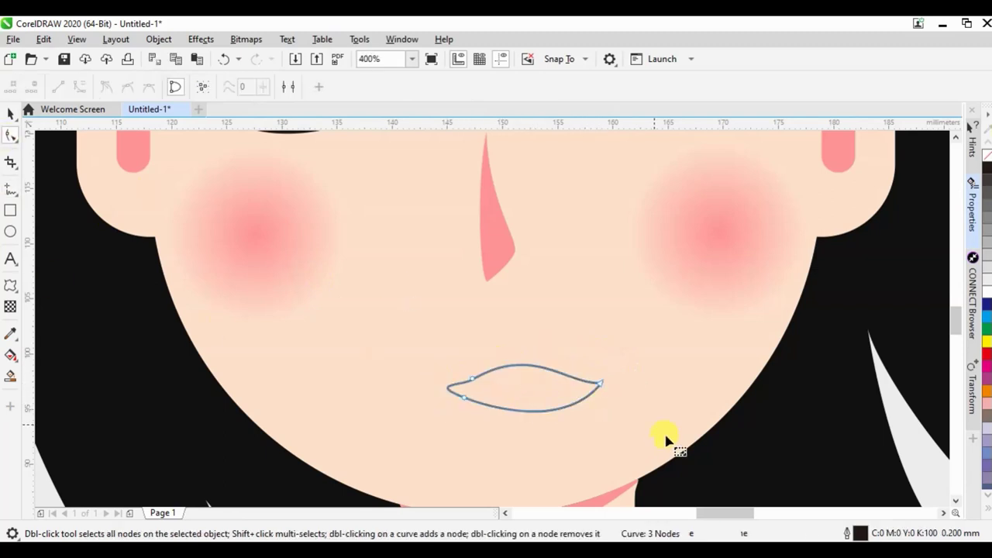
pyautogui.moveTo(551, 411); pyautogui.dragTo(538, 404)
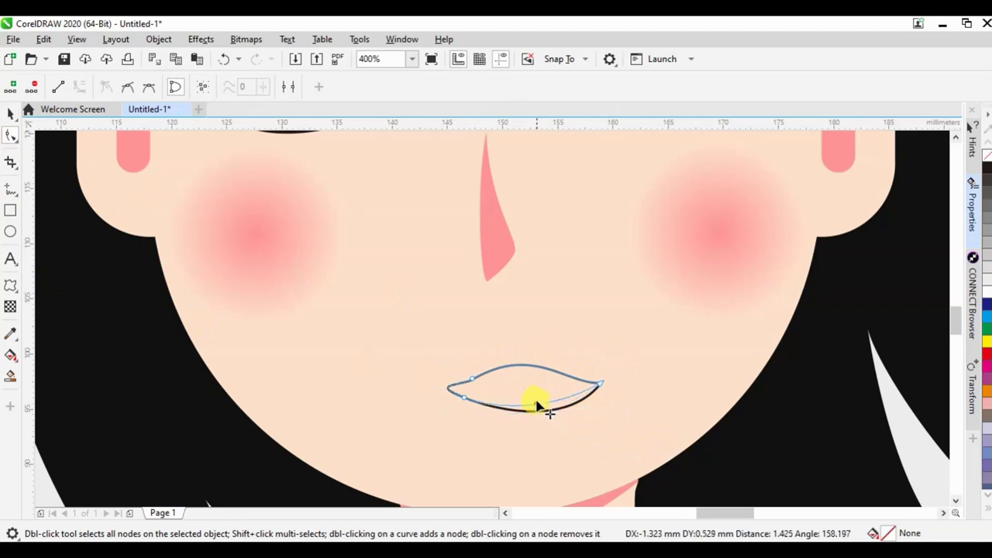
pyautogui.scroll(1, 489, 393)
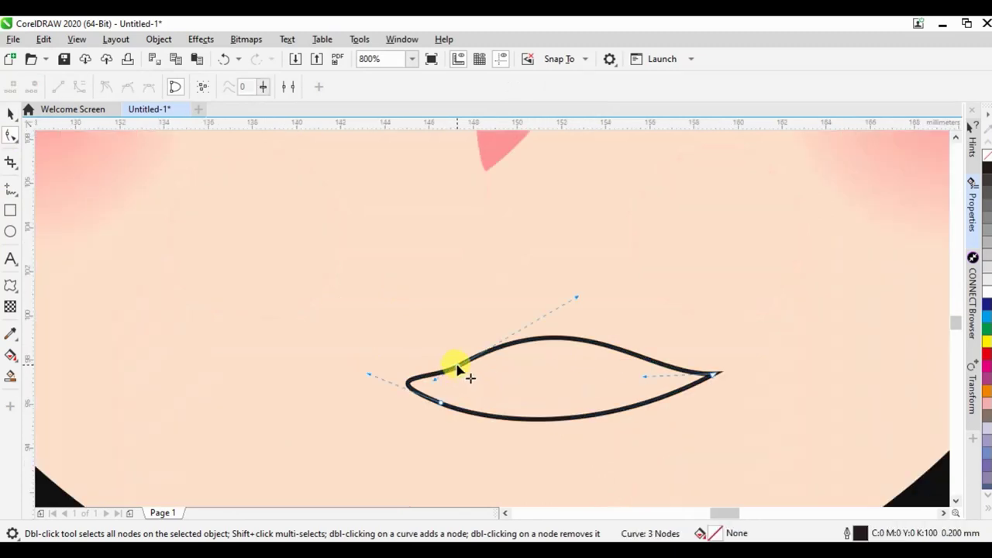
pyautogui.moveTo(457, 370); pyautogui.dragTo(449, 359)
pyautogui.press('Delete')
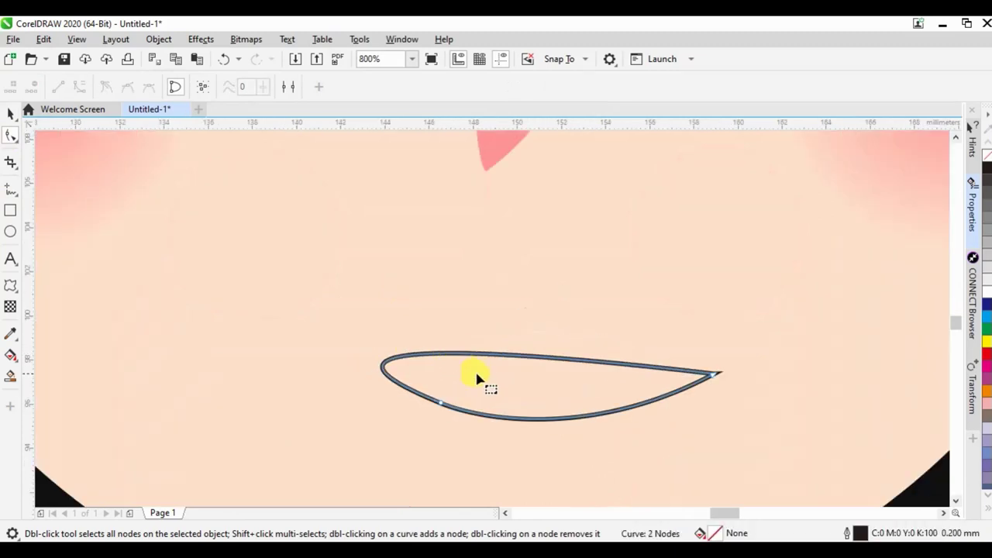
pyautogui.click(442, 404)
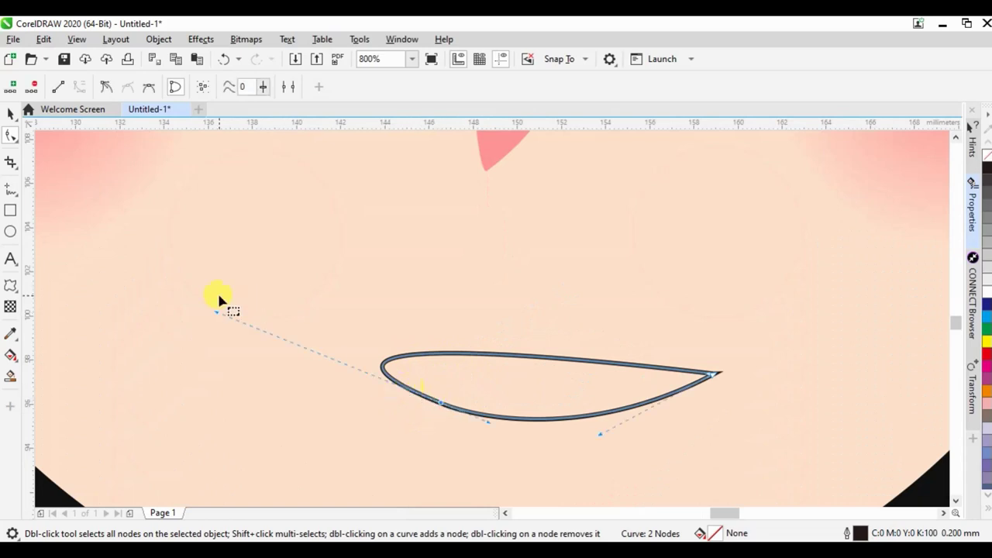
pyautogui.moveTo(220, 316); pyautogui.dragTo(519, 314)
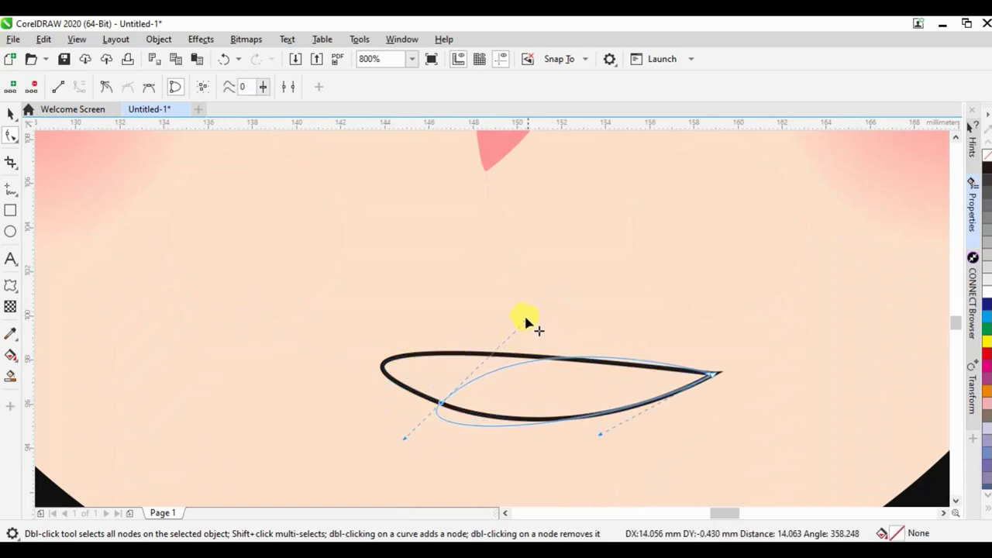
pyautogui.moveTo(441, 404)
pyautogui.mouseDown()
pyautogui.moveTo(429, 372)
pyautogui.moveTo(500, 410)
pyautogui.mouseUp()
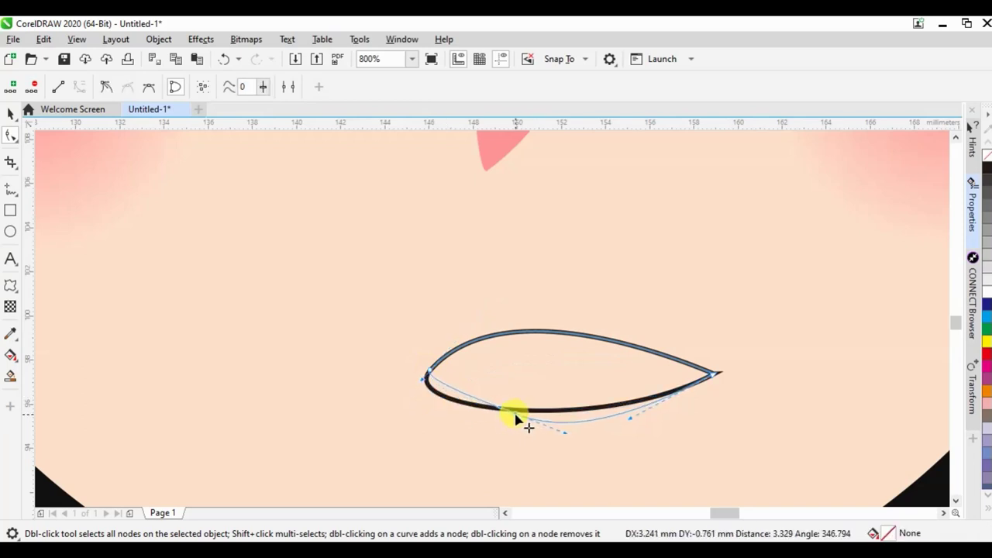
pyautogui.moveTo(547, 431); pyautogui.dragTo(571, 425)
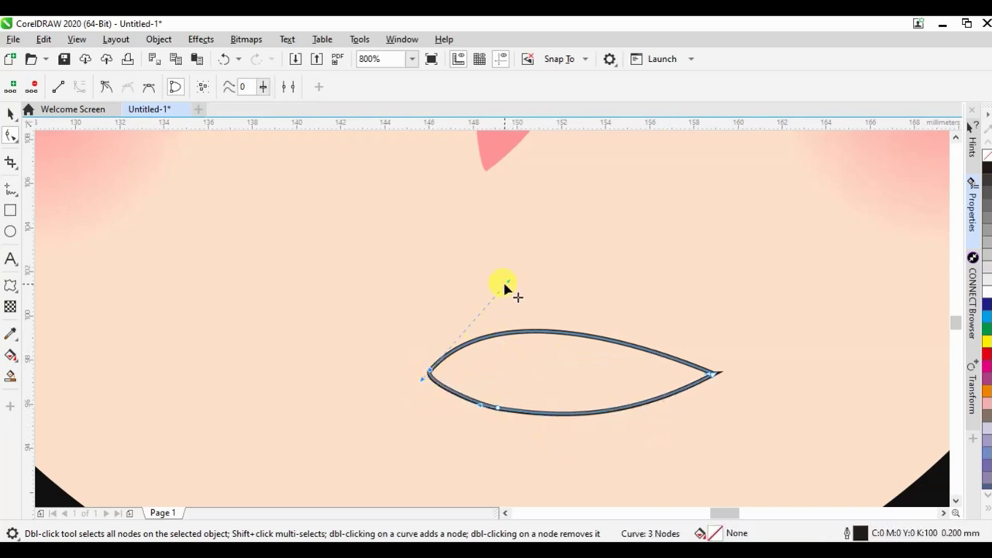
pyautogui.moveTo(508, 283); pyautogui.dragTo(548, 282)
# Step: Fill the lips with the nose's pink (#FF9596) and remove the outline
pyautogui.click(10, 336)
pyautogui.click(496, 145)
pyautogui.click(524, 340)
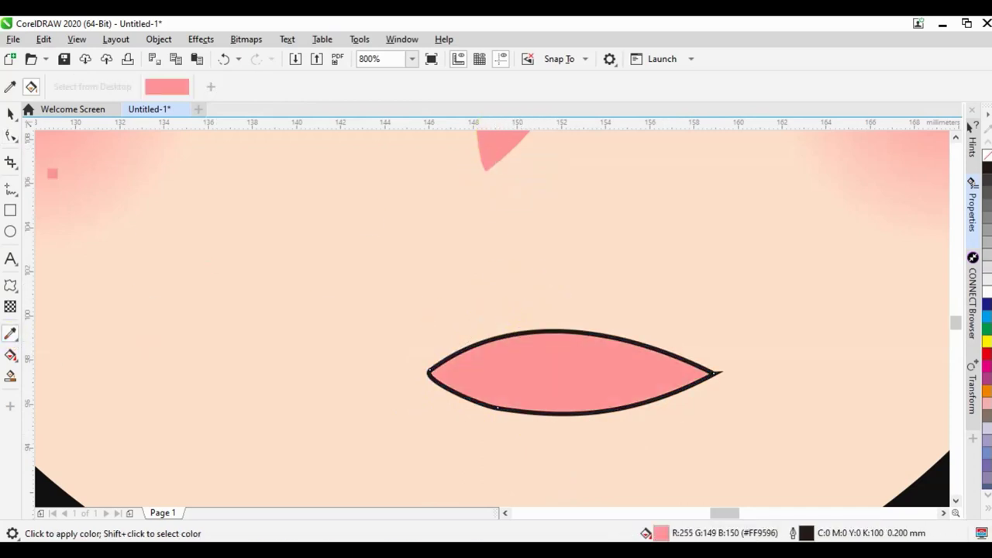
pyautogui.click(10, 114)
pyautogui.rightClick(986, 157)
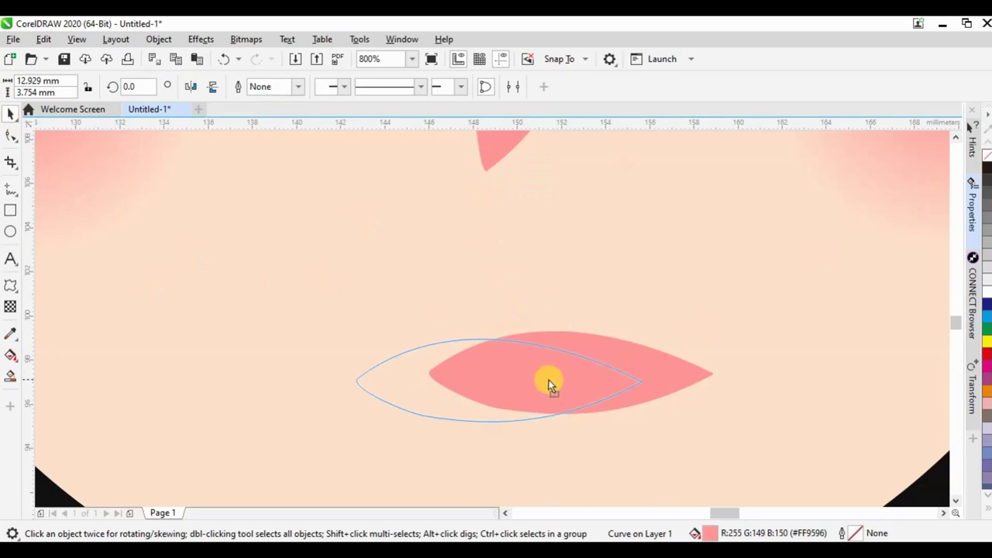
# Step: Centre the lips under the nose and narrow them slightly
pyautogui.moveTo(615, 365); pyautogui.dragTo(563, 377)
pyautogui.scroll(-5, 563, 376)
pyautogui.scroll(2, 629, 380)
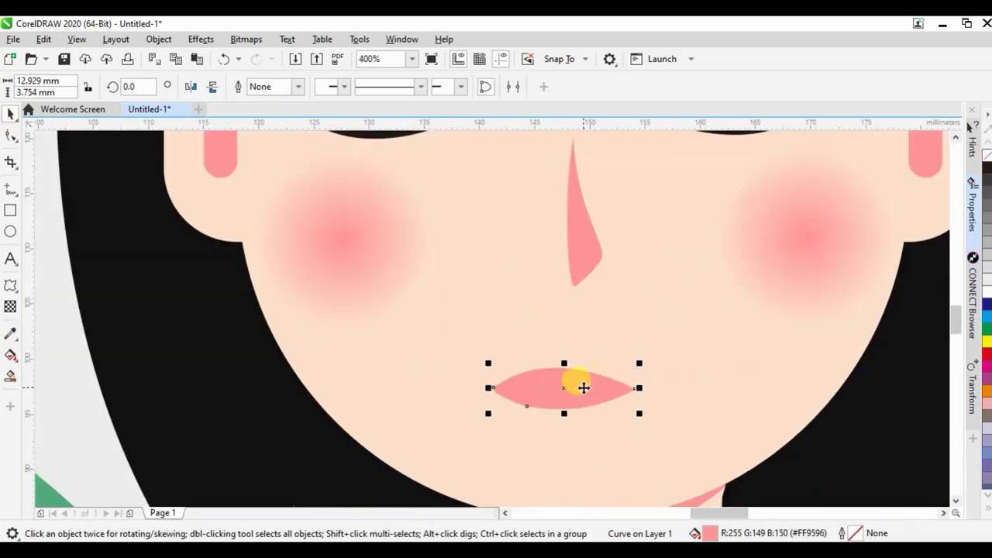
pyautogui.moveTo(657, 386); pyautogui.dragTo(646, 387)
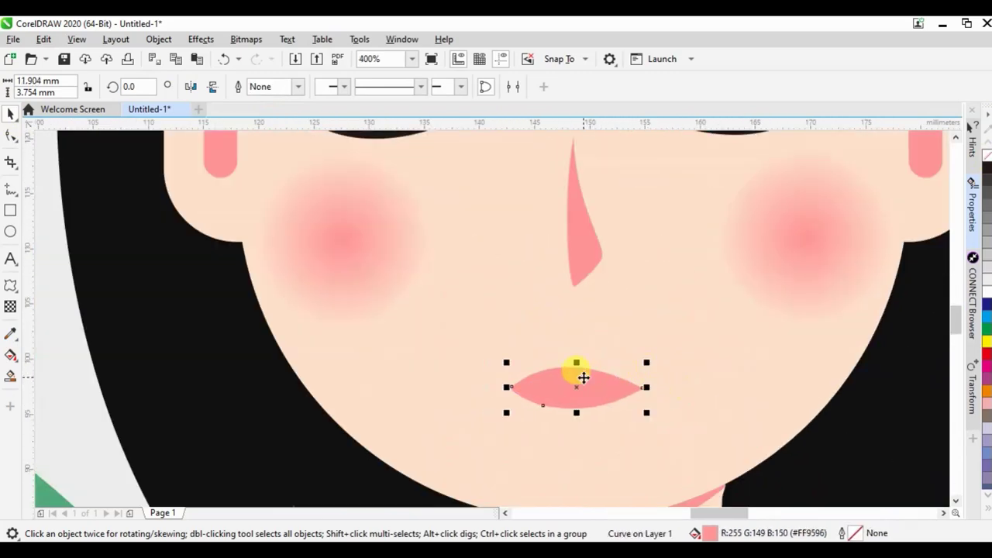
pyautogui.scroll(-3, 620, 326)
pyautogui.click(200, 271)
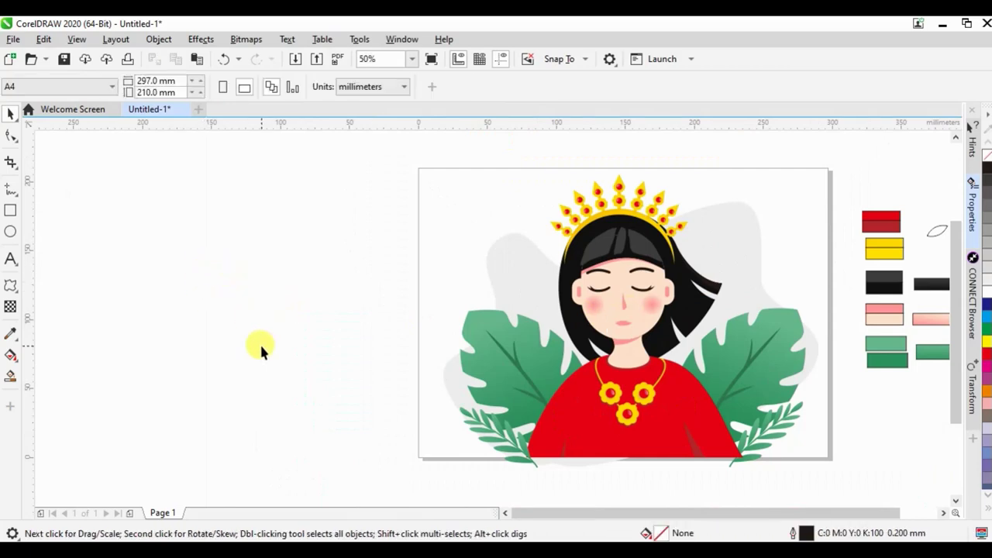
pyautogui.scroll(2, 613, 306)
# Step: Give both cheek blush ellipses Uniform transparency of 50
pyautogui.click(550, 310)
pyautogui.click(11, 306)
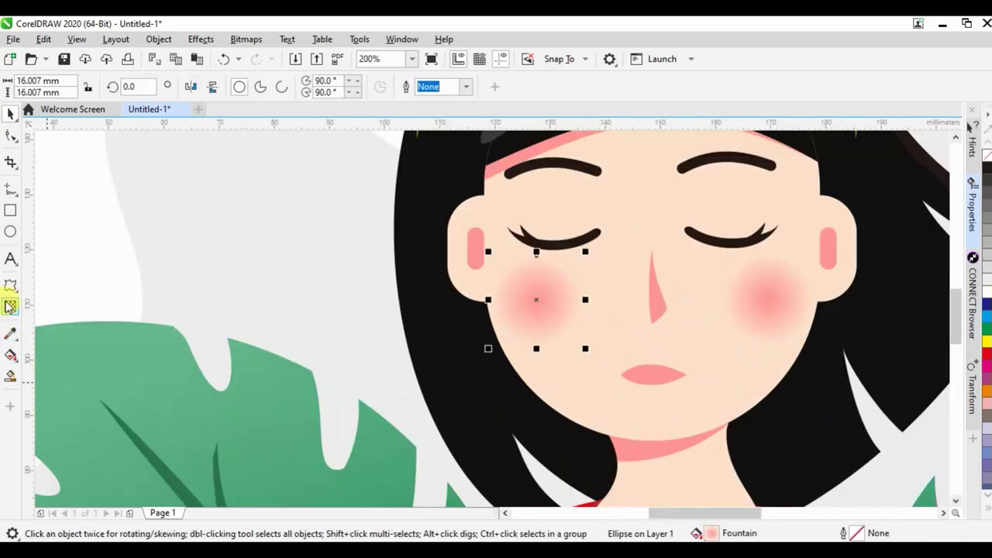
pyautogui.click(30, 87)
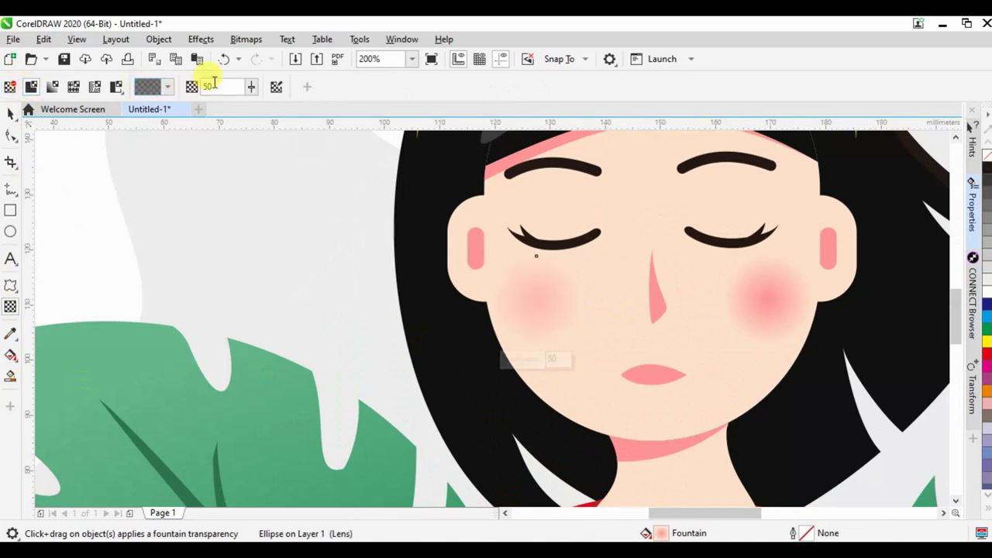
pyautogui.click(797, 258)
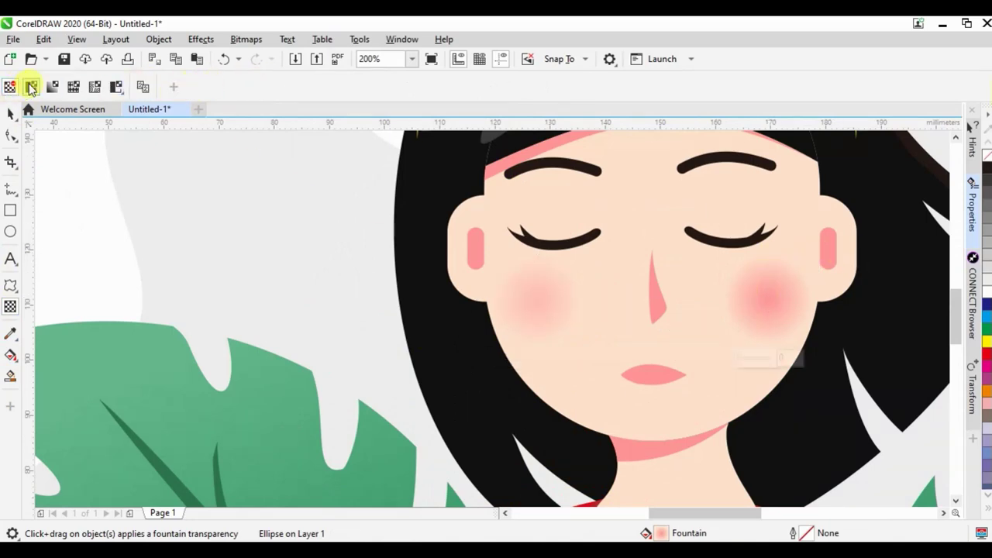
pyautogui.click(30, 86)
# Step: Enlarge the right and left blush ovals slightly by their corner handles
pyautogui.click(10, 114)
pyautogui.moveTo(812, 343); pyautogui.dragTo(820, 349)
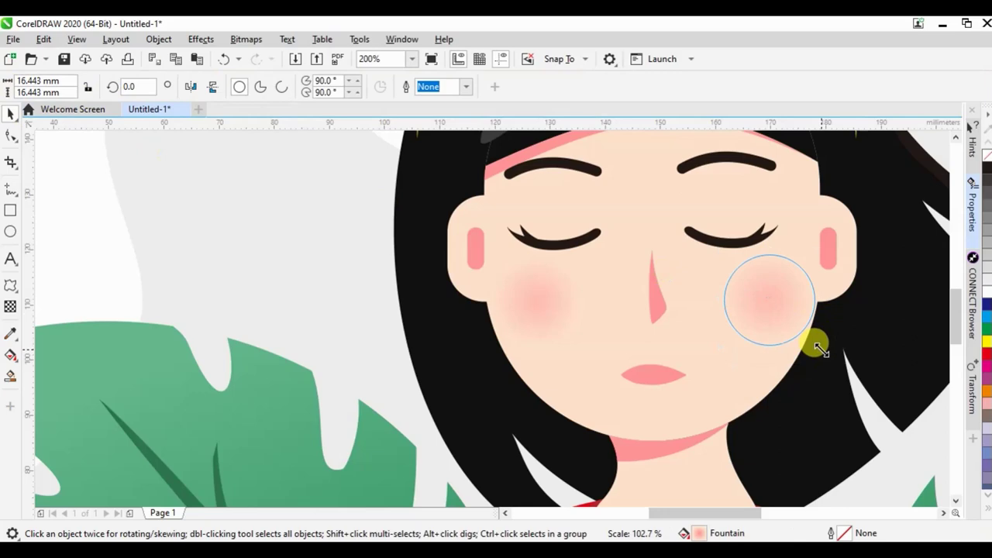
pyautogui.click(546, 302)
pyautogui.moveTo(583, 353); pyautogui.dragTo(586, 365)
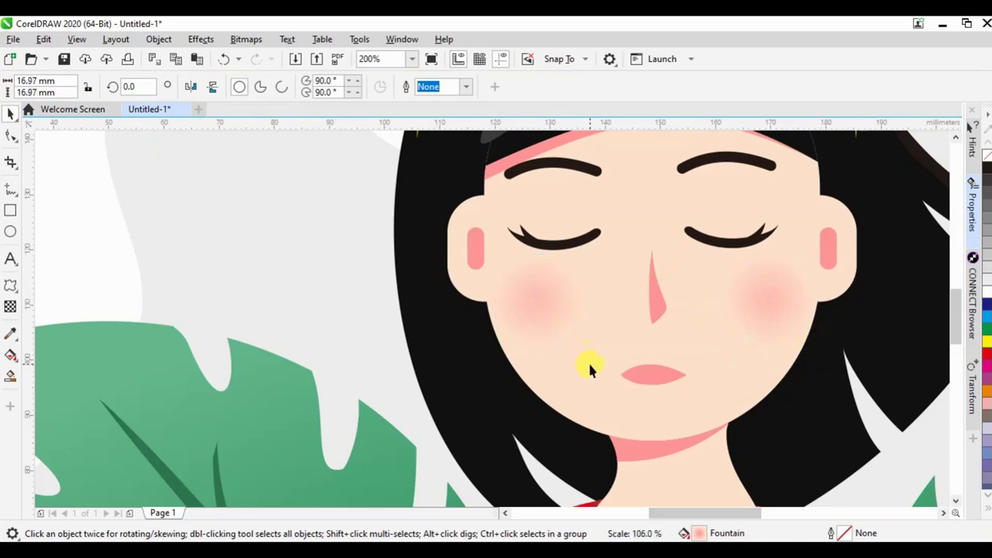
pyautogui.scroll(-2, 609, 299)
pyautogui.click(292, 265)
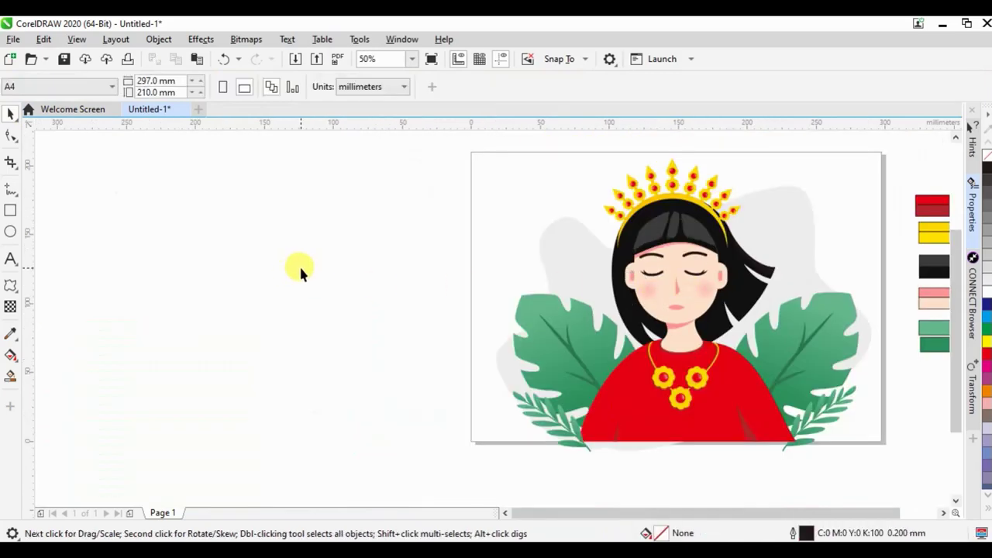
pyautogui.scroll(-1, 293, 266)
# Step: Duplicate the light-green swatch below the others and lighten it to pale mint
pyautogui.scroll(1, 438, 244)
pyautogui.click(428, 266)
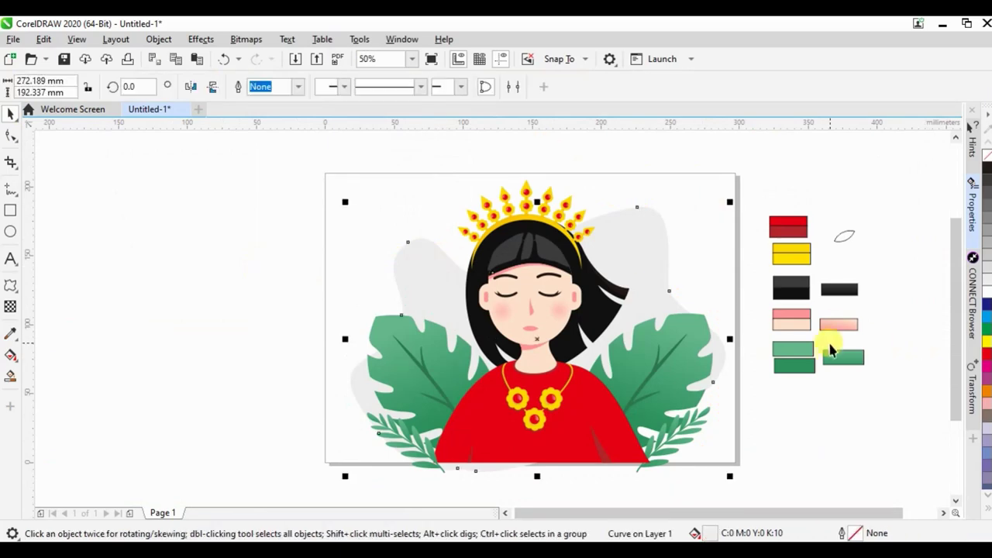
pyautogui.moveTo(808, 351); pyautogui.dragTo(820, 413)
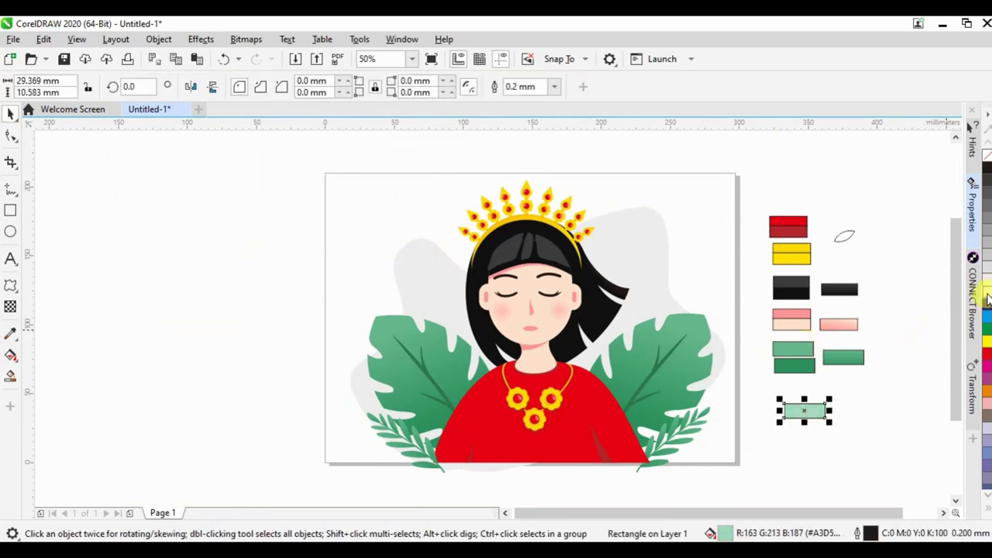
pyautogui.click(989, 299)
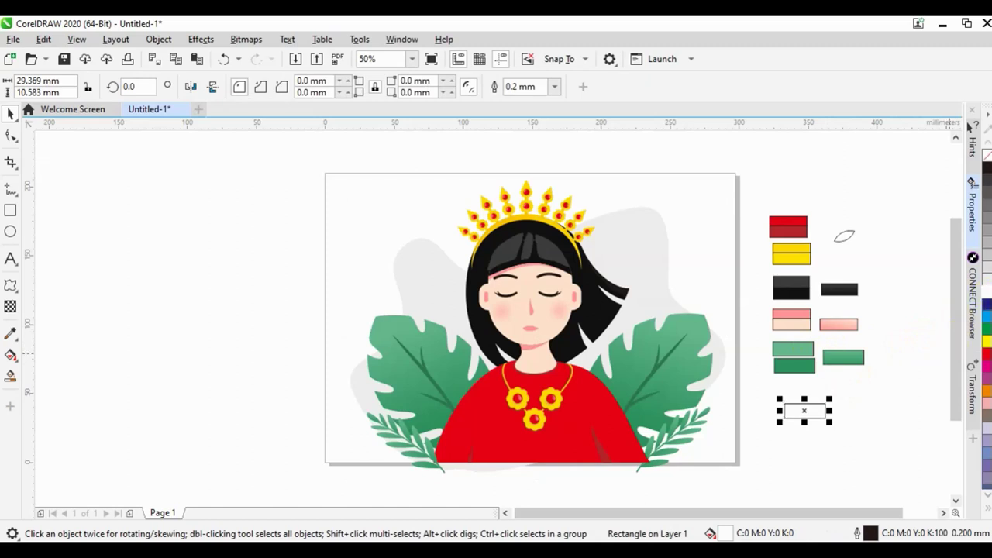
pyautogui.hotkey('ctrl', 'z')
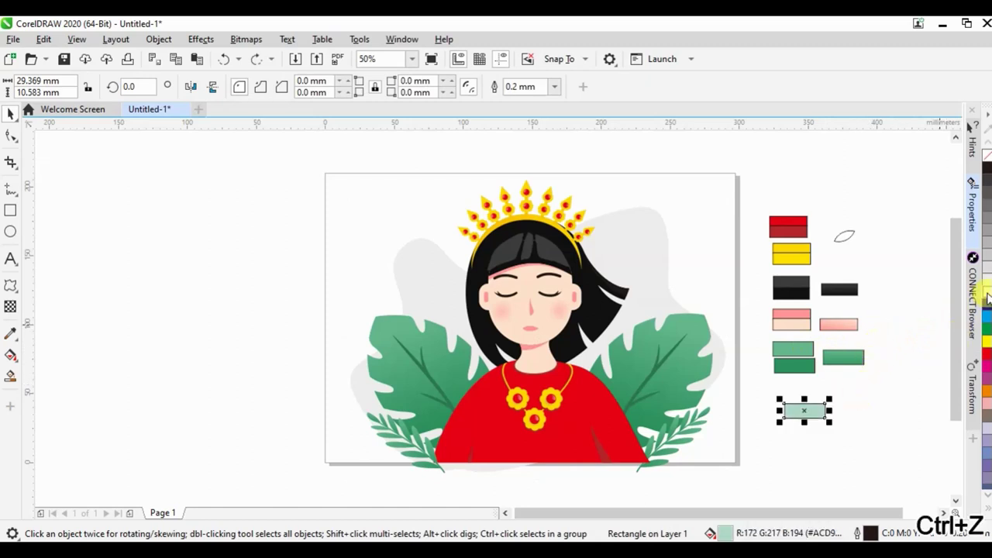
pyautogui.keyDown('ctrl'); pyautogui.click(989, 299); pyautogui.keyUp('ctrl')
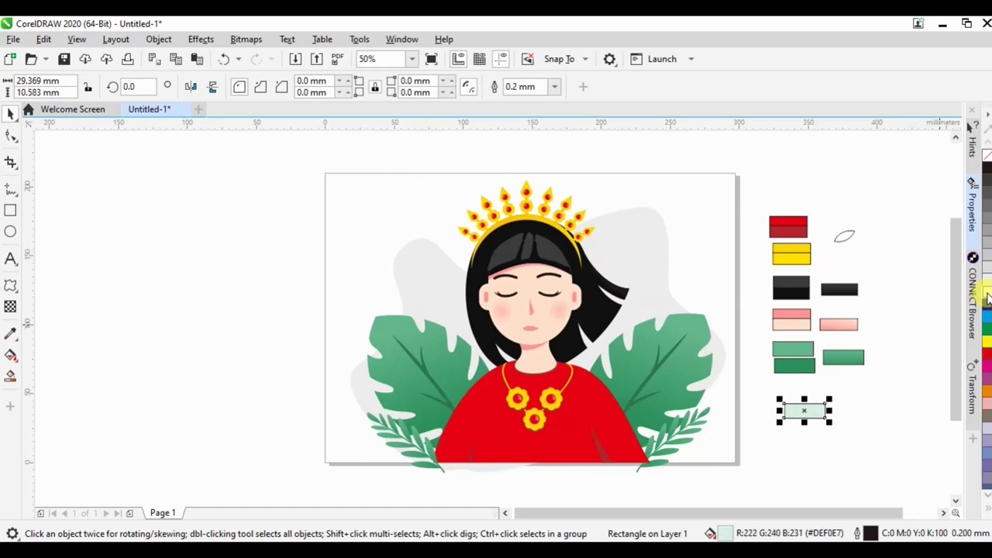
# Step: Apply the pale mint #E7F3ED to the background blob and delete the colour swatches
pyautogui.click(10, 333)
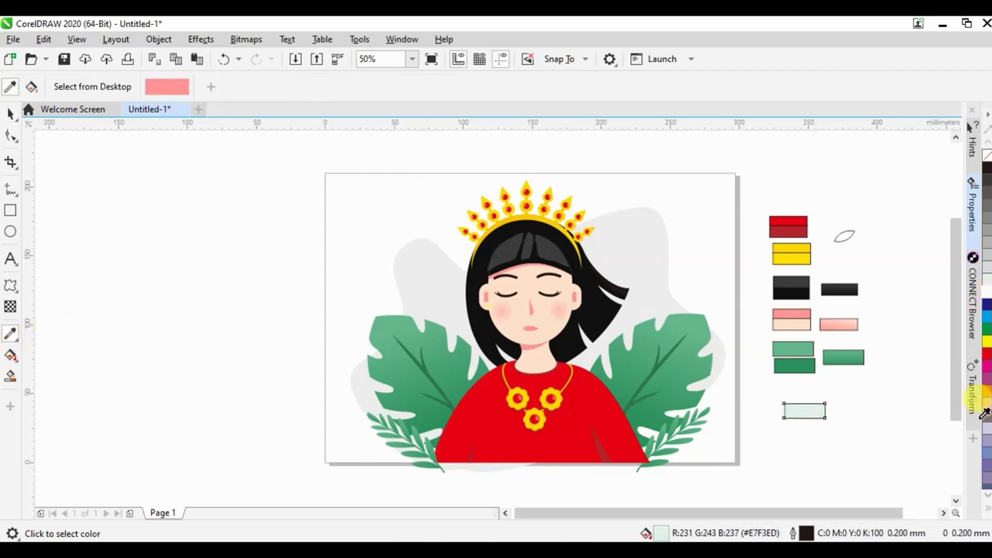
pyautogui.click(806, 410)
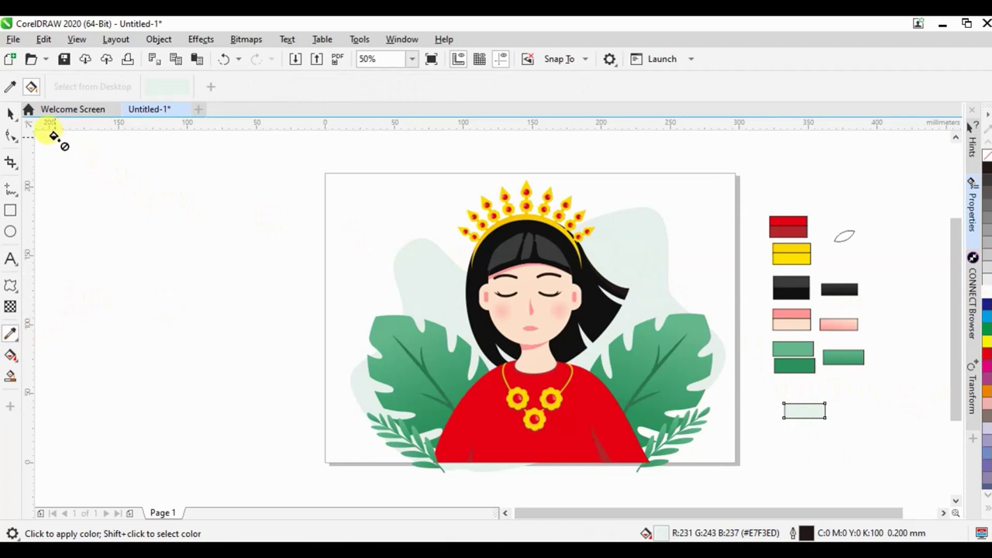
pyautogui.click(10, 113)
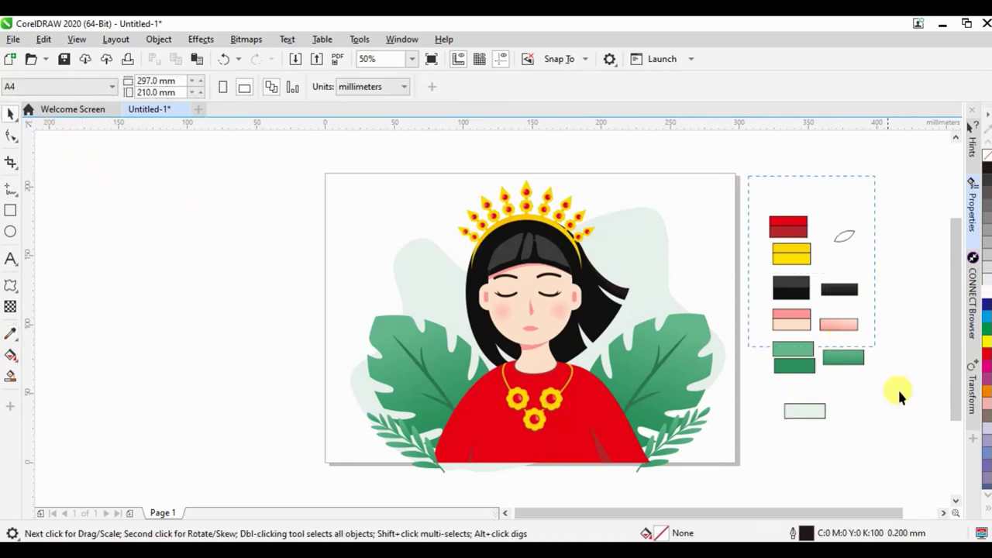
pyautogui.press('Delete')
# Step: Group all 38 illustration objects, then shrink and reposition the group
pyautogui.click(640, 463)
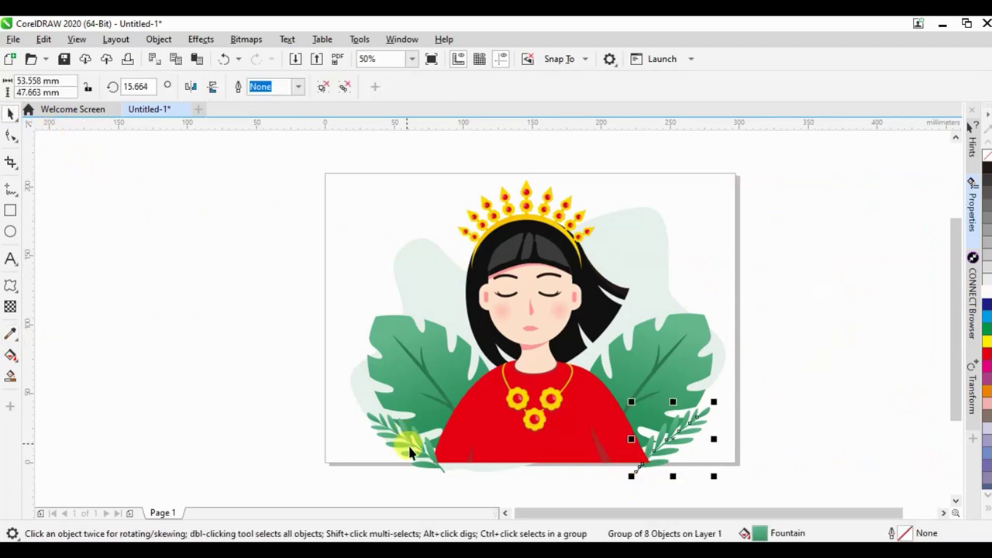
pyautogui.scroll(-1, 475, 306)
pyautogui.moveTo(315, 427); pyautogui.dragTo(641, 214)
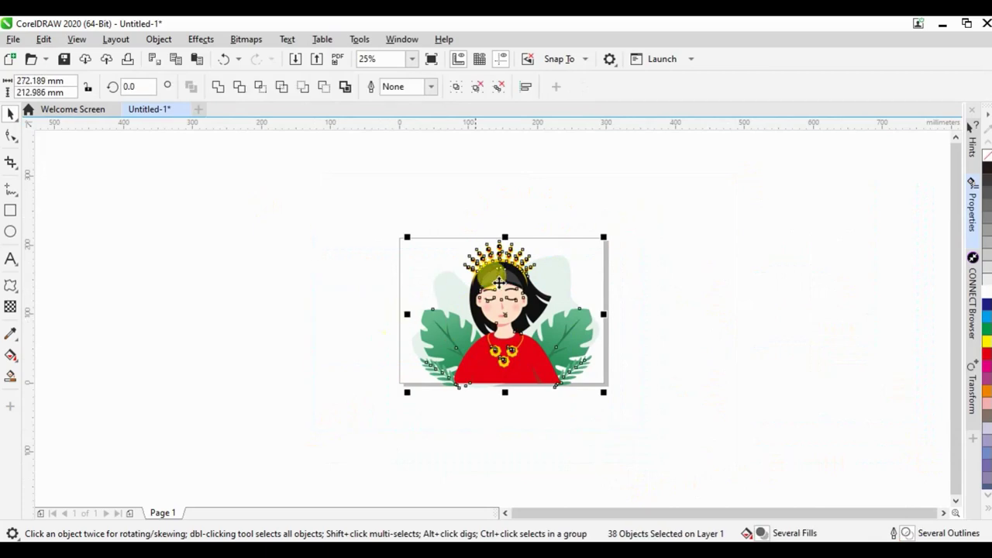
pyautogui.hotkey('ctrl', 'g')
pyautogui.scroll(1, 612, 248)
pyautogui.moveTo(596, 214); pyautogui.dragTo(582, 229)
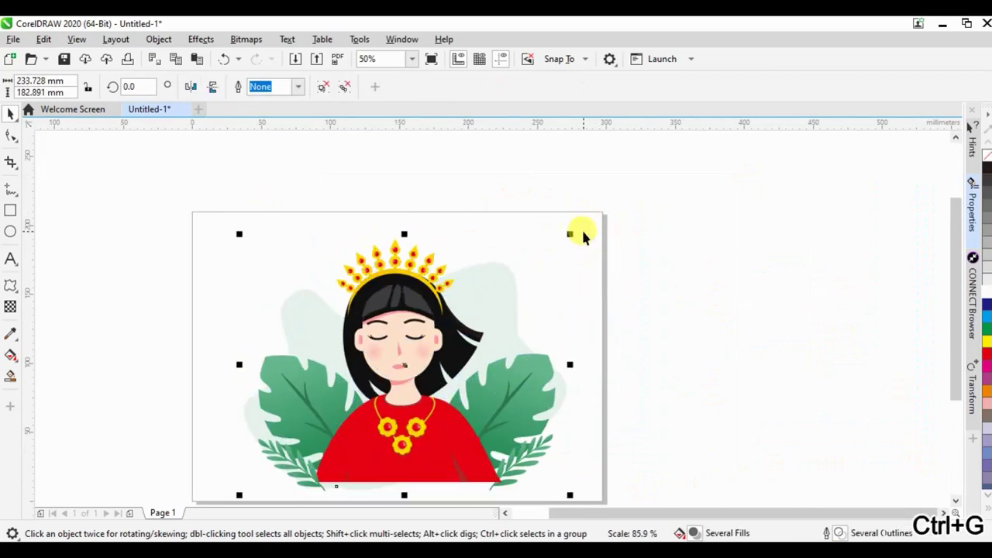
pyautogui.scroll(-1, 581, 229)
pyautogui.moveTo(517, 319); pyautogui.dragTo(504, 372)
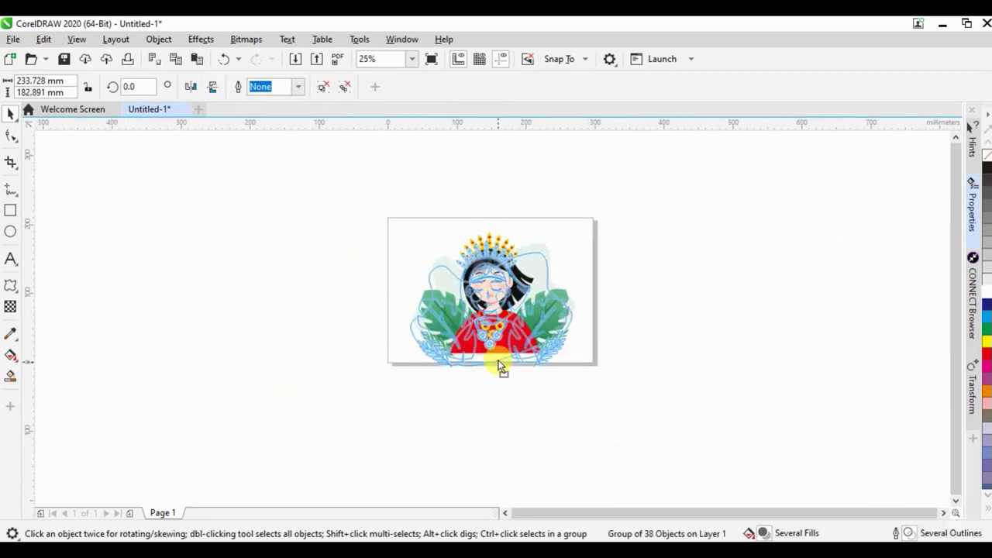
# Step: Trim the illustration's bottom flat with a wide rectangle across its lower edge
pyautogui.click(10, 210)
pyautogui.scroll(1, 547, 313)
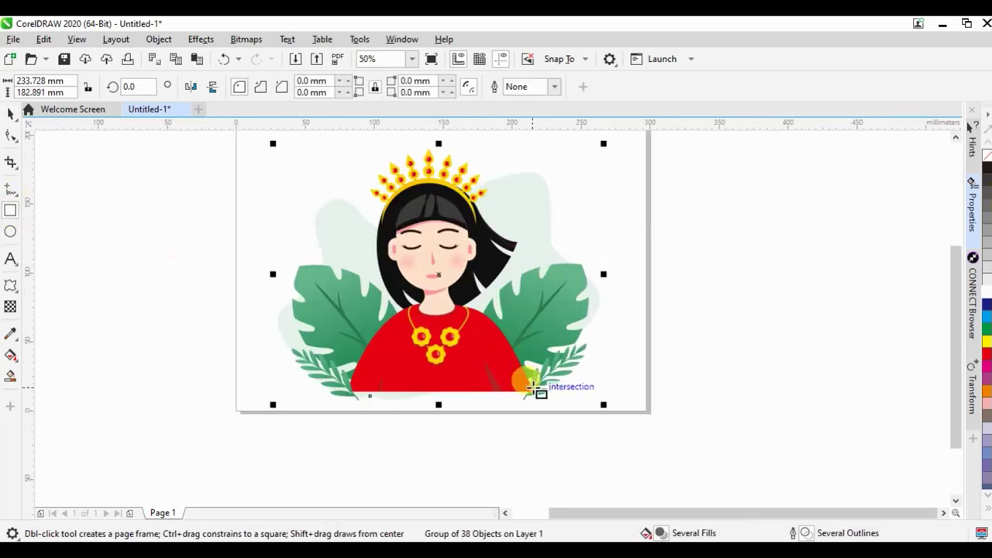
pyautogui.moveTo(520, 392); pyautogui.dragTo(210, 442)
pyautogui.moveTo(524, 414); pyautogui.dragTo(621, 415)
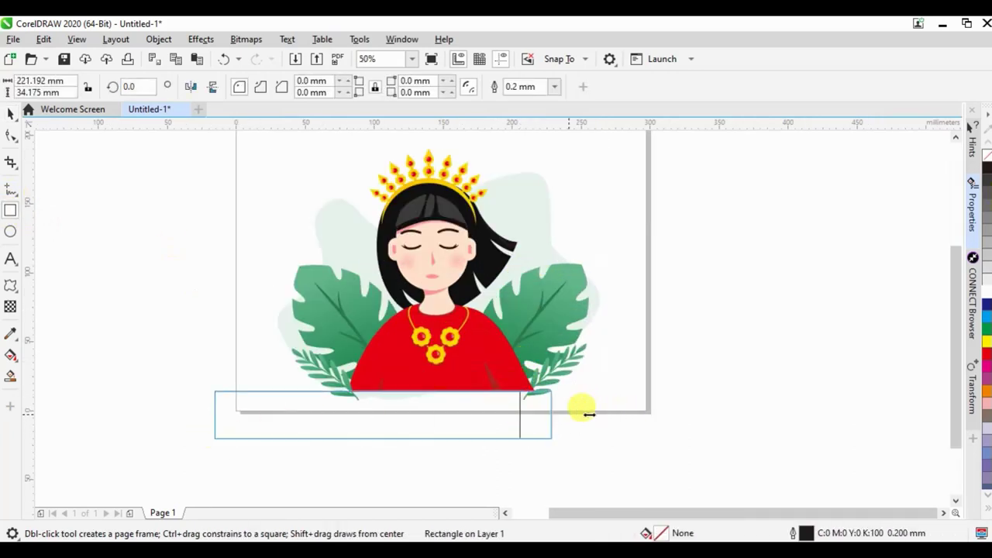
pyautogui.click(10, 114)
pyautogui.keyDown('shift'); pyautogui.click(319, 287); pyautogui.keyUp('shift')
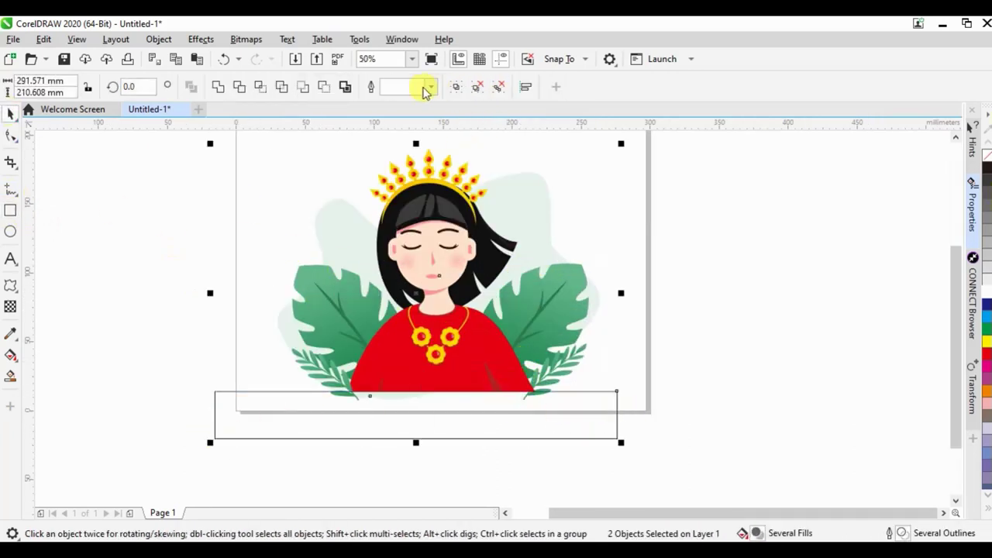
pyautogui.click(322, 89)
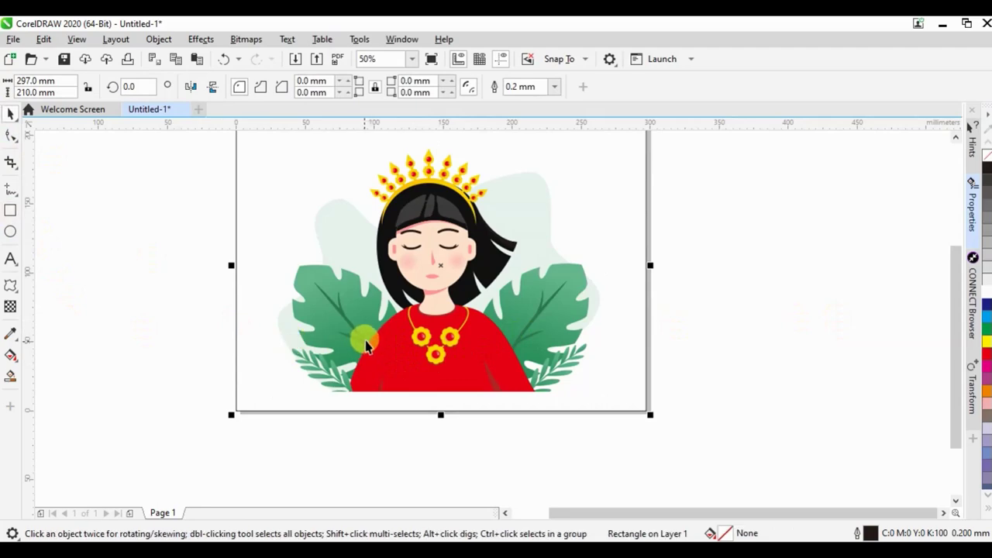
# Step: Move the illustration down so it sits flush on the page's bottom edge
pyautogui.click(458, 383)
pyautogui.moveTo(458, 383); pyautogui.dragTo(466, 402)
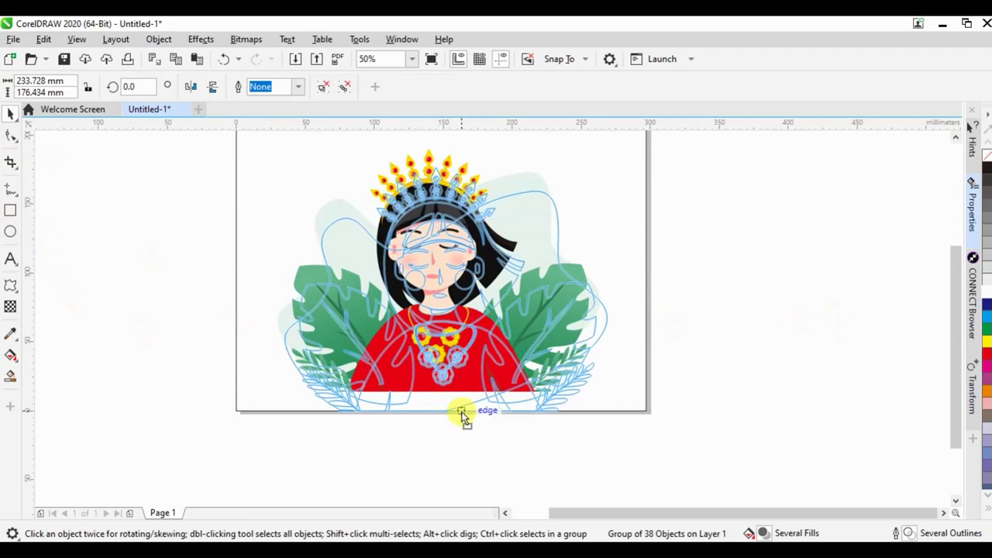
pyautogui.click(567, 326)
pyautogui.scroll(-1, 562, 319)
pyautogui.scroll(1, 512, 225)
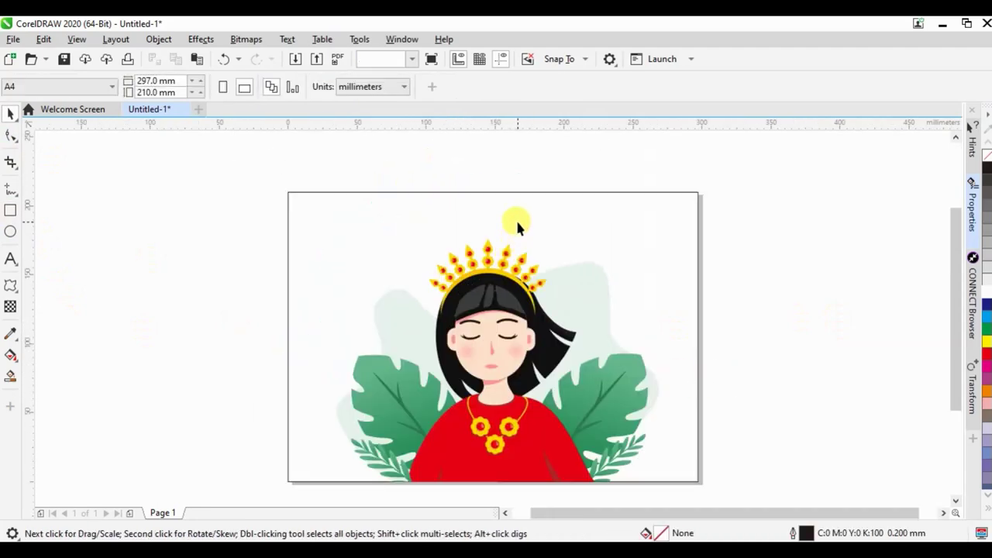
pyautogui.click(837, 252)
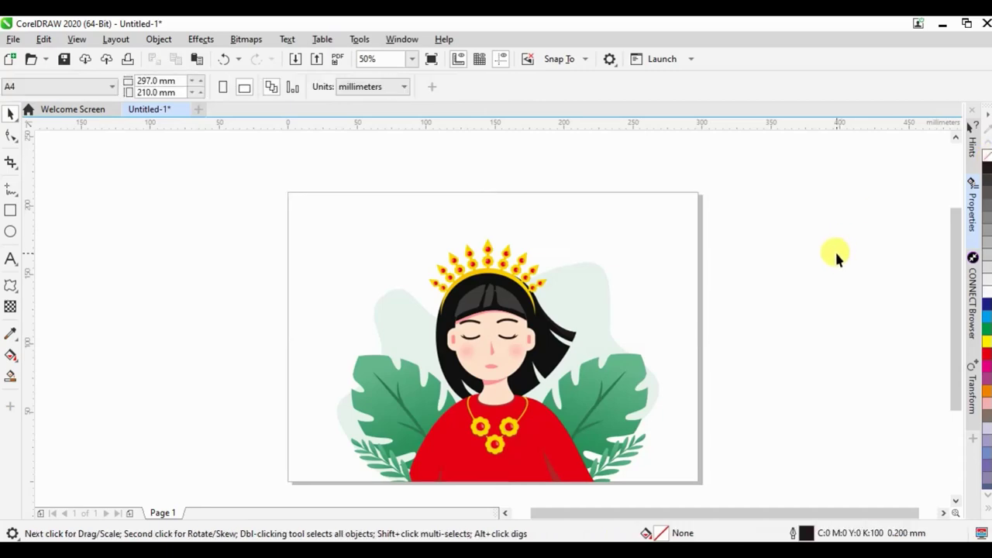